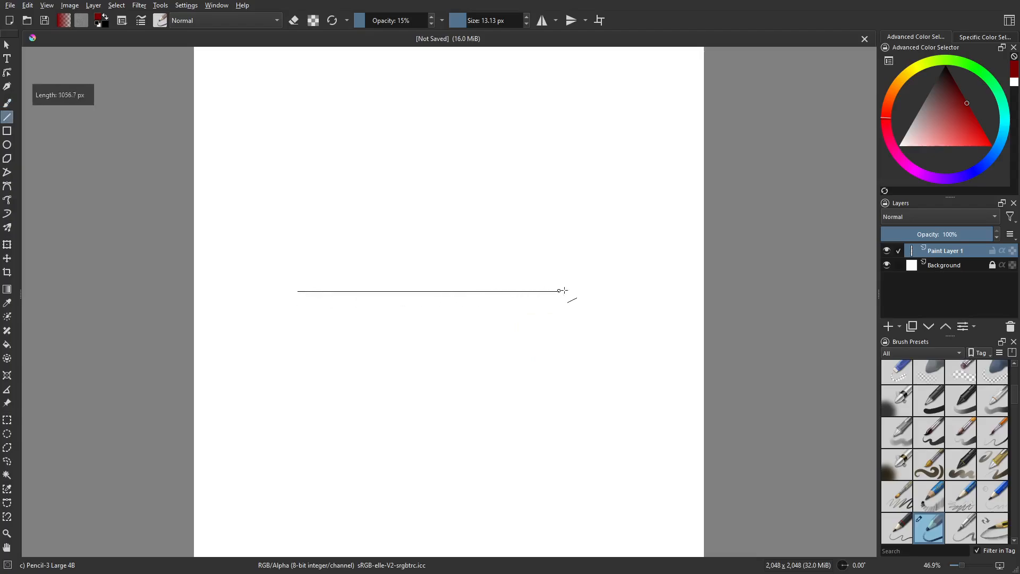
- Sketch the pistol's slide as two long horizontal lines and add a slanted four-sided grip beneath its rear
{"action": "mouse_move", "coordinate": [314, 228]}
{"action": "left_mouse_down"}
{"action": "mouse_move", "coordinate": [569, 229]}
{"action": "mouse_move", "coordinate": [584, 388]}
{"action": "left_mouse_up"}
{"action": "key", "text": "b"}
{"action": "mouse_move", "coordinate": [451, 242]}
{"action": "left_mouse_down"}
{"action": "mouse_move", "coordinate": [497, 382]}
{"action": "mouse_move", "coordinate": [583, 388]}
{"action": "left_mouse_up"}
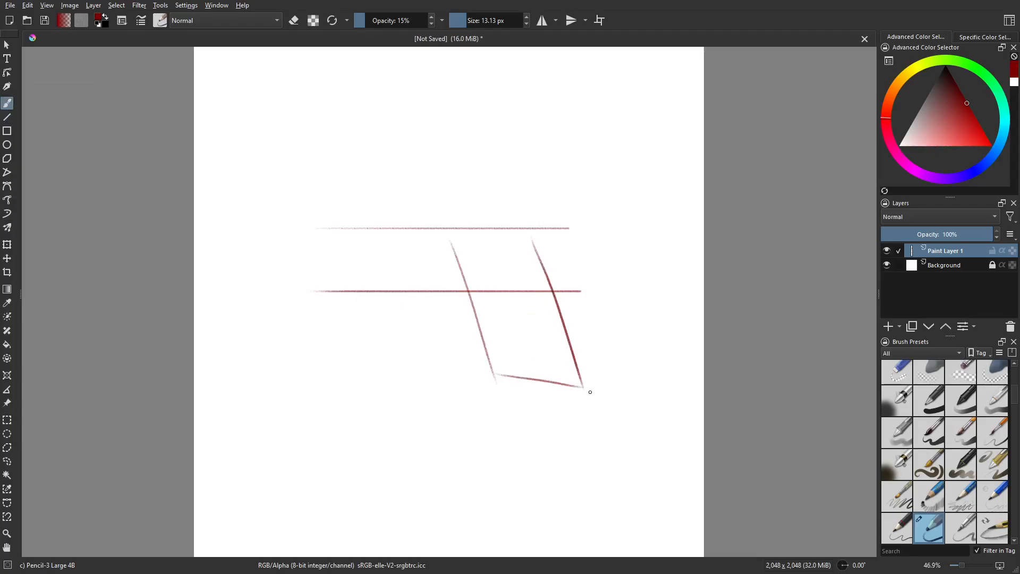
- Sketch the slide's muzzle end and rear curve, and add a straight horizontal line through the middle of the slide
{"action": "left_click_drag", "start_coordinate": [320, 239], "coordinate": [329, 301]}
{"action": "mouse_move", "coordinate": [328, 225]}
{"action": "left_mouse_down"}
{"action": "mouse_move", "coordinate": [329, 268]}
{"action": "mouse_move", "coordinate": [576, 255]}
{"action": "mouse_move", "coordinate": [559, 301]}
{"action": "mouse_move", "coordinate": [585, 387]}
{"action": "left_mouse_up"}
{"action": "key", "text": "v"}
{"action": "key", "text": "b"}
- Sketch the trigger guard below the slide and extend the grip downward to a curved base line
{"action": "left_click_drag", "start_coordinate": [481, 302], "coordinate": [502, 392]}
{"action": "left_click_drag", "start_coordinate": [487, 345], "coordinate": [507, 398]}
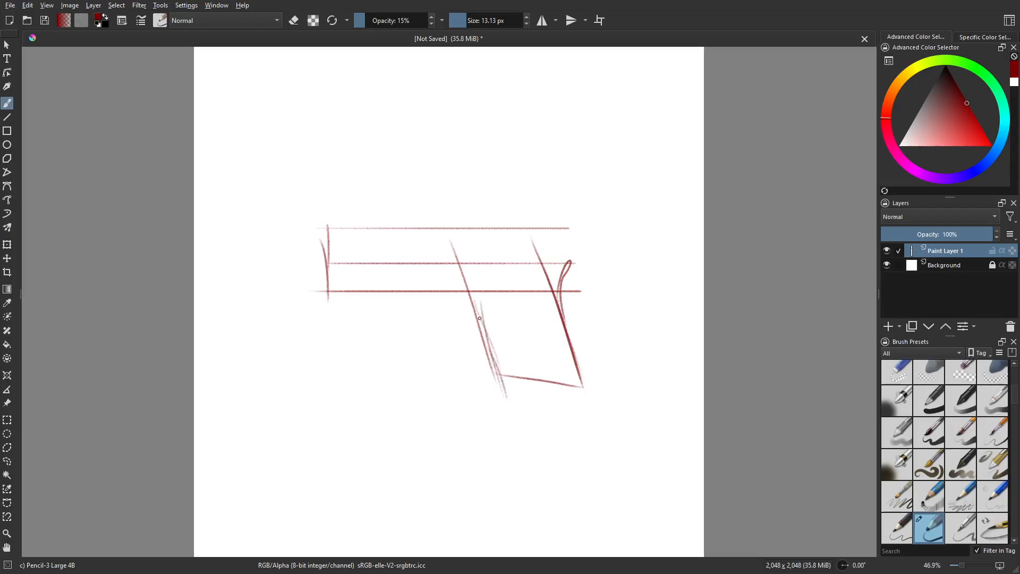
{"action": "mouse_move", "coordinate": [394, 296]}
{"action": "left_mouse_down"}
{"action": "mouse_move", "coordinate": [421, 372]}
{"action": "mouse_move", "coordinate": [499, 348]}
{"action": "mouse_move", "coordinate": [510, 404]}
{"action": "left_mouse_up"}
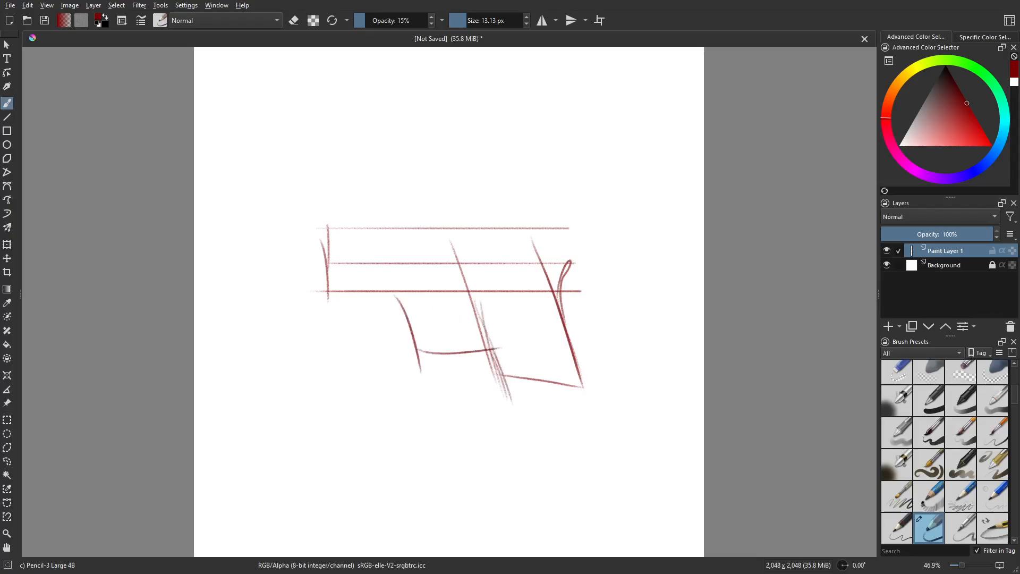
{"action": "left_click_drag", "start_coordinate": [497, 353], "coordinate": [511, 410]}
{"action": "left_click_drag", "start_coordinate": [494, 372], "coordinate": [520, 429]}
{"action": "left_click_drag", "start_coordinate": [516, 411], "coordinate": [586, 407]}
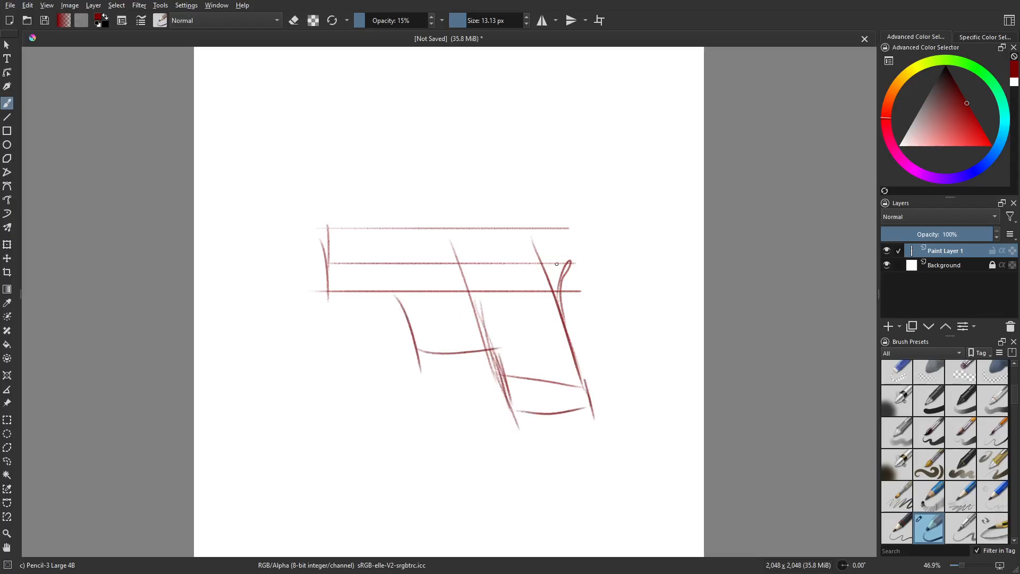
- Refine the slide's outline with a bevelled front corner and a short line just beneath its top edge
{"action": "mouse_move", "coordinate": [412, 263]}
{"action": "middle_mouse_down", "text": "shift"}
{"action": "mouse_move", "coordinate": [303, 312]}
{"action": "mouse_move", "coordinate": [388, 289]}
{"action": "middle_mouse_up", "text": "shift"}
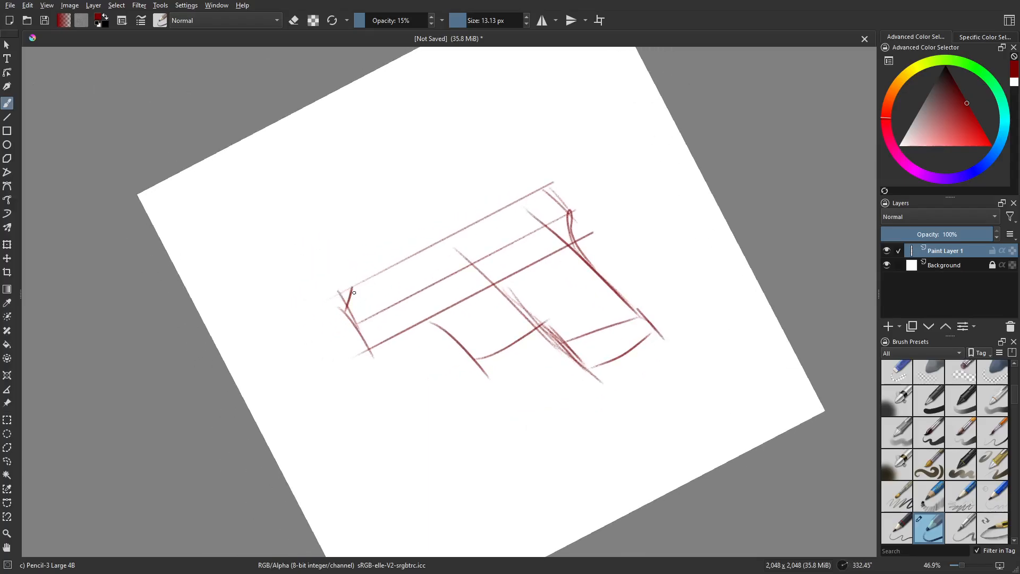
{"action": "left_click_drag", "start_coordinate": [354, 292], "coordinate": [488, 217]}
{"action": "key", "text": "ctrl+z"}
{"action": "left_click_drag", "start_coordinate": [361, 283], "coordinate": [471, 232]}
{"action": "key", "text": "ctrl+z"}
{"action": "middle_click_drag", "start_coordinate": [528, 314], "coordinate": [518, 367], "text": "shift"}
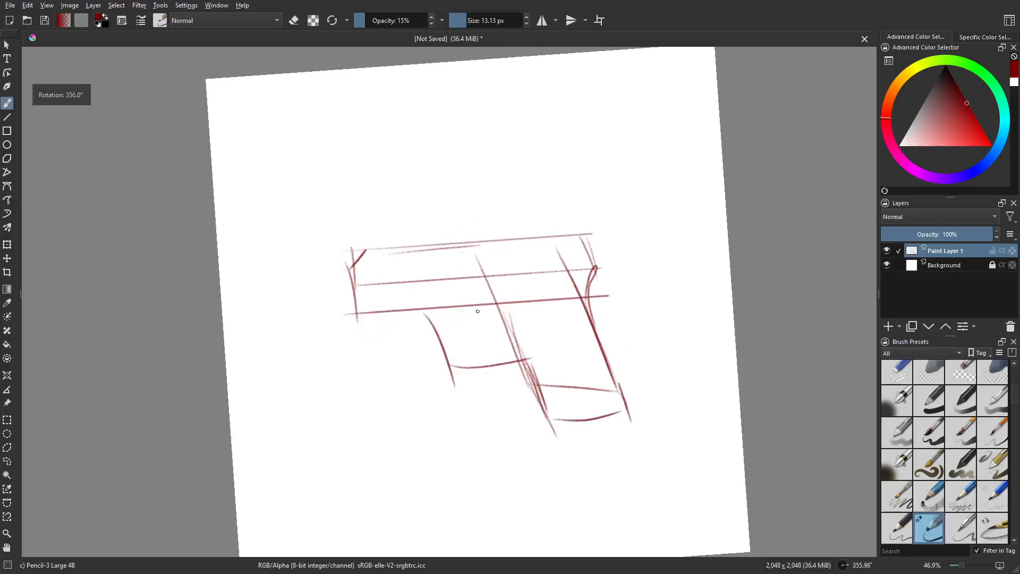
- Sketch the trigger below the slide and shade a thin bar along the bottom of the trigger guard
{"action": "left_click_drag", "start_coordinate": [475, 307], "coordinate": [487, 341]}
{"action": "middle_click_drag", "start_coordinate": [482, 317], "coordinate": [443, 377], "text": "shift"}
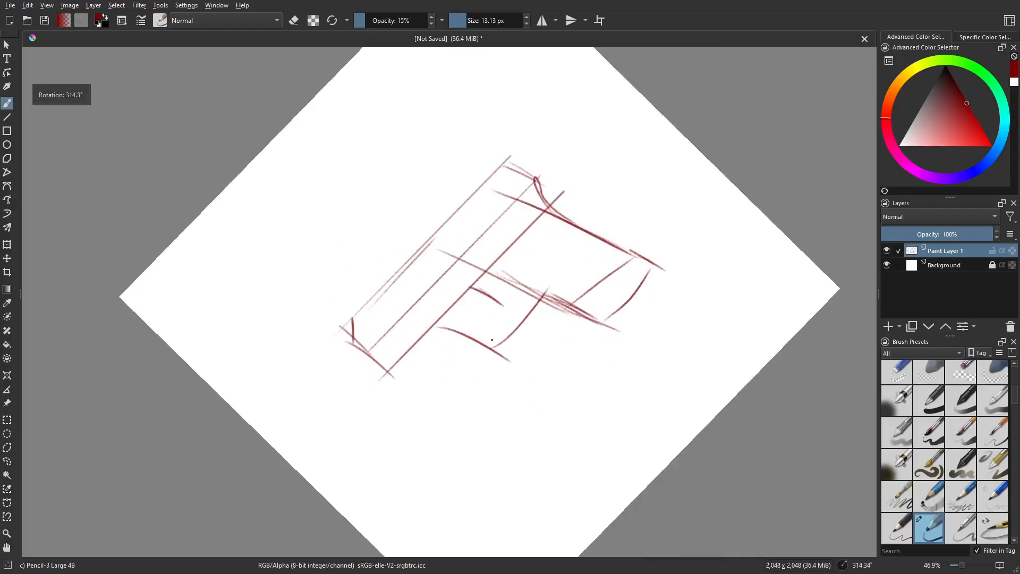
{"action": "left_click_drag", "start_coordinate": [492, 341], "coordinate": [533, 296]}
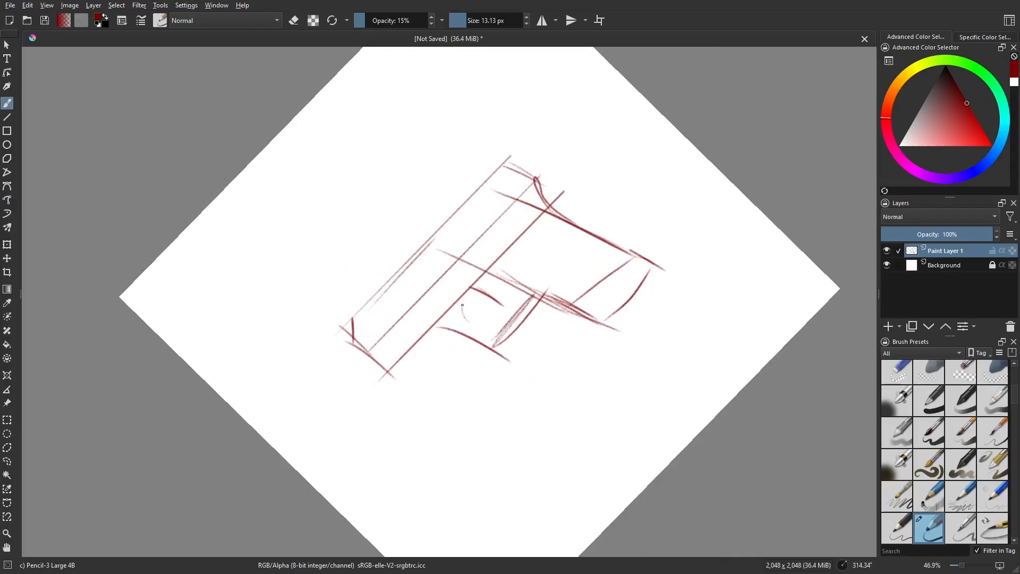
- Draw a finger circle inside the trigger guard and undo the three extra finger circles along the grip
{"action": "mouse_move", "coordinate": [463, 305]}
{"action": "left_mouse_down"}
{"action": "mouse_move", "coordinate": [494, 299]}
{"action": "mouse_move", "coordinate": [568, 314]}
{"action": "left_mouse_up"}
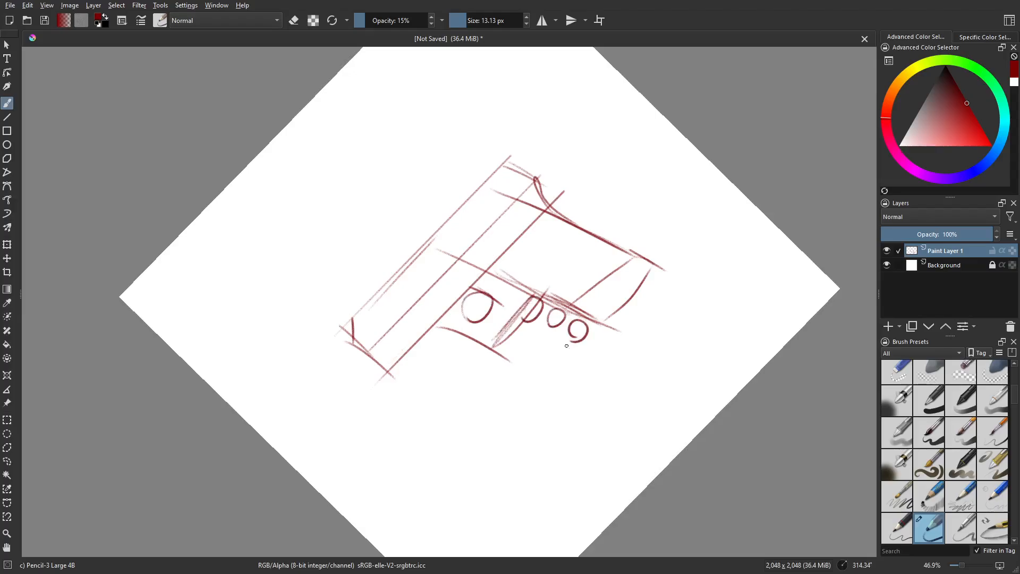
{"action": "key", "text": "ctrl+z"}
{"action": "key", "text": "ctrl+z"}
{"action": "key", "text": "ctrl+z"}
- Draw a darker base line under the grip and strengthen the grip's back edge
{"action": "middle_click_drag", "start_coordinate": [618, 330], "coordinate": [582, 336]}
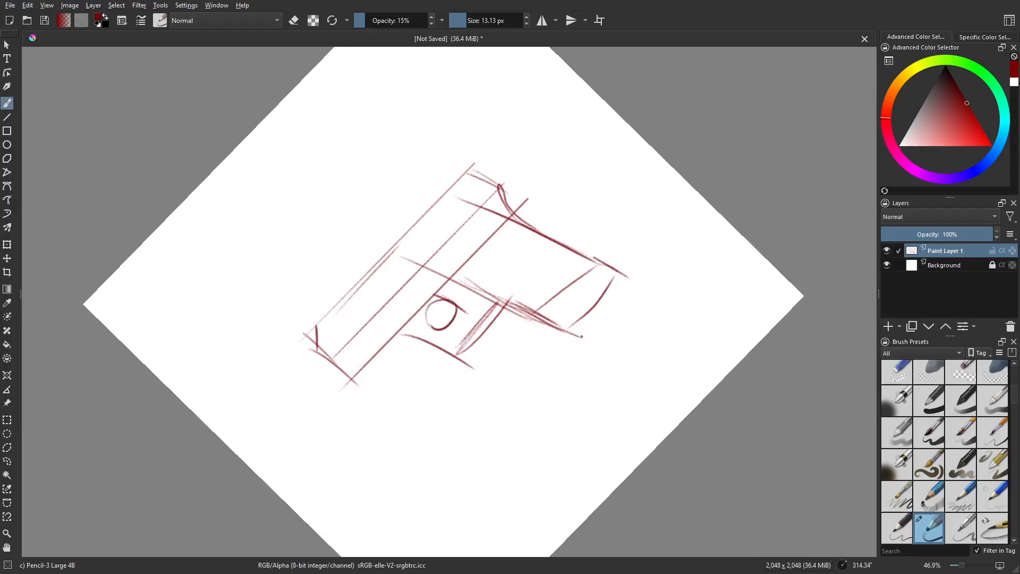
{"action": "left_click_drag", "start_coordinate": [582, 336], "coordinate": [587, 333]}
{"action": "mouse_move", "coordinate": [684, 288]}
{"action": "middle_mouse_down", "text": "shift"}
{"action": "mouse_move", "coordinate": [579, 392]}
{"action": "mouse_move", "coordinate": [640, 356]}
{"action": "mouse_move", "coordinate": [584, 385]}
{"action": "middle_mouse_up", "text": "shift"}
{"action": "middle_click_drag", "start_coordinate": [543, 434], "coordinate": [556, 357]}
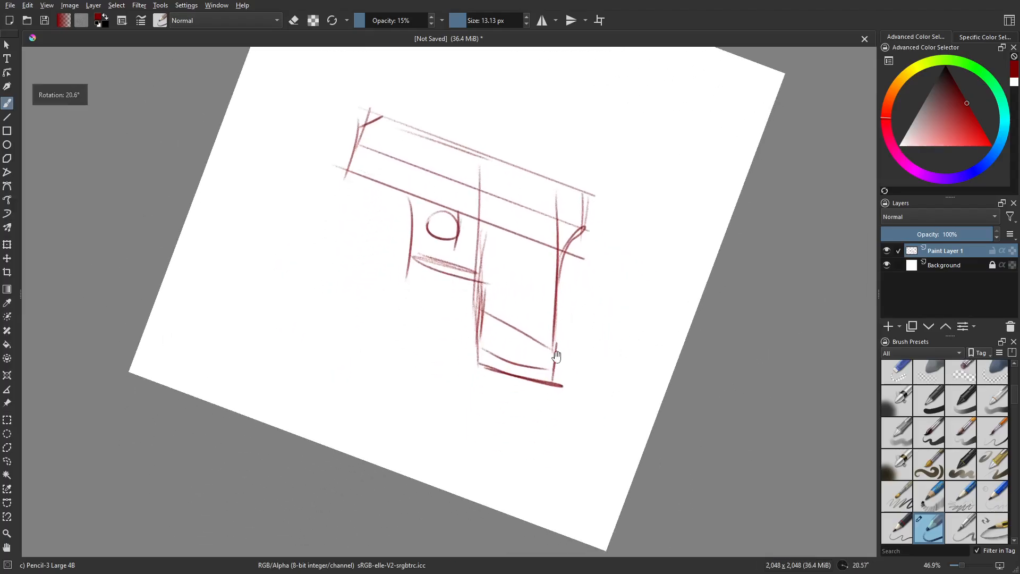
{"action": "left_click_drag", "start_coordinate": [559, 382], "coordinate": [558, 267]}
{"action": "left_click_drag", "start_coordinate": [559, 304], "coordinate": [551, 367]}
{"action": "mouse_move", "coordinate": [424, 289]}
{"action": "middle_mouse_down", "text": "shift"}
{"action": "mouse_move", "coordinate": [404, 320]}
{"action": "mouse_move", "coordinate": [483, 333]}
{"action": "mouse_move", "coordinate": [390, 380]}
{"action": "middle_mouse_up", "text": "shift"}
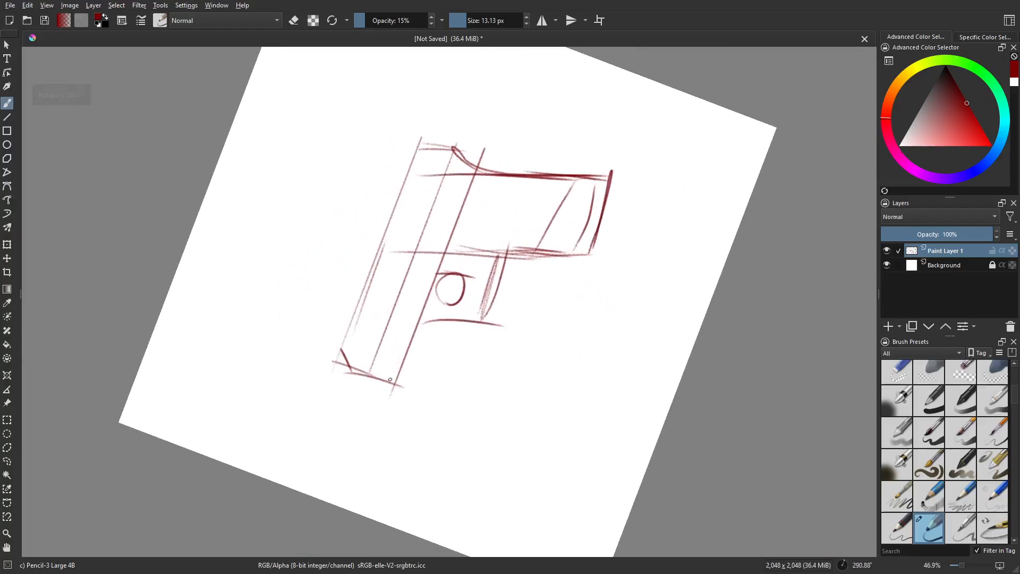
{"action": "left_click_drag", "start_coordinate": [391, 380], "coordinate": [393, 371]}
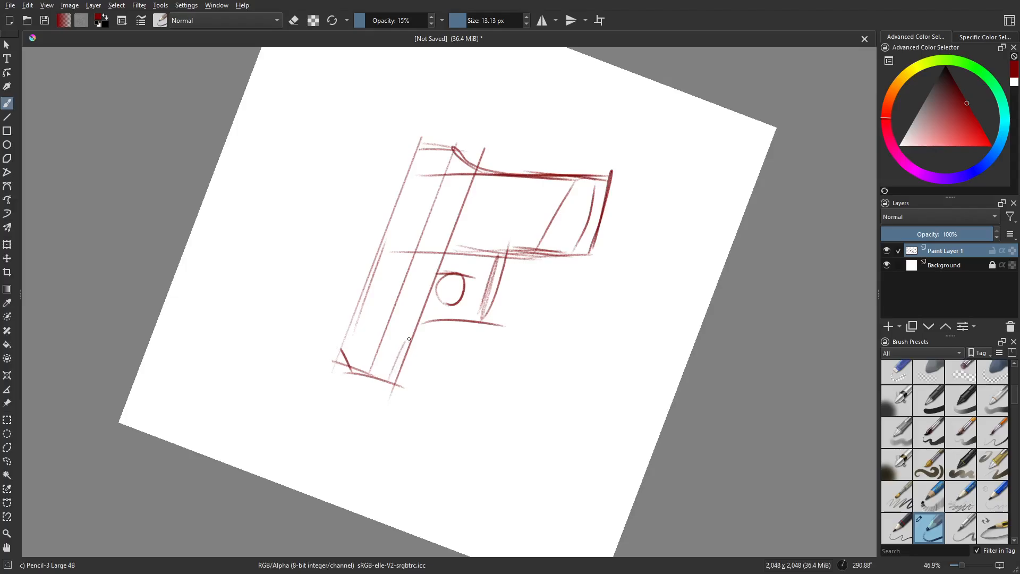
{"action": "left_click_drag", "start_coordinate": [387, 376], "coordinate": [407, 328]}
{"action": "mouse_move", "coordinate": [509, 291]}
{"action": "middle_mouse_down", "text": "shift"}
{"action": "mouse_move", "coordinate": [553, 319]}
{"action": "mouse_move", "coordinate": [538, 298]}
{"action": "mouse_move", "coordinate": [553, 273]}
{"action": "middle_mouse_up", "text": "shift"}
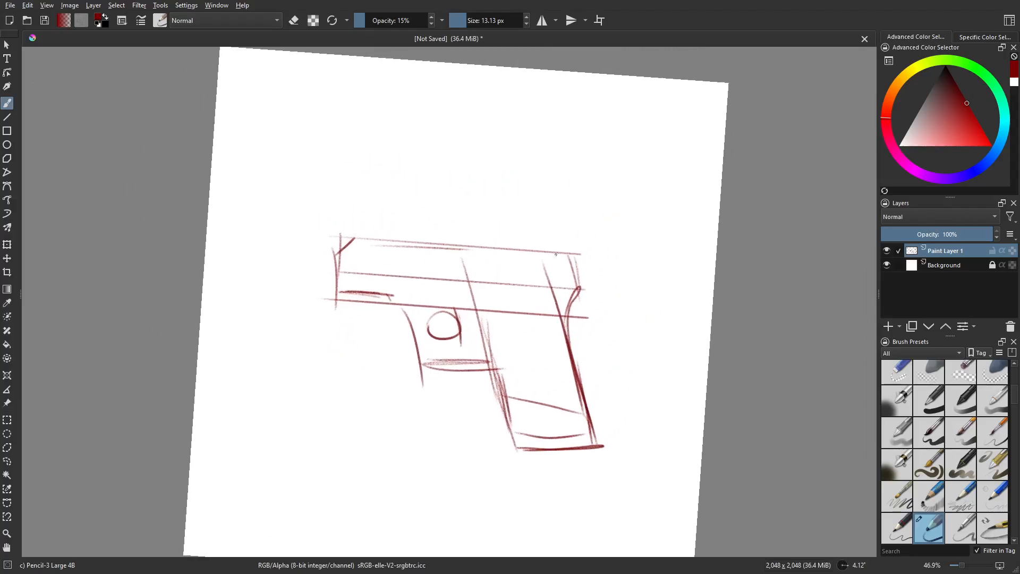
{"action": "key", "text": "ctrl+z"}
{"action": "key", "text": "ctrl+z"}
{"action": "key", "text": "ctrl+z"}
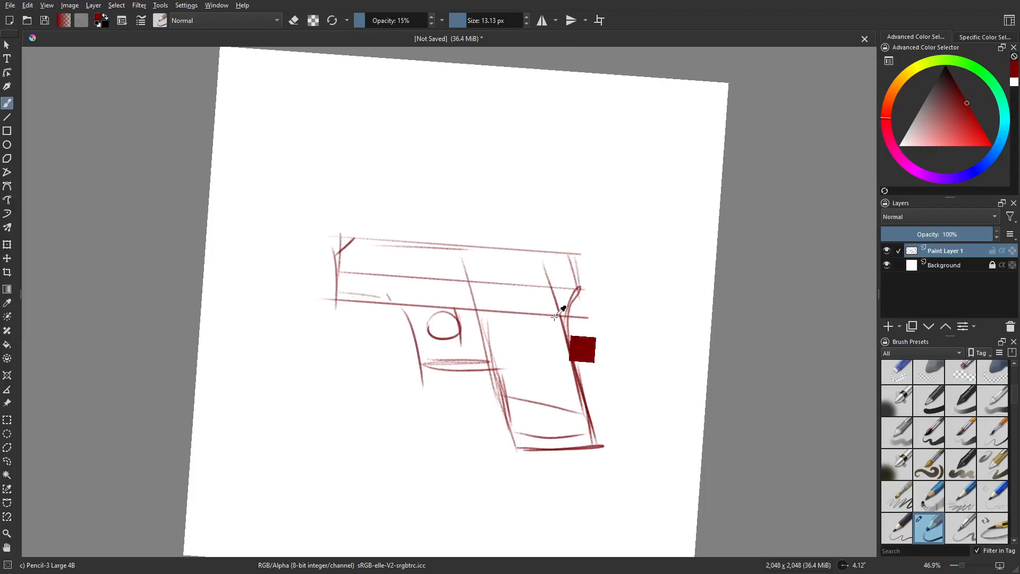
- Erase the finger circle and the thin trigger line inside the trigger guard
{"action": "middle_click_drag", "start_coordinate": [444, 337], "coordinate": [443, 337], "text": "shift"}
{"action": "key", "text": "e"}
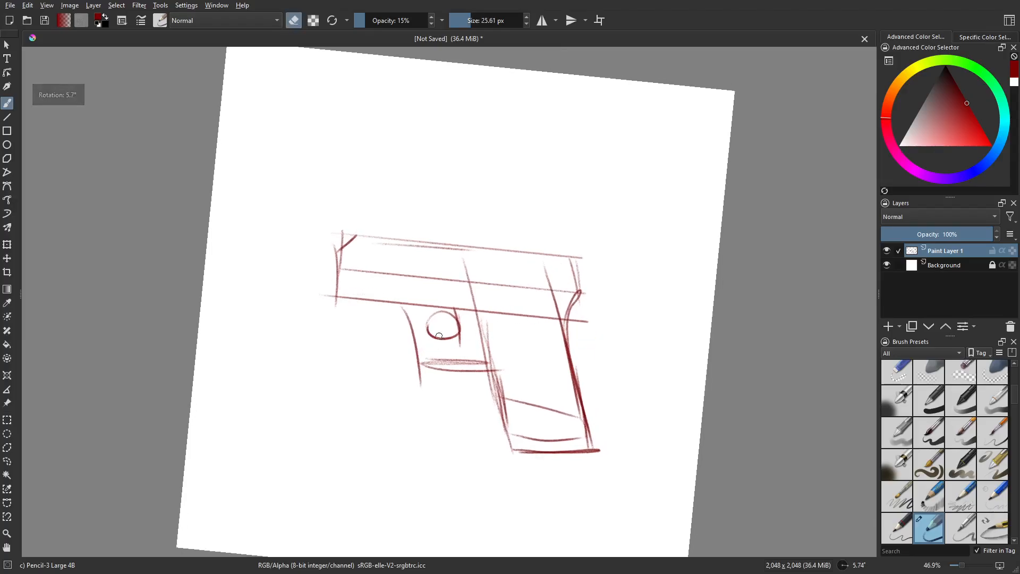
{"action": "mouse_move", "coordinate": [441, 339]}
{"action": "left_mouse_down"}
{"action": "mouse_move", "coordinate": [434, 318]}
{"action": "mouse_move", "coordinate": [441, 327]}
{"action": "left_mouse_up"}
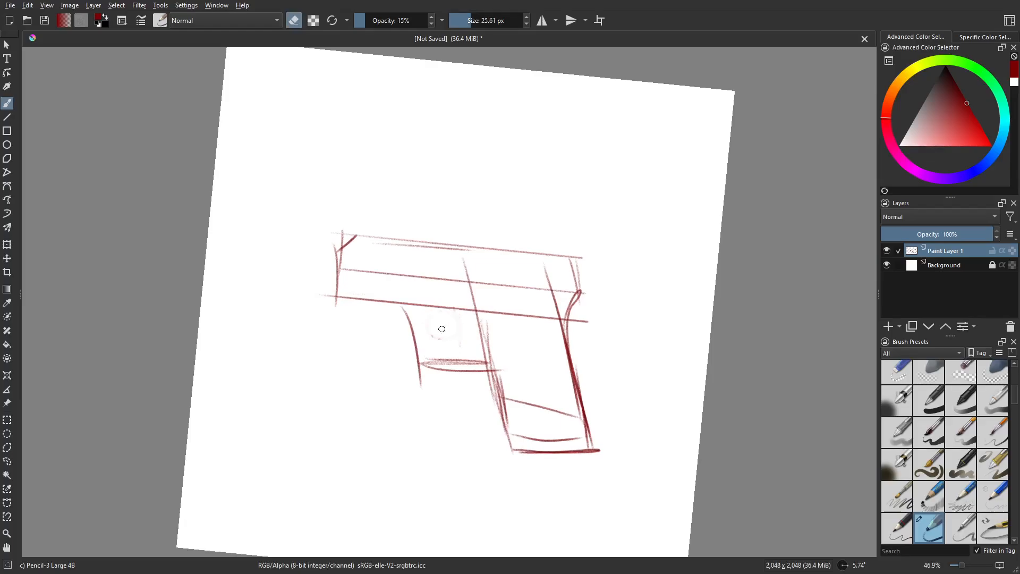
{"action": "key", "text": "e"}
{"action": "key", "text": "ctrl+z"}
- Redraw the trigger as a thick curved stroke and add a thick tang at the rear below the slide
{"action": "mouse_move", "coordinate": [462, 309]}
{"action": "left_mouse_down"}
{"action": "mouse_move", "coordinate": [462, 335]}
{"action": "mouse_move", "coordinate": [461, 315]}
{"action": "left_mouse_up"}
{"action": "mouse_move", "coordinate": [461, 335]}
{"action": "middle_mouse_down", "text": "shift"}
{"action": "mouse_move", "coordinate": [415, 399]}
{"action": "mouse_move", "coordinate": [476, 303]}
{"action": "middle_mouse_up", "text": "shift"}
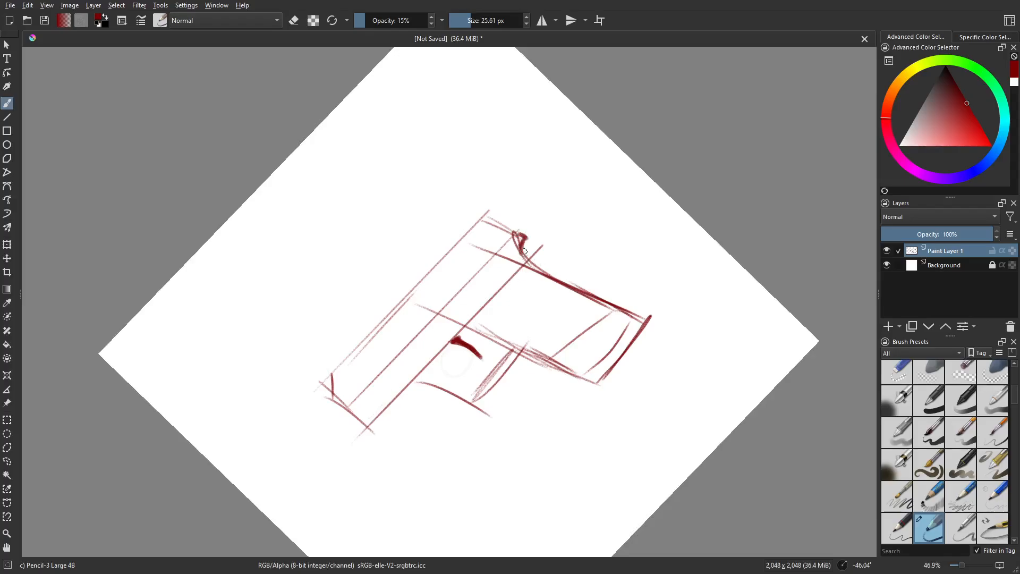
{"action": "middle_click_drag", "start_coordinate": [525, 252], "coordinate": [511, 330], "text": "shift"}
- Draw a thick curved back edge from the tang down along the grip, undoing the first attempt
{"action": "left_click_drag", "start_coordinate": [509, 388], "coordinate": [498, 302]}
{"action": "key", "text": "ctrl+z"}
{"action": "key", "text": "ctrl+z"}
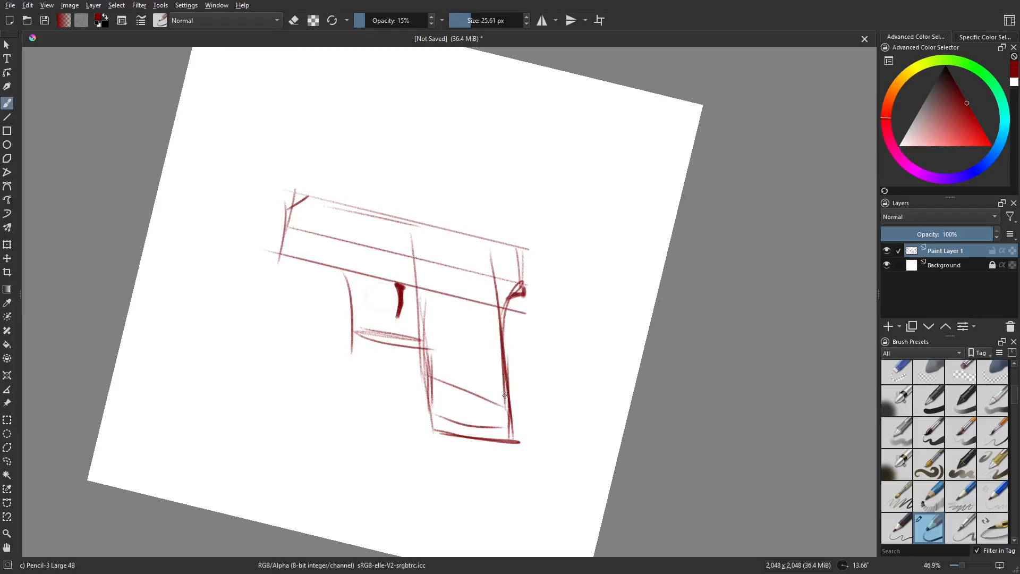
{"action": "mouse_move", "coordinate": [505, 395]}
{"action": "left_mouse_down"}
{"action": "mouse_move", "coordinate": [496, 308]}
{"action": "mouse_move", "coordinate": [500, 368]}
{"action": "left_mouse_up"}
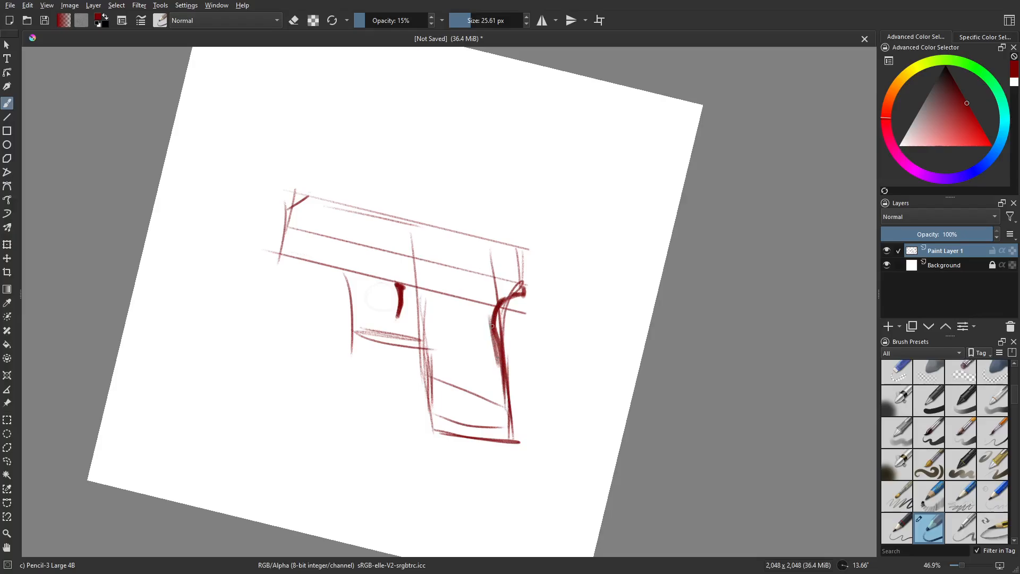
- Thicken the trigger guard's front edge and erase the curved outline below the guard's bottom bar
{"action": "mouse_move", "coordinate": [493, 326]}
{"action": "left_mouse_down"}
{"action": "mouse_move", "coordinate": [508, 407]}
{"action": "mouse_move", "coordinate": [501, 333]}
{"action": "mouse_move", "coordinate": [425, 353]}
{"action": "mouse_move", "coordinate": [412, 388]}
{"action": "mouse_move", "coordinate": [354, 300]}
{"action": "mouse_move", "coordinate": [359, 342]}
{"action": "left_mouse_up"}
{"action": "key", "text": "e"}
{"action": "key", "text": "e"}
{"action": "key", "text": "e"}
{"action": "mouse_move", "coordinate": [351, 292]}
{"action": "left_mouse_down"}
{"action": "mouse_move", "coordinate": [360, 362]}
{"action": "mouse_move", "coordinate": [432, 392]}
{"action": "left_mouse_up"}
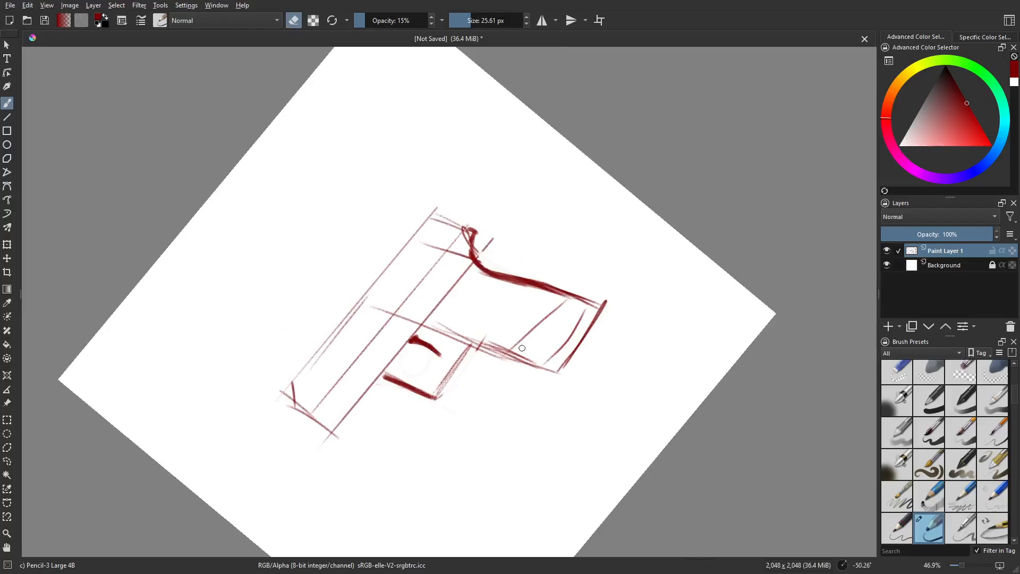
- Erase the slanted line across the lower grip and draw a thick magazine base plate beneath the grip
{"action": "left_click_drag", "start_coordinate": [523, 348], "coordinate": [542, 321]}
{"action": "mouse_move", "coordinate": [616, 345]}
{"action": "left_mouse_down", "text": "shift"}
{"action": "mouse_move", "coordinate": [542, 342]}
{"action": "mouse_move", "coordinate": [532, 351]}
{"action": "mouse_move", "coordinate": [583, 317]}
{"action": "mouse_move", "coordinate": [672, 349]}
{"action": "mouse_move", "coordinate": [519, 412]}
{"action": "left_mouse_up", "text": "shift"}
{"action": "key", "text": "e"}
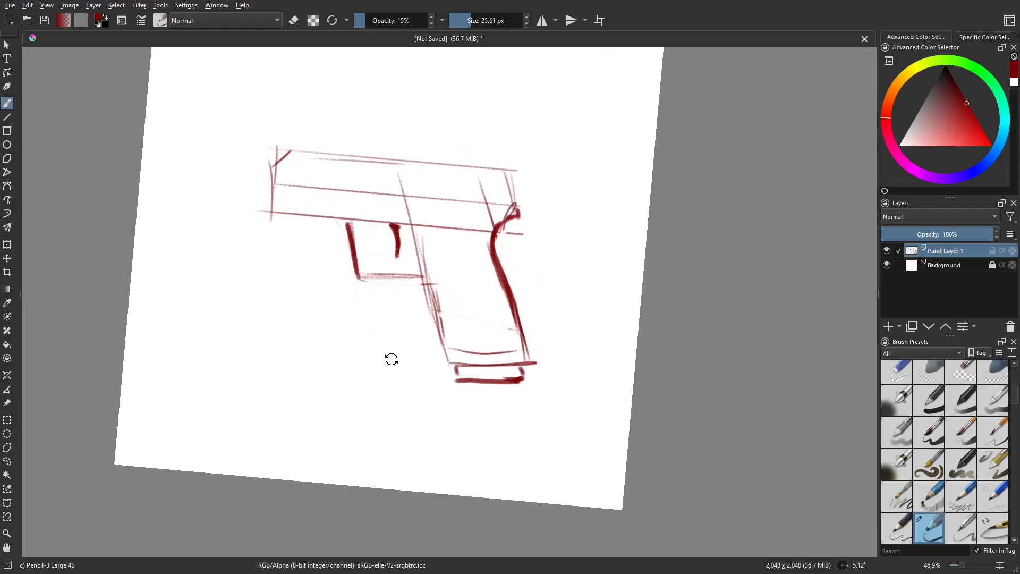
- Lasso the magazine base plate, copy it to a new layer and clear the selection
{"action": "left_click_drag", "start_coordinate": [392, 359], "coordinate": [413, 464], "text": "shift"}
{"action": "key", "text": "l"}
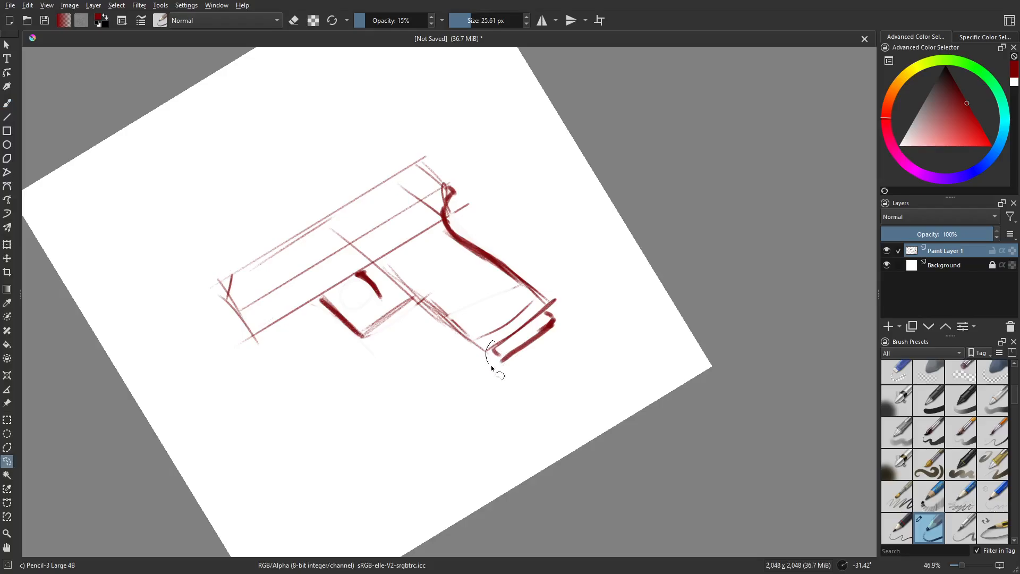
{"action": "mouse_move", "coordinate": [492, 367]}
{"action": "left_mouse_down"}
{"action": "mouse_move", "coordinate": [563, 320]}
{"action": "mouse_move", "coordinate": [497, 352]}
{"action": "left_mouse_up"}
{"action": "key", "text": "ctrl+alt+j"}
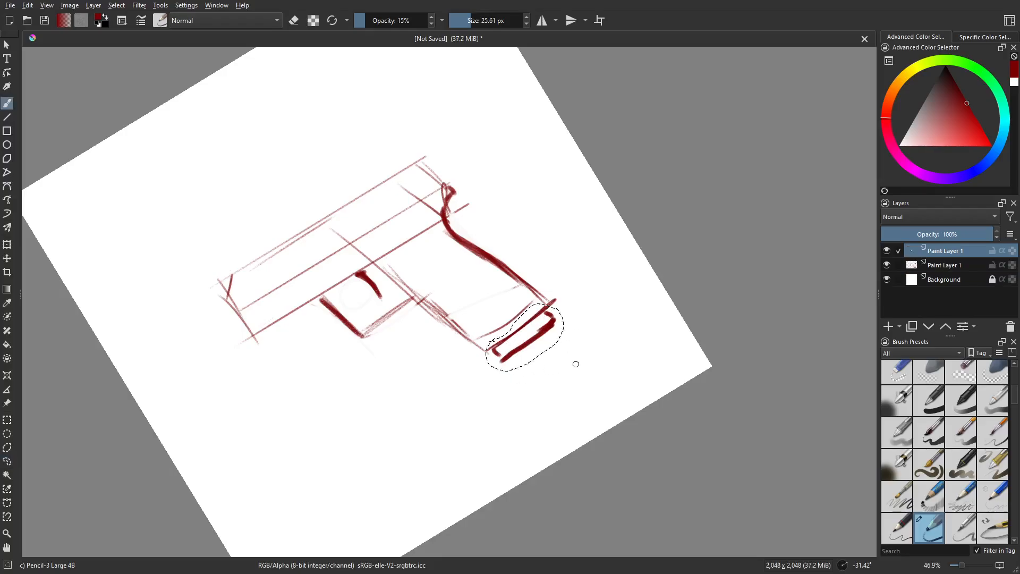
{"action": "key", "text": "ctrl+shift+a"}
{"action": "key", "text": "b"}
- Reload the pencil preset and draw the magazine body inside the grip as two straight sides closed by a top line
{"action": "left_click_drag", "start_coordinate": [656, 356], "coordinate": [481, 381], "text": "shift"}
{"action": "key", "text": "v"}
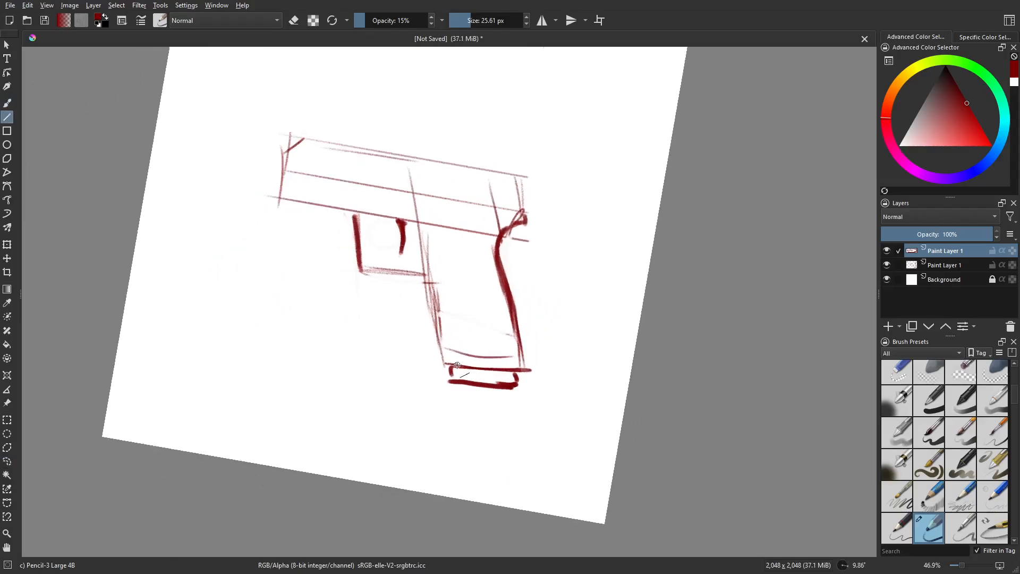
{"action": "left_click", "coordinate": [333, 22]}
{"action": "left_click_drag", "start_coordinate": [455, 366], "coordinate": [430, 212]}
{"action": "left_click_drag", "start_coordinate": [509, 367], "coordinate": [482, 218]}
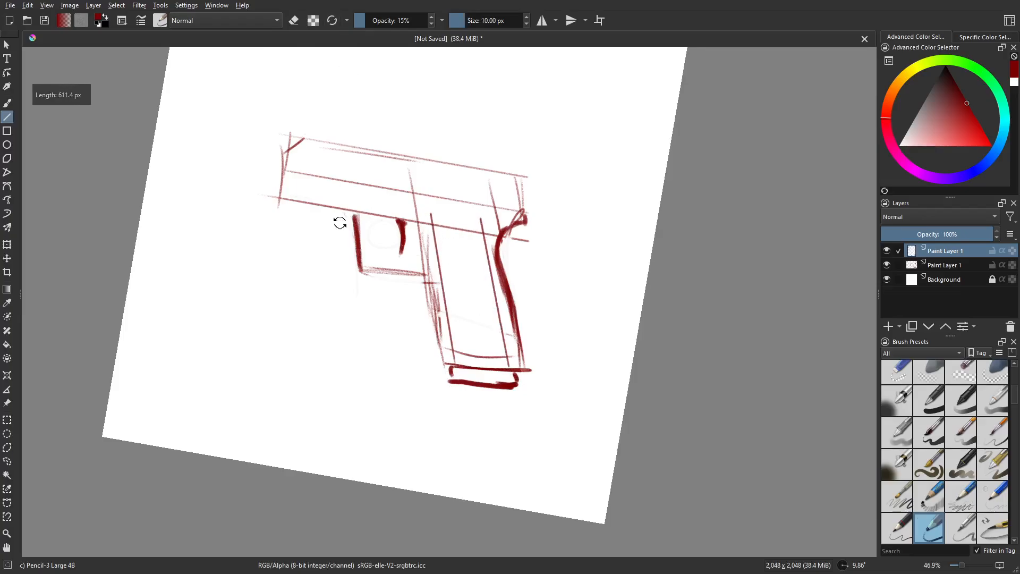
{"action": "middle_click_drag", "start_coordinate": [340, 223], "coordinate": [382, 332], "text": "shift"}
{"action": "left_click_drag", "start_coordinate": [360, 325], "coordinate": [365, 274]}
{"action": "middle_click_drag", "start_coordinate": [614, 279], "coordinate": [419, 433], "text": "shift"}
{"action": "middle_click_drag", "start_coordinate": [481, 292], "coordinate": [461, 357]}
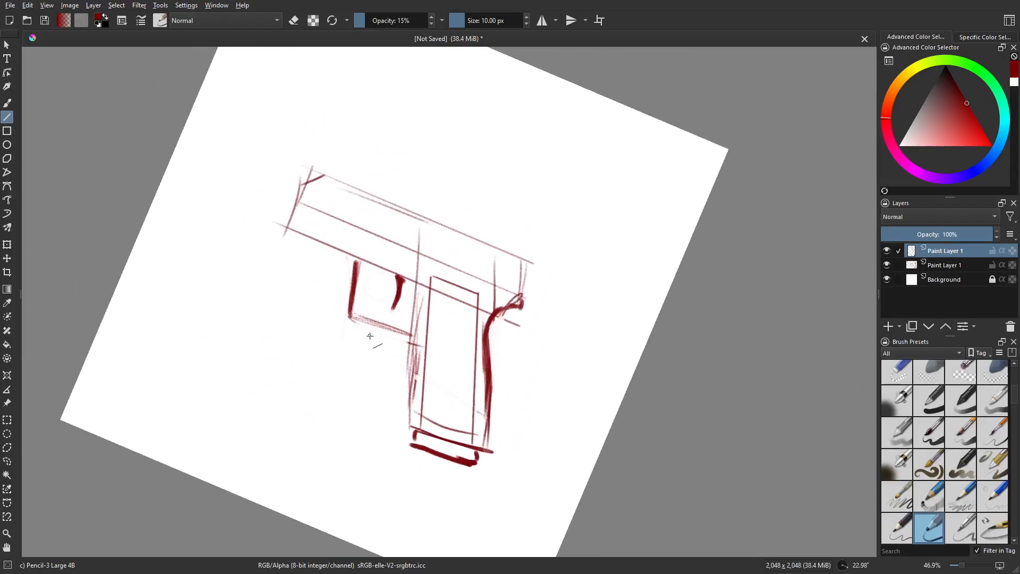
{"action": "key", "text": "b"}
{"action": "middle_click_drag", "start_coordinate": [325, 283], "coordinate": [340, 296], "text": "shift"}
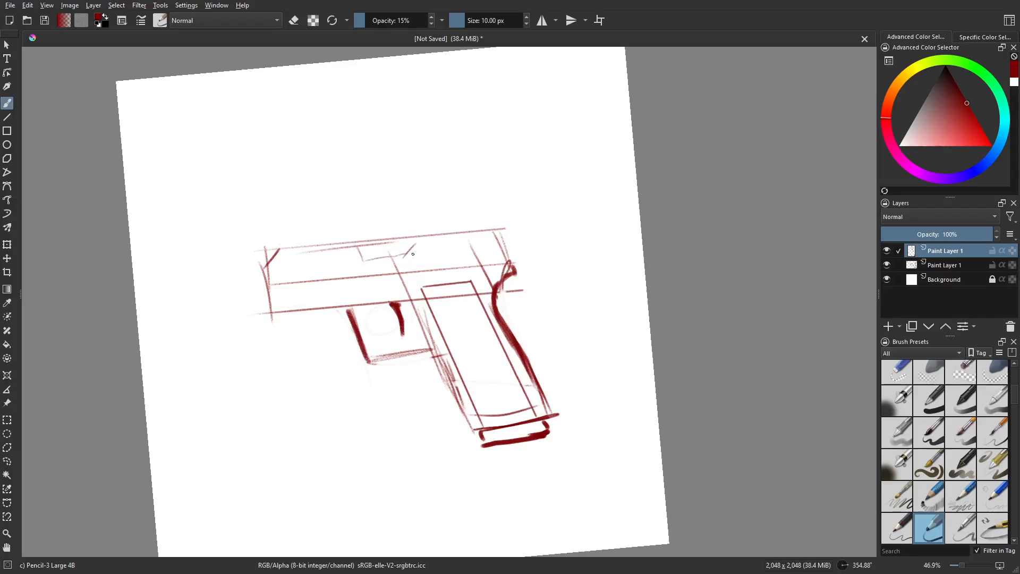
{"action": "mouse_move", "coordinate": [349, 286]}
{"action": "middle_mouse_down", "text": "shift"}
{"action": "mouse_move", "coordinate": [315, 357]}
{"action": "mouse_move", "coordinate": [584, 389]}
{"action": "middle_mouse_up", "text": "shift"}
- Move the magazine layer out of the grip to below the front of the slide and sketch a rounded cartridge on its top
{"action": "key", "text": "t"}
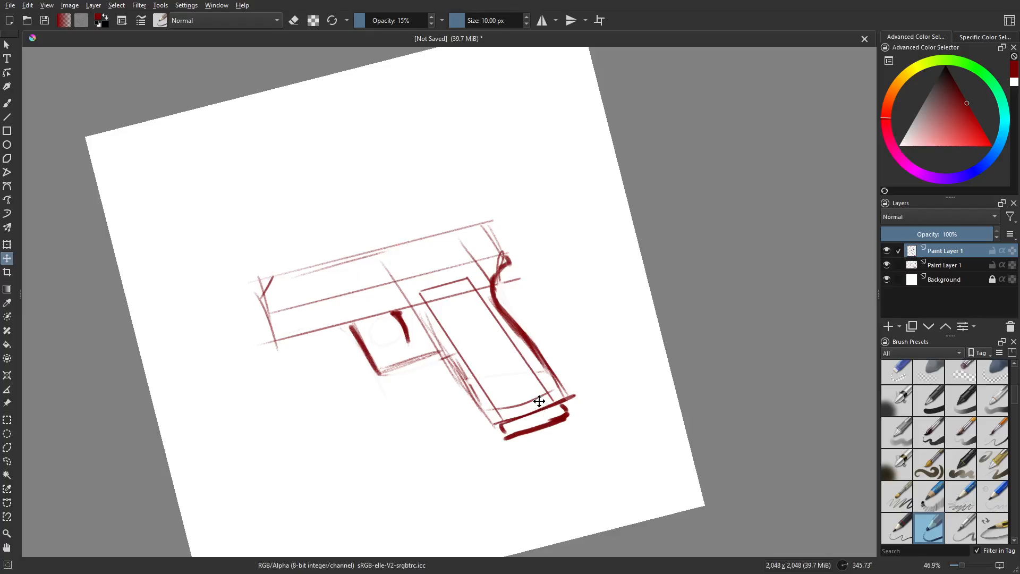
{"action": "mouse_move", "coordinate": [526, 407]}
{"action": "left_mouse_down"}
{"action": "mouse_move", "coordinate": [281, 501]}
{"action": "mouse_move", "coordinate": [358, 506]}
{"action": "mouse_move", "coordinate": [348, 509]}
{"action": "left_mouse_up"}
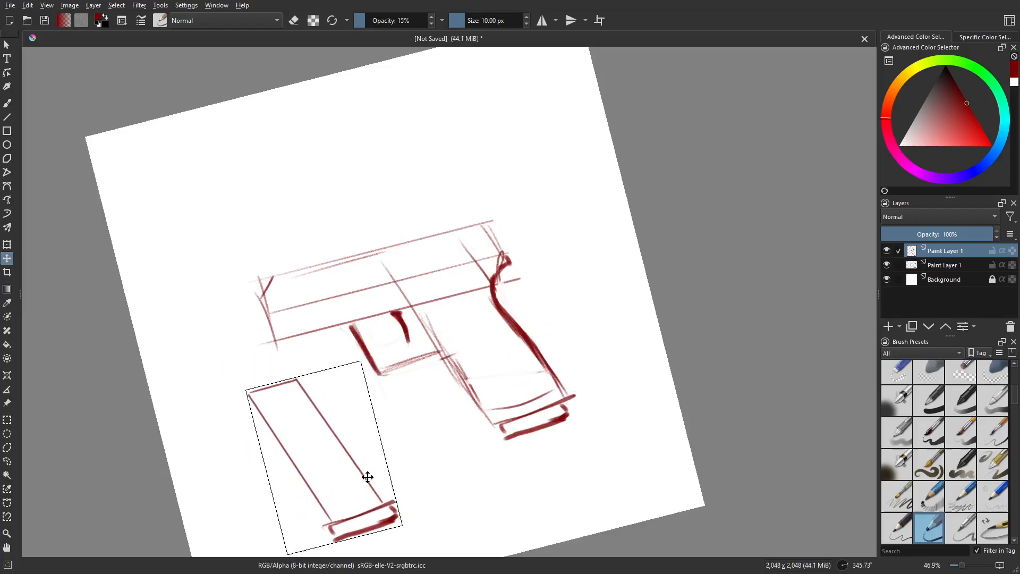
{"action": "key", "text": "b"}
{"action": "middle_click_drag", "start_coordinate": [338, 445], "coordinate": [392, 359], "text": "shift"}
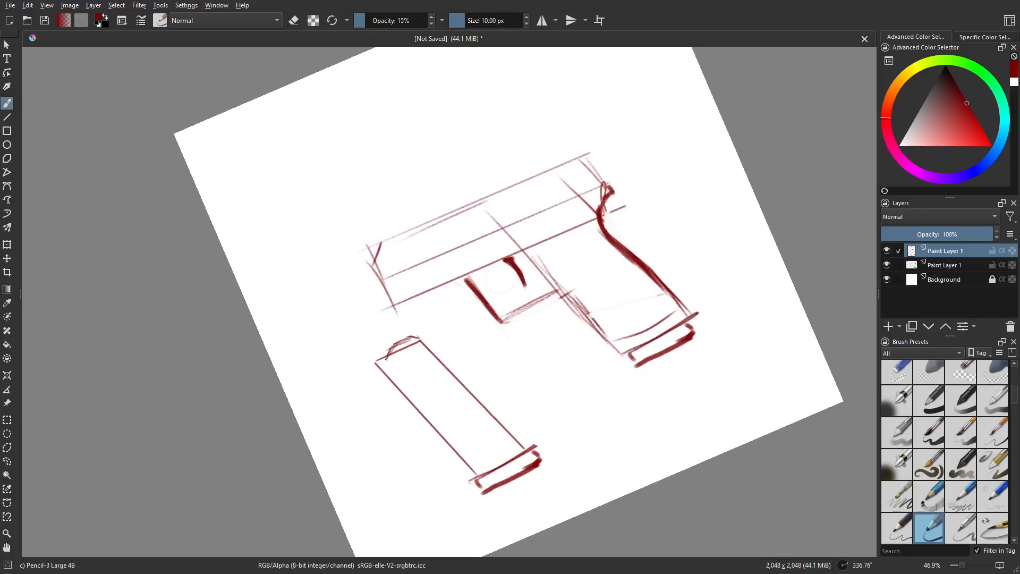
{"action": "mouse_move", "coordinate": [417, 340]}
{"action": "middle_mouse_down", "text": "shift"}
{"action": "mouse_move", "coordinate": [597, 448]}
{"action": "mouse_move", "coordinate": [558, 472]}
{"action": "mouse_move", "coordinate": [353, 444]}
{"action": "mouse_move", "coordinate": [378, 383]}
{"action": "mouse_move", "coordinate": [376, 406]}
{"action": "middle_mouse_up", "text": "shift"}
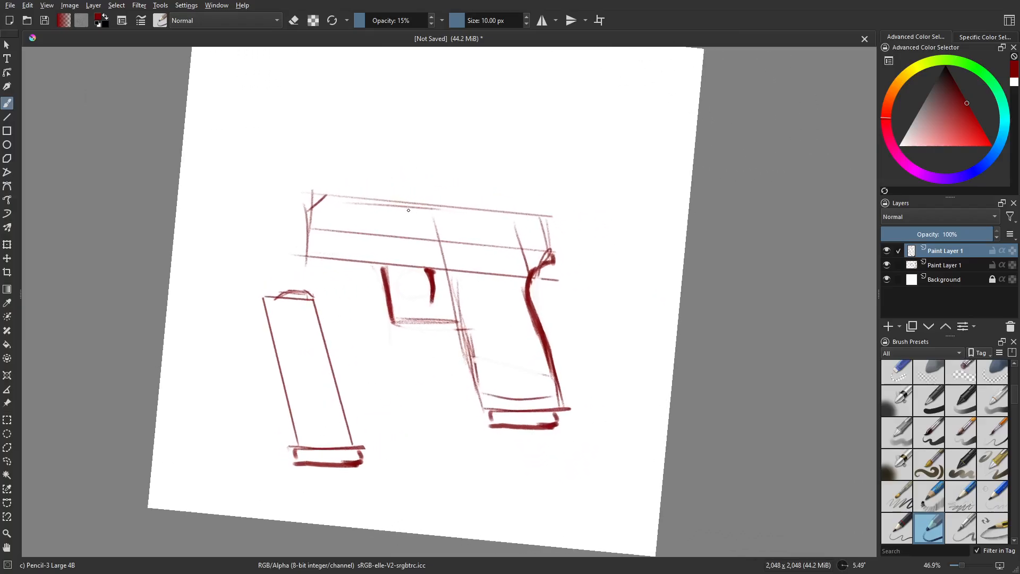
- Sketch a shallow ejection port notch along the slide's top edge
{"action": "mouse_move", "coordinate": [402, 234]}
{"action": "left_mouse_down", "text": "shift"}
{"action": "mouse_move", "coordinate": [366, 293]}
{"action": "mouse_move", "coordinate": [443, 218]}
{"action": "left_mouse_up", "text": "shift"}
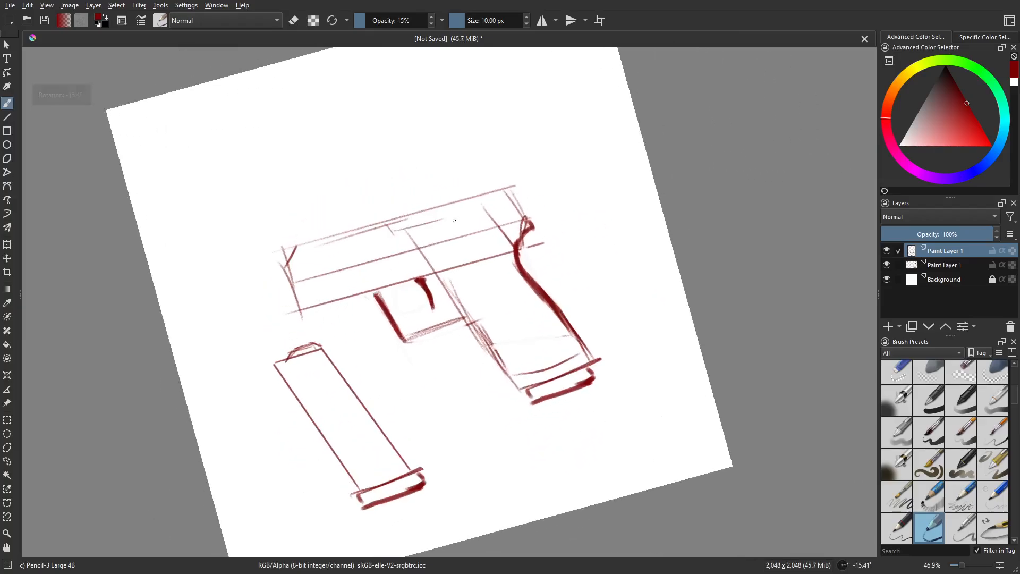
{"action": "middle_click_drag", "start_coordinate": [577, 255], "coordinate": [378, 372], "text": "shift"}
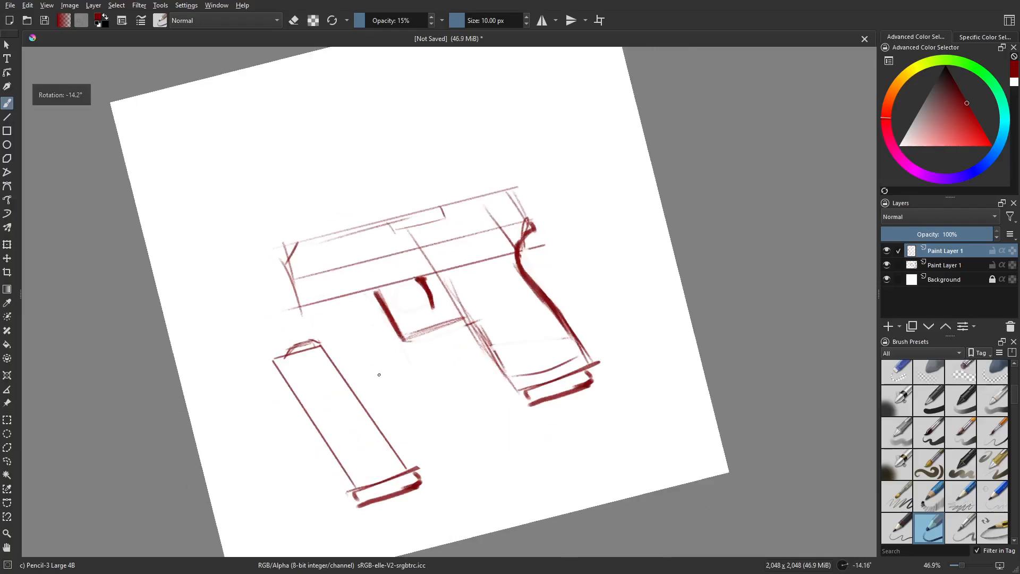
- Save the sketch to the Desktop as a PNG image named Pistol
{"action": "key", "text": "ctrl+s"}
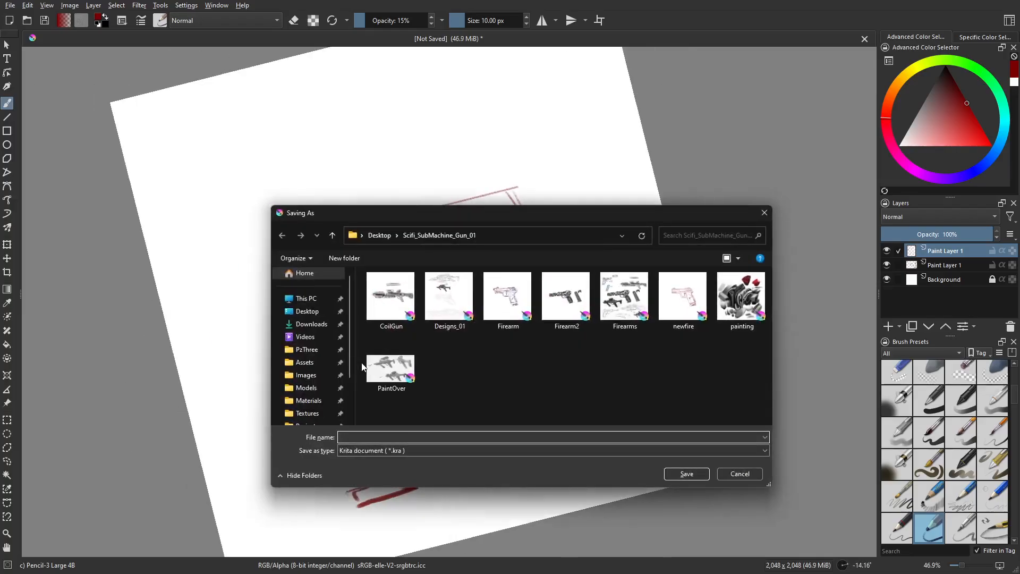
{"action": "left_click", "coordinate": [313, 351]}
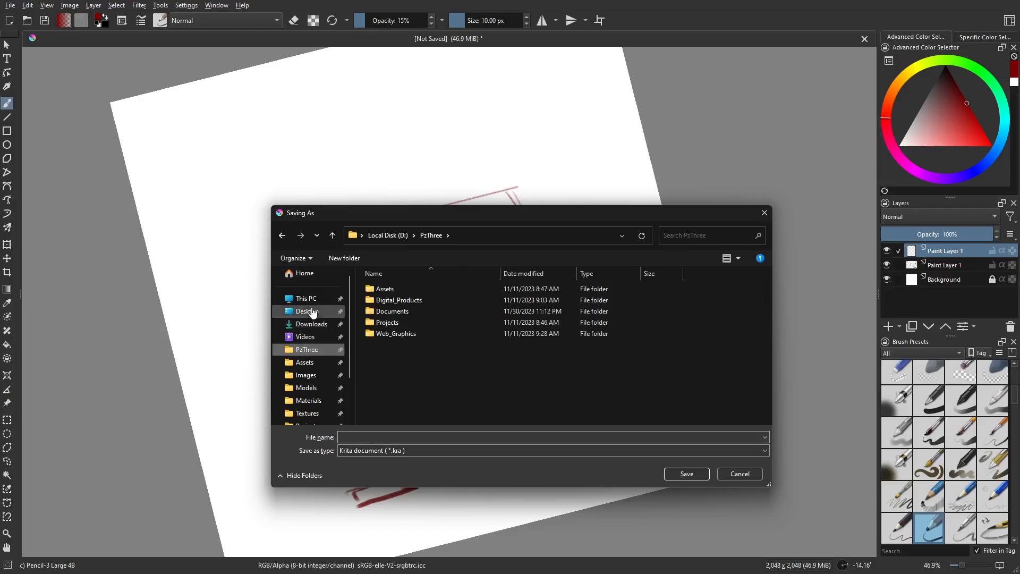
{"action": "left_click", "coordinate": [308, 311]}
{"action": "left_click", "coordinate": [424, 449]}
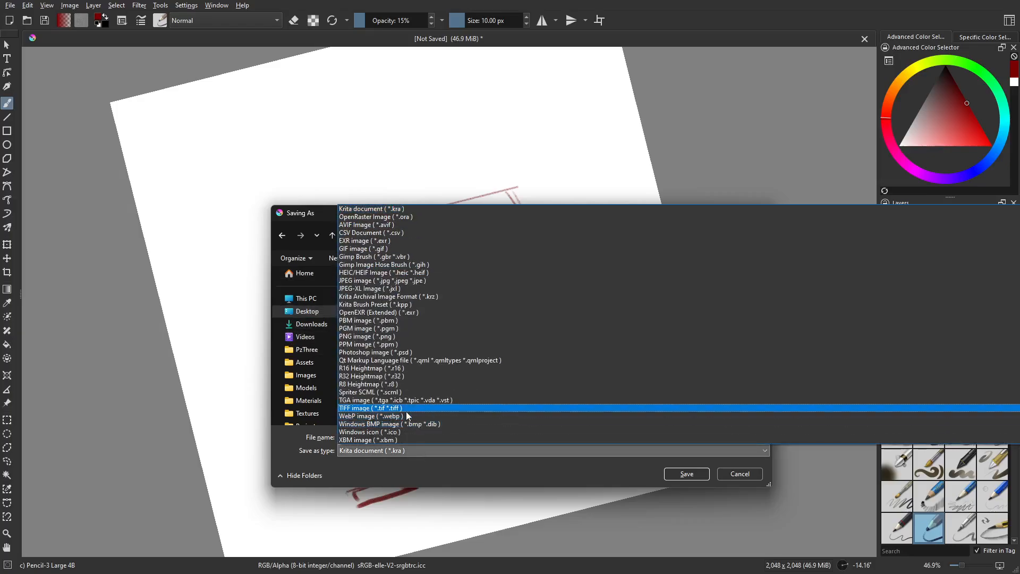
{"action": "left_click", "coordinate": [396, 344]}
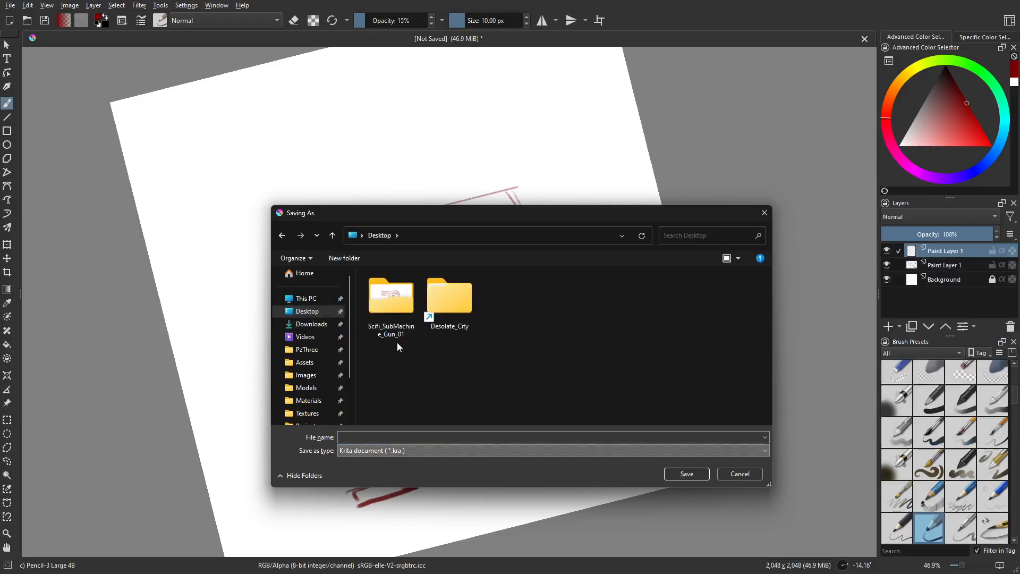
{"action": "left_click", "coordinate": [413, 436]}
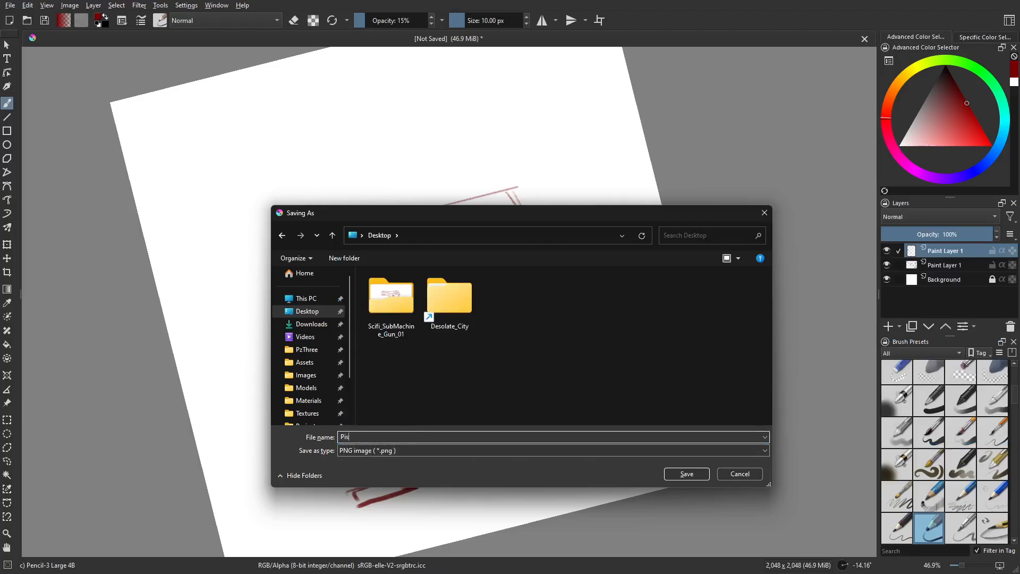
{"action": "type", "text": "Pistol"}
{"action": "key", "text": "Return"}
{"action": "key", "text": "Return"}
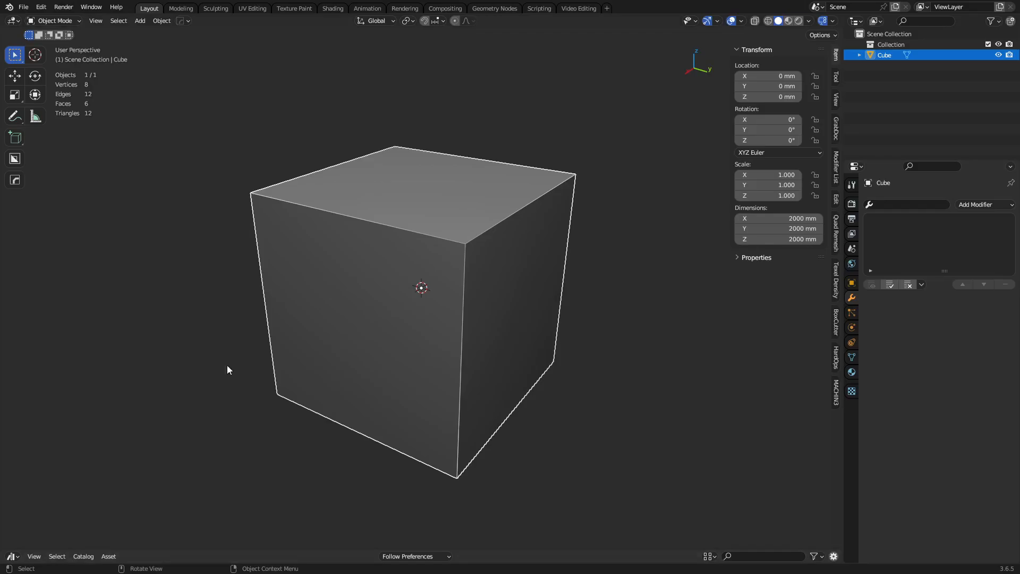
- Switch to Blender and load the Pistol image from the Desktop as a reference image aligned to the right view
{"action": "key", "text": "grave"}
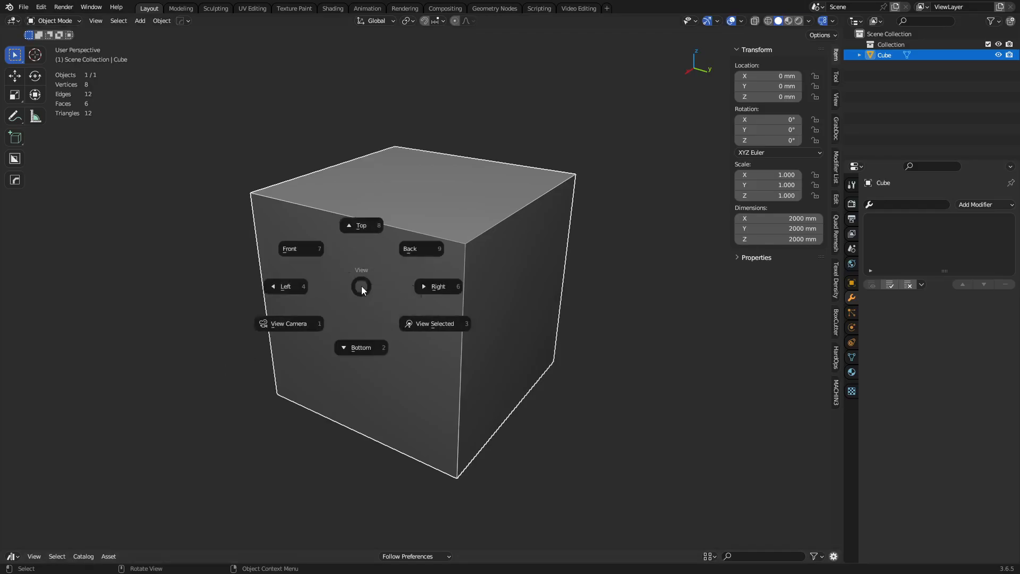
{"action": "left_click", "coordinate": [417, 289]}
{"action": "key", "text": "shift+a"}
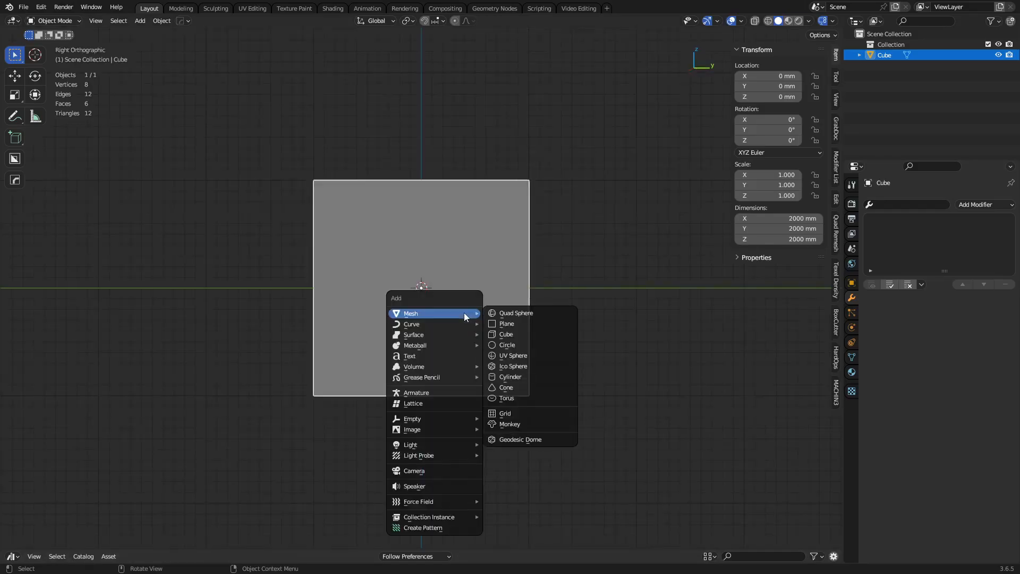
{"action": "mouse_move", "coordinate": [439, 429]}
{"action": "left_click", "coordinate": [507, 430]}
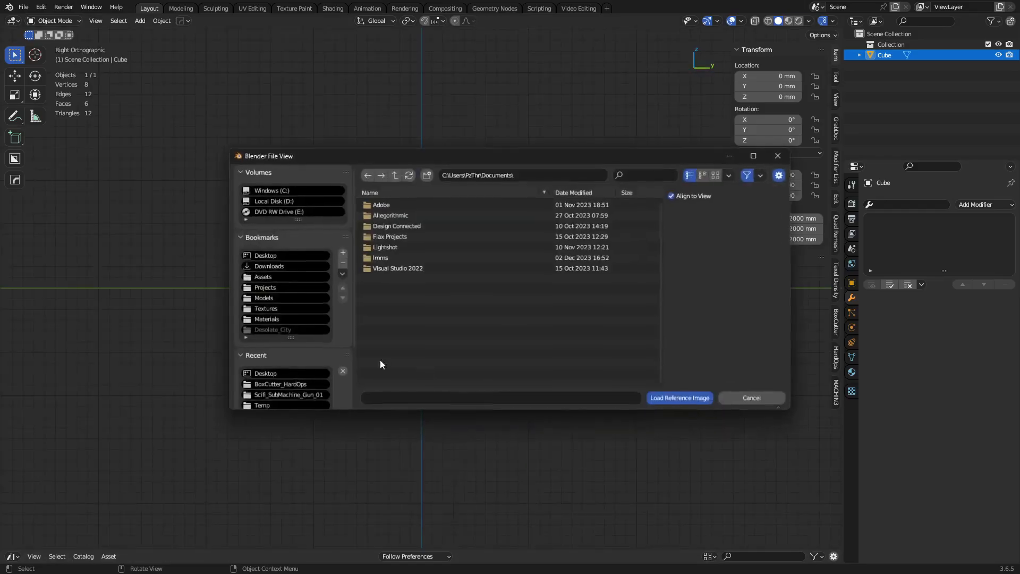
{"action": "left_click", "coordinate": [268, 256]}
{"action": "left_click", "coordinate": [401, 226]}
{"action": "double_click", "coordinate": [400, 225]}
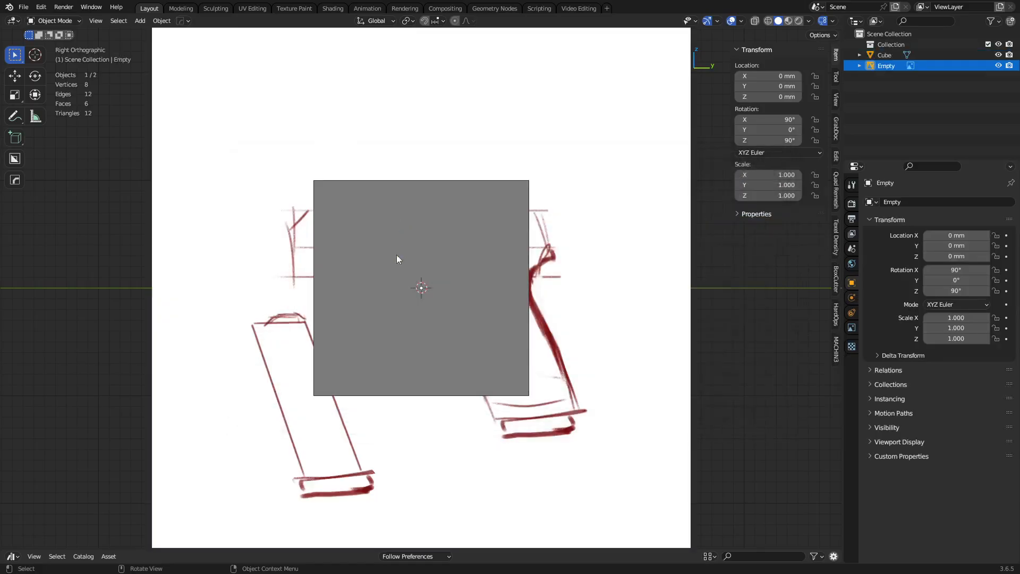
- Delete the default cube covering the pistol reference
{"action": "left_click", "coordinate": [454, 313]}
{"action": "scroll", "coordinate": [463, 341], "scroll_direction": "down", "scroll_amount": 2}
{"action": "key", "text": "g"}
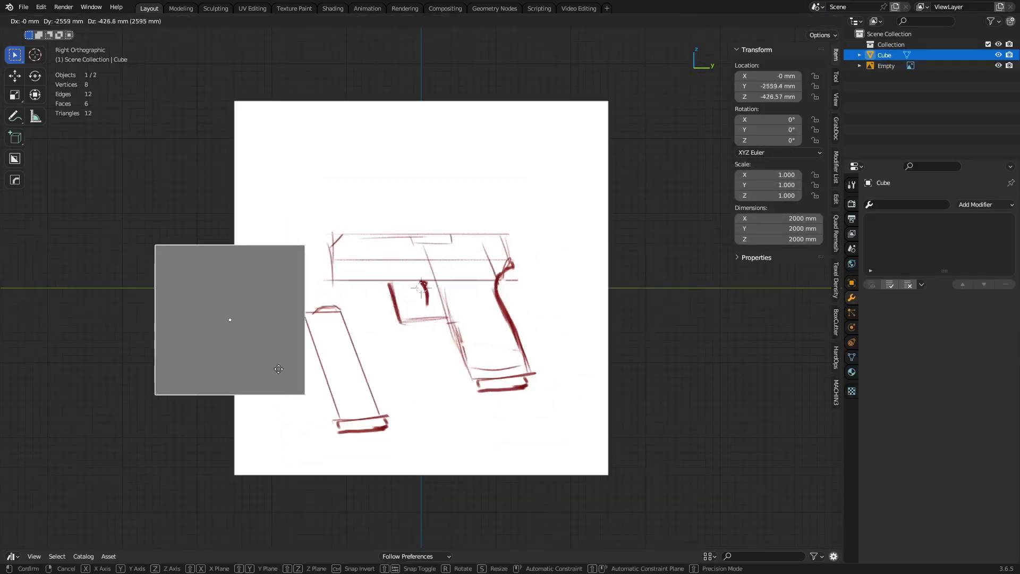
{"action": "right_click", "coordinate": [287, 366]}
{"action": "key", "text": "Delete"}
{"action": "middle_click_drag", "start_coordinate": [470, 382], "coordinate": [459, 329], "text": "shift"}
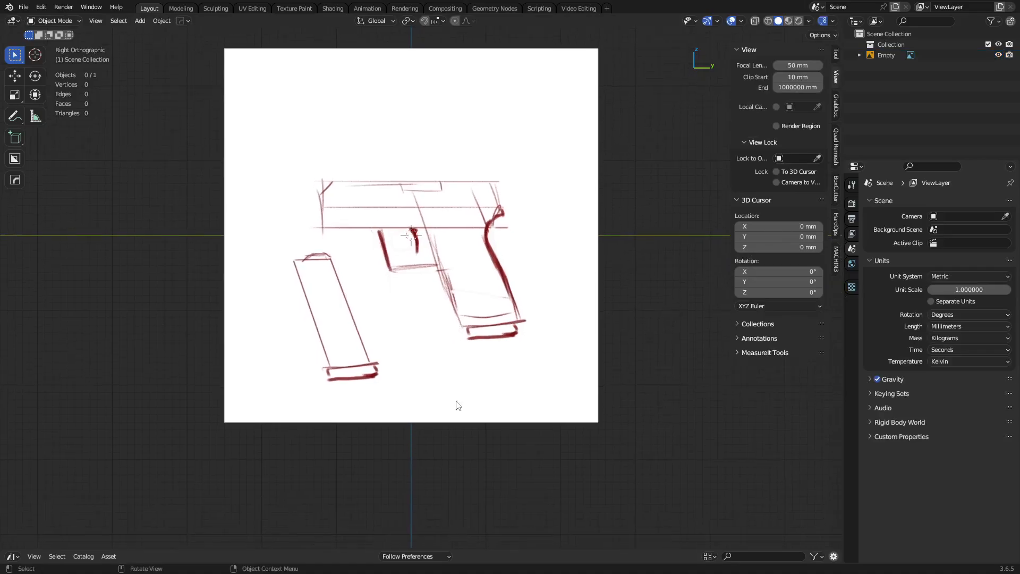
- Expand the asset browser and select the Hand - Realistic asset
{"action": "left_click_drag", "start_coordinate": [478, 546], "coordinate": [473, 395]}
{"action": "left_click", "coordinate": [271, 438]}
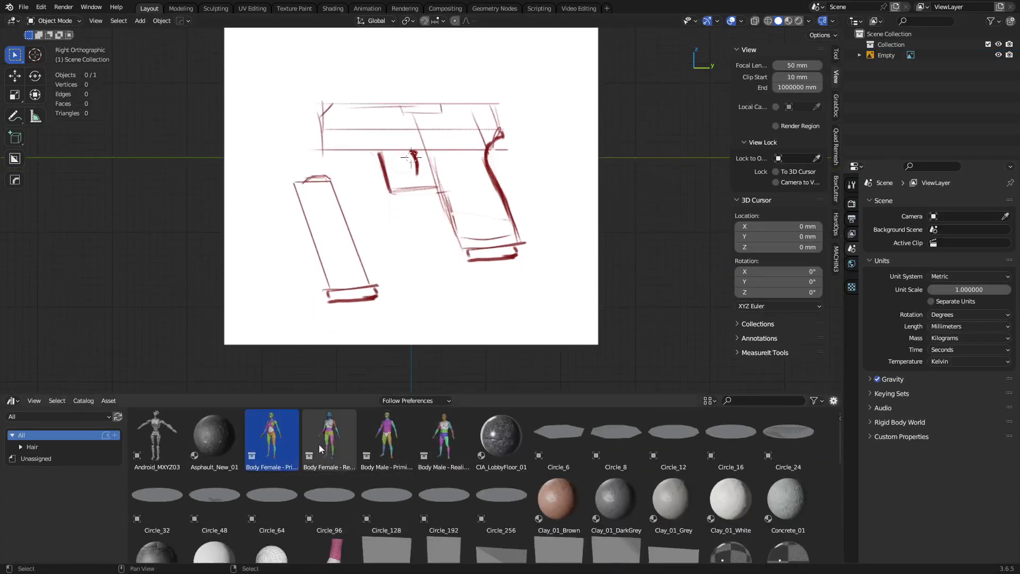
{"action": "left_click", "coordinate": [330, 438]}
{"action": "scroll", "coordinate": [388, 454], "scroll_direction": "down", "scroll_amount": 5}
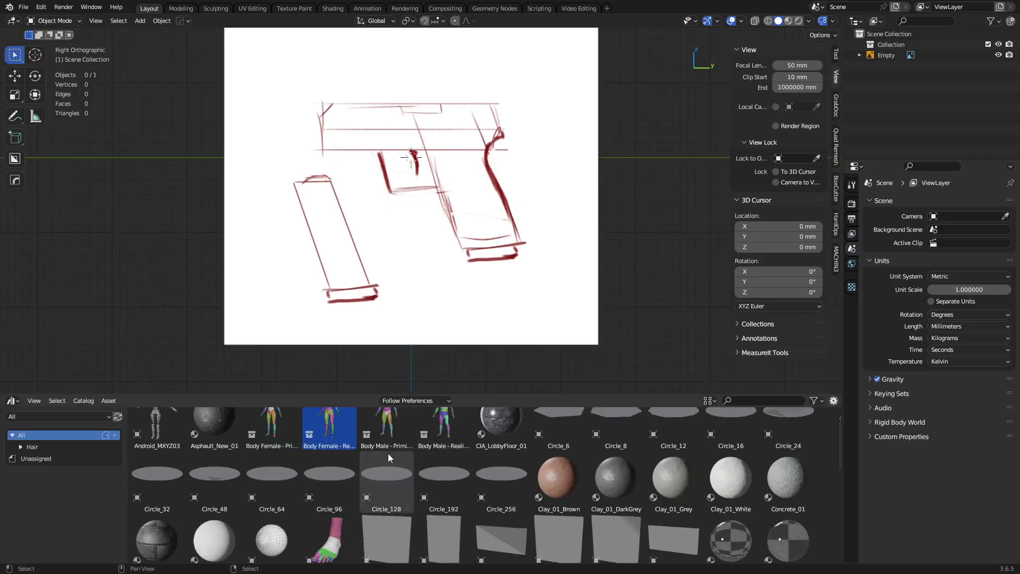
{"action": "scroll", "coordinate": [351, 481], "scroll_direction": "down", "scroll_amount": 3}
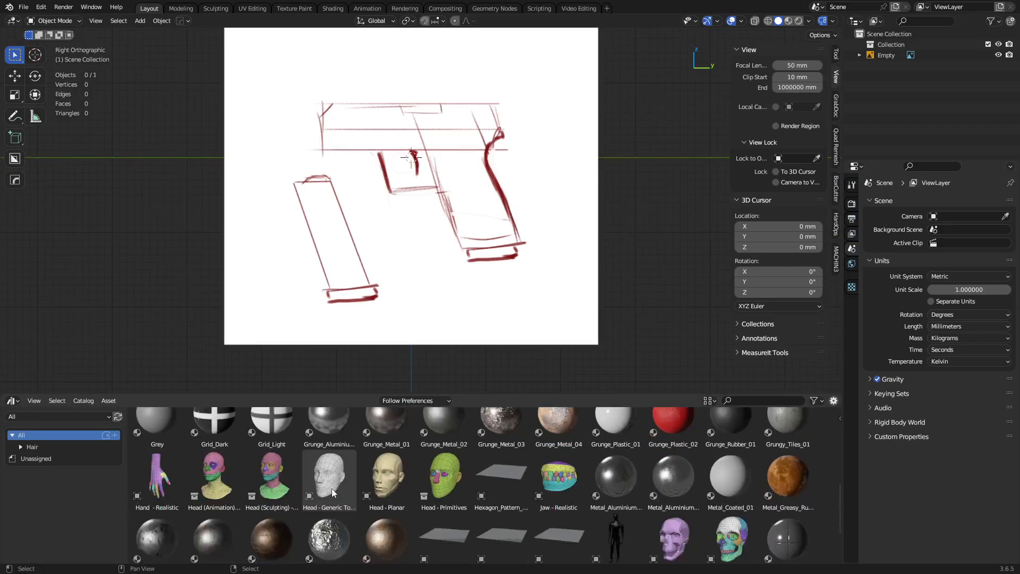
{"action": "left_click", "coordinate": [159, 459]}
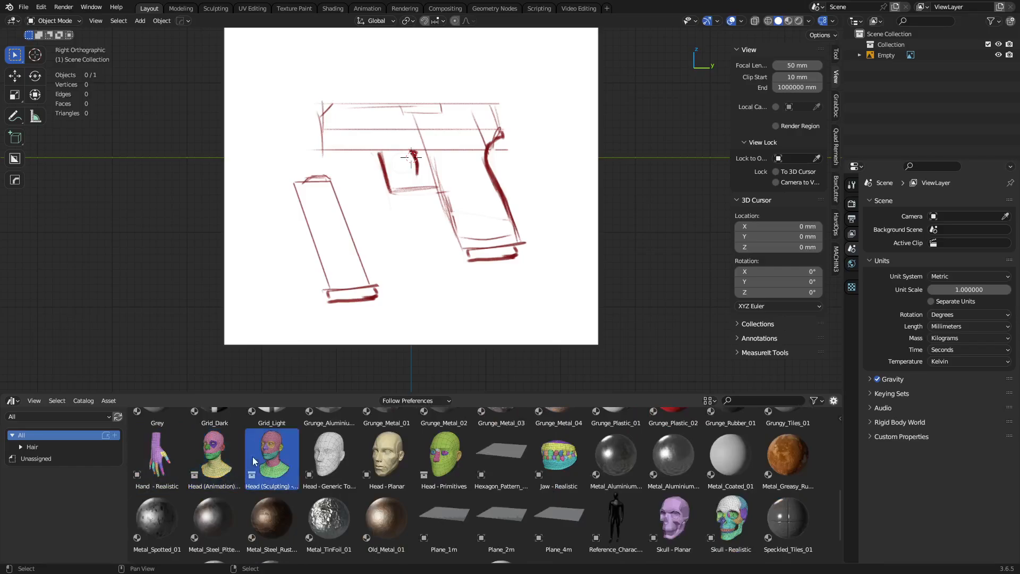
- Shrink the asset browser and place the Hand - Realistic asset in the scene just below the sketched trigger guard
{"action": "left_click_drag", "start_coordinate": [373, 396], "coordinate": [374, 458]}
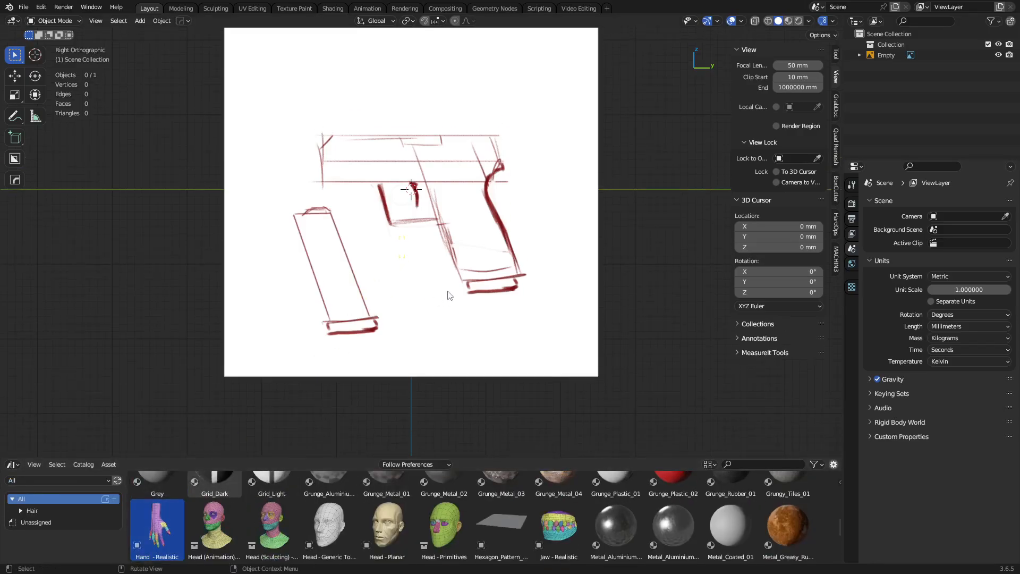
{"action": "left_click_drag", "start_coordinate": [447, 292], "coordinate": [458, 285]}
{"action": "middle_click_drag", "start_coordinate": [485, 275], "coordinate": [255, 324]}
{"action": "middle_click_drag", "start_coordinate": [410, 265], "coordinate": [664, 161], "text": "alt"}
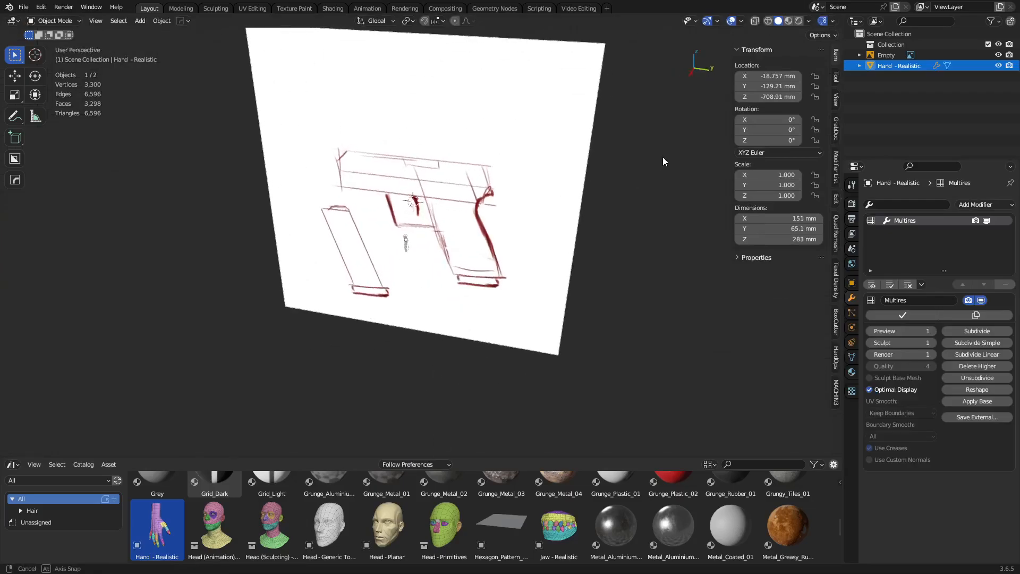
- Rotate the hand model 95° in the right view and -90° in the back view
{"action": "key", "text": "KP_3"}
{"action": "scroll", "coordinate": [494, 239], "scroll_direction": "up", "scroll_amount": 6}
{"action": "key", "text": "r"}
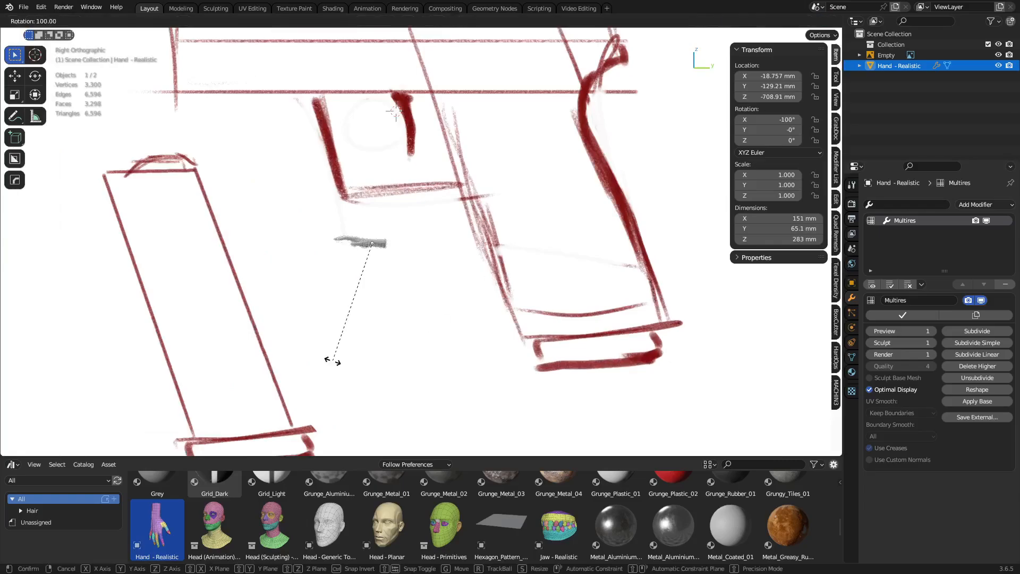
{"action": "left_click", "coordinate": [353, 357]}
{"action": "middle_click_drag", "start_coordinate": [533, 304], "coordinate": [330, 320]}
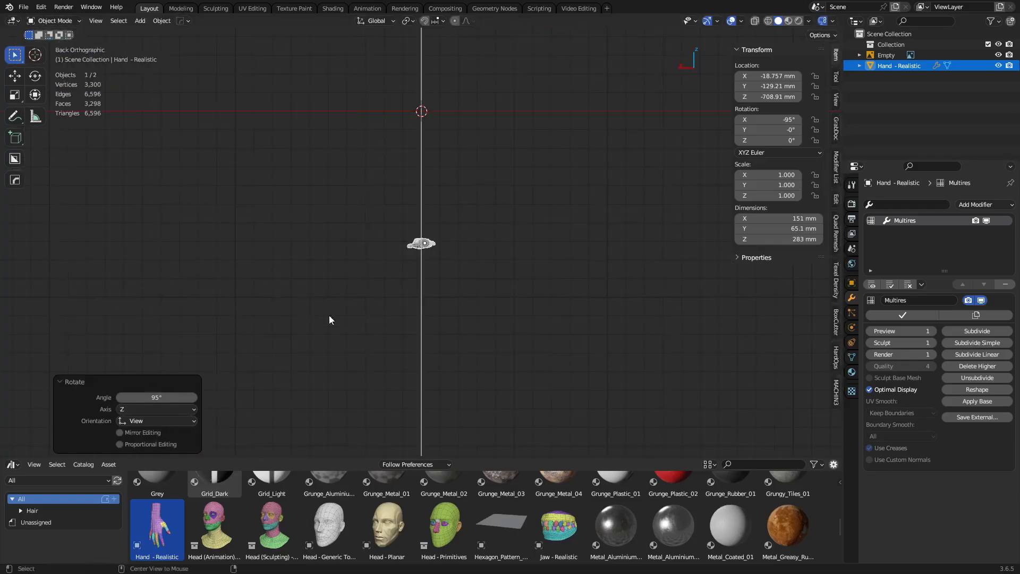
{"action": "key", "text": "r"}
{"action": "left_click", "coordinate": [506, 178]}
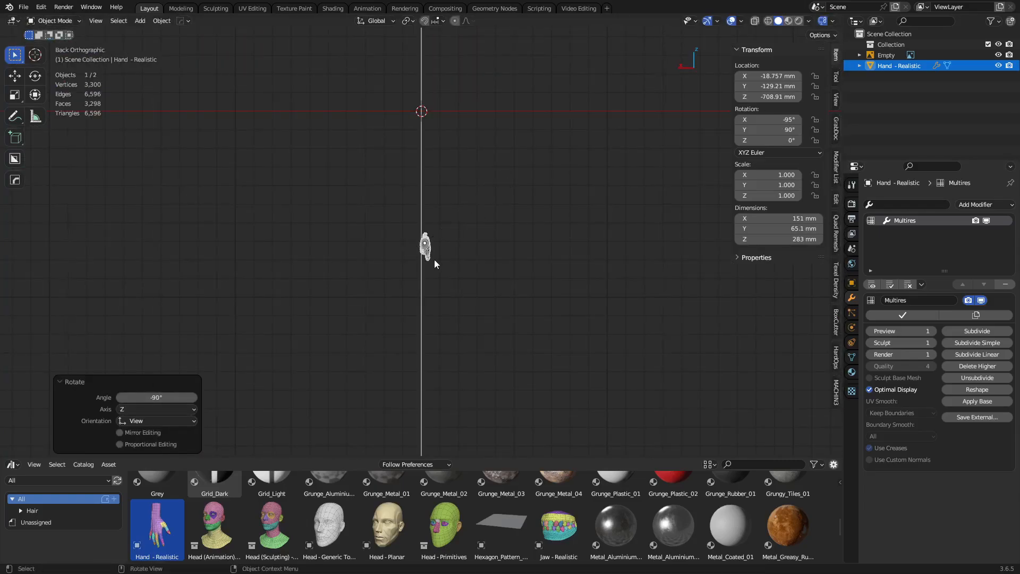
- Move the hand about 238 mm along the X axis so it sits in front of the reference image
{"action": "key", "text": "KP_5"}
{"action": "key", "text": "g"}
{"action": "key", "text": "y"}
{"action": "key", "text": "x"}
{"action": "left_click", "coordinate": [391, 262]}
{"action": "key", "text": "KP_3"}
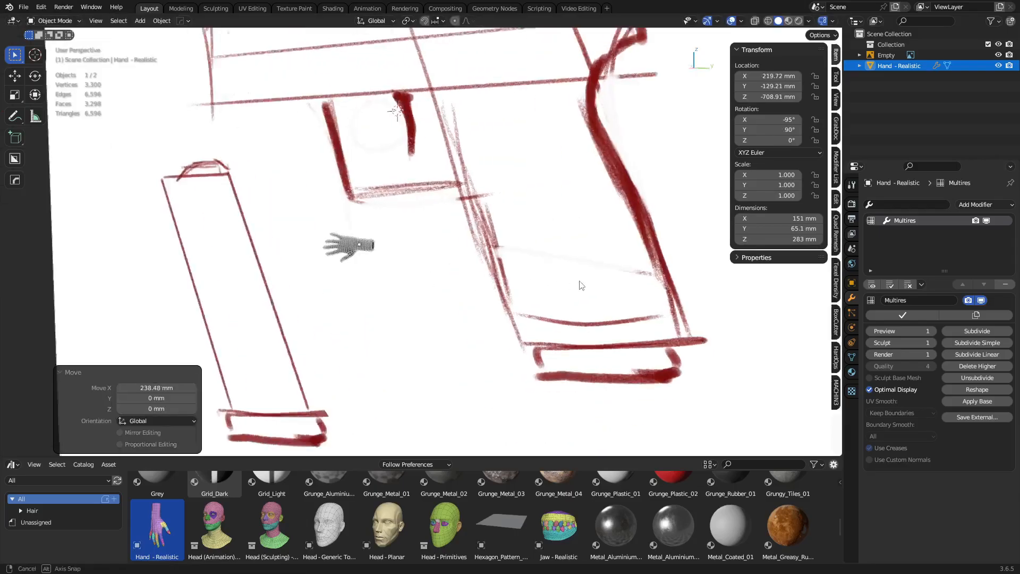
- Scale the pistol reference image down to about 0.084 to suit the hand's size
{"action": "scroll", "coordinate": [442, 283], "scroll_direction": "down", "scroll_amount": 3}
{"action": "left_click", "coordinate": [480, 321]}
{"action": "middle_click_drag", "start_coordinate": [503, 326], "coordinate": [534, 321], "text": "shift"}
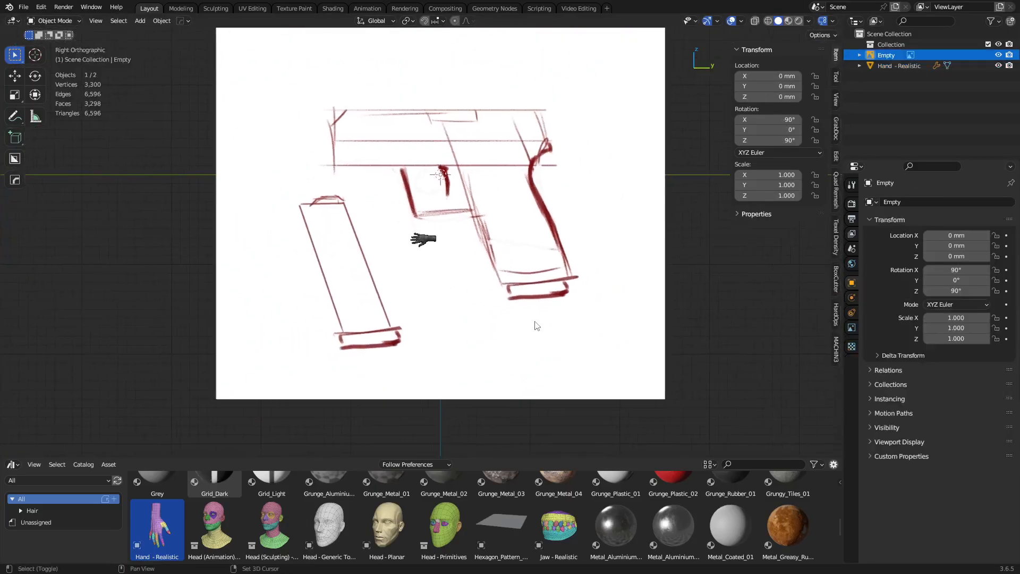
{"action": "key", "text": "s"}
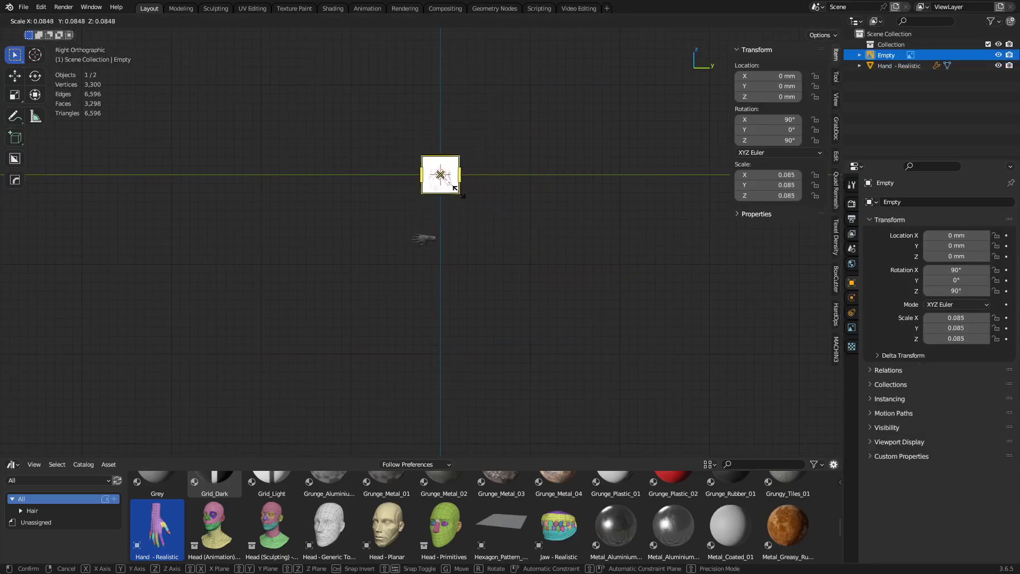
{"action": "left_click", "coordinate": [459, 191]}
{"action": "key", "text": "g"}
{"action": "right_click", "coordinate": [448, 211]}
- Move the hand over the sketched pistol grip, to about Y 161 mm and Z -93 mm
{"action": "left_click", "coordinate": [435, 244]}
{"action": "key", "text": "g"}
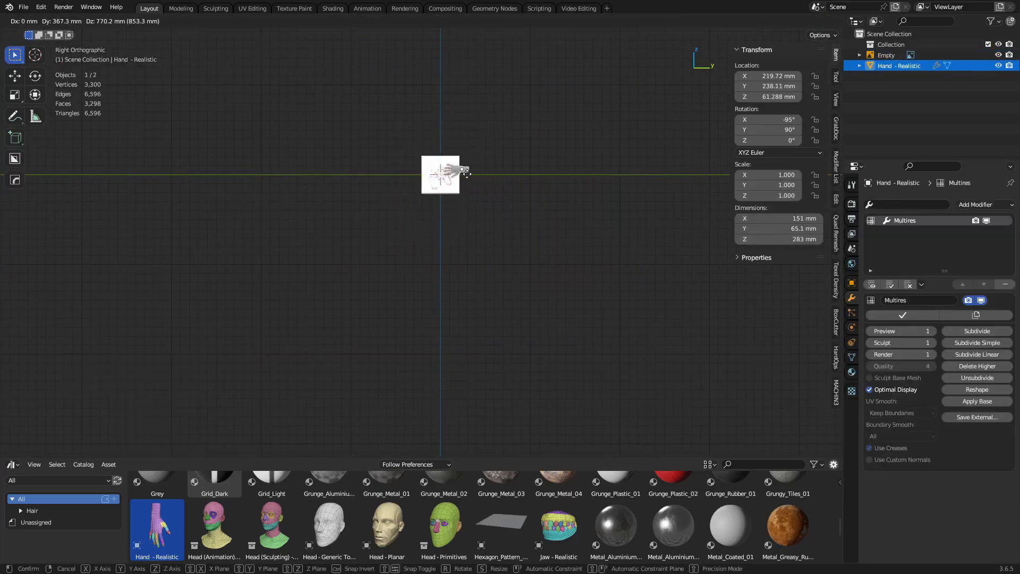
{"action": "left_click", "coordinate": [461, 188]}
{"action": "scroll", "coordinate": [464, 184], "scroll_direction": "up", "scroll_amount": 4}
{"action": "scroll", "coordinate": [394, 296], "scroll_direction": "up", "scroll_amount": 4}
{"action": "middle_click_drag", "start_coordinate": [497, 125], "coordinate": [477, 208], "text": "shift"}
{"action": "scroll", "coordinate": [453, 258], "scroll_direction": "up", "scroll_amount": 4}
{"action": "left_click", "coordinate": [477, 208]}
{"action": "scroll", "coordinate": [480, 212], "scroll_direction": "up", "scroll_amount": 2}
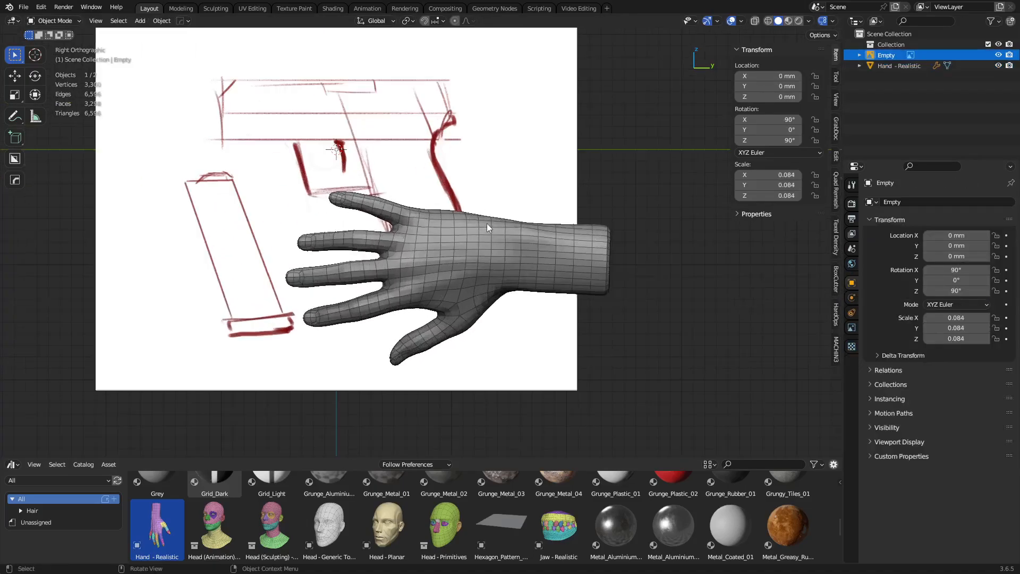
- Rotate the hand 180° about the global Y axis
{"action": "left_click", "coordinate": [477, 292]}
{"action": "type", "text": "rxy"}
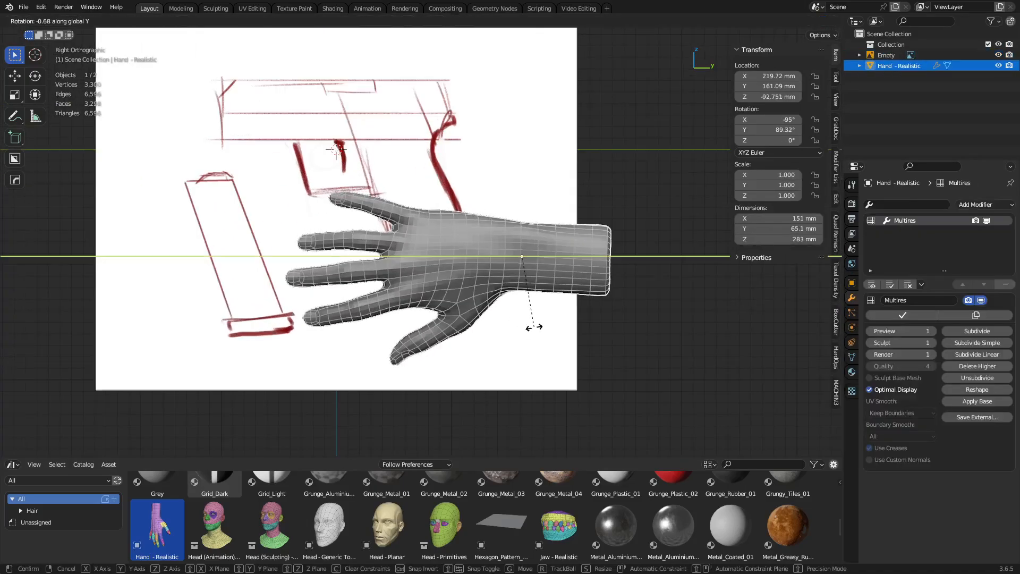
{"action": "type", "text": "180"}
{"action": "left_click", "coordinate": [484, 324]}
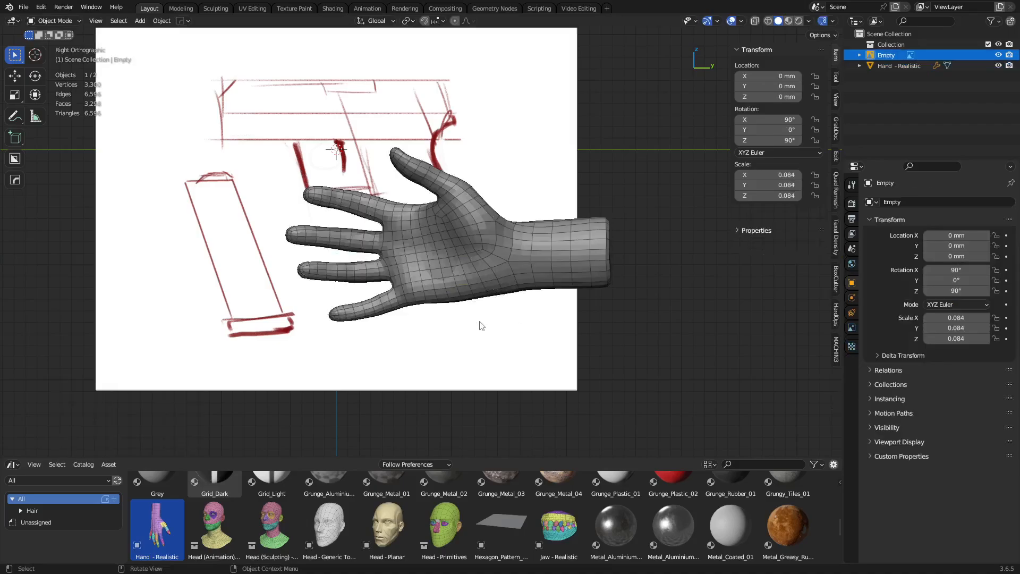
- Move the reference image down about 35 mm so the grip meets the palm, and turn on X-ray display
{"action": "key", "text": "g"}
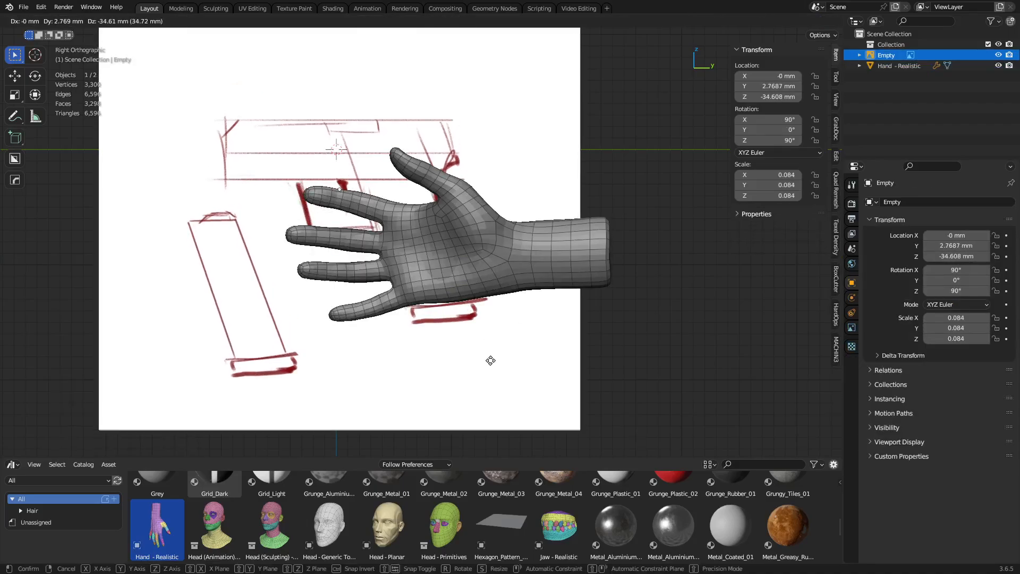
{"action": "left_click", "coordinate": [490, 360]}
{"action": "key", "text": "alt+z"}
{"action": "scroll", "coordinate": [514, 336], "scroll_direction": "up", "scroll_amount": 2}
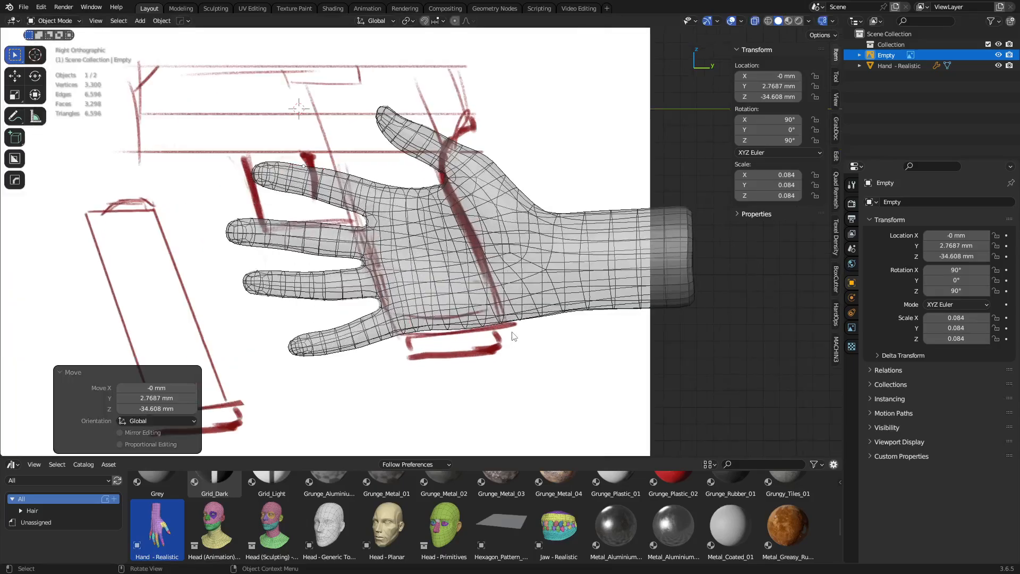
- Scale the reference image up by 1.122 and shift it to about Y -10.4 mm, Z -33 mm
{"action": "key", "text": "s"}
{"action": "left_click", "coordinate": [561, 346]}
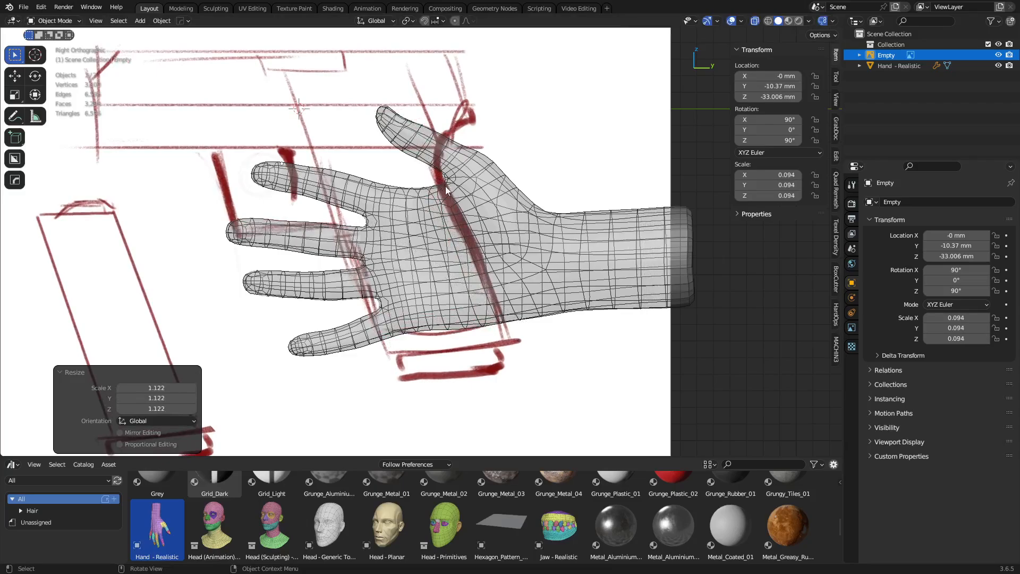
{"action": "scroll", "coordinate": [445, 190], "scroll_direction": "up", "scroll_amount": 3}
{"action": "scroll", "coordinate": [480, 218], "scroll_direction": "down", "scroll_amount": 3}
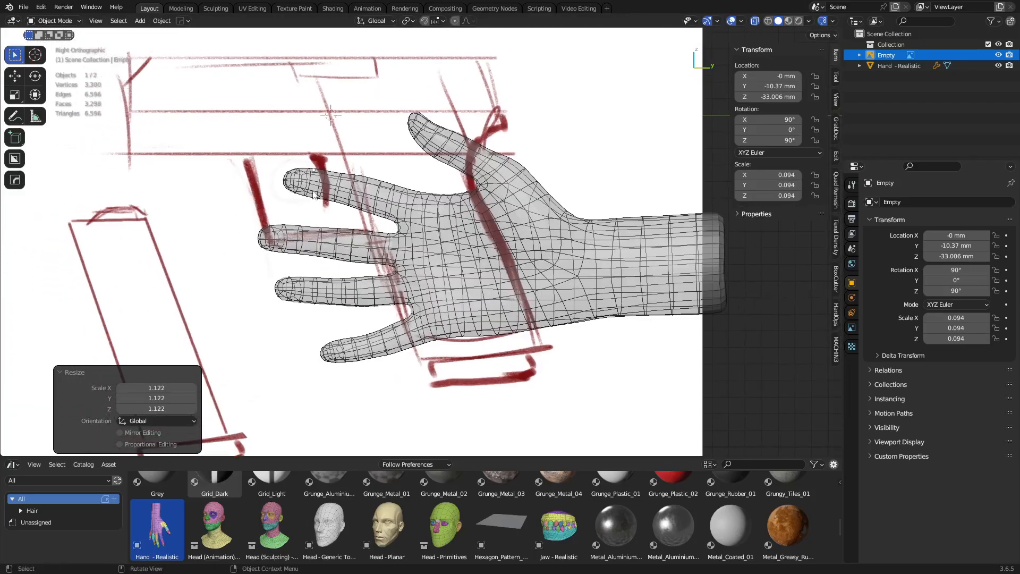
- Scale the reference image by 0.947 and move it about 4.5 mm along Y to line the grip up with the palm
{"action": "key", "text": "s"}
{"action": "left_click", "coordinate": [597, 387]}
{"action": "key", "text": "g"}
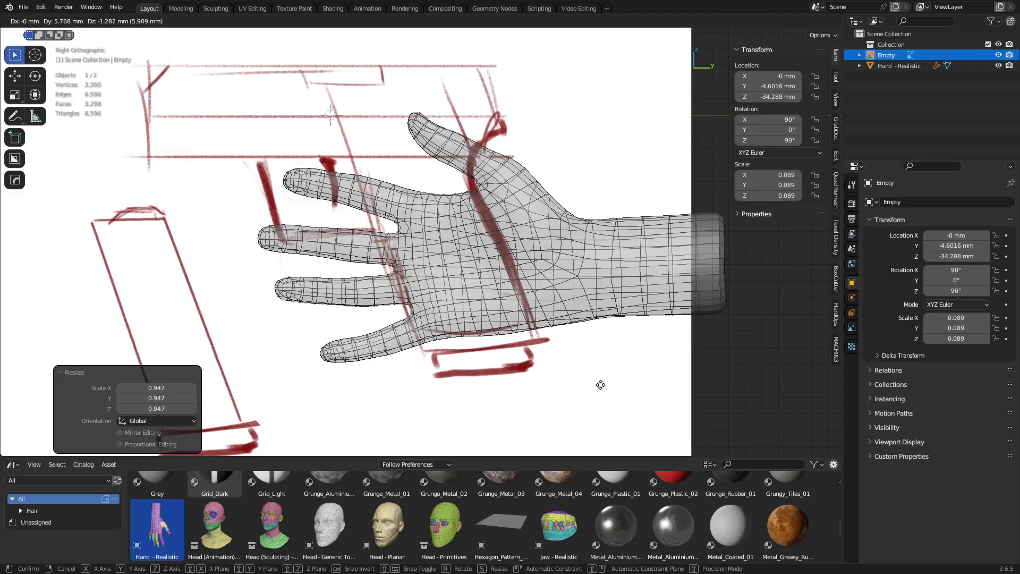
{"action": "left_click", "coordinate": [598, 383]}
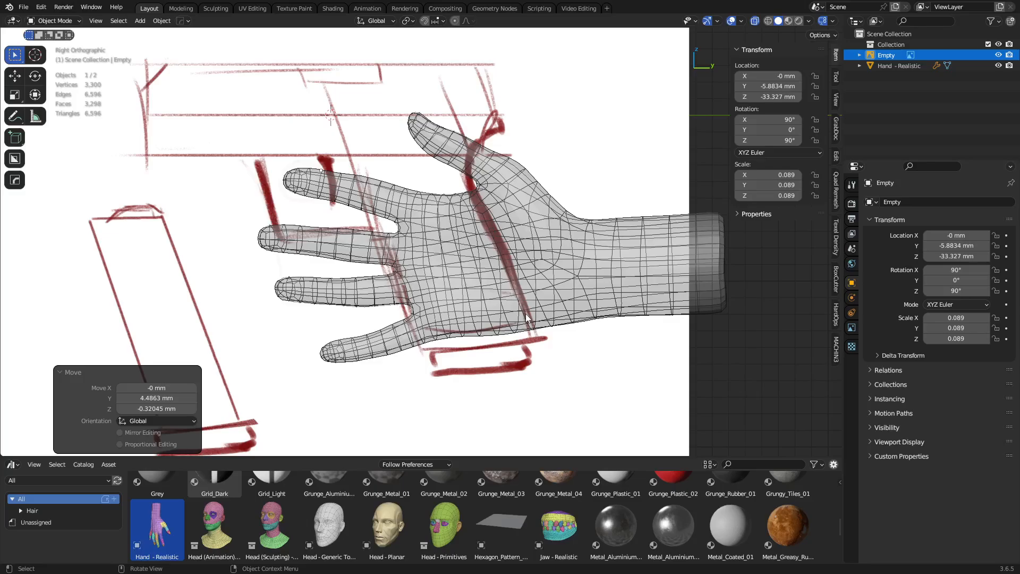
{"action": "scroll", "coordinate": [458, 294], "scroll_direction": "down", "scroll_amount": 4}
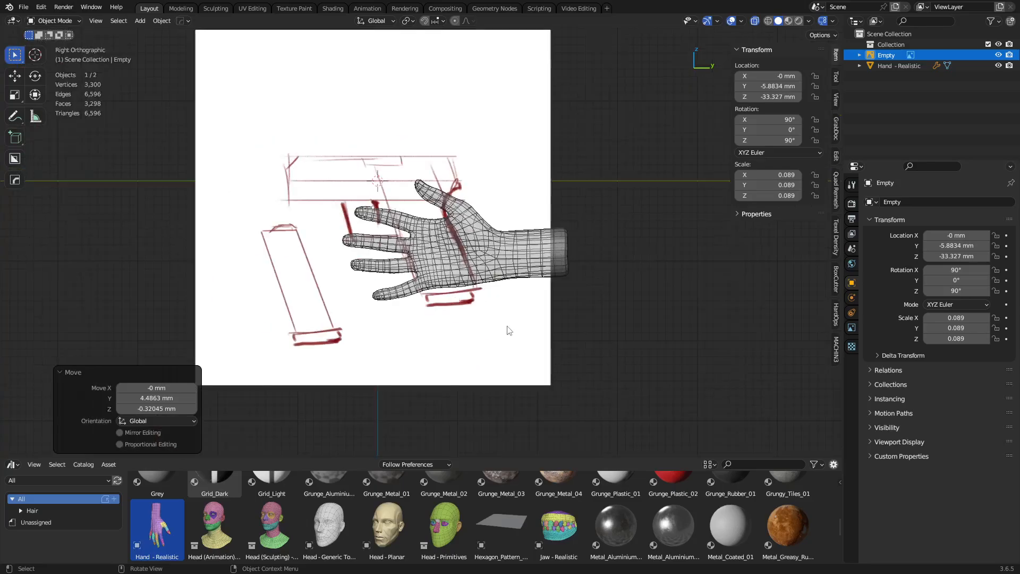
- Enable opacity on the pistol reference image and lower it to about 0.47, returning to the right orthographic view
{"action": "middle_click_drag", "start_coordinate": [487, 296], "coordinate": [500, 328]}
{"action": "left_click", "coordinate": [852, 328]}
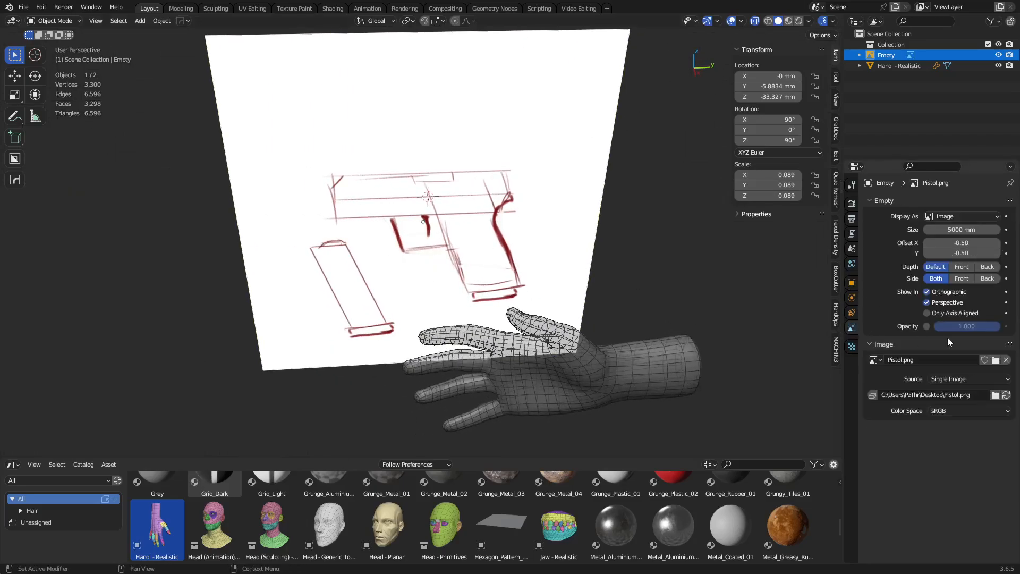
{"action": "left_click", "coordinate": [927, 326]}
{"action": "left_click_drag", "start_coordinate": [963, 330], "coordinate": [928, 330]}
{"action": "key", "text": "KP_3"}
{"action": "left_click", "coordinate": [169, 276]}
- Add a mesh cylinder at the origin and scale it down to about 53.5 mm, roughly the slide's height
{"action": "key", "text": "shift+a"}
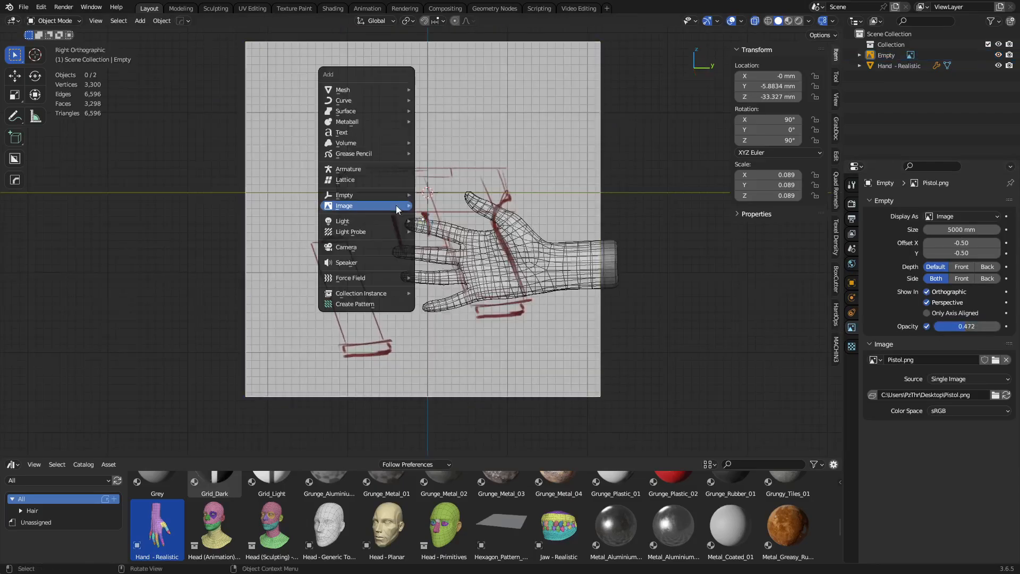
{"action": "mouse_move", "coordinate": [376, 90]}
{"action": "left_click", "coordinate": [450, 157]}
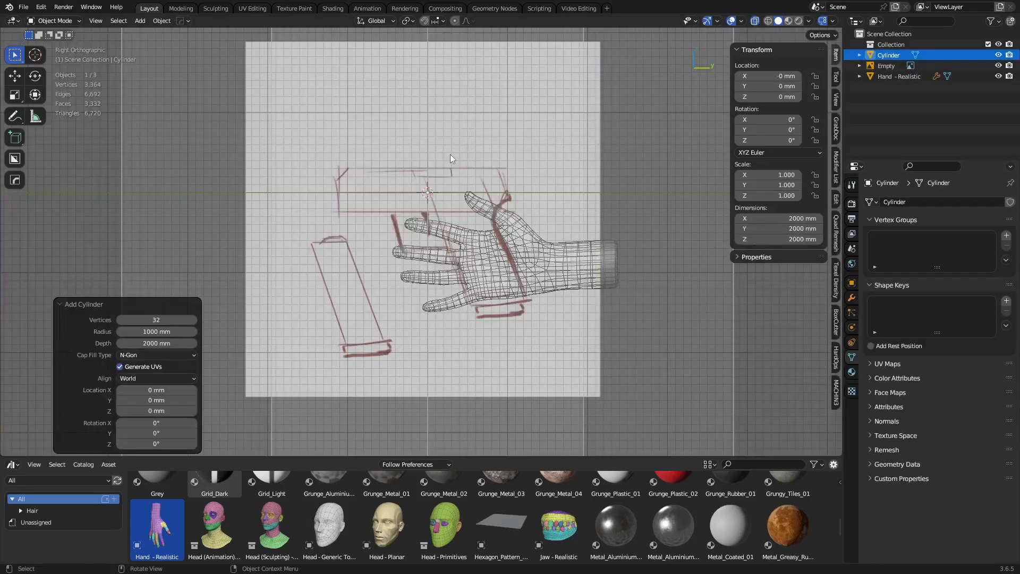
{"action": "key", "text": "s"}
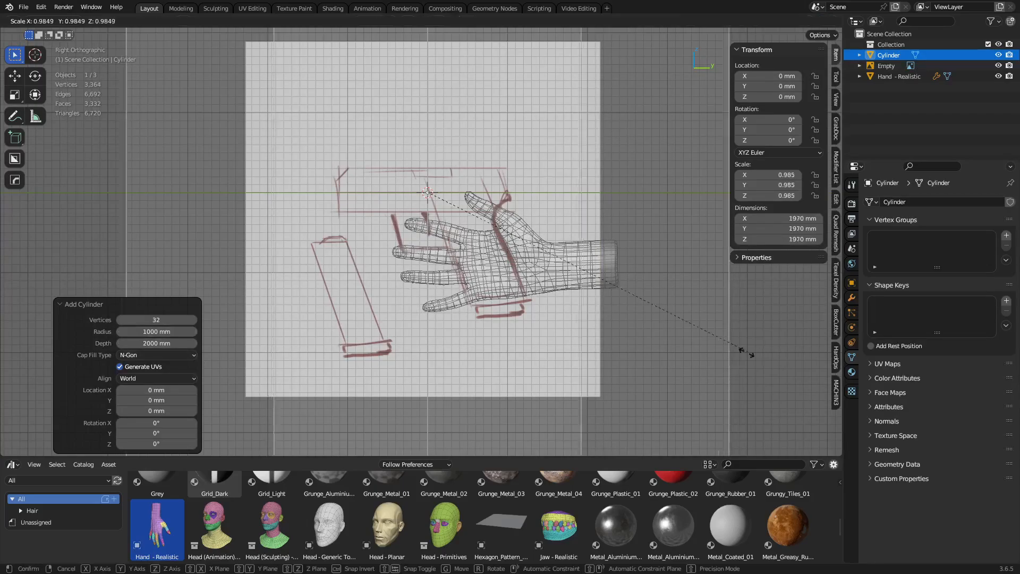
{"action": "left_click", "coordinate": [439, 201]}
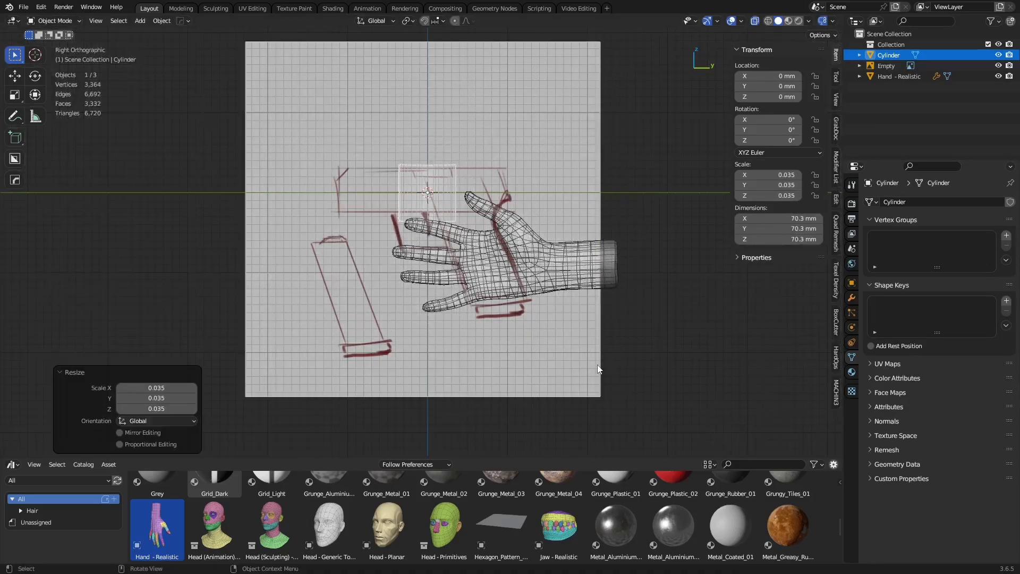
{"action": "key", "text": "s"}
{"action": "left_click", "coordinate": [556, 323]}
{"action": "middle_click_drag", "start_coordinate": [501, 226], "coordinate": [504, 249], "text": "shift"}
{"action": "scroll", "coordinate": [526, 293], "scroll_direction": "up", "scroll_amount": 4}
{"action": "scroll", "coordinate": [494, 329], "scroll_direction": "down", "scroll_amount": 1}
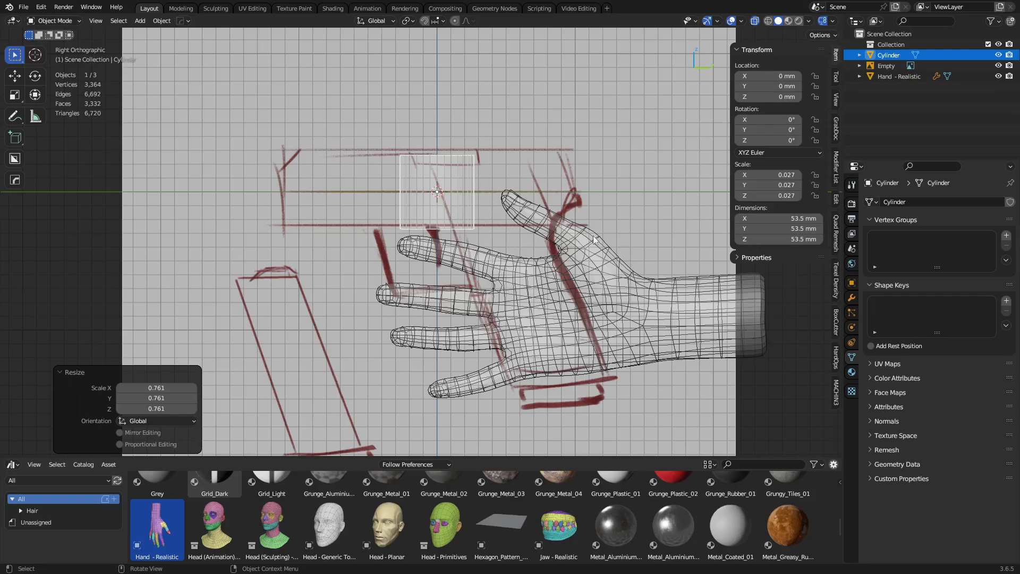
- Set the cylinder's X and Y dimensions to 9 mm for the bore diameter
{"action": "left_click", "coordinate": [800, 222]}
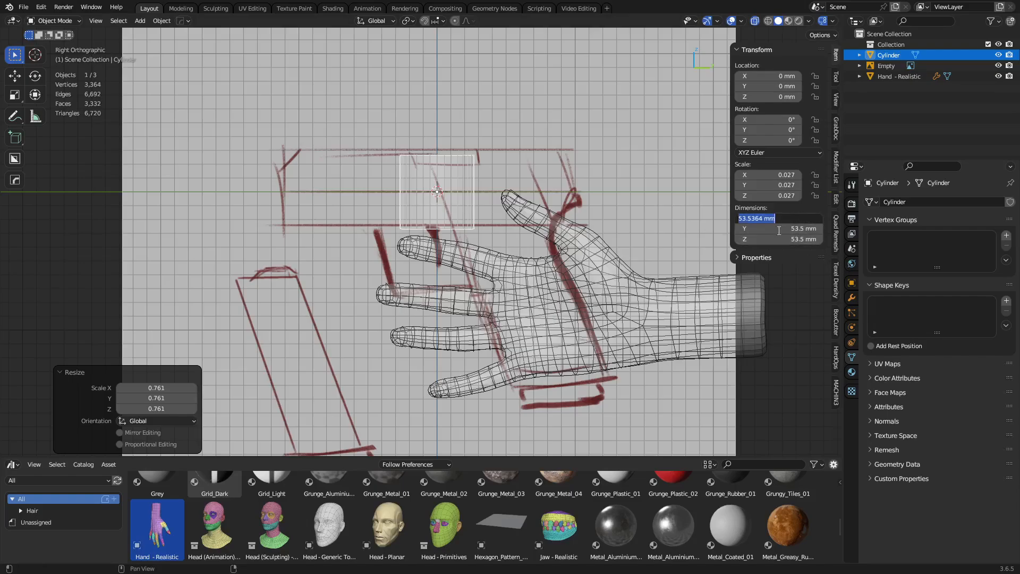
{"action": "type", "text": "9"}
{"action": "key", "text": "Tab"}
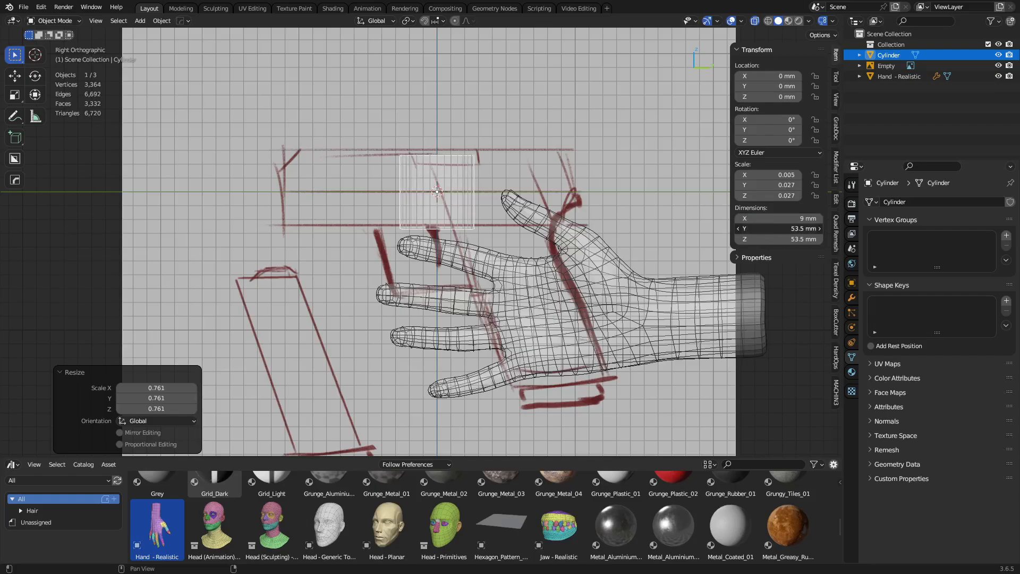
{"action": "type", "text": "9mm"}
{"action": "key", "text": "Return"}
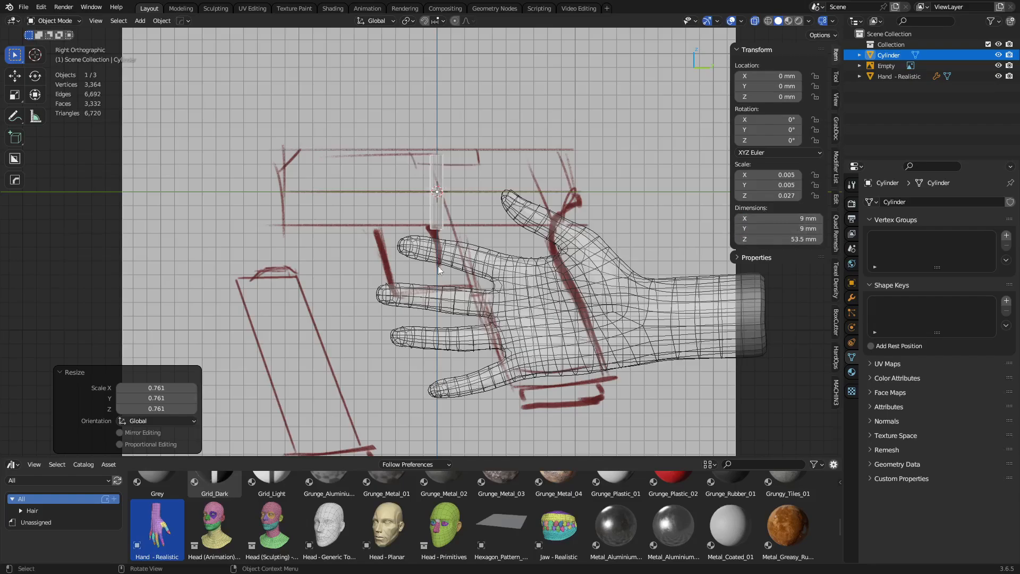
- Rotate the 9 mm cylinder 90° in the side view so it lies along the barrel direction
{"action": "type", "text": "r90"}
{"action": "key", "text": "Return"}
{"action": "key", "text": "g"}
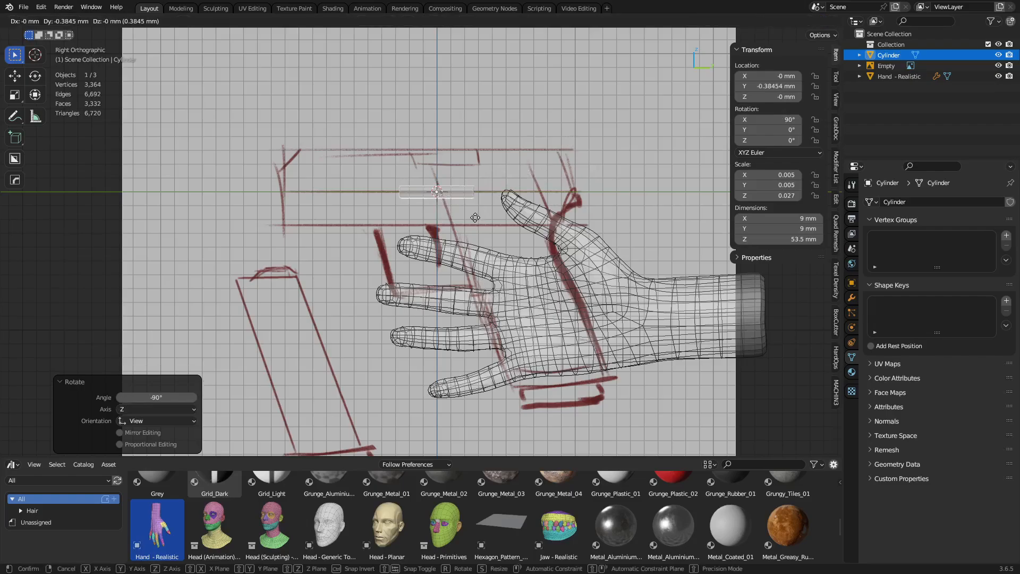
{"action": "right_click", "coordinate": [475, 217]}
{"action": "key", "text": "shift+a"}
{"action": "key", "text": "Escape"}
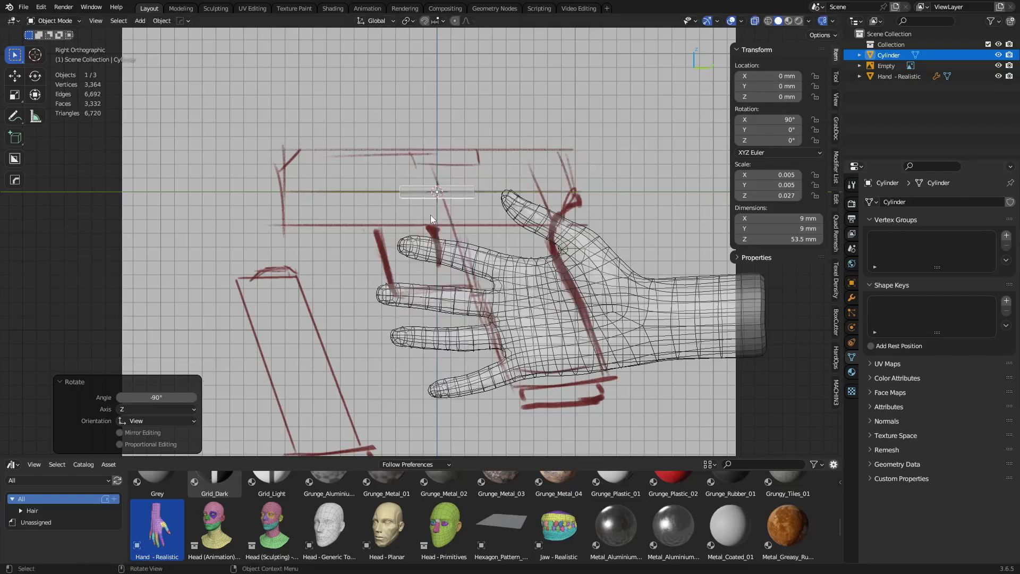
- Stretch the bore cylinder along Y by about 7.74 so it is about 414 mm long
{"action": "middle_click_drag", "start_coordinate": [430, 214], "coordinate": [472, 221]}
{"action": "scroll", "coordinate": [472, 221], "scroll_direction": "up", "scroll_amount": 4}
{"action": "scroll", "coordinate": [433, 190], "scroll_direction": "up", "scroll_amount": 2}
{"action": "middle_click_drag", "start_coordinate": [434, 189], "coordinate": [453, 255], "text": "shift"}
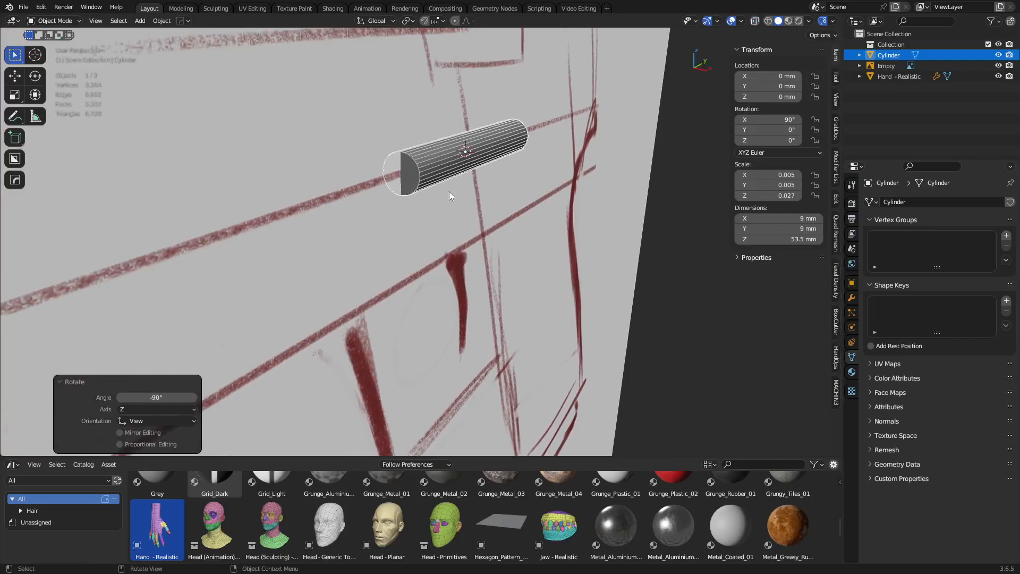
{"action": "key", "text": "s"}
{"action": "key", "text": "y"}
{"action": "left_click", "coordinate": [460, 66]}
{"action": "middle_click_drag", "start_coordinate": [460, 66], "coordinate": [428, 188]}
- Duplicate the bore cylinder in place and scale the copy's mesh by about 1.542 in X and Z only
{"action": "key", "text": "shift+d"}
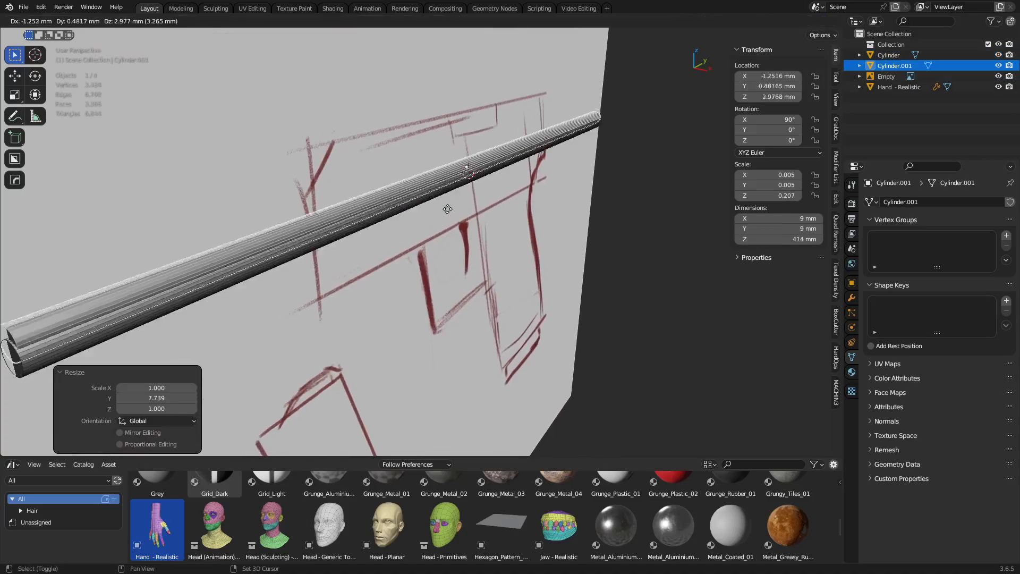
{"action": "right_click", "coordinate": [465, 190]}
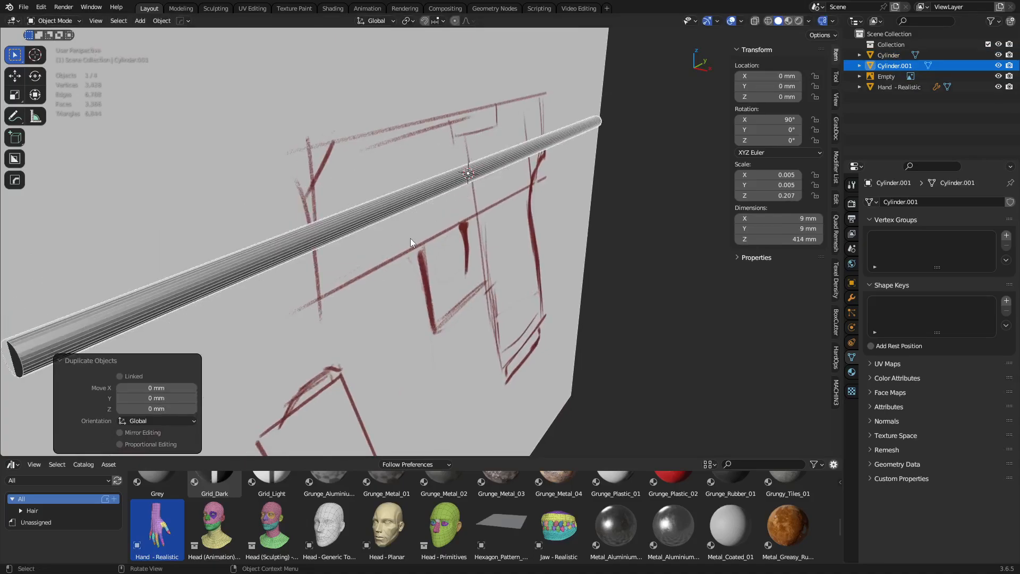
{"action": "key", "text": "ctrl+Tab"}
{"action": "key", "text": "s"}
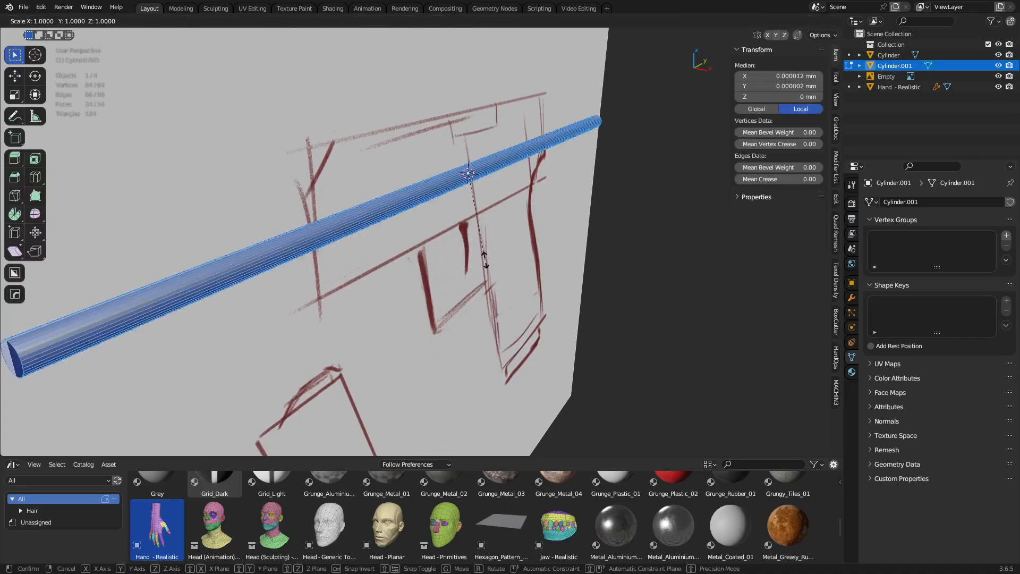
{"action": "key", "text": "shift+y"}
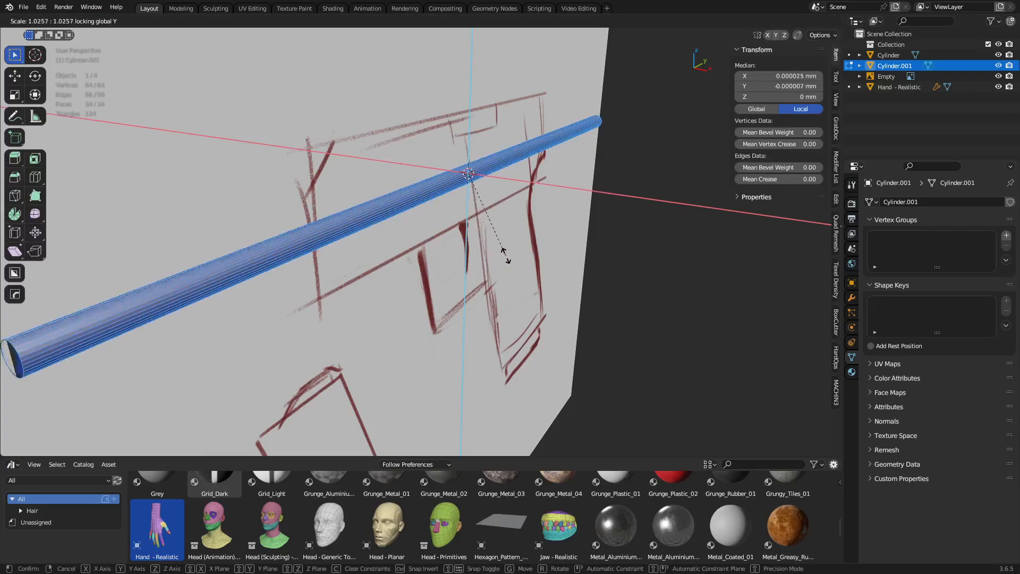
{"action": "left_click", "coordinate": [570, 266]}
- Shorten the duplicate's mesh along Y to about 179 mm and apply the object's scale
{"action": "key", "text": "s"}
{"action": "key", "text": "x"}
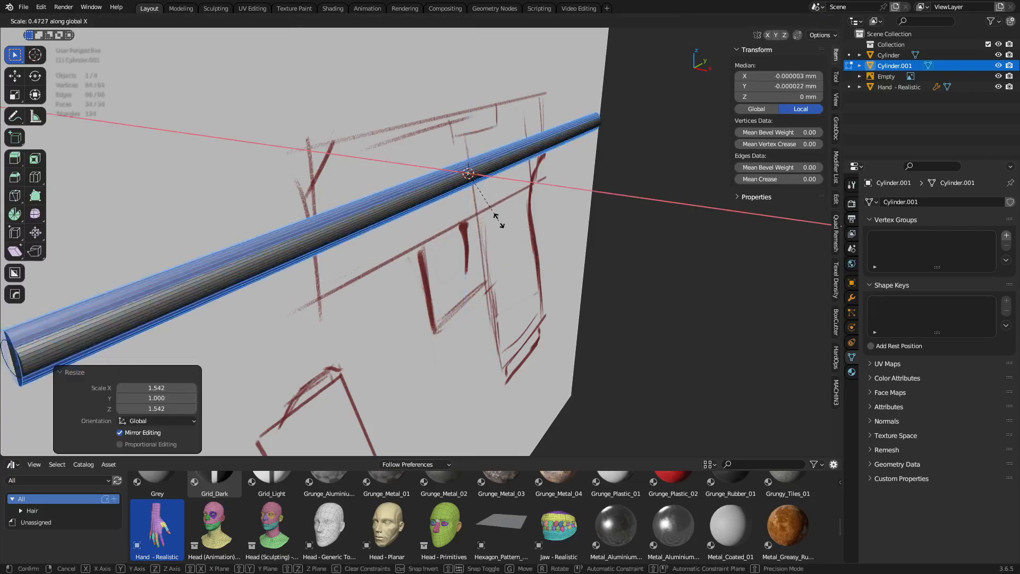
{"action": "key", "text": "y"}
{"action": "left_click", "coordinate": [492, 218]}
{"action": "key", "text": "ctrl+Tab"}
{"action": "left_click", "coordinate": [466, 217]}
{"action": "key", "text": "ctrl+a"}
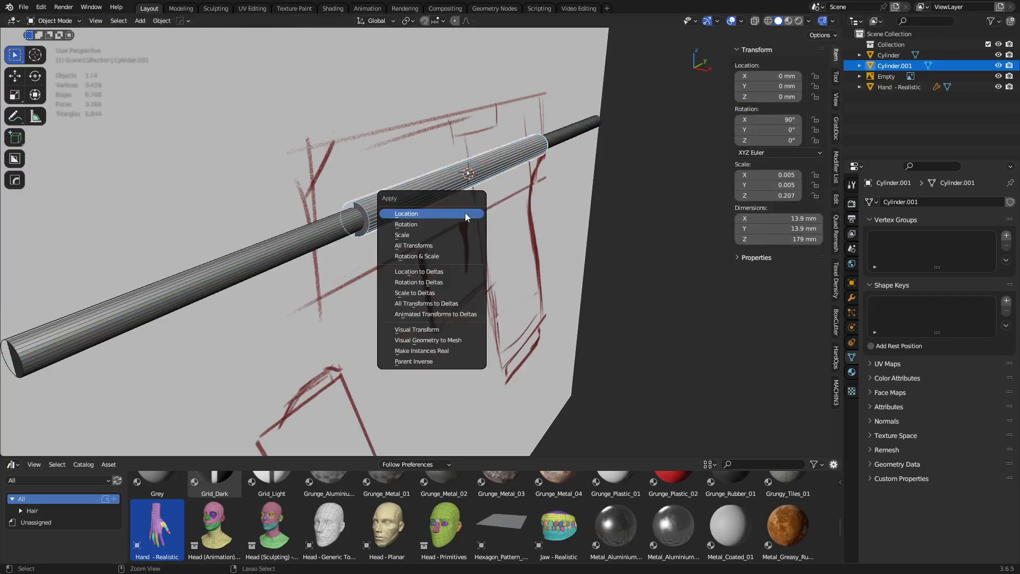
{"action": "left_click", "coordinate": [448, 235]}
- Move the thicker cylinder about -25.9 mm along Y to line its front up with the sketched muzzle
{"action": "middle_click_drag", "start_coordinate": [448, 236], "coordinate": [348, 221]}
{"action": "key", "text": "g"}
{"action": "key", "text": "y"}
{"action": "left_click", "coordinate": [426, 201]}
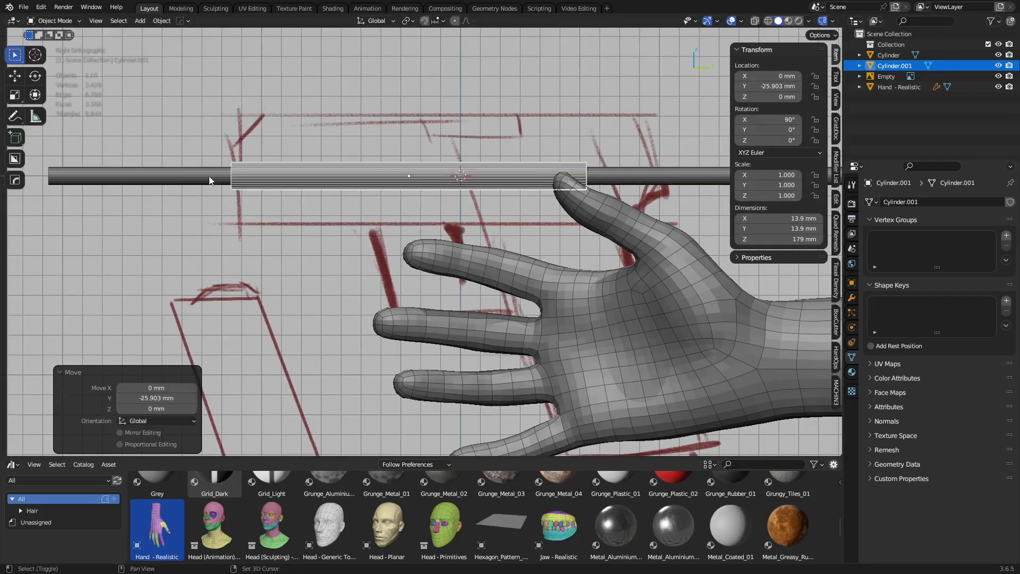
- Move both cylinders up to about Z 16.4 mm and shift them about -1.2 mm along Y
{"action": "left_click", "coordinate": [209, 179], "text": "shift"}
{"action": "key", "text": "g"}
{"action": "key", "text": "z"}
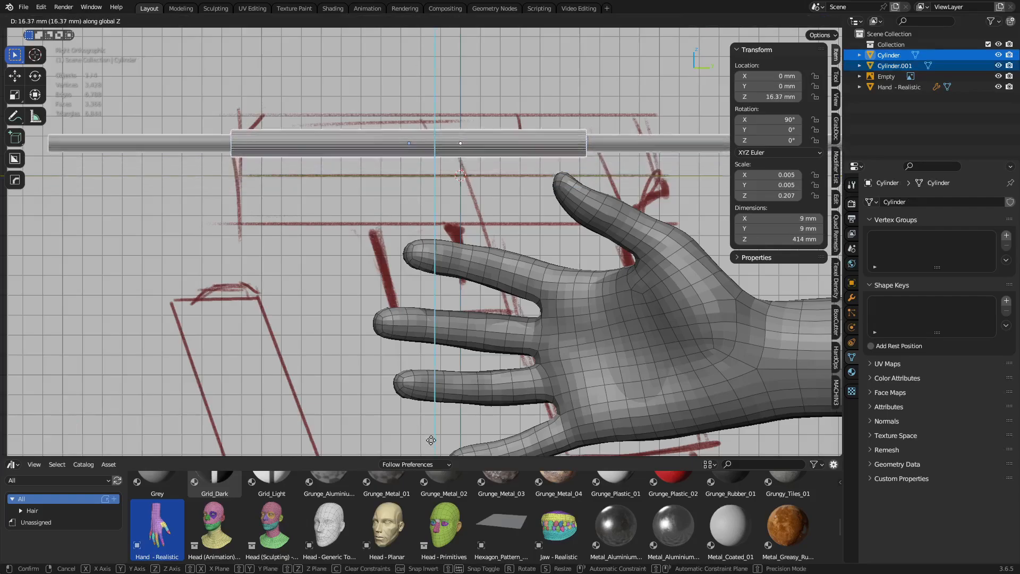
{"action": "left_click", "coordinate": [432, 428]}
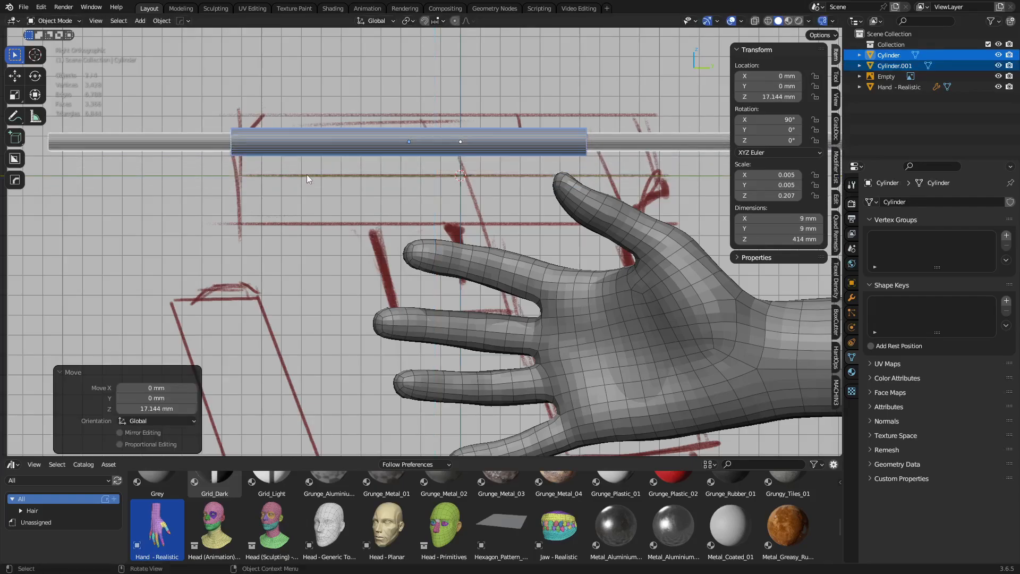
{"action": "key", "text": "g"}
{"action": "key", "text": "z"}
{"action": "left_click", "coordinate": [375, 220]}
{"action": "middle_click_drag", "start_coordinate": [388, 200], "coordinate": [380, 266], "text": "shift"}
{"action": "key", "text": "g"}
{"action": "key", "text": "y"}
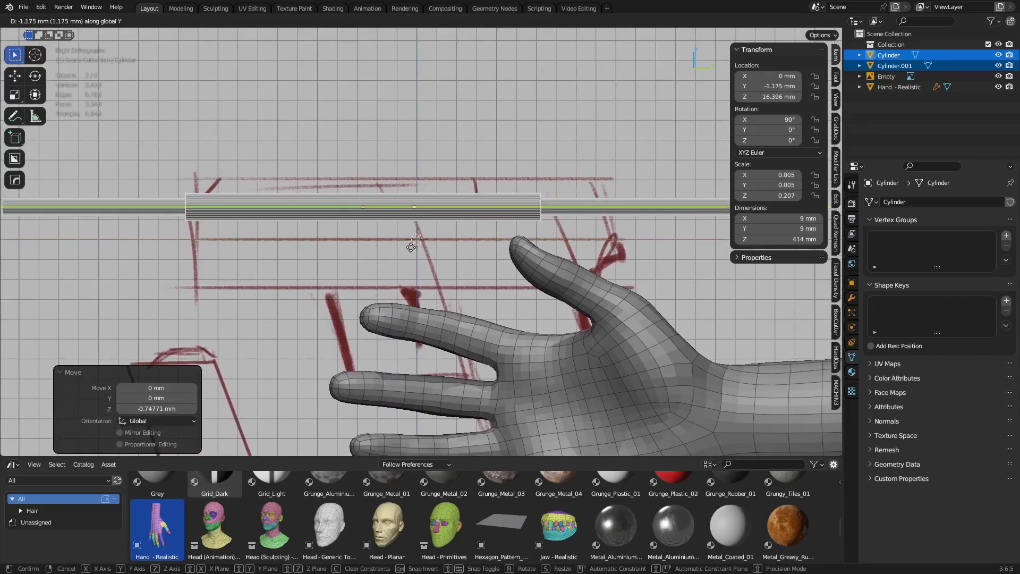
{"action": "left_click", "coordinate": [411, 248]}
- Shorten the outer cylinder to about 101 mm by moving its rear end vertices forward along Y
{"action": "left_click", "coordinate": [433, 217]}
{"action": "key", "text": "Tab"}
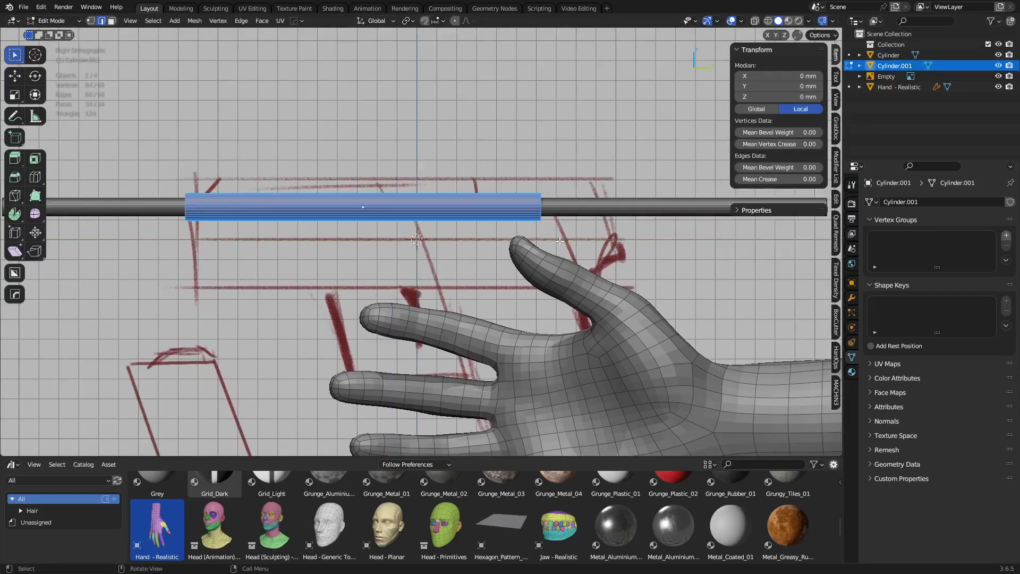
{"action": "key", "text": "alt+z"}
{"action": "left_click_drag", "start_coordinate": [502, 258], "coordinate": [571, 174]}
{"action": "key", "text": "g"}
{"action": "key", "text": "y"}
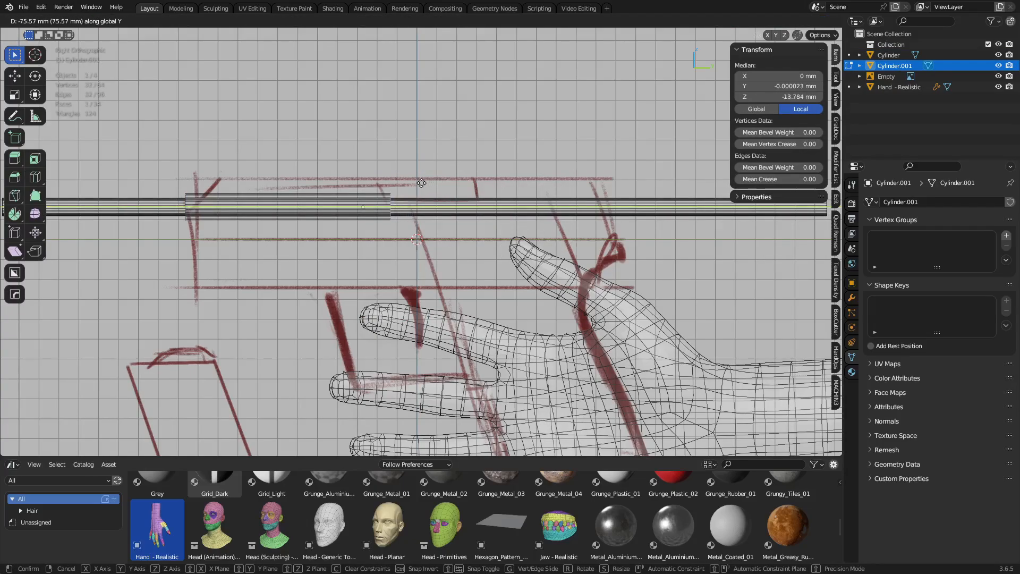
{"action": "left_click", "coordinate": [416, 206]}
{"action": "key", "text": "alt+z"}
{"action": "middle_click_drag", "start_coordinate": [416, 205], "coordinate": [461, 290]}
{"action": "key", "text": "ctrl+Tab"}
{"action": "left_click", "coordinate": [402, 295]}
{"action": "scroll", "coordinate": [404, 286], "scroll_direction": "down", "scroll_amount": 3}
{"action": "scroll", "coordinate": [361, 275], "scroll_direction": "up", "scroll_amount": 4}
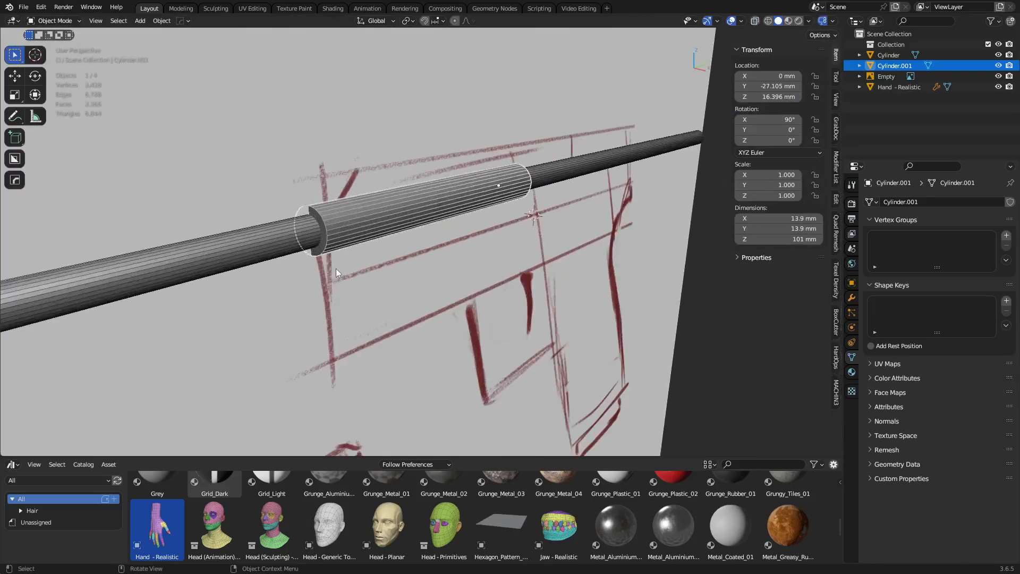
- Subtract the long 9 mm cylinder from the outer cylinder with a boolean difference to bore the barrel
{"action": "left_click", "coordinate": [275, 242]}
{"action": "left_click", "coordinate": [346, 228], "text": "shift"}
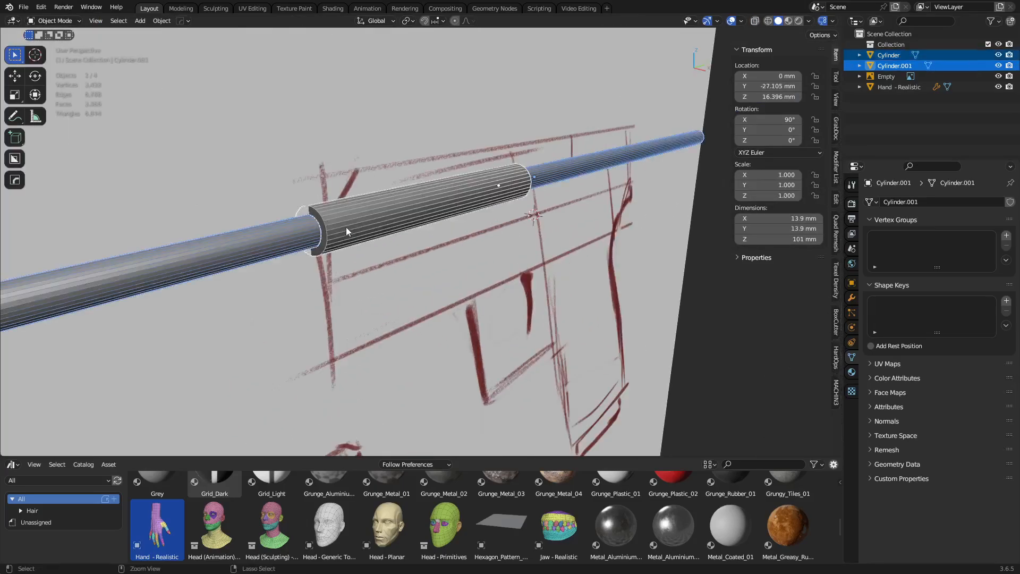
{"action": "key", "text": "ctrl+KP_Subtract"}
- Move the hand model away from the pistol along X and hide it
{"action": "scroll", "coordinate": [522, 285], "scroll_direction": "down", "scroll_amount": 5}
{"action": "left_click", "coordinate": [522, 285]}
{"action": "middle_click_drag", "start_coordinate": [495, 291], "coordinate": [745, 349]}
{"action": "key", "text": "g"}
{"action": "key", "text": "y"}
{"action": "key", "text": "x"}
{"action": "left_click", "coordinate": [353, 272]}
{"action": "left_click", "coordinate": [733, 346]}
{"action": "key", "text": "h"}
- Thicken the barrel by scaling its mesh about 1.082 in X and Z, keeping its length along Y
{"action": "mouse_move", "coordinate": [478, 304]}
{"action": "middle_mouse_down"}
{"action": "mouse_move", "coordinate": [438, 294]}
{"action": "mouse_move", "coordinate": [431, 244]}
{"action": "middle_mouse_up"}
{"action": "scroll", "coordinate": [432, 244], "scroll_direction": "up", "scroll_amount": 3}
{"action": "middle_click_drag", "start_coordinate": [493, 247], "coordinate": [484, 256], "text": "shift"}
{"action": "scroll", "coordinate": [430, 238], "scroll_direction": "up", "scroll_amount": 2}
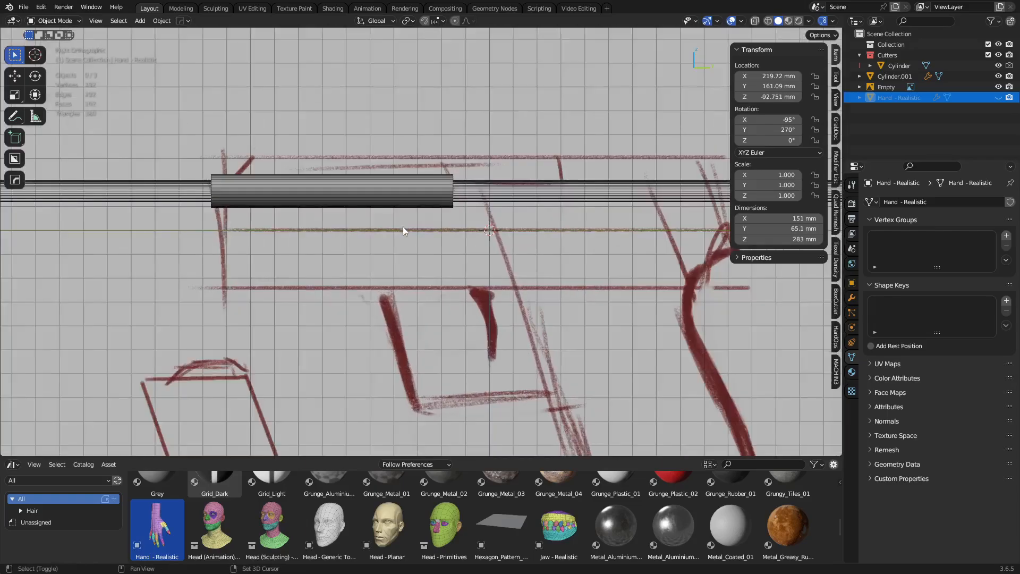
{"action": "middle_click_drag", "start_coordinate": [403, 227], "coordinate": [450, 239], "text": "shift"}
{"action": "middle_click_drag", "start_coordinate": [340, 272], "coordinate": [455, 247]}
{"action": "key", "text": "alt+z"}
{"action": "key", "text": "alt+z"}
{"action": "left_click", "coordinate": [451, 243]}
{"action": "left_click", "coordinate": [429, 232]}
{"action": "key", "text": "ctrl+Tab"}
{"action": "left_click", "coordinate": [476, 262]}
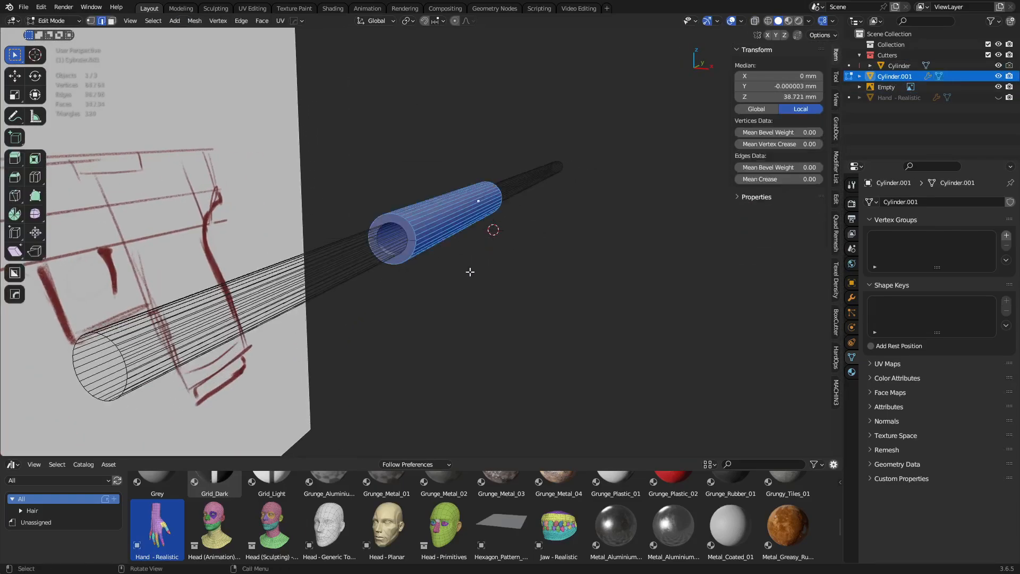
{"action": "key", "text": "s"}
{"action": "key", "text": "shift+y"}
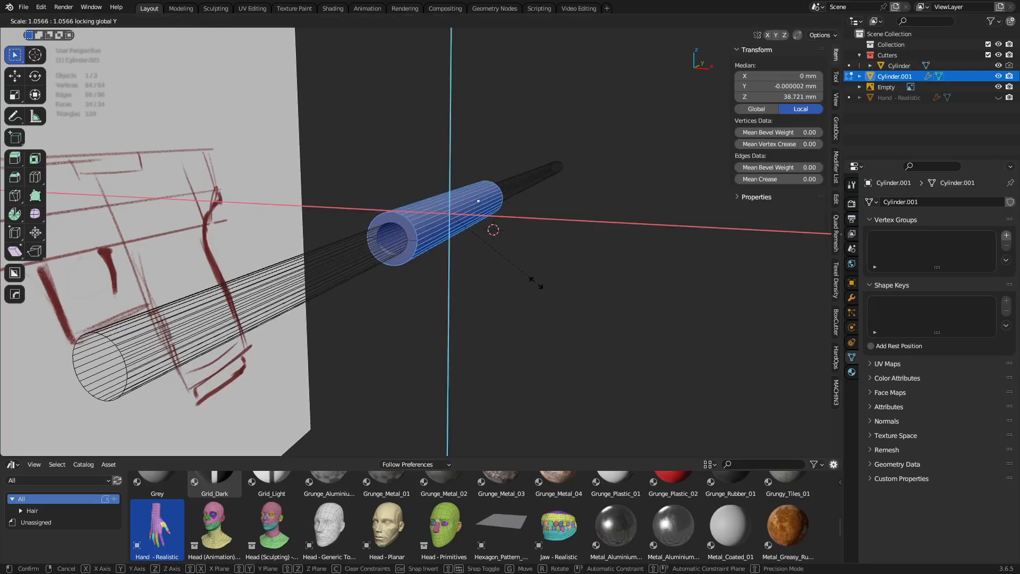
{"action": "left_click", "coordinate": [567, 287]}
{"action": "key", "text": "ctrl+Tab"}
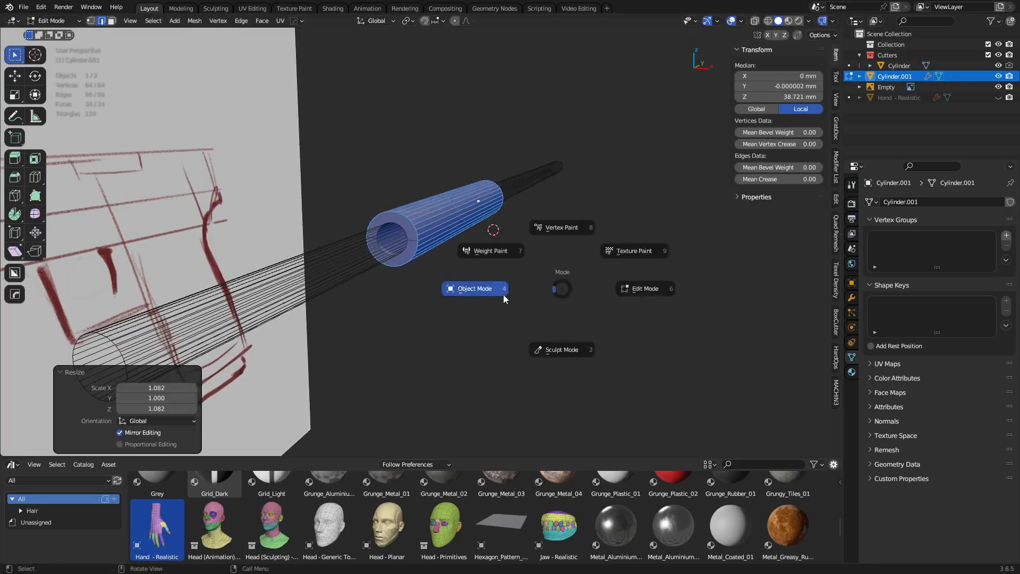
{"action": "left_click", "coordinate": [503, 294]}
{"action": "left_click", "coordinate": [501, 295]}
- Hide the long bore cutter so that only the hollow barrel shows
{"action": "left_click", "coordinate": [337, 263]}
{"action": "key", "text": "h"}
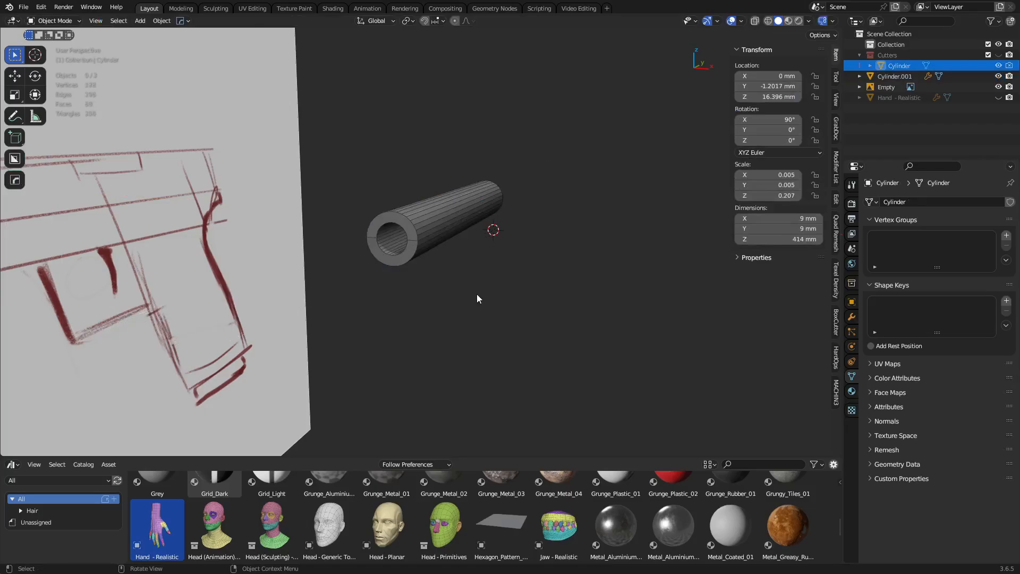
{"action": "middle_click_drag", "start_coordinate": [477, 295], "coordinate": [539, 244]}
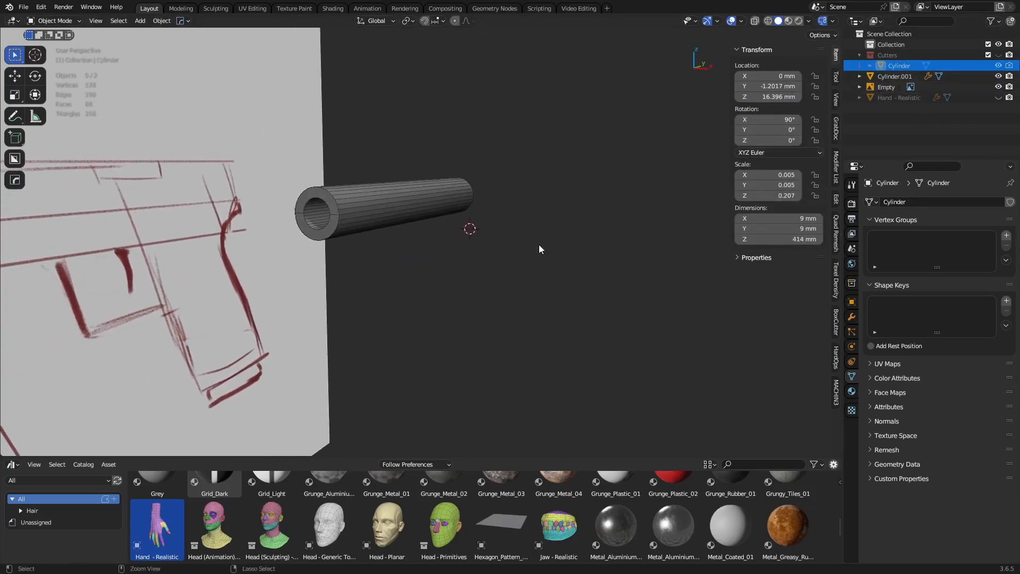
{"action": "key", "text": "ctrl+z"}
{"action": "key", "text": "ctrl+shift+z"}
- Compare the barrel's size and position with the whole pistol sketch in the right orthographic view
{"action": "middle_click_drag", "start_coordinate": [476, 240], "coordinate": [551, 240], "text": "shift"}
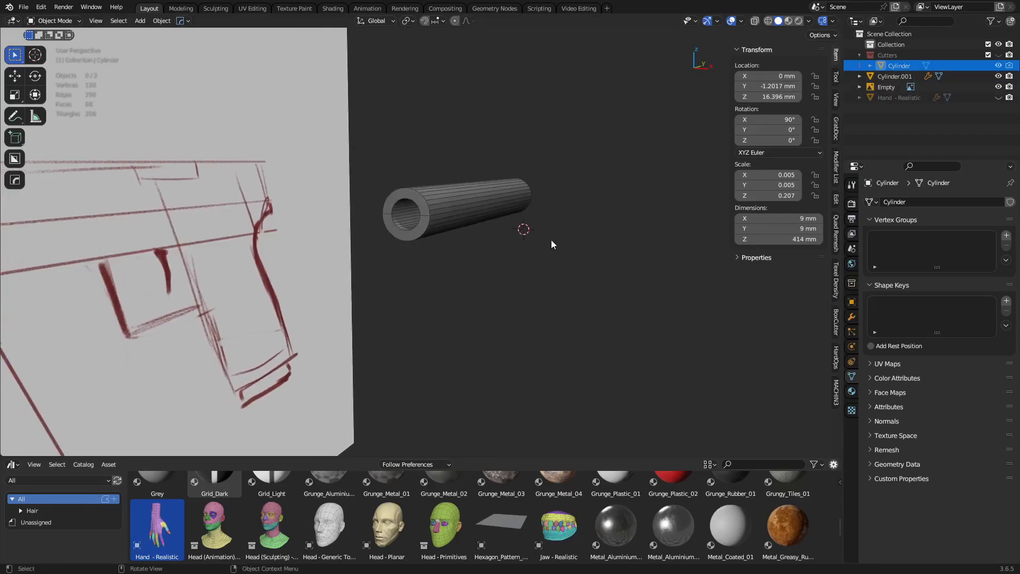
{"action": "mouse_move", "coordinate": [485, 244]}
{"action": "middle_mouse_down", "text": "shift"}
{"action": "mouse_move", "coordinate": [525, 245]}
{"action": "mouse_move", "coordinate": [359, 240]}
{"action": "middle_mouse_up", "text": "shift"}
{"action": "scroll", "coordinate": [518, 235], "scroll_direction": "down", "scroll_amount": 3}
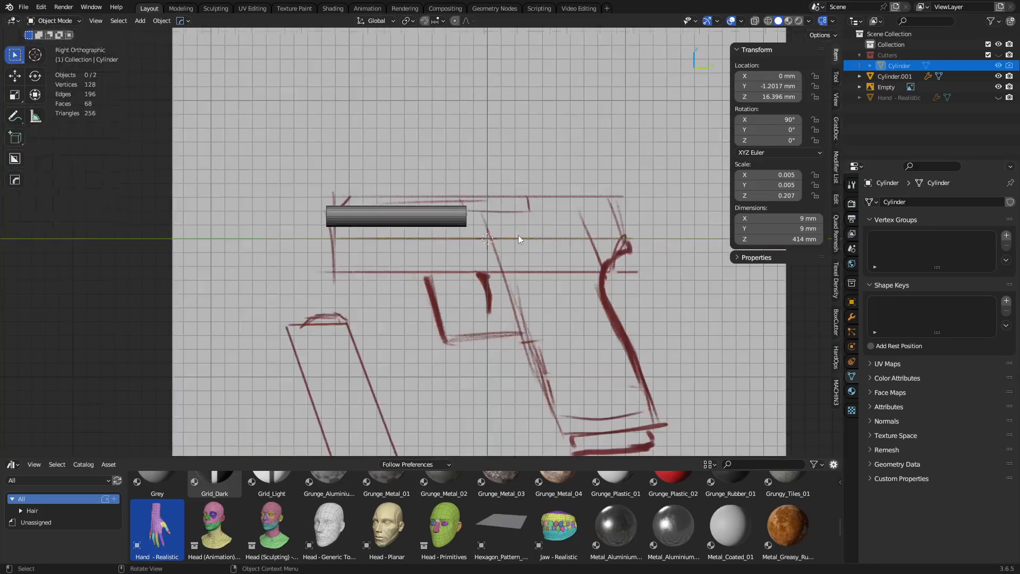
{"action": "middle_click_drag", "start_coordinate": [518, 235], "coordinate": [441, 203], "text": "shift"}
{"action": "scroll", "coordinate": [441, 204], "scroll_direction": "down", "scroll_amount": 4}
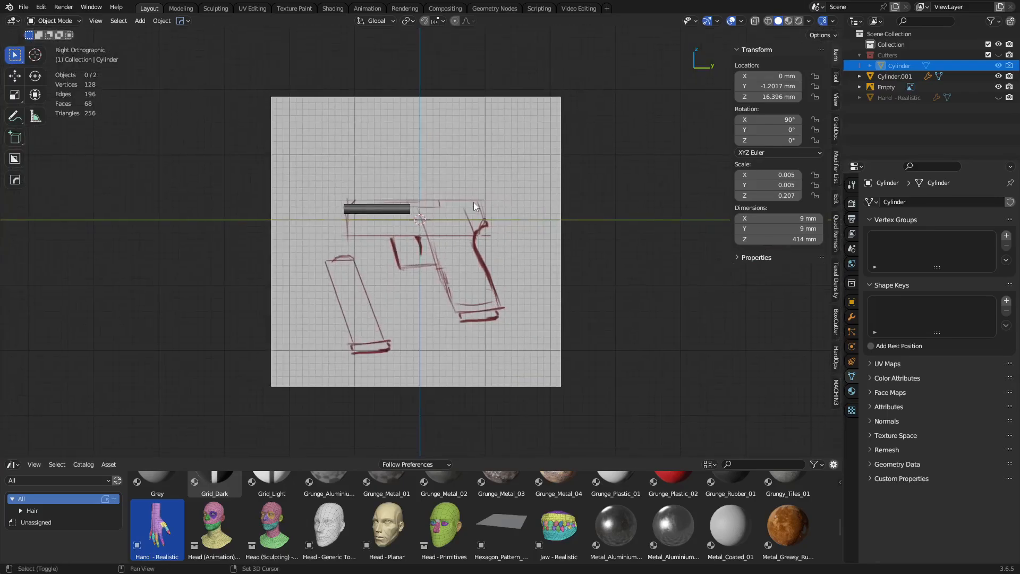
- Try adding a cube in the right orthographic view and scaling its mesh down to about 0.141
{"action": "scroll", "coordinate": [473, 202], "scroll_direction": "up", "scroll_amount": 5}
{"action": "key", "text": "shift+a"}
{"action": "mouse_move", "coordinate": [502, 231]}
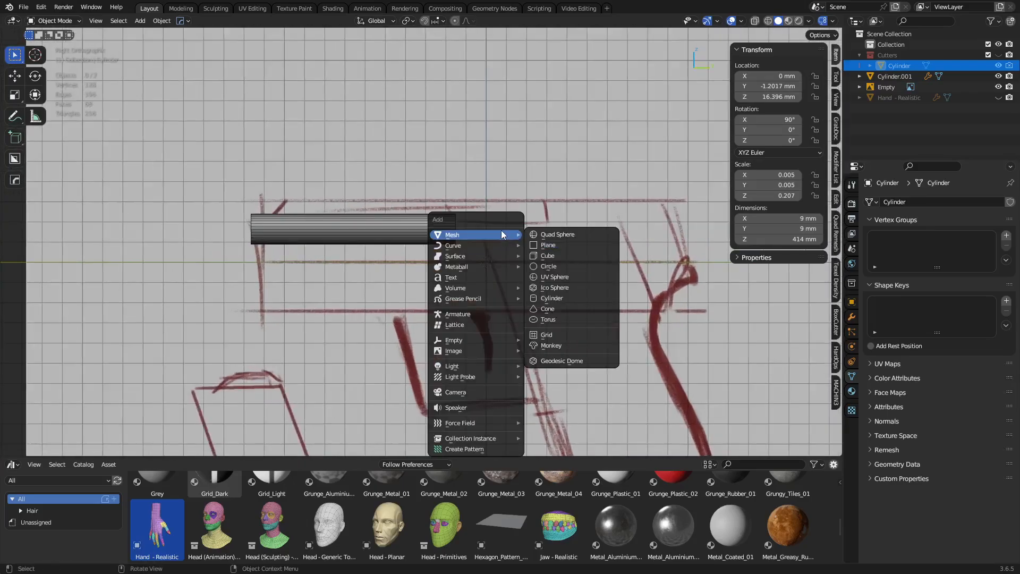
{"action": "left_click", "coordinate": [549, 257]}
{"action": "key", "text": "ctrl+Tab"}
{"action": "left_click", "coordinate": [574, 262]}
{"action": "key", "text": "s"}
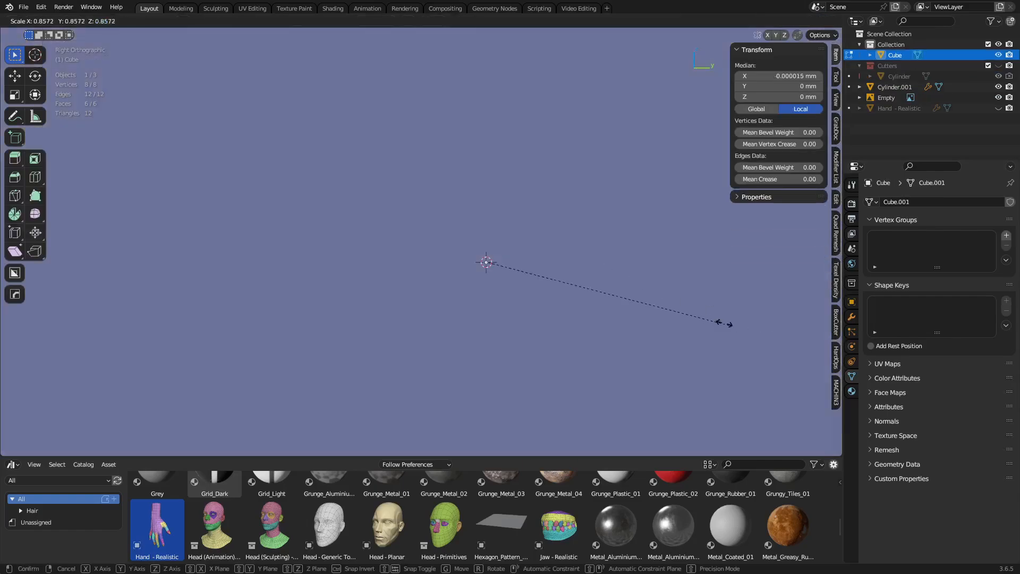
{"action": "left_click", "coordinate": [481, 267]}
{"action": "right_click", "coordinate": [512, 276]}
{"action": "scroll", "coordinate": [611, 303], "scroll_direction": "down", "scroll_amount": 4}
{"action": "key", "text": "ctrl+z"}
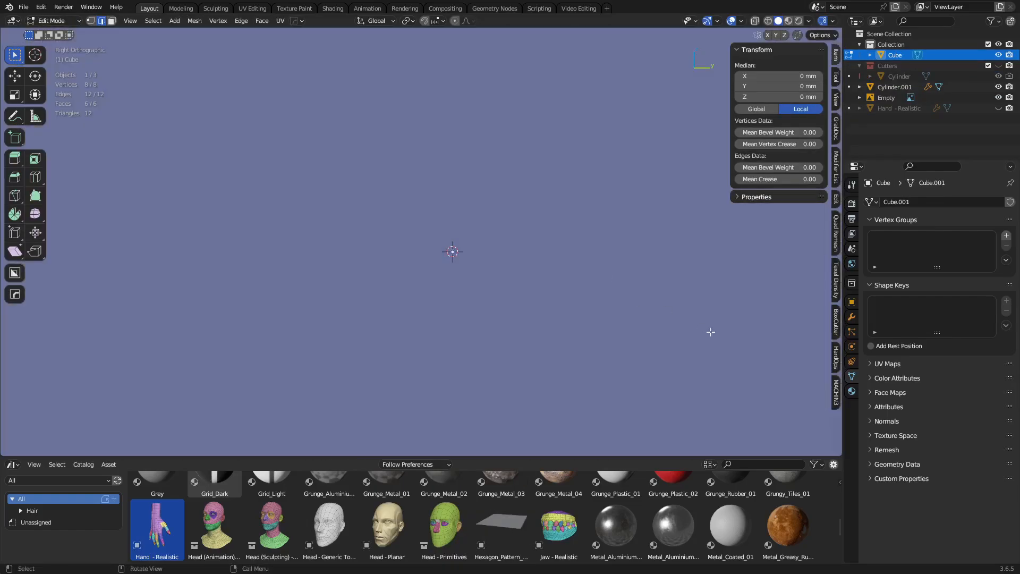
{"action": "key", "text": "s"}
{"action": "left_click", "coordinate": [498, 272]}
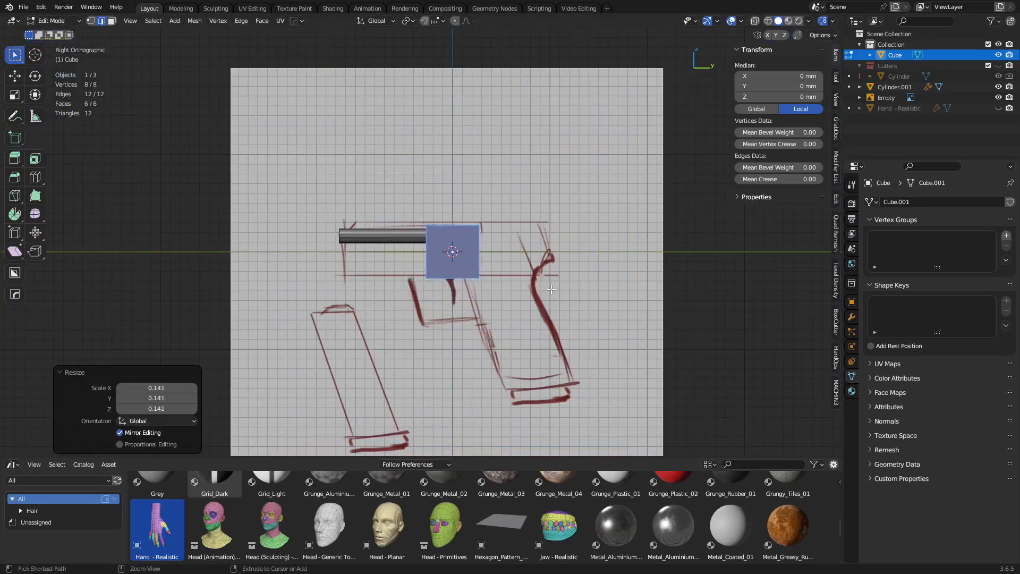
{"action": "key", "text": "ctrl+Tab"}
{"action": "left_click", "coordinate": [507, 287]}
- Add a new cube at the origin with its size set to 20 mm
{"action": "key", "text": "shift+a"}
{"action": "left_click", "coordinate": [557, 303]}
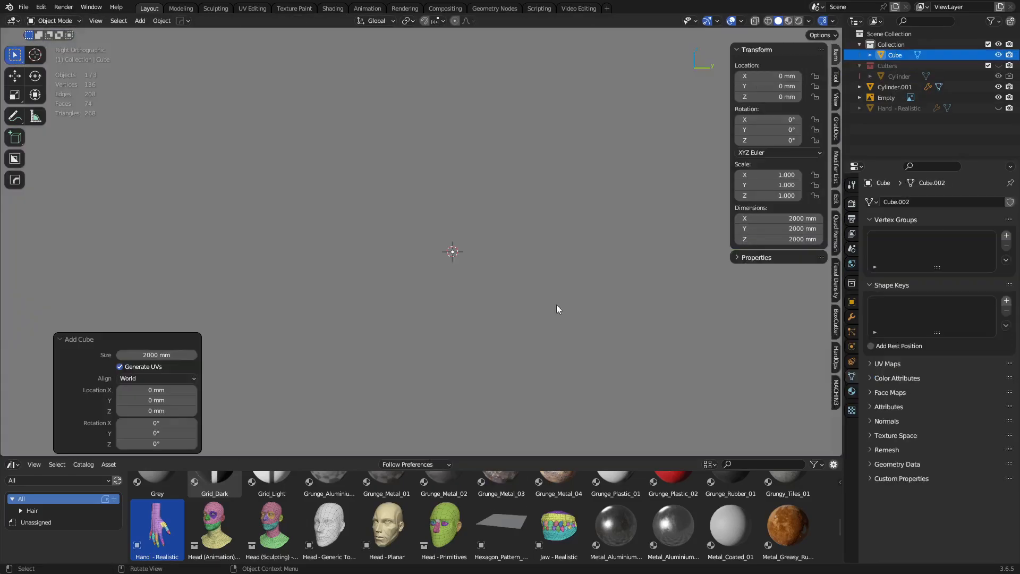
{"action": "left_click", "coordinate": [158, 355]}
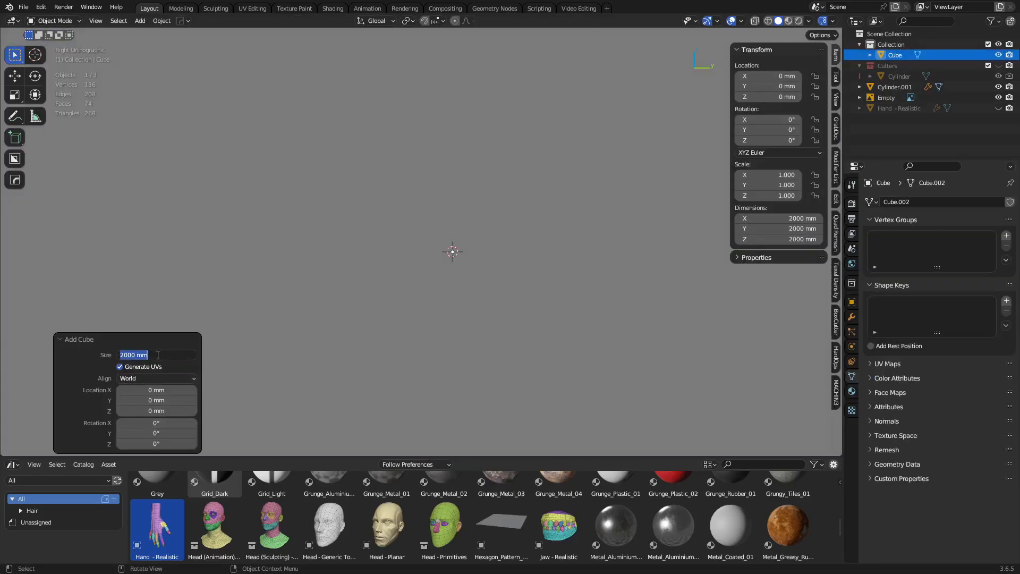
{"action": "type", "text": "20"}
{"action": "key", "text": "Return"}
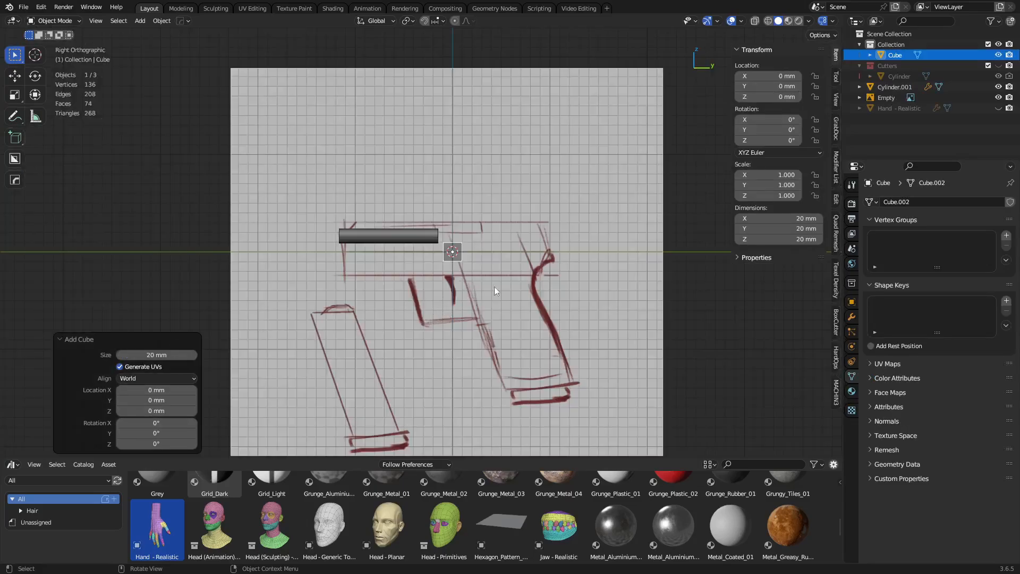
- Bevel the cube with HardOps using 3 segments, a 0.70 profile, a 30° angle limit and an offset of about 2.25 mm
{"action": "scroll", "coordinate": [495, 291], "scroll_direction": "up", "scroll_amount": 4}
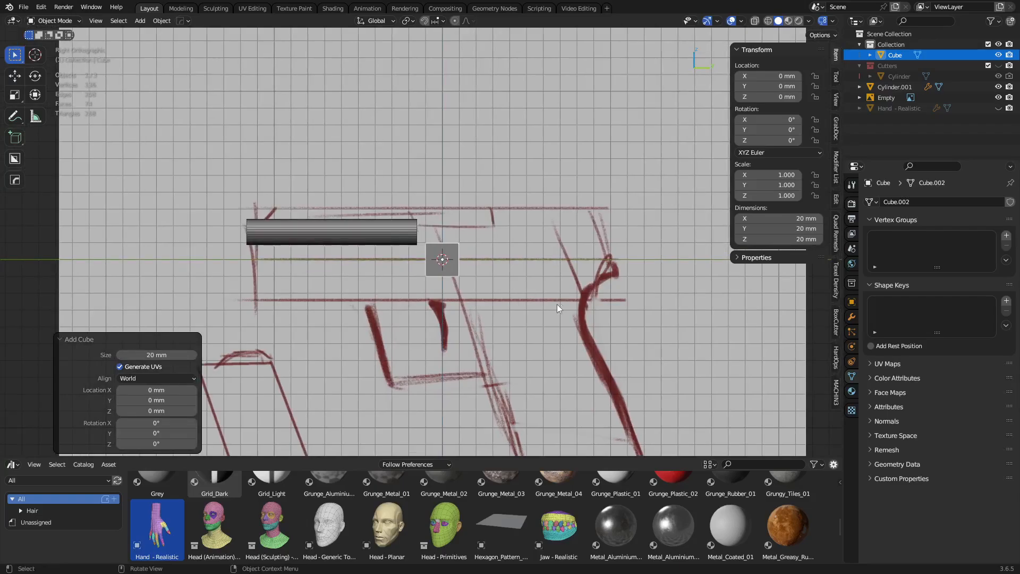
{"action": "scroll", "coordinate": [441, 275], "scroll_direction": "up", "scroll_amount": 2}
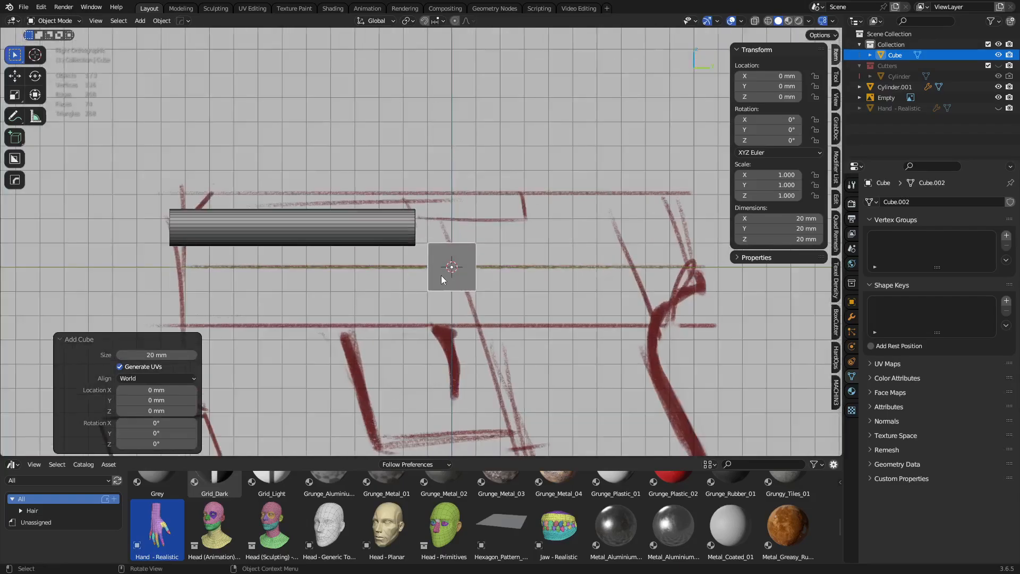
{"action": "middle_click_drag", "start_coordinate": [449, 269], "coordinate": [501, 273]}
{"action": "key", "text": "shift+q"}
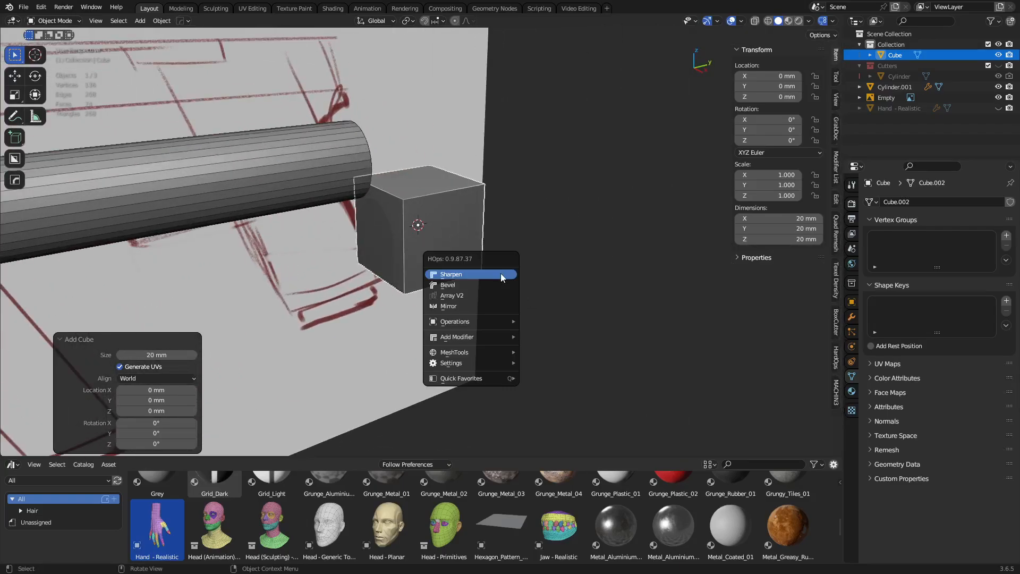
{"action": "left_click", "coordinate": [499, 285]}
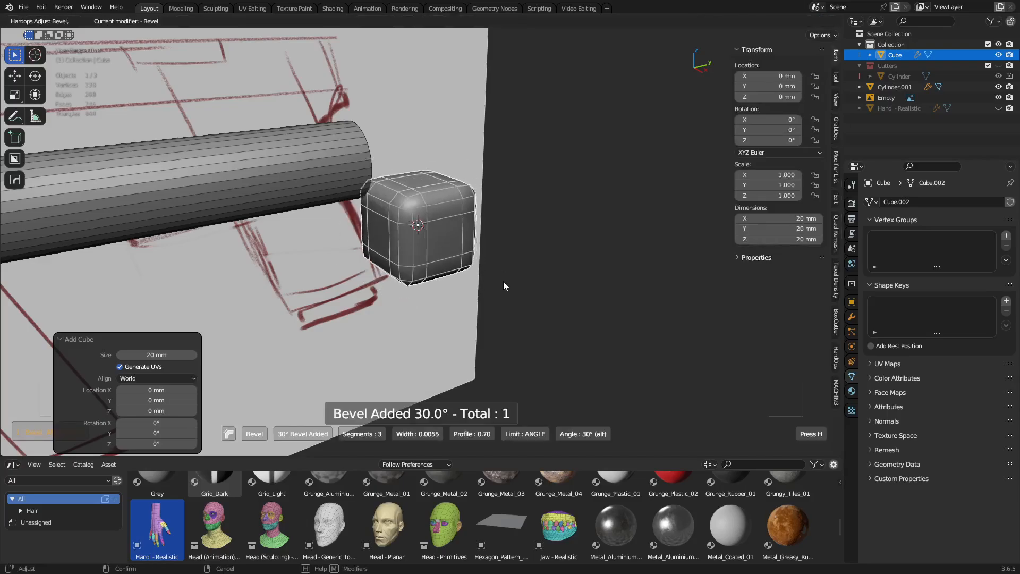
{"action": "left_click", "coordinate": [516, 286]}
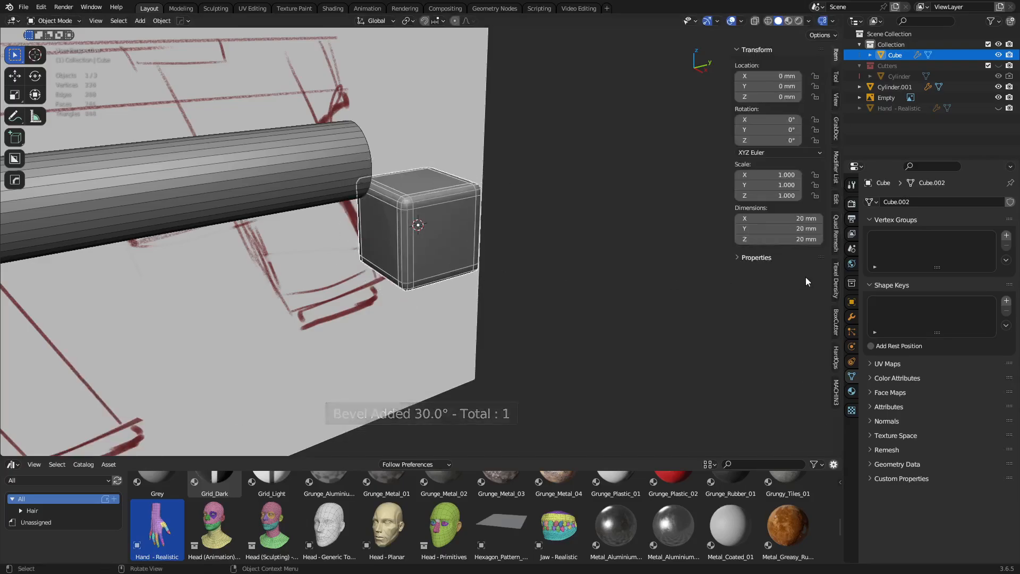
- Show the cube's Bevel modifier settings and examine the offset value in millimetres
{"action": "left_click", "coordinate": [852, 317]}
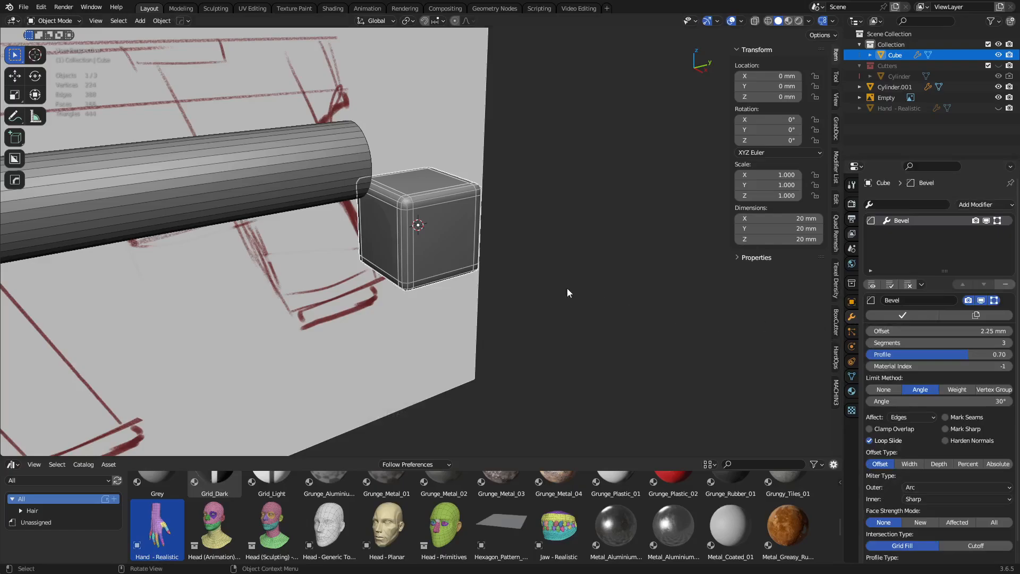
{"action": "left_click", "coordinate": [959, 333]}
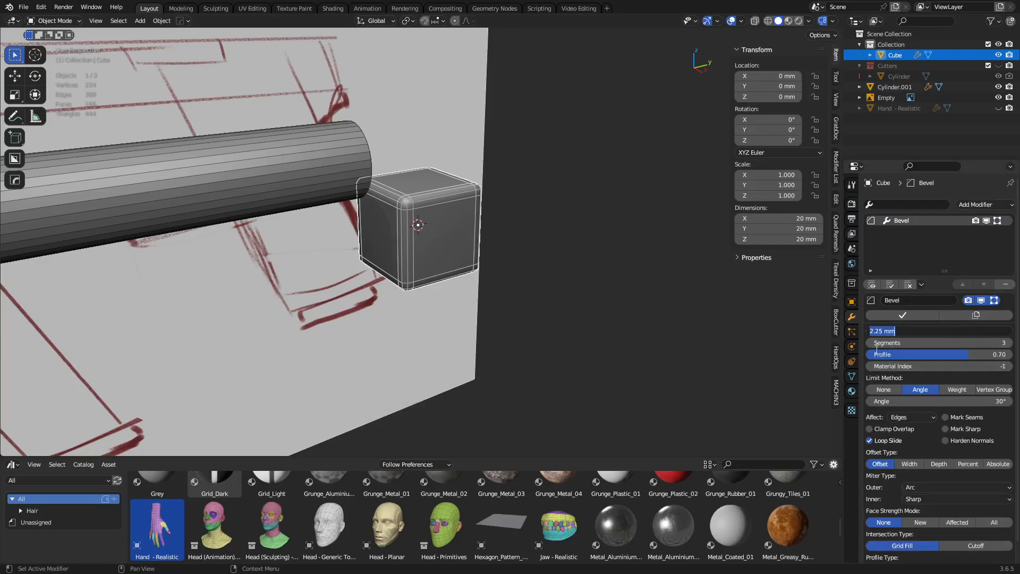
{"action": "left_click", "coordinate": [786, 355]}
{"action": "left_click_drag", "start_coordinate": [918, 332], "coordinate": [942, 331]}
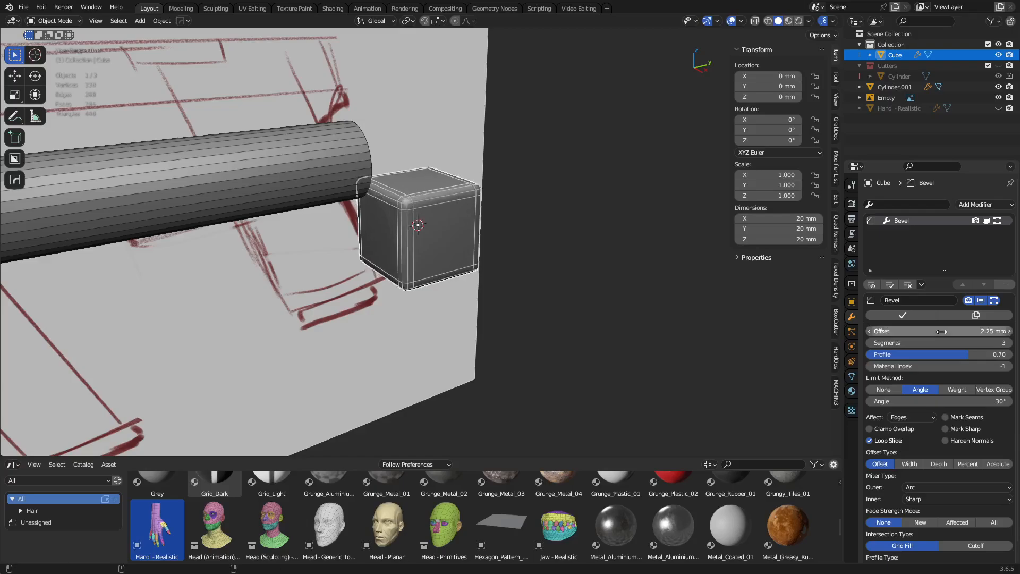
{"action": "left_click", "coordinate": [941, 333]}
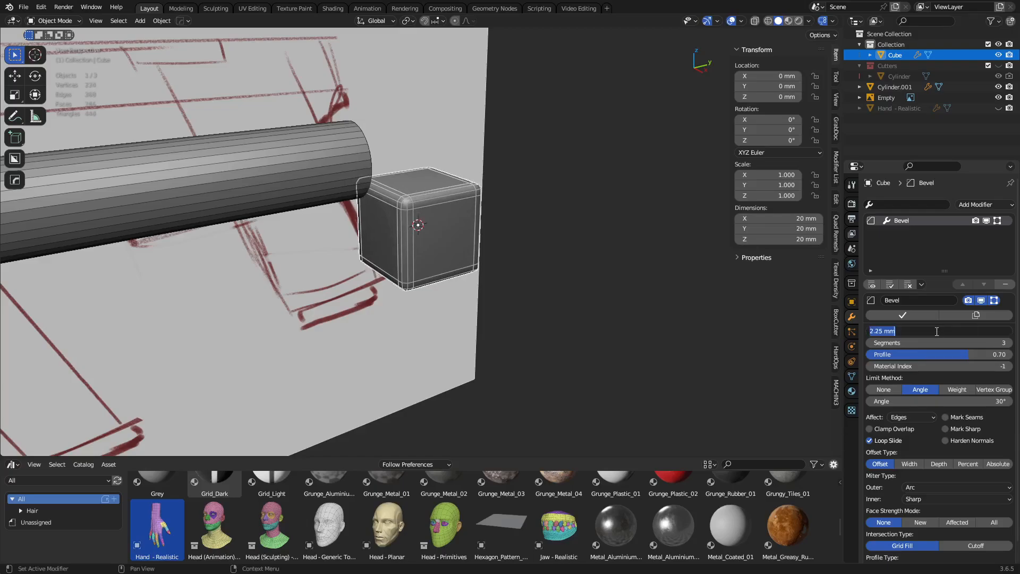
{"action": "left_click", "coordinate": [802, 330]}
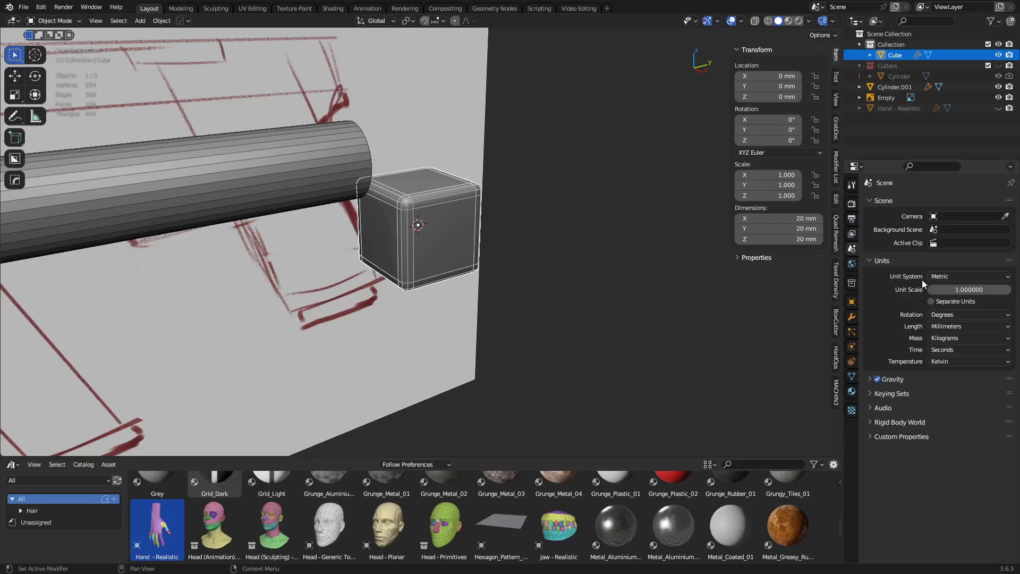
- Review the scene's unit settings and keep the length unit at Millimeters
{"action": "left_click", "coordinate": [874, 263]}
{"action": "left_click", "coordinate": [874, 263]}
{"action": "left_click", "coordinate": [948, 326]}
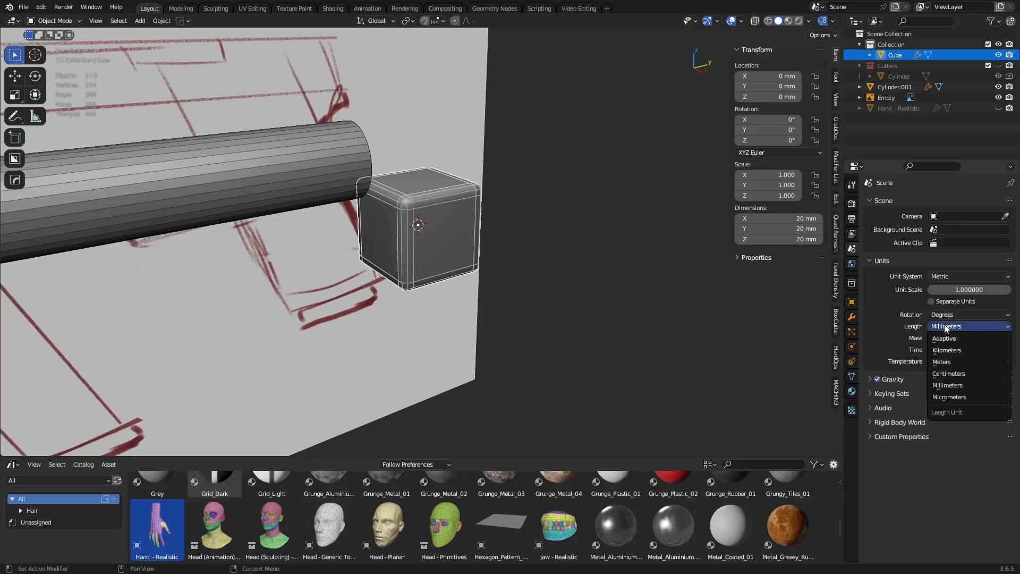
{"action": "left_click", "coordinate": [952, 386]}
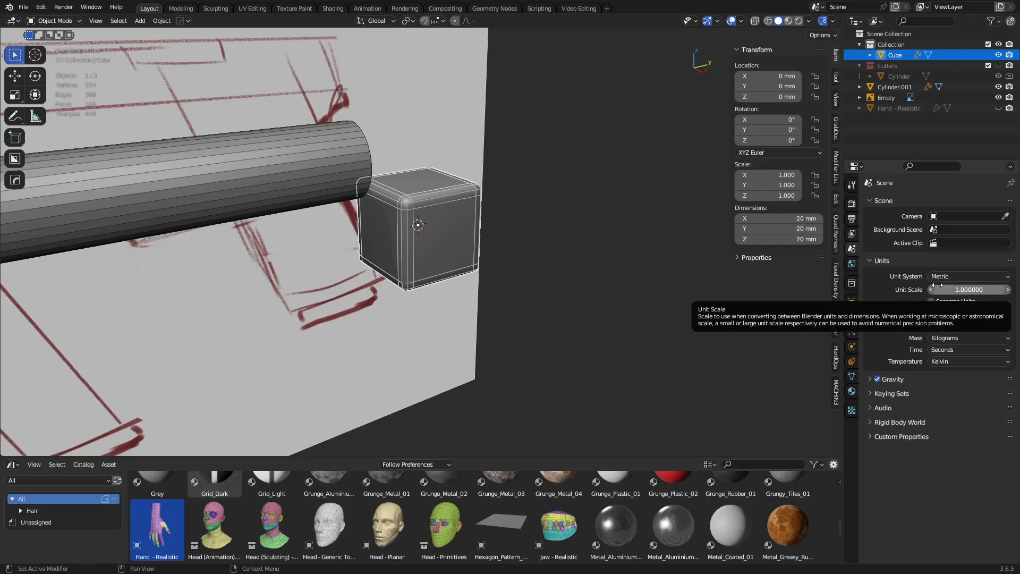
- Move the cube against the barrel's rear end in the right view, to about Y -10.3 mm and Z 15.7 mm
{"action": "key", "text": "KP_3"}
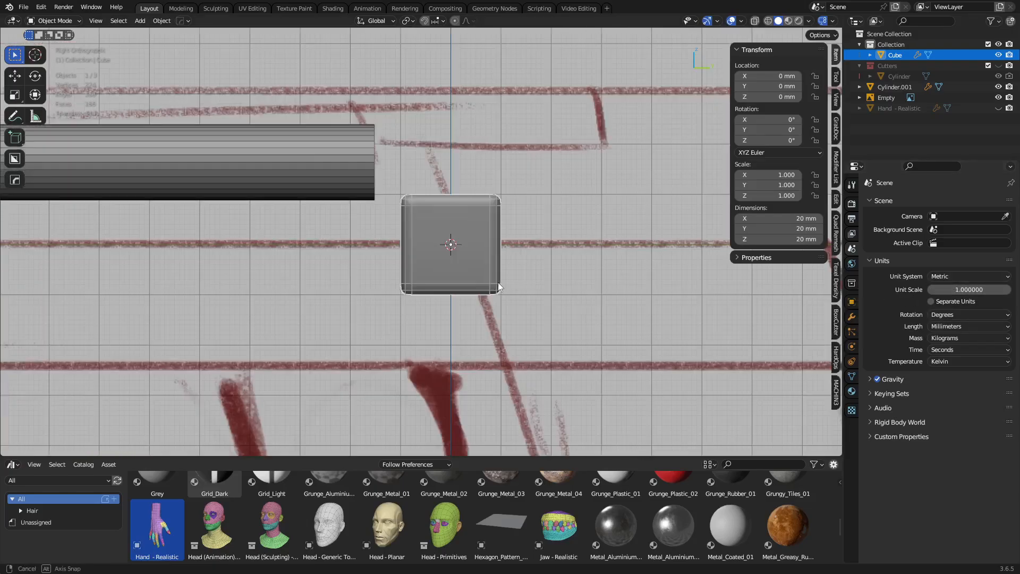
{"action": "middle_click_drag", "start_coordinate": [465, 242], "coordinate": [485, 253], "text": "shift"}
{"action": "mouse_move", "coordinate": [665, 300]}
{"action": "middle_mouse_down"}
{"action": "mouse_move", "coordinate": [518, 251]}
{"action": "mouse_move", "coordinate": [502, 260]}
{"action": "mouse_move", "coordinate": [552, 324]}
{"action": "middle_mouse_up"}
{"action": "key", "text": "KP_3"}
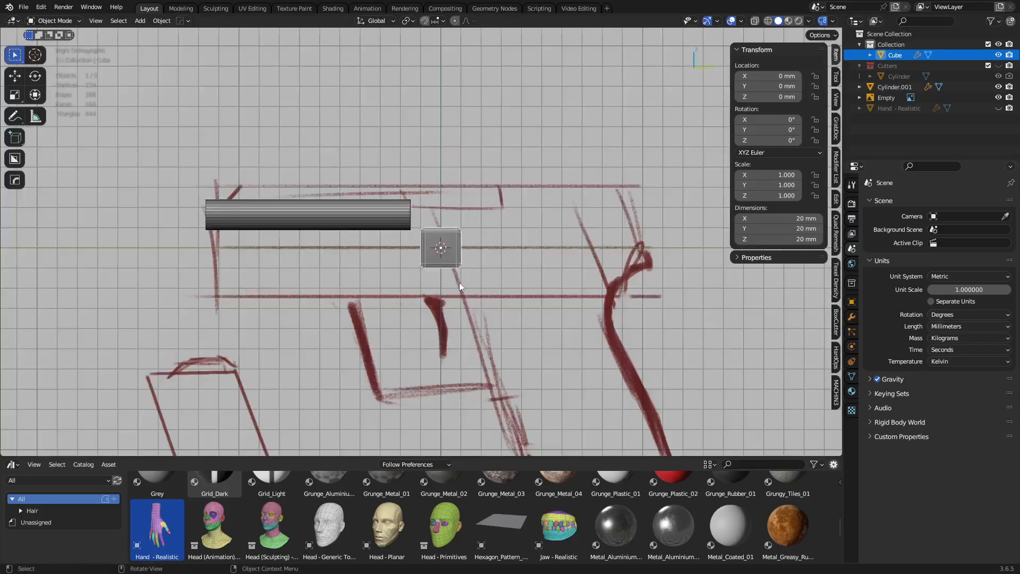
{"action": "scroll", "coordinate": [460, 281], "scroll_direction": "up", "scroll_amount": 4}
{"action": "middle_click_drag", "start_coordinate": [464, 270], "coordinate": [581, 338], "text": "shift"}
{"action": "left_click", "coordinate": [852, 317]}
{"action": "key", "text": "g"}
{"action": "left_click", "coordinate": [532, 269]}
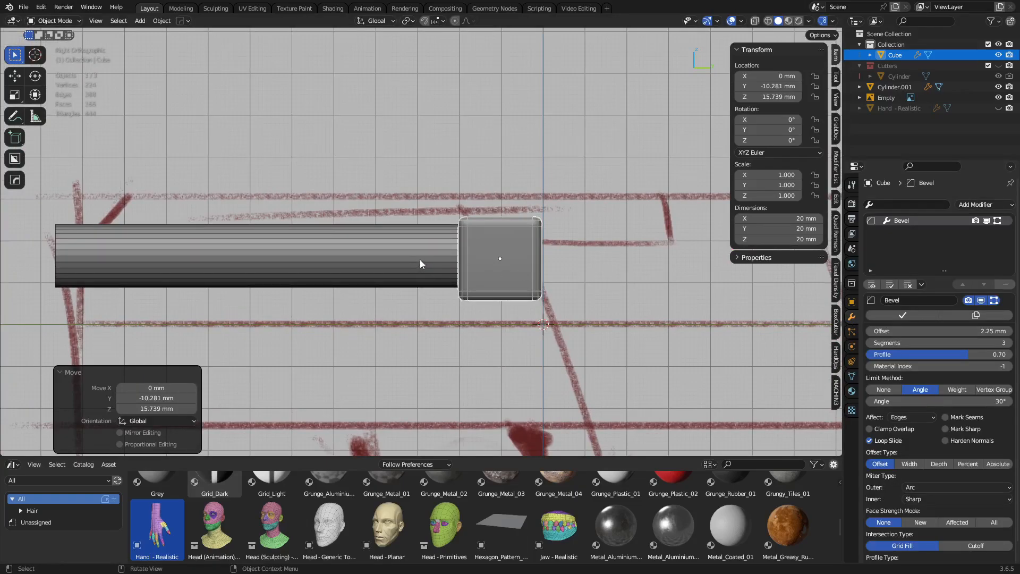
- Align the cube's location to the barrel in X and Z only, leaving Y out of the alignment
{"action": "middle_click_drag", "start_coordinate": [420, 259], "coordinate": [573, 315]}
{"action": "left_click", "coordinate": [388, 266], "text": "shift"}
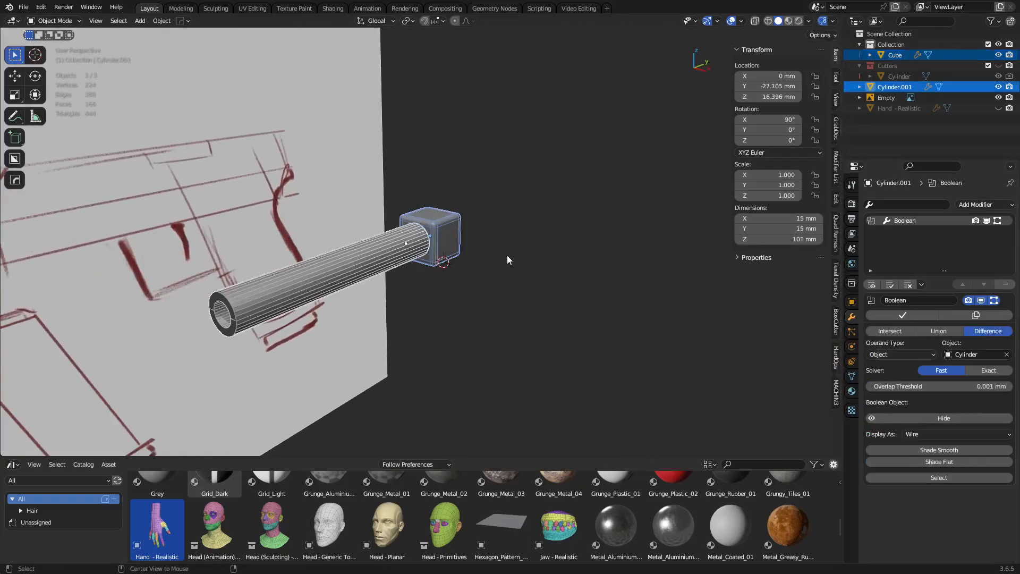
{"action": "key", "text": "alt+a"}
{"action": "left_click", "coordinate": [145, 421]}
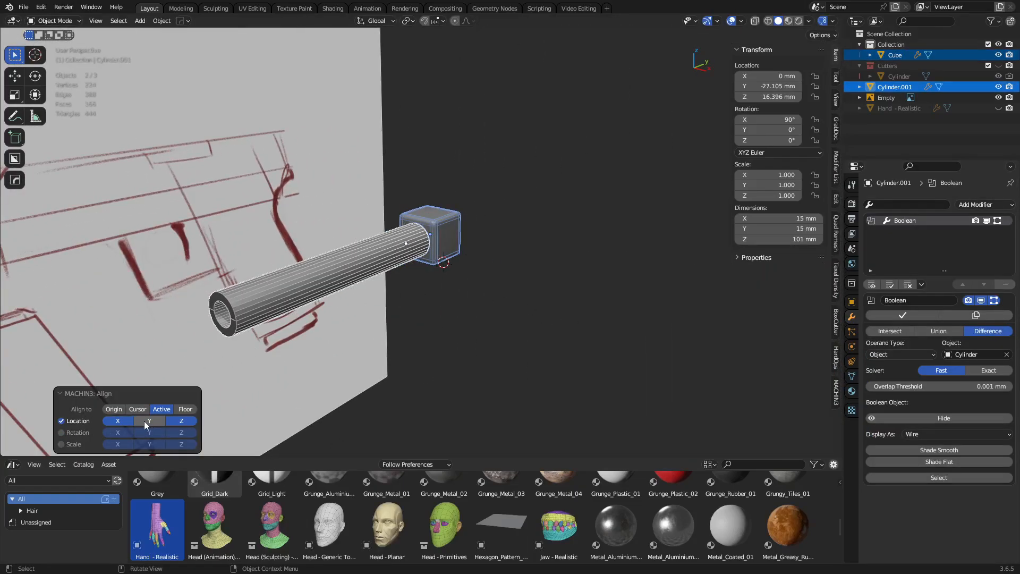
{"action": "left_click", "coordinate": [149, 421]}
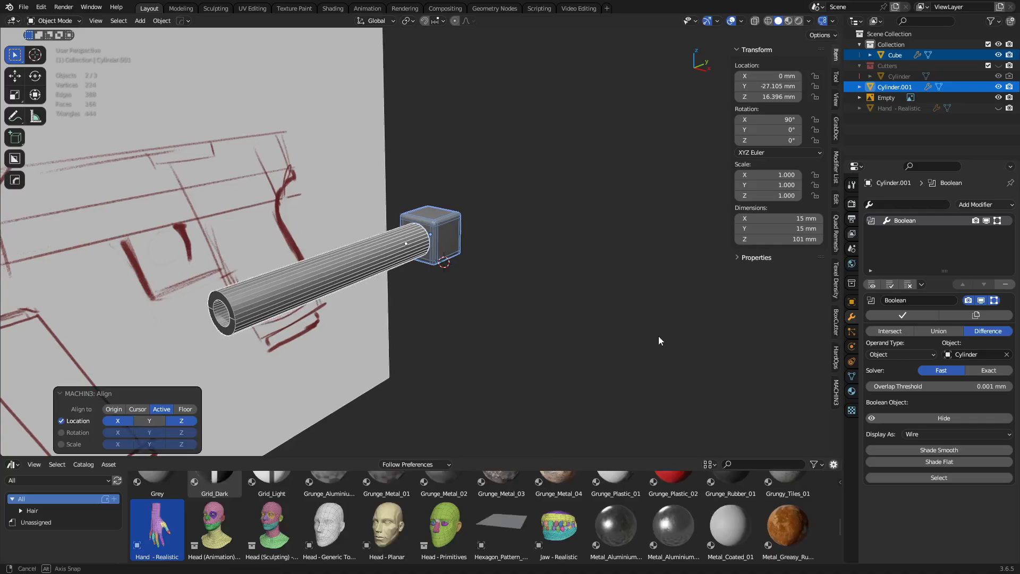
- Extend the cube's rear end along Y to the sketched chamber edge, making the block about 50.9 mm long
{"action": "middle_click_drag", "start_coordinate": [658, 336], "coordinate": [470, 264], "text": "alt"}
{"action": "left_click", "coordinate": [459, 266]}
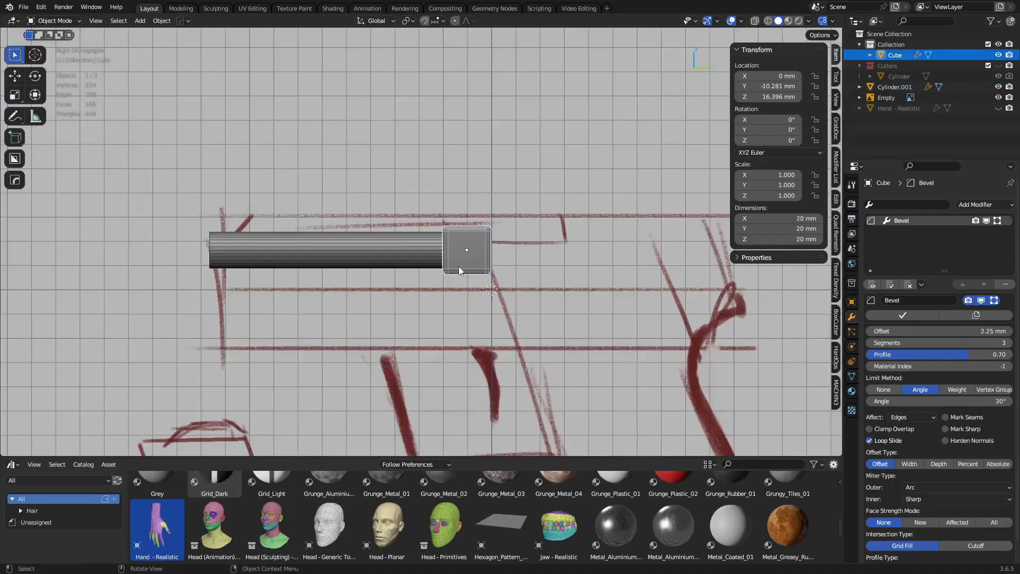
{"action": "key", "text": "Tab"}
{"action": "left_click", "coordinate": [535, 282]}
{"action": "left_click_drag", "start_coordinate": [509, 285], "coordinate": [486, 216]}
{"action": "key", "text": "g"}
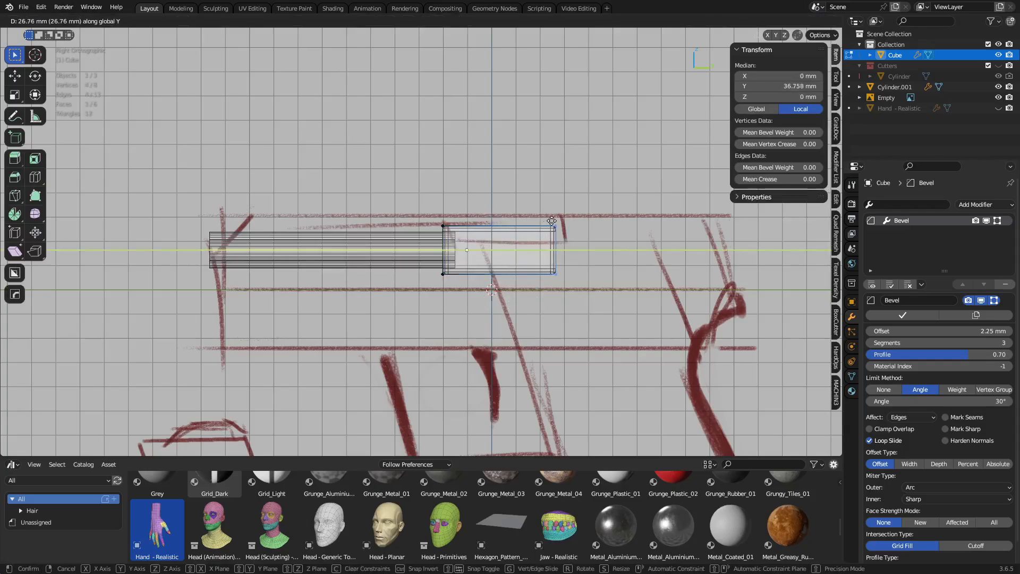
{"action": "left_click", "coordinate": [562, 216]}
- Move the block's underside down about 2.8 mm along Z and return to solid Object Mode
{"action": "key", "text": "g"}
{"action": "key", "text": "z"}
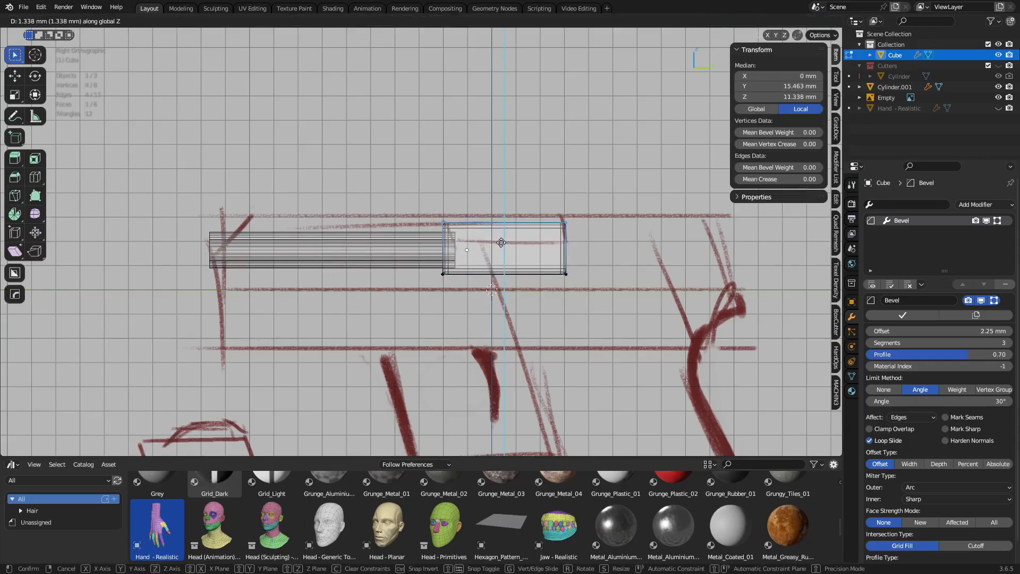
{"action": "left_click", "coordinate": [586, 326]}
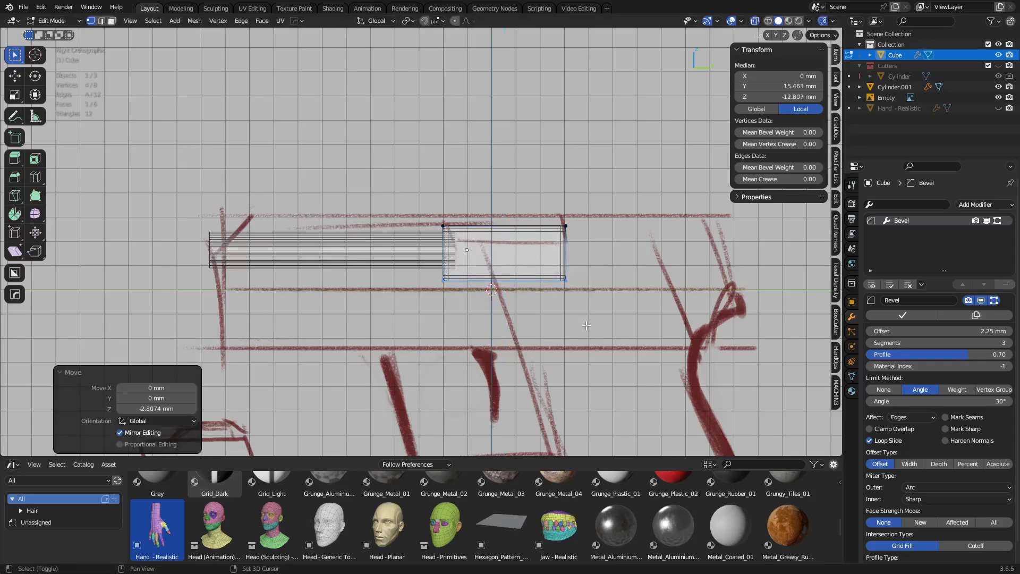
{"action": "key", "text": "alt+z"}
{"action": "key", "text": "Tab"}
{"action": "middle_click_drag", "start_coordinate": [440, 313], "coordinate": [492, 329]}
{"action": "left_click", "coordinate": [398, 262]}
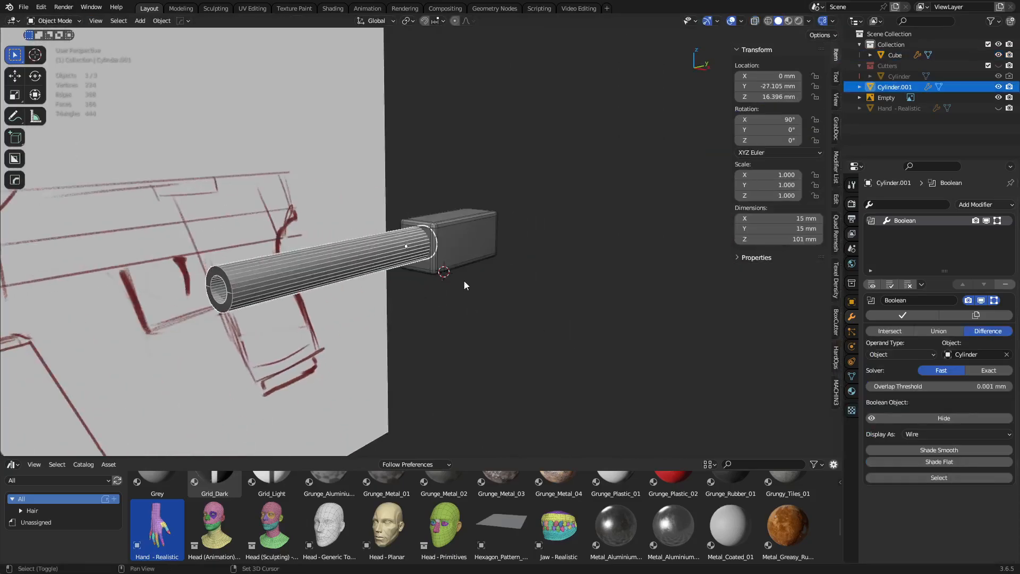
{"action": "middle_click_drag", "start_coordinate": [464, 280], "coordinate": [502, 264], "text": "shift"}
{"action": "left_click", "coordinate": [509, 249]}
{"action": "scroll", "coordinate": [502, 263], "scroll_direction": "up", "scroll_amount": 1}
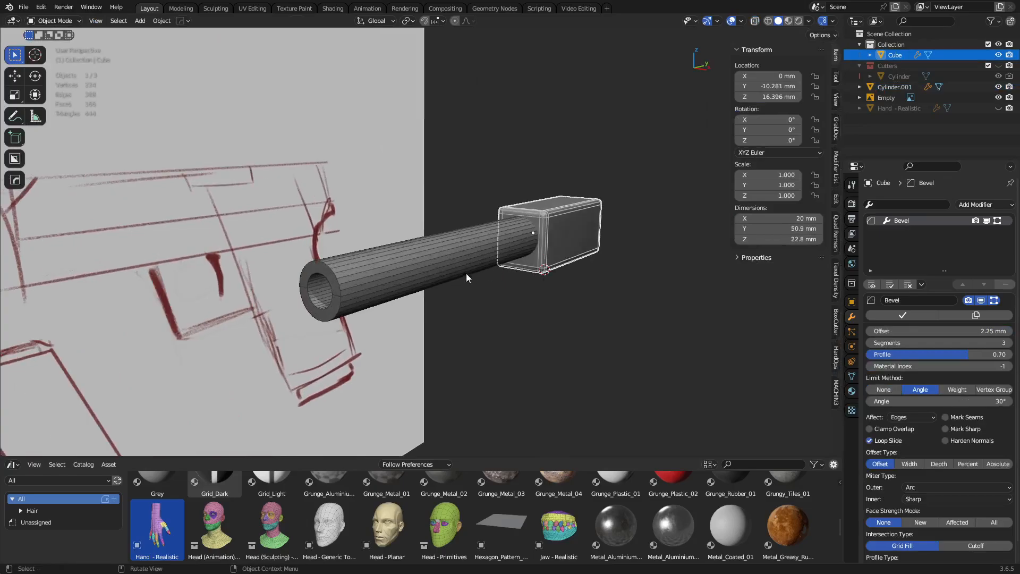
{"action": "left_click", "coordinate": [467, 273]}
{"action": "key", "text": "g"}
{"action": "key", "text": "z"}
{"action": "right_click", "coordinate": [480, 271]}
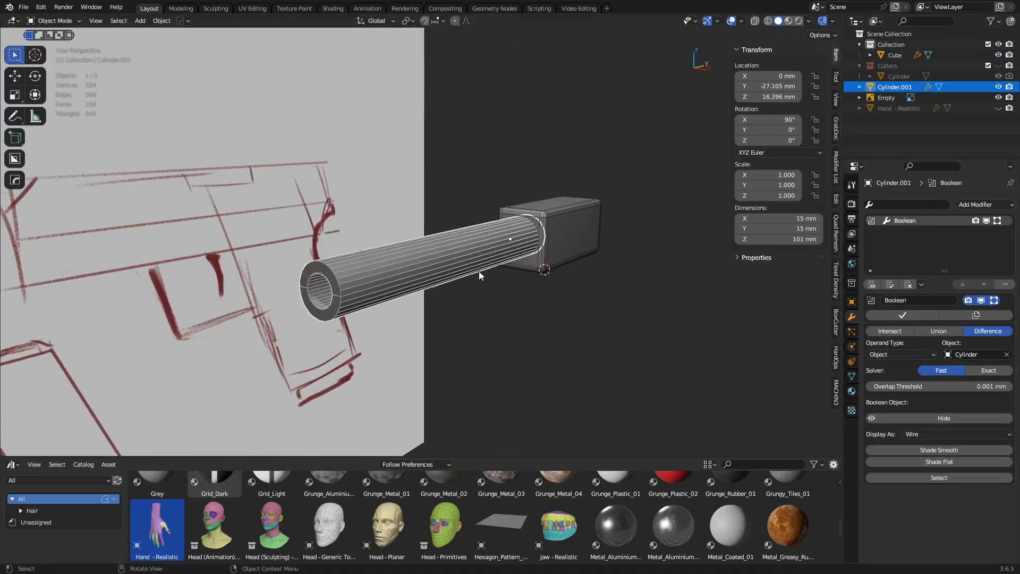
- Reveal and select the barrel's hidden boolean bore cutter through HardOps
{"action": "key", "text": "q"}
{"action": "left_click", "coordinate": [479, 271]}
{"action": "left_click", "coordinate": [479, 271]}
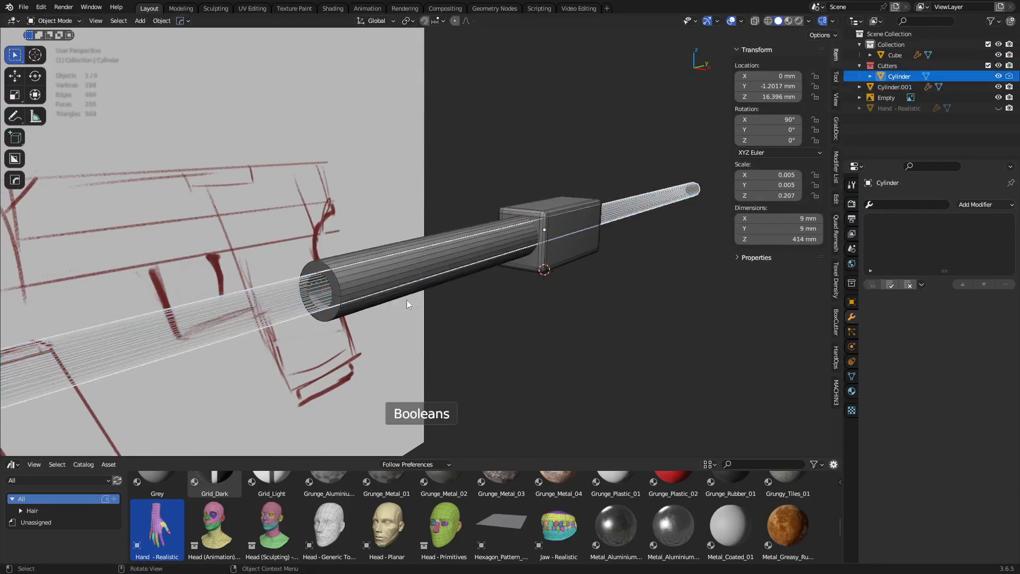
- Parent the bore cutter to the barrel with Object (Keep Transform)
{"action": "left_click", "coordinate": [449, 284], "text": "shift"}
{"action": "key", "text": "ctrl+KP_Subtract"}
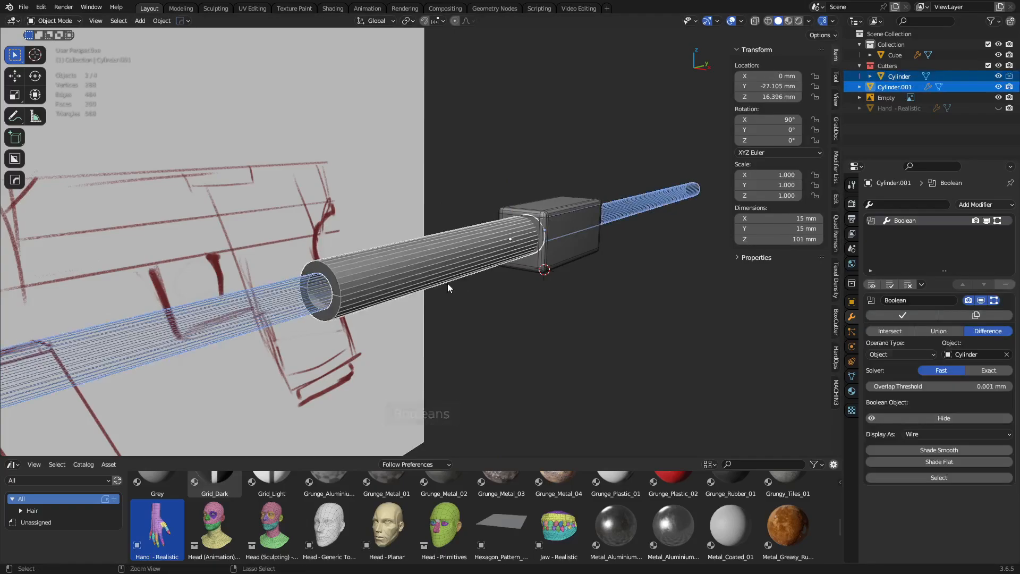
{"action": "key", "text": "ctrl+p"}
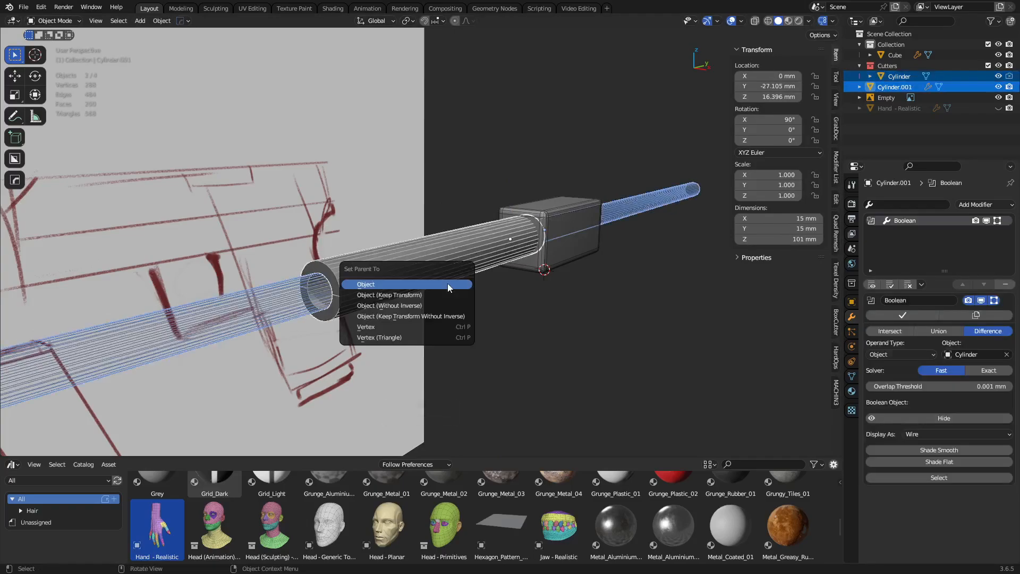
{"action": "left_click", "coordinate": [423, 295]}
- Try moving the barrel along Z to test that the parented bore cutter follows it
{"action": "key", "text": "g"}
{"action": "key", "text": "z"}
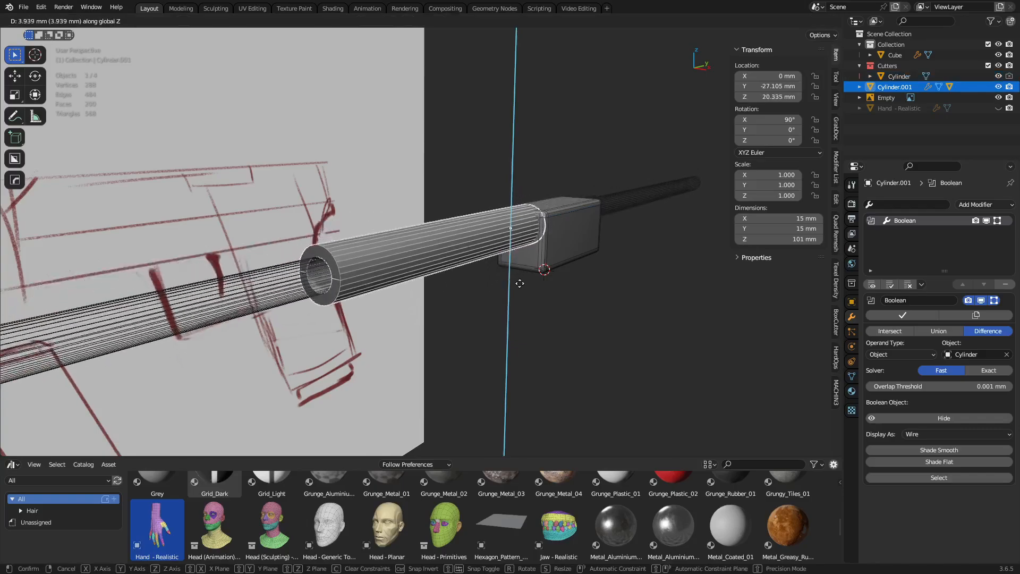
{"action": "left_click", "coordinate": [539, 267]}
{"action": "left_click", "coordinate": [499, 309]}
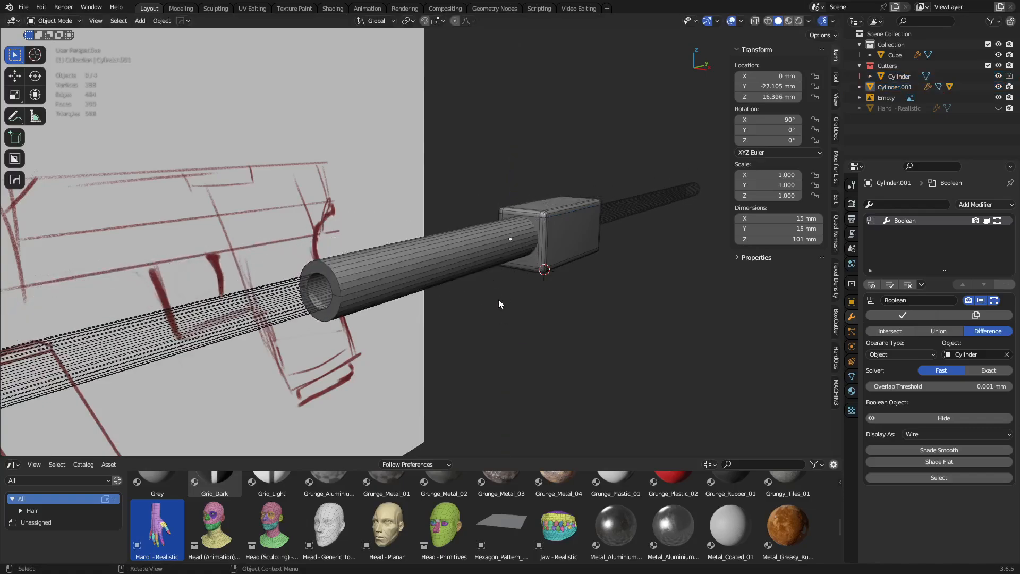
{"action": "left_click", "coordinate": [439, 268]}
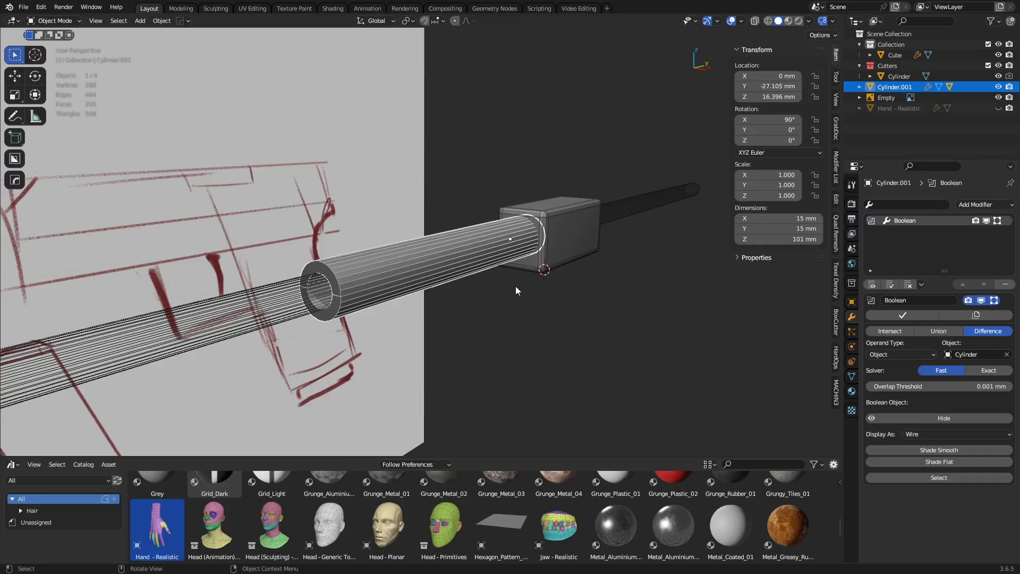
- Find the Hard Ops 9 add-on in Preferences with the filter "hard" and look over its UI settings
{"action": "left_click", "coordinate": [44, 8]}
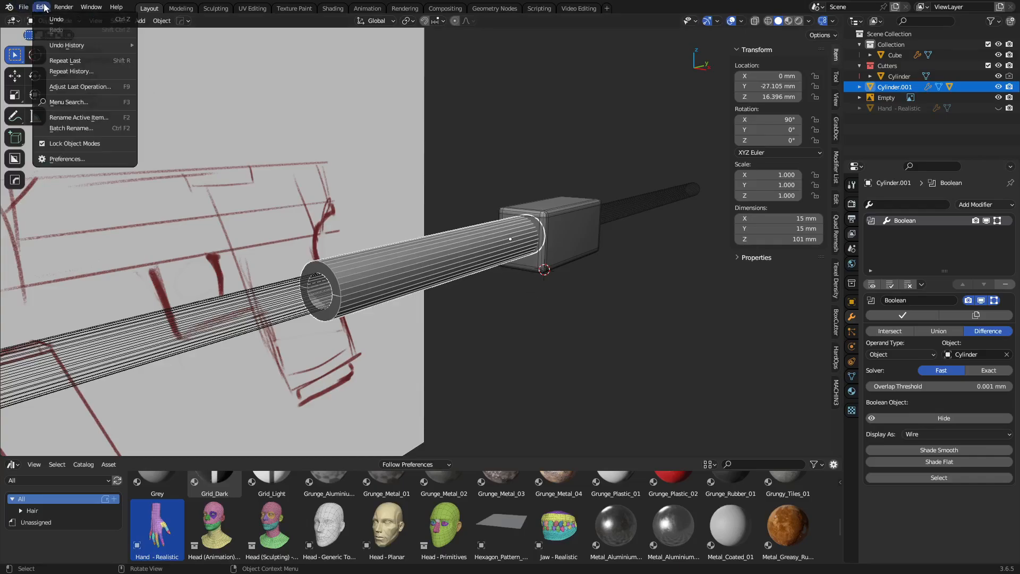
{"action": "left_click", "coordinate": [97, 155]}
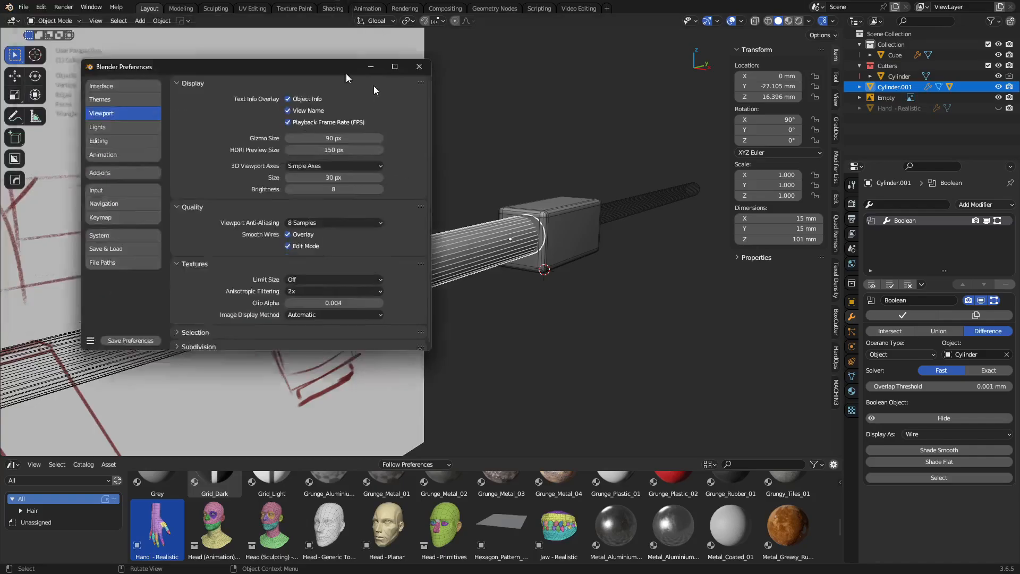
{"action": "left_click", "coordinate": [248, 224]}
{"action": "left_click", "coordinate": [503, 148]}
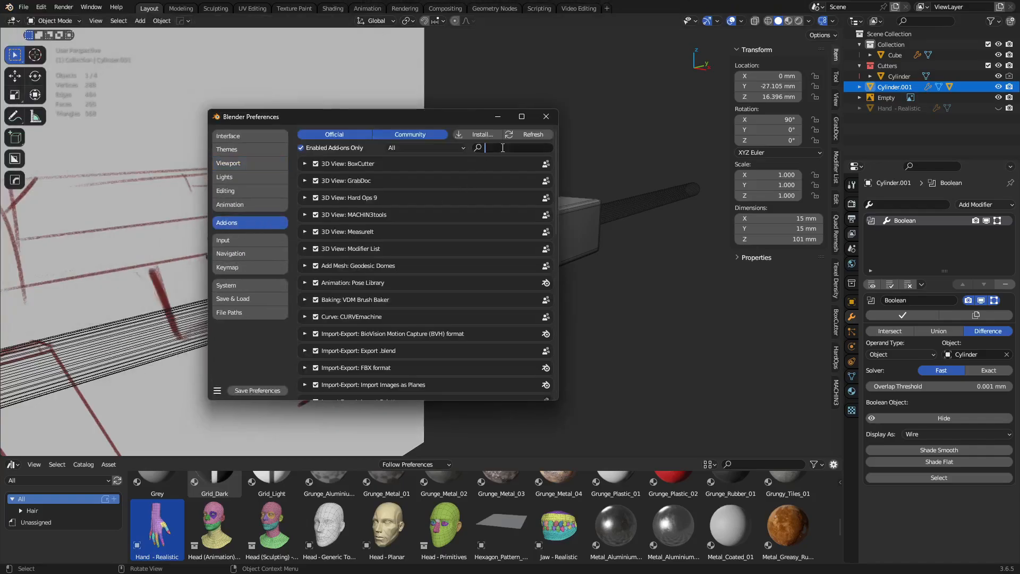
{"action": "type", "text": "hardop"}
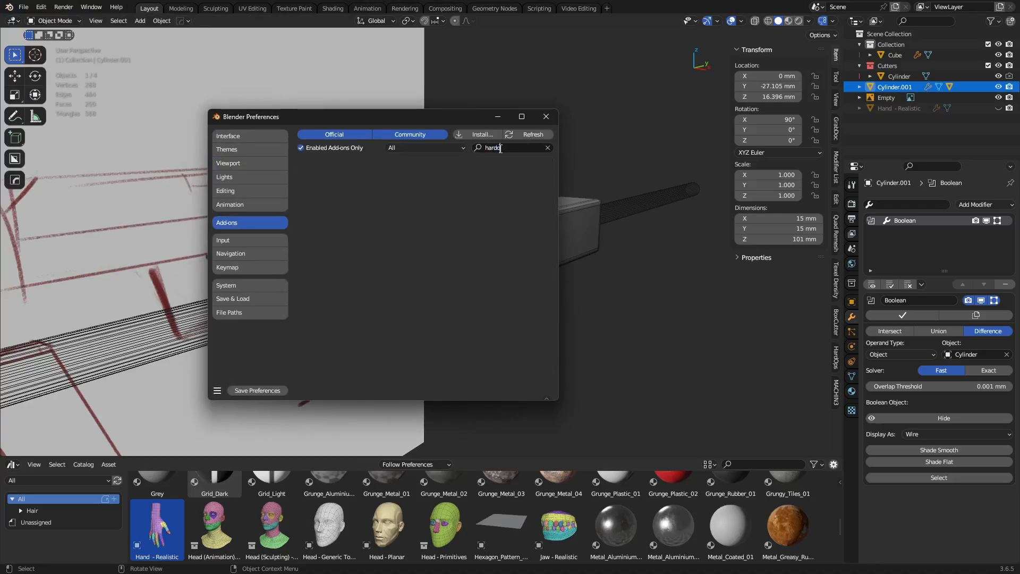
{"action": "key", "text": "BackSpace"}
{"action": "key", "text": "BackSpace"}
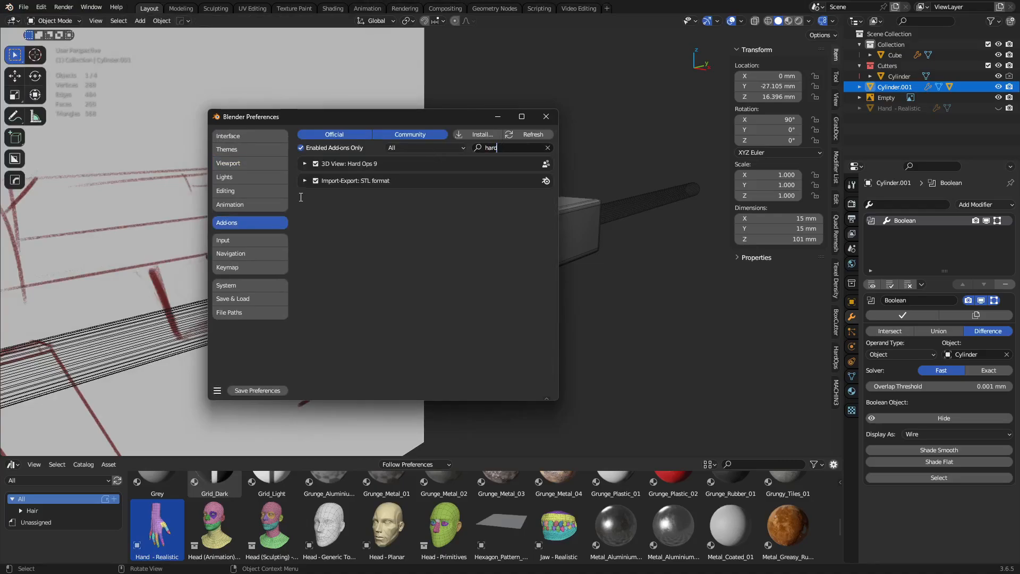
{"action": "left_click", "coordinate": [310, 165]}
{"action": "scroll", "coordinate": [367, 282], "scroll_direction": "down", "scroll_amount": 3}
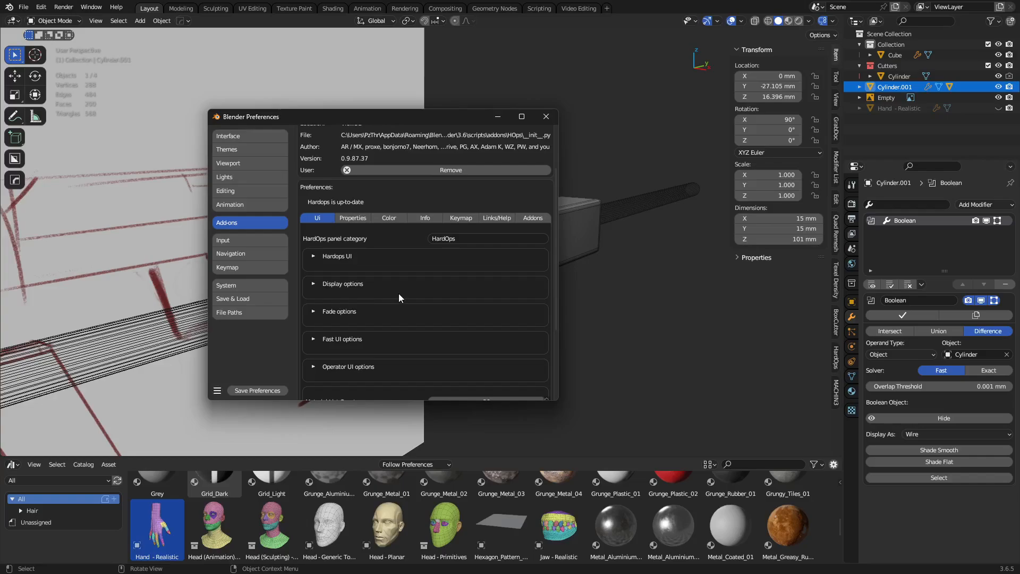
{"action": "scroll", "coordinate": [398, 298], "scroll_direction": "down", "scroll_amount": 4}
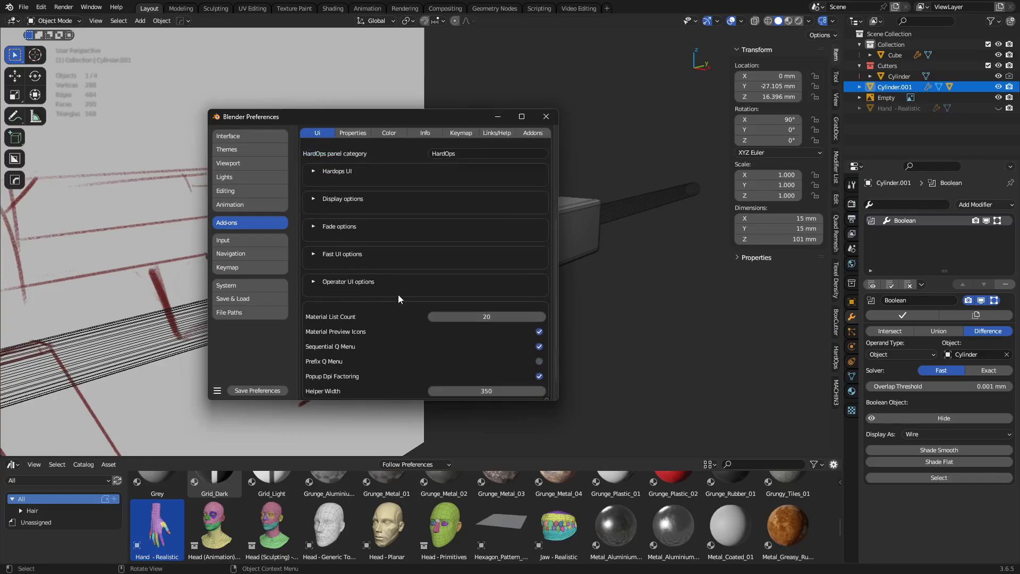
{"action": "scroll", "coordinate": [388, 300], "scroll_direction": "up", "scroll_amount": 2}
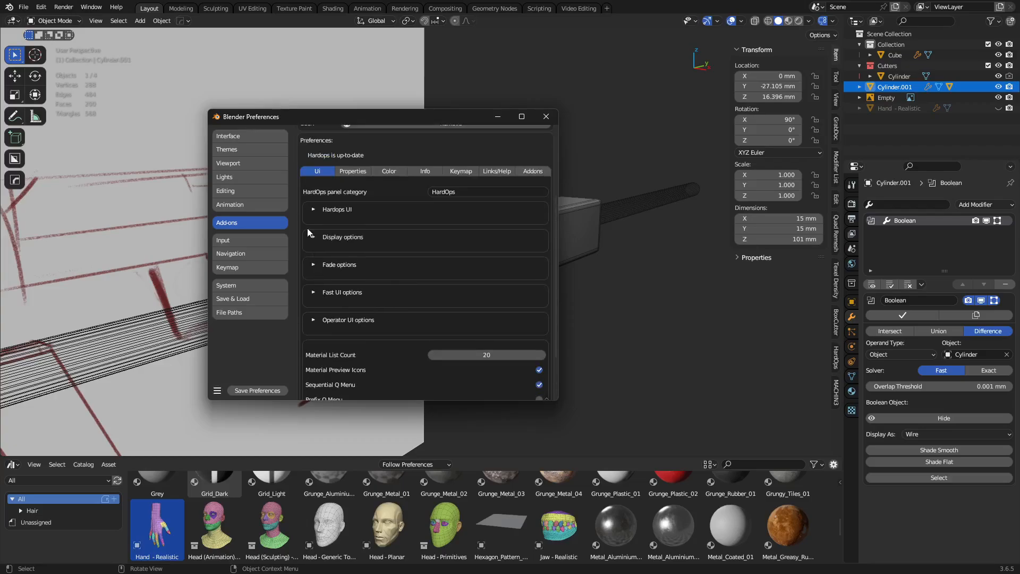
- Examine the HardOps Properties settings, including Hardops Properties, Mark & Sharpen, Cutter Removal and Misc Options
{"action": "left_click", "coordinate": [350, 173]}
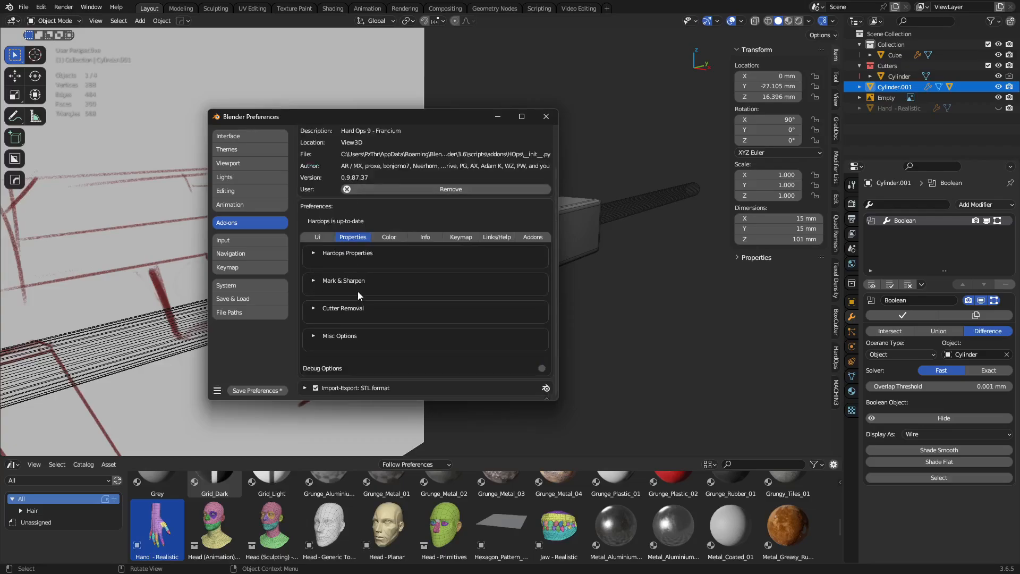
{"action": "left_click", "coordinate": [312, 254]}
{"action": "scroll", "coordinate": [343, 279], "scroll_direction": "down", "scroll_amount": 4}
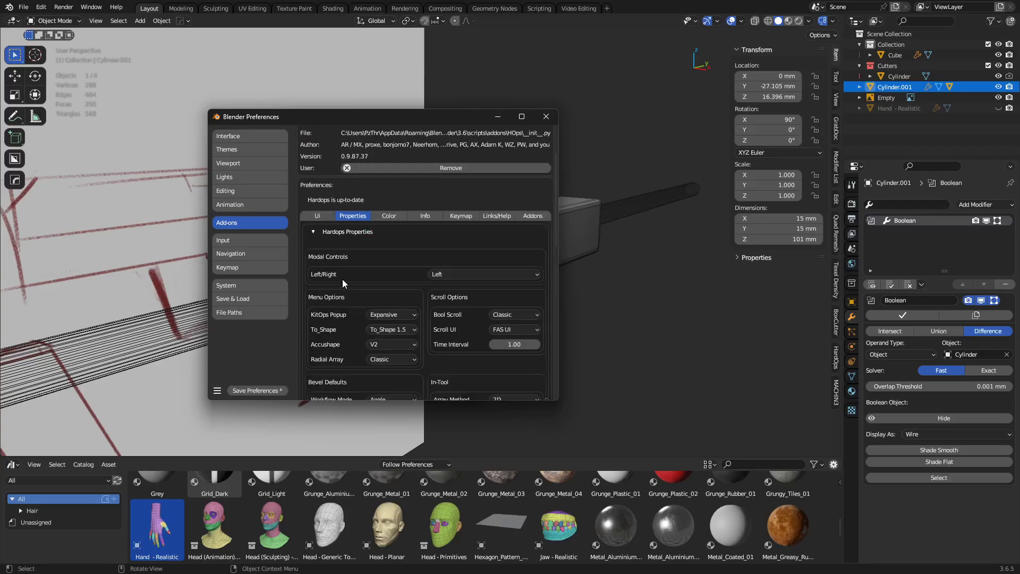
{"action": "scroll", "coordinate": [343, 279], "scroll_direction": "down", "scroll_amount": 6}
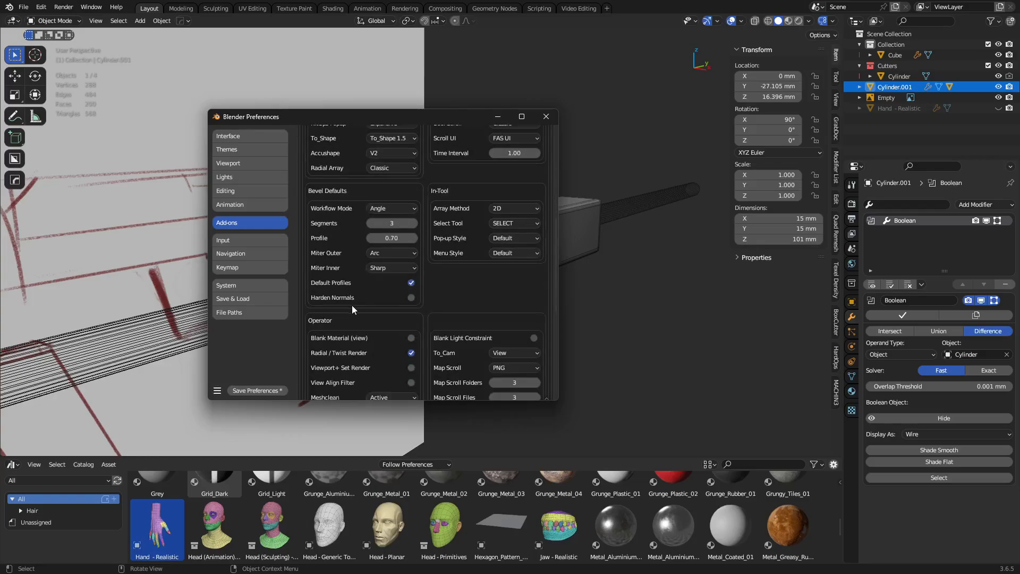
{"action": "scroll", "coordinate": [352, 309], "scroll_direction": "down", "scroll_amount": 2}
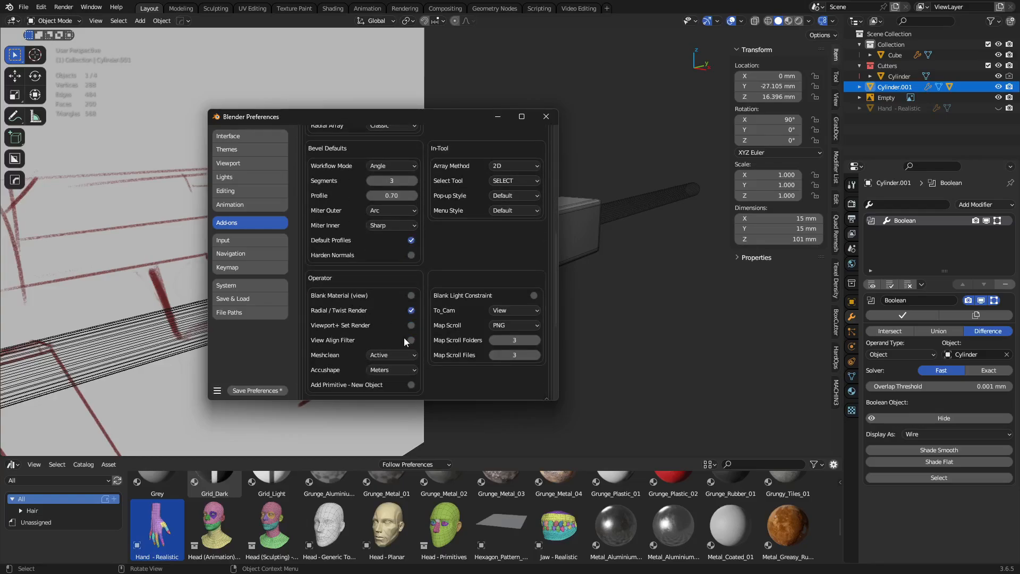
{"action": "scroll", "coordinate": [359, 330], "scroll_direction": "down", "scroll_amount": 7}
{"action": "scroll", "coordinate": [358, 333], "scroll_direction": "down", "scroll_amount": 2}
{"action": "left_click", "coordinate": [337, 334]}
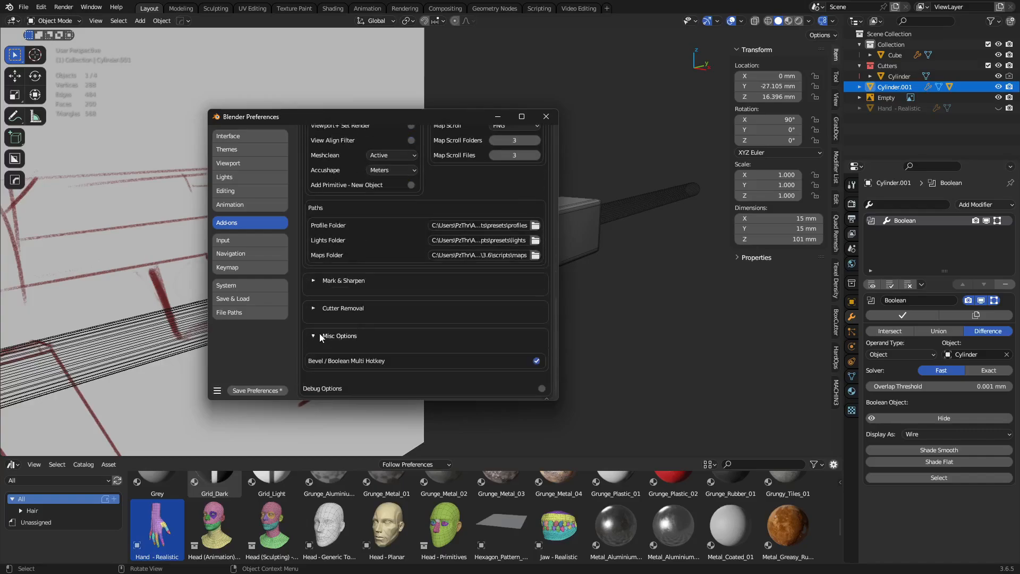
{"action": "left_click", "coordinate": [313, 308]}
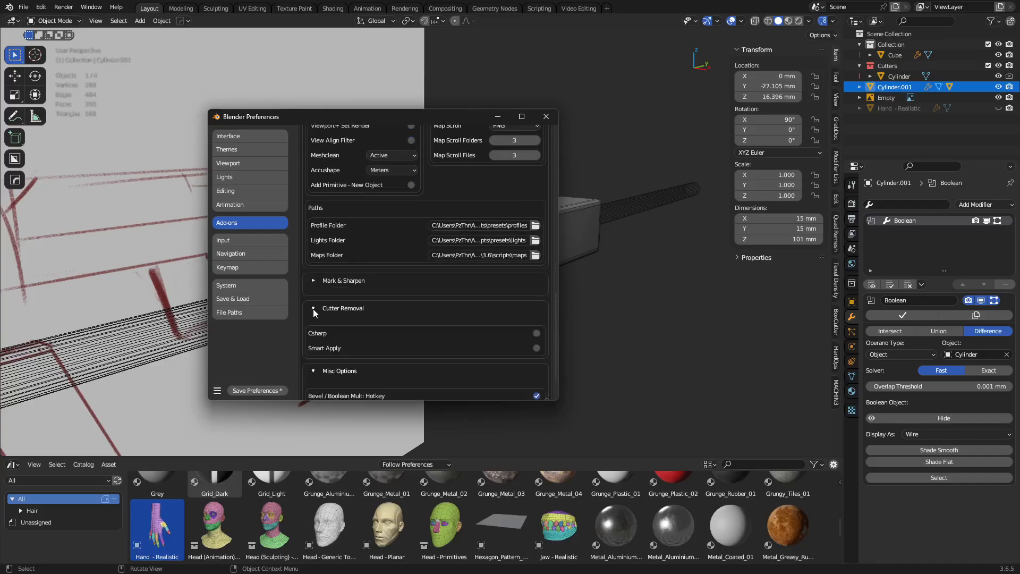
{"action": "left_click", "coordinate": [314, 282]}
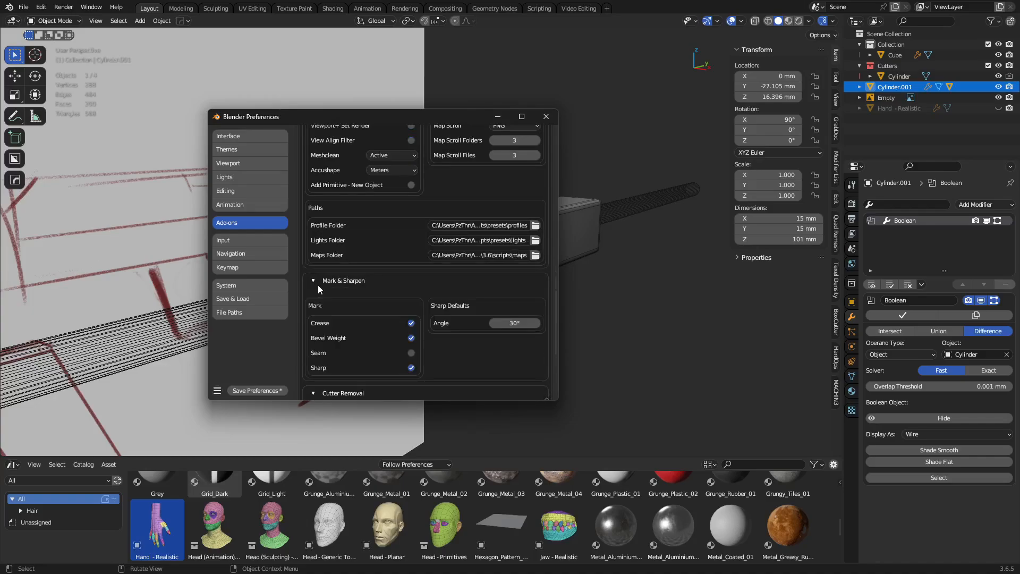
{"action": "scroll", "coordinate": [371, 308], "scroll_direction": "down", "scroll_amount": 7}
{"action": "scroll", "coordinate": [371, 307], "scroll_direction": "up", "scroll_amount": 9}
{"action": "scroll", "coordinate": [371, 308], "scroll_direction": "up", "scroll_amount": 4}
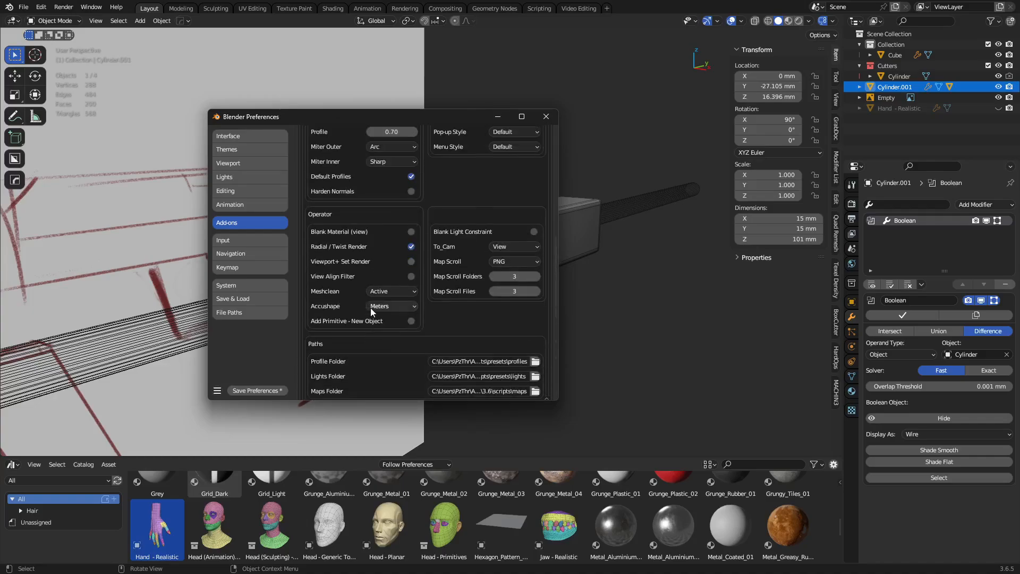
{"action": "scroll", "coordinate": [349, 310], "scroll_direction": "up", "scroll_amount": 5}
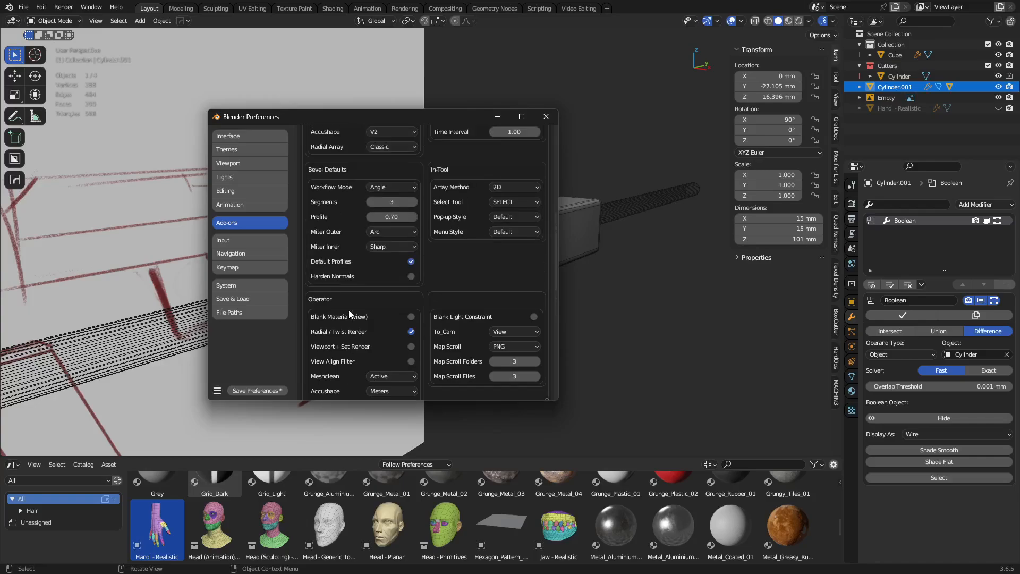
{"action": "scroll", "coordinate": [348, 314], "scroll_direction": "up", "scroll_amount": 8}
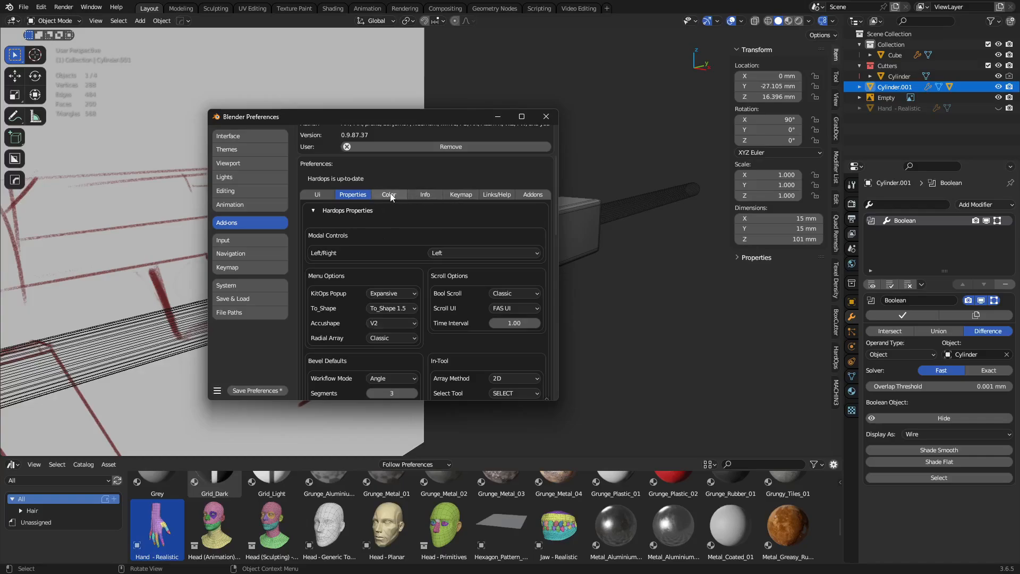
- Look through the HardOps Color settings and Fast UI options, and close the Preferences
{"action": "left_click", "coordinate": [391, 197]}
{"action": "scroll", "coordinate": [399, 231], "scroll_direction": "up", "scroll_amount": 4}
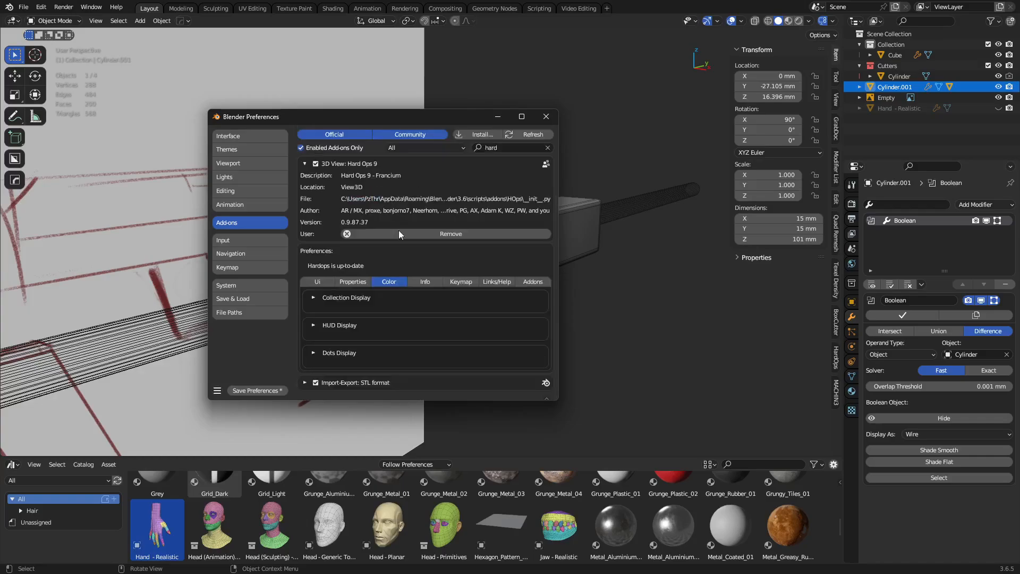
{"action": "left_click", "coordinate": [319, 282]}
{"action": "scroll", "coordinate": [358, 320], "scroll_direction": "down", "scroll_amount": 4}
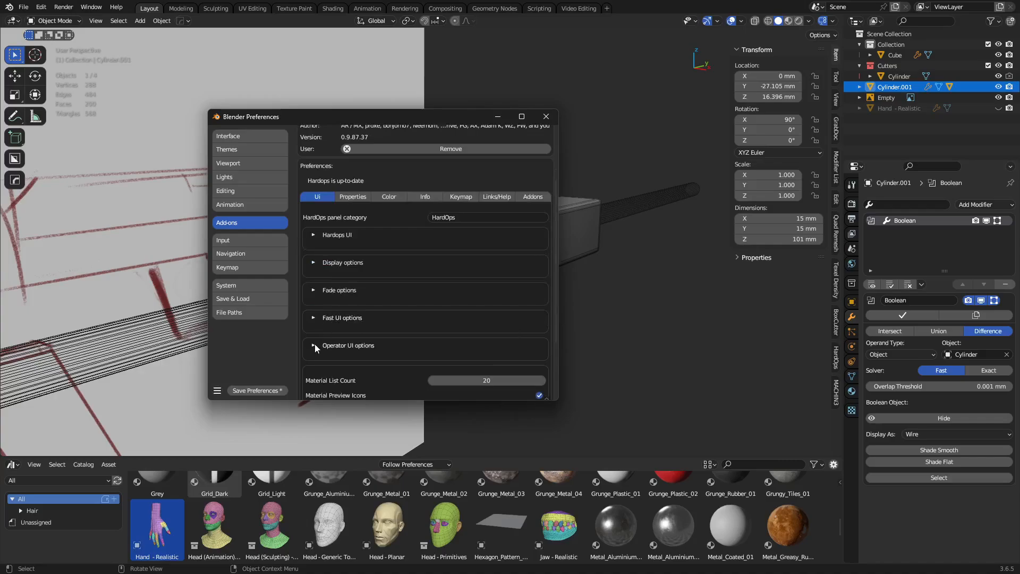
{"action": "scroll", "coordinate": [335, 317], "scroll_direction": "down", "scroll_amount": 4}
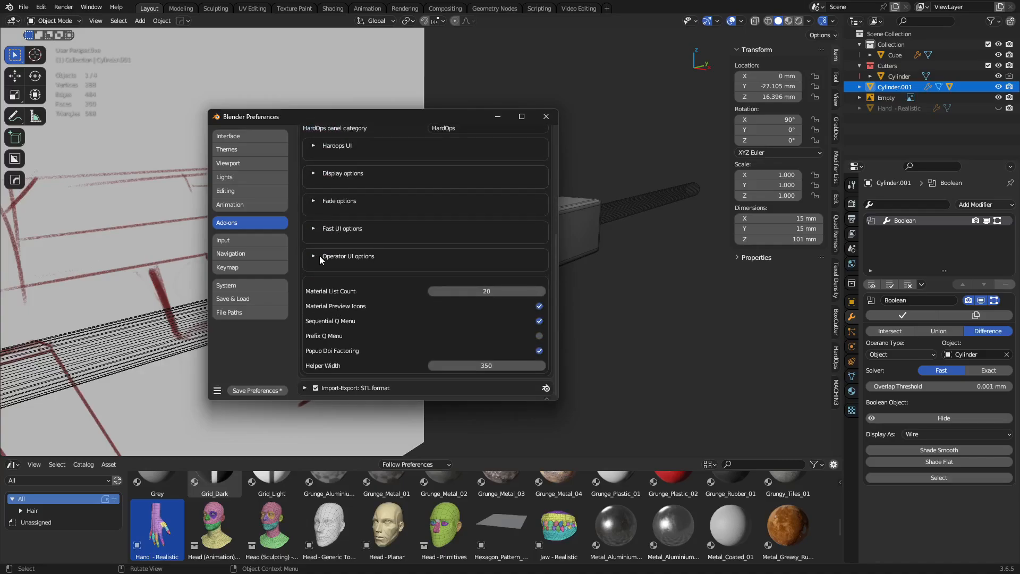
{"action": "left_click", "coordinate": [314, 229]}
{"action": "scroll", "coordinate": [342, 282], "scroll_direction": "down", "scroll_amount": 9}
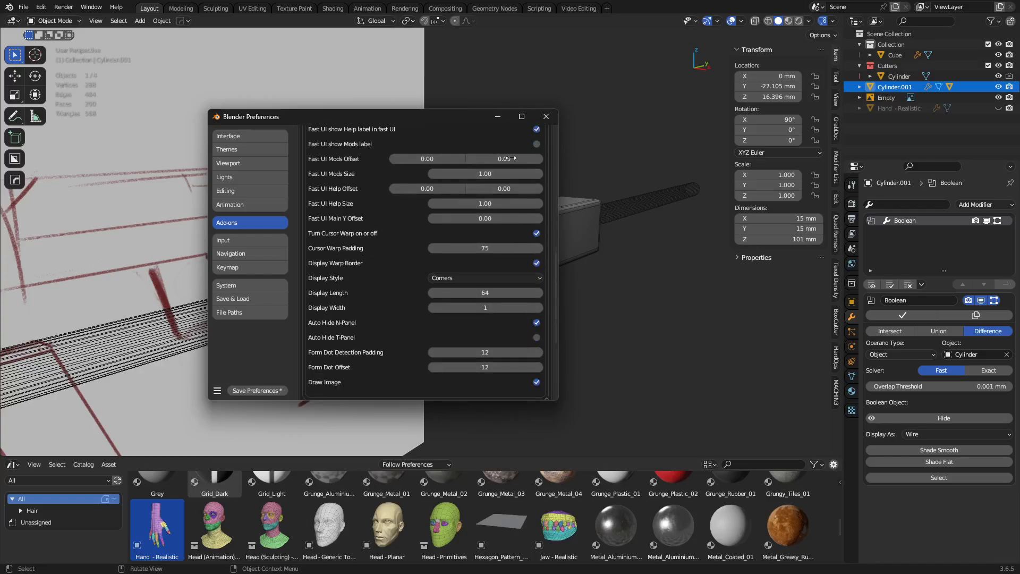
{"action": "left_click", "coordinate": [548, 117]}
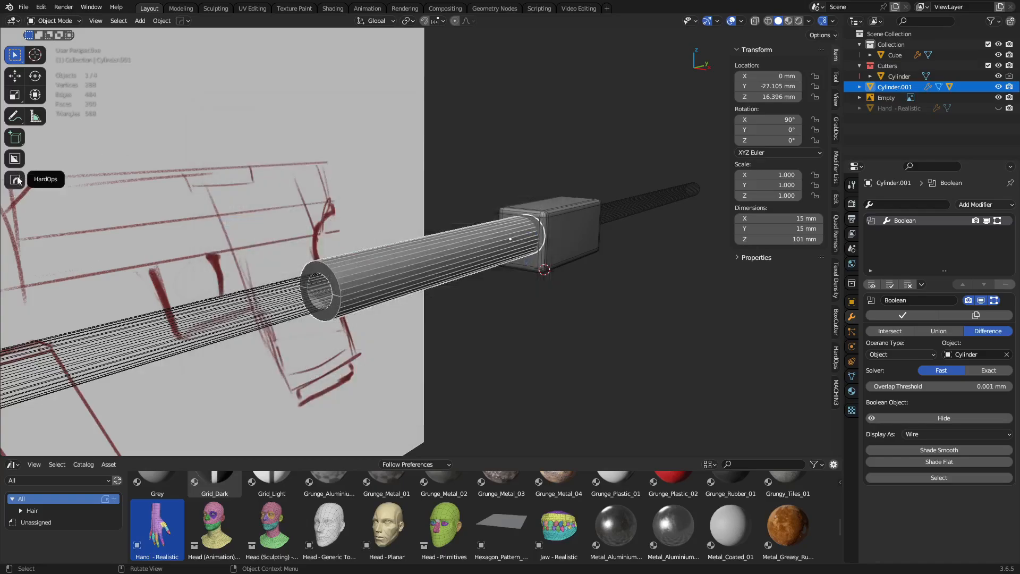
- Activate the HardOps tool and examine its Behavior and Display settings
{"action": "left_click", "coordinate": [16, 182]}
{"action": "left_click", "coordinate": [49, 38]}
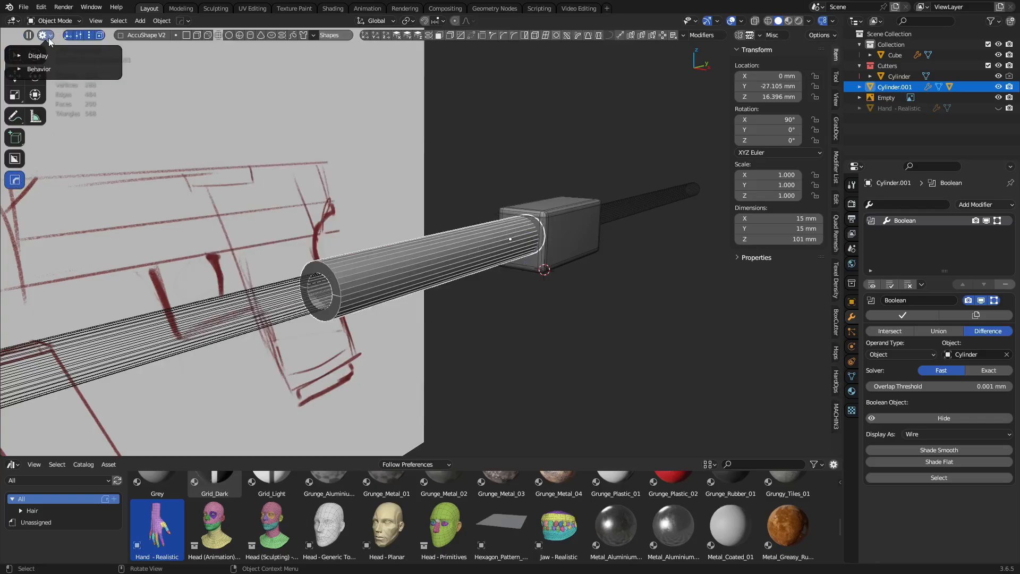
{"action": "left_click", "coordinate": [44, 71]}
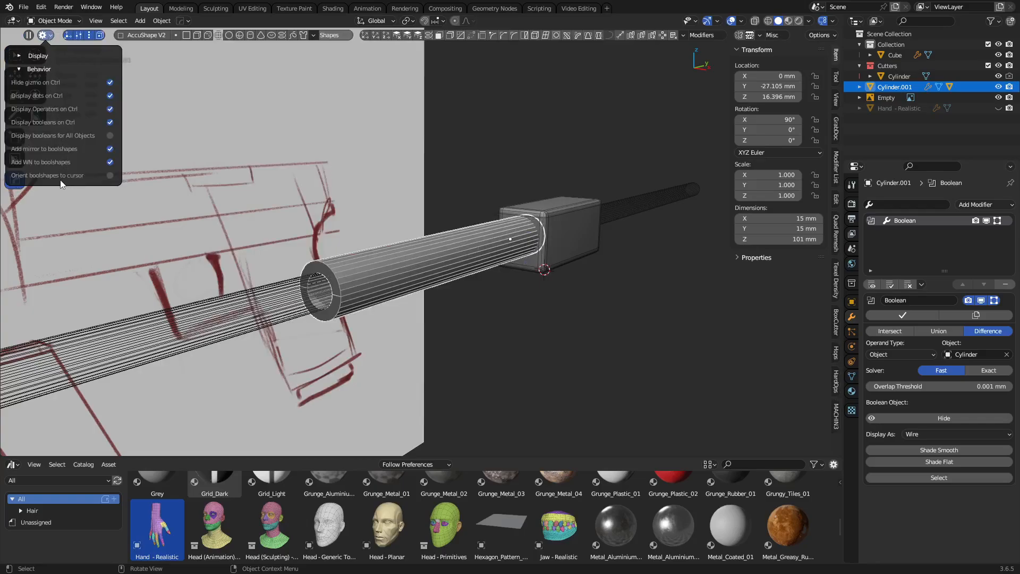
{"action": "left_click", "coordinate": [39, 56]}
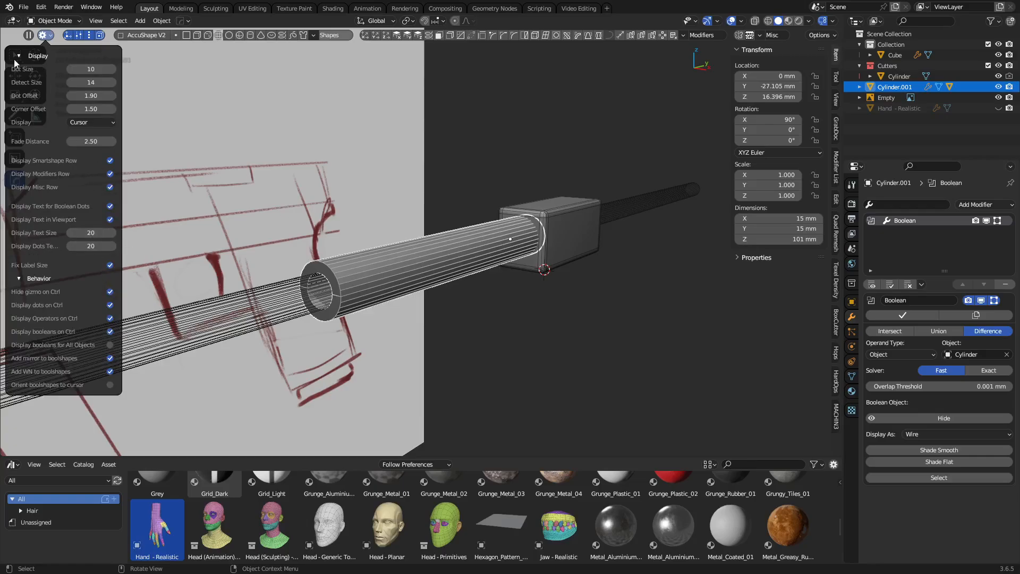
- Activate the BoxCutter tool and select all visible objects in the scene
{"action": "left_click", "coordinate": [15, 159]}
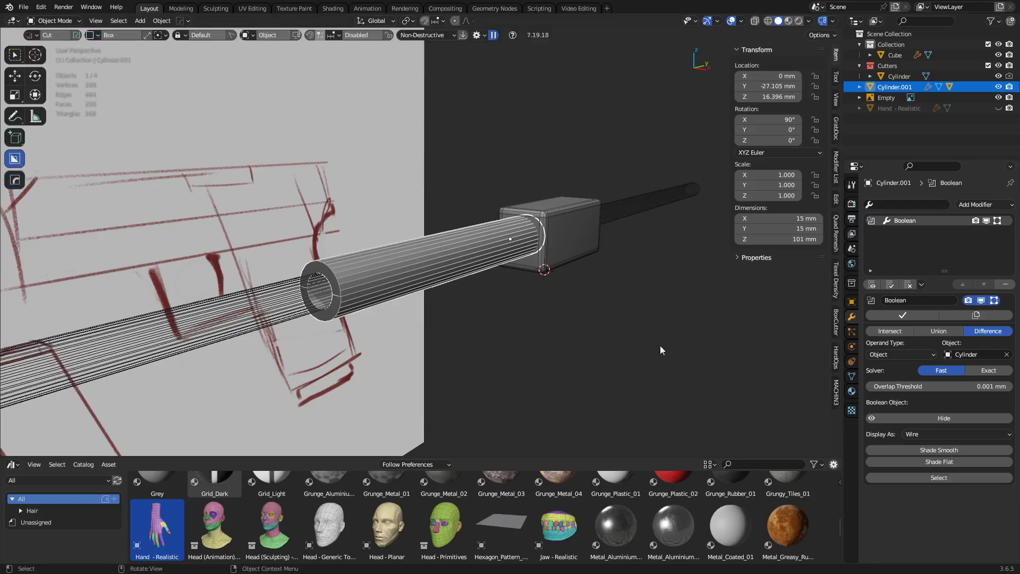
{"action": "key", "text": "KP_3"}
{"action": "scroll", "coordinate": [548, 305], "scroll_direction": "down", "scroll_amount": 2}
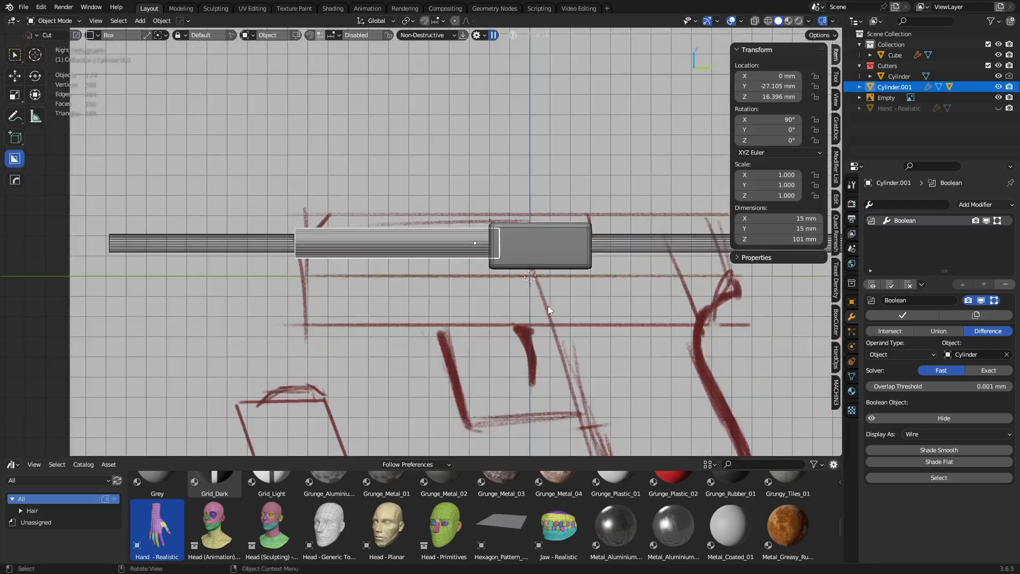
{"action": "middle_click_drag", "start_coordinate": [547, 305], "coordinate": [463, 274], "text": "shift"}
{"action": "scroll", "coordinate": [433, 245], "scroll_direction": "down", "scroll_amount": 3}
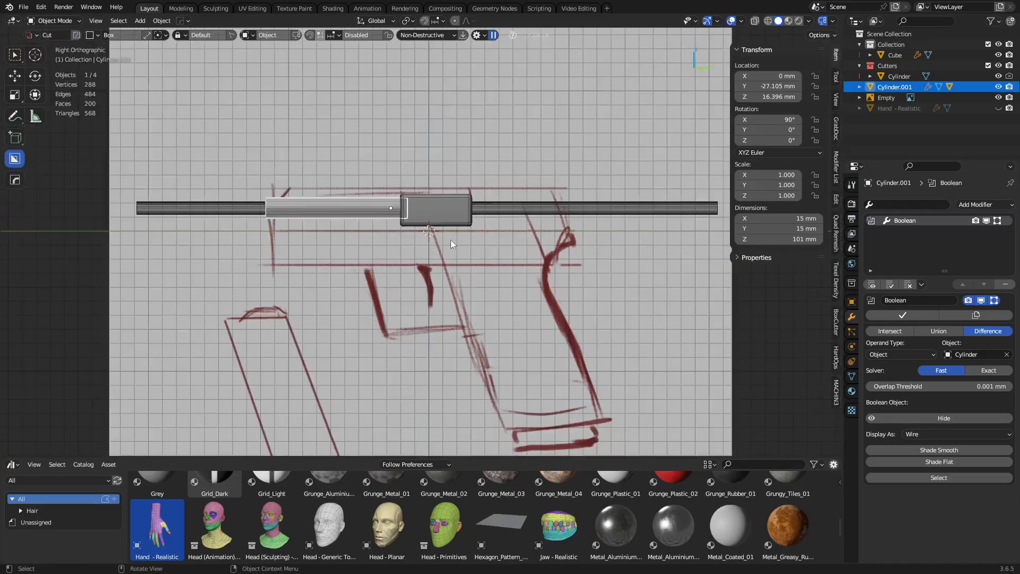
{"action": "key", "text": "a"}
{"action": "middle_click_drag", "start_coordinate": [378, 231], "coordinate": [535, 257]}
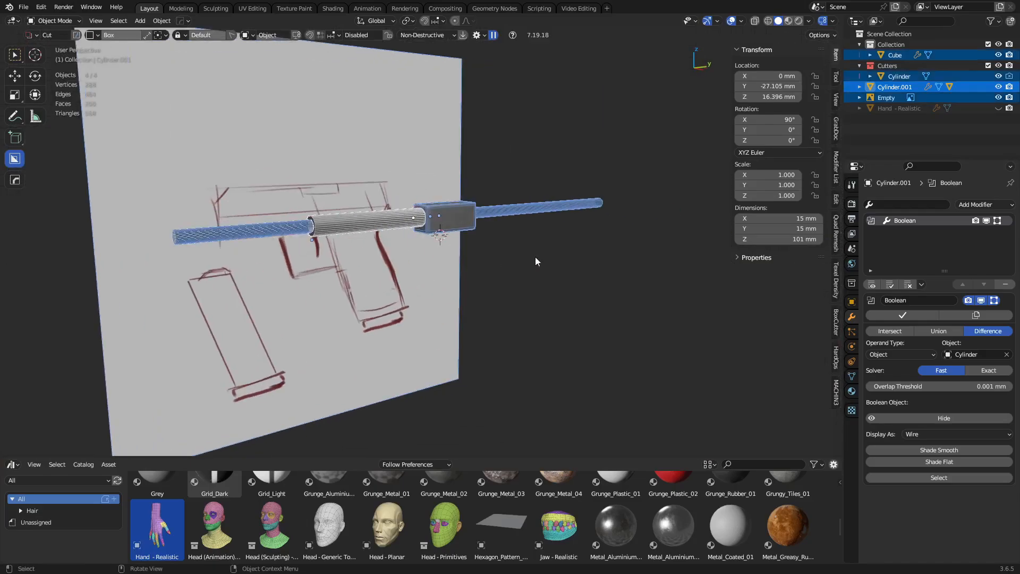
- Union the barrel into the chamber block with a non-destructive HardOps boolean
{"action": "key", "text": "alt+a"}
{"action": "scroll", "coordinate": [470, 238], "scroll_direction": "up", "scroll_amount": 4}
{"action": "middle_click_drag", "start_coordinate": [470, 238], "coordinate": [411, 228]}
{"action": "left_click", "coordinate": [412, 228]}
{"action": "left_click", "coordinate": [502, 218], "text": "shift"}
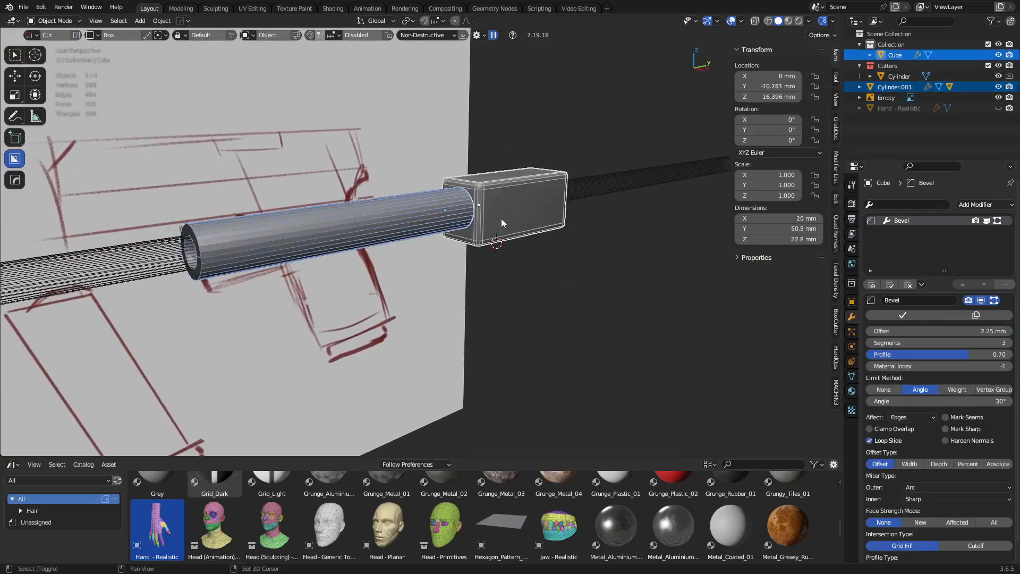
{"action": "key", "text": "ctrl+KP_Add"}
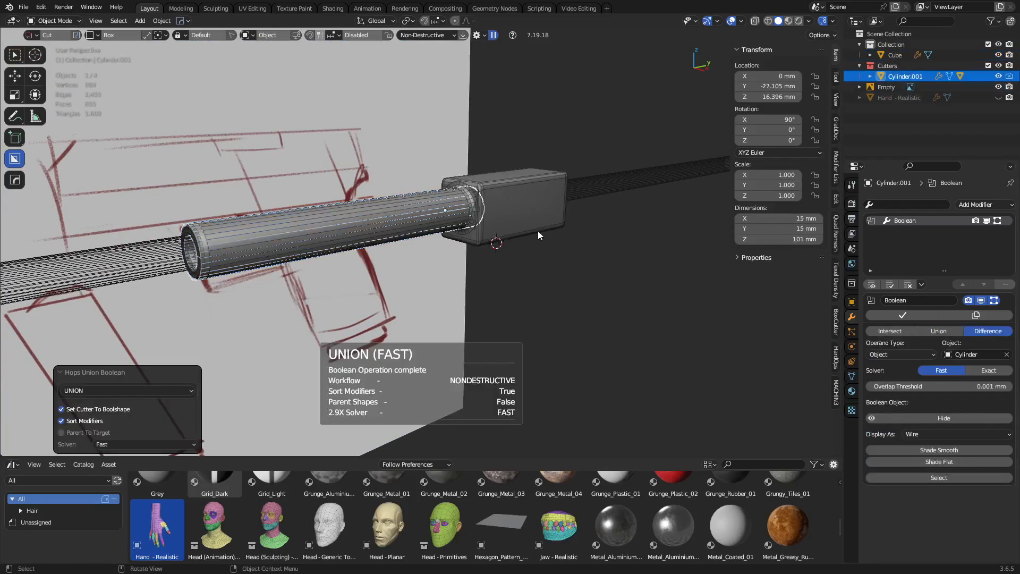
- Set the chamber block's Bevel modifier offset to 0.5 mm
{"action": "left_click", "coordinate": [518, 222]}
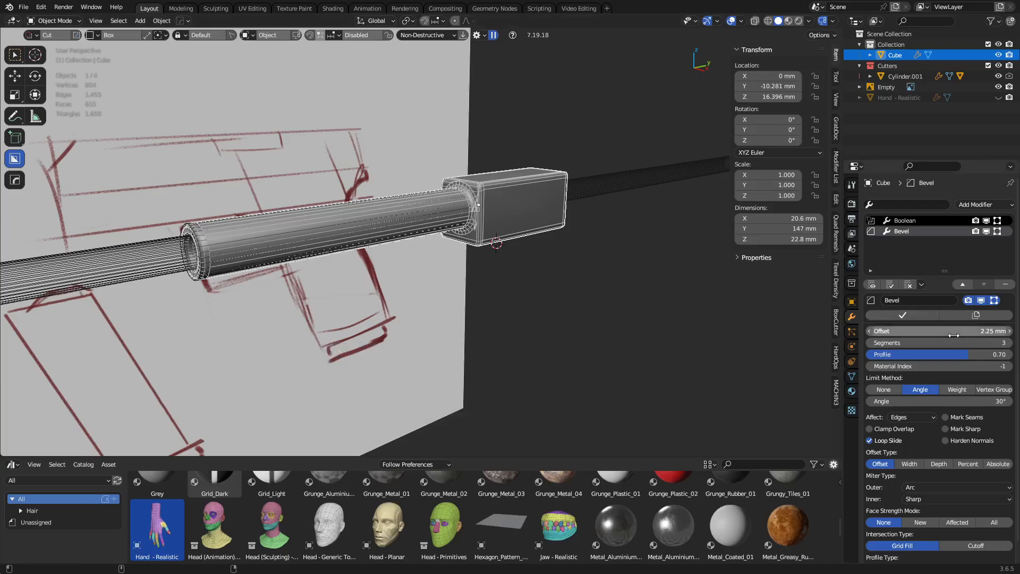
{"action": "left_click_drag", "start_coordinate": [954, 335], "coordinate": [931, 335]}
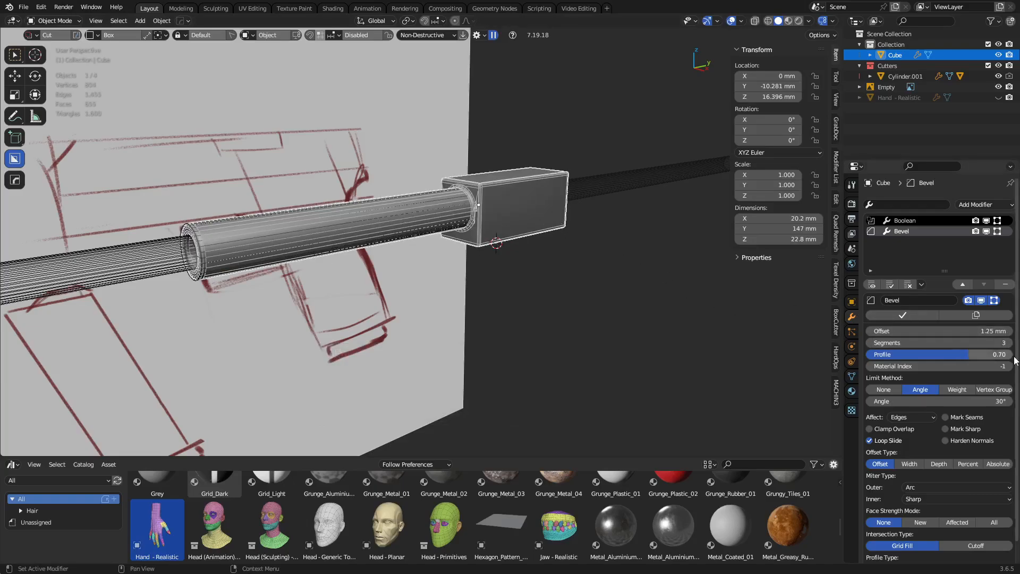
{"action": "left_click_drag", "start_coordinate": [975, 331], "coordinate": [952, 331]}
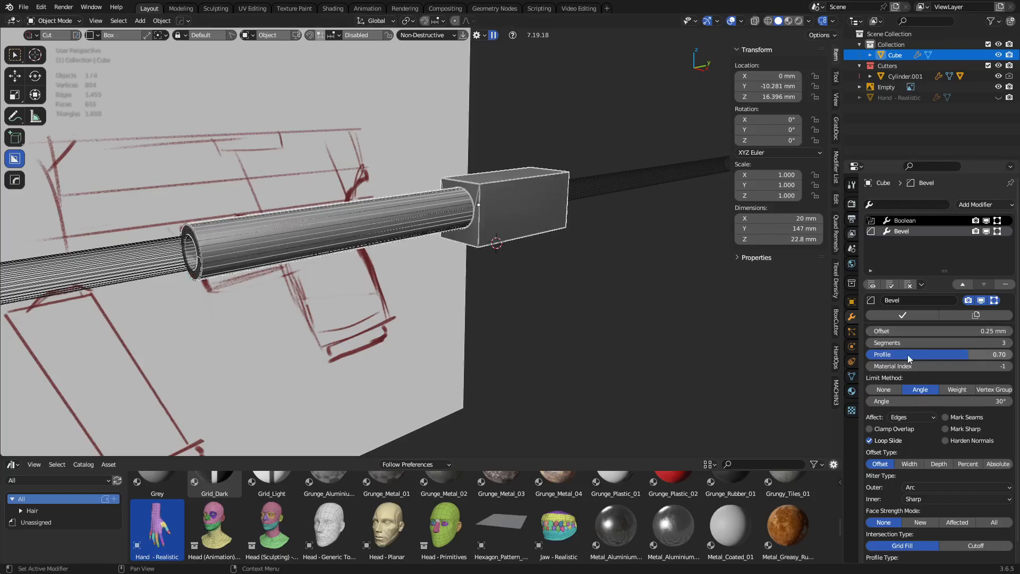
{"action": "left_click", "coordinate": [976, 331]}
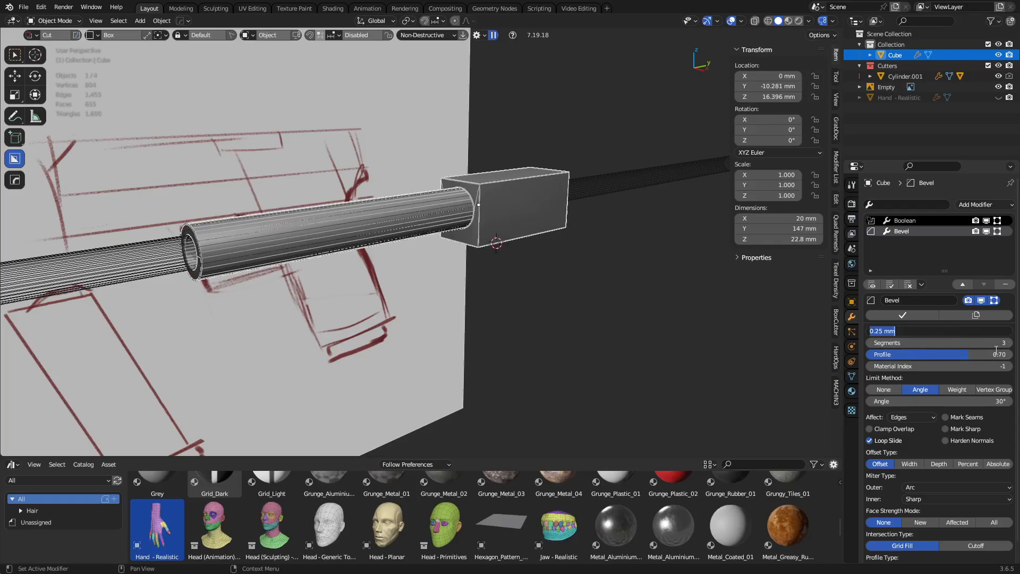
{"action": "type", "text": "0.5"}
{"action": "key", "text": "Return"}
{"action": "left_click", "coordinate": [560, 261]}
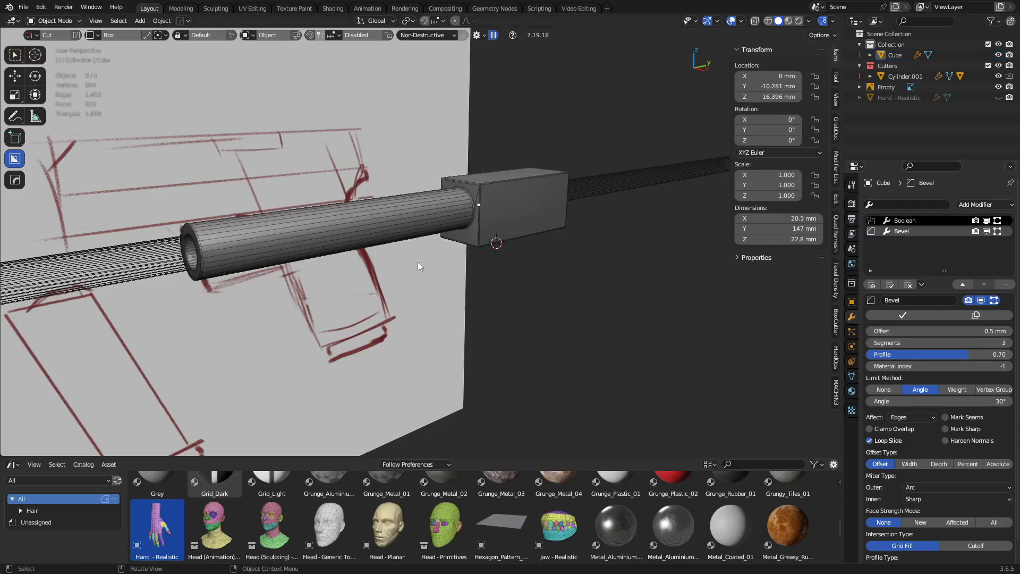
- Hide the 9 mm bore cutter and remove the Boolean modifier from the barrel cylinder
{"action": "left_click", "coordinate": [155, 266]}
{"action": "mouse_move", "coordinate": [387, 283]}
{"action": "middle_mouse_down"}
{"action": "mouse_move", "coordinate": [416, 278]}
{"action": "mouse_move", "coordinate": [257, 273]}
{"action": "mouse_move", "coordinate": [308, 271]}
{"action": "mouse_move", "coordinate": [310, 297]}
{"action": "mouse_move", "coordinate": [392, 297]}
{"action": "middle_mouse_up"}
{"action": "scroll", "coordinate": [310, 295], "scroll_direction": "up", "scroll_amount": 3}
{"action": "scroll", "coordinate": [392, 297], "scroll_direction": "down", "scroll_amount": 1}
{"action": "left_click", "coordinate": [443, 247]}
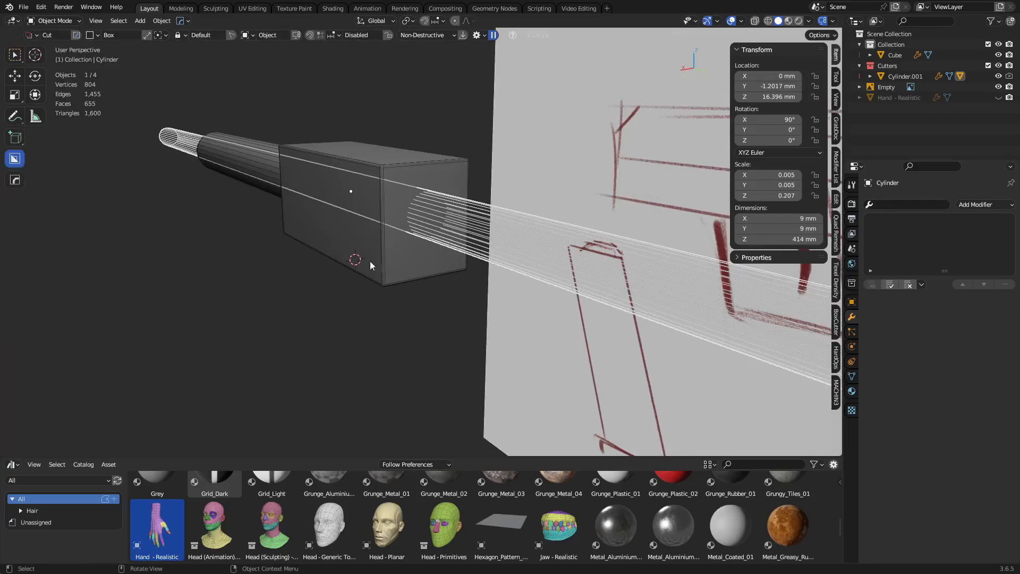
{"action": "left_click", "coordinate": [263, 181]}
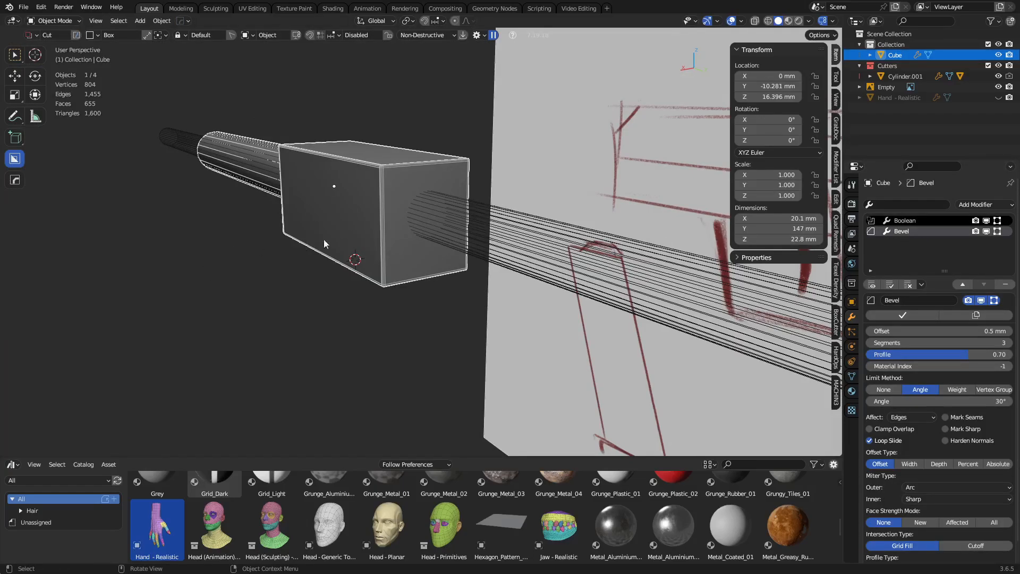
{"action": "key", "text": "ctrl+shift+q"}
{"action": "left_click", "coordinate": [358, 259]}
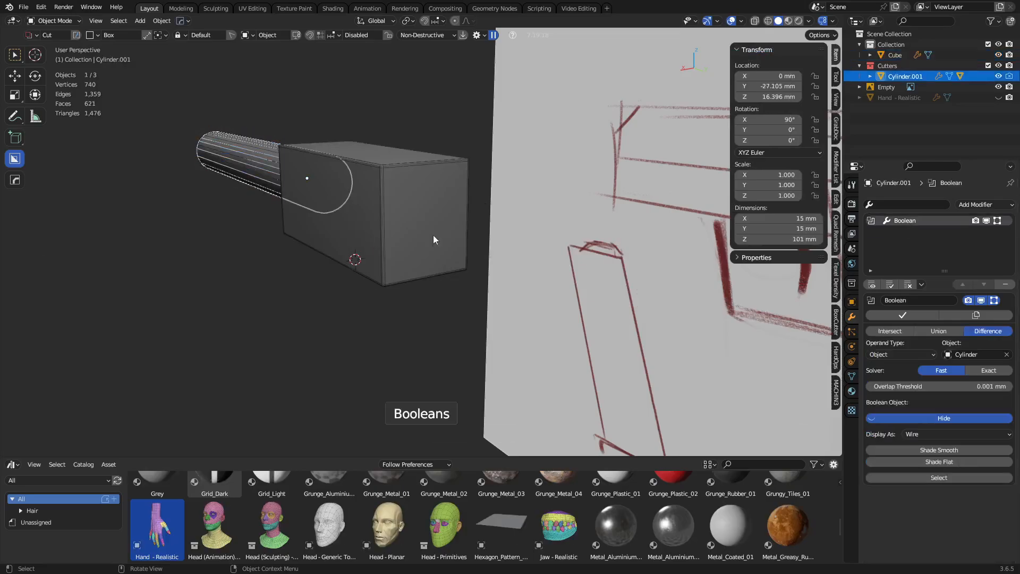
{"action": "left_click", "coordinate": [1005, 285]}
{"action": "left_click", "coordinate": [239, 194]}
{"action": "left_click", "coordinate": [390, 211]}
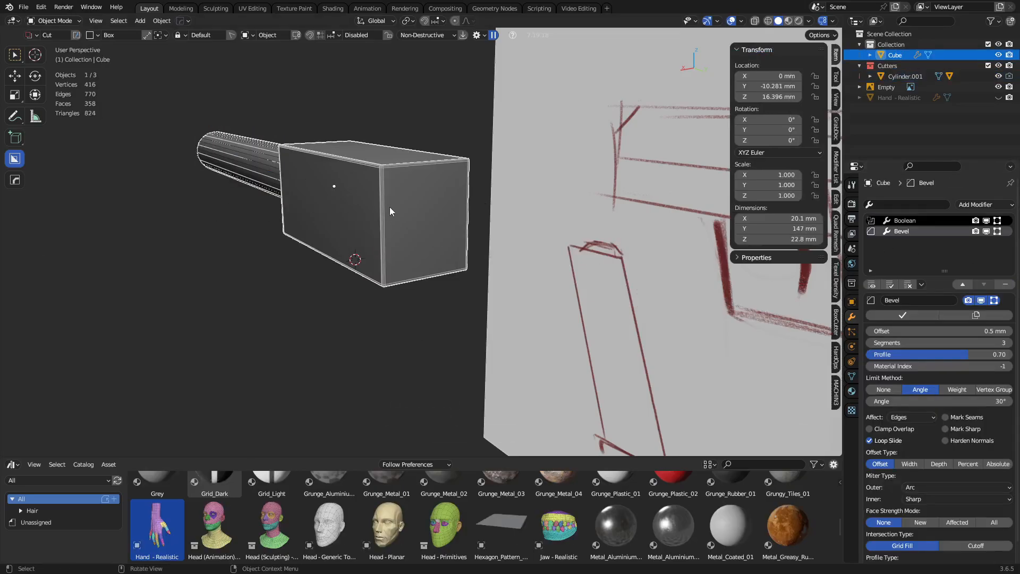
- Make the Hand - Realistic object visible in the scene
{"action": "left_click", "coordinate": [910, 98]}
{"action": "left_click", "coordinate": [998, 98]}
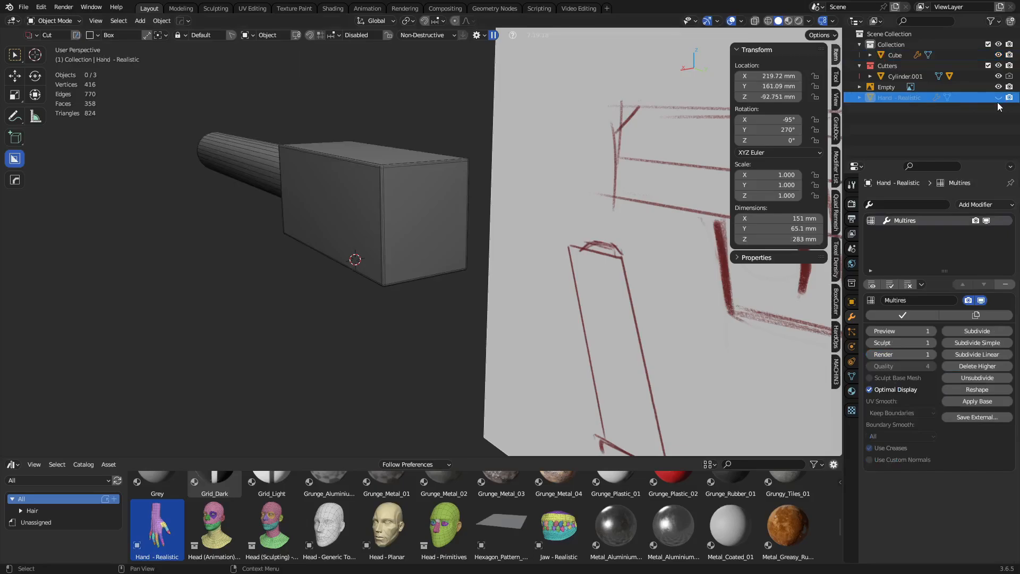
{"action": "left_click", "coordinate": [999, 98]}
{"action": "left_click", "coordinate": [999, 98]}
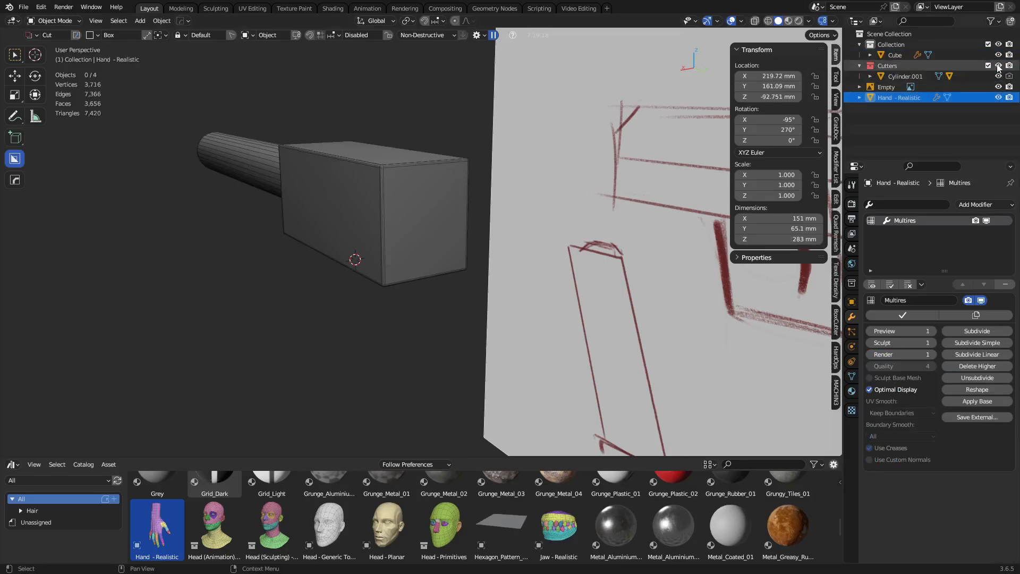
- Select the barrel cylinder and unhide the bore cutter running through it
{"action": "mouse_move", "coordinate": [381, 212]}
{"action": "middle_mouse_down"}
{"action": "mouse_move", "coordinate": [346, 242]}
{"action": "mouse_move", "coordinate": [556, 249]}
{"action": "mouse_move", "coordinate": [418, 216]}
{"action": "middle_mouse_up"}
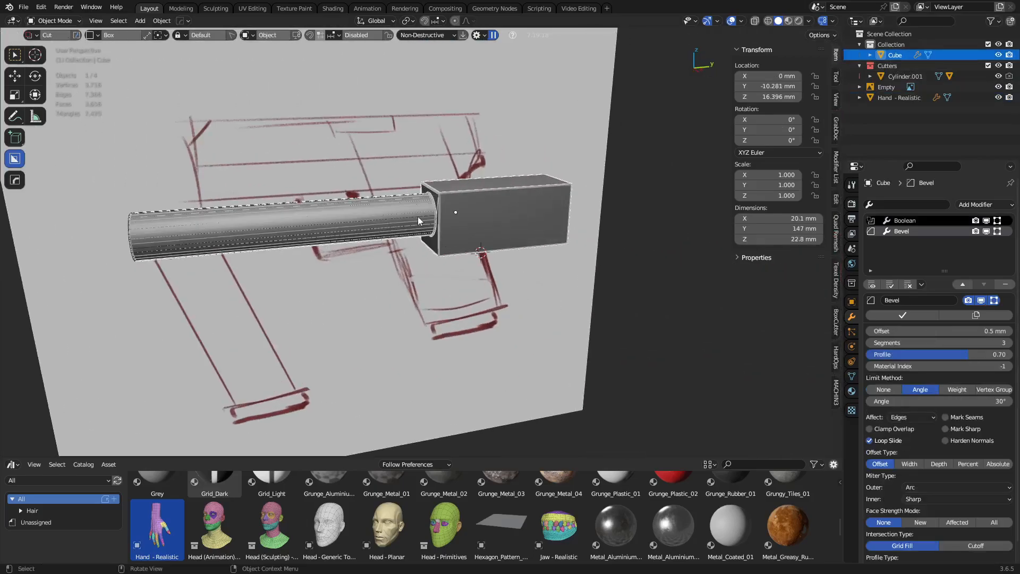
{"action": "left_click", "coordinate": [418, 215]}
{"action": "left_click", "coordinate": [418, 217]}
{"action": "left_click", "coordinate": [417, 217]}
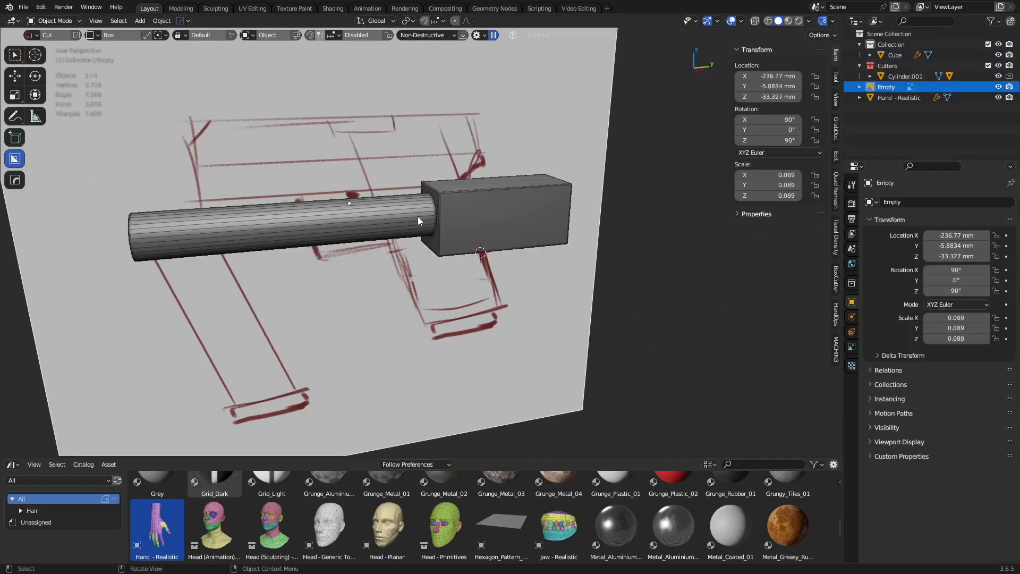
{"action": "left_click", "coordinate": [417, 217]}
{"action": "left_click", "coordinate": [418, 217]}
{"action": "left_click", "coordinate": [418, 216]}
{"action": "right_click", "coordinate": [417, 216]}
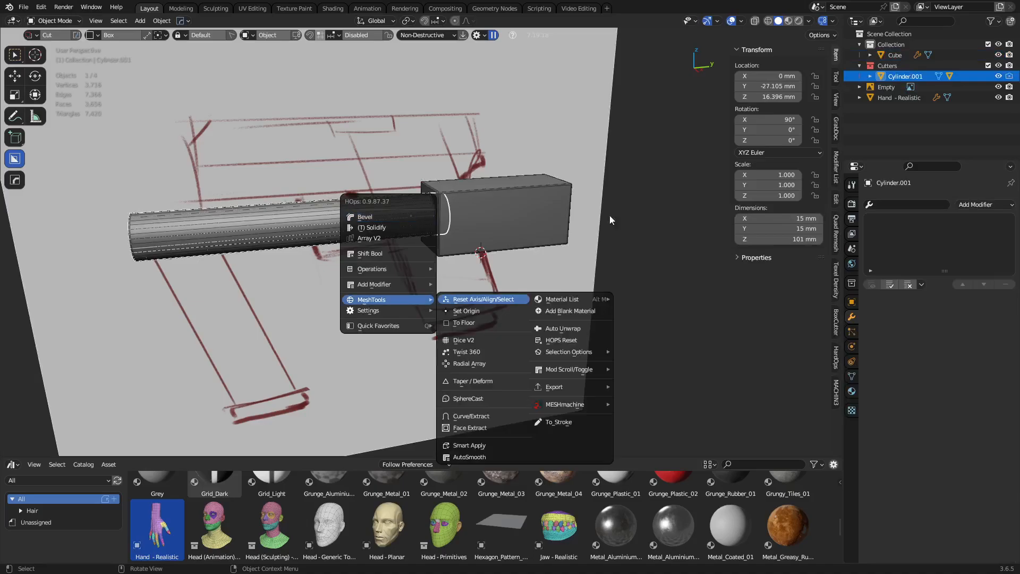
{"action": "middle_click_drag", "start_coordinate": [458, 262], "coordinate": [584, 263]}
{"action": "key", "text": "alt+h"}
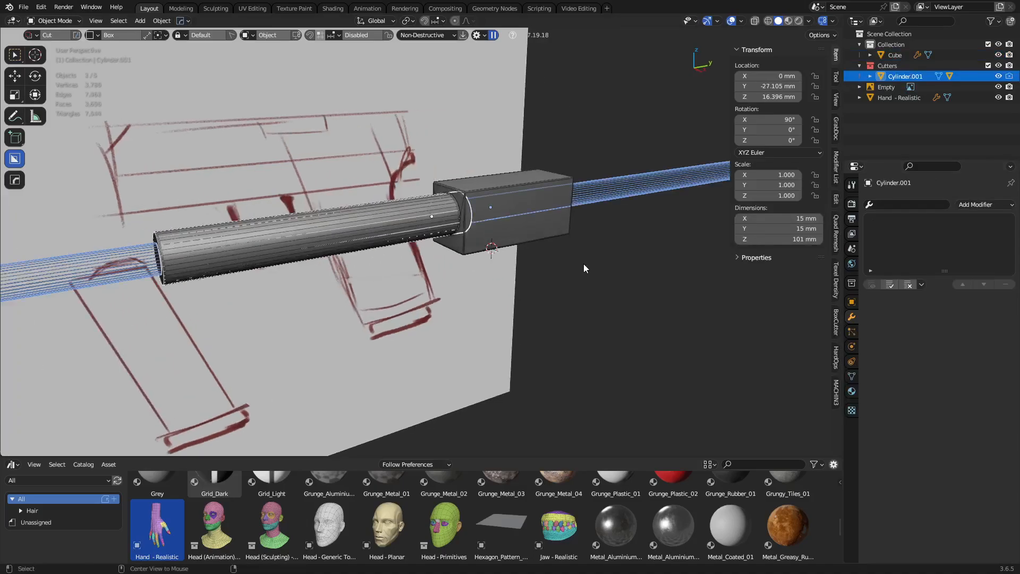
- Clear the bore cutter's parent while keeping its transformation
{"action": "left_click", "coordinate": [597, 199]}
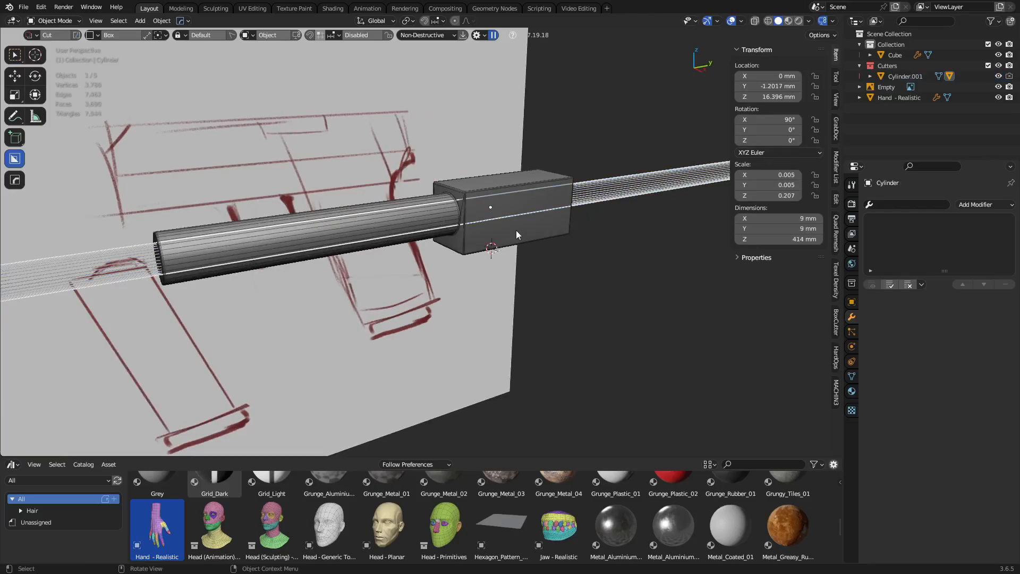
{"action": "key", "text": "alt+p"}
{"action": "left_click", "coordinate": [514, 244]}
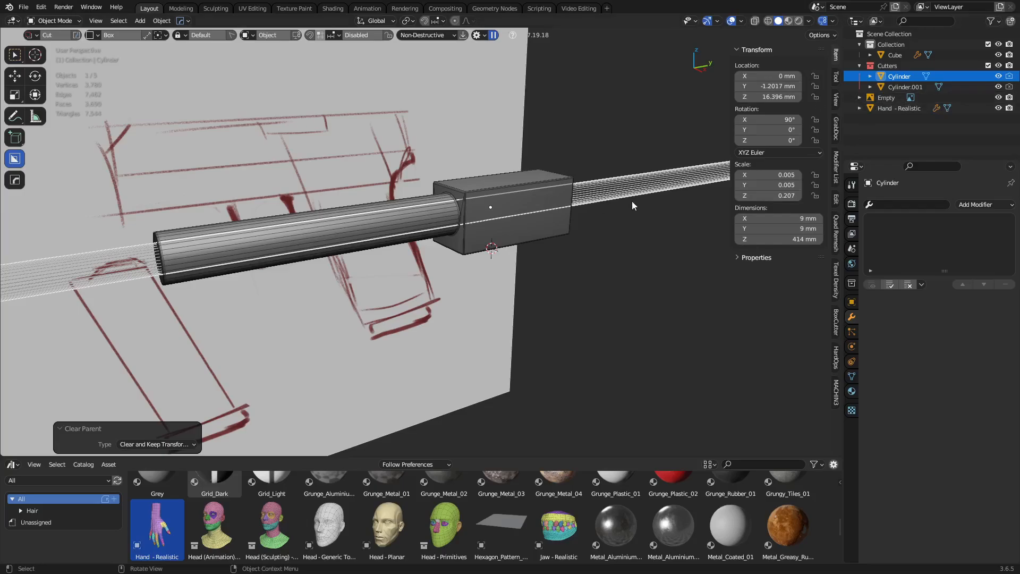
{"action": "key", "text": "ctrl+z"}
{"action": "left_click", "coordinate": [425, 222]}
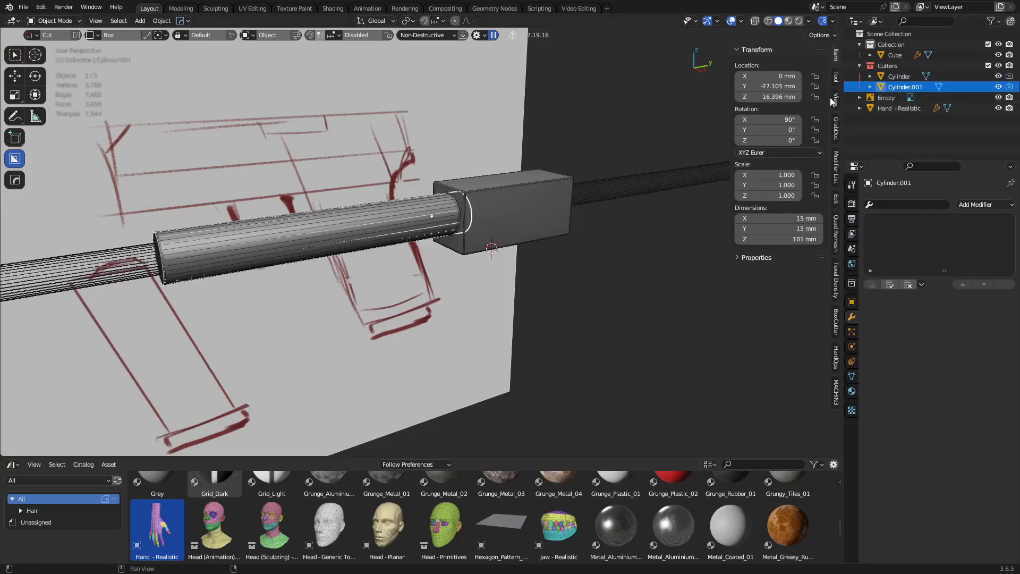
{"action": "left_click", "coordinate": [609, 190]}
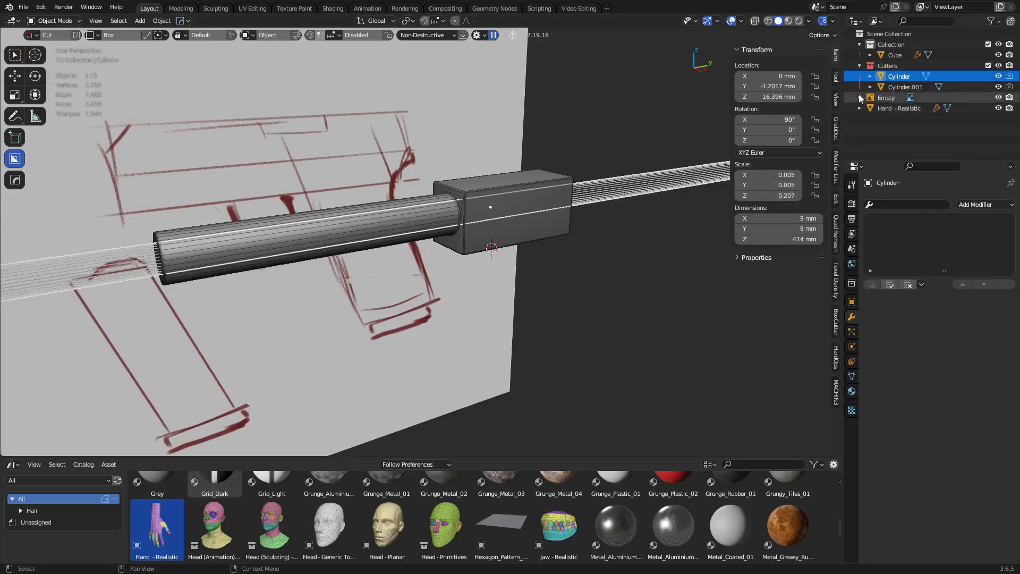
- Cut the bore through the joined barrel and chamber block with a HardOps Difference boolean using the 9 mm cylinder
{"action": "left_click", "coordinate": [424, 235]}
{"action": "left_click", "coordinate": [571, 212]}
{"action": "left_click", "coordinate": [518, 222], "text": "shift"}
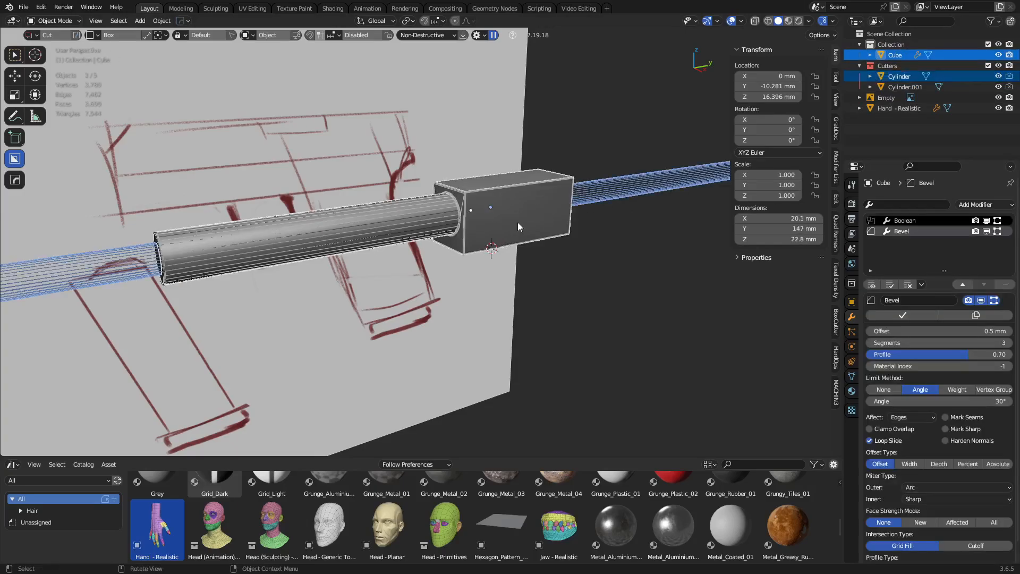
{"action": "key", "text": "ctrl+KP_Subtract"}
- Turn off Loop Slide in the chamber block's Bevel modifier
{"action": "scroll", "coordinate": [502, 214], "scroll_direction": "up", "scroll_amount": 10}
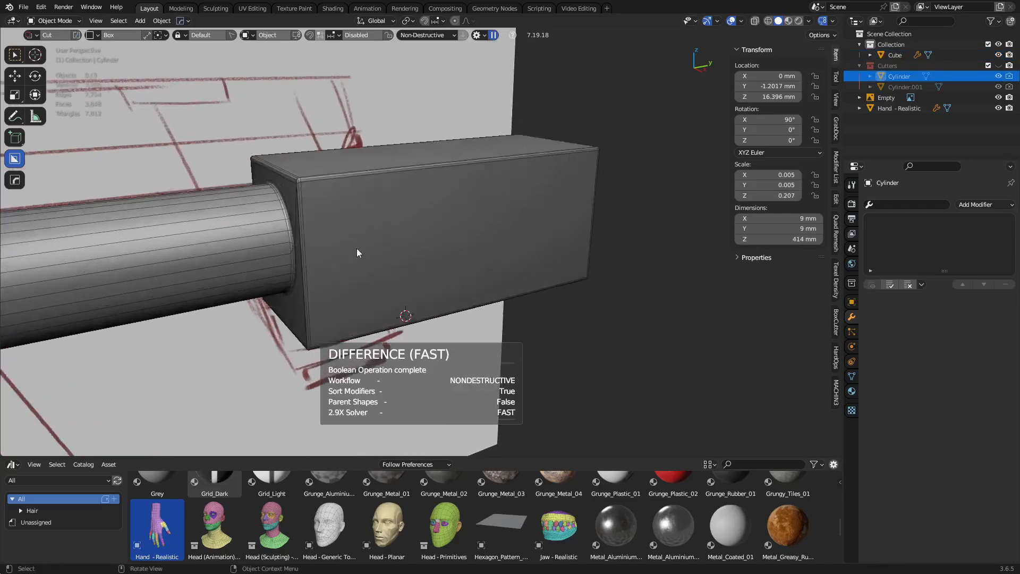
{"action": "scroll", "coordinate": [396, 250], "scroll_direction": "up", "scroll_amount": 3}
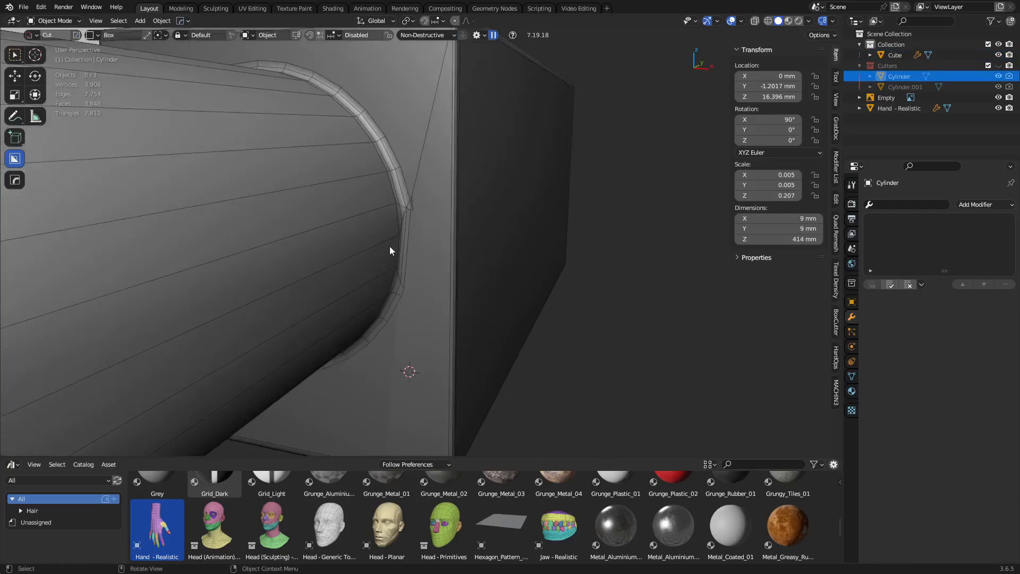
{"action": "left_click", "coordinate": [390, 247]}
{"action": "key", "text": "ctrl+Tab"}
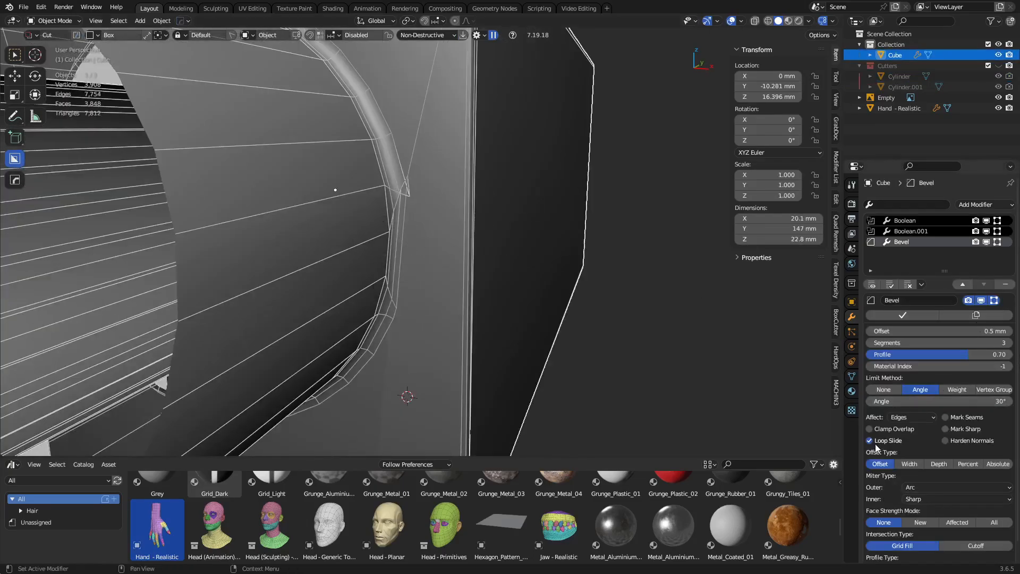
{"action": "left_click", "coordinate": [875, 441]}
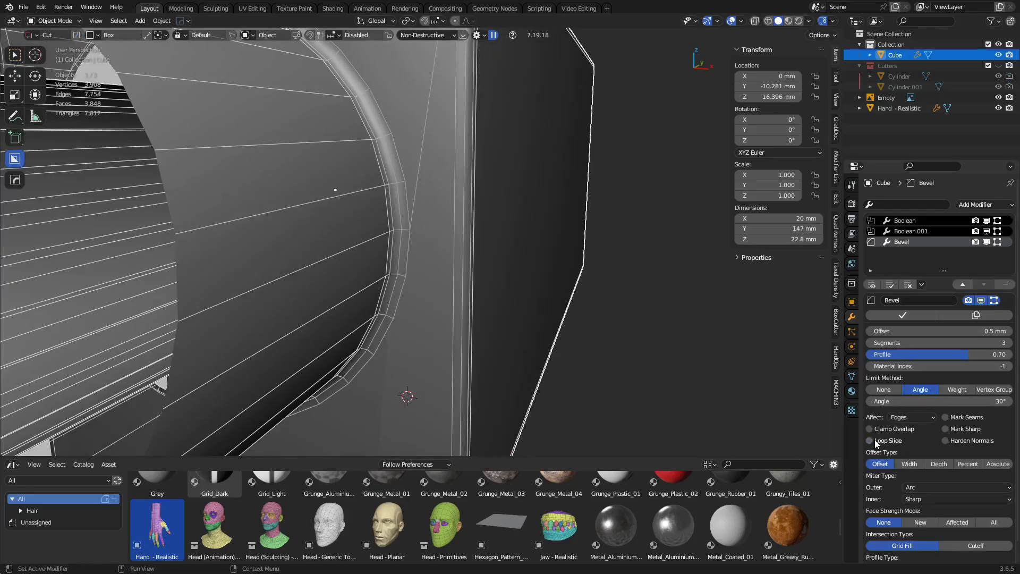
- Examine the chamber block from the side and cycle through its boolean cutters
{"action": "scroll", "coordinate": [514, 289], "scroll_direction": "down", "scroll_amount": 5}
{"action": "middle_click_drag", "start_coordinate": [513, 289], "coordinate": [360, 290]}
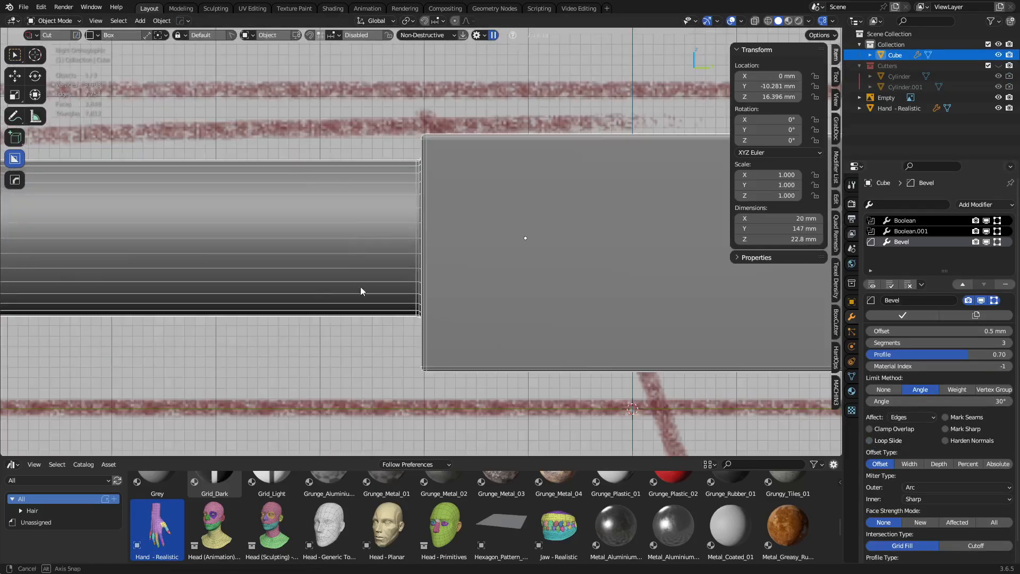
{"action": "scroll", "coordinate": [518, 285], "scroll_direction": "down", "scroll_amount": 3}
{"action": "middle_click_drag", "start_coordinate": [590, 294], "coordinate": [426, 274], "text": "shift"}
{"action": "key", "text": "q"}
{"action": "left_click", "coordinate": [426, 275]}
{"action": "scroll", "coordinate": [430, 274], "scroll_direction": "up", "scroll_amount": 1}
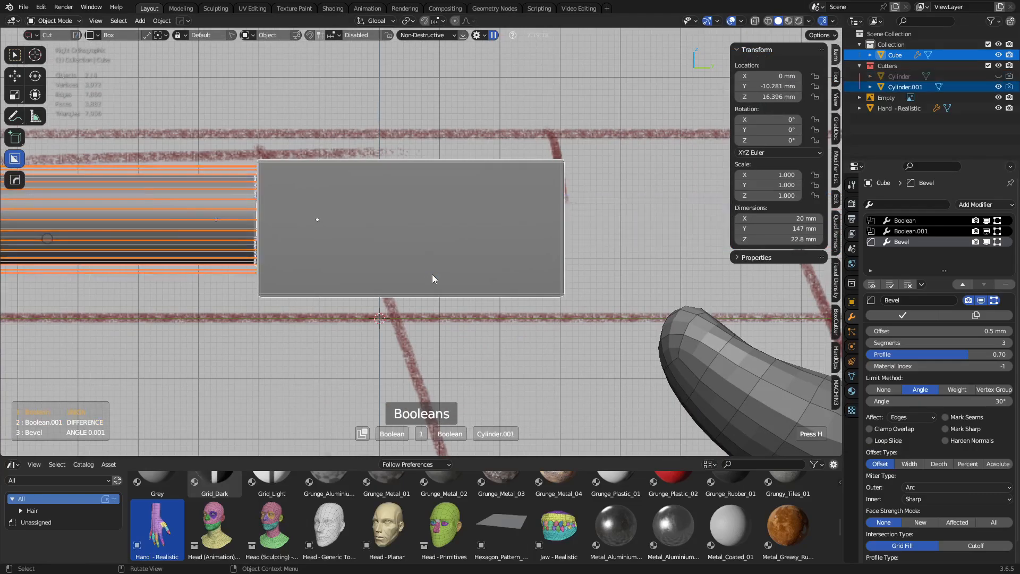
{"action": "left_click", "coordinate": [432, 274]}
{"action": "middle_click_drag", "start_coordinate": [492, 283], "coordinate": [523, 296], "text": "shift"}
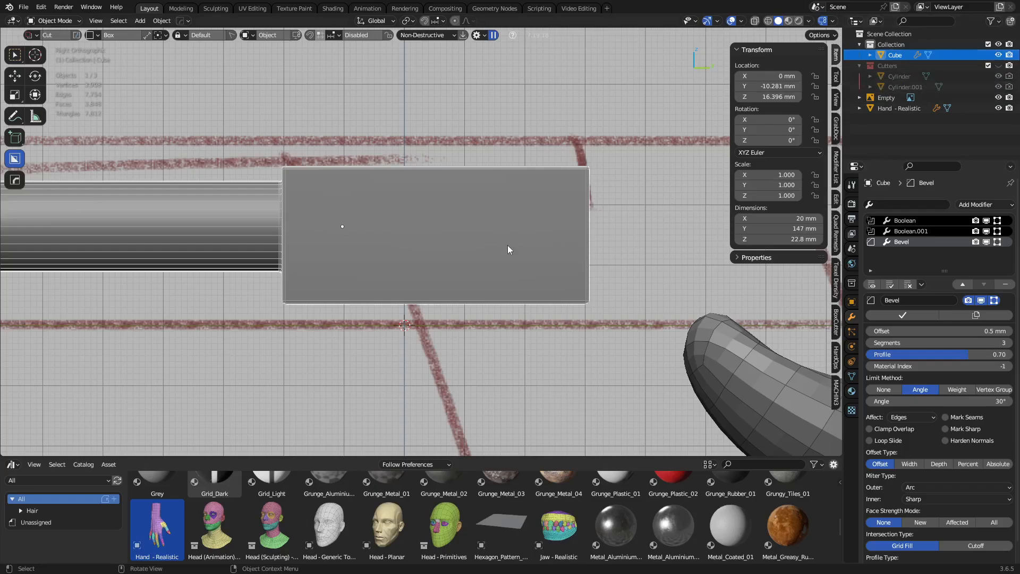
- Add a centred lengthwise loop cut around the chamber block's sides and turn Loop Slide back on in its bevel
{"action": "key", "text": "Tab"}
{"action": "left_click", "coordinate": [569, 264]}
{"action": "key", "text": "a"}
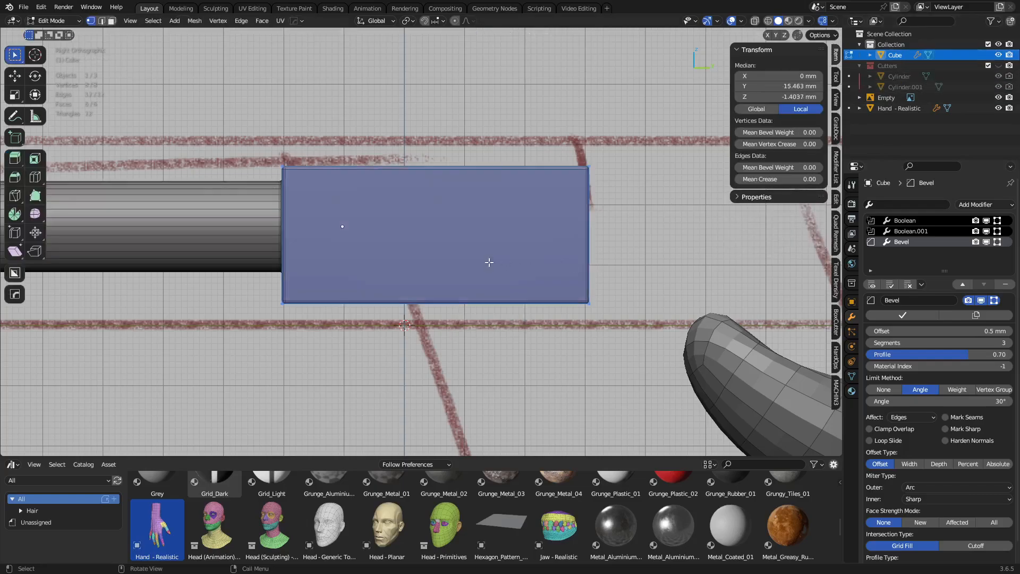
{"action": "left_click", "coordinate": [585, 238]}
{"action": "right_click", "coordinate": [585, 239]}
{"action": "key", "text": "Tab"}
{"action": "left_click", "coordinate": [498, 241]}
{"action": "middle_click_drag", "start_coordinate": [380, 257], "coordinate": [576, 260]}
{"action": "scroll", "coordinate": [336, 223], "scroll_direction": "up", "scroll_amount": 5}
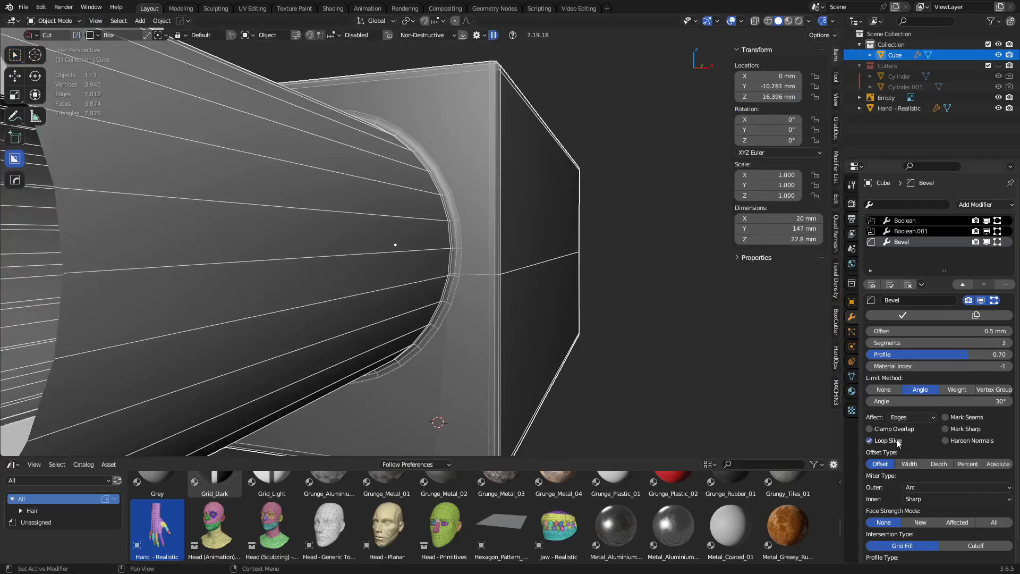
- Examine the new edge loop and the bevel at the barrel joint in both Edit Mode and Object Mode
{"action": "middle_click_drag", "start_coordinate": [592, 281], "coordinate": [388, 268]}
{"action": "key", "text": "ctrl+Tab"}
{"action": "left_click", "coordinate": [425, 268]}
{"action": "key", "text": "ctrl+Tab"}
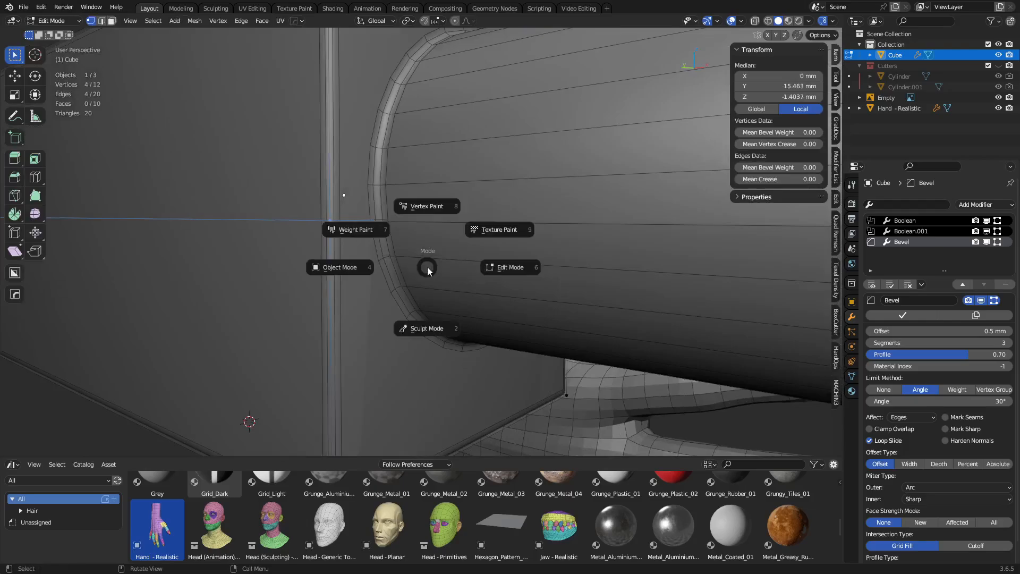
{"action": "key", "text": "ctrl+Tab"}
{"action": "left_click", "coordinate": [372, 271]}
{"action": "key", "text": "ctrl+Tab"}
{"action": "left_click", "coordinate": [314, 271]}
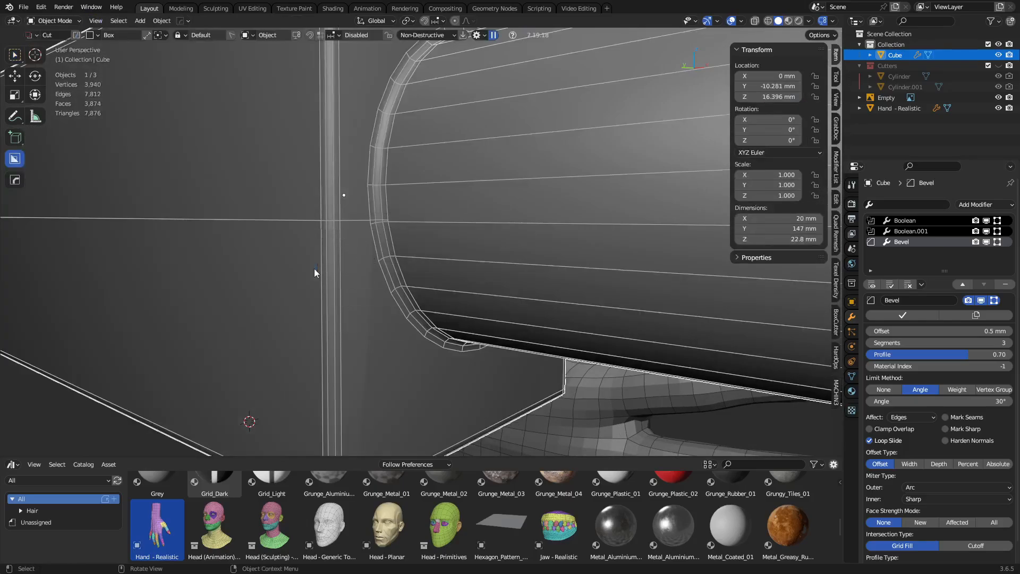
- Try a single-segment bevel about 2.4 mm wide on the chamber block's upper front edge, then undo it
{"action": "mouse_move", "coordinate": [314, 271]}
{"action": "middle_mouse_down"}
{"action": "mouse_move", "coordinate": [514, 237]}
{"action": "mouse_move", "coordinate": [368, 267]}
{"action": "mouse_move", "coordinate": [502, 237]}
{"action": "mouse_move", "coordinate": [429, 227]}
{"action": "middle_mouse_up"}
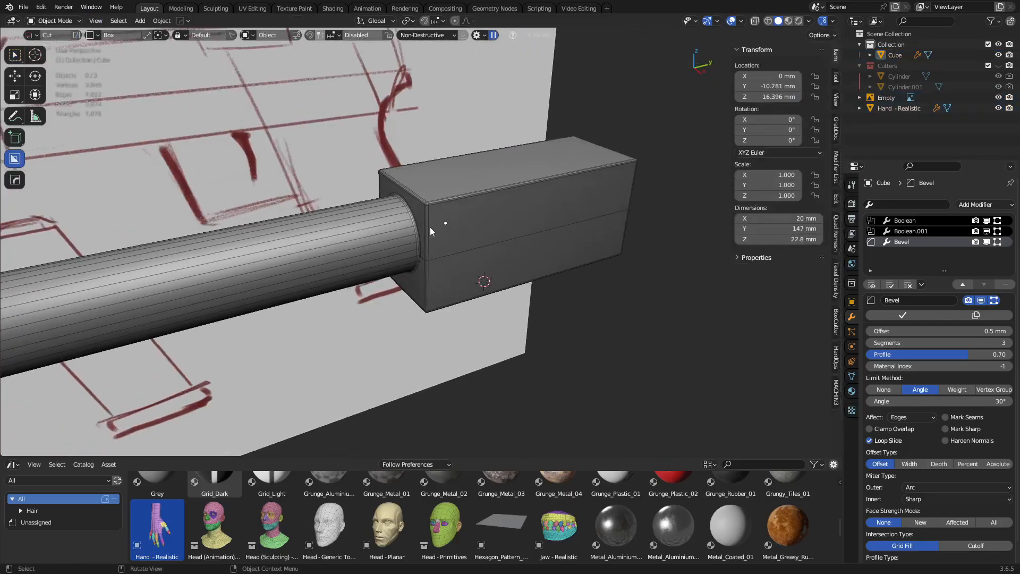
{"action": "key", "text": "Tab"}
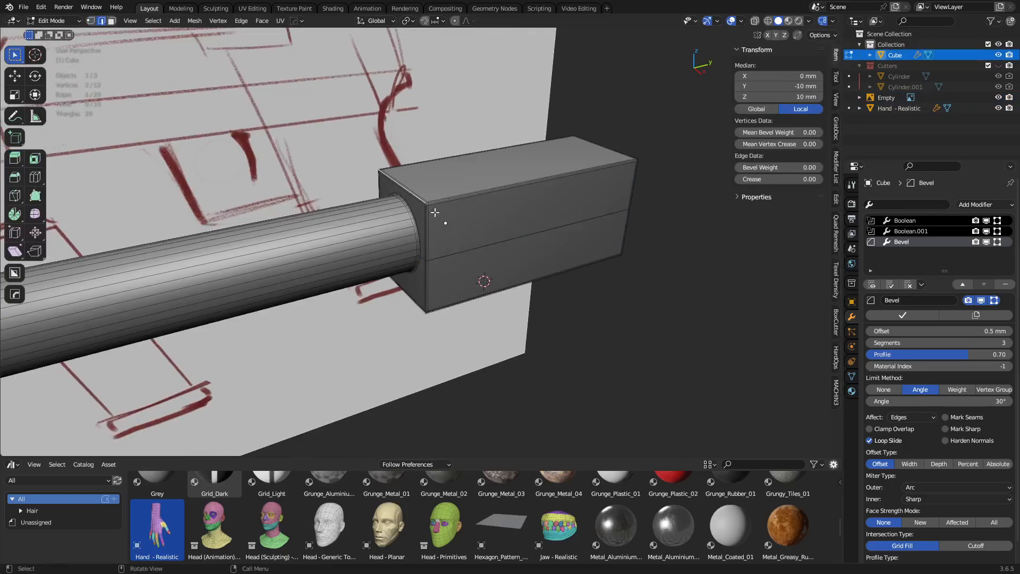
{"action": "key", "text": "ctrl+b"}
{"action": "left_click", "coordinate": [534, 245]}
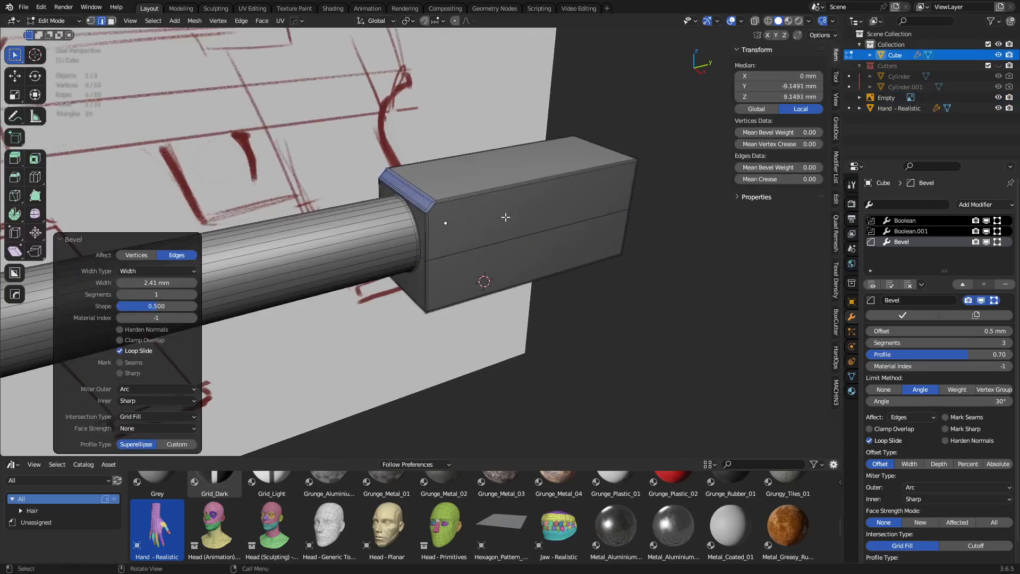
{"action": "key", "text": "ctrl+z"}
- Bevel the chamber block's four outer lengthwise edges about 4 mm wide with one segment and return to Object Mode
{"action": "middle_click_drag", "start_coordinate": [501, 287], "coordinate": [526, 317]}
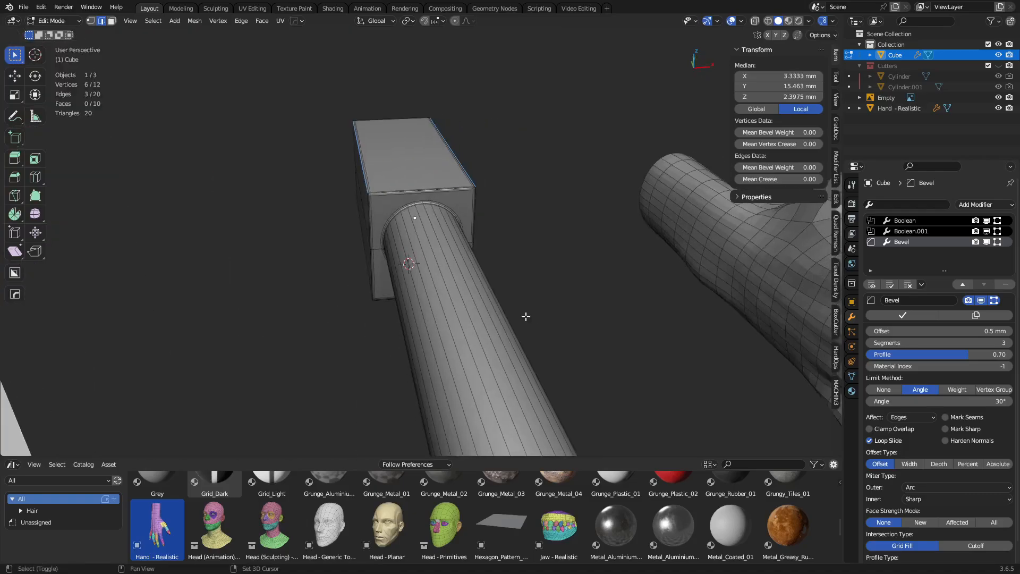
{"action": "middle_click_drag", "start_coordinate": [367, 281], "coordinate": [353, 273]}
{"action": "key", "text": "ctrl+b"}
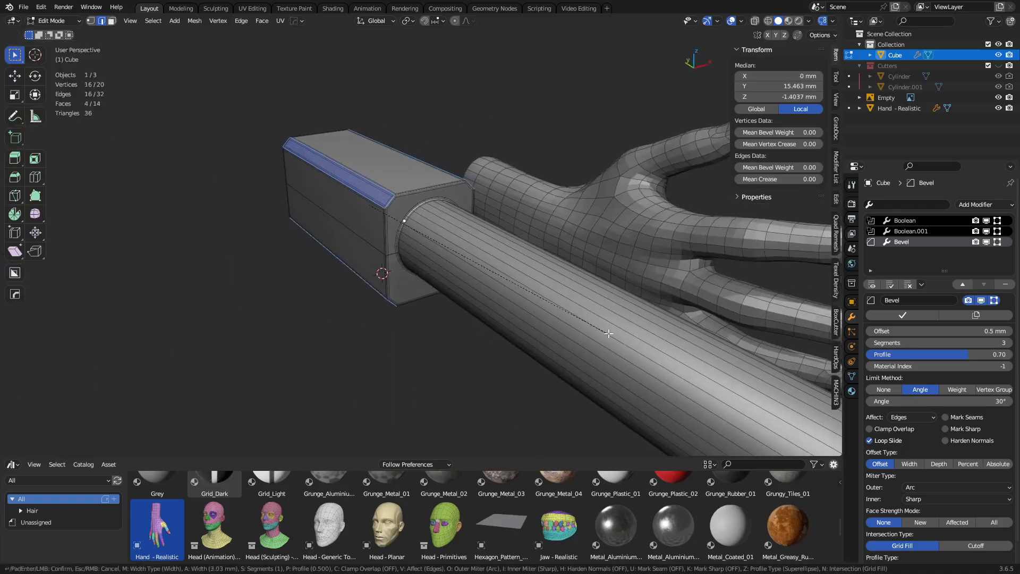
{"action": "left_click", "coordinate": [621, 336]}
{"action": "key", "text": "Tab"}
{"action": "key", "text": "alt+a"}
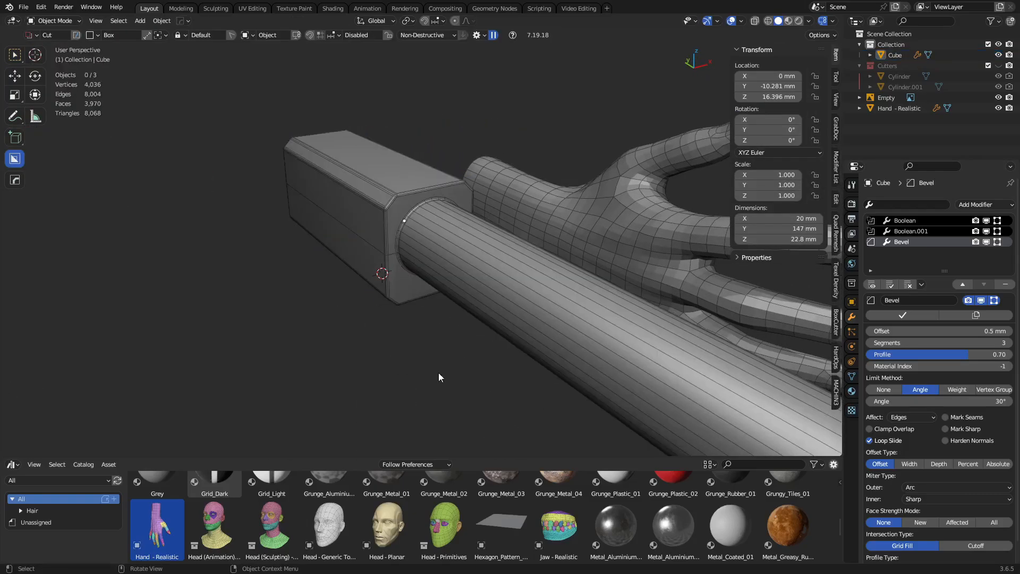
- Add a plane at the world origin in side view and rotate its mesh 90° about the Y axis
{"action": "middle_click_drag", "start_coordinate": [439, 372], "coordinate": [207, 298]}
{"action": "scroll", "coordinate": [404, 292], "scroll_direction": "down", "scroll_amount": 6}
{"action": "middle_click_drag", "start_coordinate": [472, 290], "coordinate": [458, 252], "text": "shift"}
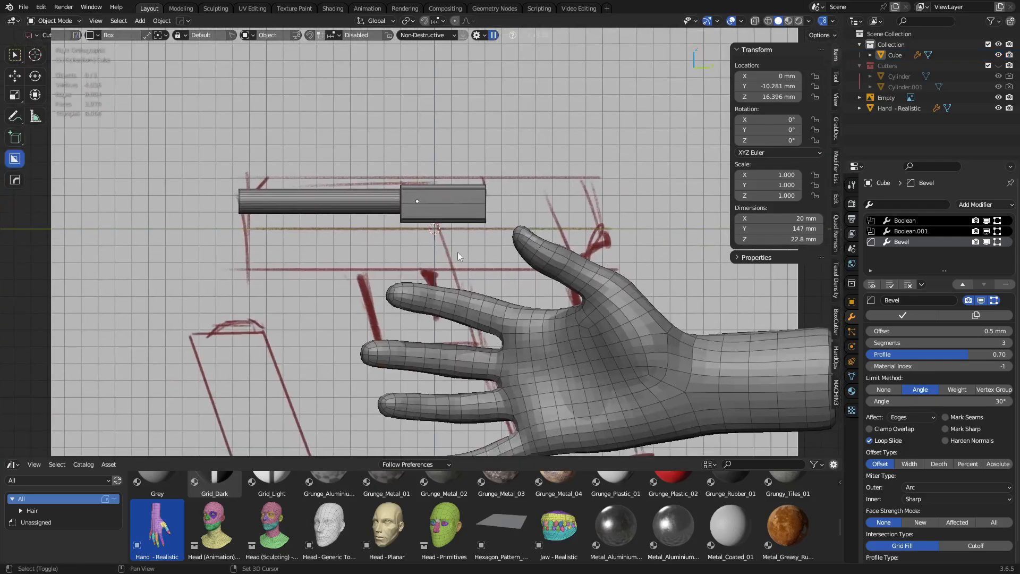
{"action": "key", "text": "shift+a"}
{"action": "mouse_move", "coordinate": [445, 216]}
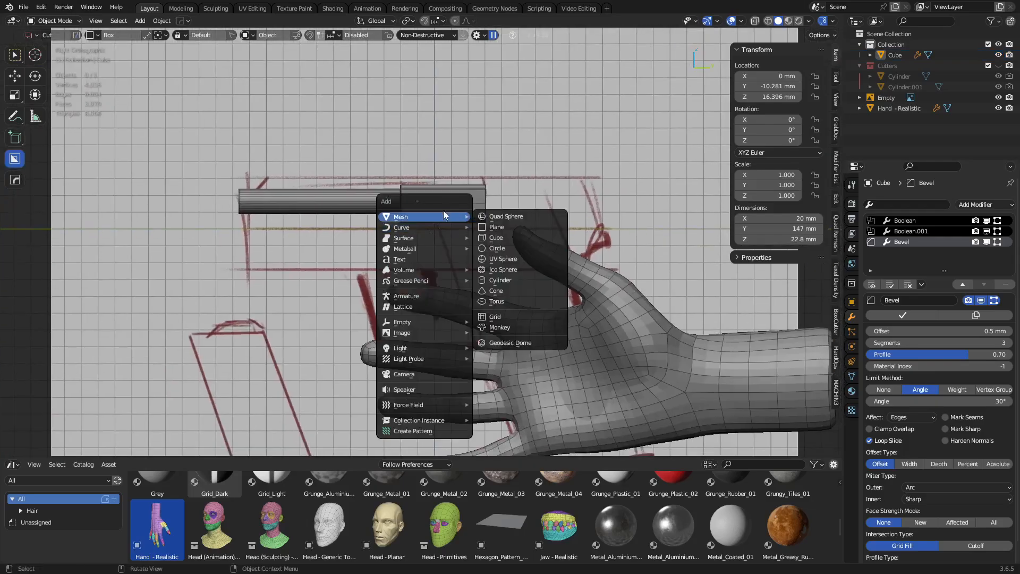
{"action": "left_click", "coordinate": [499, 227]}
{"action": "key", "text": "ctrl+Tab"}
{"action": "left_click", "coordinate": [495, 223]}
{"action": "type", "text": "r"}
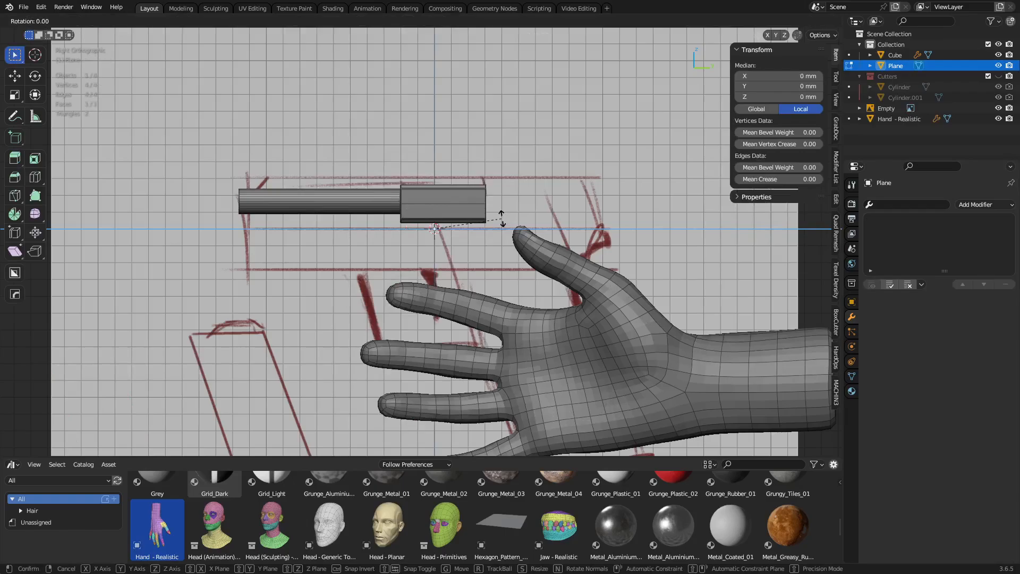
{"action": "type", "text": "y90"}
{"action": "left_click", "coordinate": [503, 218]}
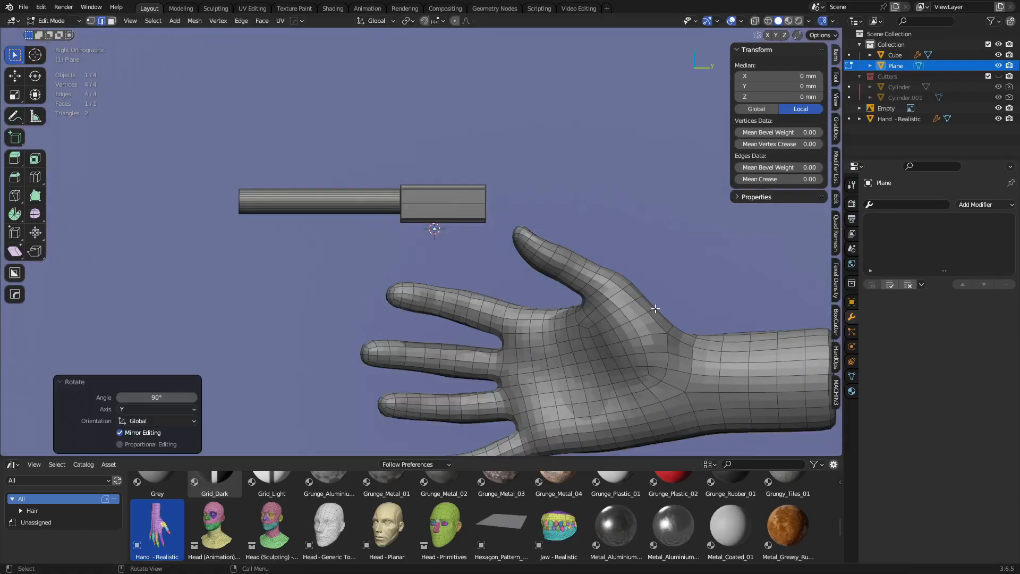
- Scale the plane down to a small square around the origin and switch to X-ray vertex selection
{"action": "key", "text": "s"}
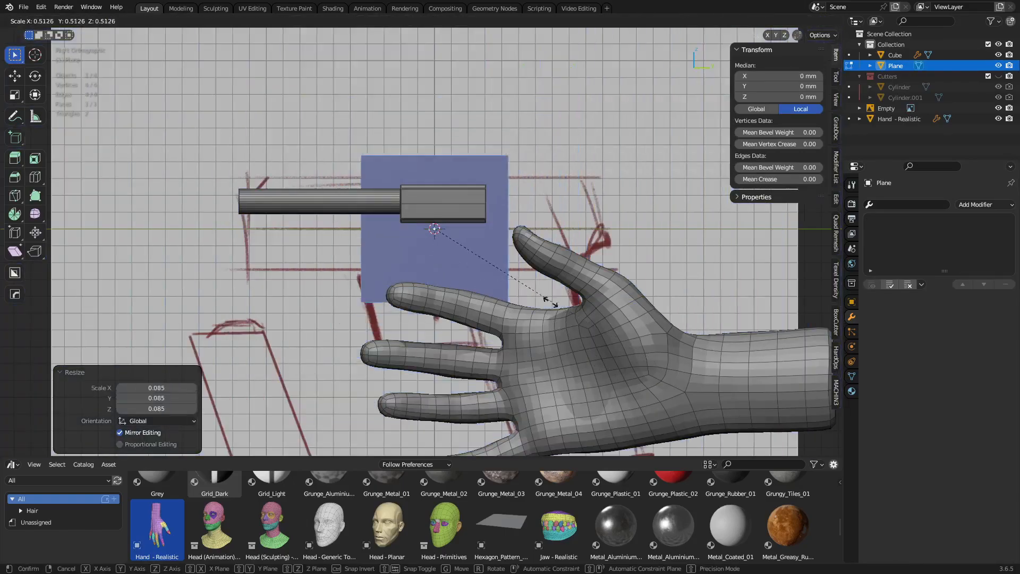
{"action": "left_click", "coordinate": [471, 254]}
{"action": "scroll", "coordinate": [471, 253], "scroll_direction": "up", "scroll_amount": 3}
{"action": "key", "text": "z"}
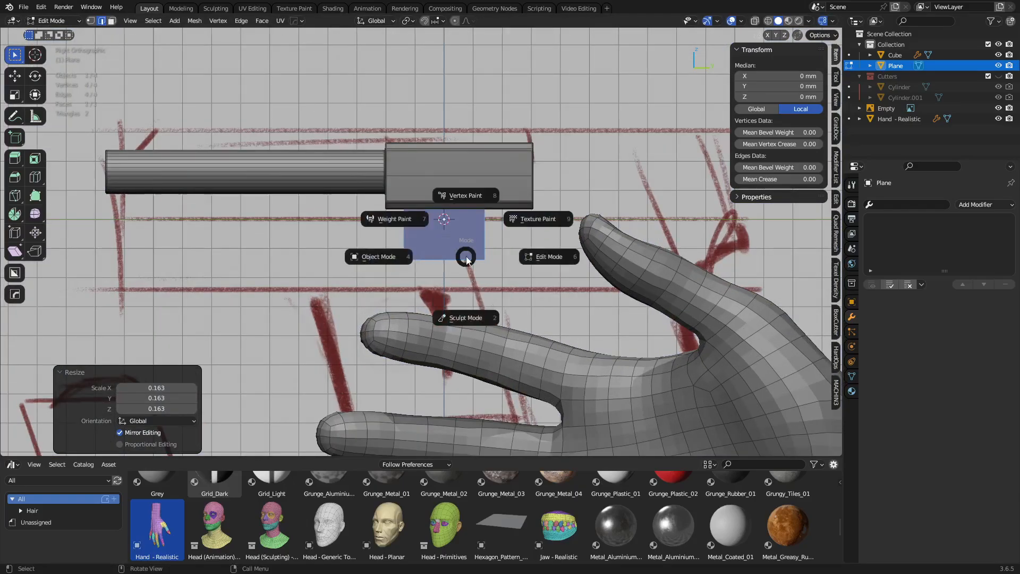
{"action": "left_click", "coordinate": [459, 251]}
{"action": "middle_click_drag", "start_coordinate": [459, 250], "coordinate": [455, 298], "text": "shift"}
{"action": "key", "text": "1"}
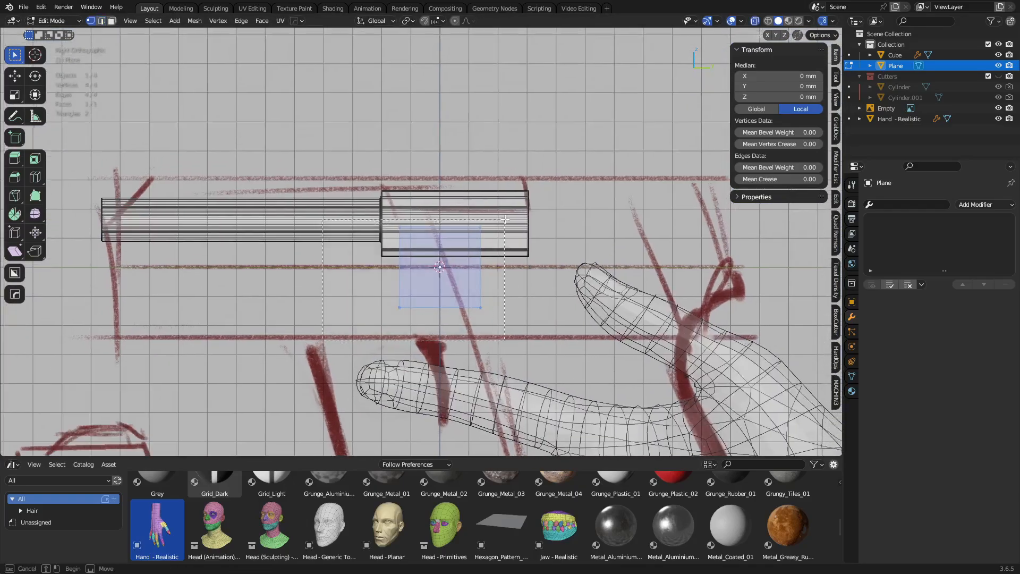
- Move the plane's upper and lower edges along Z onto the sketched slide's top line and middle line
{"action": "key", "text": "g"}
{"action": "key", "text": "z"}
{"action": "left_click_drag", "start_coordinate": [505, 219], "coordinate": [478, 239]}
{"action": "left_click", "coordinate": [511, 145]}
{"action": "key", "text": "g"}
{"action": "key", "text": "z"}
{"action": "left_click", "coordinate": [501, 288]}
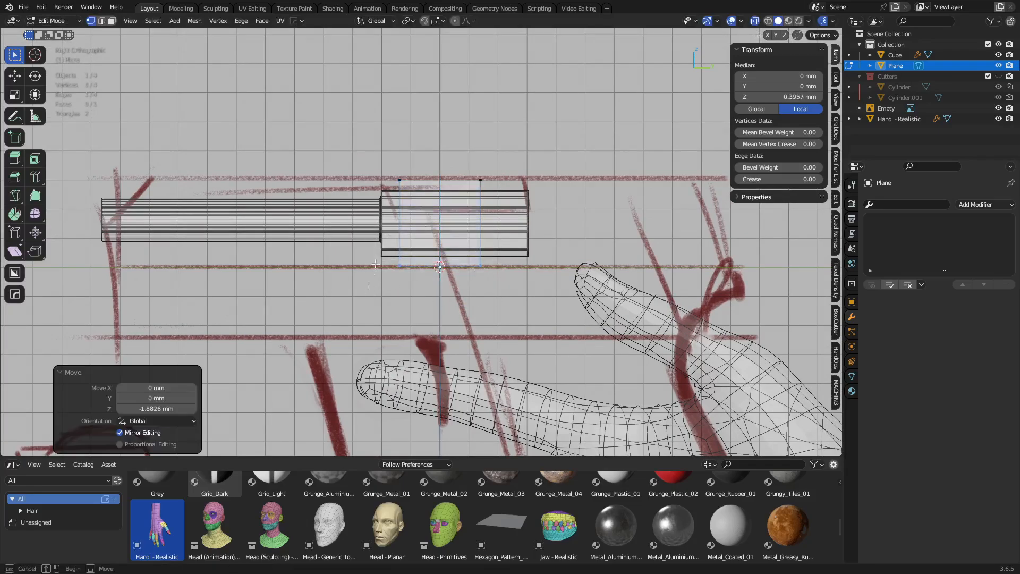
- Move the plane's front edge about 85 mm along negative Y to where the sketched muzzle slant begins
{"action": "left_click_drag", "start_coordinate": [375, 263], "coordinate": [438, 169]}
{"action": "key", "text": "g"}
{"action": "key", "text": "y"}
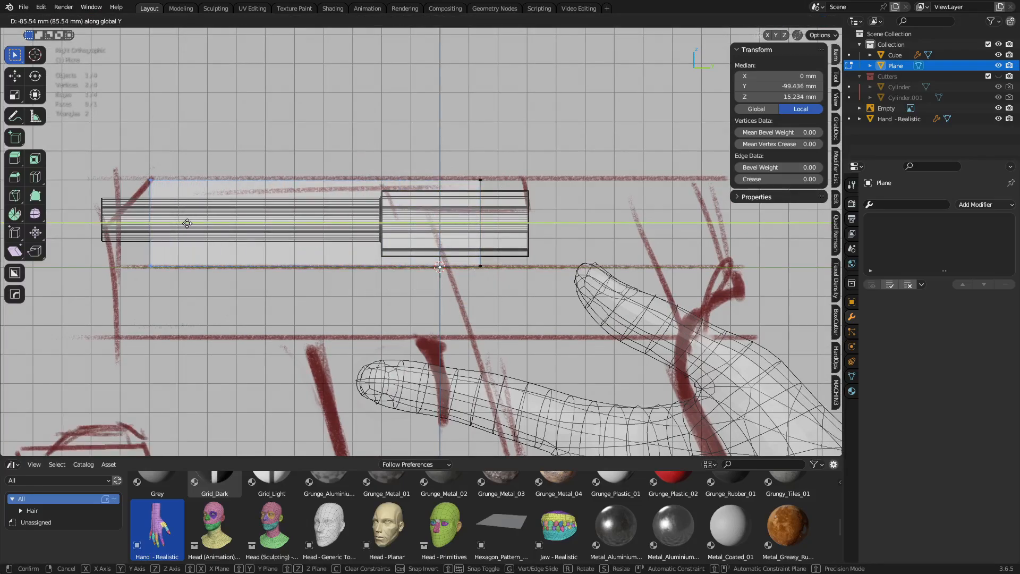
{"action": "left_click", "coordinate": [189, 223]}
{"action": "middle_click_drag", "start_coordinate": [208, 232], "coordinate": [242, 229], "text": "shift"}
{"action": "middle_click_drag", "start_coordinate": [594, 244], "coordinate": [480, 254], "text": "shift"}
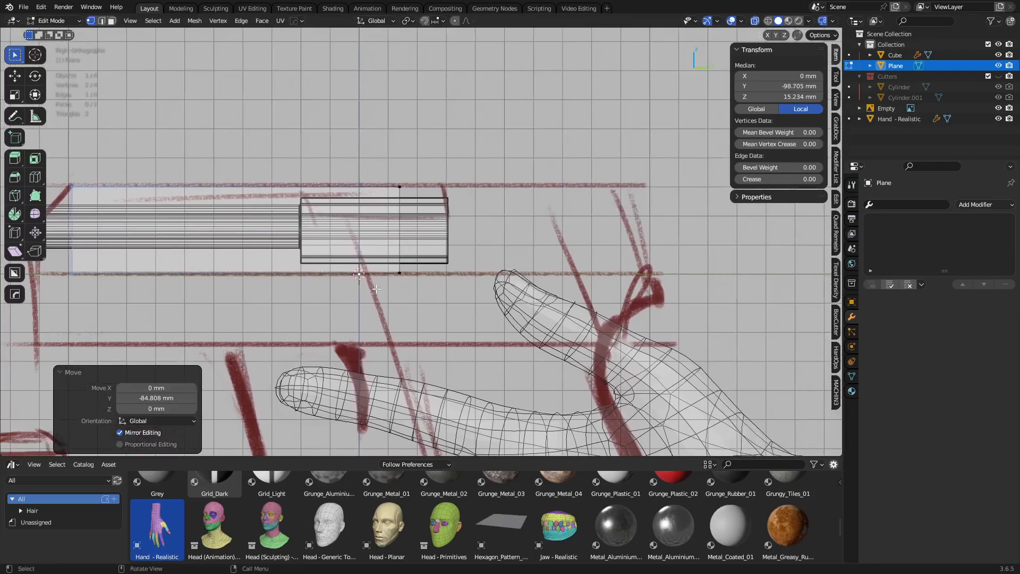
- Move the plane's rear edge about 73 mm along Y to the upper end of the sketched slide's slanted back
{"action": "left_click_drag", "start_coordinate": [377, 289], "coordinate": [435, 167]}
{"action": "key", "text": "g"}
{"action": "key", "text": "y"}
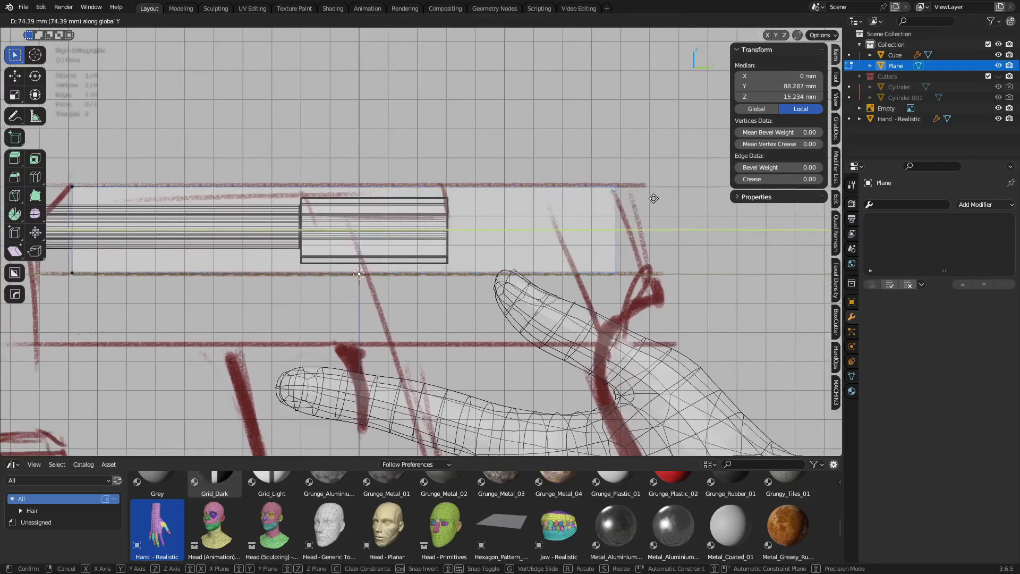
{"action": "left_click", "coordinate": [650, 199]}
{"action": "middle_click_drag", "start_coordinate": [632, 213], "coordinate": [594, 223], "text": "shift"}
- Slant the profile's rear by moving its lower rear vertex about 11.3 mm along Y to the sketch line
{"action": "left_click_drag", "start_coordinate": [553, 304], "coordinate": [621, 260]}
{"action": "key", "text": "g"}
{"action": "key", "text": "y"}
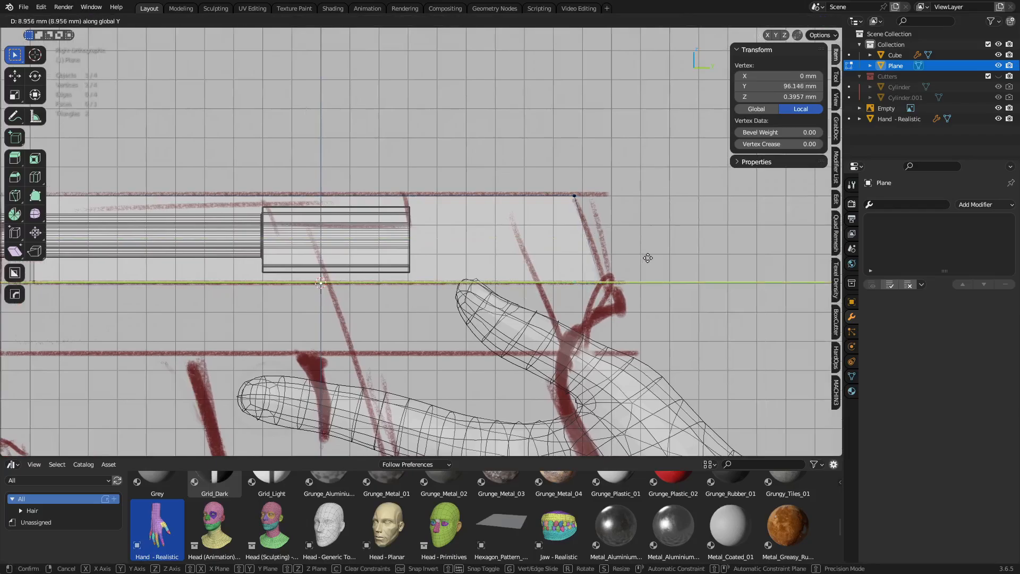
{"action": "left_click", "coordinate": [654, 258]}
{"action": "middle_click_drag", "start_coordinate": [654, 257], "coordinate": [985, 239], "text": "shift"}
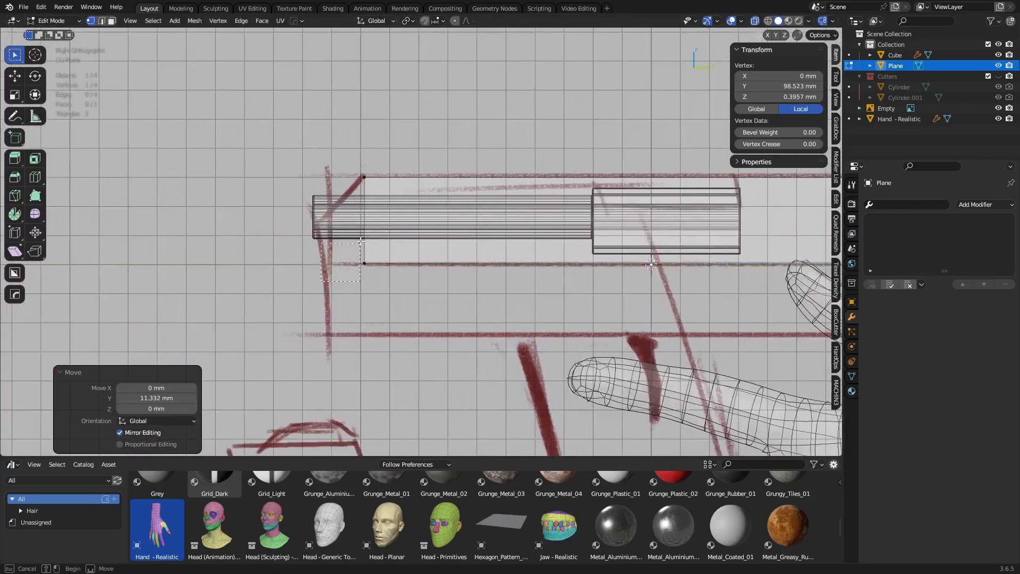
- Add a lengthwise edge through the profile and move its lower front vertices about 14.4 mm along negative Y to form the muzzle slant
{"action": "left_click_drag", "start_coordinate": [360, 240], "coordinate": [367, 240]}
{"action": "key", "text": "g"}
{"action": "key", "text": "y"}
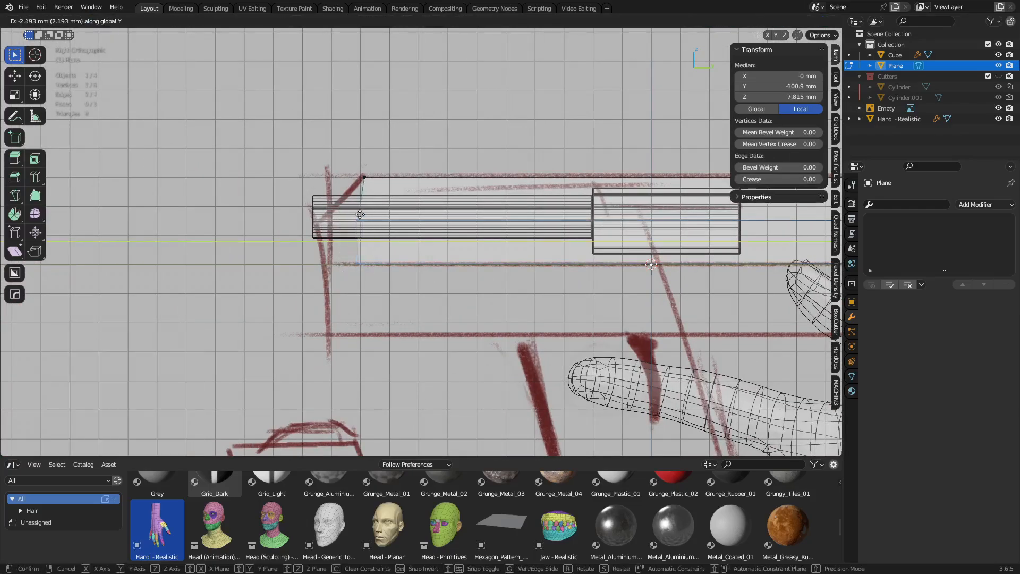
{"action": "left_click", "coordinate": [14, 214]}
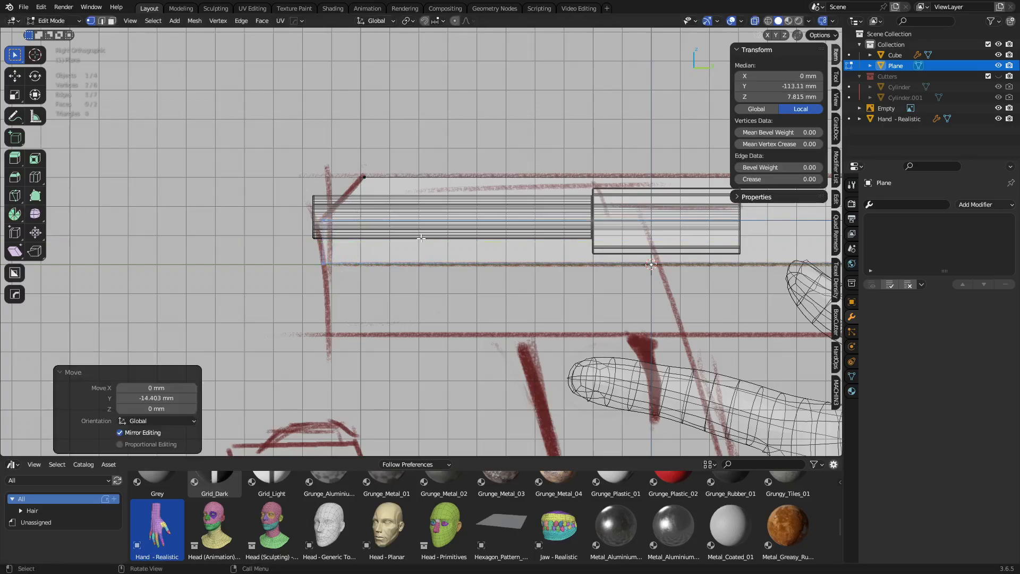
{"action": "key", "text": "alt+z"}
{"action": "key", "text": "Tab"}
- Move the whole slide profile along X to about 11.1 mm, beside the barrel and chamber block
{"action": "middle_click_drag", "start_coordinate": [314, 248], "coordinate": [559, 293]}
{"action": "key", "text": "Tab"}
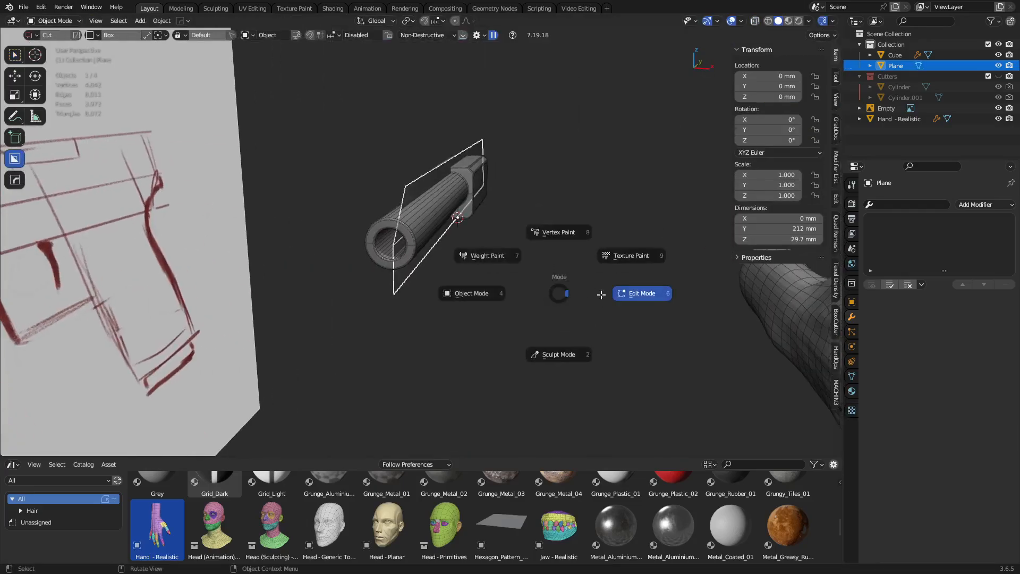
{"action": "left_click", "coordinate": [602, 295]}
{"action": "key", "text": "g"}
{"action": "key", "text": "y"}
{"action": "key", "text": "x"}
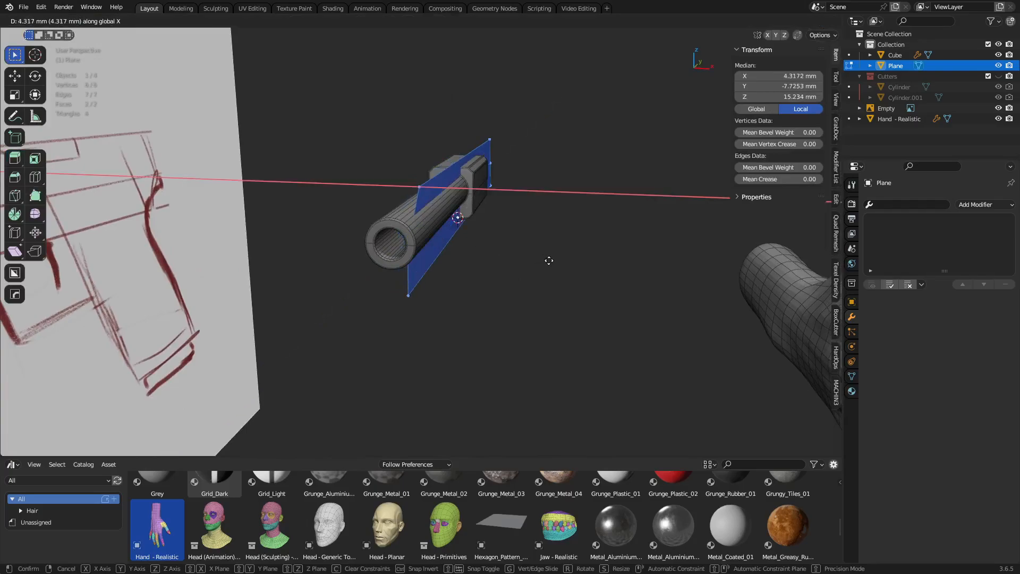
{"action": "left_click", "coordinate": [654, 273]}
{"action": "middle_click_drag", "start_coordinate": [536, 262], "coordinate": [511, 272]}
{"action": "key", "text": "g"}
{"action": "key", "text": "x"}
{"action": "left_click", "coordinate": [537, 270]}
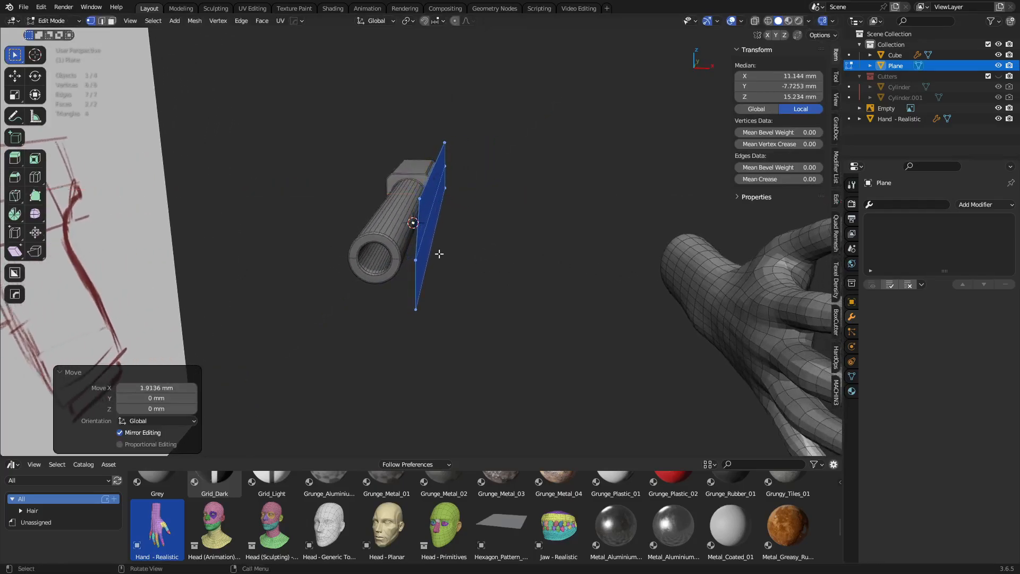
{"action": "mouse_move", "coordinate": [440, 255]}
{"action": "middle_mouse_down"}
{"action": "mouse_move", "coordinate": [469, 256]}
{"action": "mouse_move", "coordinate": [423, 255]}
{"action": "middle_mouse_up"}
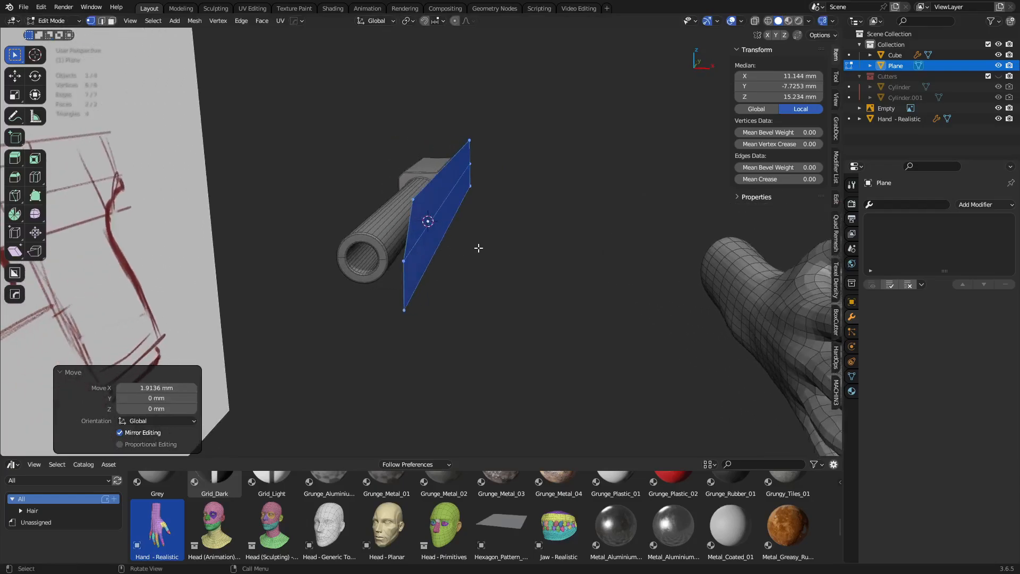
- Add a Solidify modifier to the slide profile and set its thickness to 26 mm
{"action": "key", "text": "Tab"}
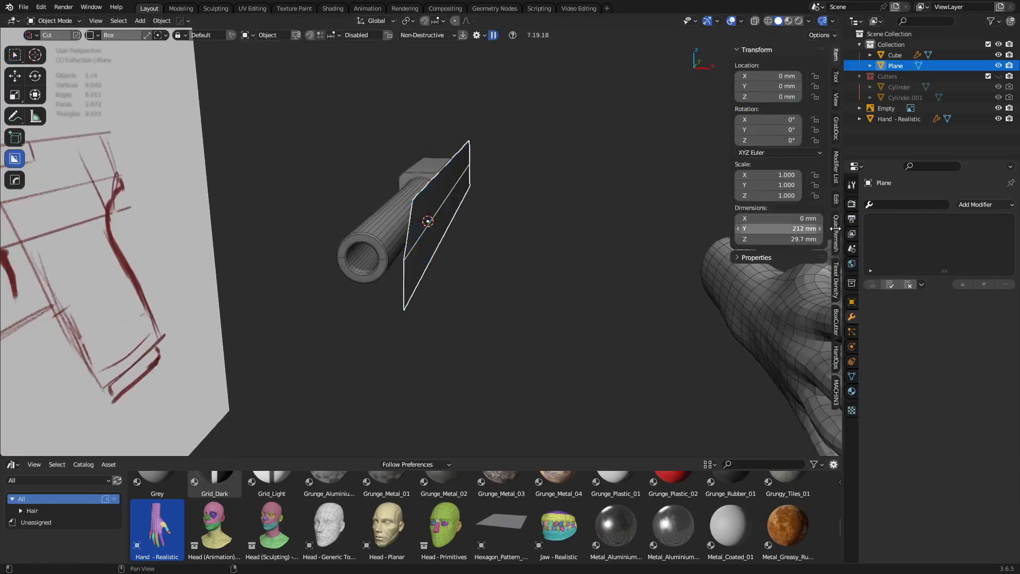
{"action": "left_click", "coordinate": [984, 210]}
{"action": "left_click", "coordinate": [816, 384]}
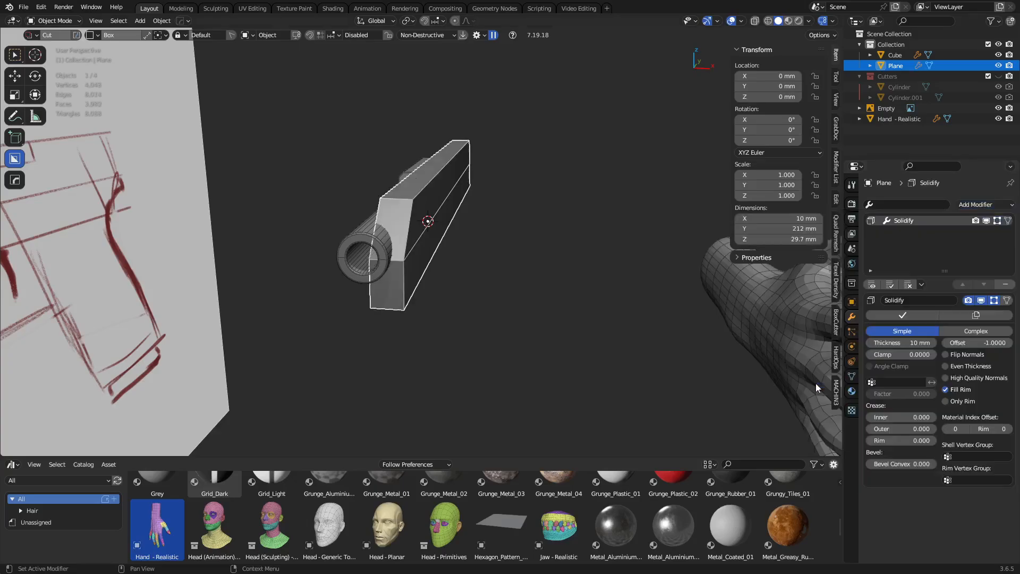
{"action": "left_click_drag", "start_coordinate": [921, 341], "coordinate": [947, 340]}
- Add a Mirror modifier to the slide with Bisect and Flip enabled on X
{"action": "left_click", "coordinate": [972, 207]}
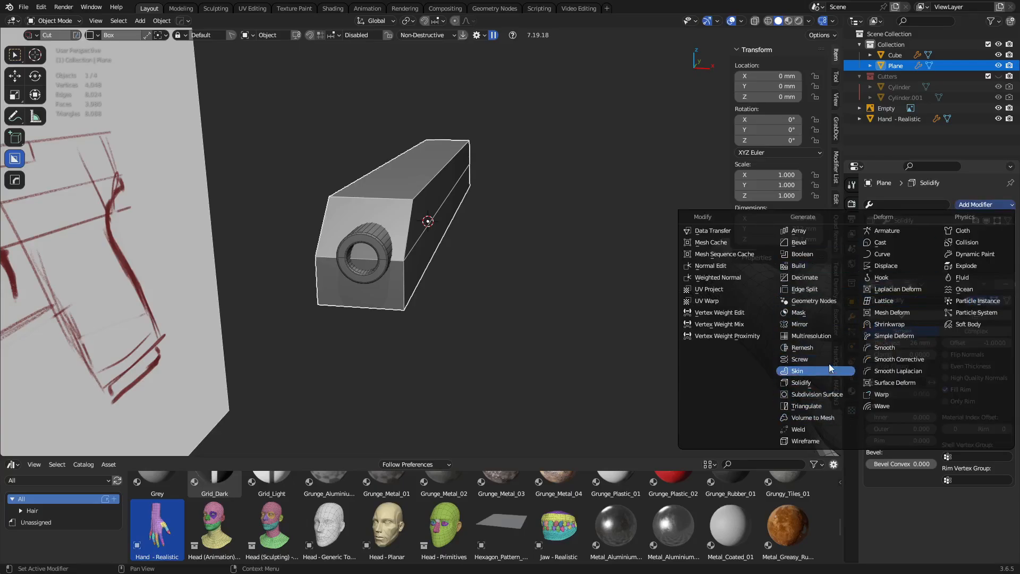
{"action": "left_click", "coordinate": [824, 327]}
{"action": "left_click", "coordinate": [920, 343]}
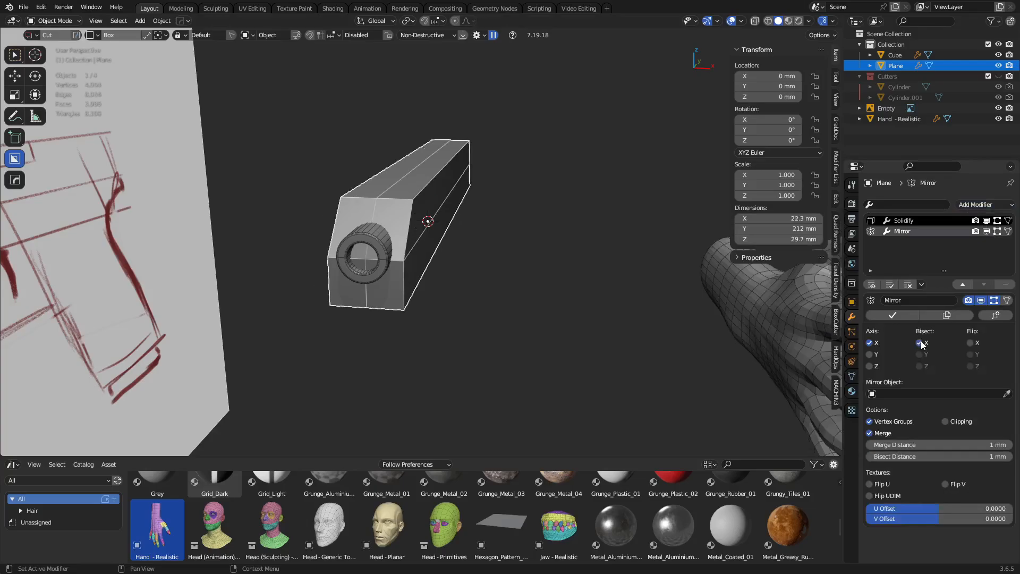
{"action": "left_click", "coordinate": [972, 343]}
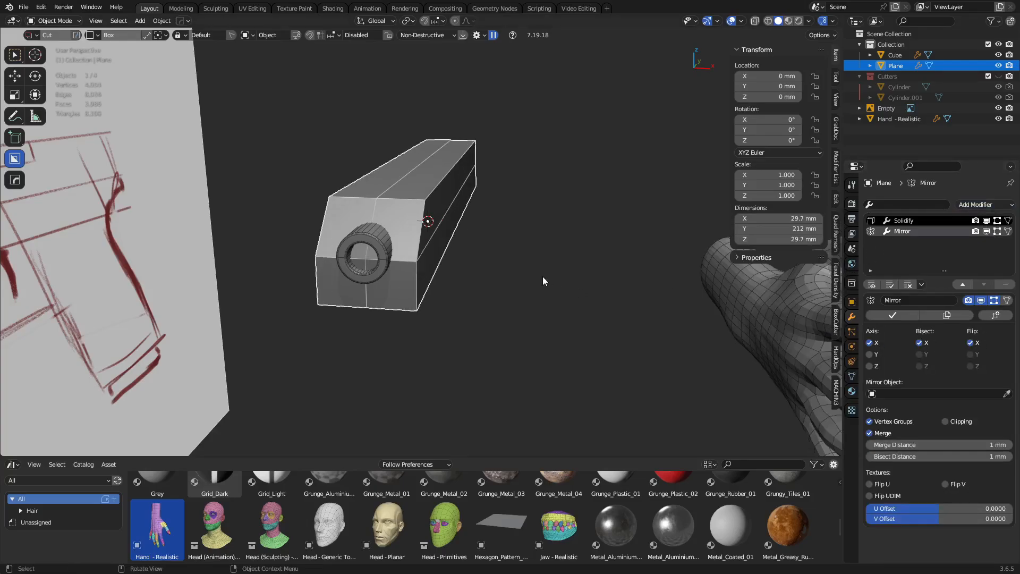
{"action": "mouse_move", "coordinate": [543, 280]}
{"action": "middle_mouse_down"}
{"action": "mouse_move", "coordinate": [497, 335]}
{"action": "mouse_move", "coordinate": [518, 309]}
{"action": "middle_mouse_up"}
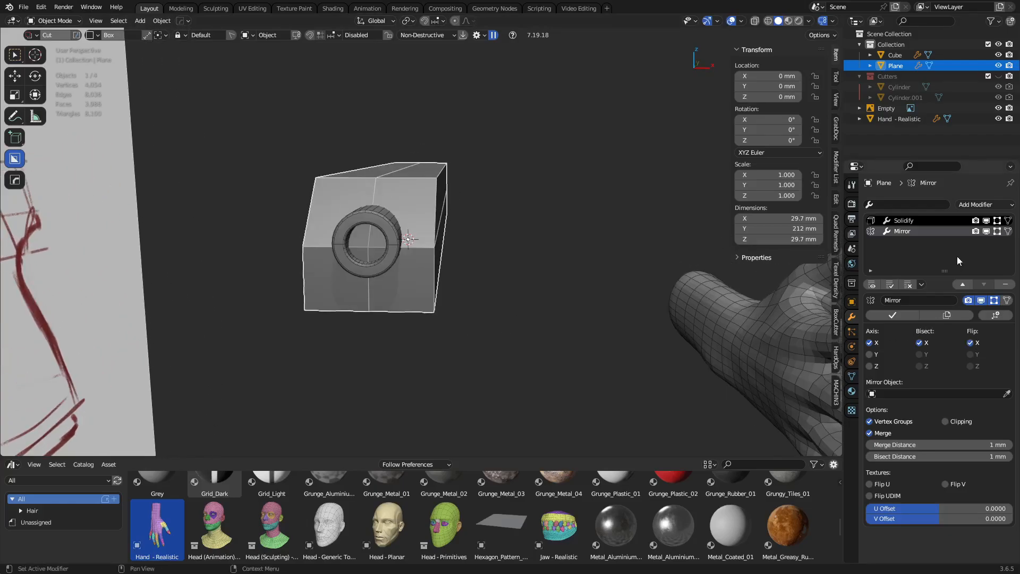
- Turn off Flip on X in the slide's Mirror modifier, keeping Bisect enabled on X
{"action": "left_click", "coordinate": [918, 223]}
{"action": "left_click", "coordinate": [445, 311]}
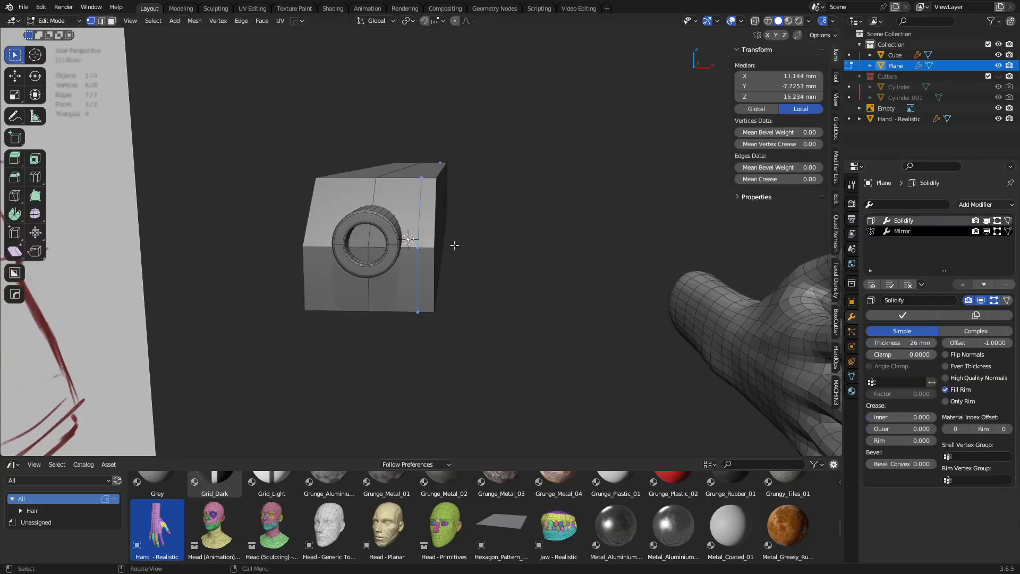
{"action": "key", "text": "Tab"}
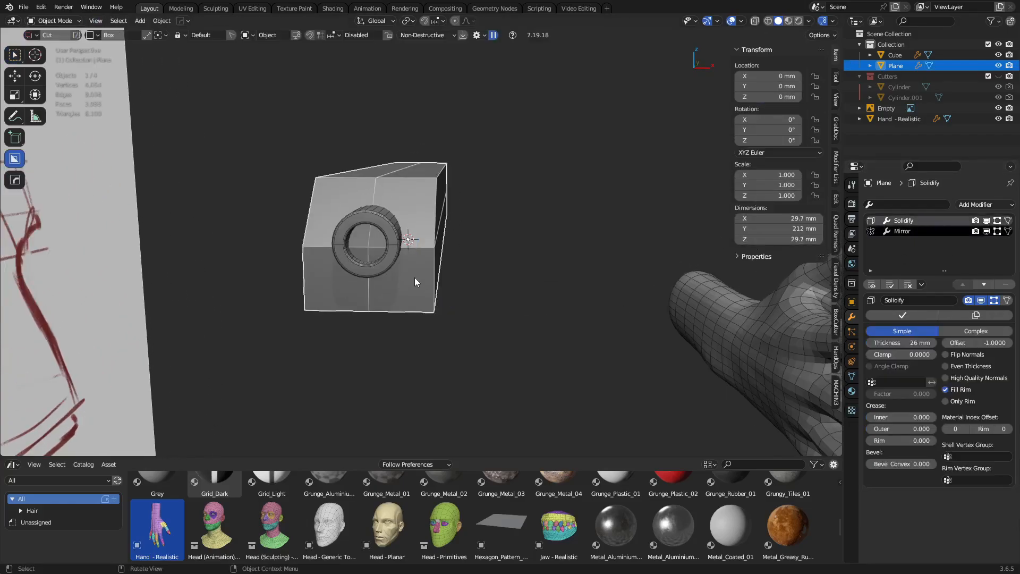
{"action": "left_click", "coordinate": [913, 235]}
{"action": "key", "text": "Tab"}
{"action": "left_click", "coordinate": [477, 289]}
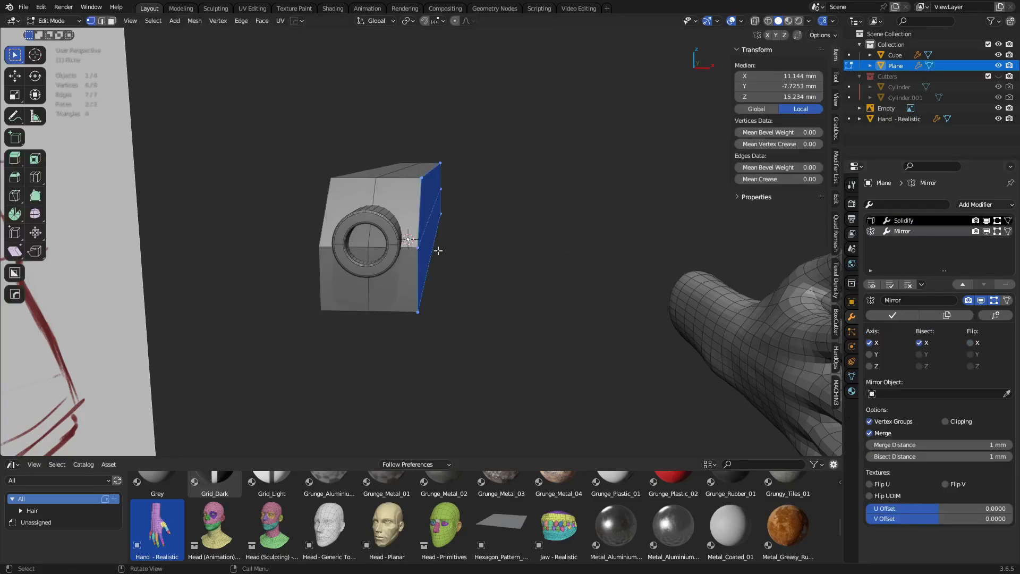
- Nudge the slide profile inward along X to about 11.06 mm
{"action": "key", "text": "g"}
{"action": "key", "text": "x"}
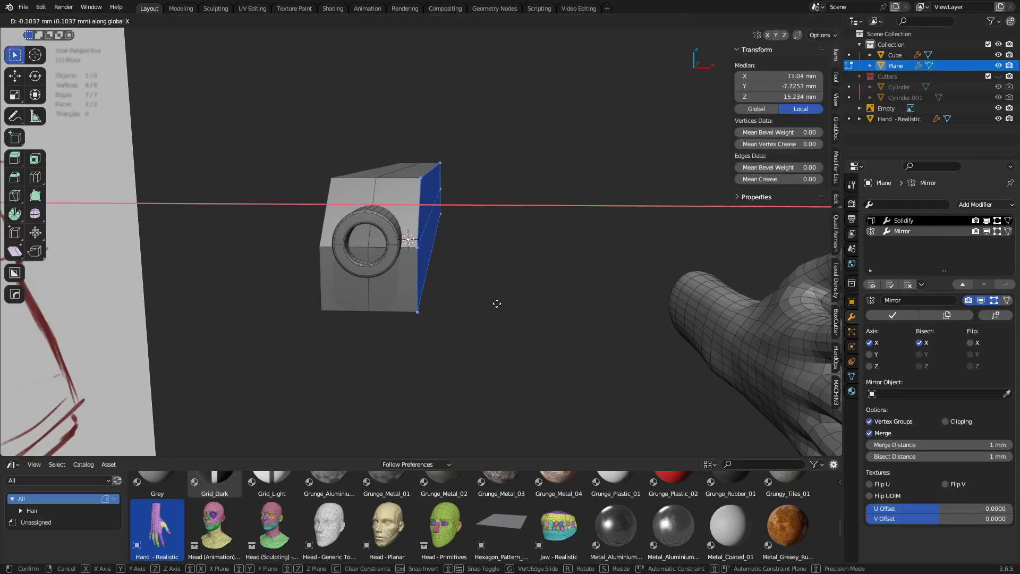
{"action": "left_click", "coordinate": [497, 304]}
{"action": "key", "text": "Tab"}
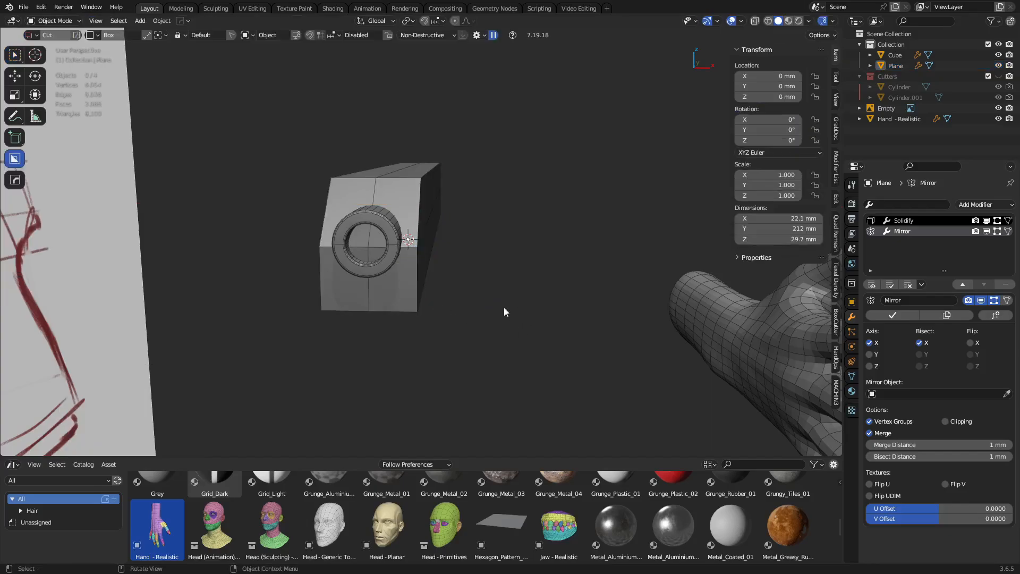
{"action": "middle_click_drag", "start_coordinate": [504, 307], "coordinate": [377, 266]}
{"action": "left_click", "coordinate": [377, 266]}
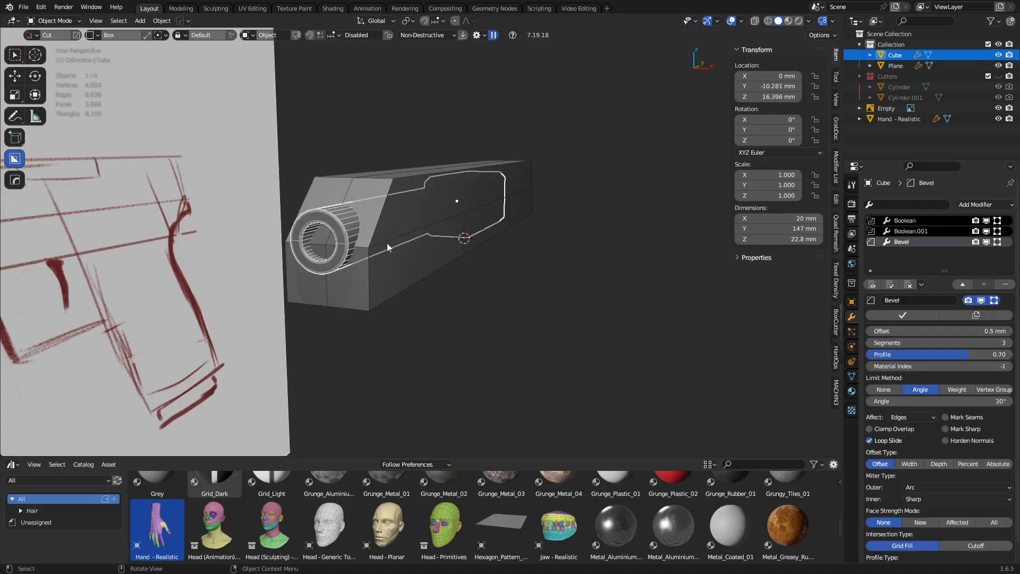
{"action": "key", "text": "Tab"}
{"action": "key", "text": "2"}
{"action": "left_click", "coordinate": [456, 182]}
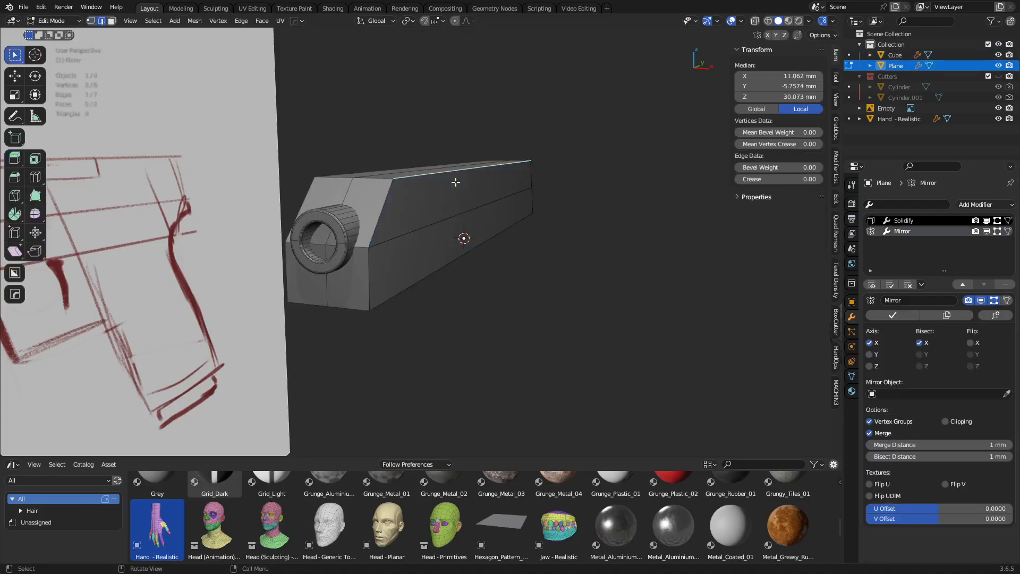
{"action": "middle_click_drag", "start_coordinate": [431, 235], "coordinate": [498, 271]}
{"action": "key", "text": "ctrl+b"}
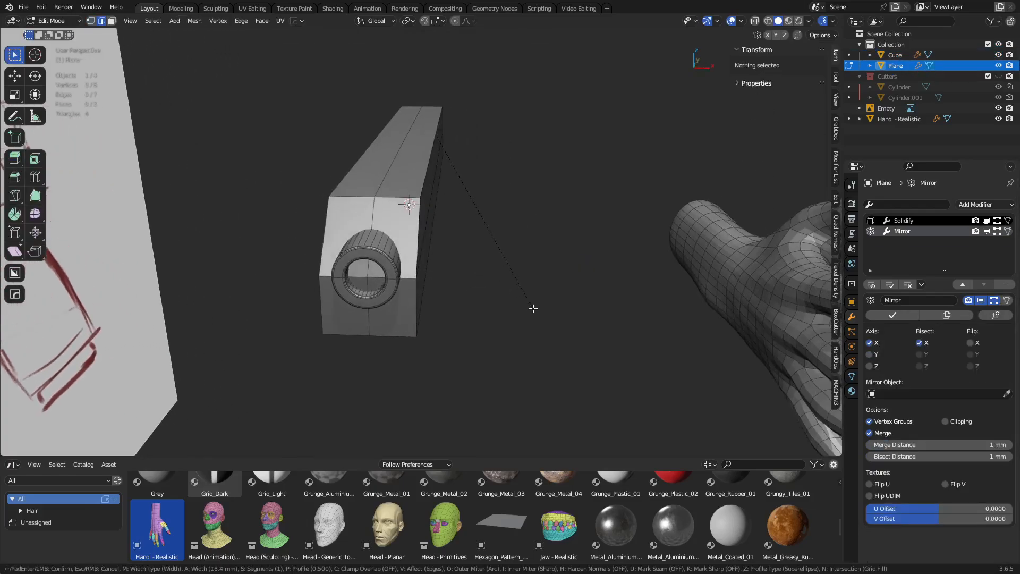
{"action": "right_click", "coordinate": [542, 326]}
{"action": "key", "text": "Tab"}
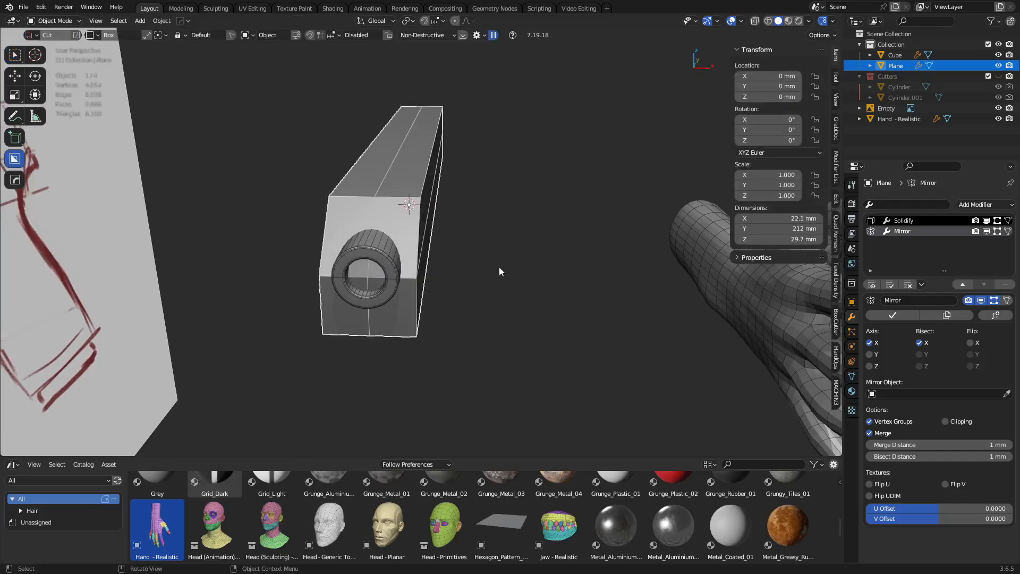
- Chamfer the slide's upper corners with a triangular BoxCutter Ngon cut drawn across one corner in front view
{"action": "key", "text": "KP_1"}
{"action": "scroll", "coordinate": [495, 212], "scroll_direction": "up", "scroll_amount": 3}
{"action": "middle_click_drag", "start_coordinate": [473, 211], "coordinate": [469, 262], "text": "shift"}
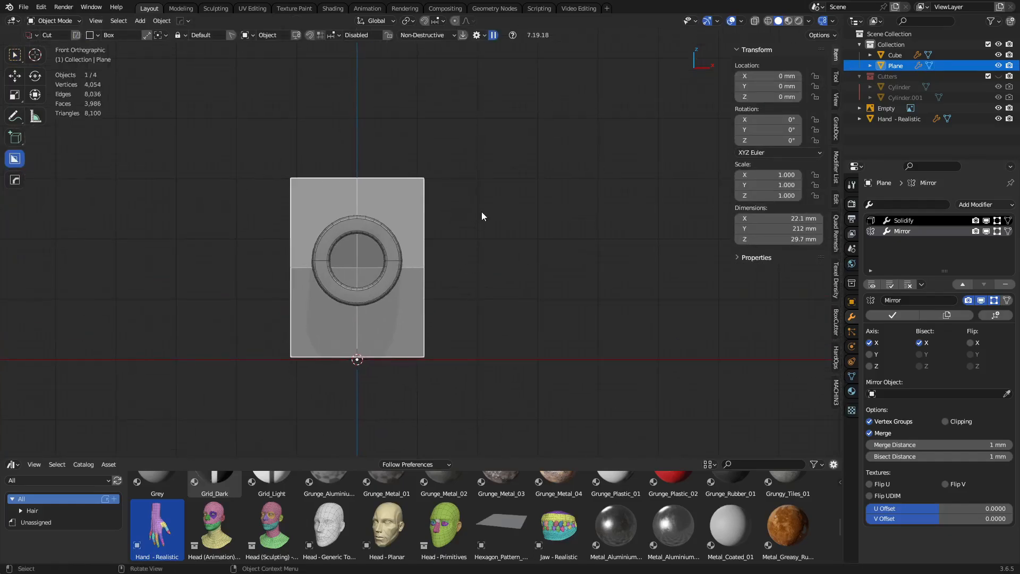
{"action": "key", "text": "ctrl+d"}
{"action": "key", "text": "ctrl+d"}
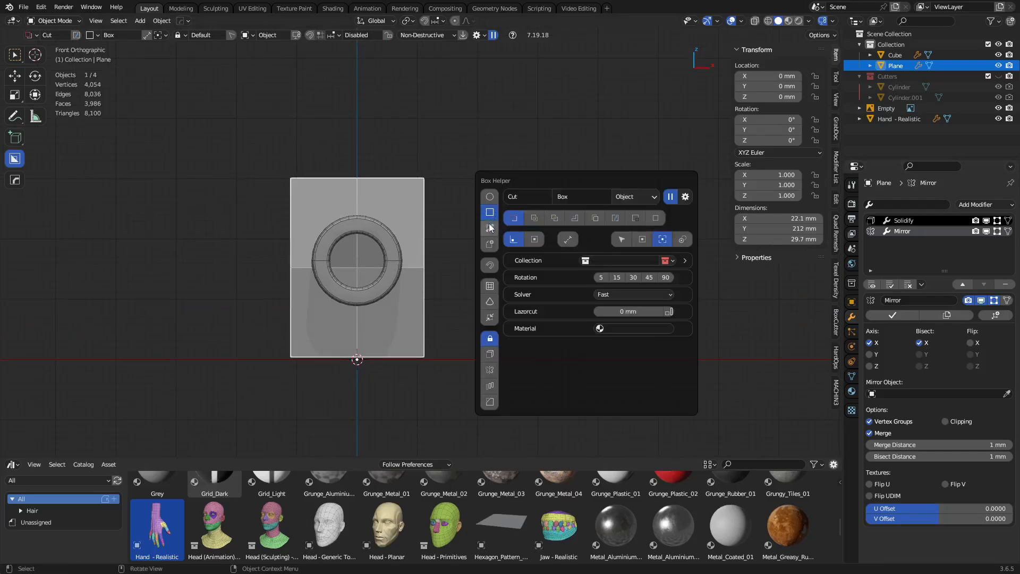
{"action": "left_click", "coordinate": [490, 228]}
{"action": "left_click", "coordinate": [394, 161]}
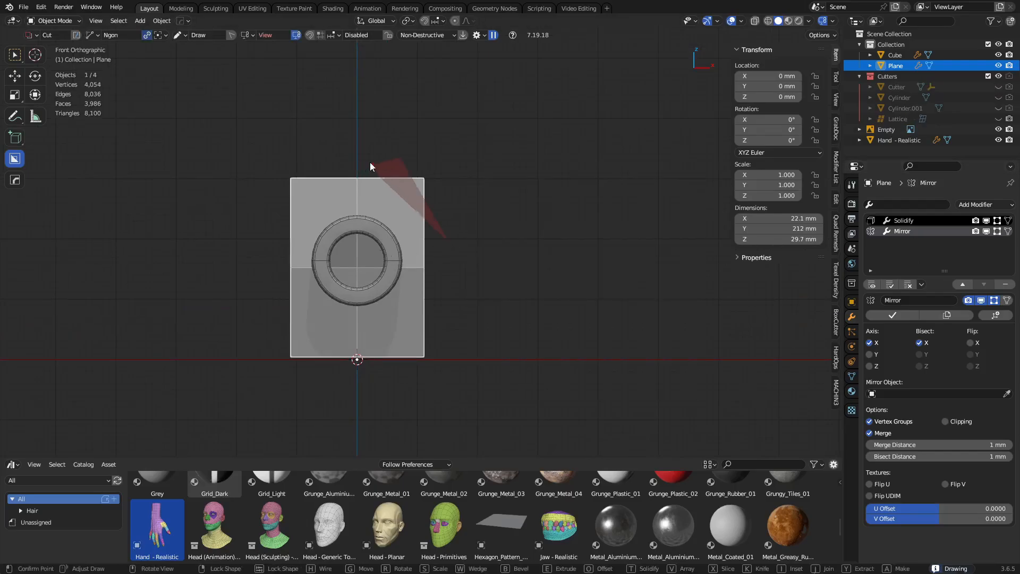
{"action": "key", "text": "Escape"}
{"action": "key", "text": "ctrl+d"}
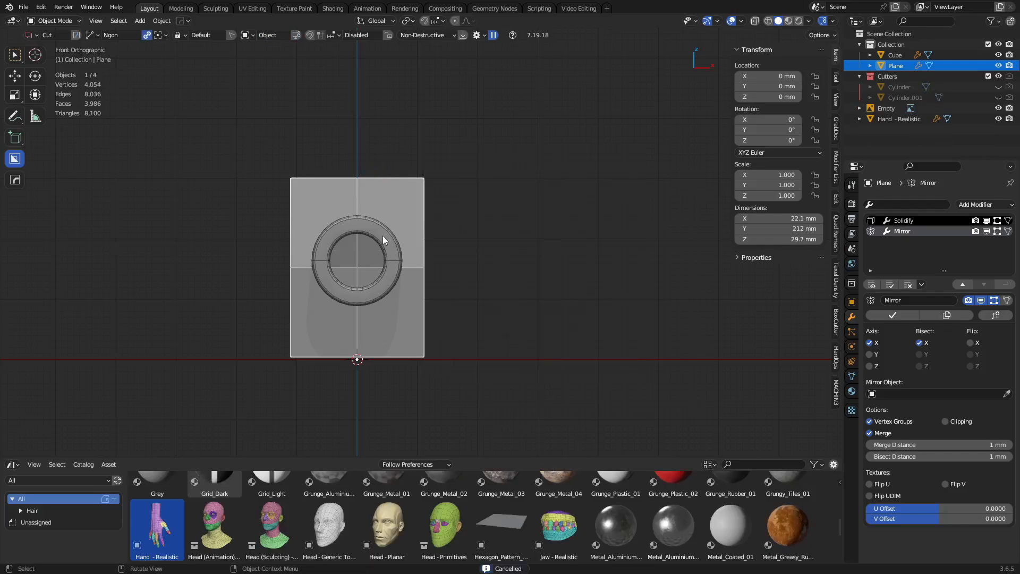
{"action": "left_click", "coordinate": [439, 232]}
{"action": "left_click", "coordinate": [376, 168]}
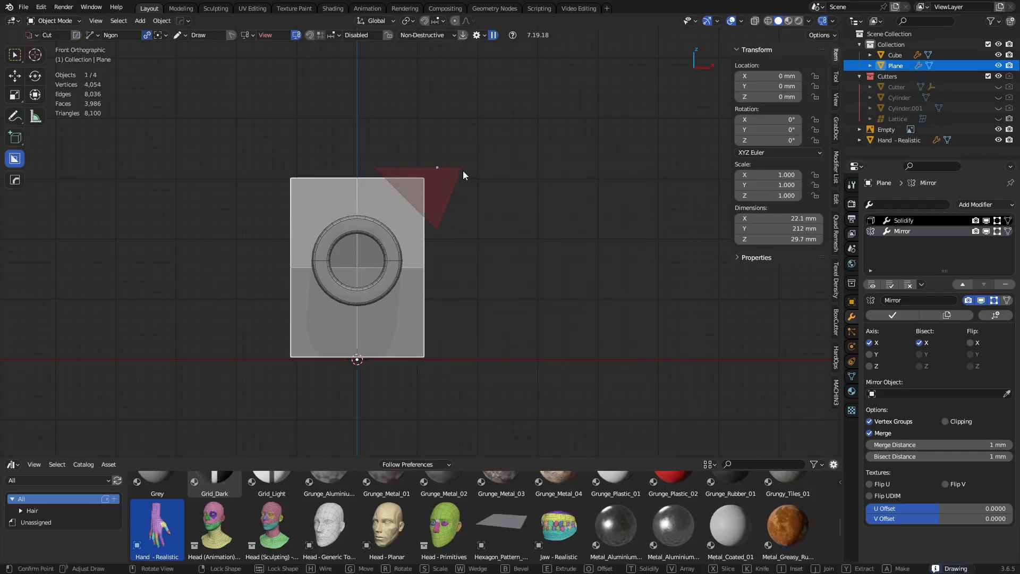
{"action": "key", "text": "space"}
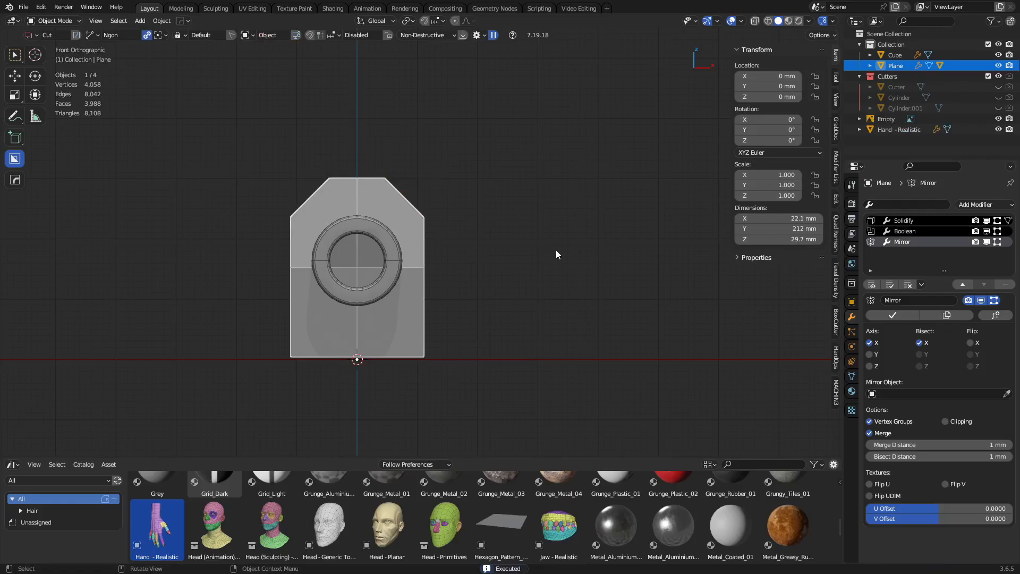
{"action": "middle_click_drag", "start_coordinate": [556, 253], "coordinate": [364, 280]}
{"action": "scroll", "coordinate": [554, 272], "scroll_direction": "down", "scroll_amount": 3}
{"action": "middle_click_drag", "start_coordinate": [553, 272], "coordinate": [521, 326]}
{"action": "key", "text": "ctrl+Tab"}
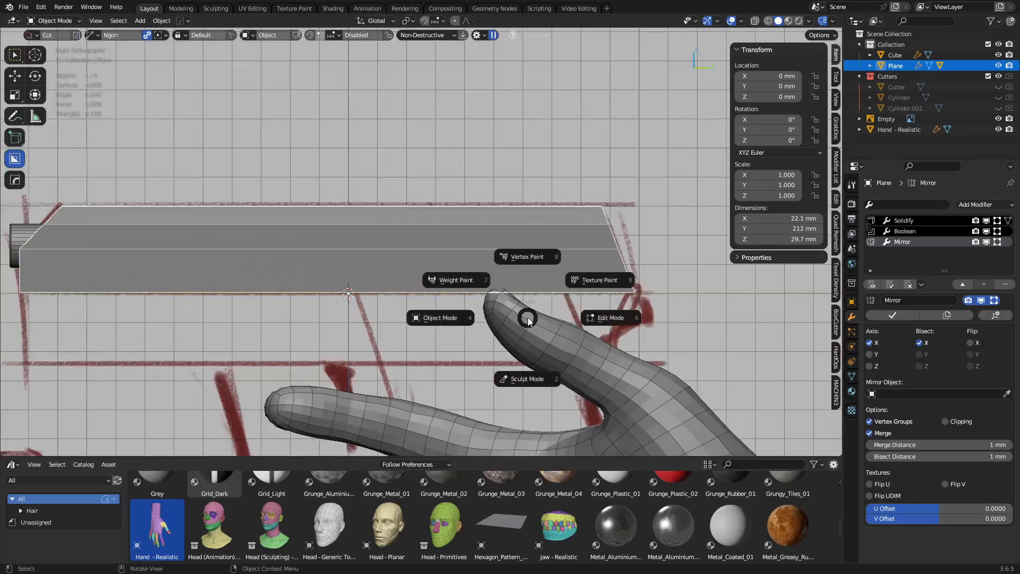
{"action": "key", "text": "Escape"}
- Duplicate the slide in place and convert the copy to a mesh
{"action": "middle_click_drag", "start_coordinate": [457, 269], "coordinate": [454, 298]}
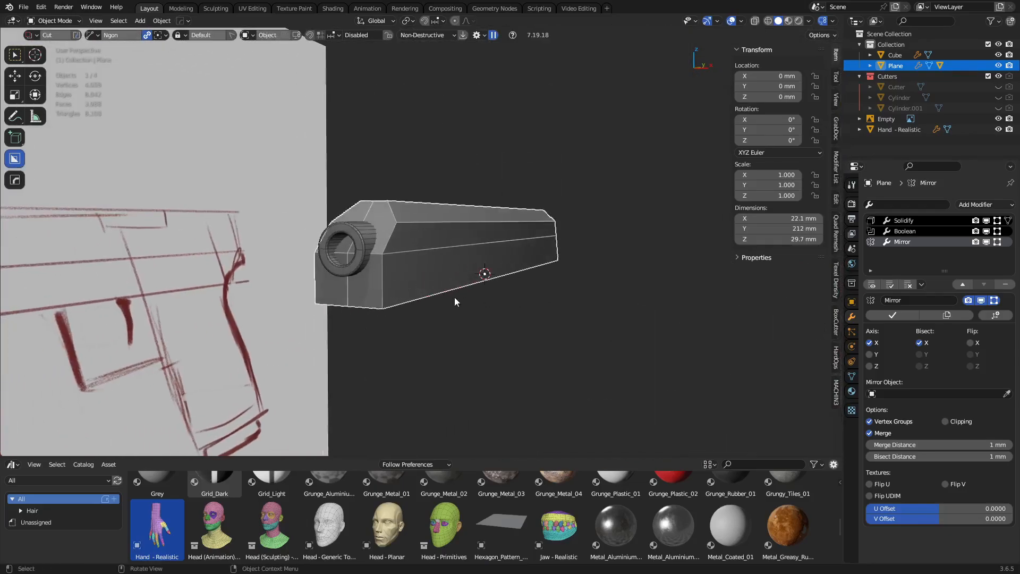
{"action": "key", "text": "shift+d"}
{"action": "right_click", "coordinate": [497, 246]}
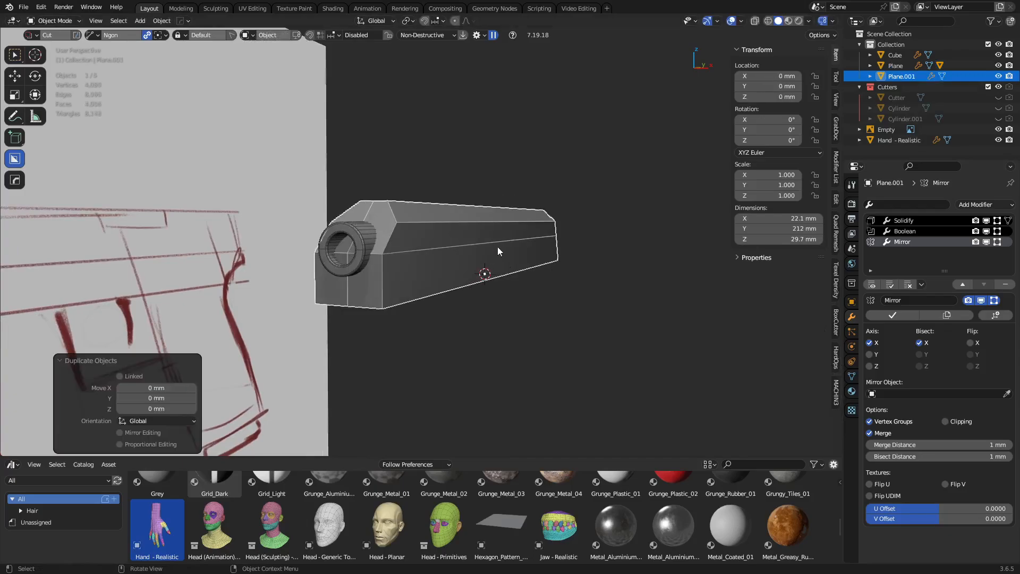
{"action": "right_click", "coordinate": [499, 244]}
{"action": "mouse_move", "coordinate": [481, 314]}
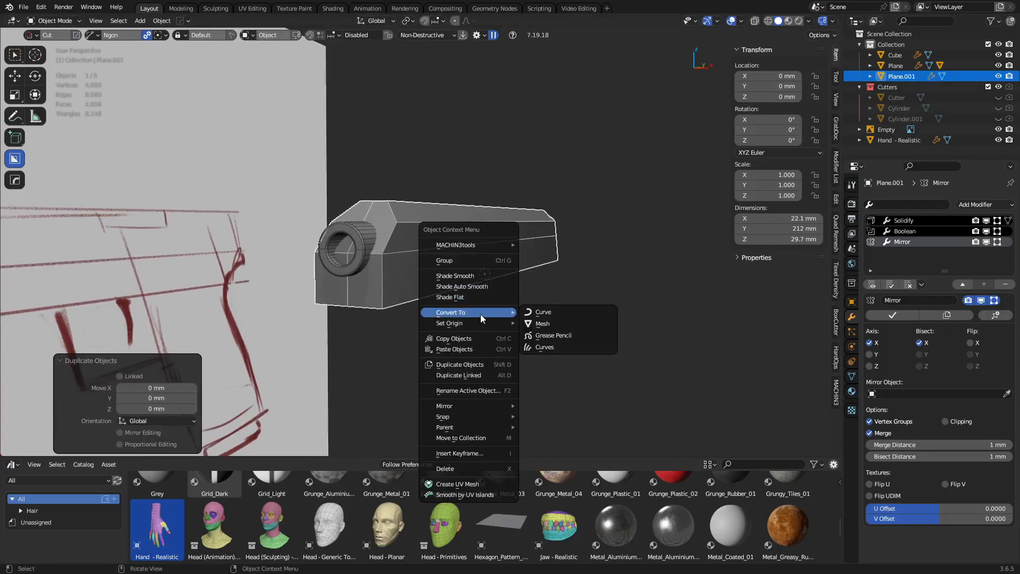
{"action": "left_click", "coordinate": [547, 321]}
- Shrink the whole duplicated slide mesh inward by about 2 mm with Shrink/Fatten
{"action": "key", "text": "Tab"}
{"action": "key", "text": "a"}
{"action": "key", "text": "alt+z"}
{"action": "middle_click_drag", "start_coordinate": [525, 326], "coordinate": [595, 337]}
{"action": "scroll", "coordinate": [631, 346], "scroll_direction": "up", "scroll_amount": 2}
{"action": "key", "text": "alt+s"}
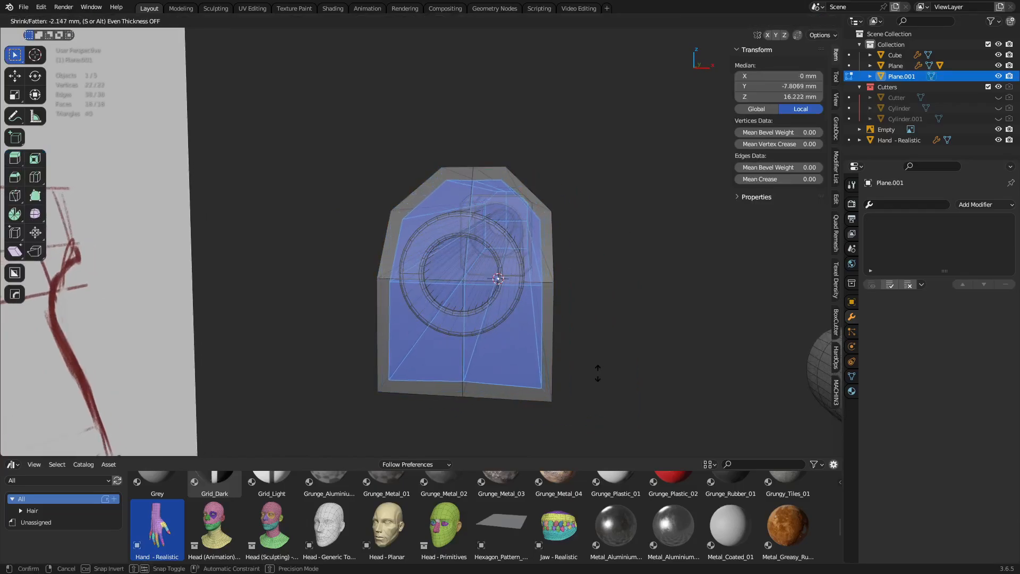
{"action": "left_click", "coordinate": [599, 377]}
- Move the inner copy's two bottom faces down along Z until the body is about 39.8 mm tall
{"action": "key", "text": "3"}
{"action": "left_click", "coordinate": [497, 283]}
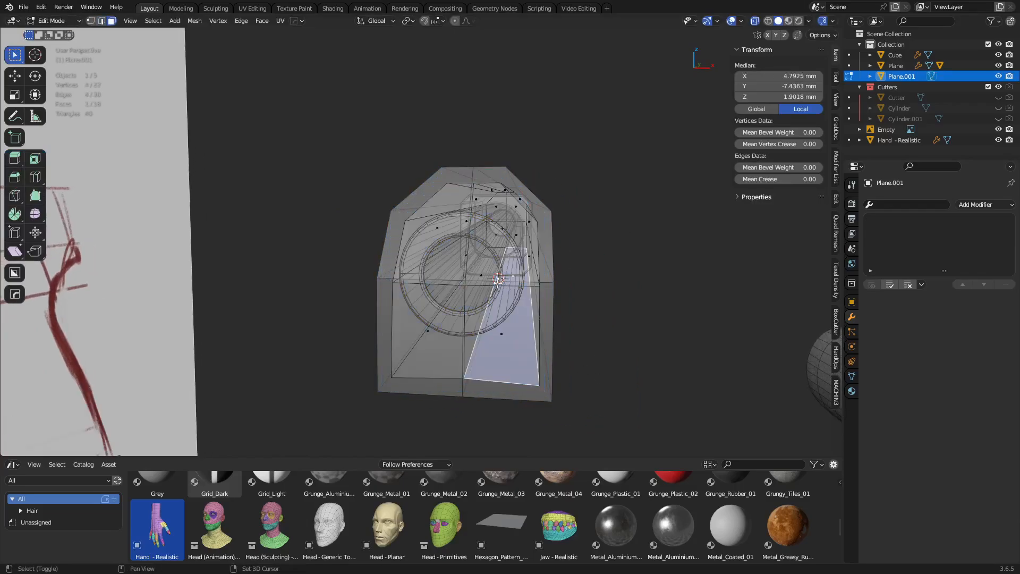
{"action": "left_click", "coordinate": [489, 279], "text": "shift"}
{"action": "key", "text": "g"}
{"action": "key", "text": "z"}
{"action": "left_click", "coordinate": [491, 321]}
{"action": "key", "text": "alt+z"}
{"action": "key", "text": "Tab"}
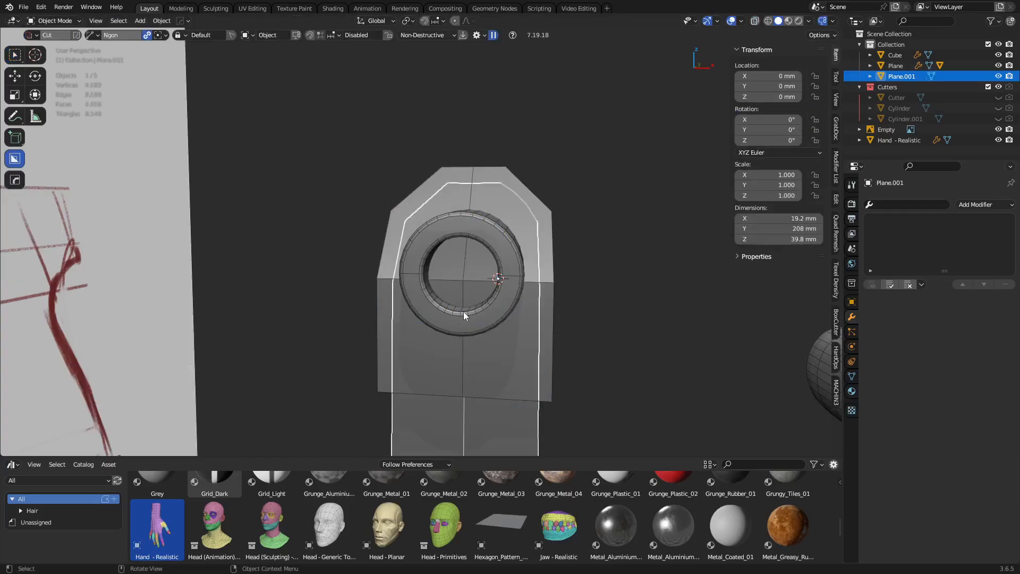
- Hollow out the slide by subtracting the inner copy from it with a Boolean difference
{"action": "scroll", "coordinate": [601, 358], "scroll_direction": "down", "scroll_amount": 3}
{"action": "middle_click_drag", "start_coordinate": [600, 358], "coordinate": [472, 322]}
{"action": "key", "text": "ctrl+KP_Subtract"}
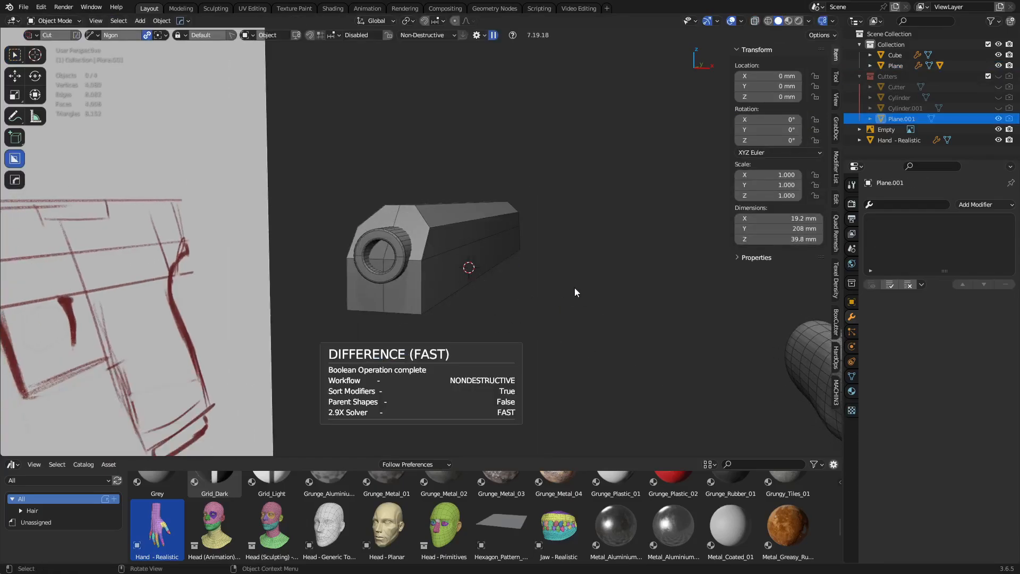
- Reveal the slide's Boolean cutter and select the inner body that hollows it out
{"action": "mouse_move", "coordinate": [574, 290]}
{"action": "middle_mouse_down"}
{"action": "mouse_move", "coordinate": [492, 164]}
{"action": "mouse_move", "coordinate": [499, 148]}
{"action": "mouse_move", "coordinate": [591, 163]}
{"action": "mouse_move", "coordinate": [599, 212]}
{"action": "mouse_move", "coordinate": [528, 212]}
{"action": "mouse_move", "coordinate": [521, 237]}
{"action": "mouse_move", "coordinate": [534, 247]}
{"action": "mouse_move", "coordinate": [517, 244]}
{"action": "mouse_move", "coordinate": [508, 207]}
{"action": "mouse_move", "coordinate": [508, 241]}
{"action": "mouse_move", "coordinate": [493, 246]}
{"action": "mouse_move", "coordinate": [250, 249]}
{"action": "mouse_move", "coordinate": [419, 274]}
{"action": "mouse_move", "coordinate": [513, 266]}
{"action": "mouse_move", "coordinate": [406, 275]}
{"action": "mouse_move", "coordinate": [454, 274]}
{"action": "mouse_move", "coordinate": [453, 221]}
{"action": "middle_mouse_up"}
{"action": "left_click", "coordinate": [453, 217]}
{"action": "key", "text": "q"}
{"action": "left_click", "coordinate": [451, 203]}
{"action": "left_click", "coordinate": [450, 203]}
- Move the hollowing cutter's four rear faces back along Y through the slide's rear wall, making the cutter about 224 mm long
{"action": "key", "text": "ctrl+Tab"}
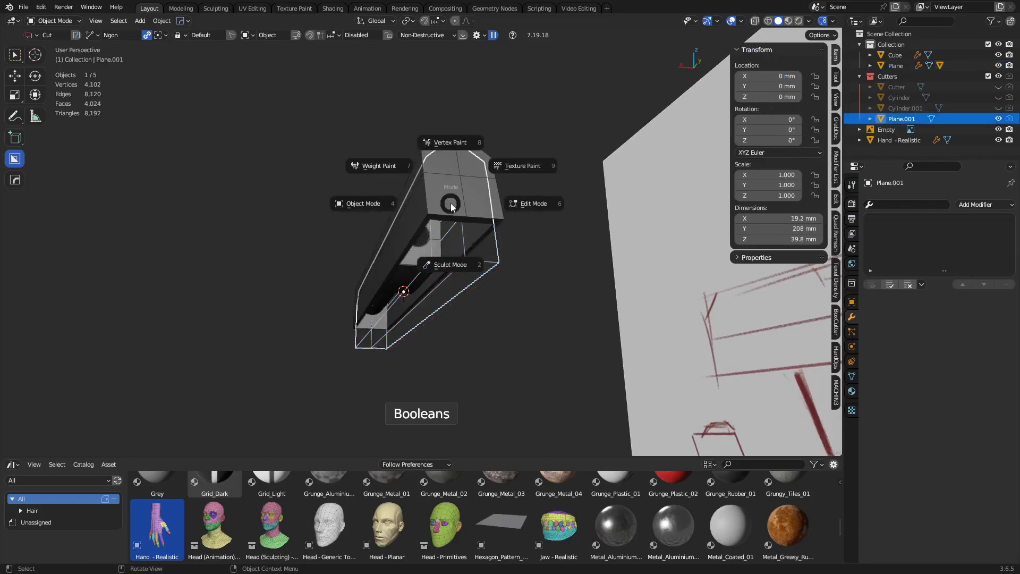
{"action": "left_click", "coordinate": [531, 205]}
{"action": "key", "text": "alt+z"}
{"action": "left_click", "coordinate": [453, 222]}
{"action": "left_click", "coordinate": [464, 170], "text": "alt"}
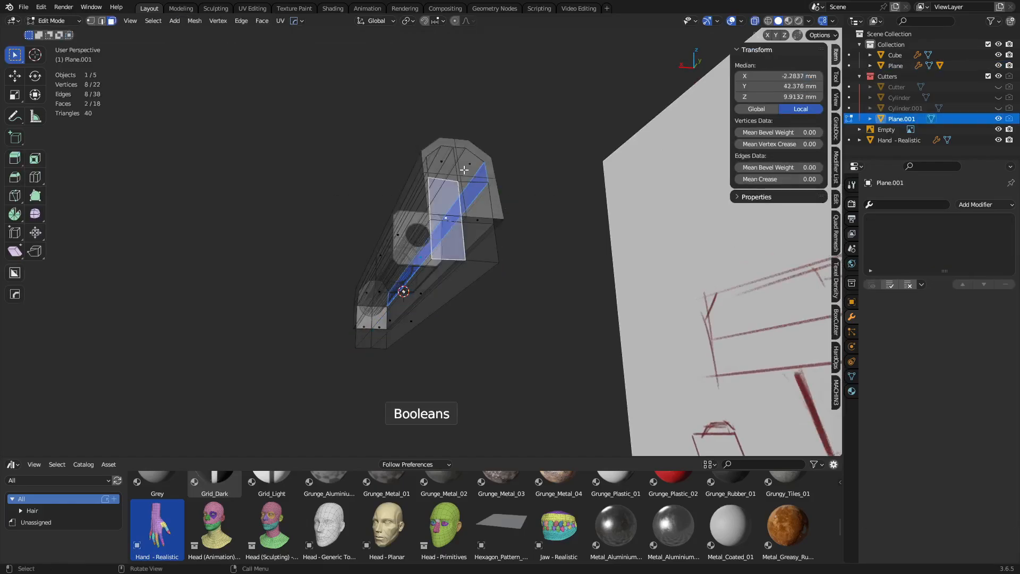
{"action": "left_click", "coordinate": [470, 215]}
{"action": "left_click", "coordinate": [444, 192], "text": "shift"}
{"action": "left_click", "coordinate": [443, 170], "text": "shift"}
{"action": "left_click", "coordinate": [458, 168], "text": "shift"}
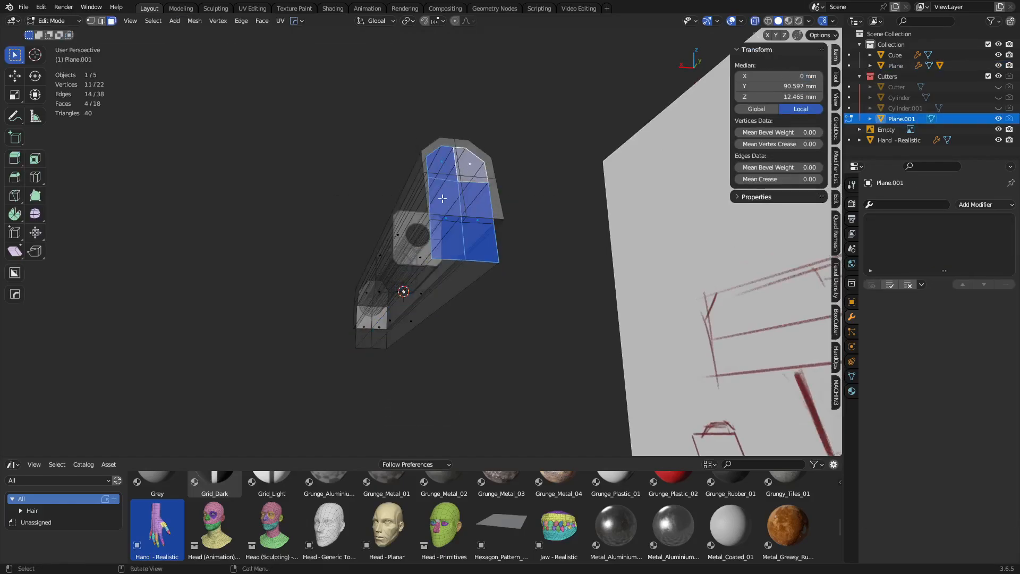
{"action": "key", "text": "alt+z"}
{"action": "middle_click_drag", "start_coordinate": [459, 168], "coordinate": [436, 285]}
{"action": "key", "text": "g"}
{"action": "key", "text": "y"}
{"action": "left_click", "coordinate": [616, 166]}
{"action": "key", "text": "Tab"}
- Cut a box notch into the hollowing cutter's lower side in back view, from below the slide up to the chamber block's underside
{"action": "scroll", "coordinate": [435, 286], "scroll_direction": "up", "scroll_amount": 8}
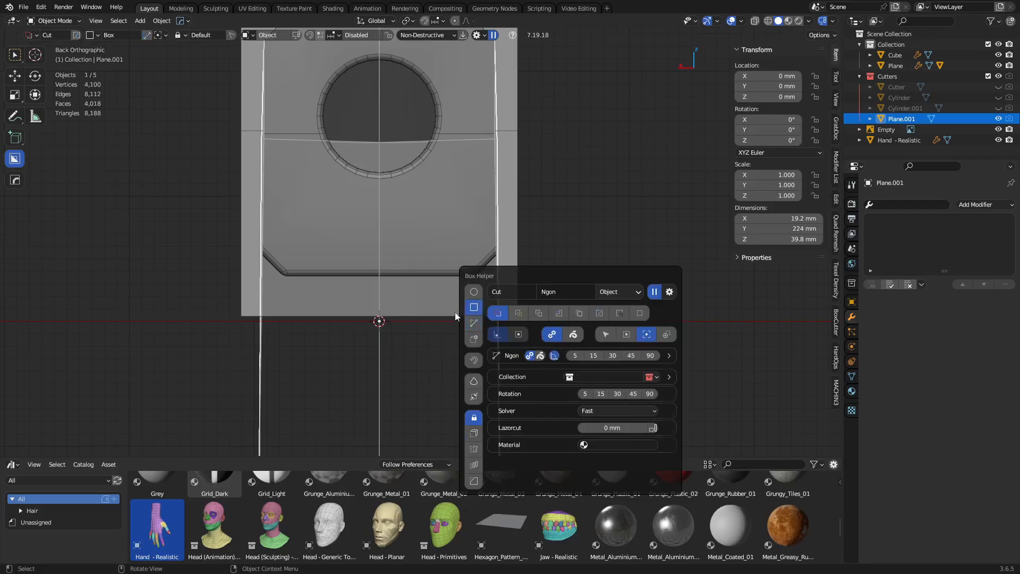
{"action": "left_click_drag", "start_coordinate": [222, 349], "coordinate": [247, 333]}
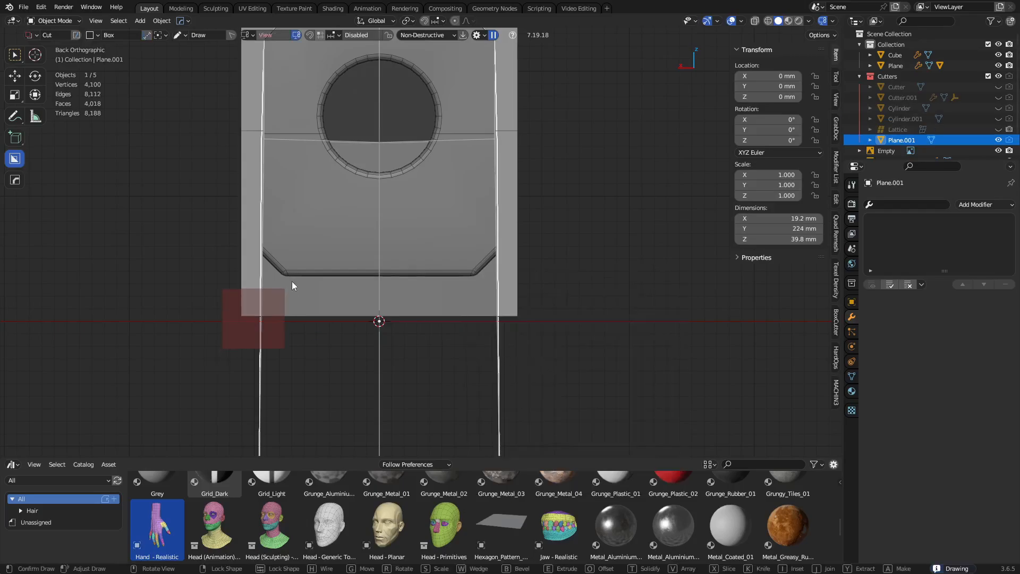
{"action": "left_click_drag", "start_coordinate": [292, 274], "coordinate": [293, 274]}
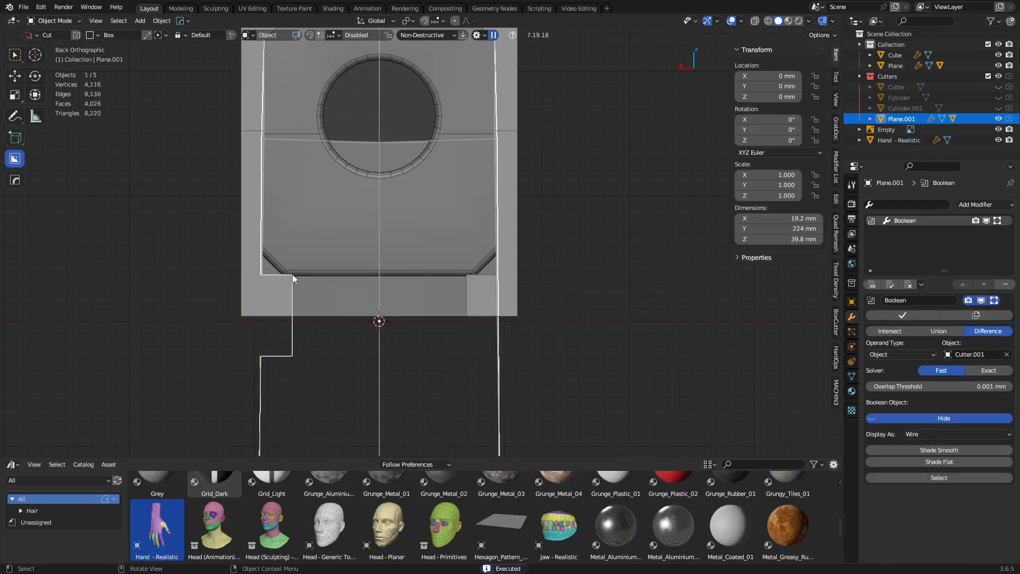
{"action": "key", "text": "alt+a"}
- Cut a box step out of the slide's outer lower corner in back view, mirrored to both sides
{"action": "scroll", "coordinate": [352, 316], "scroll_direction": "down", "scroll_amount": 5}
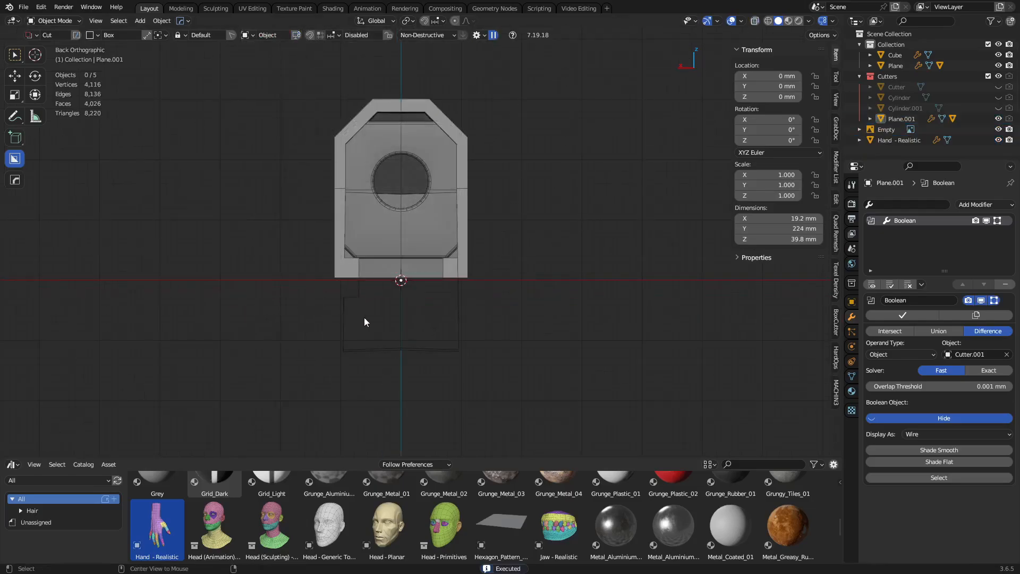
{"action": "middle_click_drag", "start_coordinate": [365, 317], "coordinate": [417, 266]}
{"action": "scroll", "coordinate": [367, 296], "scroll_direction": "up", "scroll_amount": 6}
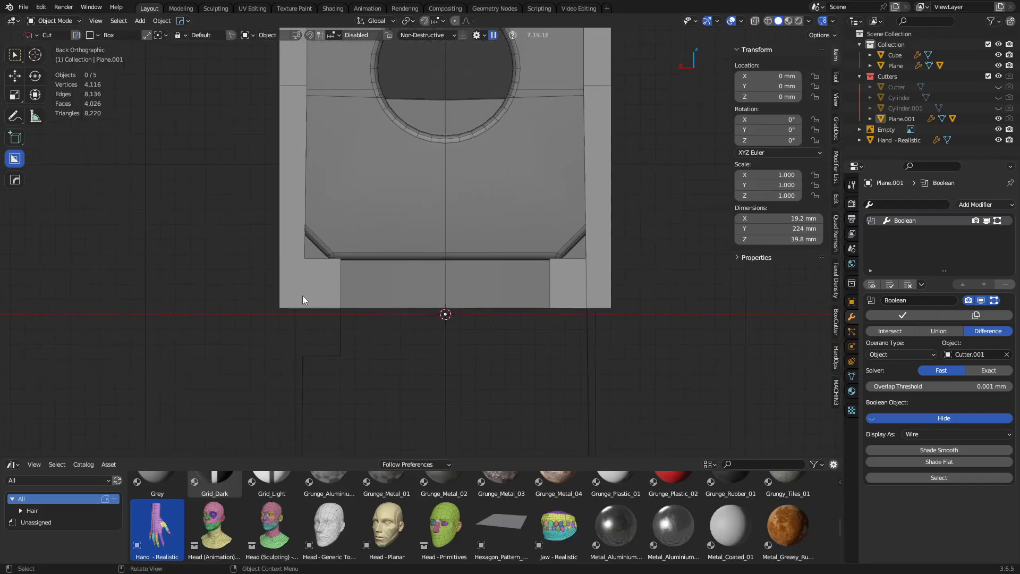
{"action": "left_click", "coordinate": [302, 295]}
{"action": "left_click_drag", "start_coordinate": [241, 339], "coordinate": [323, 275]}
{"action": "left_click", "coordinate": [260, 286]}
{"action": "scroll", "coordinate": [266, 284], "scroll_direction": "down", "scroll_amount": 4}
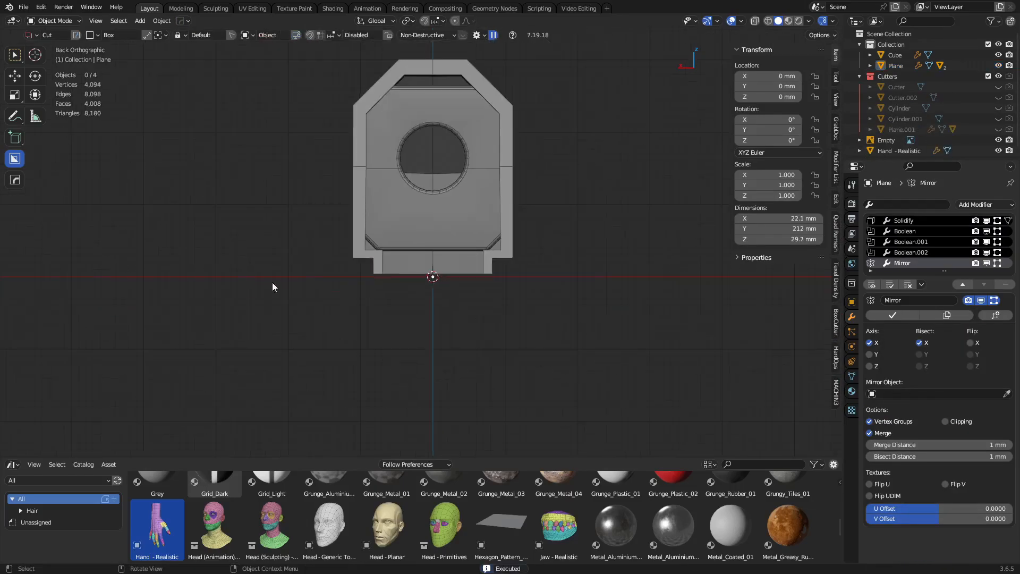
- Add a HardOps cylinder primitive with its modifier stack to the scene
{"action": "mouse_move", "coordinate": [357, 266]}
{"action": "middle_mouse_down"}
{"action": "mouse_move", "coordinate": [562, 247]}
{"action": "mouse_move", "coordinate": [610, 263]}
{"action": "mouse_move", "coordinate": [473, 245]}
{"action": "mouse_move", "coordinate": [405, 245]}
{"action": "mouse_move", "coordinate": [700, 267]}
{"action": "mouse_move", "coordinate": [685, 245]}
{"action": "mouse_move", "coordinate": [554, 241]}
{"action": "mouse_move", "coordinate": [473, 298]}
{"action": "mouse_move", "coordinate": [378, 238]}
{"action": "mouse_move", "coordinate": [89, 156]}
{"action": "middle_mouse_up"}
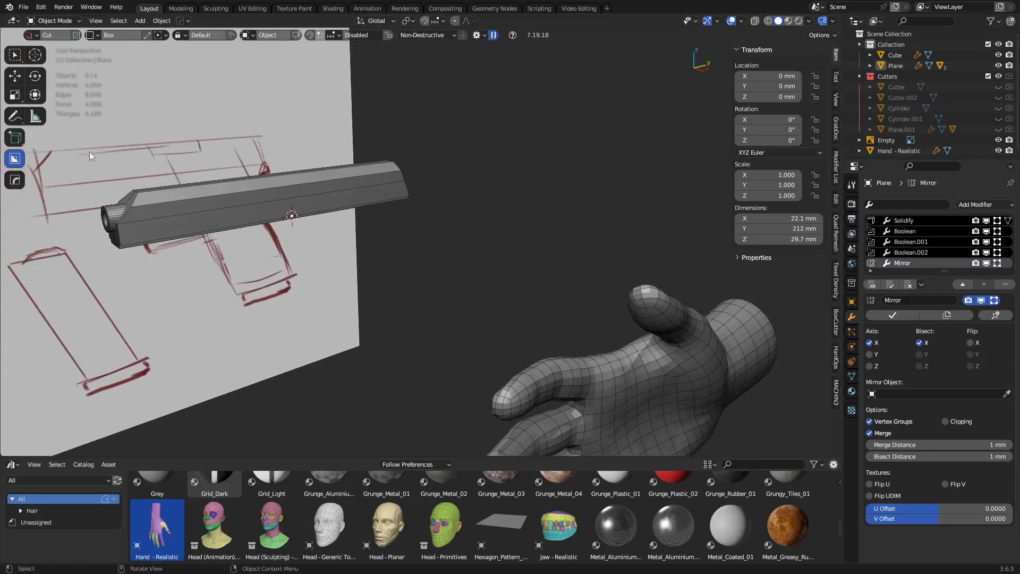
{"action": "left_click", "coordinate": [15, 181]}
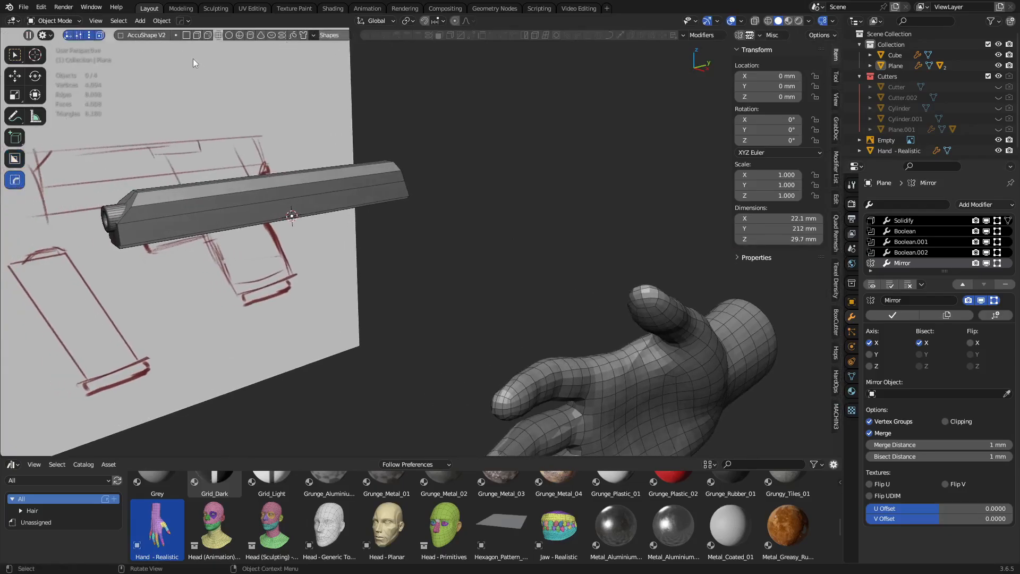
{"action": "left_click", "coordinate": [247, 36]}
{"action": "scroll", "coordinate": [650, 198], "scroll_direction": "down", "scroll_amount": 13}
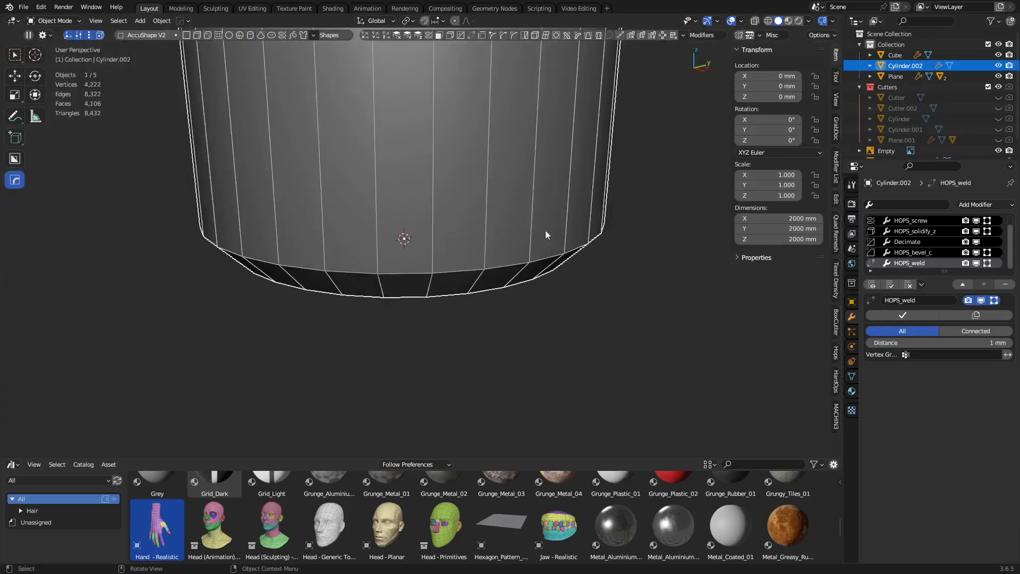
- Switch off the viewport display of the new cylinder's HOPS_bevel_c modifier after inspecting its screw and solidify settings
{"action": "middle_click_drag", "start_coordinate": [509, 164], "coordinate": [482, 175]}
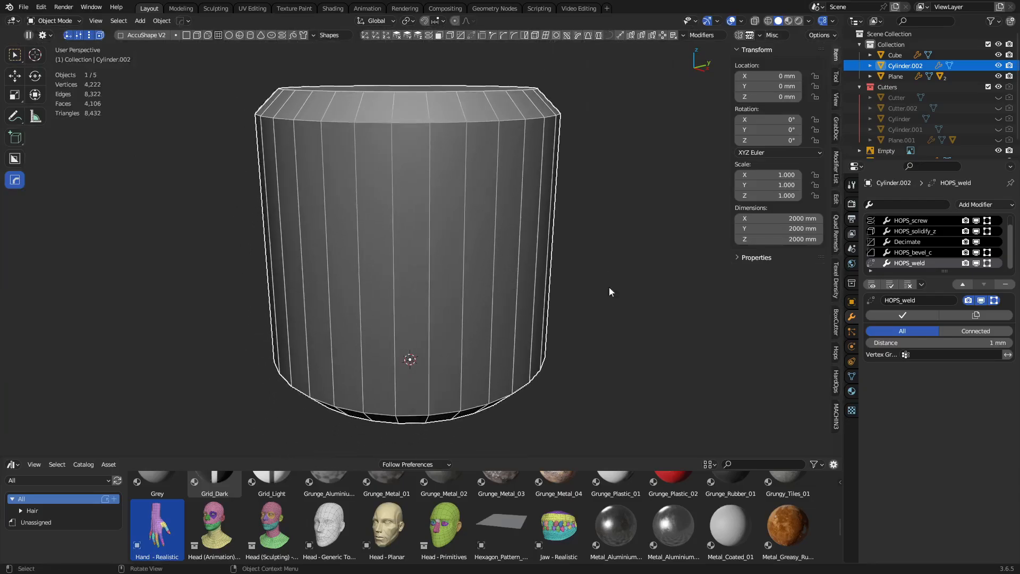
{"action": "left_click", "coordinate": [919, 221]}
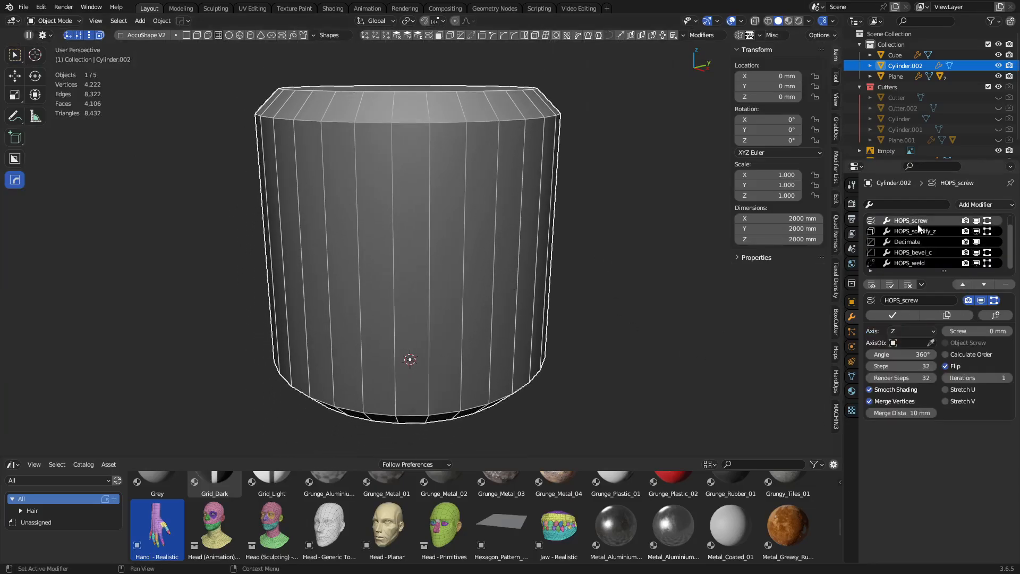
{"action": "mouse_move", "coordinate": [989, 331]}
{"action": "left_mouse_down"}
{"action": "mouse_move", "coordinate": [1008, 331]}
{"action": "mouse_move", "coordinate": [972, 330]}
{"action": "left_mouse_up"}
{"action": "key", "text": "ctrl+z"}
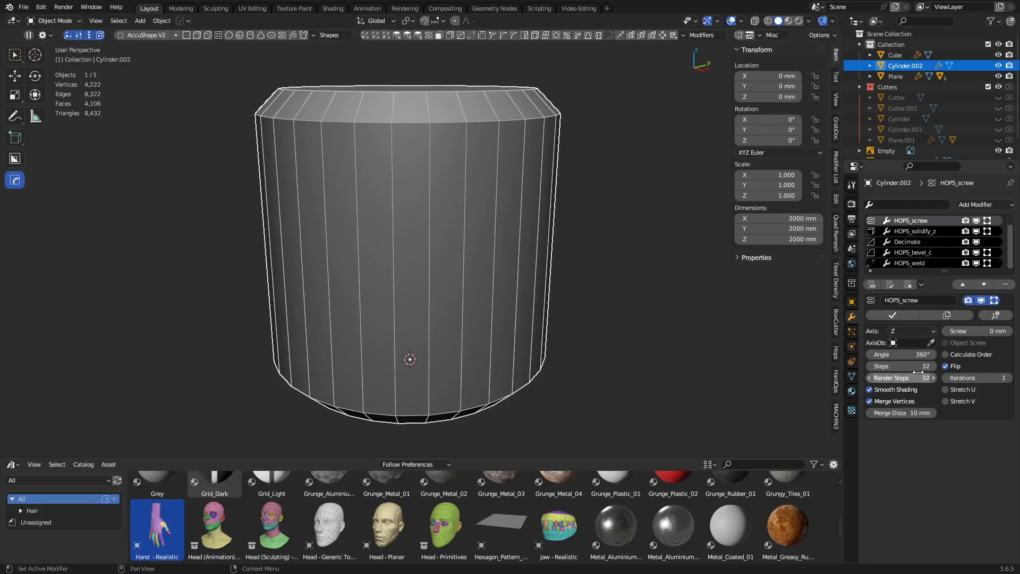
{"action": "left_click_drag", "start_coordinate": [906, 366], "coordinate": [941, 366]}
{"action": "left_click", "coordinate": [952, 232]}
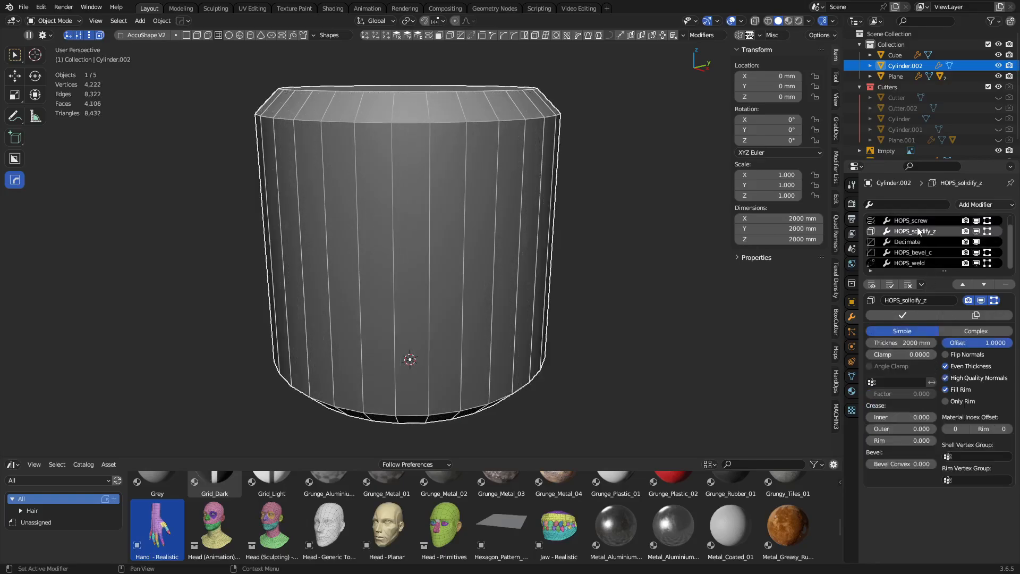
{"action": "left_click", "coordinate": [977, 231]}
{"action": "left_click", "coordinate": [976, 231]}
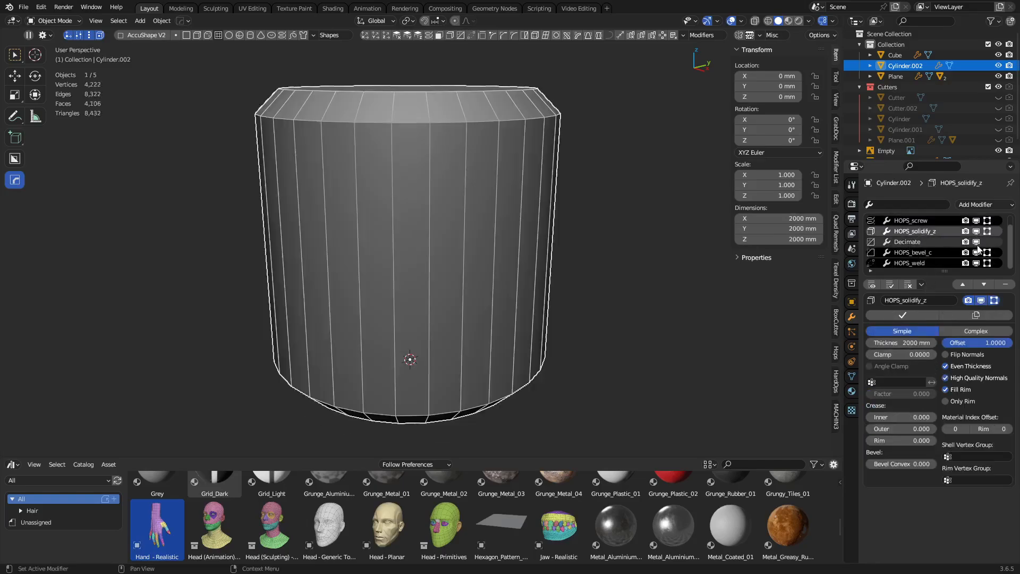
{"action": "left_click", "coordinate": [976, 256]}
{"action": "left_click", "coordinate": [976, 256]}
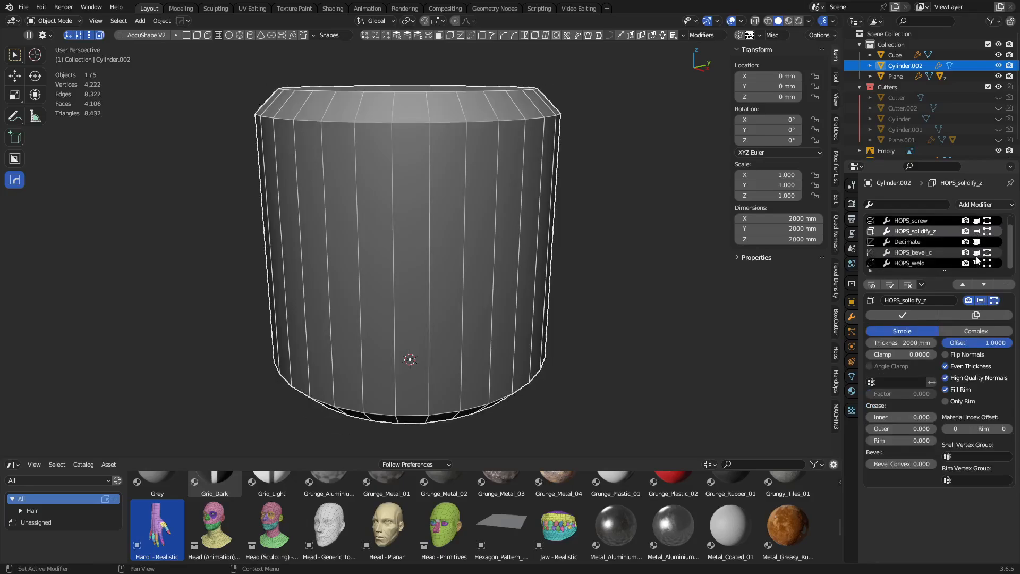
{"action": "left_click", "coordinate": [976, 253]}
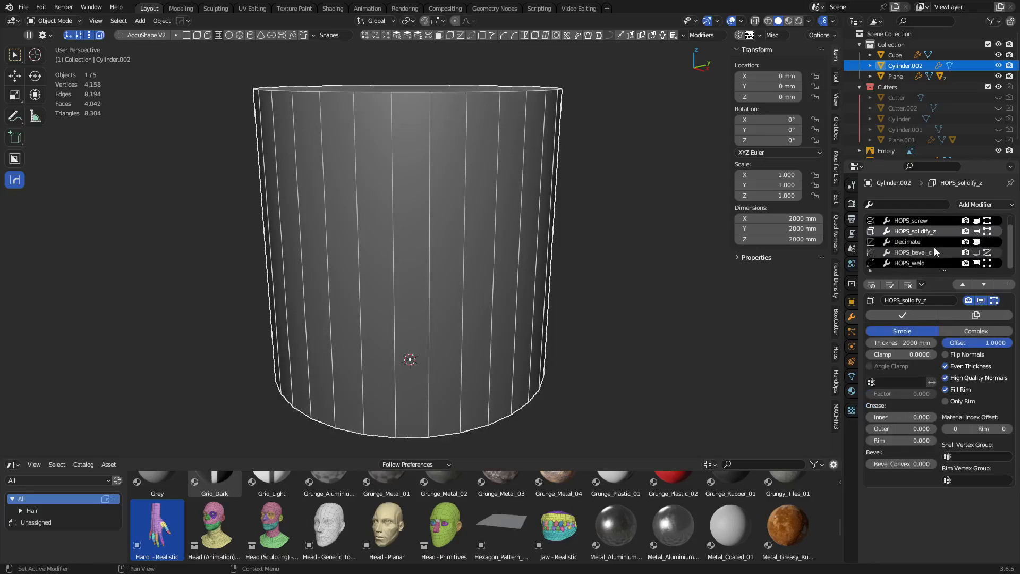
- Set the cylinder's HOPS_screw_x screw value to 70 mm and rotate the cylinder 90° about X
{"action": "left_click", "coordinate": [934, 249]}
{"action": "left_click", "coordinate": [930, 233]}
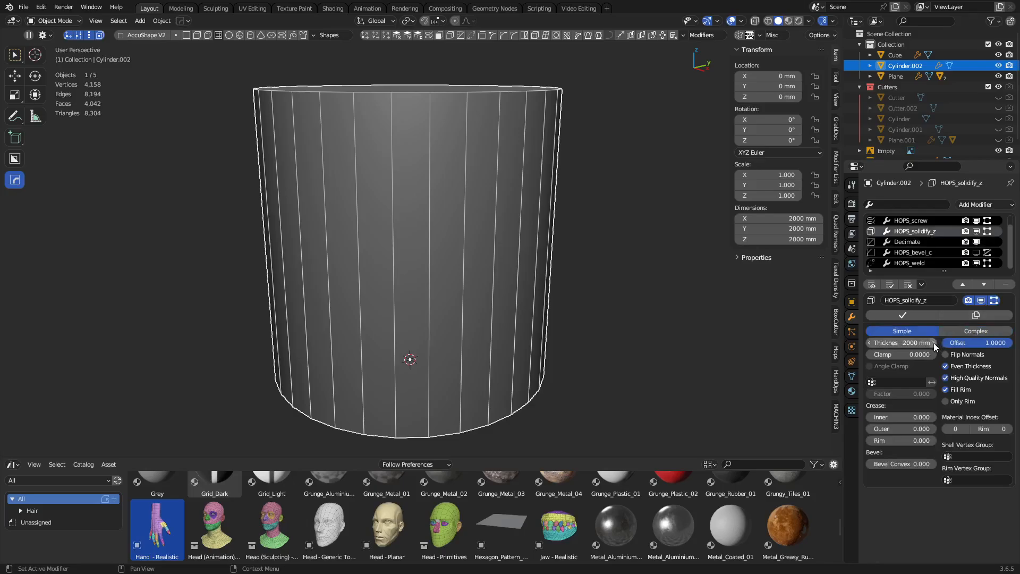
{"action": "scroll", "coordinate": [928, 241], "scroll_direction": "up", "scroll_amount": 1}
{"action": "left_click", "coordinate": [922, 222]}
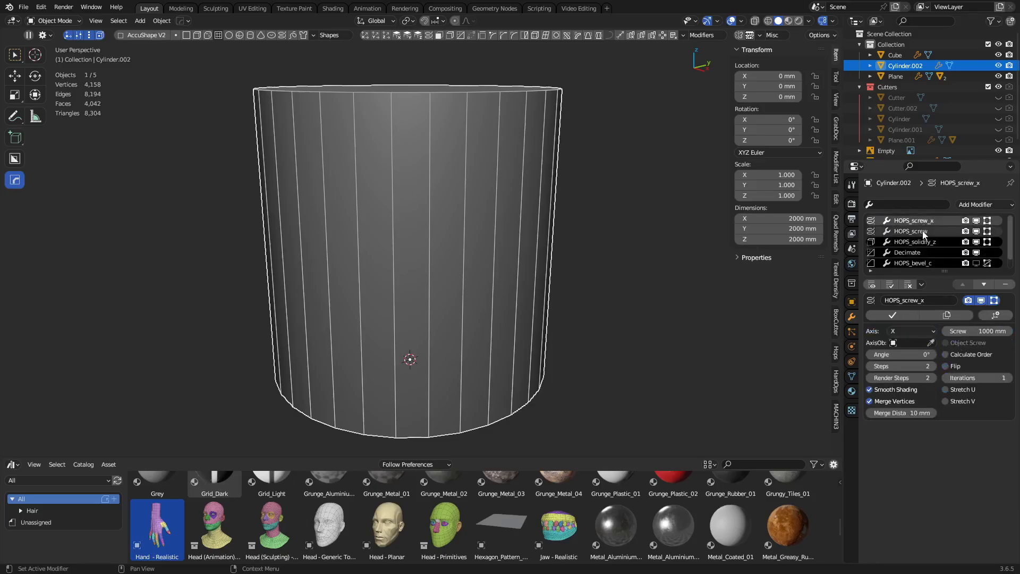
{"action": "left_click", "coordinate": [923, 232]}
{"action": "left_click", "coordinate": [932, 221]}
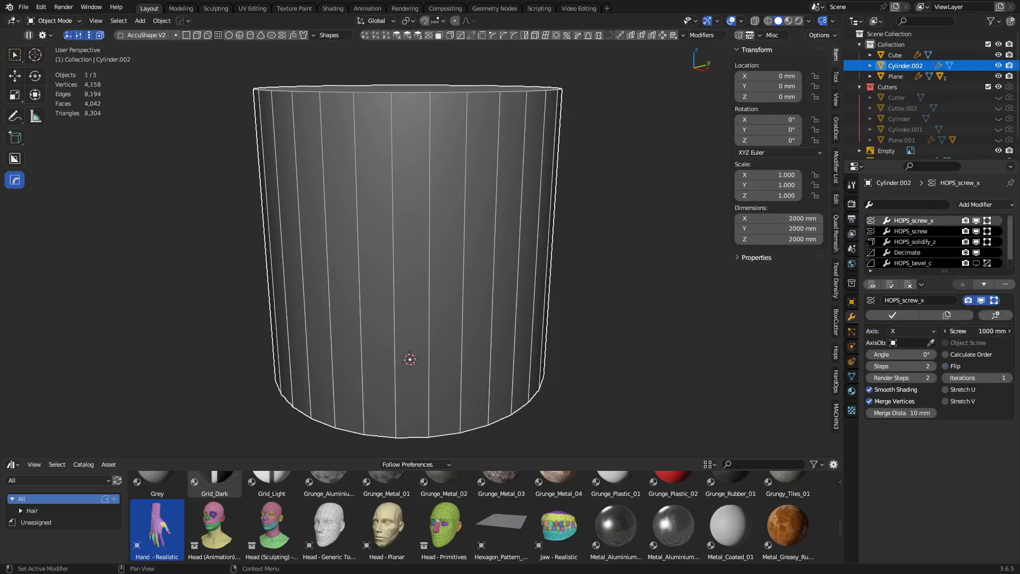
{"action": "left_click_drag", "start_coordinate": [978, 331], "coordinate": [928, 331]}
{"action": "scroll", "coordinate": [615, 311], "scroll_direction": "up", "scroll_amount": 3}
{"action": "middle_click_drag", "start_coordinate": [553, 318], "coordinate": [436, 305]}
{"action": "key", "text": "r"}
{"action": "left_click", "coordinate": [265, 294], "text": "ctrl"}
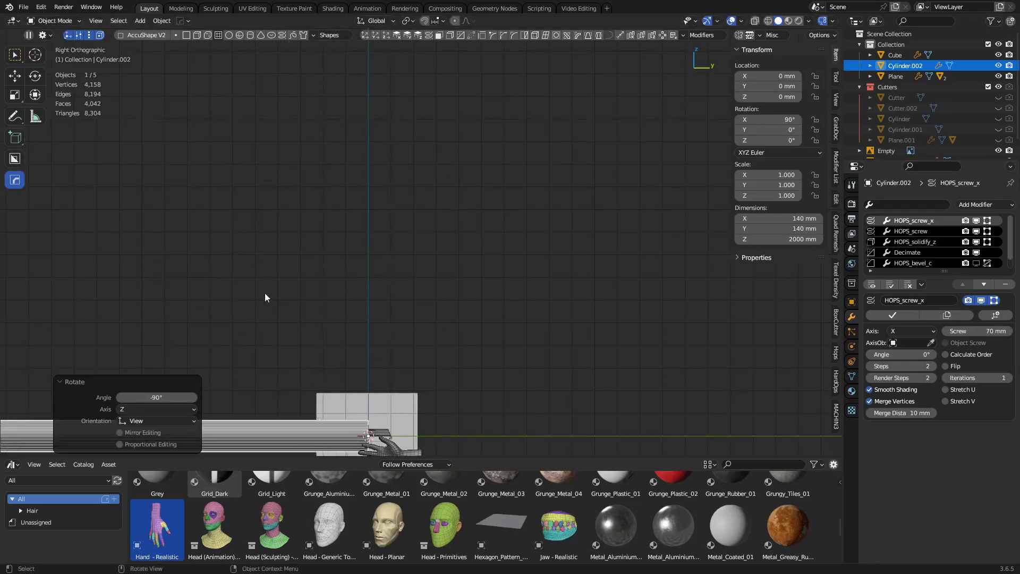
- Delete the HardOps cylinder and activate BoxCutter for the slide
{"action": "middle_click_drag", "start_coordinate": [347, 331], "coordinate": [468, 203], "text": "shift"}
{"action": "key", "text": "x"}
{"action": "left_click", "coordinate": [475, 269]}
{"action": "scroll", "coordinate": [431, 261], "scroll_direction": "up", "scroll_amount": 4}
{"action": "mouse_move", "coordinate": [499, 314]}
{"action": "middle_mouse_down", "text": "shift"}
{"action": "mouse_move", "coordinate": [431, 261]}
{"action": "mouse_move", "coordinate": [343, 309]}
{"action": "middle_mouse_up", "text": "shift"}
{"action": "scroll", "coordinate": [420, 255], "scroll_direction": "up", "scroll_amount": 4}
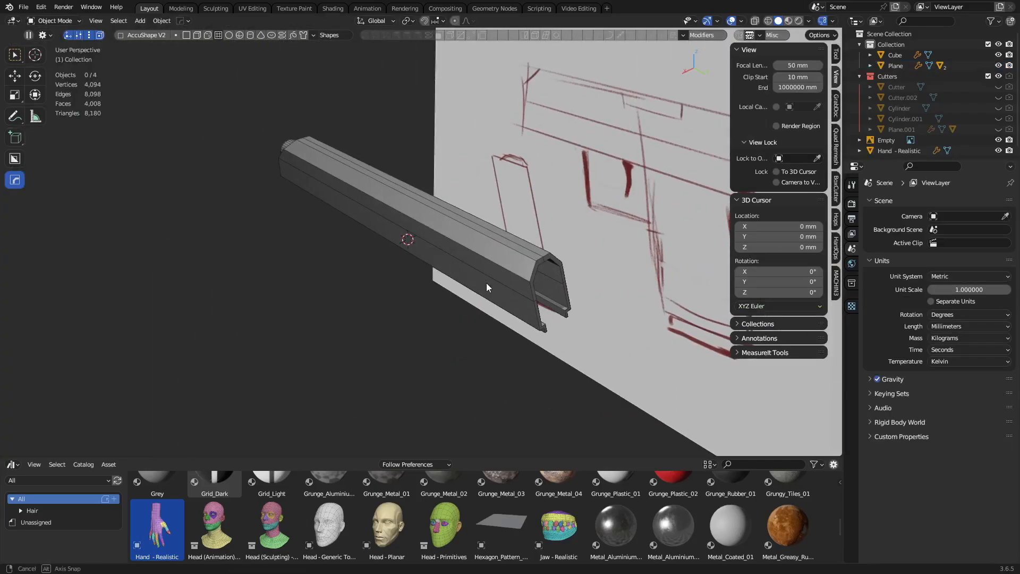
{"action": "middle_click_drag", "start_coordinate": [487, 288], "coordinate": [508, 225]}
{"action": "key", "text": "alt+w"}
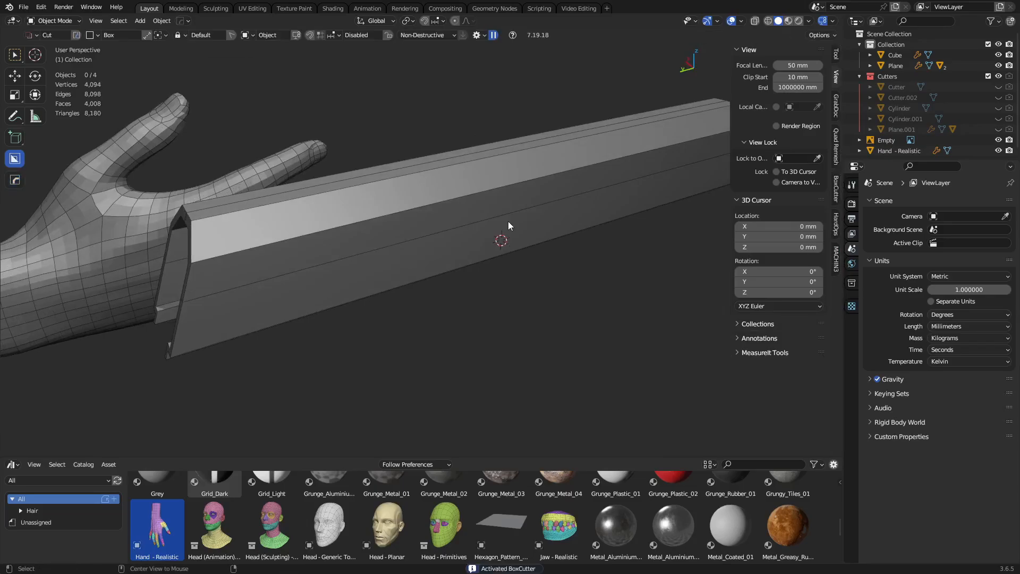
{"action": "key", "text": "d"}
{"action": "mouse_move", "coordinate": [391, 252]}
{"action": "left_mouse_down"}
{"action": "mouse_move", "coordinate": [575, 161]}
{"action": "mouse_move", "coordinate": [565, 173]}
{"action": "left_mouse_up"}
{"action": "right_click", "coordinate": [544, 193]}
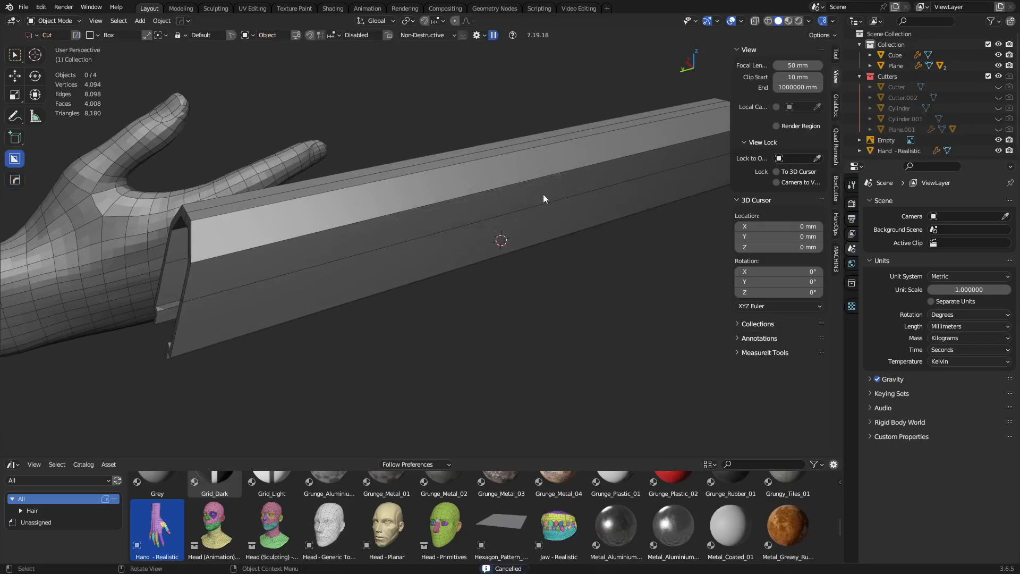
- Cut a box-shaped opening out of one side of the slide, from the side face up through the chamfer and top over the chamber block
{"action": "left_click", "coordinate": [476, 236]}
{"action": "mouse_move", "coordinate": [455, 247]}
{"action": "left_mouse_down"}
{"action": "mouse_move", "coordinate": [595, 151]}
{"action": "mouse_move", "coordinate": [617, 120]}
{"action": "left_mouse_up"}
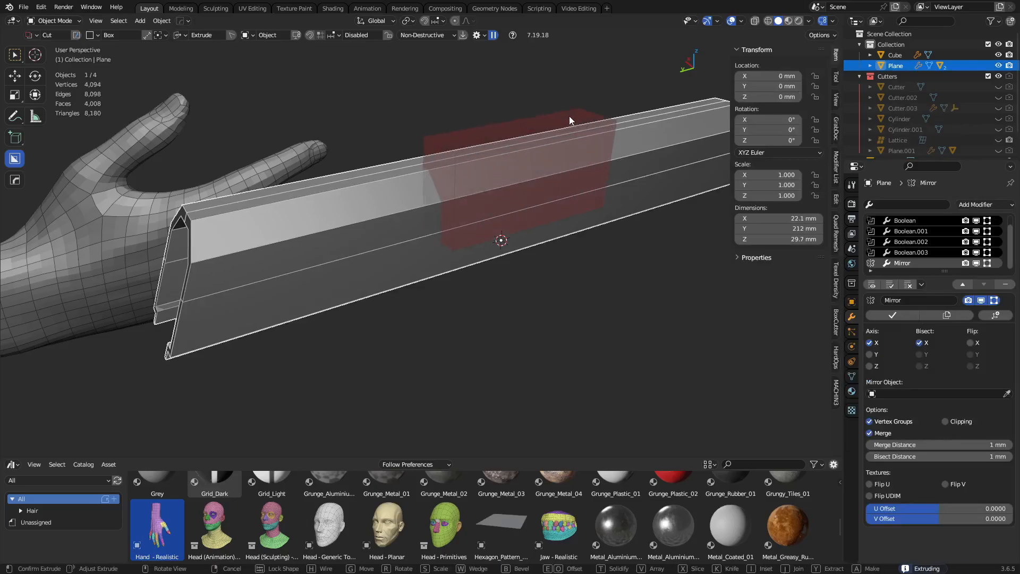
{"action": "left_click", "coordinate": [564, 114]}
{"action": "middle_click_drag", "start_coordinate": [564, 185], "coordinate": [501, 244]}
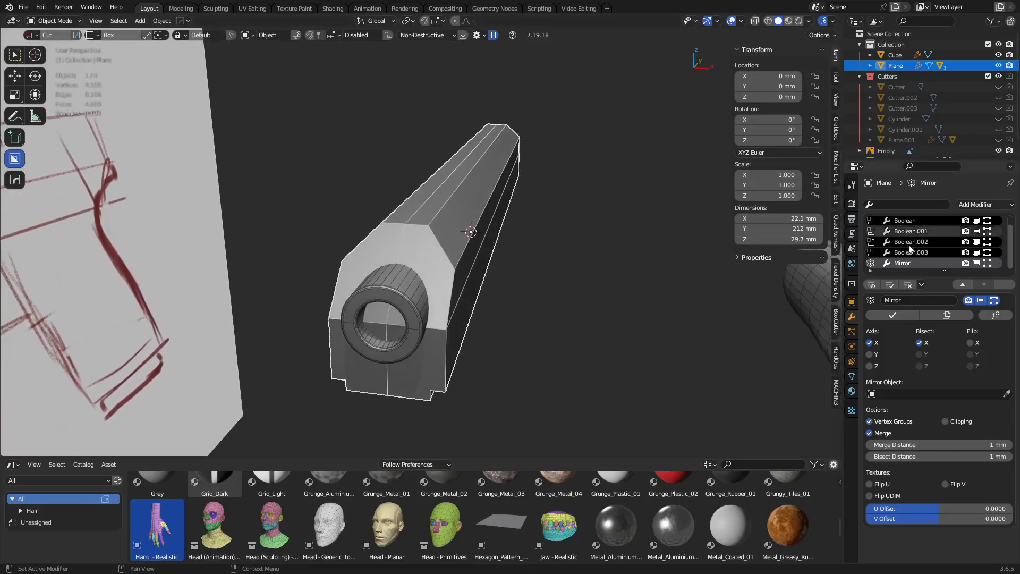
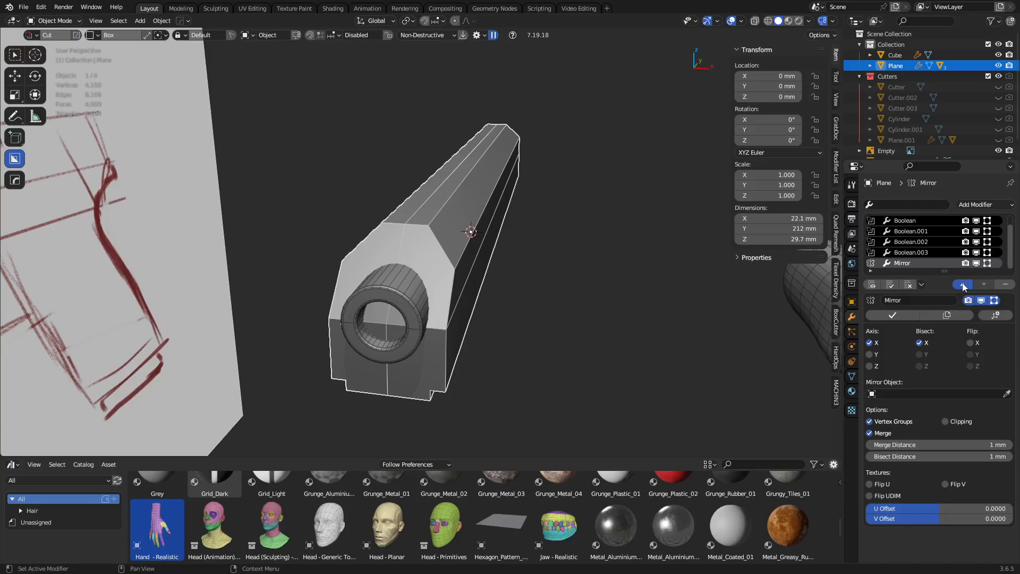
- Move the slide's Mirror modifier up the stack so it sits directly below Solidify and above the Booleans
{"action": "left_click", "coordinate": [964, 285]}
{"action": "left_click", "coordinate": [964, 285]}
{"action": "left_click", "coordinate": [964, 286]}
{"action": "left_click", "coordinate": [964, 285]}
{"action": "left_click", "coordinate": [964, 285]}
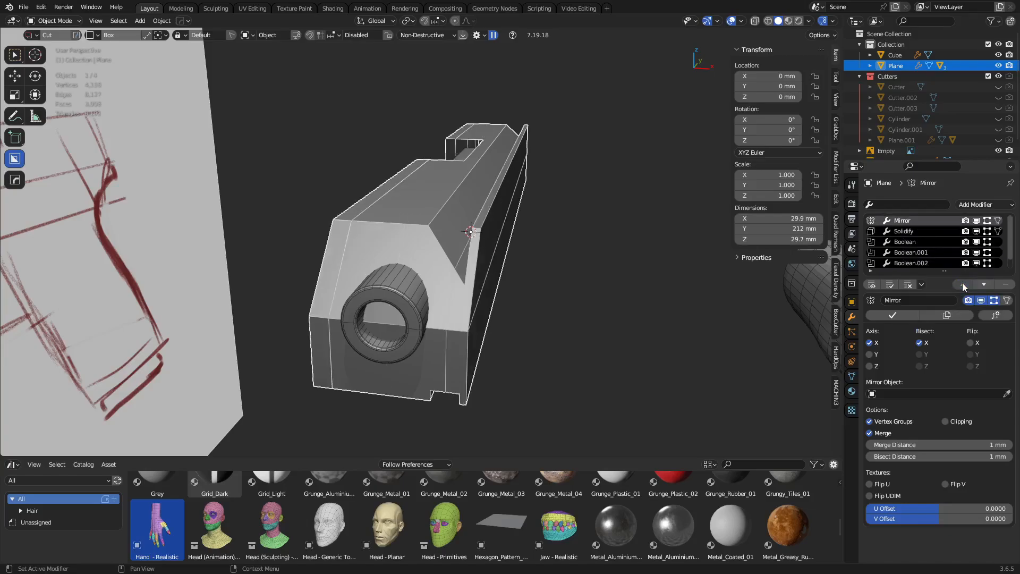
{"action": "left_click", "coordinate": [984, 284]}
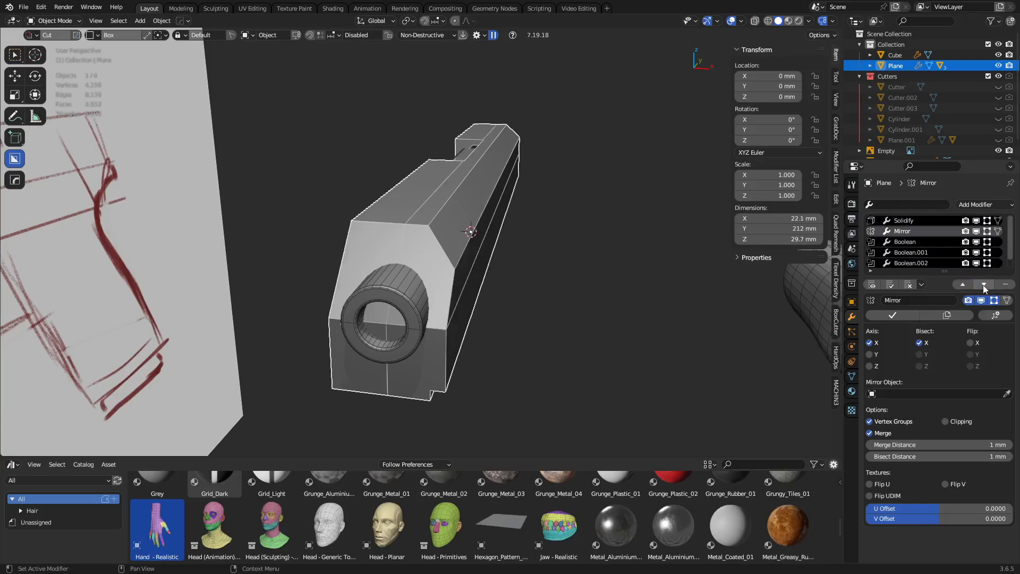
- Reveal the slide's corner-chamfer cutter and mirror it in X across the slide
{"action": "left_click", "coordinate": [524, 294]}
{"action": "left_click", "coordinate": [461, 267]}
{"action": "mouse_move", "coordinate": [461, 266]}
{"action": "middle_mouse_down"}
{"action": "mouse_move", "coordinate": [515, 248]}
{"action": "mouse_move", "coordinate": [473, 256]}
{"action": "mouse_move", "coordinate": [485, 253]}
{"action": "mouse_move", "coordinate": [478, 240]}
{"action": "middle_mouse_up"}
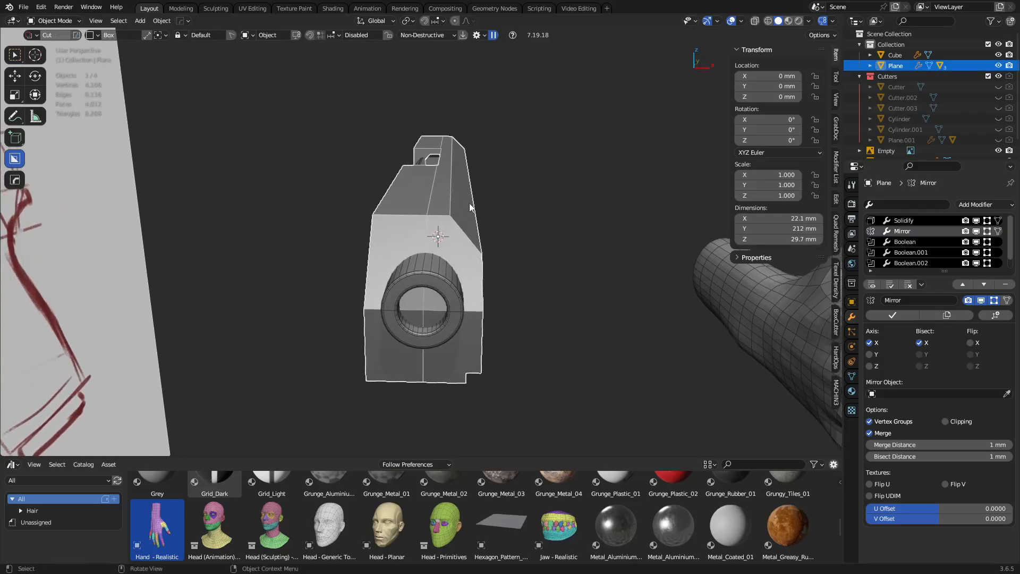
{"action": "key", "text": "q"}
{"action": "left_click", "coordinate": [517, 242]}
{"action": "scroll", "coordinate": [334, 225], "scroll_direction": "down", "scroll_amount": 4}
{"action": "left_click", "coordinate": [532, 226]}
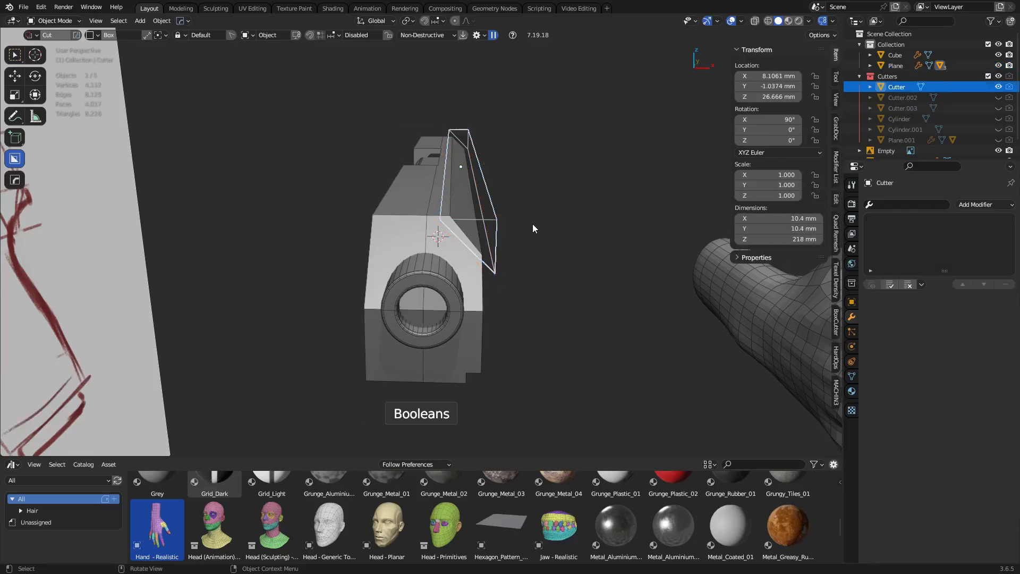
{"action": "left_click", "coordinate": [411, 224], "text": "shift"}
{"action": "key", "text": "alt+shift+x"}
{"action": "left_click", "coordinate": [480, 290]}
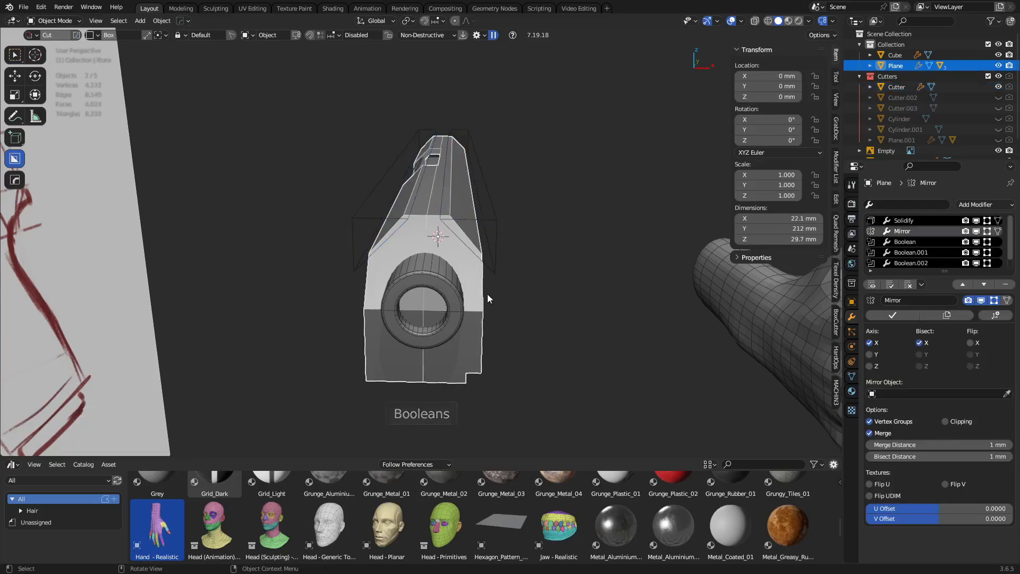
- Reveal the hollowing cutter Plane.001 and mirror it in X with bisect
{"action": "key", "text": "q"}
{"action": "left_click", "coordinate": [473, 296]}
{"action": "scroll", "coordinate": [473, 296], "scroll_direction": "down", "scroll_amount": 3}
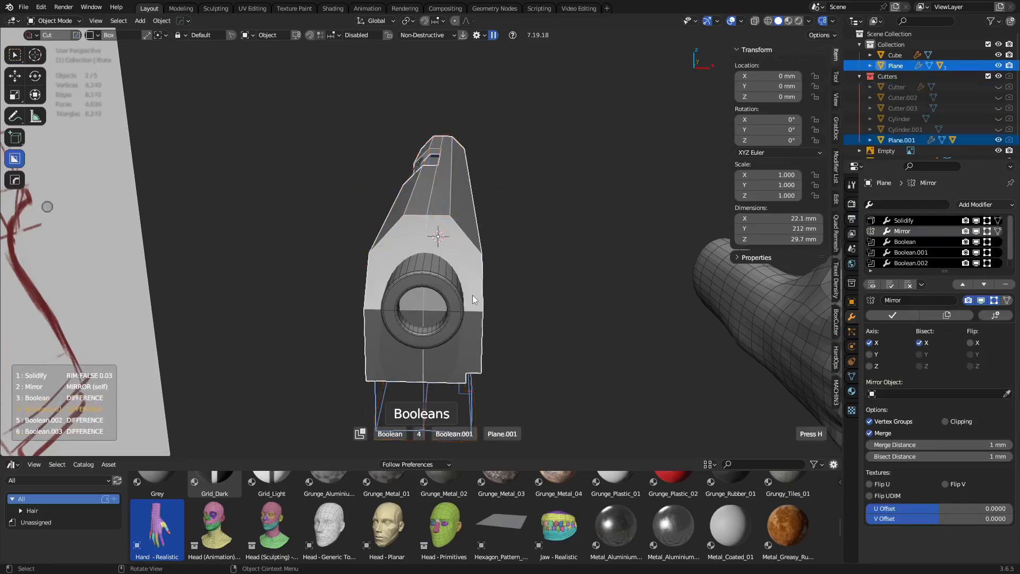
{"action": "left_click", "coordinate": [473, 295]}
{"action": "middle_click_drag", "start_coordinate": [473, 297], "coordinate": [528, 290]}
{"action": "key", "text": "alt+shift+x"}
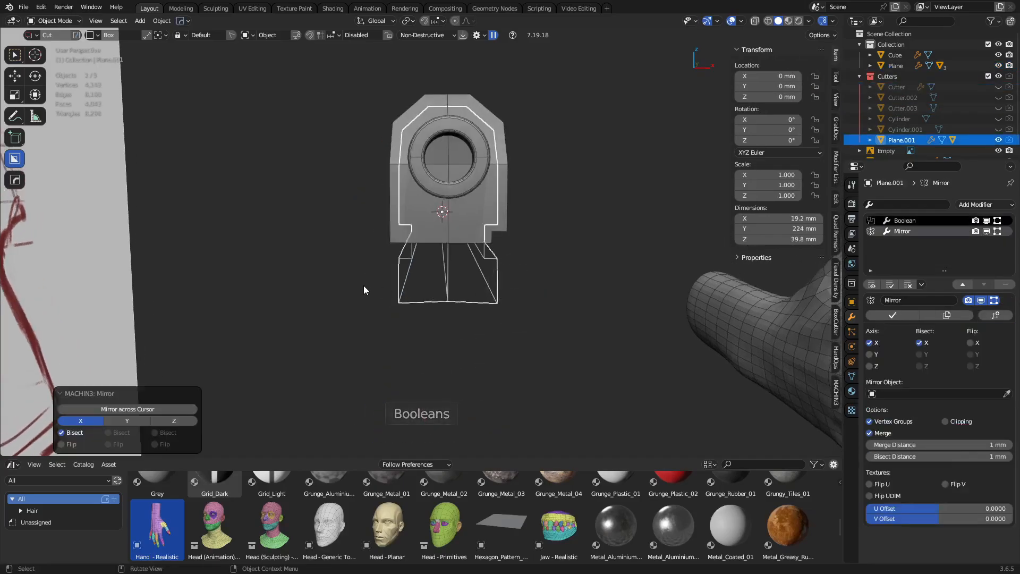
- Reveal the lower corner step cutter Cutter.002 and mirror it in X across the slide
{"action": "middle_click_drag", "start_coordinate": [406, 300], "coordinate": [507, 232]}
{"action": "scroll", "coordinate": [457, 271], "scroll_direction": "down", "scroll_amount": 4}
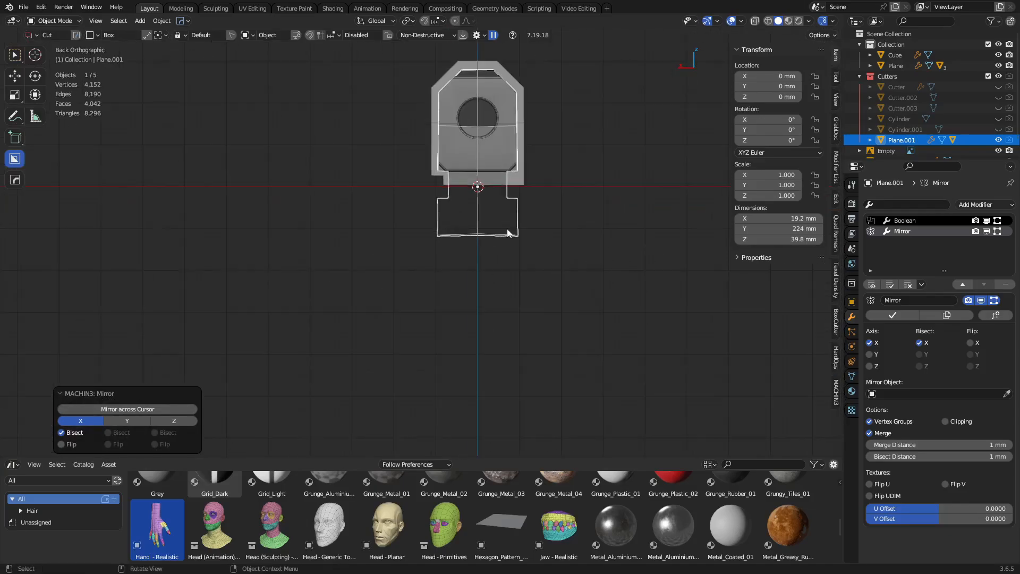
{"action": "scroll", "coordinate": [505, 255], "scroll_direction": "up", "scroll_amount": 5}
{"action": "left_click", "coordinate": [503, 275]}
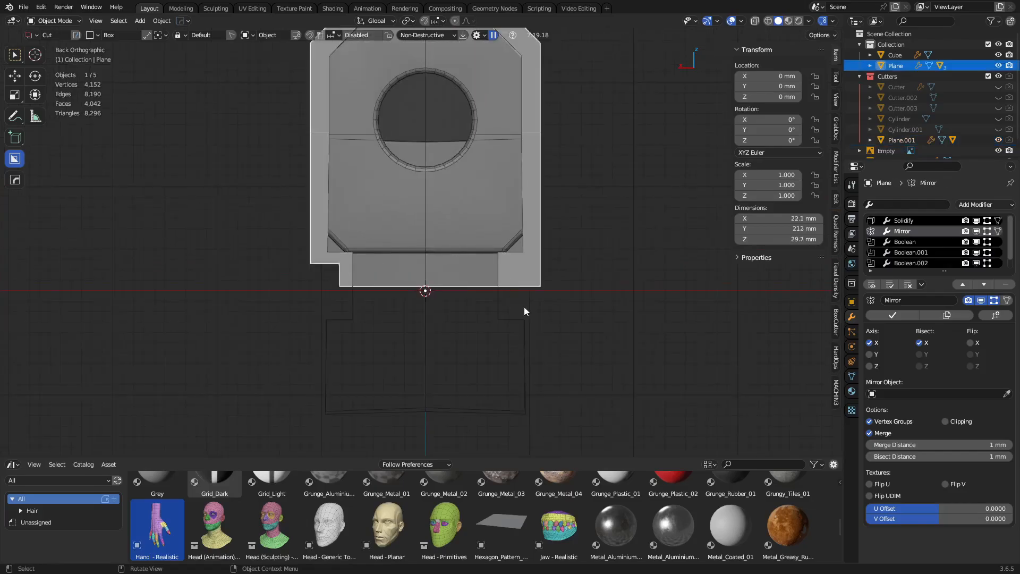
{"action": "left_click", "coordinate": [504, 311]}
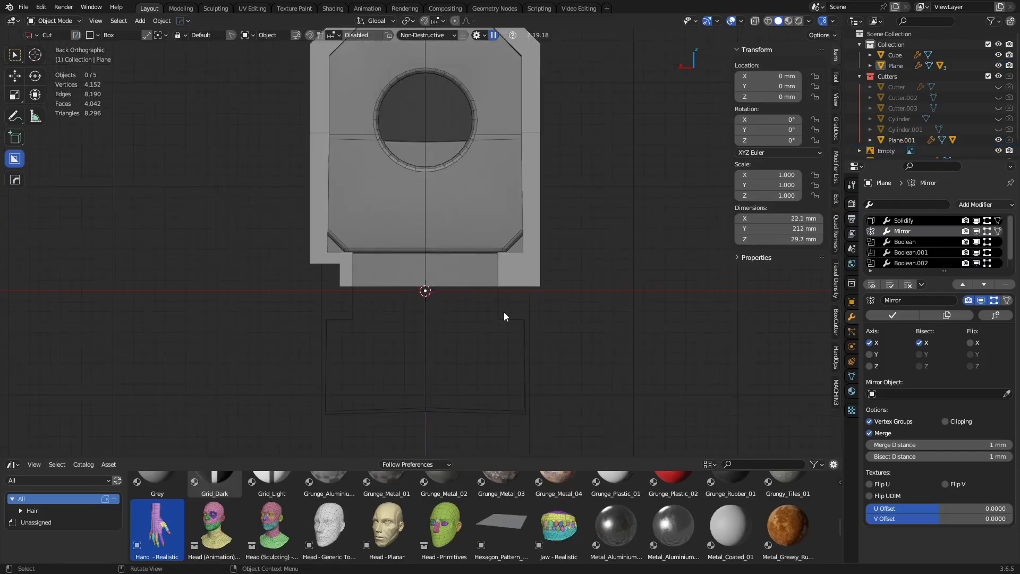
{"action": "left_click", "coordinate": [521, 274]}
{"action": "key", "text": "ctrl+shift+b"}
{"action": "scroll", "coordinate": [521, 274], "scroll_direction": "up", "scroll_amount": 3}
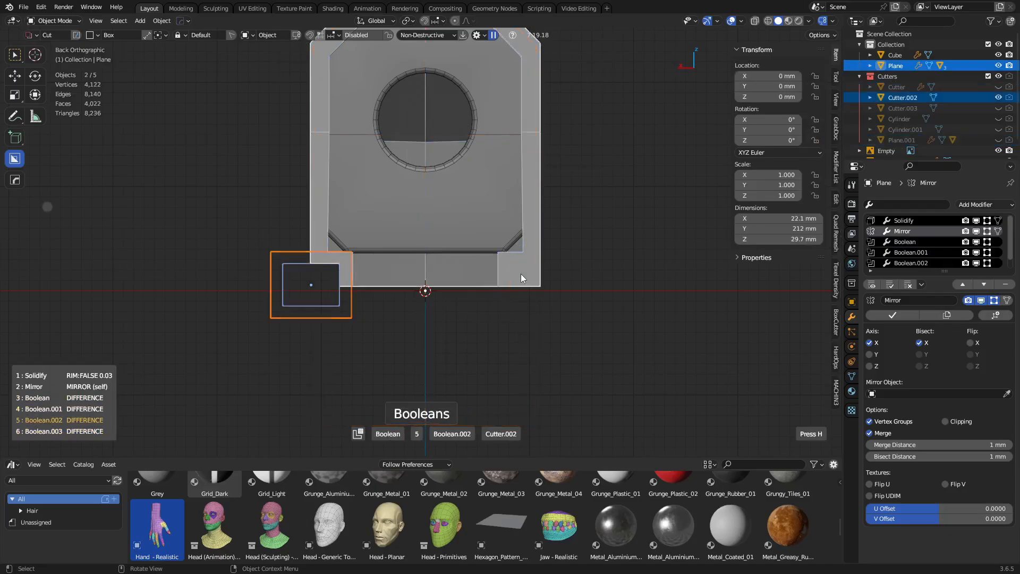
{"action": "left_click", "coordinate": [521, 274]}
{"action": "left_click", "coordinate": [521, 274], "text": "shift"}
{"action": "key", "text": "alt+shift+x"}
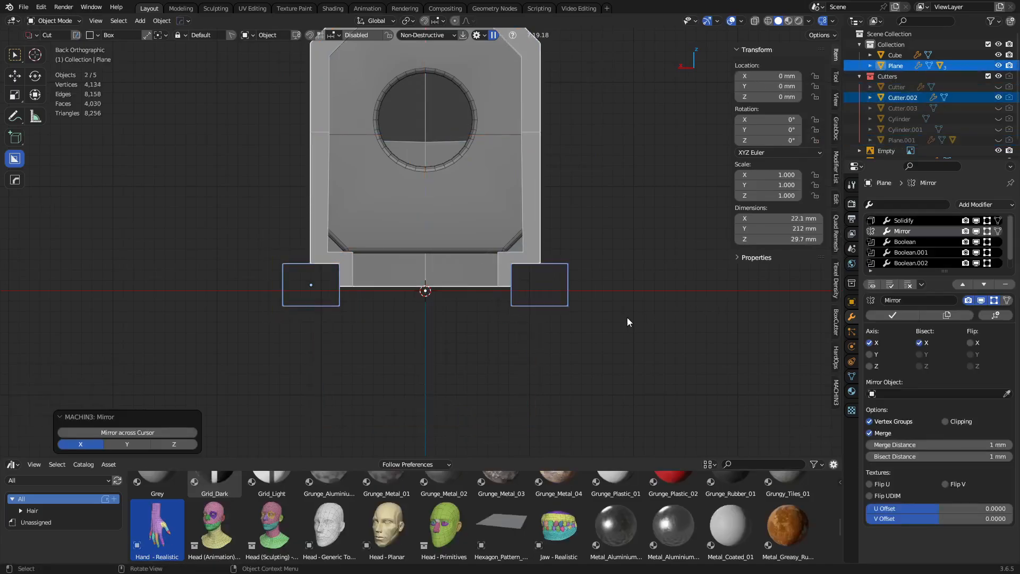
- Edit the chamber block and lower its chamfer's outer edge along Z, on the side facing the slide's opening
{"action": "middle_click_drag", "start_coordinate": [590, 200], "coordinate": [478, 278]}
{"action": "left_click", "coordinate": [543, 265]}
{"action": "left_click", "coordinate": [465, 261]}
{"action": "scroll", "coordinate": [477, 278], "scroll_direction": "up", "scroll_amount": 2}
{"action": "left_click", "coordinate": [437, 276]}
{"action": "key", "text": "ctrl+Tab"}
{"action": "left_click", "coordinate": [491, 274]}
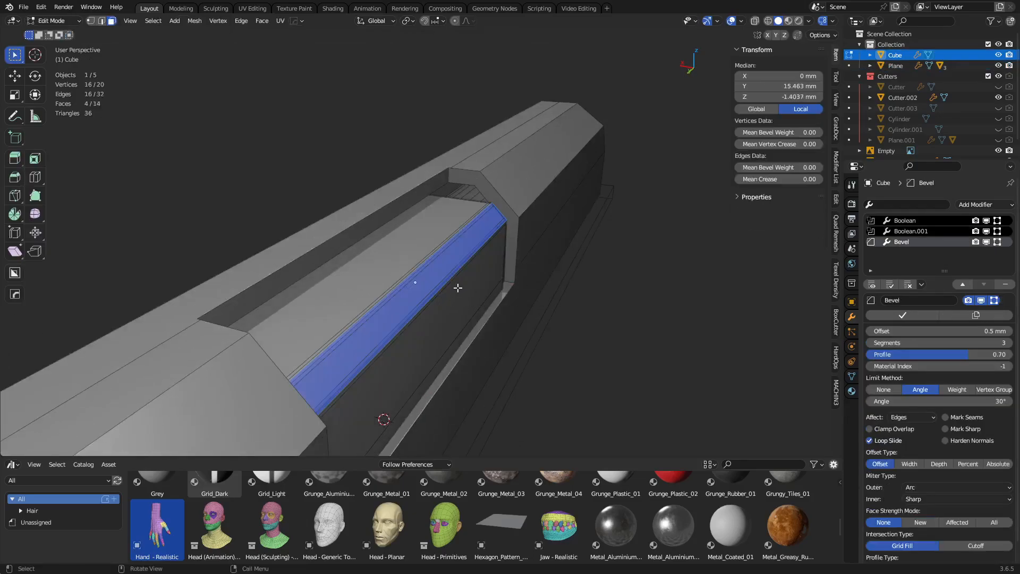
{"action": "middle_click_drag", "start_coordinate": [512, 294], "coordinate": [521, 249]}
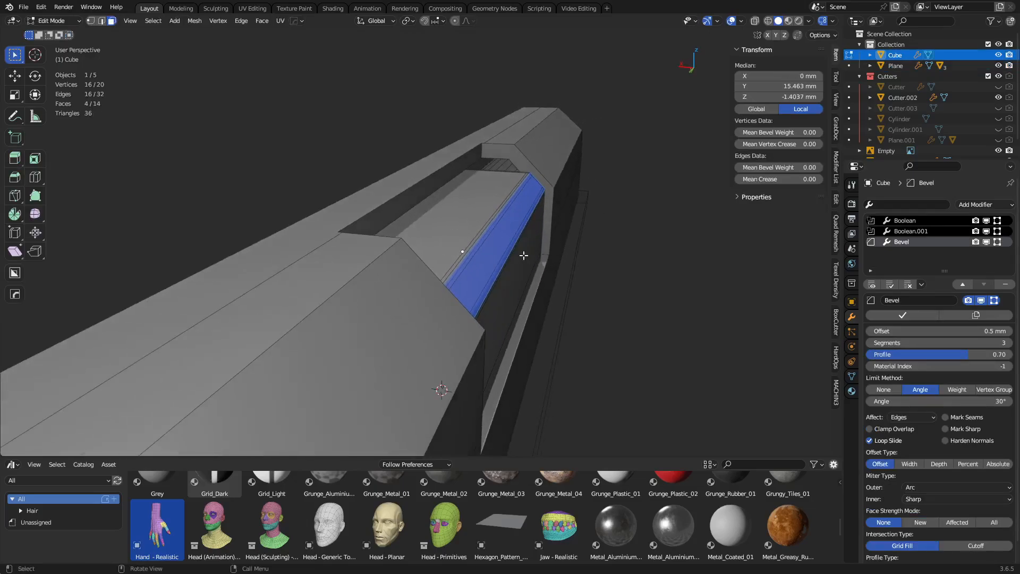
{"action": "left_click", "coordinate": [518, 240]}
{"action": "key", "text": "2"}
{"action": "left_click", "coordinate": [517, 234]}
{"action": "key", "text": "g"}
{"action": "key", "text": "z"}
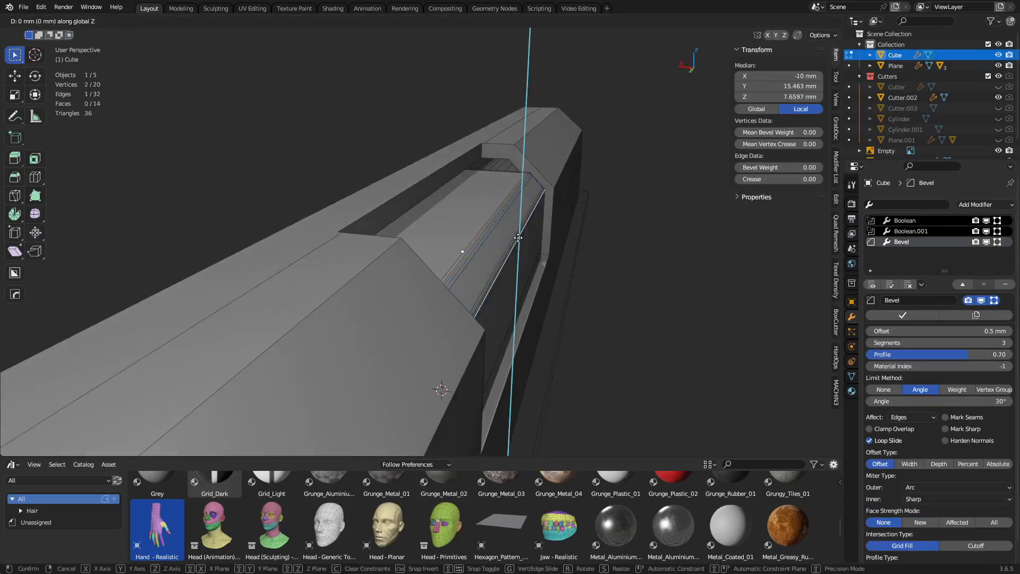
{"action": "left_click", "coordinate": [501, 230]}
- Move the upper edge of the chamber block's chamfer inward along X to widen the chamfer
{"action": "left_click", "coordinate": [500, 229]}
{"action": "key", "text": "g"}
{"action": "key", "text": "x"}
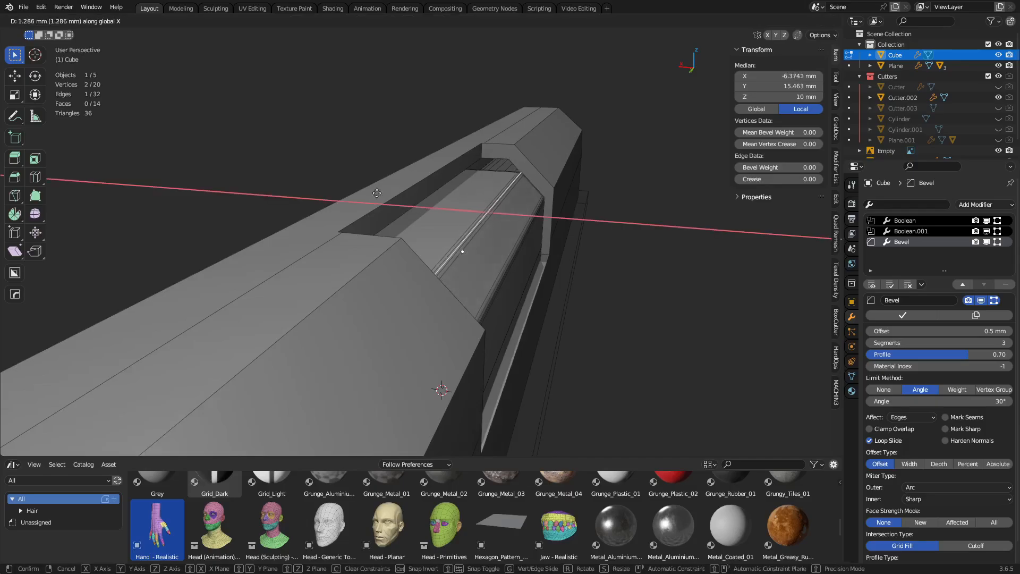
{"action": "left_click", "coordinate": [222, 151]}
- Raise the chamber block's top face along Z toward the slide's top surface, and select the adjoining chamfer face
{"action": "key", "text": "3"}
{"action": "left_click", "coordinate": [420, 204]}
{"action": "key", "text": "g"}
{"action": "key", "text": "z"}
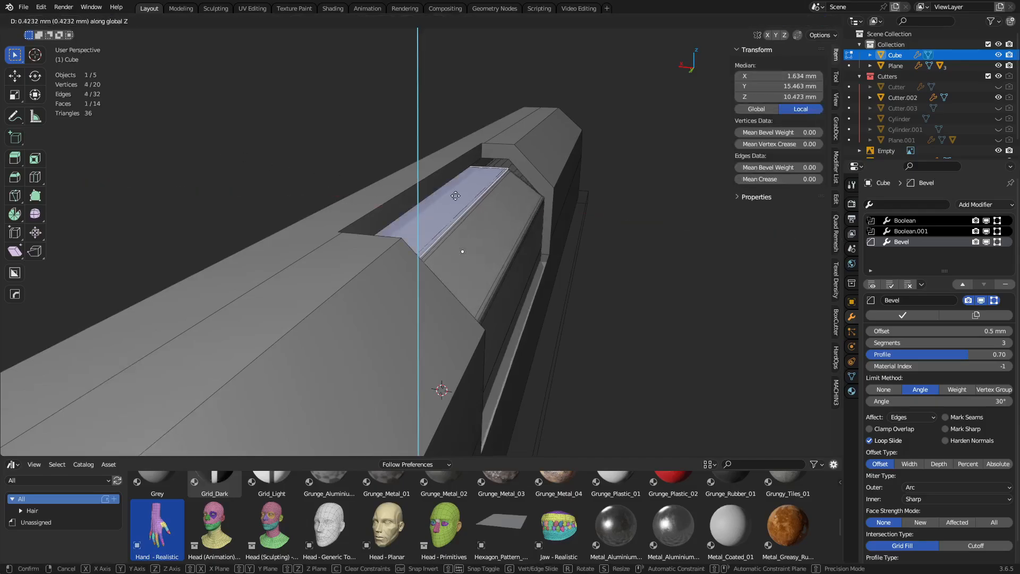
{"action": "left_click", "coordinate": [470, 93]}
{"action": "left_click", "coordinate": [518, 242]}
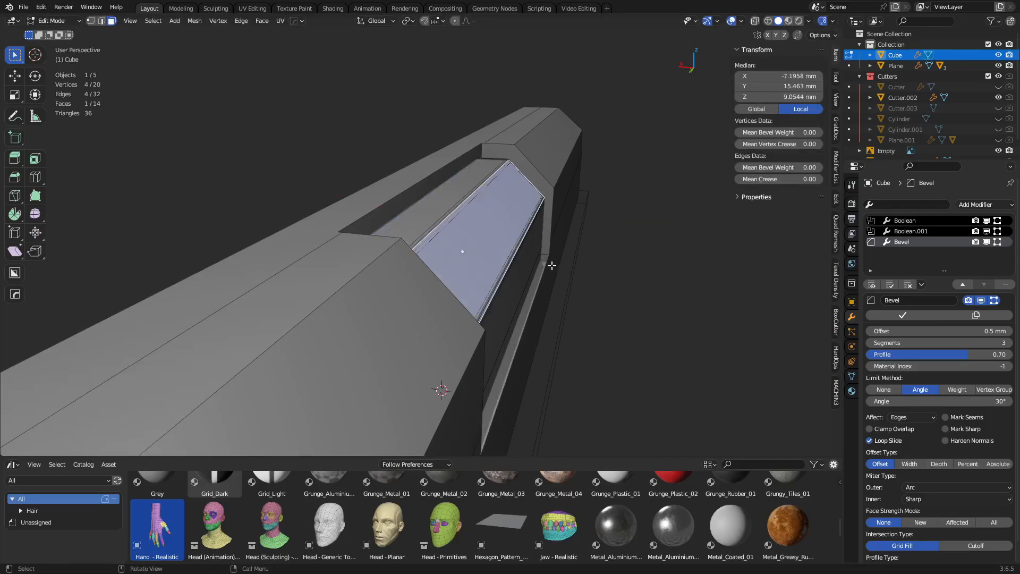
{"action": "key", "text": "g"}
{"action": "key", "text": "y"}
{"action": "right_click", "coordinate": [551, 264]}
- Lower the outer edge of the chamber block's chamfer slightly along Z
{"action": "key", "text": "2"}
{"action": "left_click", "coordinate": [515, 247]}
{"action": "key", "text": "g"}
{"action": "key", "text": "x"}
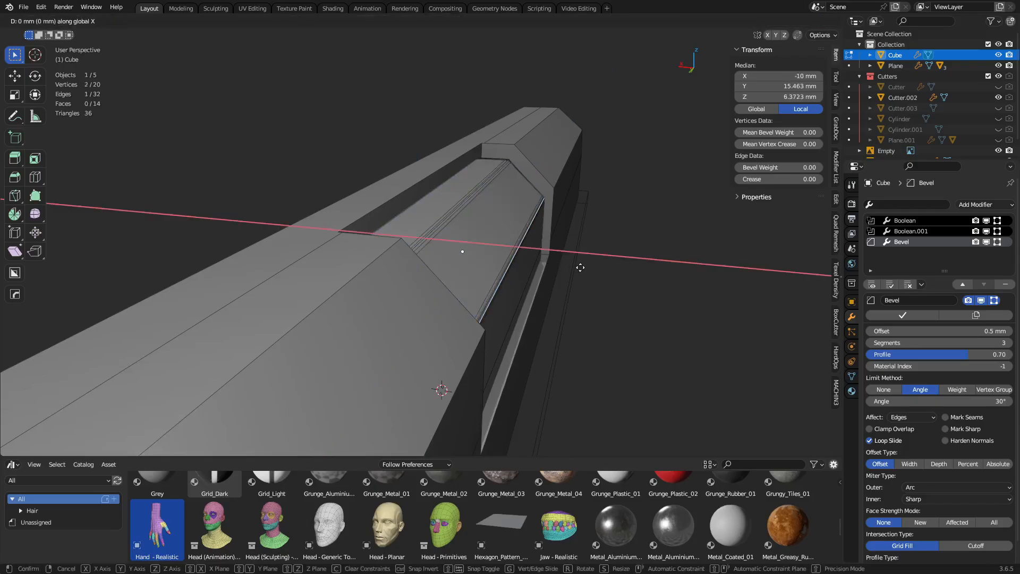
{"action": "right_click", "coordinate": [553, 260]}
{"action": "key", "text": "g"}
{"action": "key", "text": "z"}
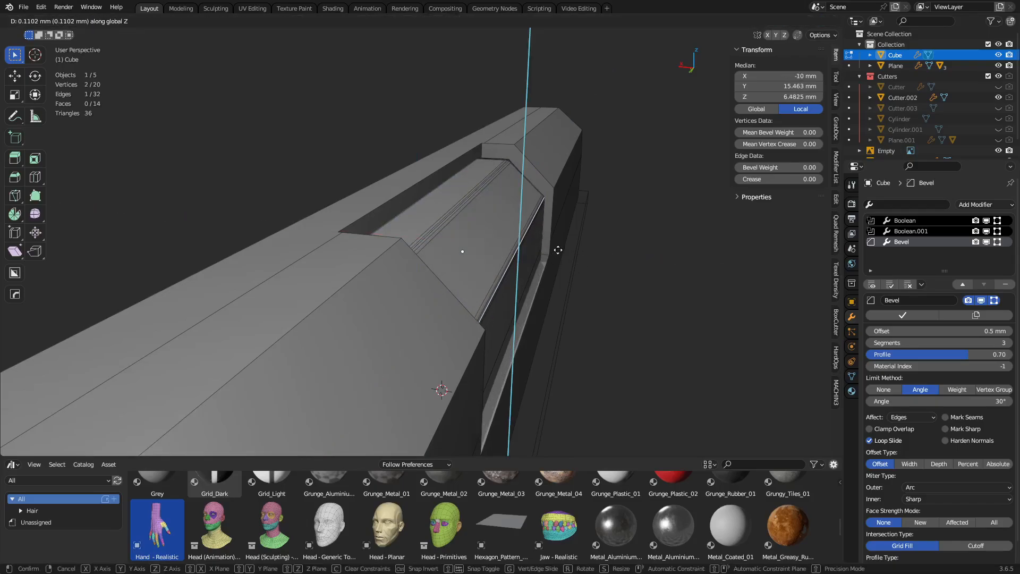
{"action": "left_click", "coordinate": [558, 290]}
- Move the chamber block's side face below the chamfer inward along X by about 0.22 mm
{"action": "key", "text": "3"}
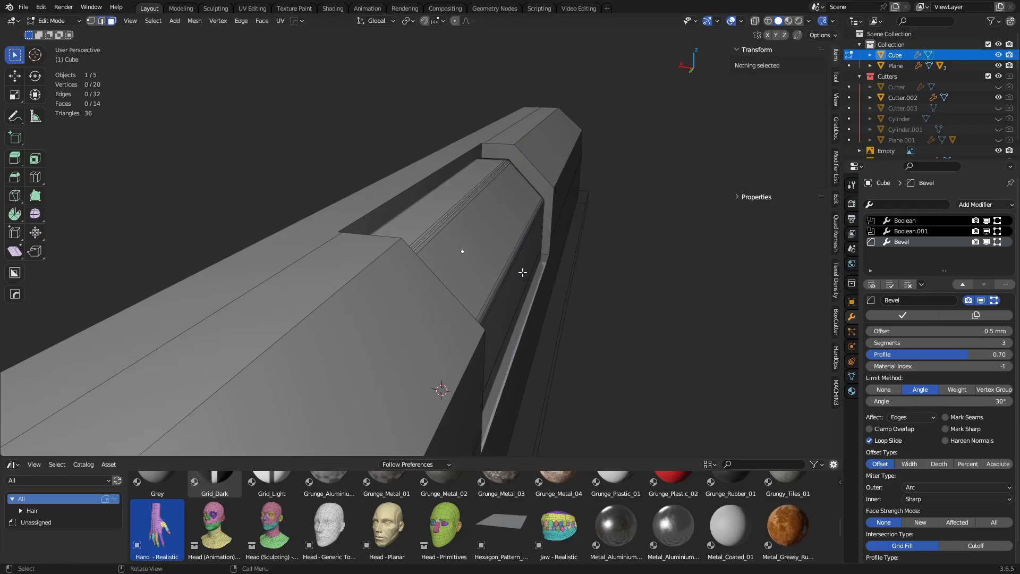
{"action": "left_click", "coordinate": [522, 273]}
{"action": "key", "text": "g"}
{"action": "key", "text": "x"}
{"action": "left_click", "coordinate": [523, 272]}
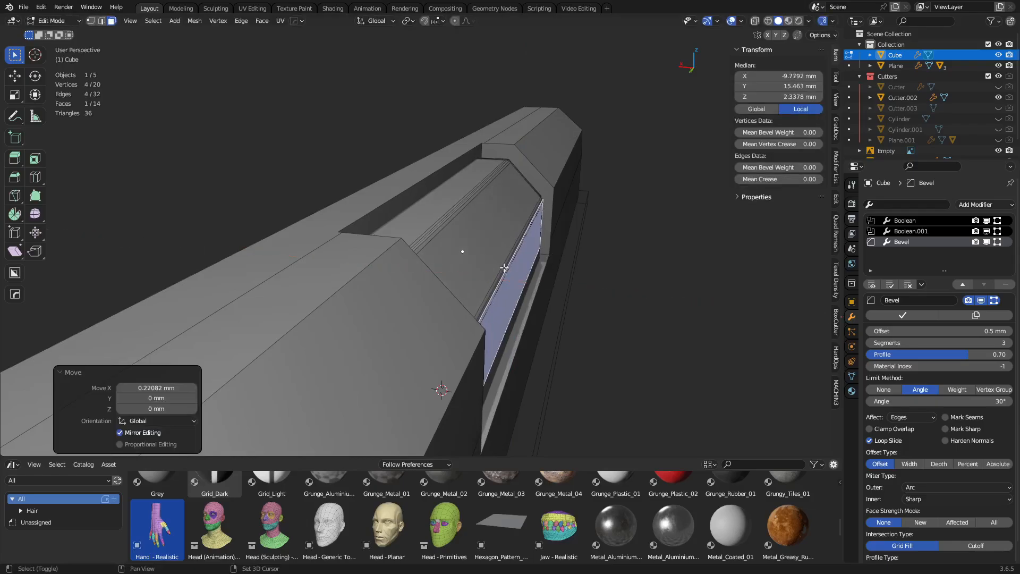
- Shift the chamber block's entire mesh about -2.38 mm along Y toward the muzzle end of the slide's opening
{"action": "left_click", "coordinate": [497, 208]}
{"action": "middle_click_drag", "start_coordinate": [559, 239], "coordinate": [464, 262]}
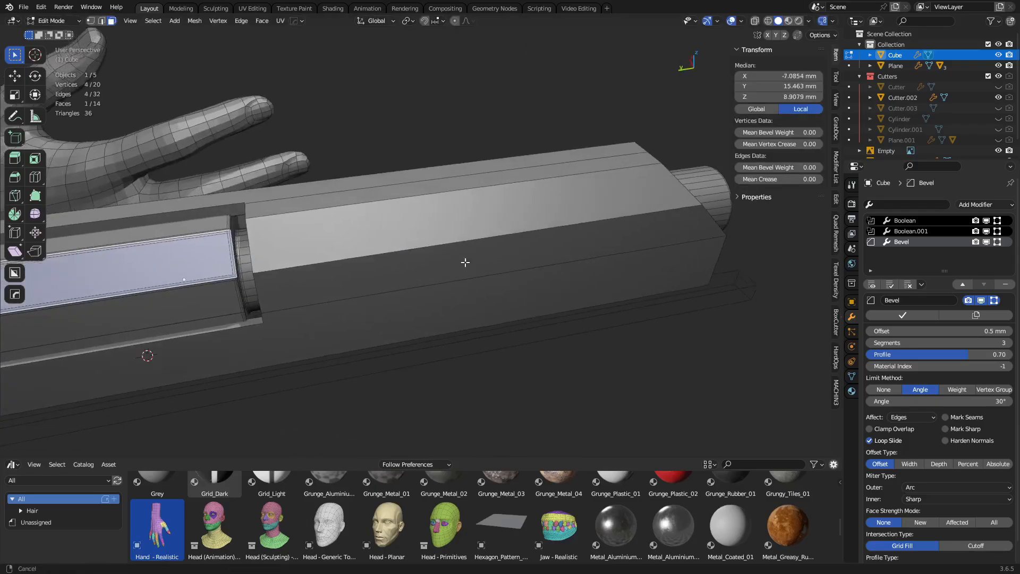
{"action": "middle_click_drag", "start_coordinate": [287, 271], "coordinate": [468, 281], "text": "shift"}
{"action": "key", "text": "a"}
{"action": "key", "text": "g"}
{"action": "key", "text": "y"}
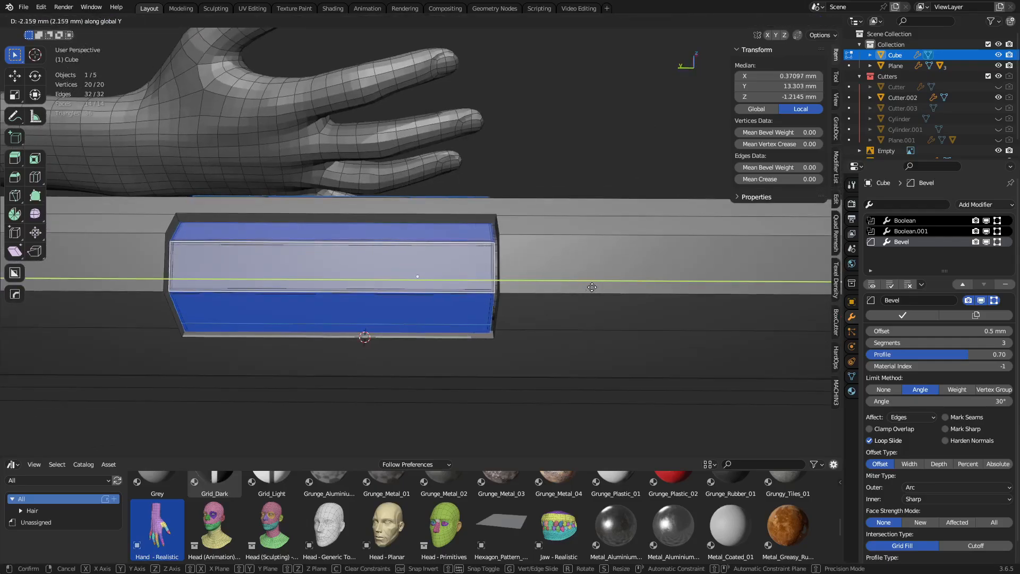
{"action": "left_click", "coordinate": [599, 285]}
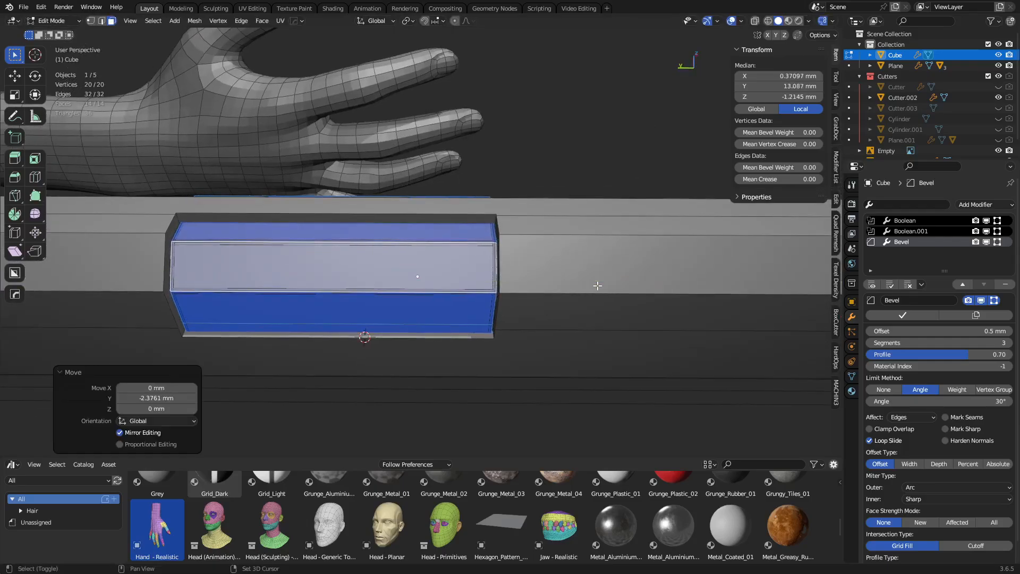
- Symmetrize the chamber block across X from negative to positive, keeping the redundant centre edges, and return to Object Mode
{"action": "middle_click_drag", "start_coordinate": [680, 295], "coordinate": [493, 314]}
{"action": "key", "text": "alt+x"}
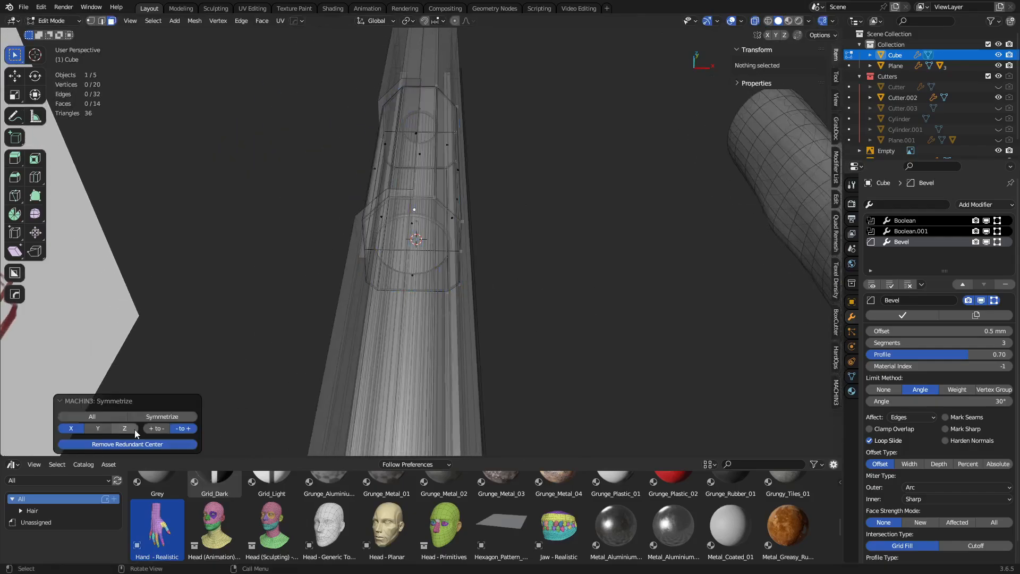
{"action": "key", "text": "alt+z"}
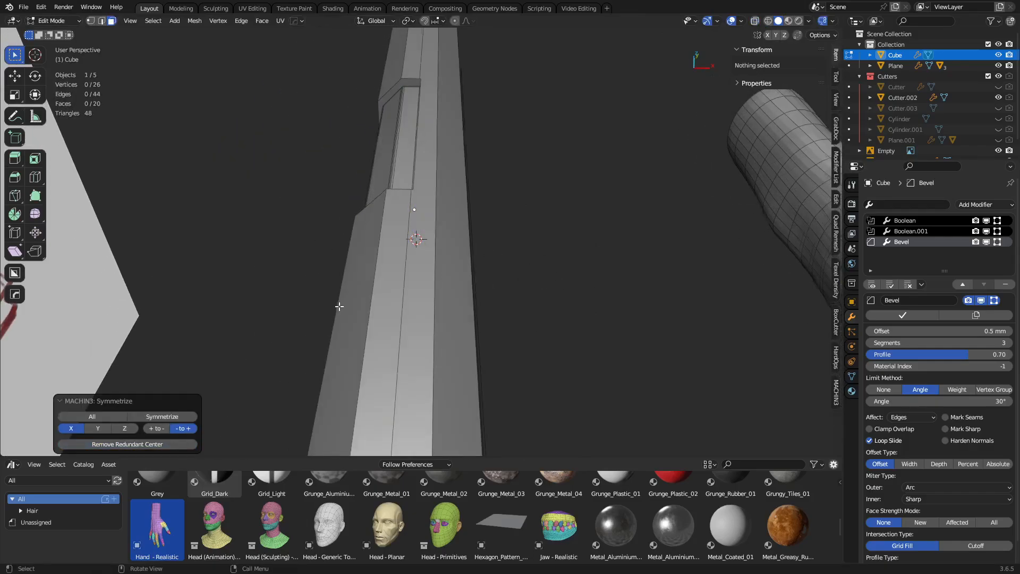
{"action": "middle_click_drag", "start_coordinate": [340, 306], "coordinate": [506, 255]}
{"action": "key", "text": "slash"}
{"action": "key", "text": "slash"}
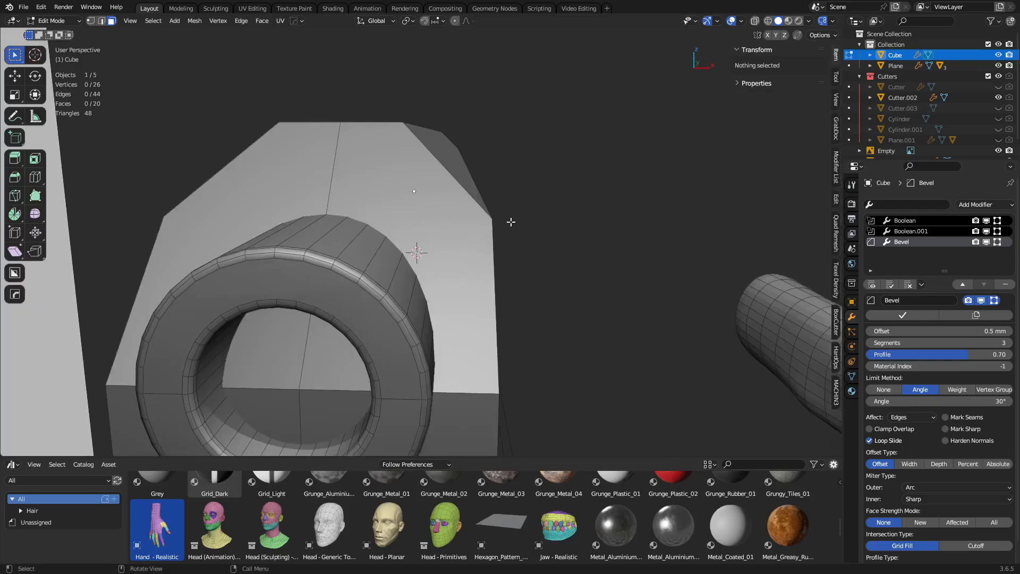
{"action": "middle_click_drag", "start_coordinate": [414, 266], "coordinate": [656, 285]}
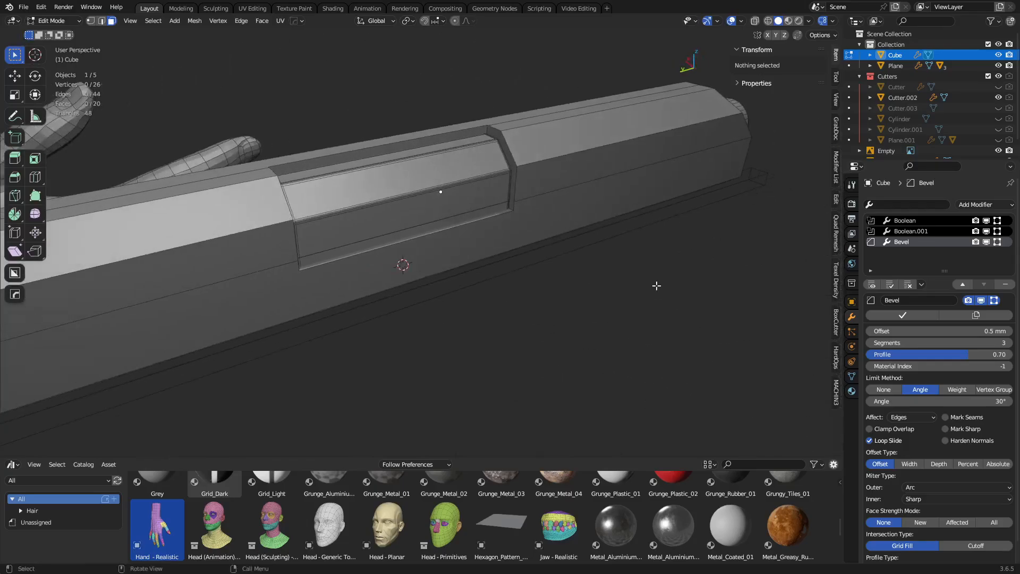
{"action": "middle_click_drag", "start_coordinate": [421, 285], "coordinate": [531, 337], "text": "shift"}
{"action": "key", "text": "ctrl+Tab"}
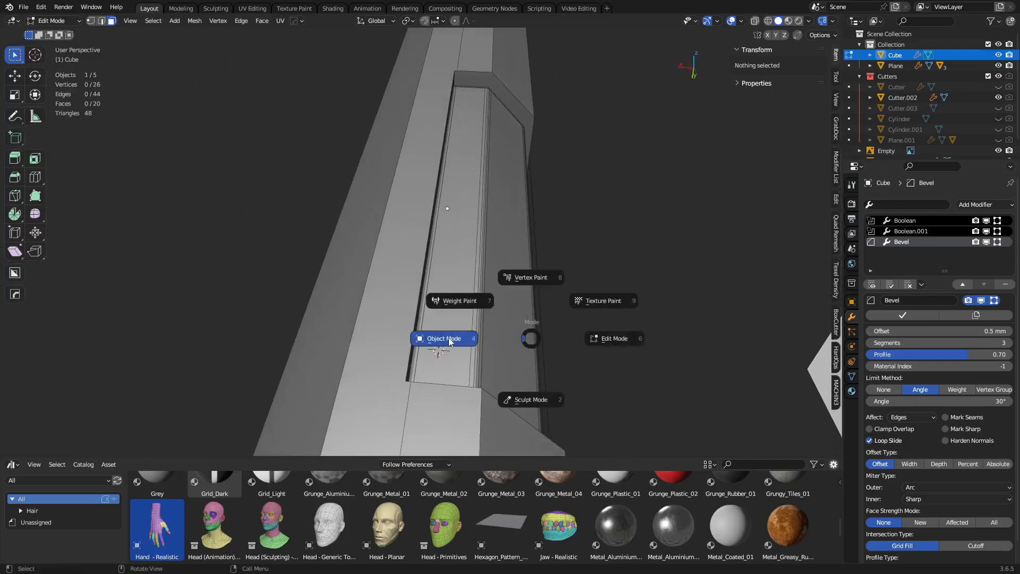
{"action": "left_click", "coordinate": [445, 339]}
{"action": "left_click", "coordinate": [561, 299]}
- Reveal the slide's opening cutter, Cutter.003, through its booleans and select its upper corner edges in Edit Mode
{"action": "scroll", "coordinate": [564, 296], "scroll_direction": "down", "scroll_amount": 4}
{"action": "scroll", "coordinate": [540, 315], "scroll_direction": "down", "scroll_amount": 3}
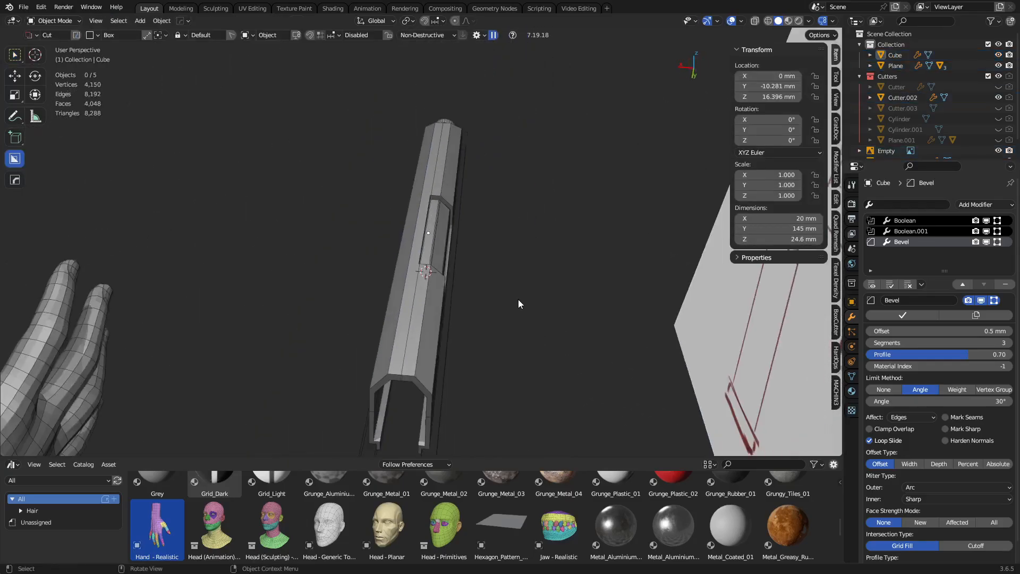
{"action": "scroll", "coordinate": [518, 299], "scroll_direction": "up", "scroll_amount": 4}
{"action": "middle_click_drag", "start_coordinate": [519, 276], "coordinate": [496, 264]}
{"action": "left_click", "coordinate": [385, 201]}
{"action": "key", "text": "q"}
{"action": "left_click", "coordinate": [448, 238]}
{"action": "scroll", "coordinate": [448, 231], "scroll_direction": "up", "scroll_amount": 1}
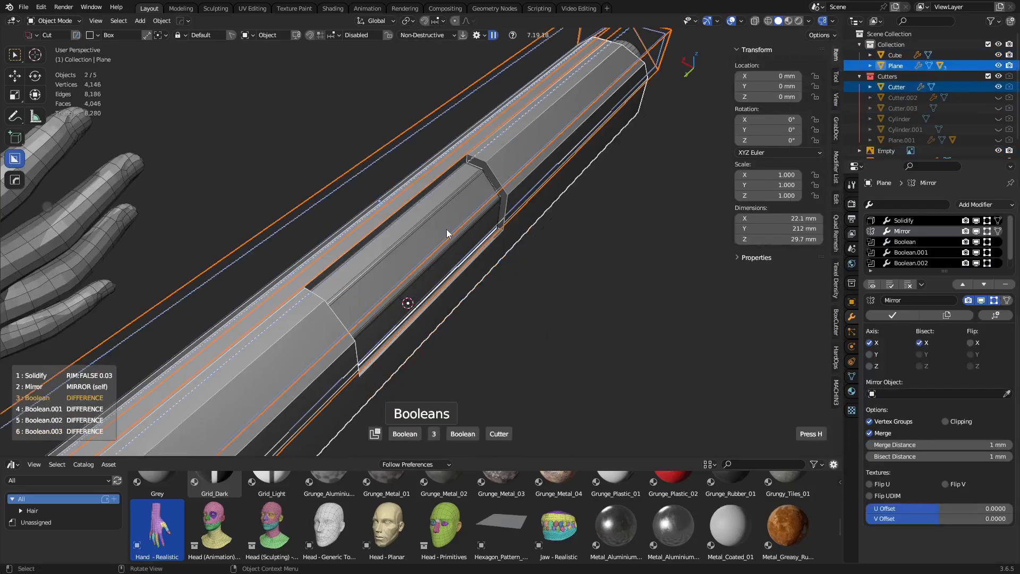
{"action": "scroll", "coordinate": [446, 229], "scroll_direction": "down", "scroll_amount": 1}
{"action": "left_click", "coordinate": [447, 229]}
{"action": "key", "text": "ctrl+Tab"}
{"action": "left_click", "coordinate": [491, 227]}
{"action": "left_click", "coordinate": [472, 150]}
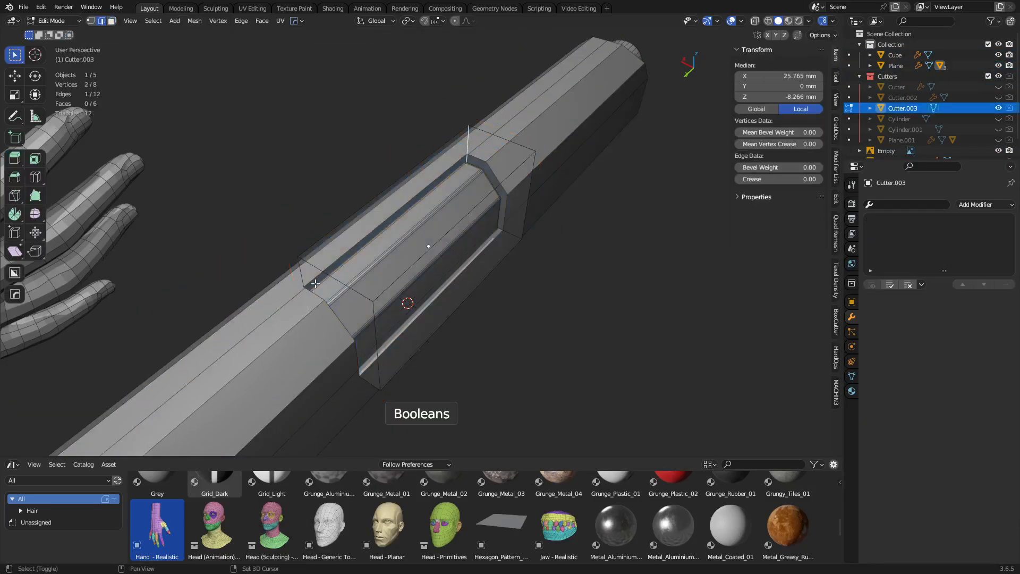
- Try a one-segment bevel on the opening cutter's two upper corner edges and undo it
{"action": "key", "text": "ctrl+b"}
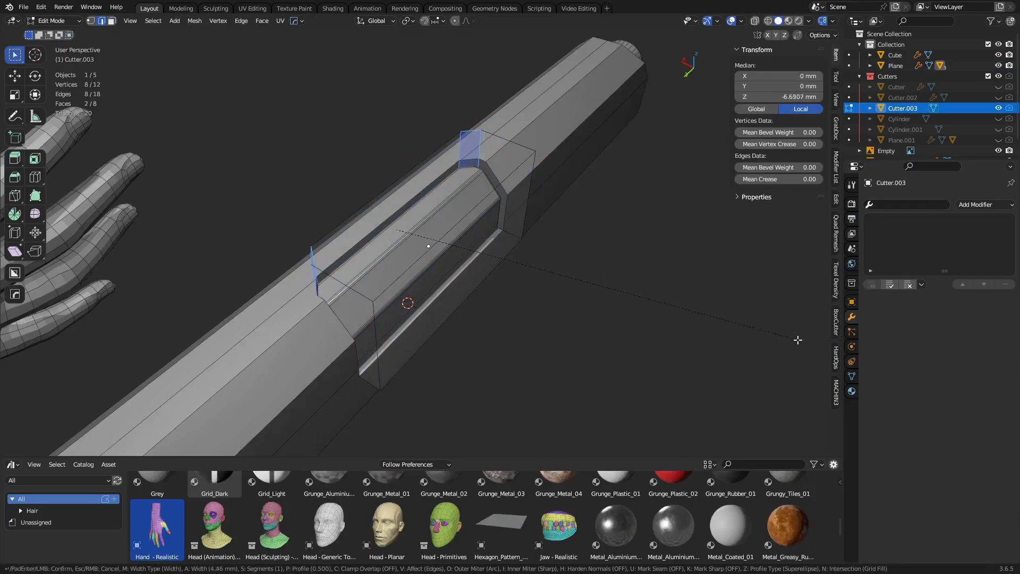
{"action": "left_click", "coordinate": [779, 339]}
{"action": "middle_click_drag", "start_coordinate": [464, 341], "coordinate": [463, 299]}
{"action": "key", "text": "ctrl+z"}
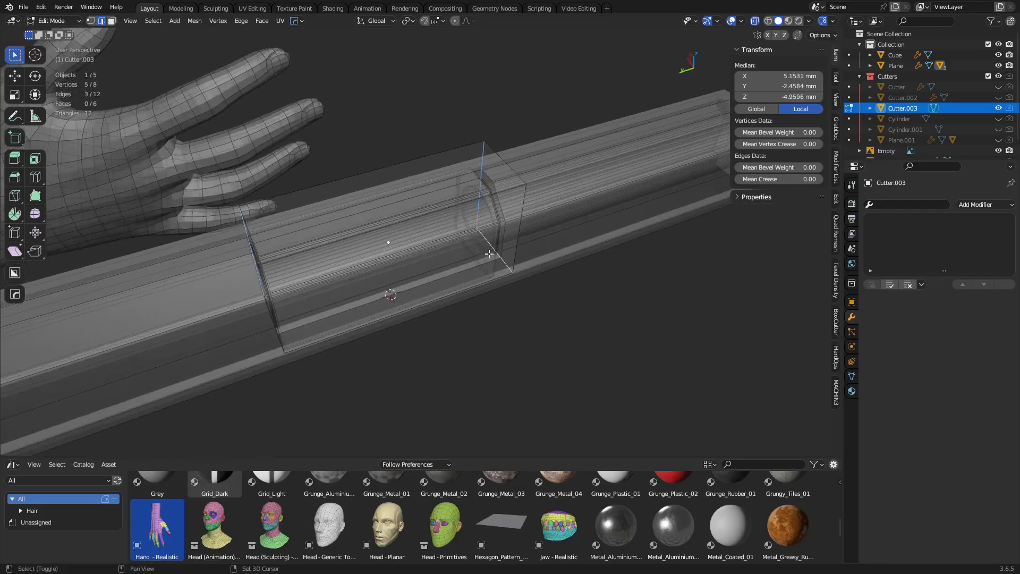
- Try a one-segment 5.18 mm bevel on all four corner edges of the opening cutter and undo it
{"action": "middle_click_drag", "start_coordinate": [489, 254], "coordinate": [271, 267]}
{"action": "key", "text": "alt+z"}
{"action": "key", "text": "ctrl+b"}
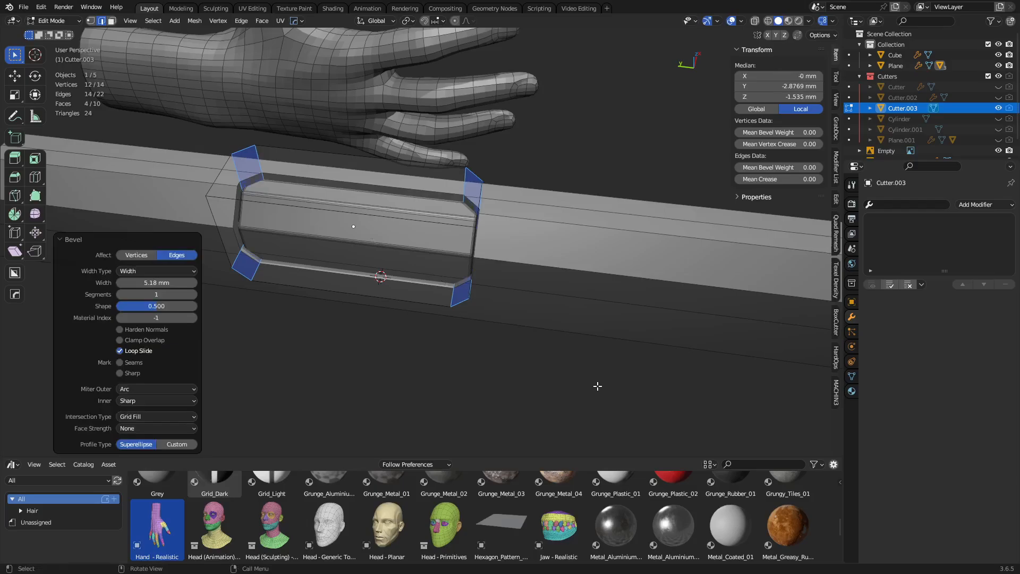
{"action": "key", "text": "ctrl+z"}
- Try rounding the opening cutter's four corners with a 6.15 mm, 8-segment bevel, inspect the opening, and undo the bevel
{"action": "key", "text": "ctrl+b"}
{"action": "scroll", "coordinate": [580, 365], "scroll_direction": "up", "scroll_amount": 3}
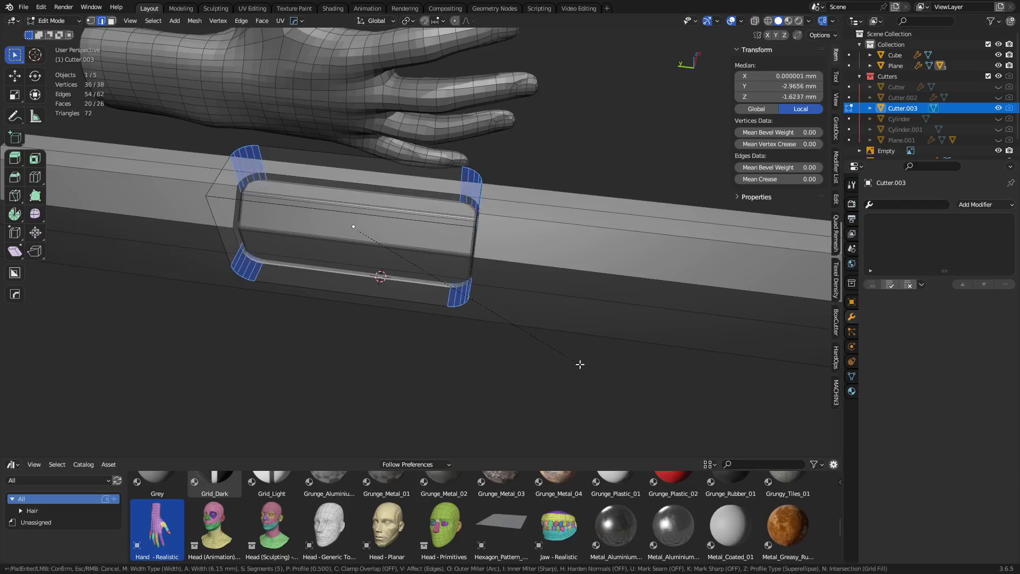
{"action": "left_click", "coordinate": [580, 364]}
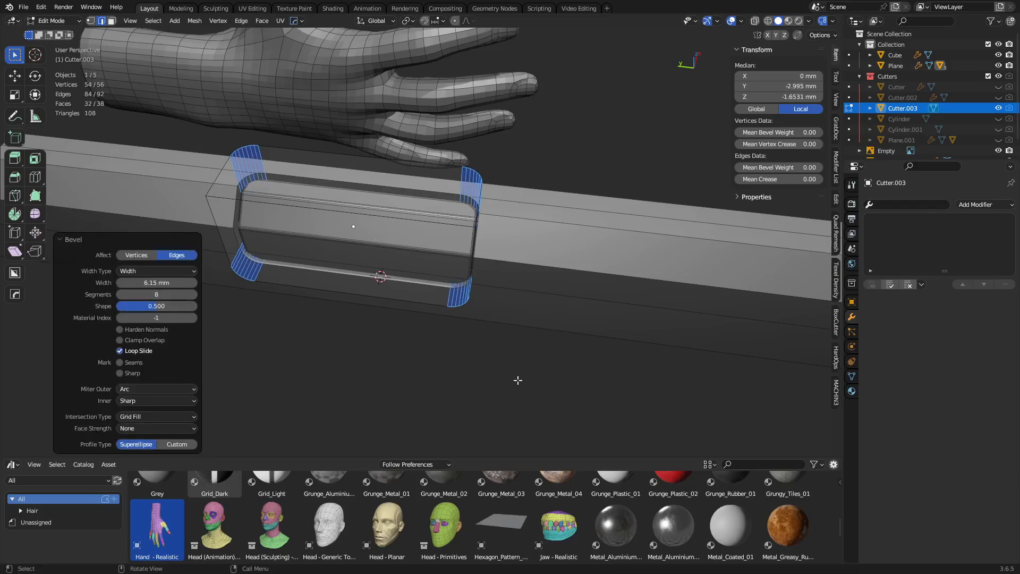
{"action": "key", "text": "Tab"}
{"action": "left_click", "coordinate": [477, 353]}
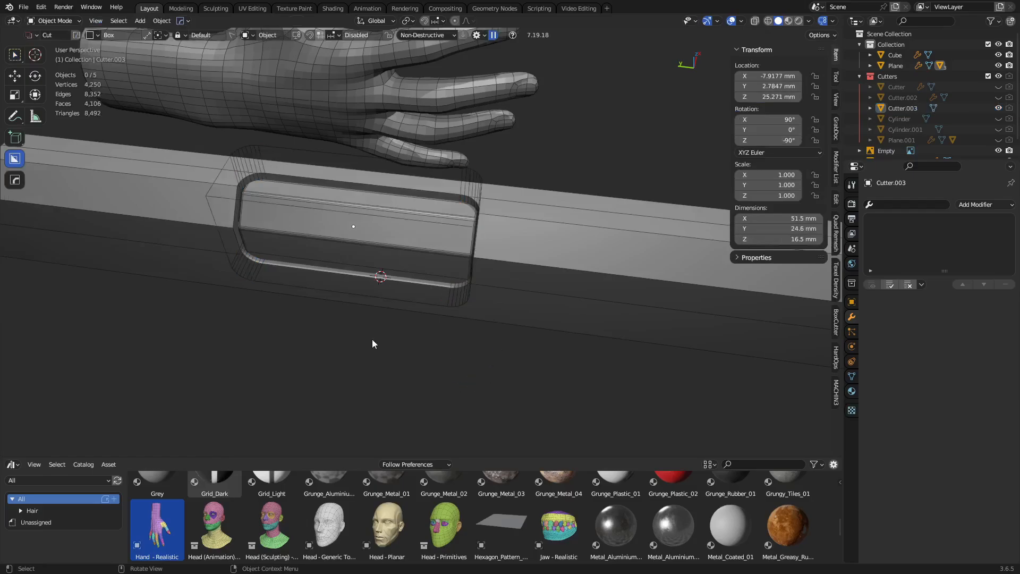
{"action": "middle_click_drag", "start_coordinate": [372, 342], "coordinate": [526, 301]}
{"action": "key", "text": "ctrl+z"}
{"action": "key", "text": "ctrl+z"}
{"action": "key", "text": "ctrl+z"}
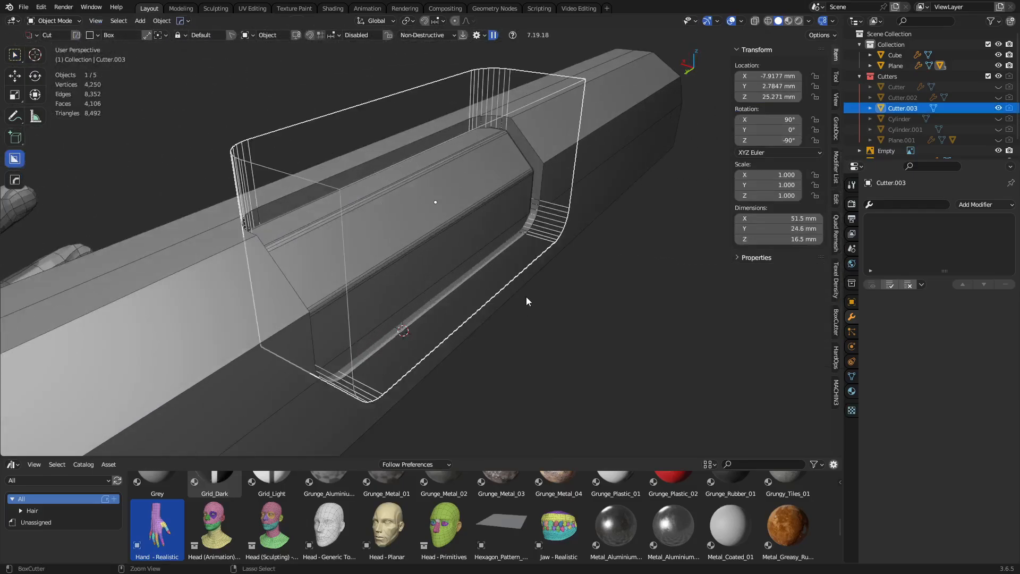
- Round the opening cutter's four corner edges with a 4.9 mm bevel of 12 segments and return to Object Mode
{"action": "key", "text": "ctrl+b"}
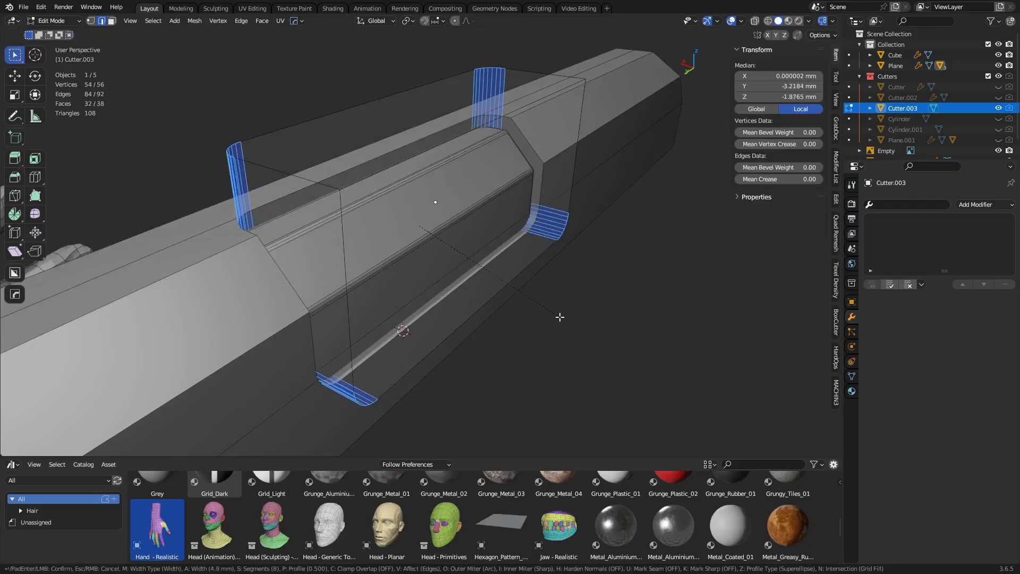
{"action": "left_click", "coordinate": [167, 286]}
{"action": "key", "text": "Return"}
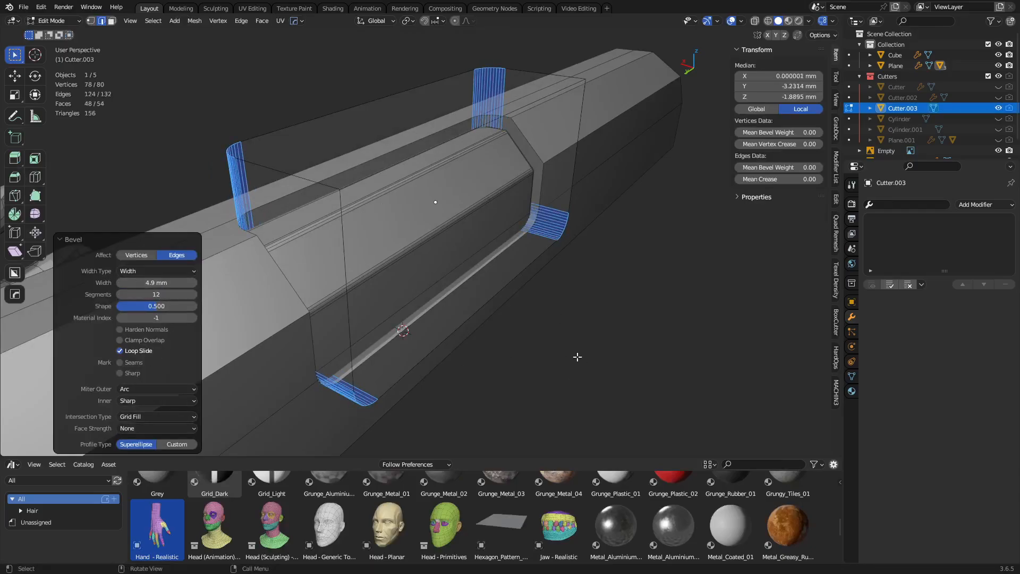
{"action": "key", "text": "Tab"}
{"action": "left_click", "coordinate": [540, 359]}
- Add a 3-segment bevel modifier with a 30° angle limit to the slide and set its offset to 1 mm
{"action": "middle_click_drag", "start_coordinate": [557, 308], "coordinate": [548, 270]}
{"action": "left_click", "coordinate": [533, 257]}
{"action": "scroll", "coordinate": [534, 257], "scroll_direction": "up", "scroll_amount": 2}
{"action": "key", "text": "q"}
{"action": "left_click", "coordinate": [543, 262]}
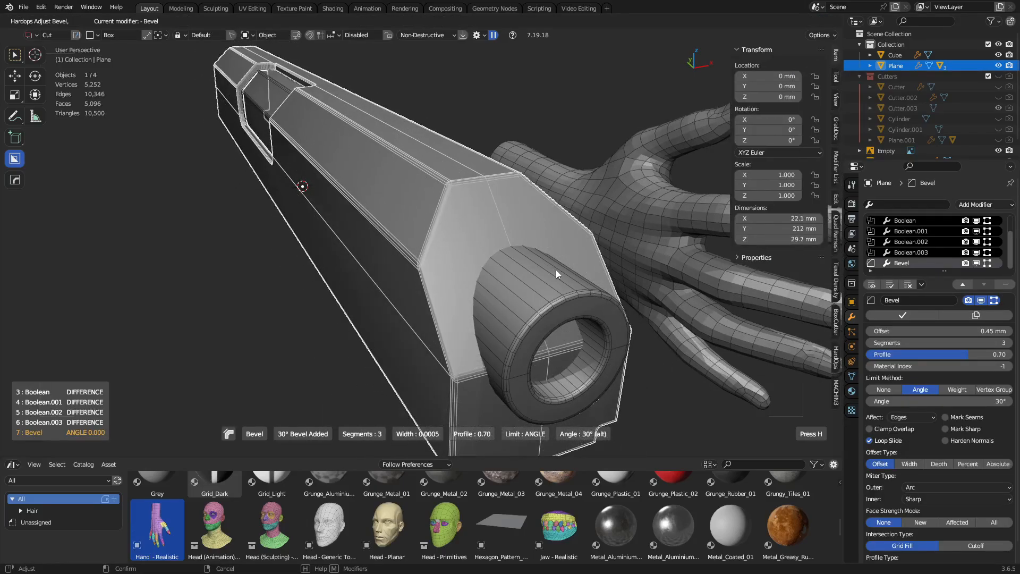
{"action": "left_click", "coordinate": [556, 270]}
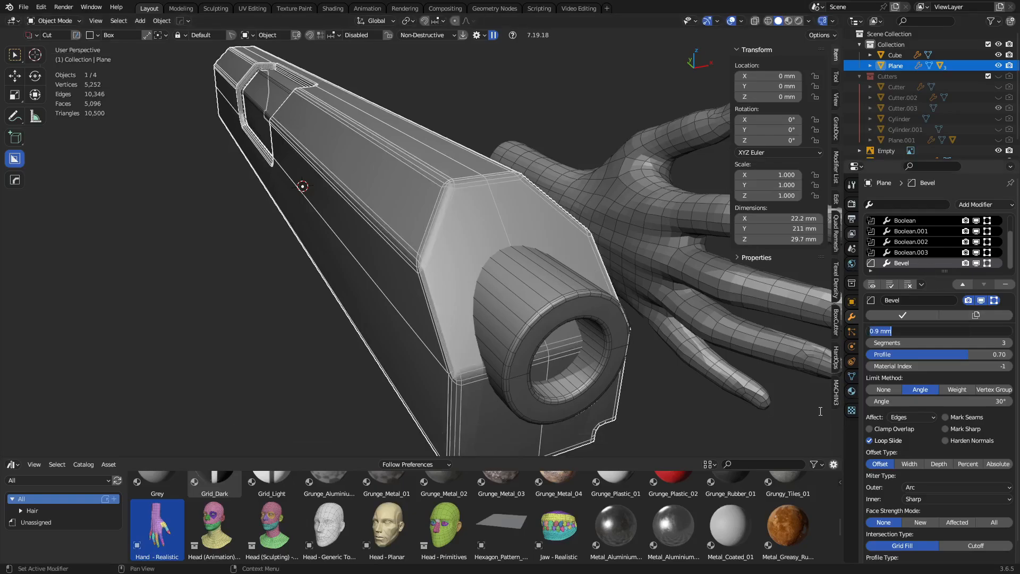
{"action": "type", "text": "1"}
{"action": "key", "text": "Return"}
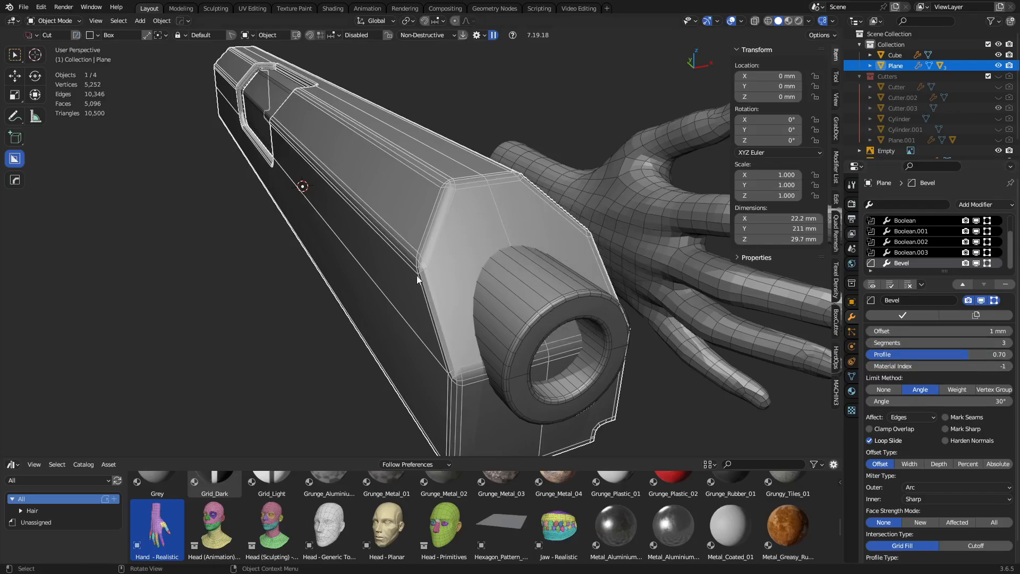
- Select the barrel and chamber block object and snap the 3D cursor to its origin
{"action": "left_click", "coordinate": [347, 314]}
{"action": "scroll", "coordinate": [348, 314], "scroll_direction": "down", "scroll_amount": 3}
{"action": "middle_click_drag", "start_coordinate": [347, 314], "coordinate": [328, 282], "text": "shift"}
{"action": "left_click", "coordinate": [440, 247]}
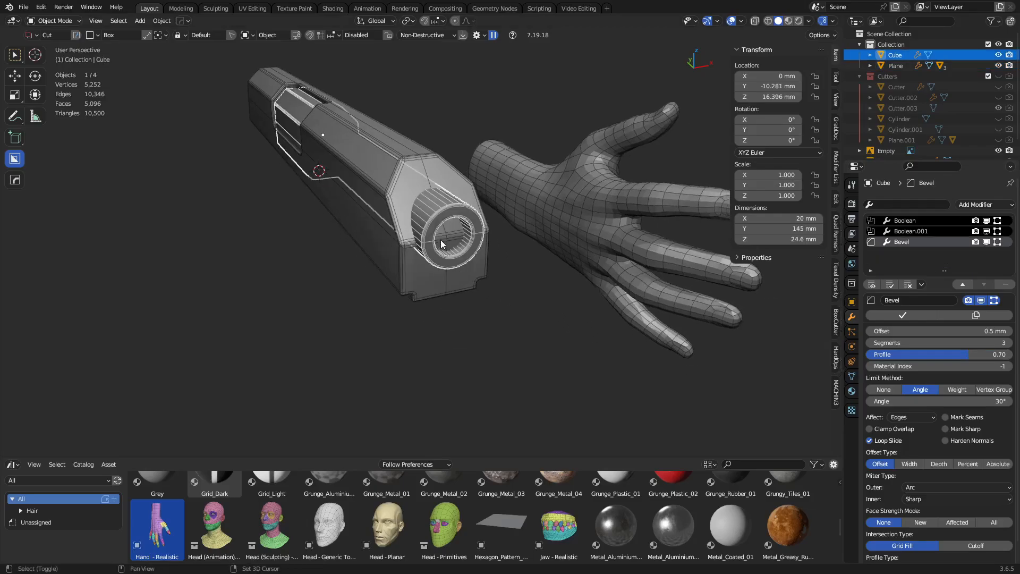
{"action": "key", "text": "shift+s"}
{"action": "left_click", "coordinate": [389, 243]}
- Add a 32-vertex cylinder at the 3D cursor with a radius of 10 mm and a depth of 71 mm
{"action": "key", "text": "shift+a"}
{"action": "mouse_move", "coordinate": [449, 246]}
{"action": "left_click", "coordinate": [532, 310]}
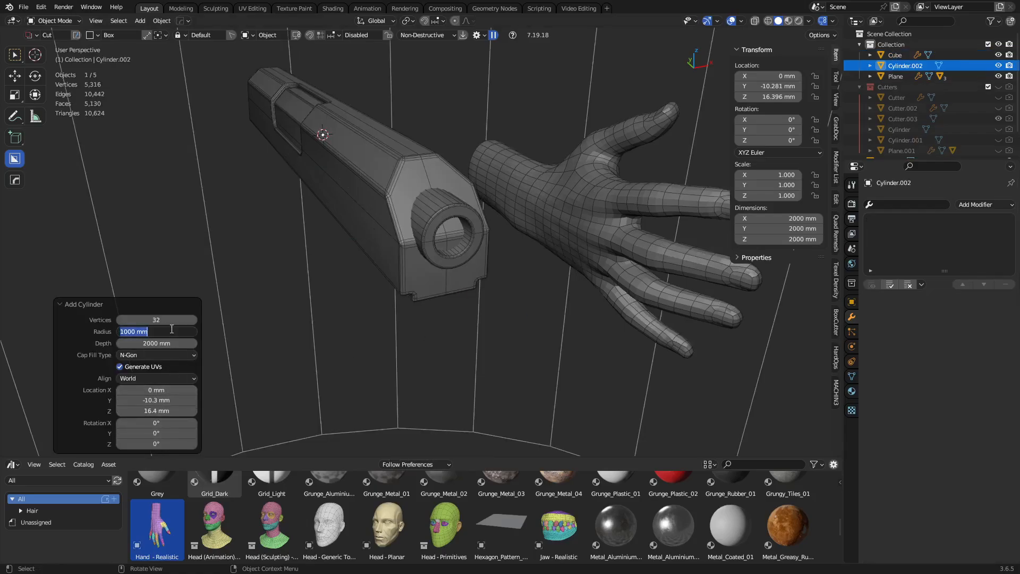
{"action": "type", "text": "10"}
{"action": "key", "text": "Return"}
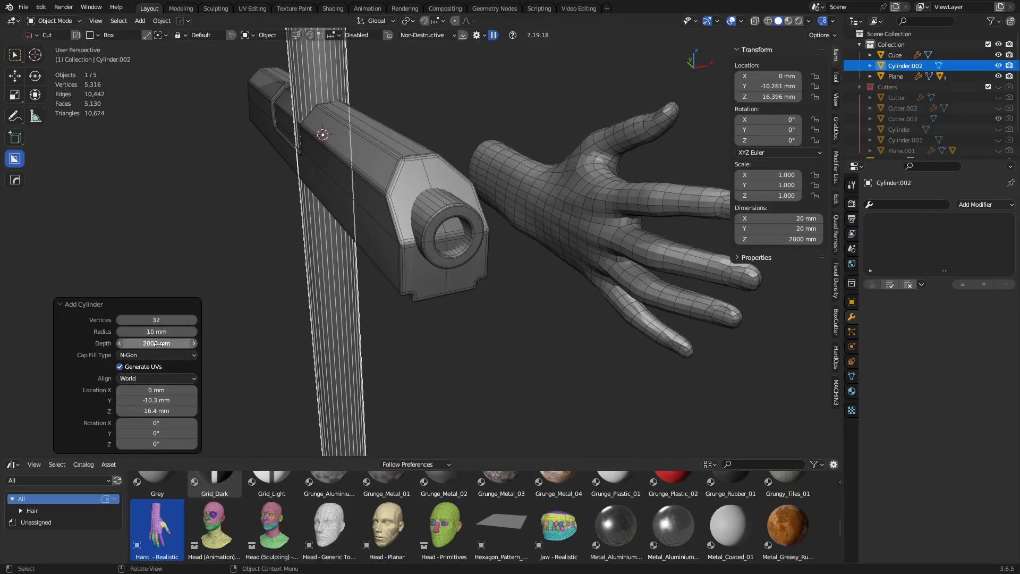
{"action": "left_click_drag", "start_coordinate": [165, 344], "coordinate": [401, 344]}
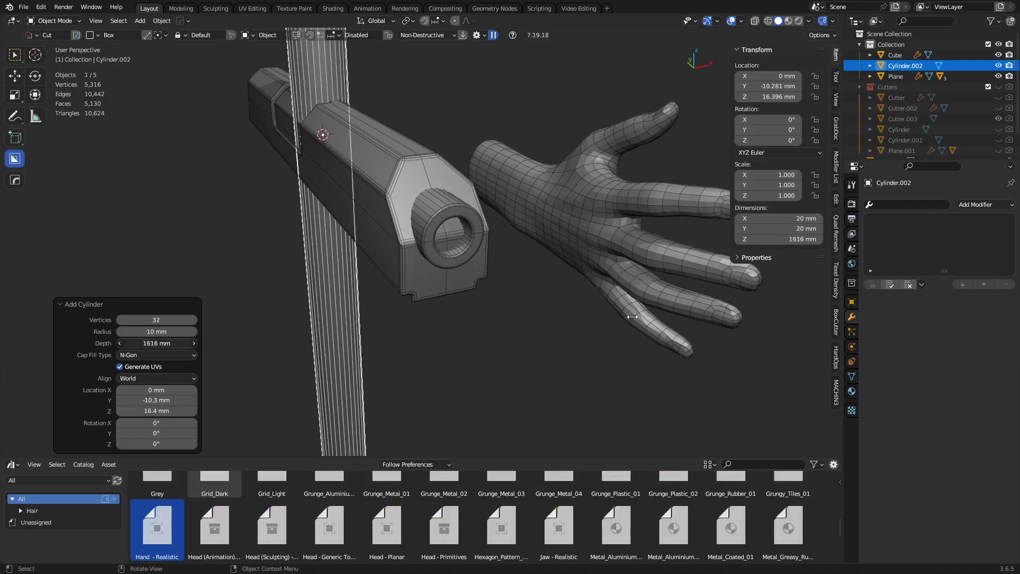
{"action": "left_click_drag", "start_coordinate": [470, 274], "coordinate": [631, 271]}
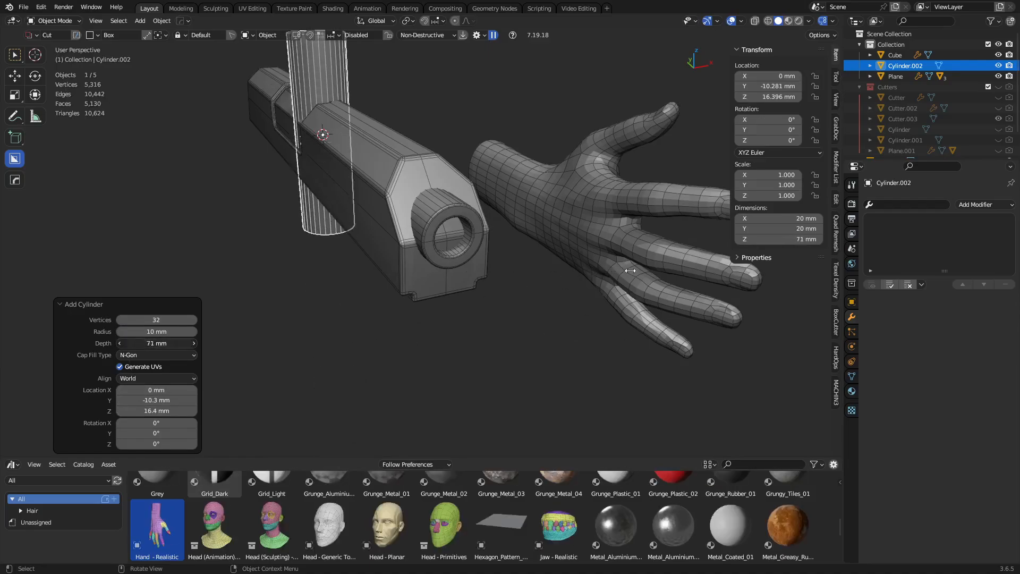
- Rotate the new cylinder 90° about X so it runs along the slide
{"action": "type", "text": "ryx"}
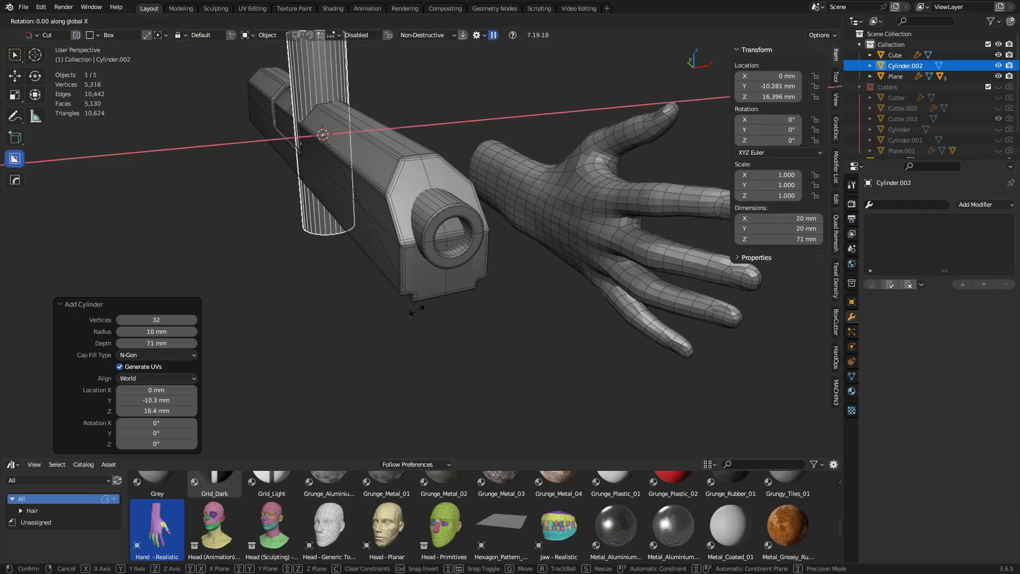
{"action": "type", "text": "90"}
{"action": "key", "text": "Return"}
- Lengthen the cylinder along Y to about 159 mm and move it about -40.5 mm along Y, out through the muzzle
{"action": "key", "text": "s"}
{"action": "key", "text": "y"}
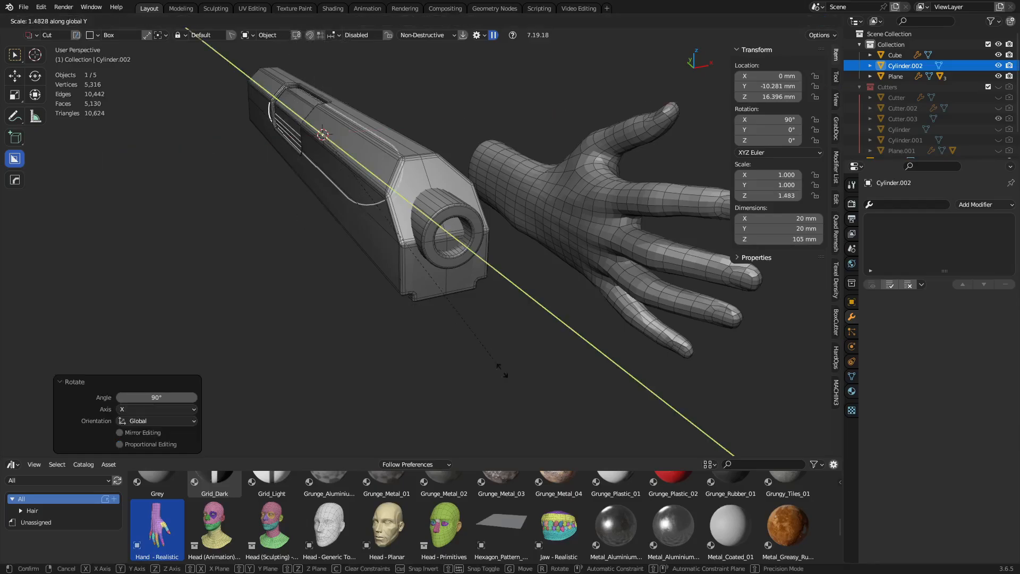
{"action": "left_click", "coordinate": [465, 372]}
{"action": "key", "text": "g"}
{"action": "key", "text": "y"}
{"action": "left_click", "coordinate": [467, 368]}
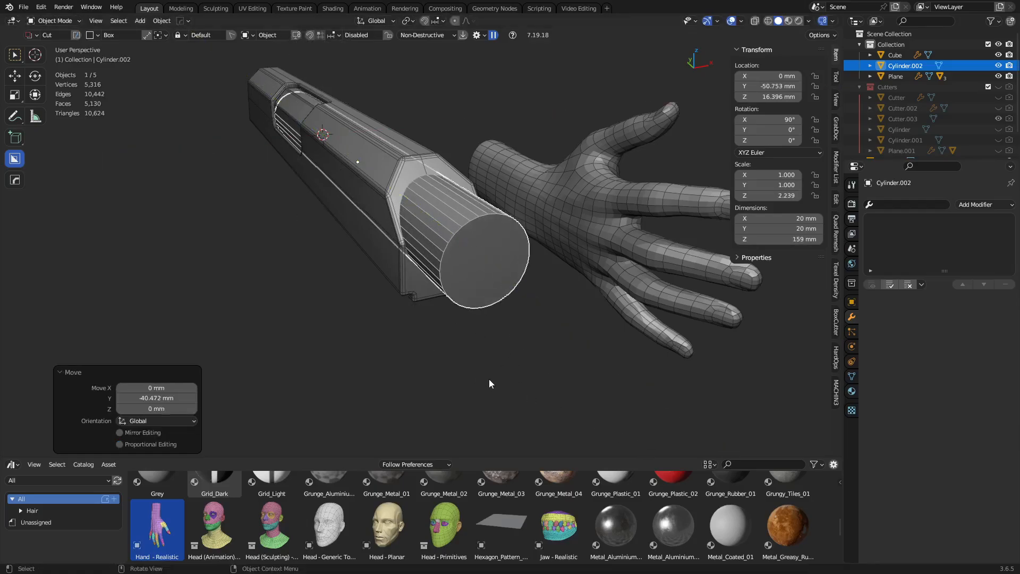
- Shrink the cylinder's mesh cross-section to about 15.7 mm in diameter, keeping its length along Y
{"action": "key", "text": "ctrl+Tab"}
{"action": "left_click", "coordinate": [552, 384]}
{"action": "key", "text": "s"}
{"action": "key", "text": "shift+y"}
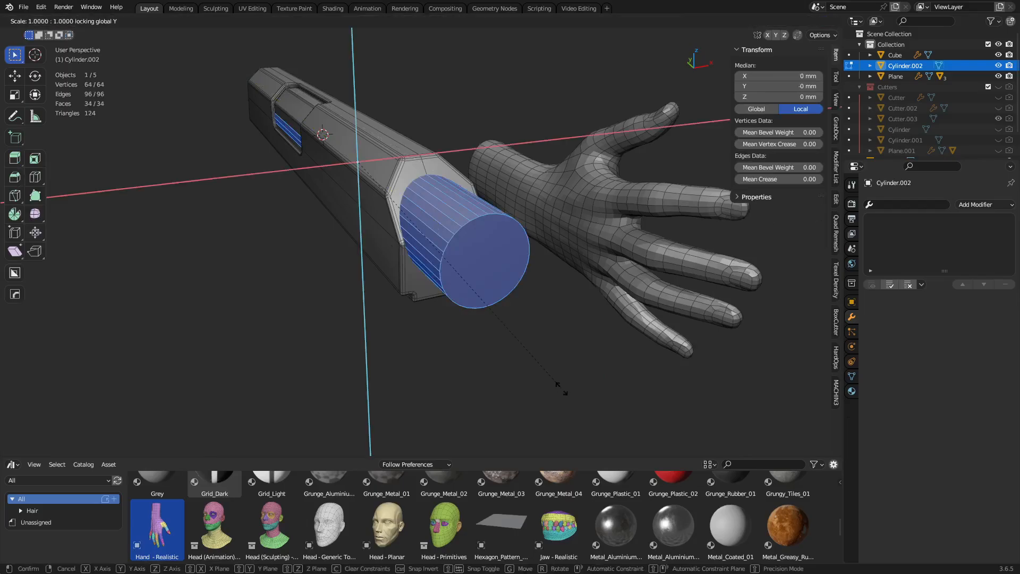
{"action": "left_click", "coordinate": [399, 235]}
{"action": "key", "text": "s"}
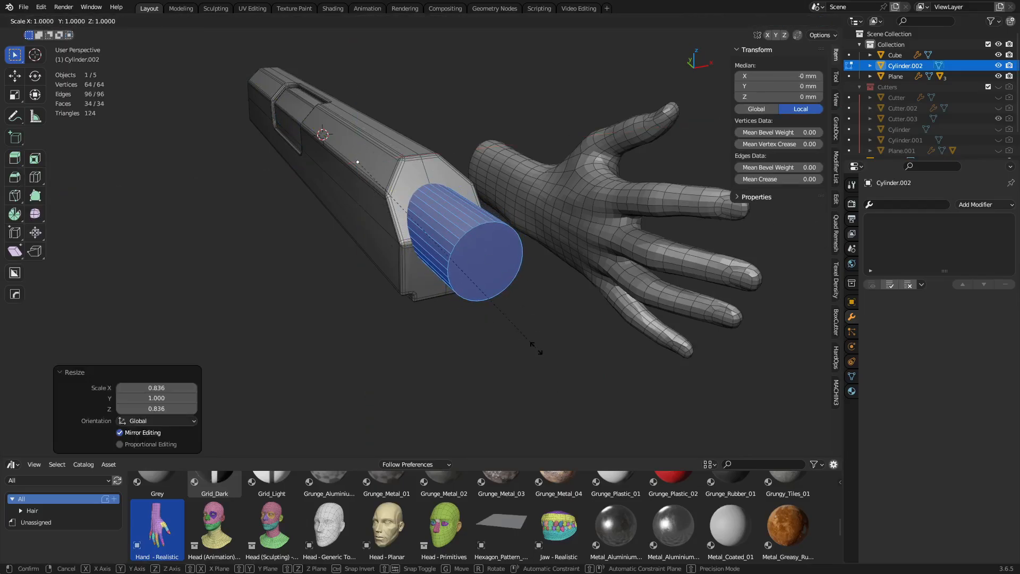
{"action": "key", "text": "shift+y"}
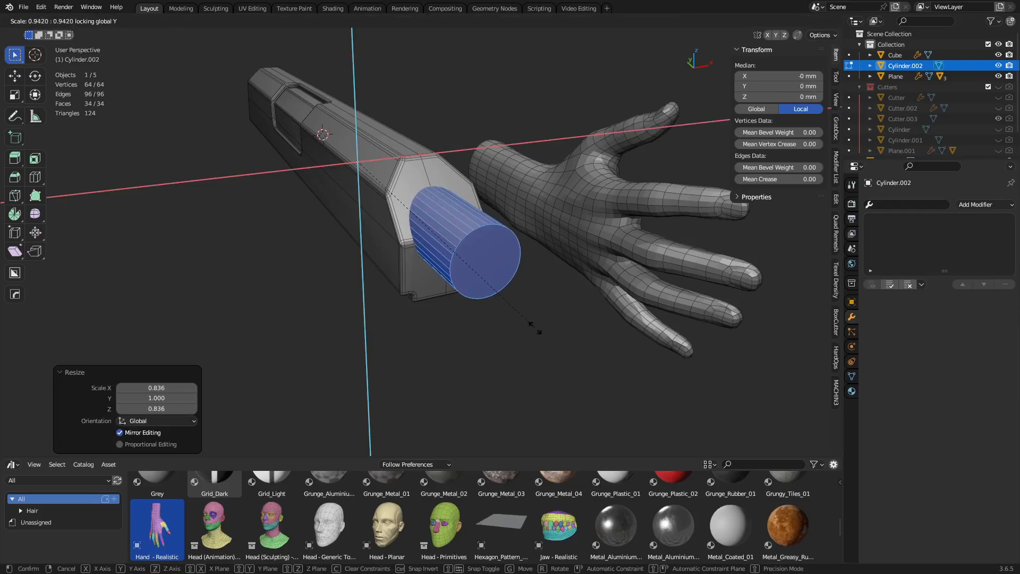
{"action": "left_click", "coordinate": [534, 328]}
{"action": "key", "text": "Tab"}
- Cut the cylinder from the slide with a non-destructive Boolean Difference to open clearance around the barrel
{"action": "left_click", "coordinate": [415, 290], "text": "shift"}
{"action": "key", "text": "ctrl+KP_Subtract"}
{"action": "key", "text": "shift+2"}
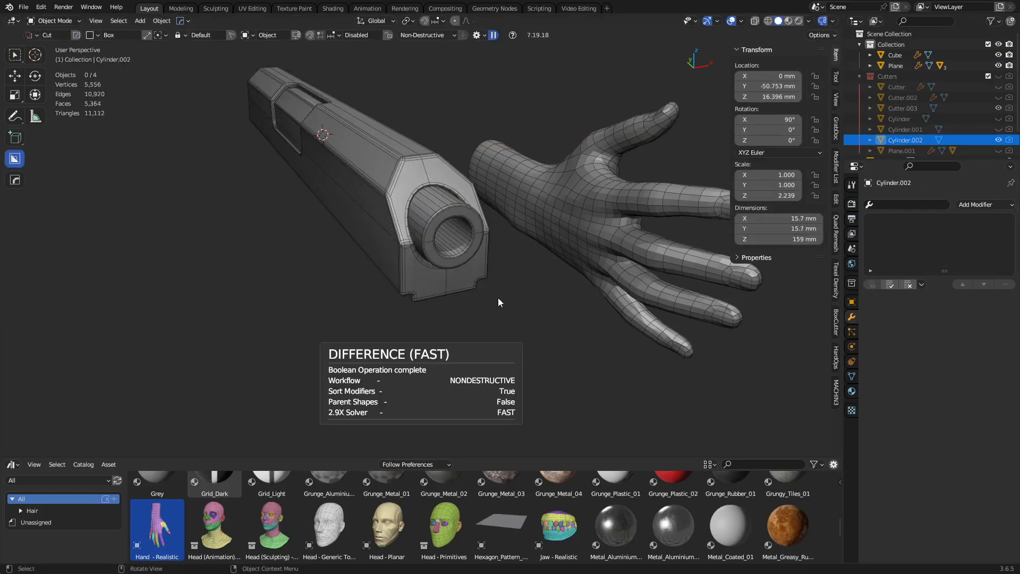
{"action": "middle_click_drag", "start_coordinate": [499, 298], "coordinate": [455, 283]}
{"action": "scroll", "coordinate": [455, 283], "scroll_direction": "down", "scroll_amount": 3}
{"action": "scroll", "coordinate": [380, 212], "scroll_direction": "up", "scroll_amount": 4}
{"action": "middle_click_drag", "start_coordinate": [517, 289], "coordinate": [415, 272]}
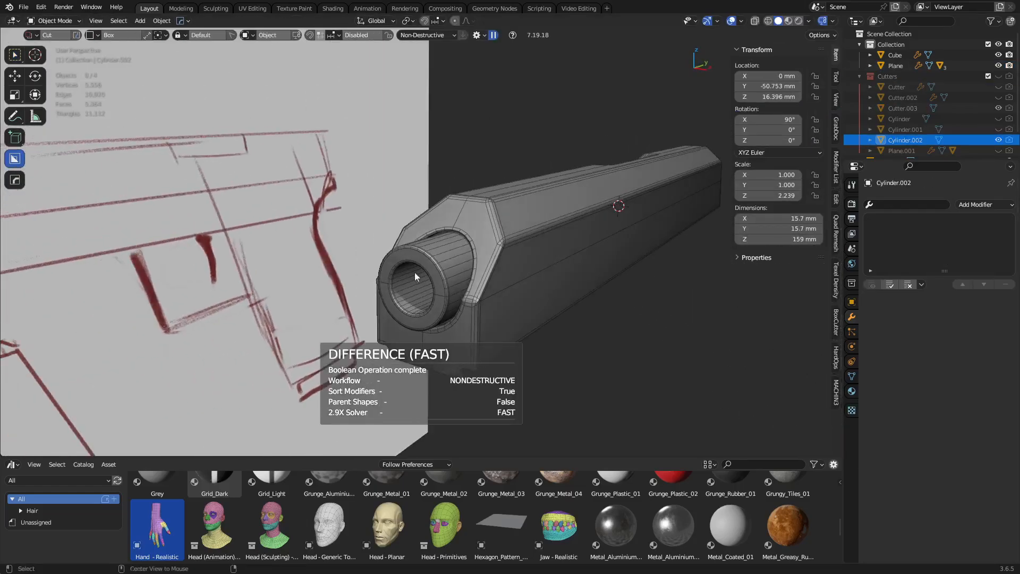
- Bevel the lengthwise edge on the slide's side about 5 mm wide to soften the angle between the side faces
{"action": "scroll", "coordinate": [448, 307], "scroll_direction": "up", "scroll_amount": 5}
{"action": "left_click", "coordinate": [422, 313]}
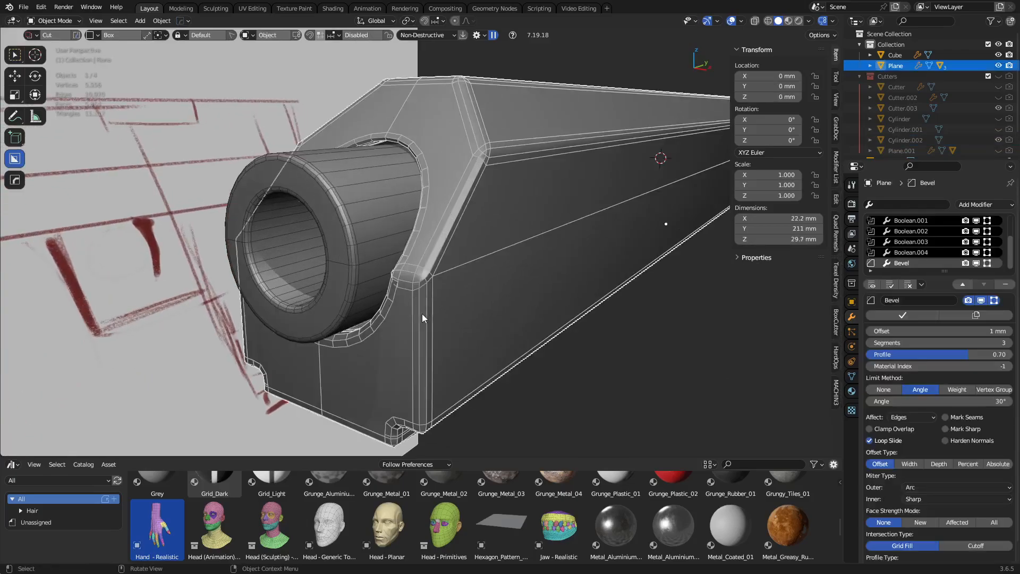
{"action": "key", "text": "Tab"}
{"action": "double_click", "coordinate": [456, 273]}
{"action": "double_click", "coordinate": [451, 272]}
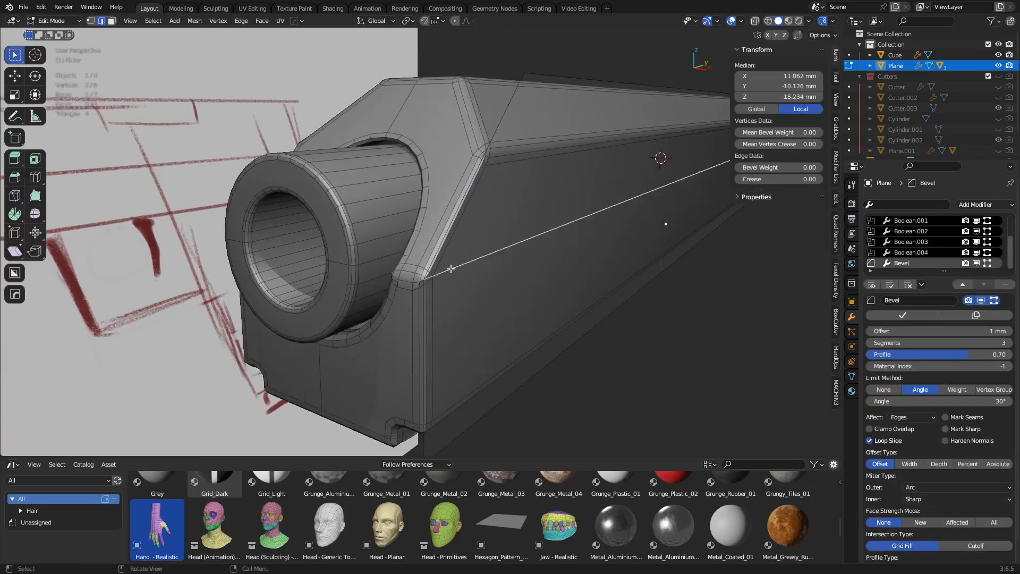
{"action": "key", "text": "alt+z"}
{"action": "middle_click_drag", "start_coordinate": [451, 275], "coordinate": [527, 287]}
{"action": "left_click", "coordinate": [424, 278]}
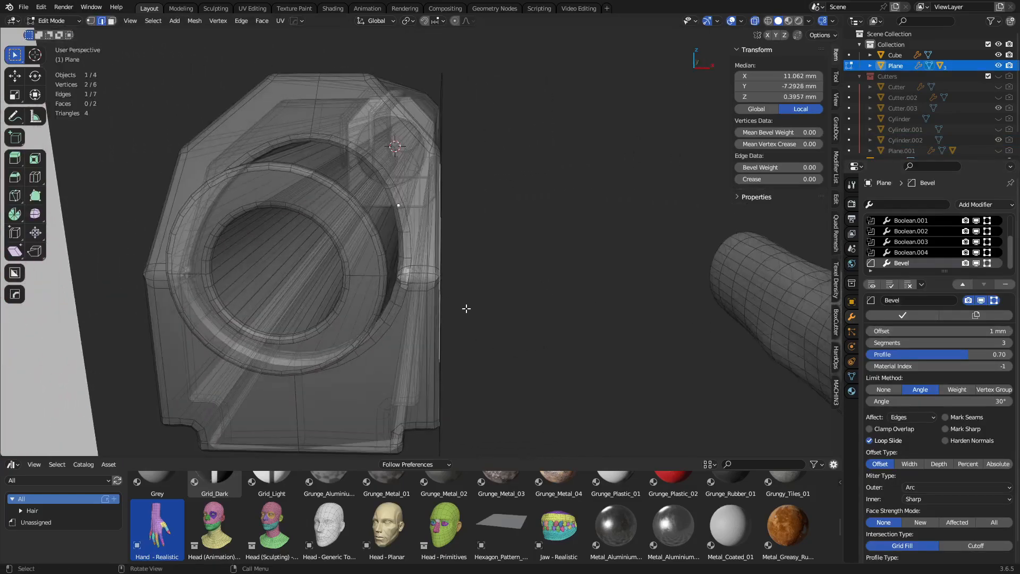
{"action": "middle_click_drag", "start_coordinate": [465, 305], "coordinate": [401, 298]}
{"action": "key", "text": "ctrl+b"}
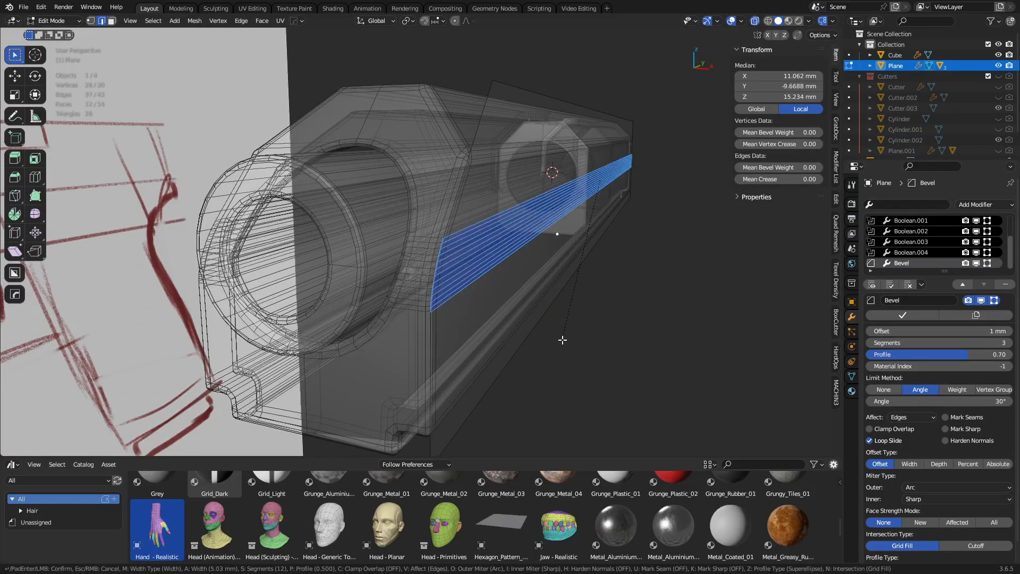
{"action": "scroll", "coordinate": [563, 339], "scroll_direction": "up", "scroll_amount": 3}
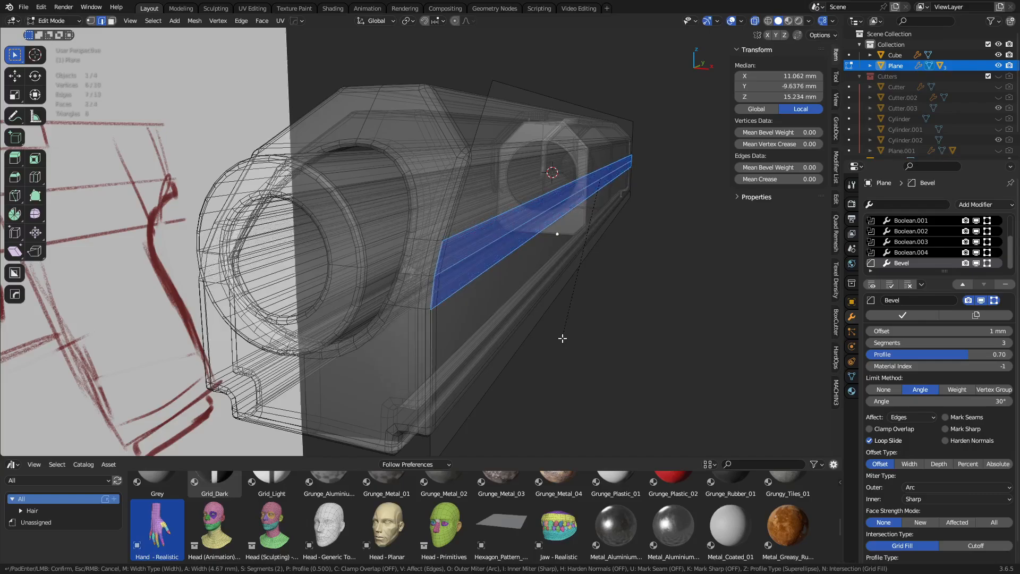
{"action": "left_click", "coordinate": [563, 340]}
{"action": "key", "text": "Tab"}
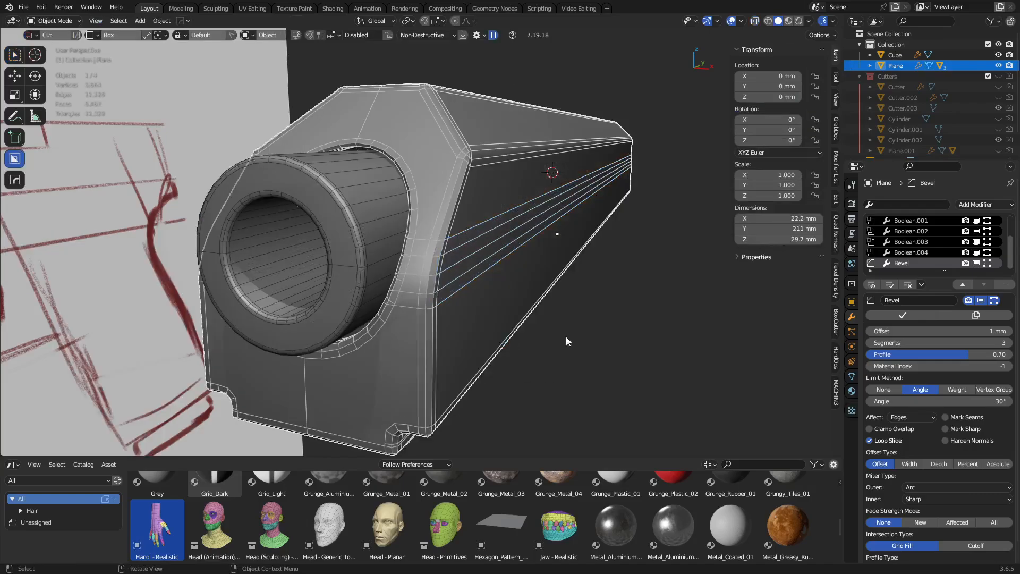
- Inspect the slide's softened side and its hollow interior from the front and the rear
{"action": "left_click", "coordinate": [579, 336]}
{"action": "left_click", "coordinate": [404, 299]}
{"action": "middle_click_drag", "start_coordinate": [691, 336], "coordinate": [625, 323]}
{"action": "scroll", "coordinate": [532, 302], "scroll_direction": "down", "scroll_amount": 2}
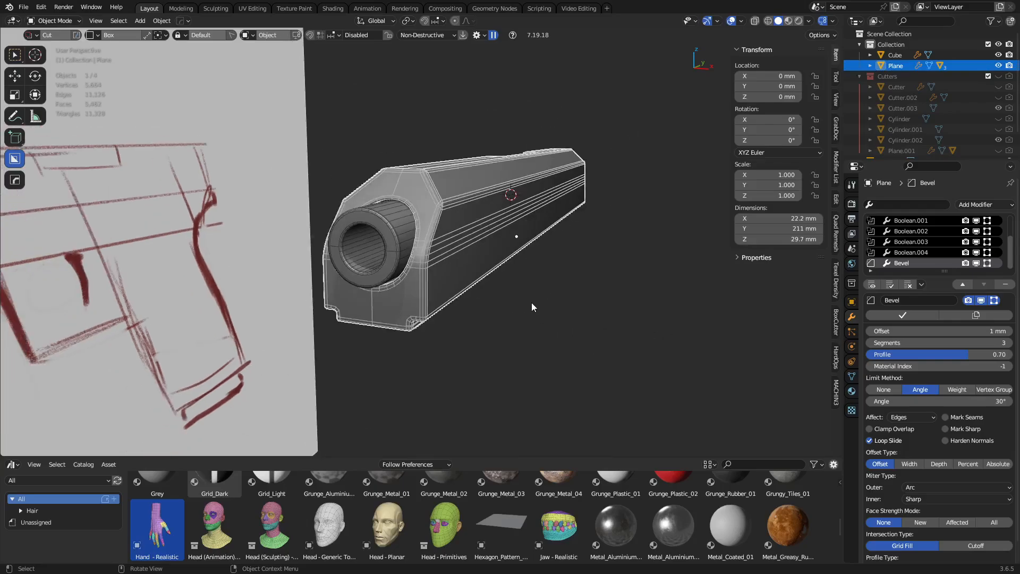
{"action": "key", "text": "a"}
{"action": "key", "text": "a"}
{"action": "middle_click_drag", "start_coordinate": [591, 285], "coordinate": [441, 268]}
{"action": "key", "text": "alt+z"}
{"action": "scroll", "coordinate": [596, 278], "scroll_direction": "down", "scroll_amount": 3}
{"action": "mouse_move", "coordinate": [602, 279]}
{"action": "middle_mouse_down"}
{"action": "mouse_move", "coordinate": [380, 273]}
{"action": "mouse_move", "coordinate": [494, 269]}
{"action": "mouse_move", "coordinate": [449, 273]}
{"action": "mouse_move", "coordinate": [528, 231]}
{"action": "mouse_move", "coordinate": [460, 207]}
{"action": "mouse_move", "coordinate": [333, 326]}
{"action": "mouse_move", "coordinate": [487, 310]}
{"action": "mouse_move", "coordinate": [344, 298]}
{"action": "mouse_move", "coordinate": [357, 337]}
{"action": "mouse_move", "coordinate": [529, 314]}
{"action": "mouse_move", "coordinate": [472, 226]}
{"action": "mouse_move", "coordinate": [403, 289]}
{"action": "mouse_move", "coordinate": [514, 282]}
{"action": "mouse_move", "coordinate": [440, 292]}
{"action": "mouse_move", "coordinate": [417, 276]}
{"action": "middle_mouse_up"}
{"action": "key", "text": "alt+z"}
{"action": "scroll", "coordinate": [457, 308], "scroll_direction": "up", "scroll_amount": 3}
{"action": "left_click", "coordinate": [472, 226]}
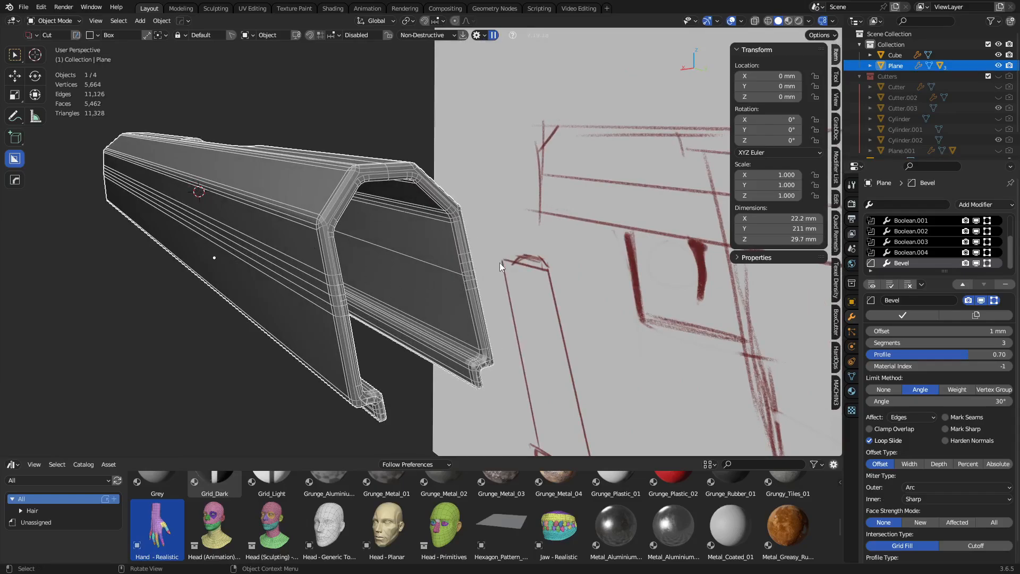
- Add a 20 mm cube at the 3D cursor and move it to the sketched grip's upper front corner, about Y 21.5 mm, Z -33.4 mm
{"action": "mouse_move", "coordinate": [500, 263]}
{"action": "middle_mouse_down"}
{"action": "mouse_move", "coordinate": [517, 304]}
{"action": "mouse_move", "coordinate": [631, 321]}
{"action": "mouse_move", "coordinate": [481, 266]}
{"action": "mouse_move", "coordinate": [400, 318]}
{"action": "mouse_move", "coordinate": [445, 298]}
{"action": "mouse_move", "coordinate": [515, 200]}
{"action": "middle_mouse_up"}
{"action": "key", "text": "alt+z"}
{"action": "scroll", "coordinate": [414, 314], "scroll_direction": "down", "scroll_amount": 1}
{"action": "key", "text": "shift+a"}
{"action": "mouse_move", "coordinate": [375, 259]}
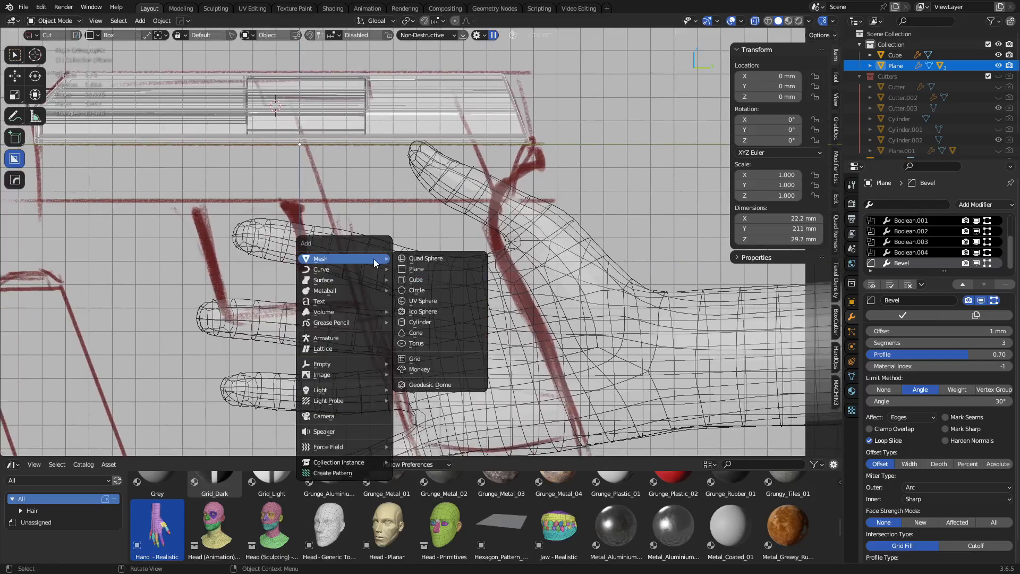
{"action": "left_click", "coordinate": [436, 284]}
{"action": "scroll", "coordinate": [432, 279], "scroll_direction": "down", "scroll_amount": 2}
{"action": "key", "text": "g"}
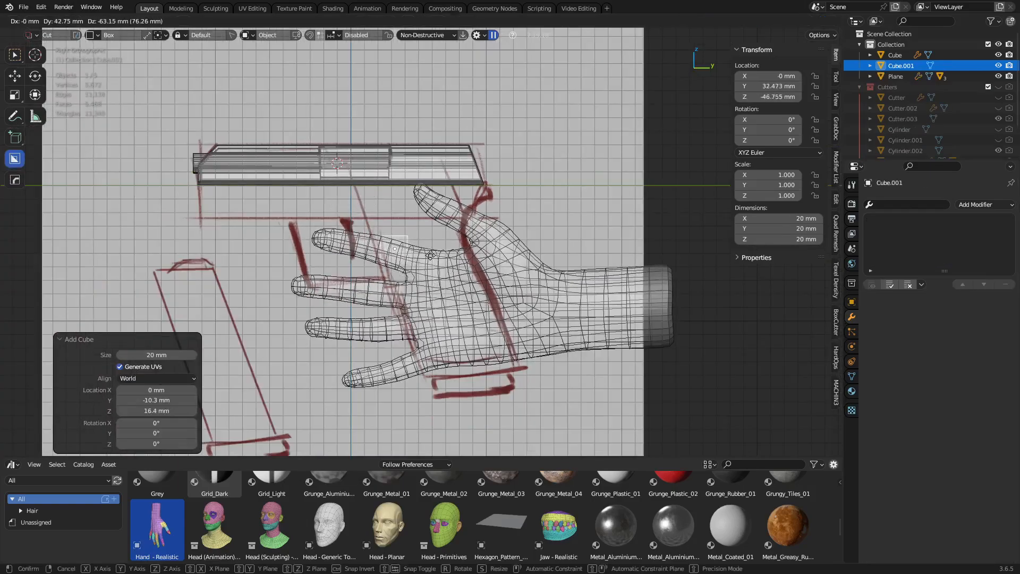
{"action": "left_click", "coordinate": [416, 237]}
- Move the cube's lower vertices about 40.8 mm along Y and -97.3 mm along Z to the sketched grip's base
{"action": "key", "text": "Tab"}
{"action": "key", "text": "alt+z"}
{"action": "key", "text": "alt+z"}
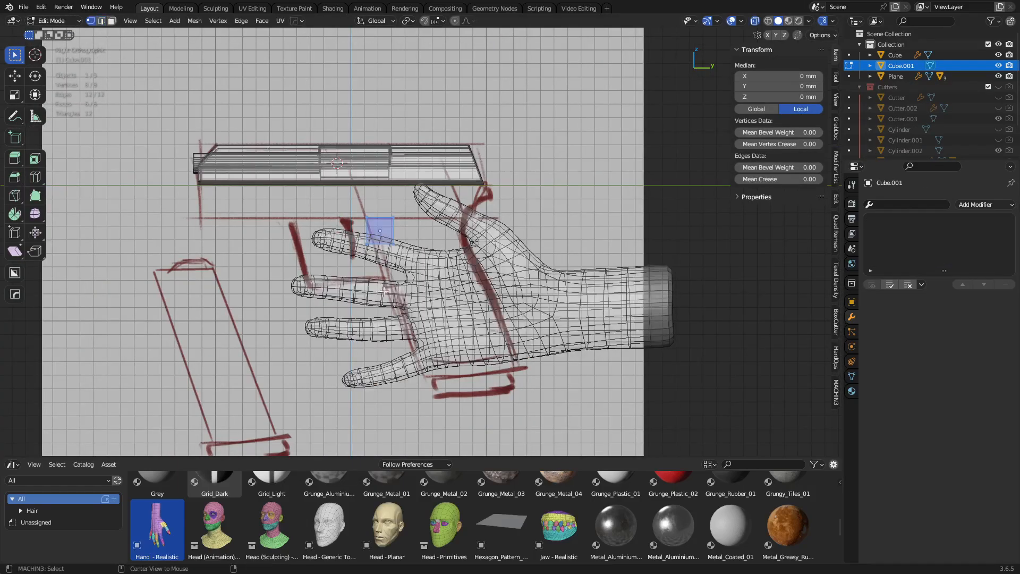
{"action": "left_click_drag", "start_coordinate": [415, 237], "coordinate": [415, 238]}
{"action": "key", "text": "g"}
{"action": "left_click", "coordinate": [468, 381]}
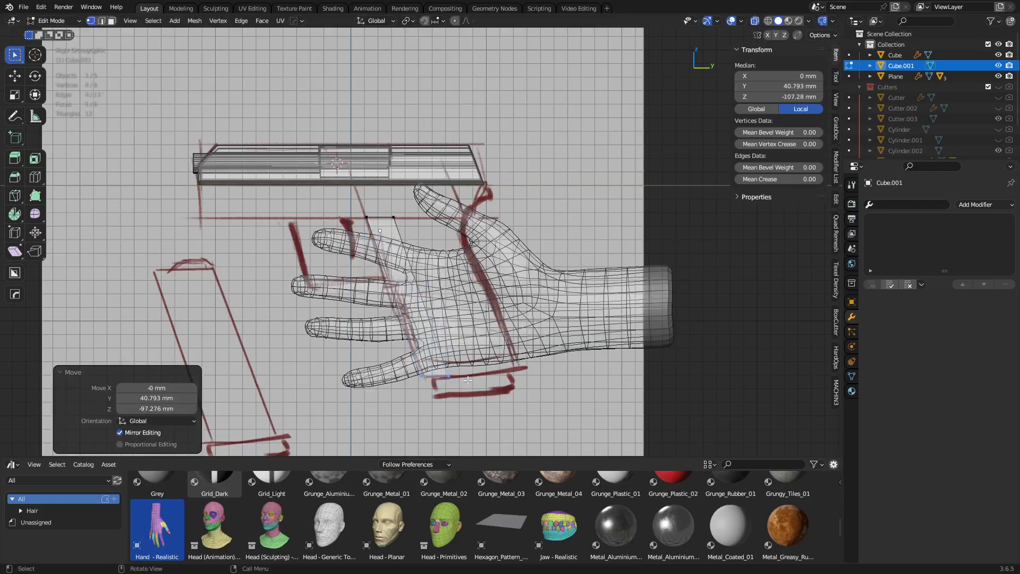
- Move the block's rear vertices about 52.2 mm along Y, then raise the lower rear corner about 6.1 mm to match the sketched grip
{"action": "left_click_drag", "start_coordinate": [452, 354], "coordinate": [448, 349]}
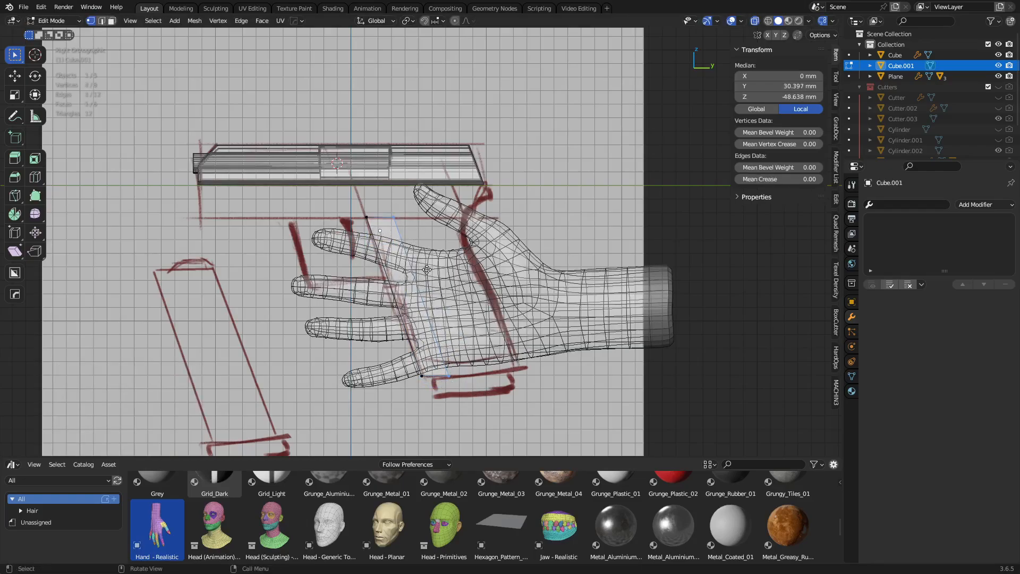
{"action": "key", "text": "g"}
{"action": "left_click", "coordinate": [497, 267]}
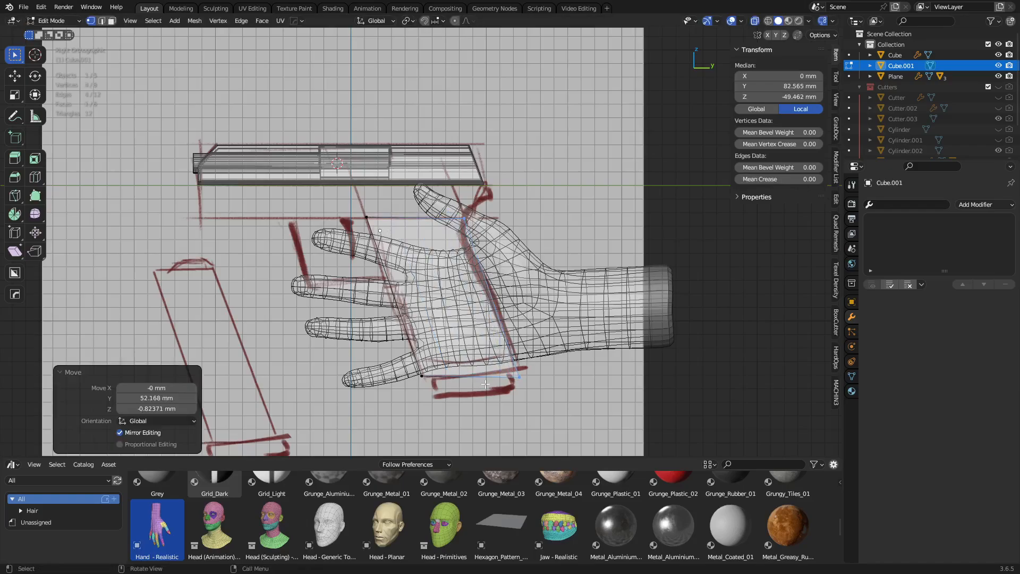
{"action": "left_click_drag", "start_coordinate": [485, 385], "coordinate": [553, 358]}
{"action": "key", "text": "g"}
{"action": "left_click", "coordinate": [563, 274]}
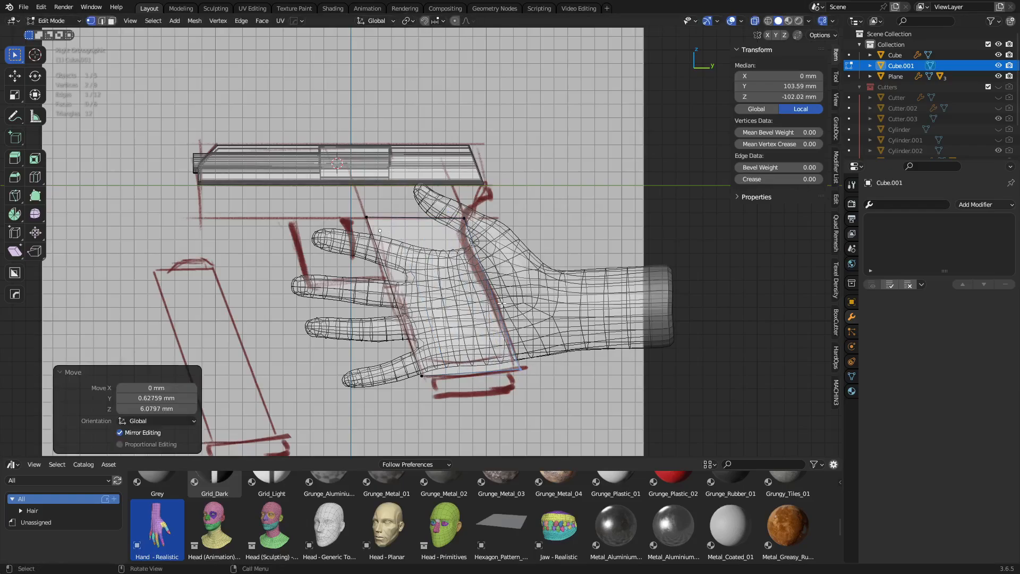
- Hide the reference hand and reselect the grip block in solid view
{"action": "key", "text": "Tab"}
{"action": "left_click", "coordinate": [573, 301]}
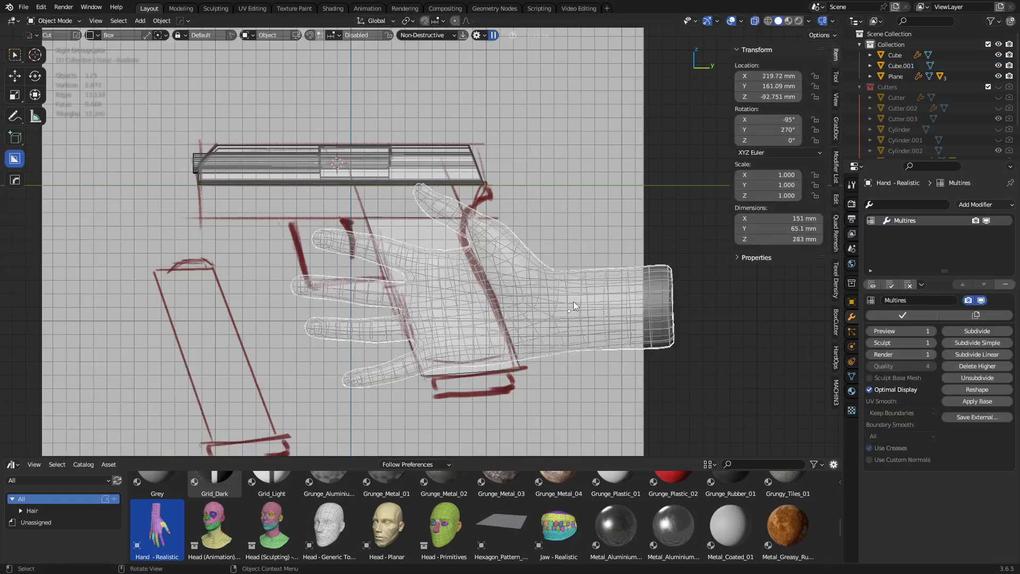
{"action": "key", "text": "h"}
{"action": "left_click", "coordinate": [456, 316]}
{"action": "middle_click_drag", "start_coordinate": [455, 316], "coordinate": [492, 322]}
{"action": "key", "text": "alt+z"}
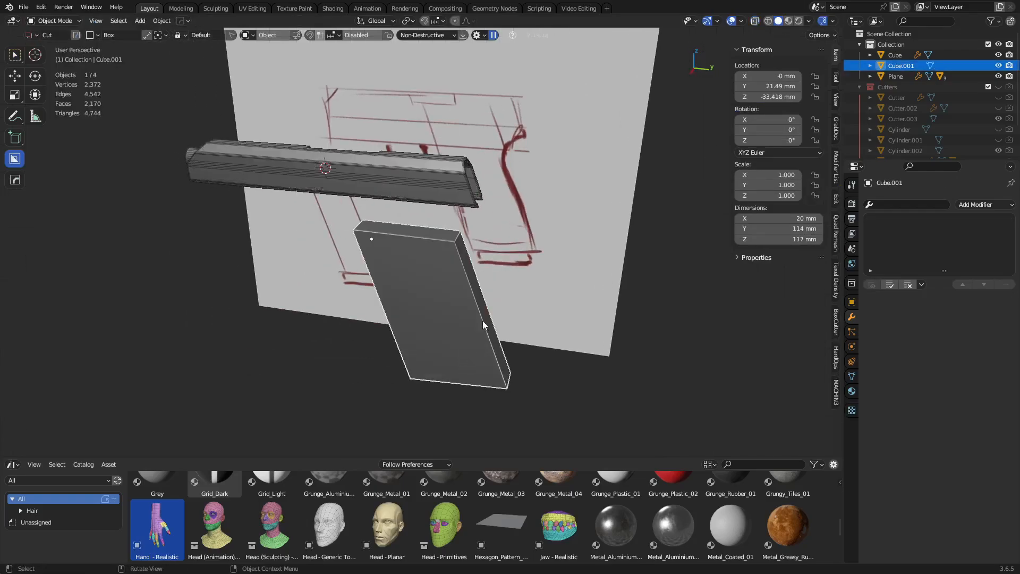
- Widen the whole grip block along X by a factor of about 1.184
{"action": "key", "text": "Tab"}
{"action": "middle_click_drag", "start_coordinate": [638, 306], "coordinate": [345, 321]}
{"action": "key", "text": "ctrl+Tab"}
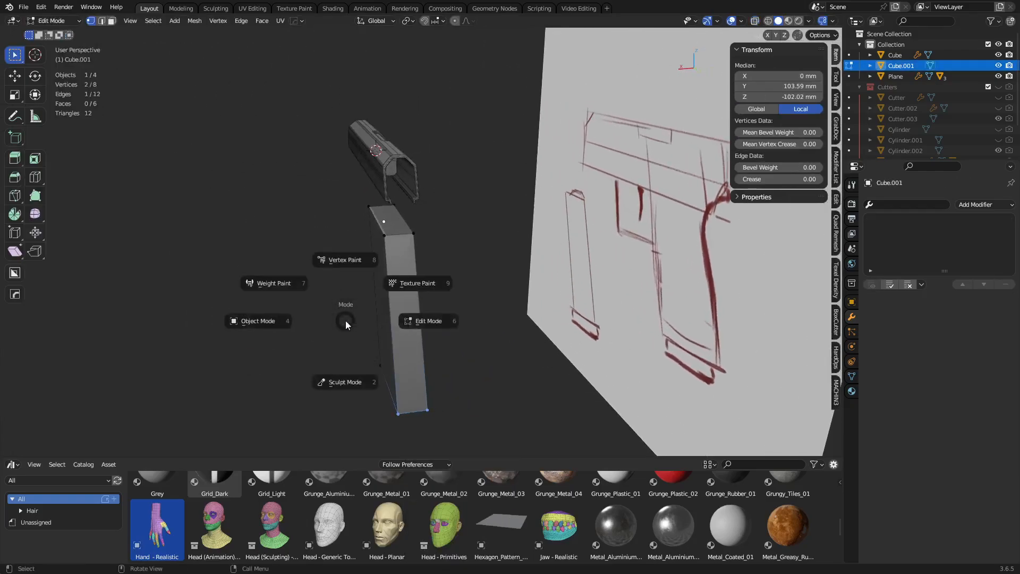
{"action": "key", "text": "a"}
{"action": "key", "text": "s"}
{"action": "key", "text": "x"}
{"action": "left_click", "coordinate": [468, 336]}
- Extrude the grip block's top face upward
{"action": "middle_click_drag", "start_coordinate": [469, 335], "coordinate": [534, 322]}
{"action": "middle_click_drag", "start_coordinate": [534, 322], "coordinate": [483, 333], "text": "shift"}
{"action": "key", "text": "alt+z"}
{"action": "scroll", "coordinate": [396, 262], "scroll_direction": "up", "scroll_amount": 4}
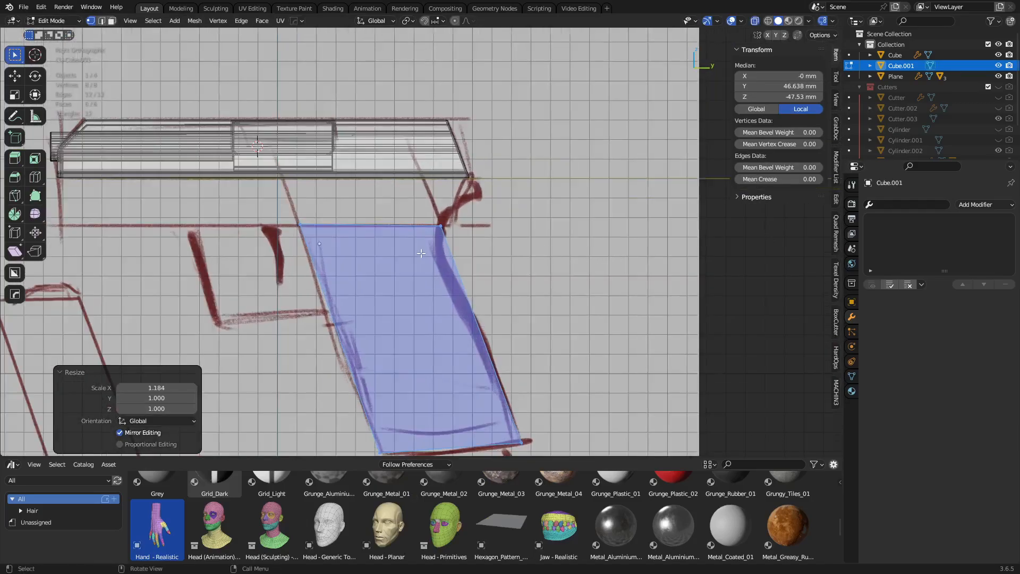
{"action": "key", "text": "3"}
{"action": "left_click", "coordinate": [396, 262]}
{"action": "key", "text": "e"}
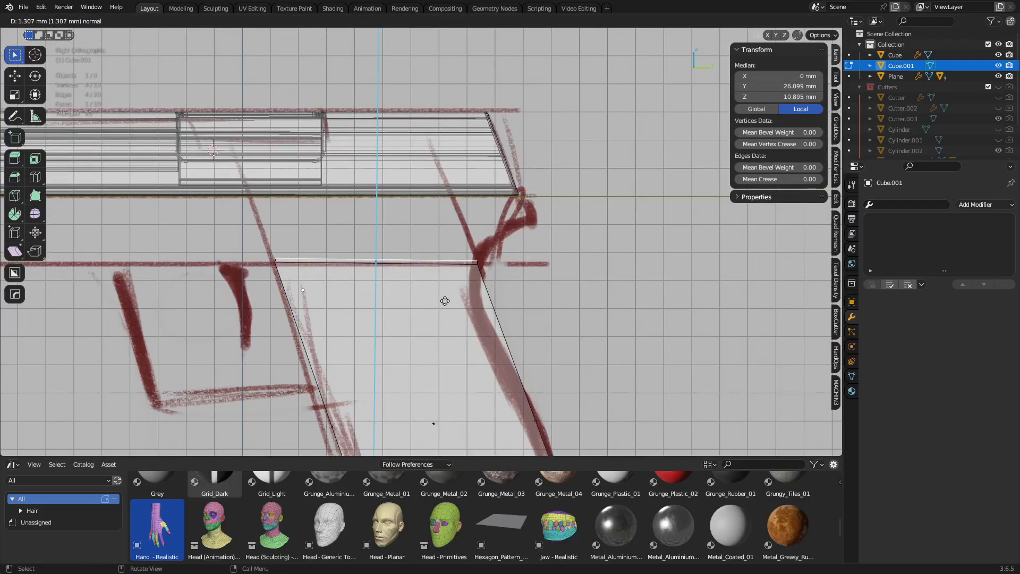
- Extrude the grip's top face about 23.6 mm upward and shift it about 10 mm toward the muzzle to meet the slide
{"action": "left_click", "coordinate": [429, 239]}
{"action": "key", "text": "g"}
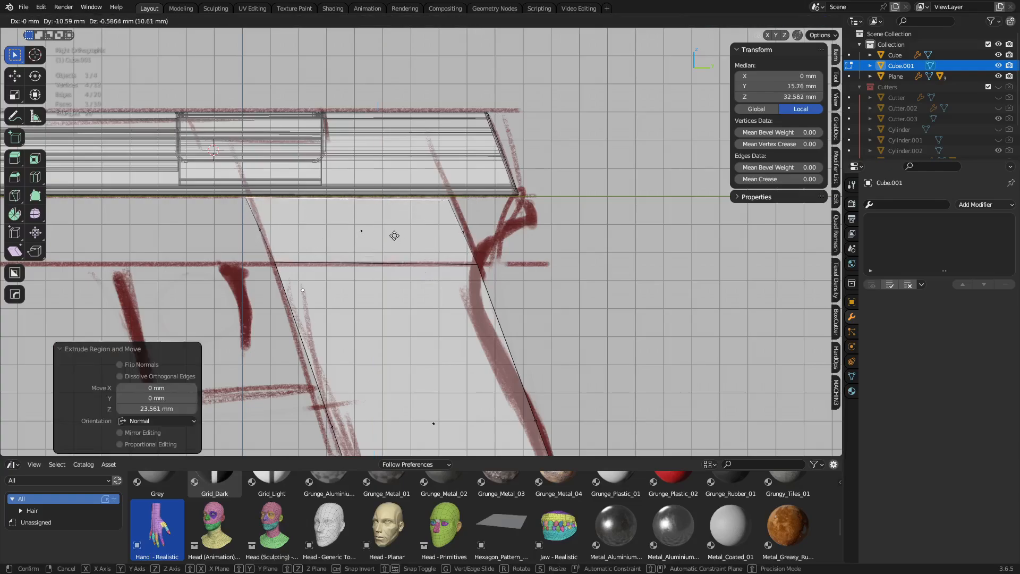
{"action": "left_click", "coordinate": [432, 236]}
- Extrude the rear face of the grip's upper section backward and move its top vertices to the slide's lower rear corner
{"action": "key", "text": "1"}
{"action": "left_click", "coordinate": [464, 230]}
{"action": "key", "text": "3"}
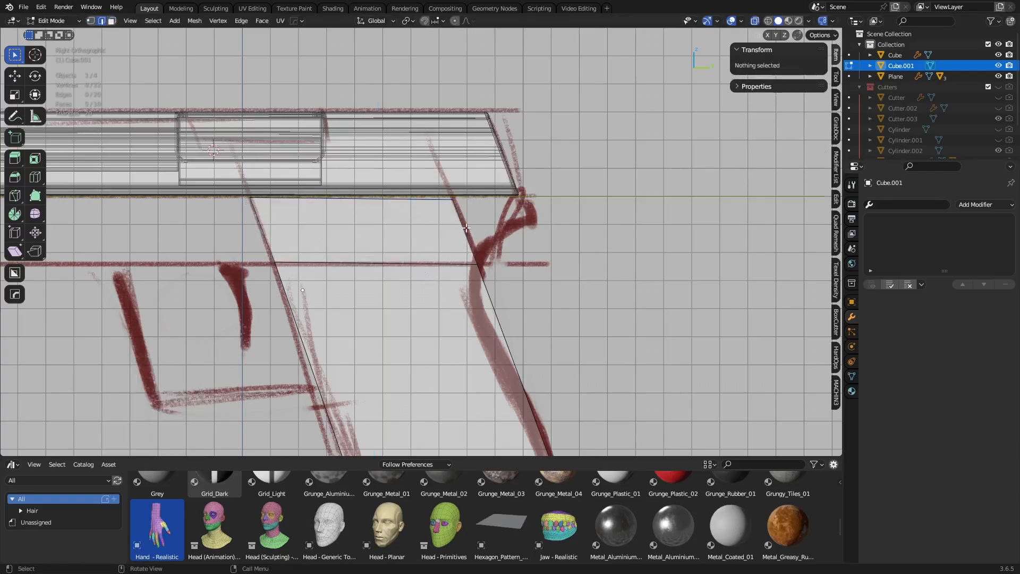
{"action": "left_click", "coordinate": [466, 227]}
{"action": "key", "text": "e"}
{"action": "left_click", "coordinate": [571, 232]}
{"action": "key", "text": "1"}
{"action": "left_click_drag", "start_coordinate": [470, 194], "coordinate": [560, 196]}
{"action": "key", "text": "g"}
{"action": "left_click", "coordinate": [537, 199]}
- Align the grip's top vertices to one level and raise them along Z to the slide's underside
{"action": "key", "text": "alt+a"}
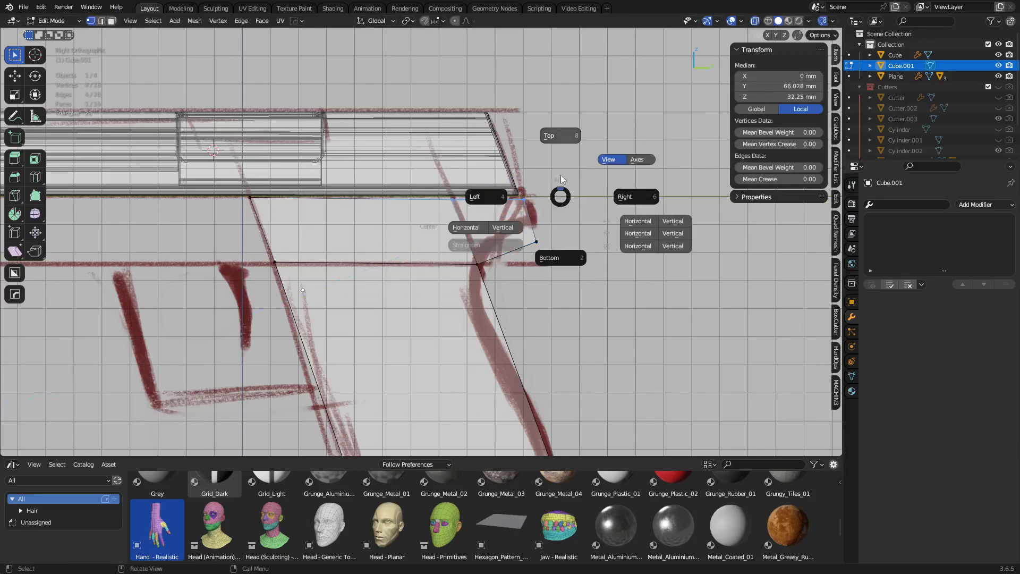
{"action": "left_click", "coordinate": [560, 160]}
{"action": "key", "text": "alt+a"}
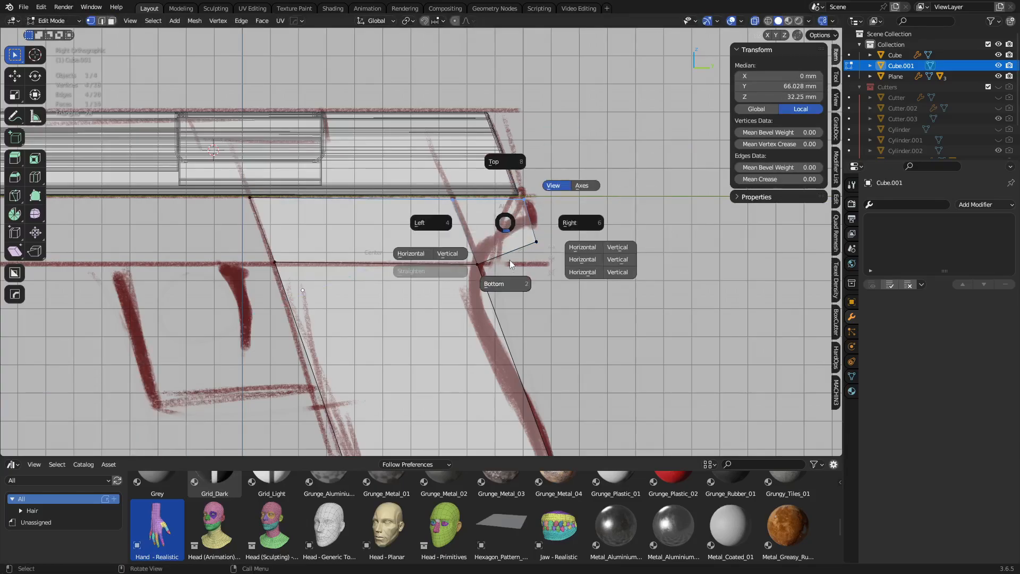
{"action": "left_click", "coordinate": [502, 226]}
{"action": "left_click_drag", "start_coordinate": [566, 166], "coordinate": [566, 166]}
{"action": "key", "text": "g"}
{"action": "key", "text": "z"}
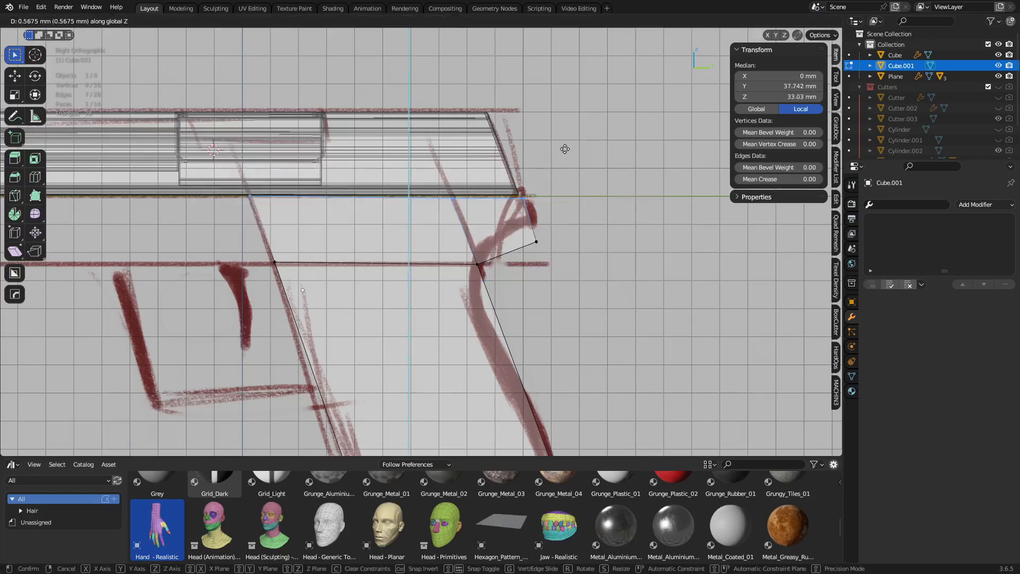
{"action": "left_click", "coordinate": [556, 122]}
- Raise the tang's lower rear vertices about 5 mm to match the sketched tip
{"action": "left_click_drag", "start_coordinate": [533, 259], "coordinate": [583, 210]}
{"action": "key", "text": "g"}
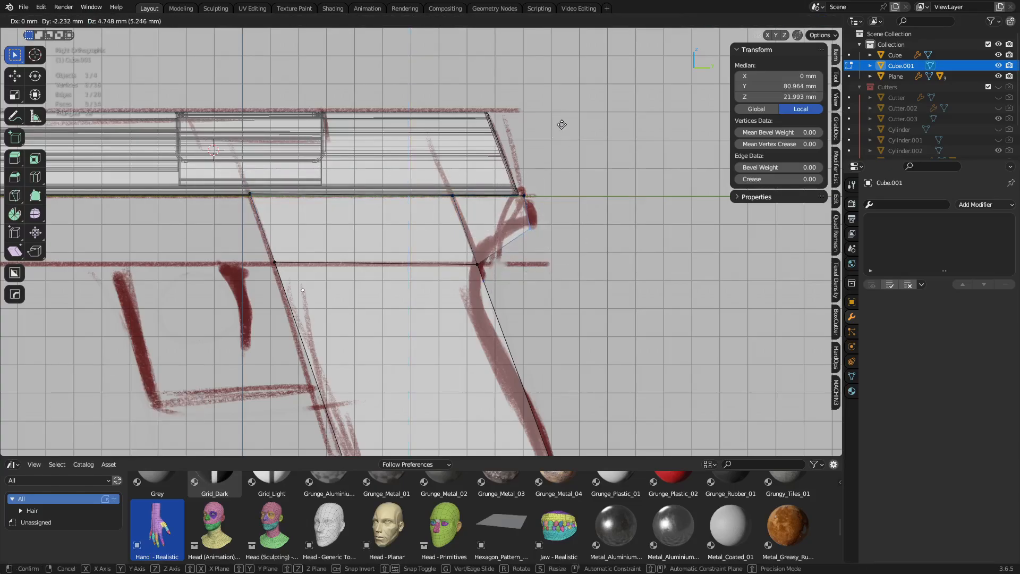
{"action": "left_click", "coordinate": [585, 109]}
- Add a centred loop cut through the tang and move its lower vertices about 3.5 mm up and 1 mm forward along the sketch
{"action": "key", "text": "ctrl+r"}
{"action": "left_click", "coordinate": [512, 261]}
{"action": "right_click", "coordinate": [512, 262]}
{"action": "left_click_drag", "start_coordinate": [492, 266], "coordinate": [548, 232]}
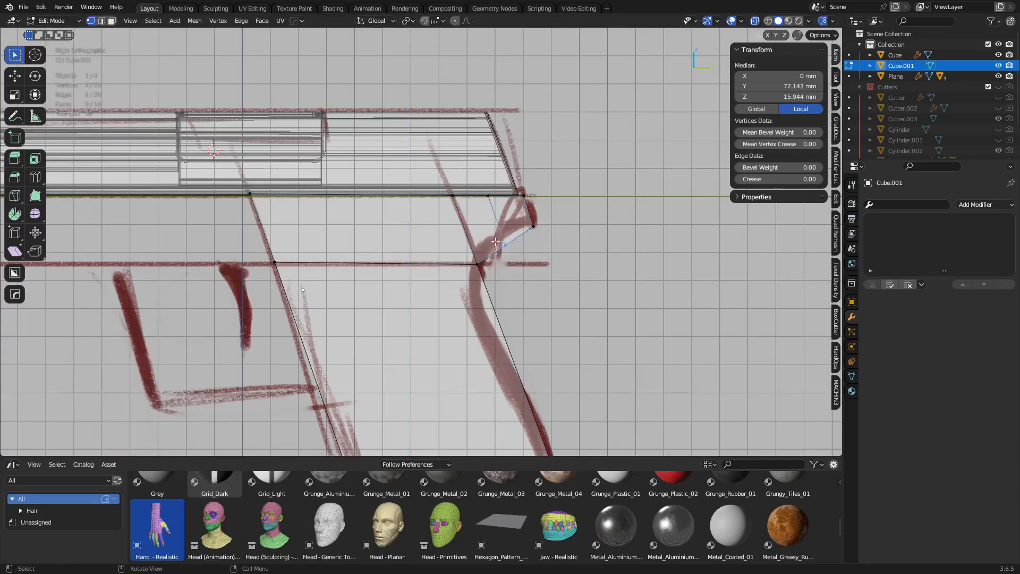
{"action": "key", "text": "g"}
{"action": "left_click", "coordinate": [549, 222]}
- Try to add a single loop cut to the upper grip and pull its rear vertices in to the sketch
{"action": "middle_click_drag", "start_coordinate": [507, 319], "coordinate": [518, 204], "text": "shift"}
{"action": "scroll", "coordinate": [509, 256], "scroll_direction": "down", "scroll_amount": 3}
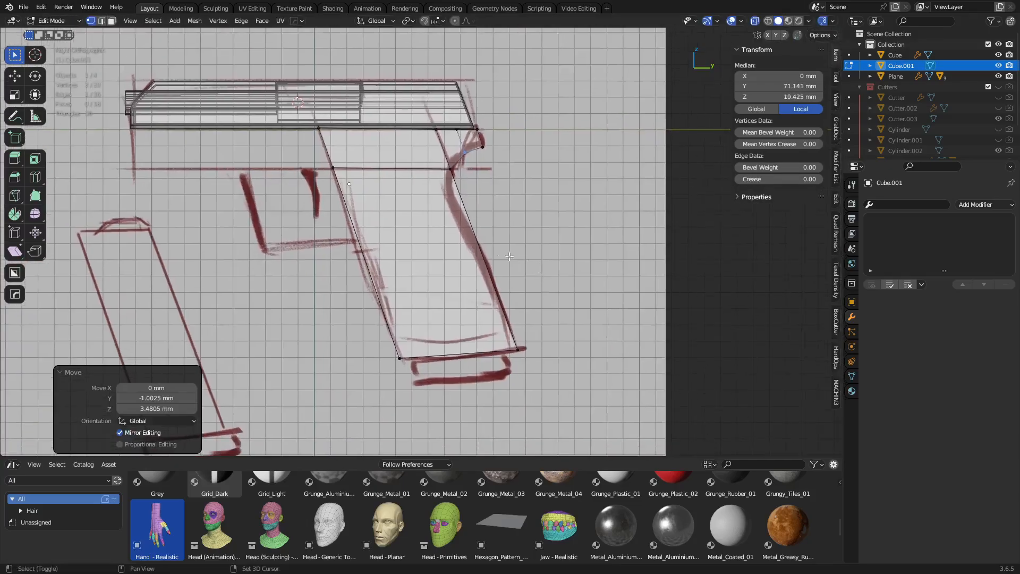
{"action": "left_click", "coordinate": [461, 203]}
{"action": "left_click", "coordinate": [438, 147]}
{"action": "middle_click_drag", "start_coordinate": [447, 184], "coordinate": [463, 250], "text": "shift"}
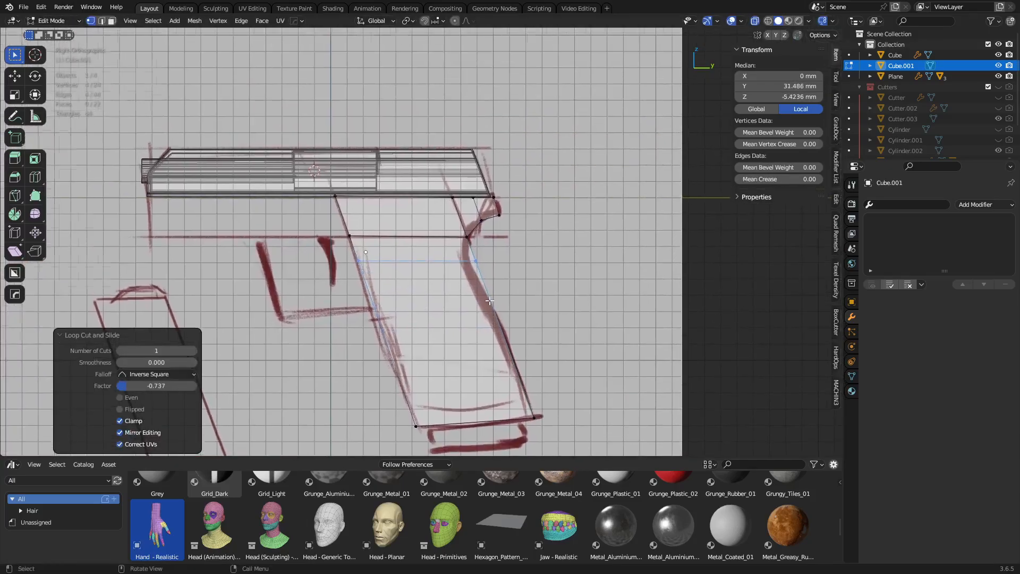
{"action": "scroll", "coordinate": [461, 271], "scroll_direction": "up", "scroll_amount": 2}
{"action": "left_click_drag", "start_coordinate": [456, 296], "coordinate": [539, 259]}
{"action": "key", "text": "g"}
{"action": "left_click", "coordinate": [522, 260]}
{"action": "middle_click_drag", "start_coordinate": [516, 370], "coordinate": [510, 295], "text": "shift"}
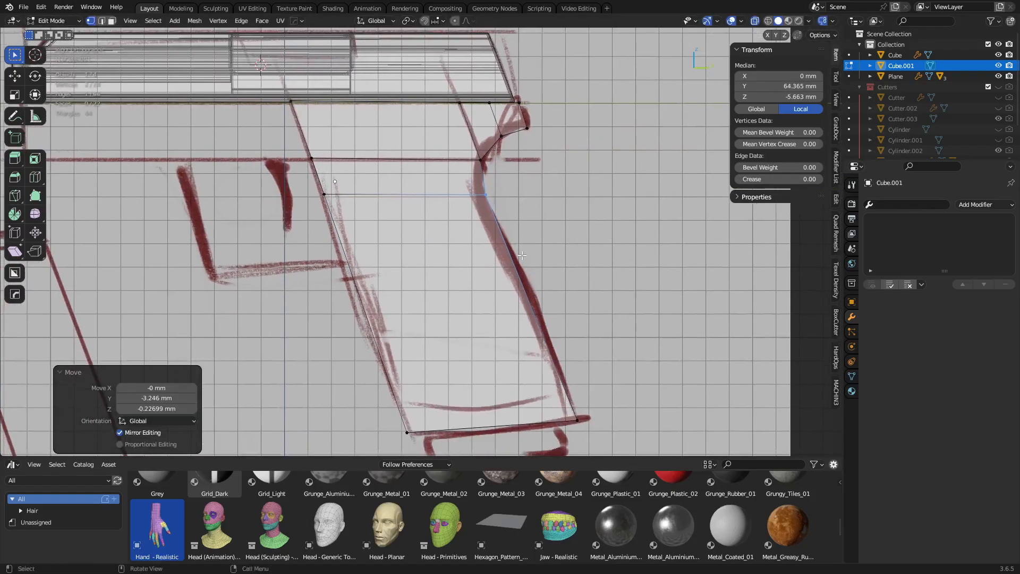
{"action": "key", "text": "ctrl+z"}
{"action": "key", "text": "ctrl+z"}
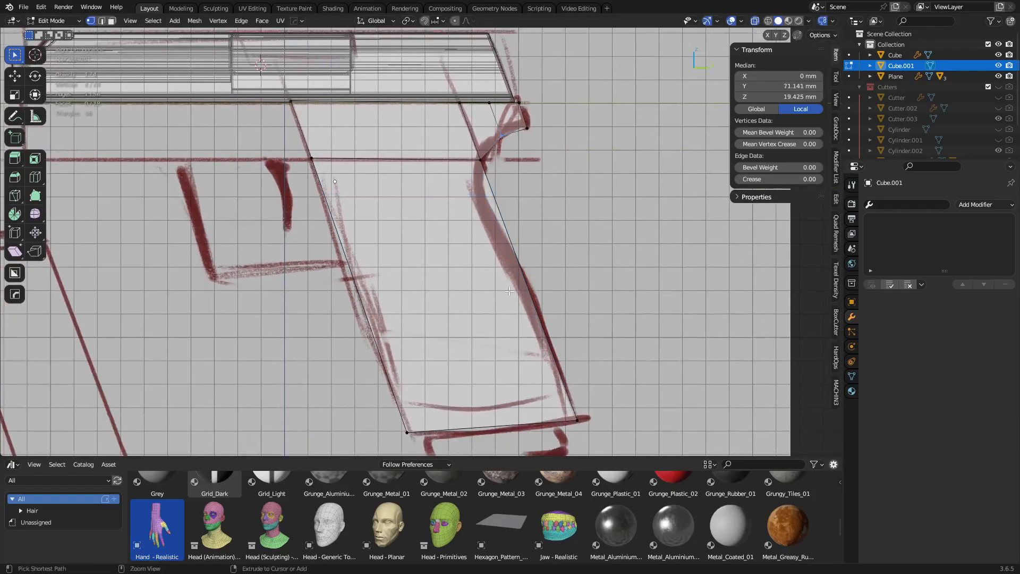
- Add six evenly spaced loop cuts across the grip and three along its length
{"action": "scroll", "coordinate": [515, 261], "scroll_direction": "up", "scroll_amount": 1}
{"action": "left_click", "coordinate": [515, 261]}
{"action": "right_click", "coordinate": [515, 260]}
{"action": "key", "text": "ctrl+r"}
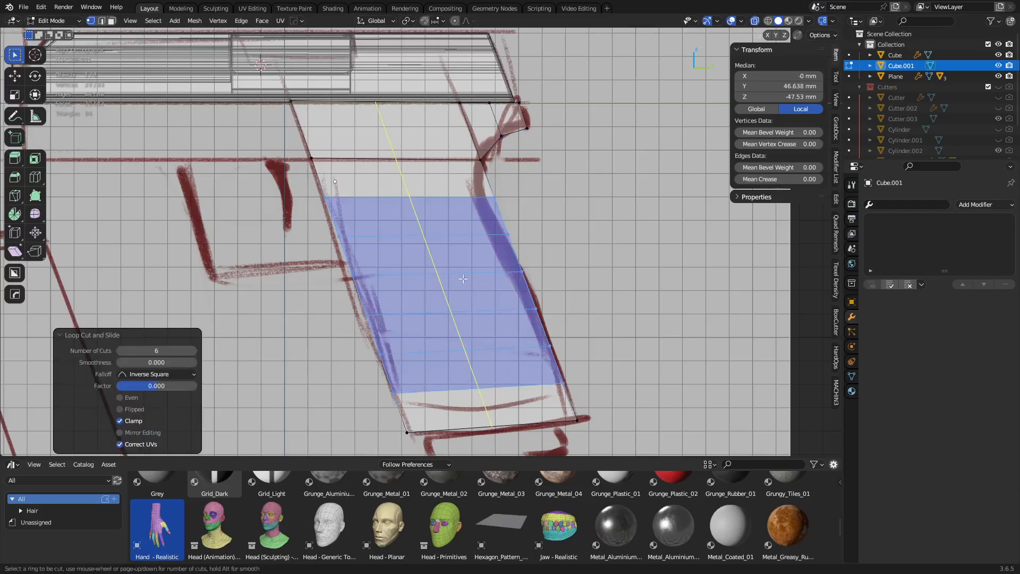
{"action": "scroll", "coordinate": [463, 278], "scroll_direction": "up", "scroll_amount": 2}
{"action": "left_click", "coordinate": [463, 278]}
{"action": "right_click", "coordinate": [463, 279]}
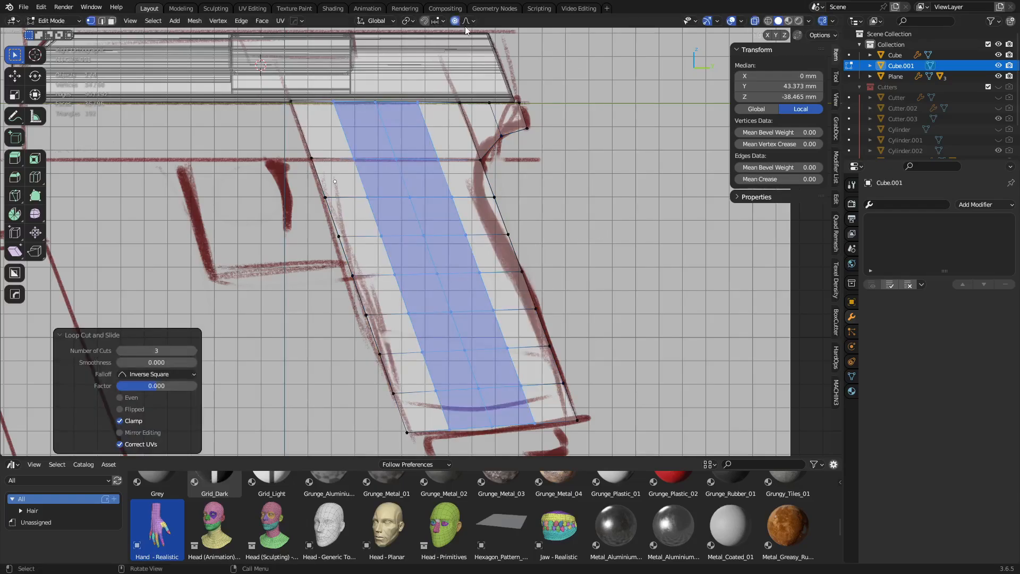
- Enable proportional editing and pull the rear vertices below the tang about 9.2 mm inward with a 24 mm falloff size
{"action": "left_click", "coordinate": [494, 197]}
{"action": "key", "text": "g"}
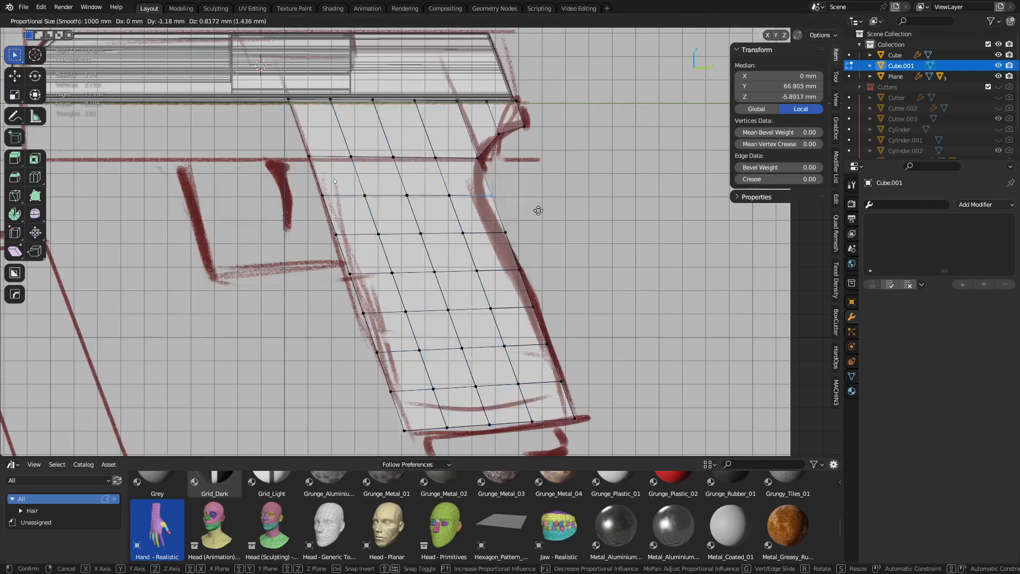
{"action": "scroll", "coordinate": [494, 218], "scroll_direction": "up", "scroll_amount": 19}
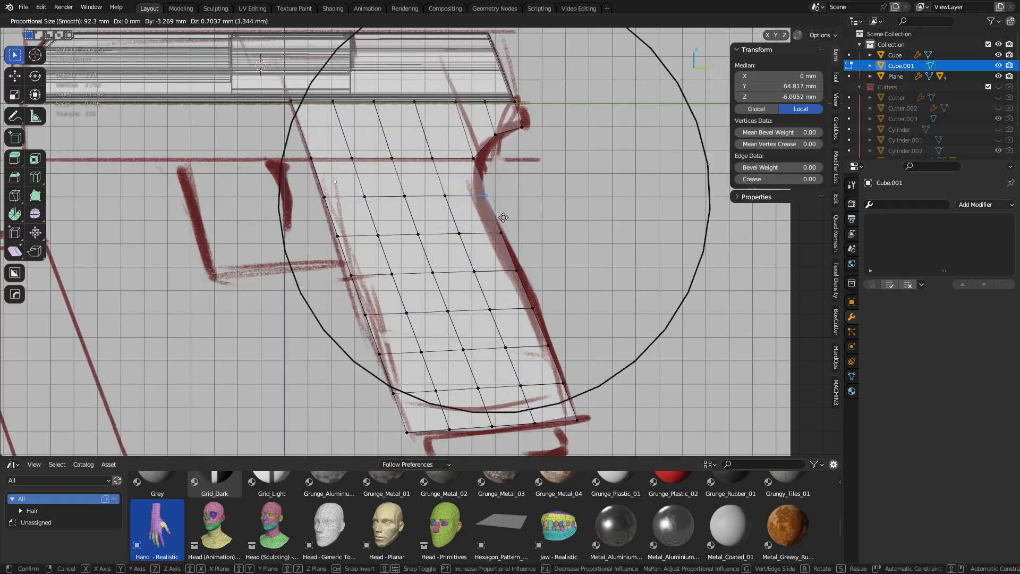
{"action": "scroll", "coordinate": [489, 220], "scroll_direction": "up", "scroll_amount": 9}
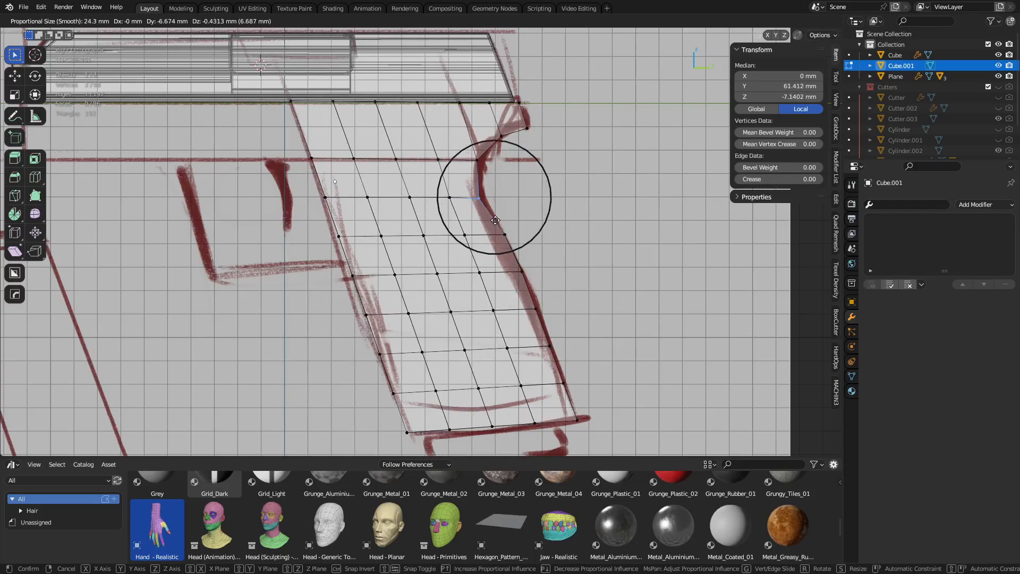
{"action": "left_click", "coordinate": [489, 219]}
- Push the lower rear grip vertices about 1.6 mm outward with a 39 mm falloff, and adjust the mid-back vertices to the sketch
{"action": "middle_click_drag", "start_coordinate": [533, 351], "coordinate": [517, 292], "text": "shift"}
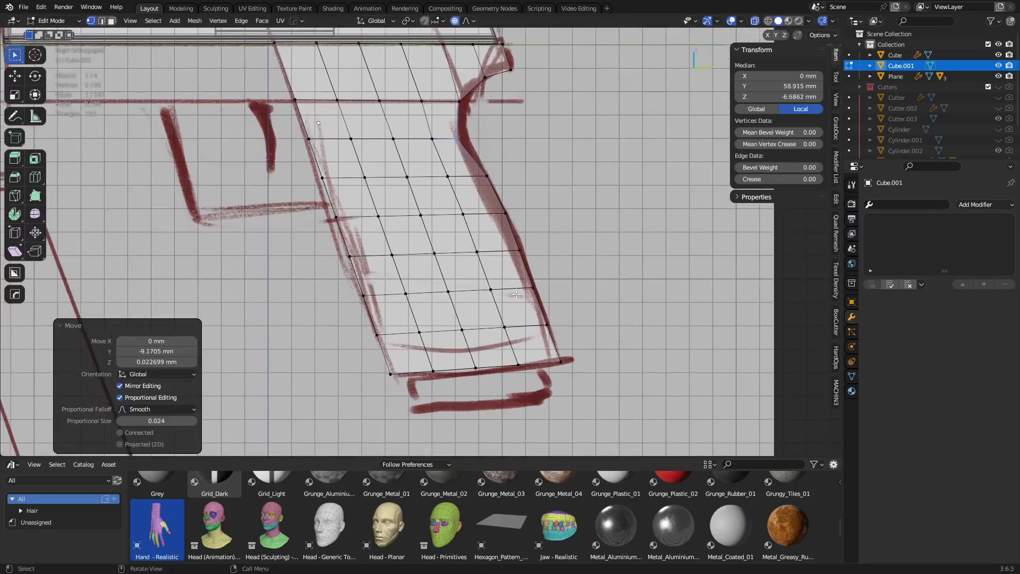
{"action": "left_click_drag", "start_coordinate": [516, 293], "coordinate": [584, 272]}
{"action": "key", "text": "g"}
{"action": "scroll", "coordinate": [584, 274], "scroll_direction": "down", "scroll_amount": 5}
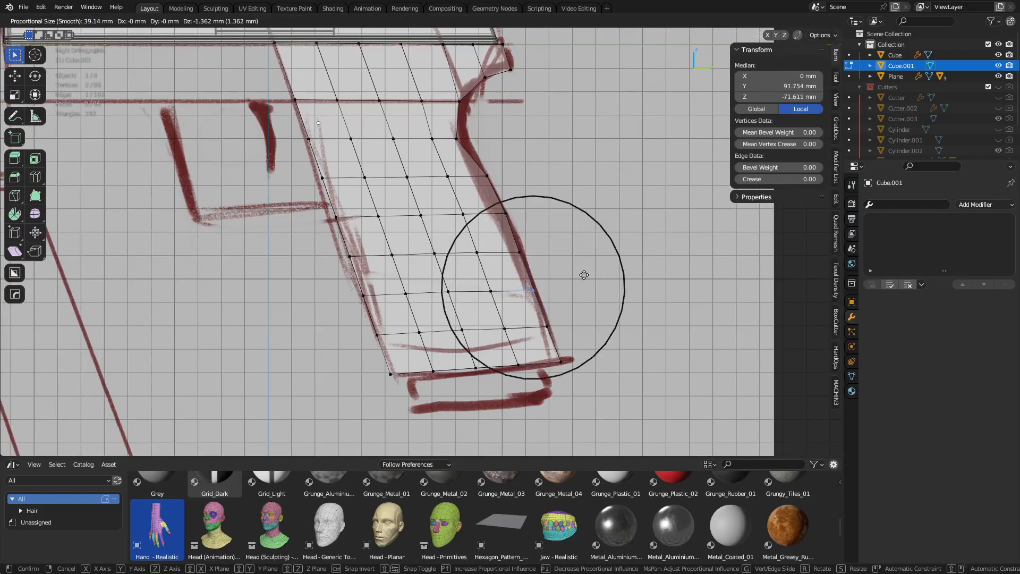
{"action": "left_click", "coordinate": [598, 275]}
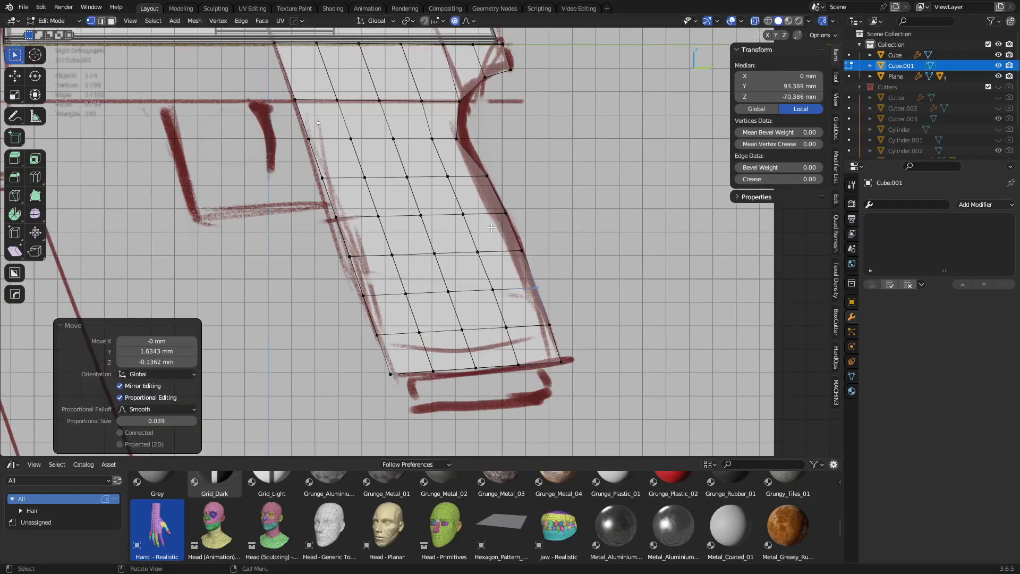
{"action": "left_click_drag", "start_coordinate": [490, 228], "coordinate": [529, 203]}
{"action": "key", "text": "g"}
{"action": "left_click", "coordinate": [531, 202]}
- Bulge the two-column block of faces on the lower grip side about 5.5 mm outward along X with proportional falloff
{"action": "key", "text": "alt+z"}
{"action": "middle_click_drag", "start_coordinate": [474, 249], "coordinate": [439, 273]}
{"action": "key", "text": "3"}
{"action": "left_click", "coordinate": [484, 404]}
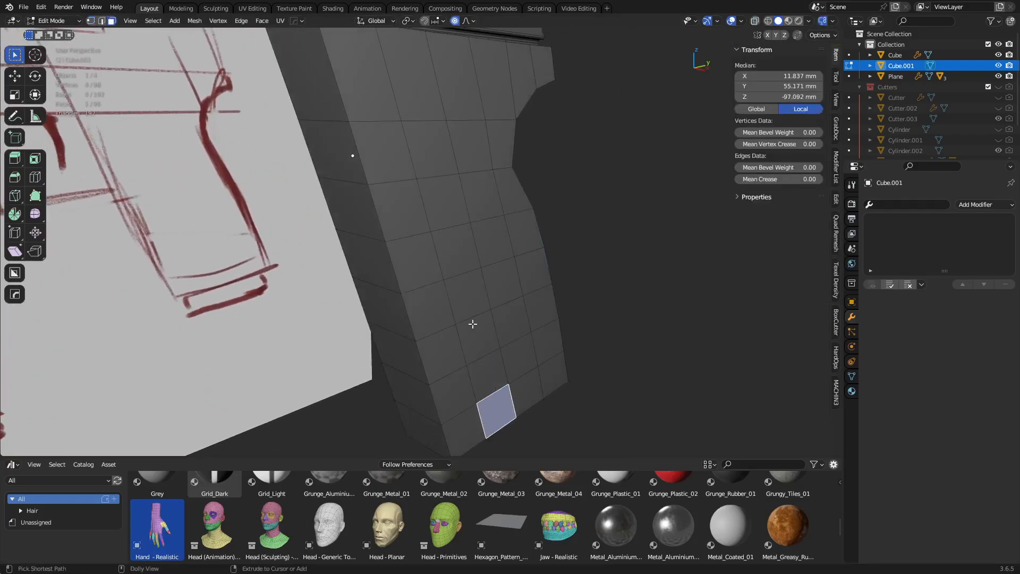
{"action": "left_click", "coordinate": [494, 282], "text": "ctrl+shift"}
{"action": "left_click", "coordinate": [461, 248], "text": "ctrl+shift"}
{"action": "left_click", "coordinate": [456, 243], "text": "shift"}
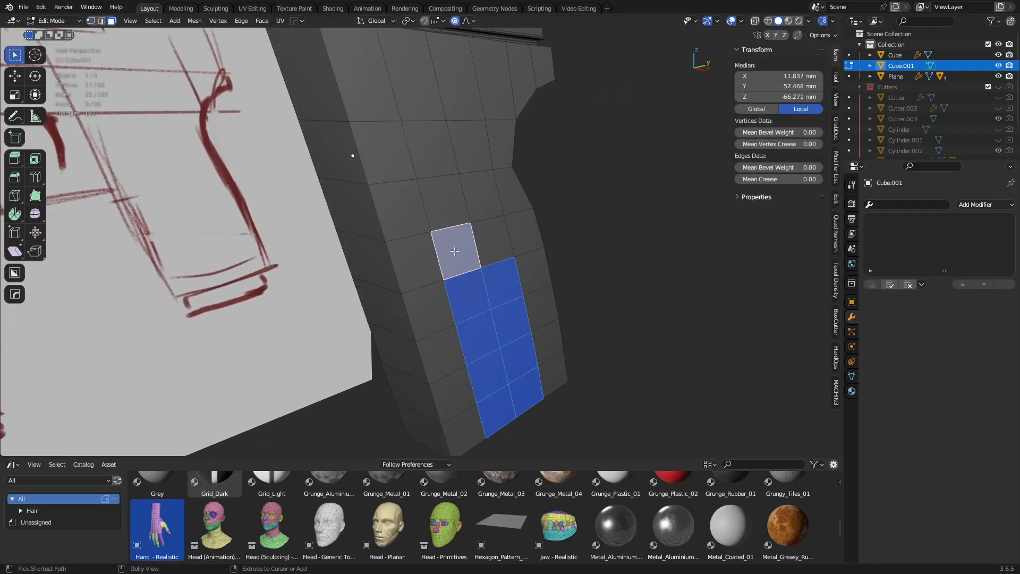
{"action": "left_click", "coordinate": [491, 240], "text": "ctrl+shift"}
{"action": "key", "text": "g"}
{"action": "key", "text": "x"}
{"action": "scroll", "coordinate": [495, 297], "scroll_direction": "up", "scroll_amount": 1}
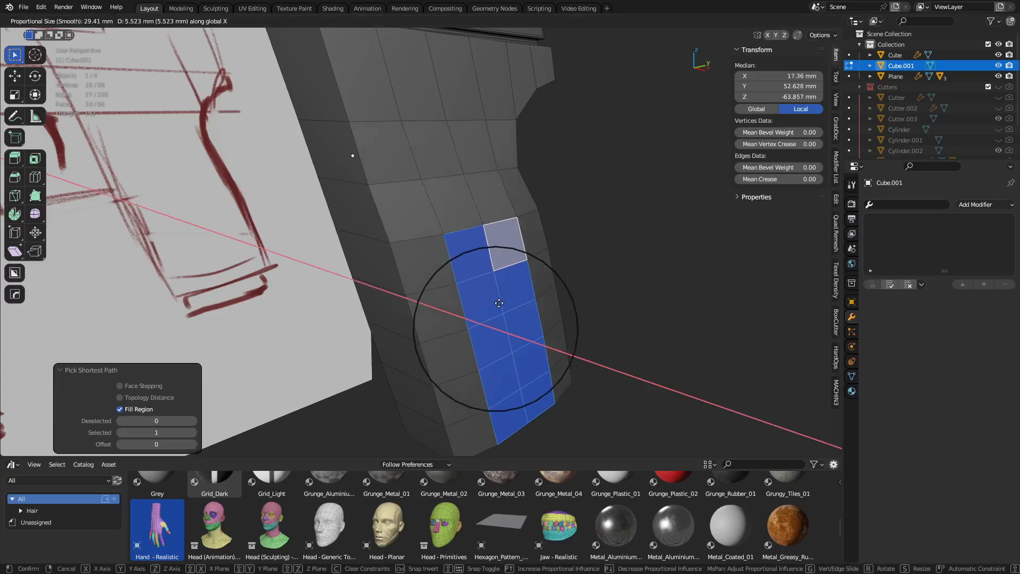
{"action": "left_click", "coordinate": [504, 304]}
- Symmetrize the whole grip mesh across X from the positive to the negative side
{"action": "scroll", "coordinate": [478, 287], "scroll_direction": "down", "scroll_amount": 4}
{"action": "middle_click_drag", "start_coordinate": [448, 276], "coordinate": [538, 253]}
{"action": "key", "text": "a"}
{"action": "key", "text": "alt+x"}
{"action": "scroll", "coordinate": [476, 271], "scroll_direction": "up", "scroll_amount": 4}
{"action": "middle_click_drag", "start_coordinate": [558, 304], "coordinate": [338, 273], "text": "shift"}
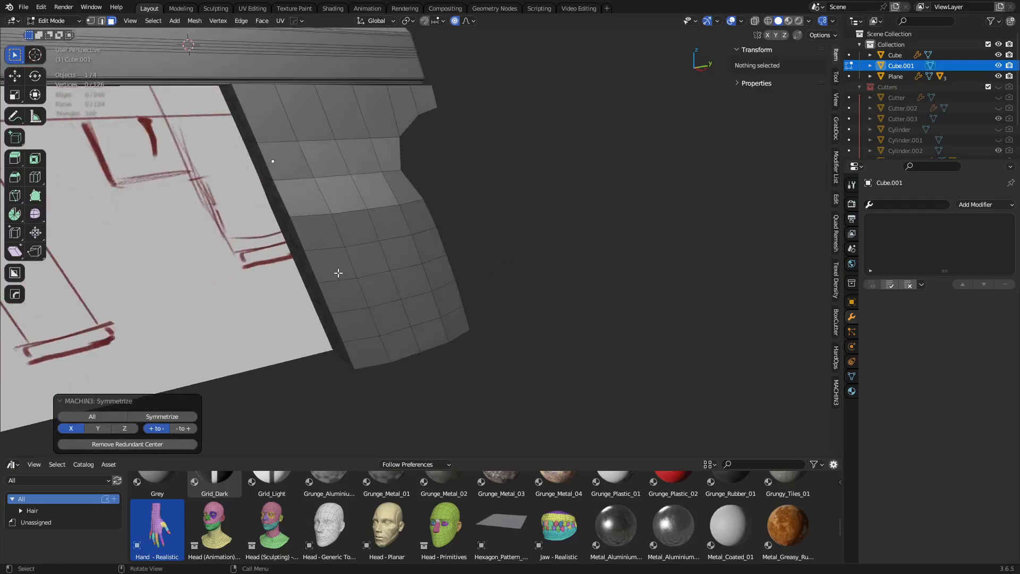
{"action": "middle_click_drag", "start_coordinate": [478, 265], "coordinate": [538, 308], "text": "shift"}
{"action": "mouse_move", "coordinate": [537, 308]}
{"action": "middle_mouse_down"}
{"action": "mouse_move", "coordinate": [558, 300]}
{"action": "mouse_move", "coordinate": [414, 307]}
{"action": "mouse_move", "coordinate": [485, 285]}
{"action": "mouse_move", "coordinate": [422, 281]}
{"action": "middle_mouse_up"}
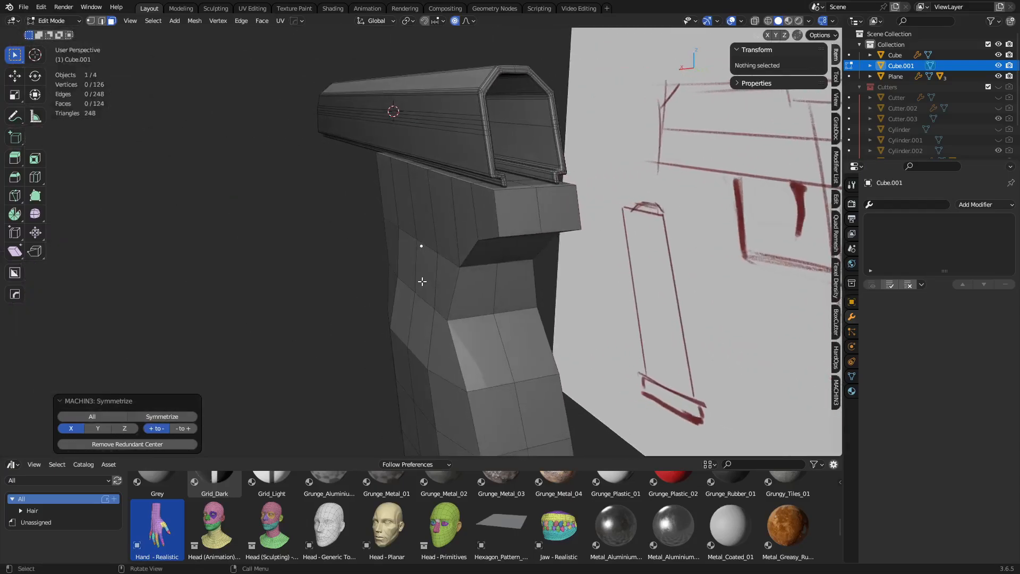
{"action": "left_click", "coordinate": [445, 294]}
{"action": "left_click", "coordinate": [427, 276], "text": "shift"}
{"action": "middle_click_drag", "start_coordinate": [558, 317], "coordinate": [539, 320]}
{"action": "key", "text": "g"}
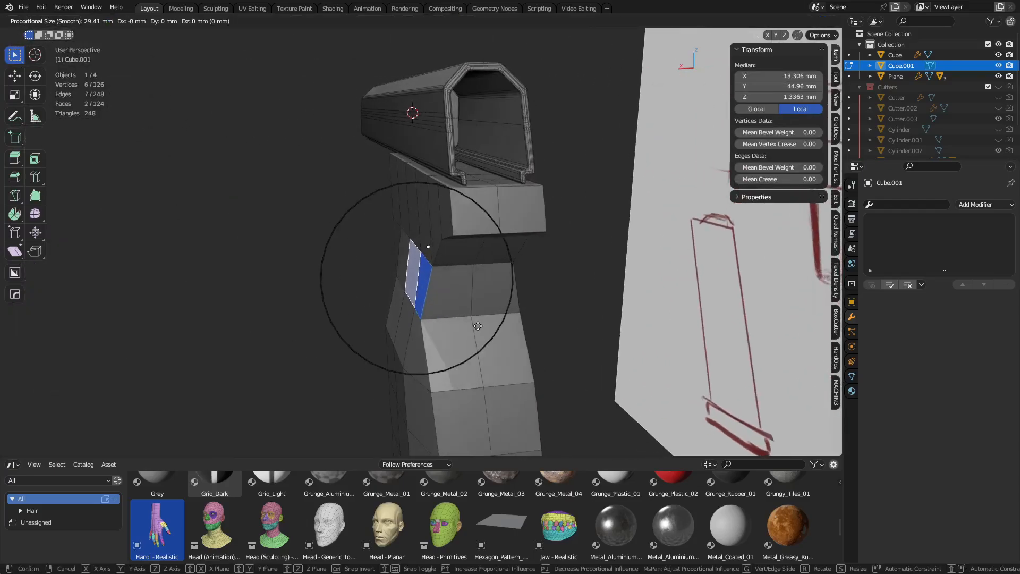
{"action": "key", "text": "x"}
{"action": "right_click", "coordinate": [570, 319]}
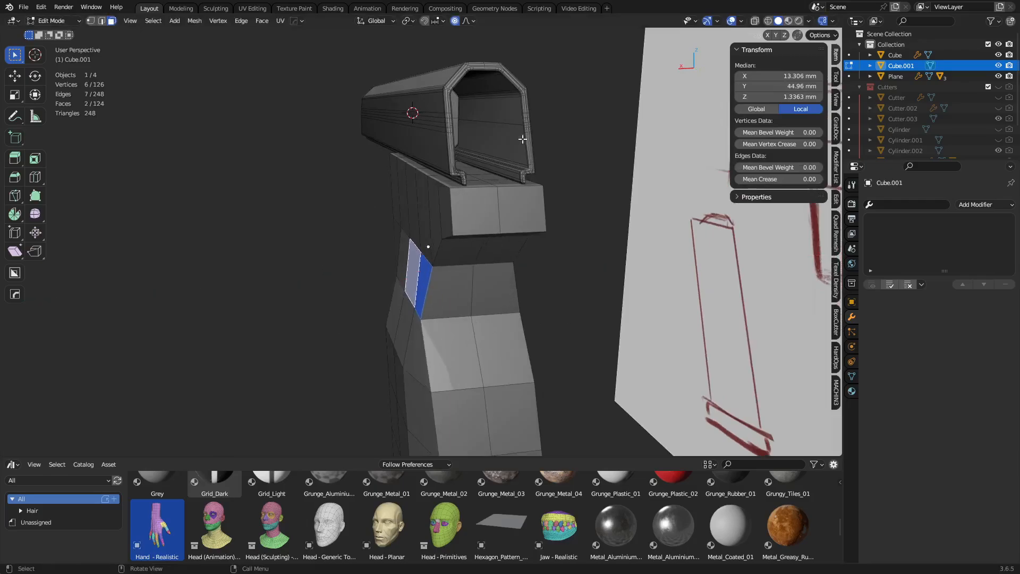
- Turn off proportional editing and try to move the two rear side faces below the tang inward along X
{"action": "left_click", "coordinate": [455, 21]}
{"action": "key", "text": "g"}
{"action": "key", "text": "x"}
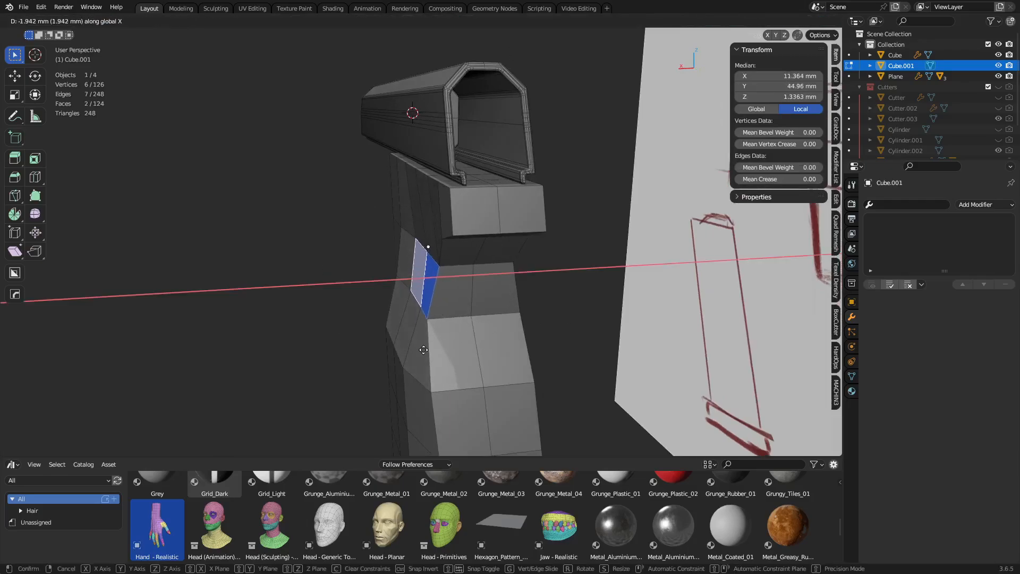
{"action": "right_click", "coordinate": [424, 350]}
{"action": "middle_click_drag", "start_coordinate": [424, 350], "coordinate": [593, 322]}
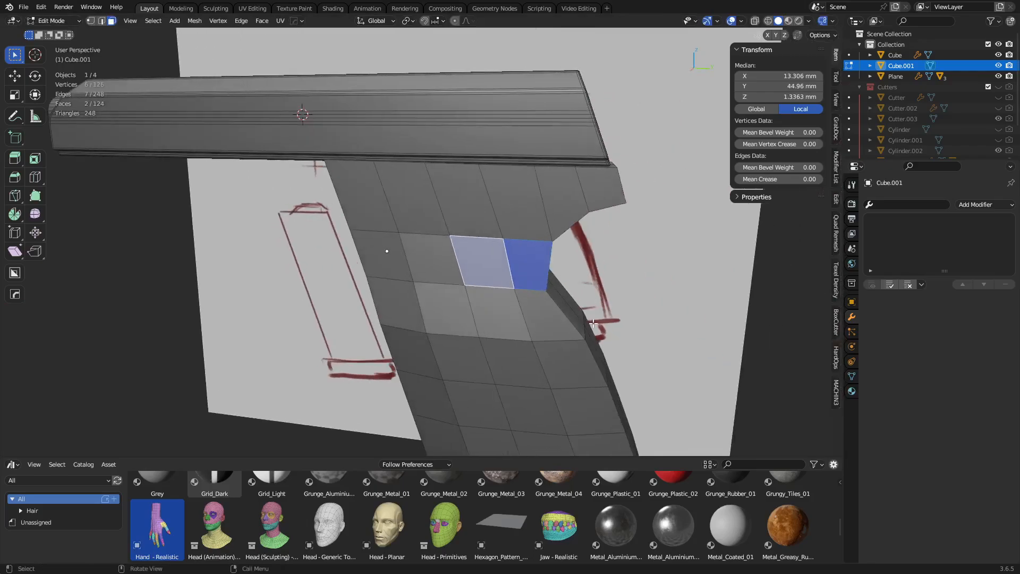
- In the right side view with X-ray, knife-cut a panel outline from the grip's rear bend around to the tang's top edge
{"action": "key", "text": "KP_3"}
{"action": "key", "text": "alt+z"}
{"action": "key", "text": "a"}
{"action": "key", "text": "alt+a"}
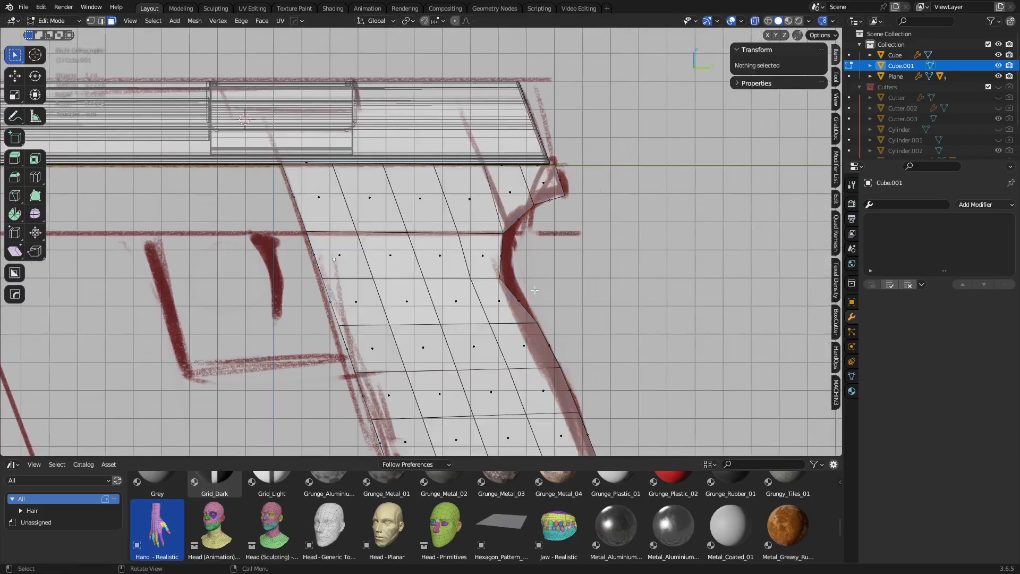
{"action": "scroll", "coordinate": [535, 290], "scroll_direction": "up", "scroll_amount": 1}
{"action": "key", "text": "k"}
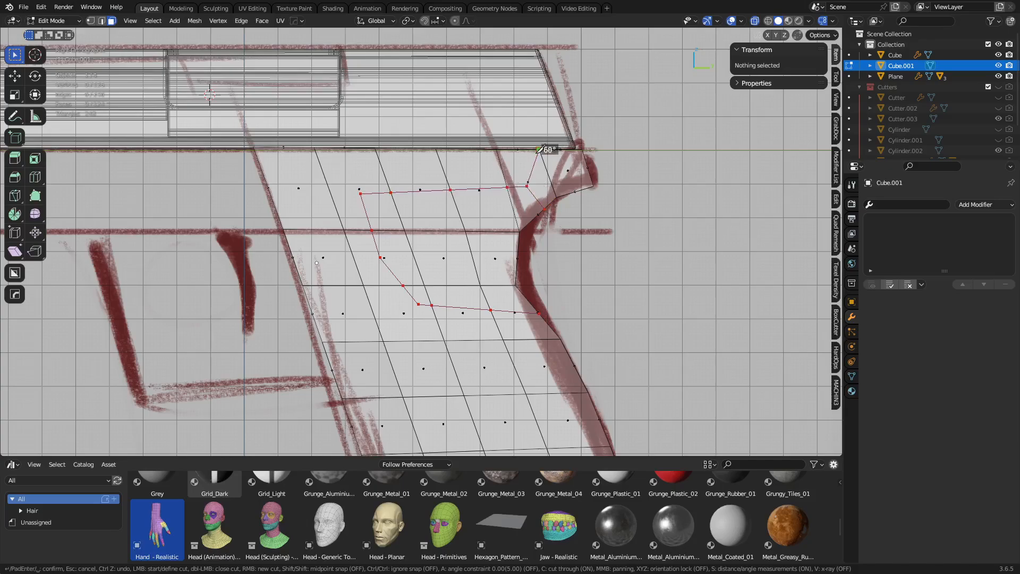
{"action": "key", "text": "Return"}
- Knife-cut through the mesh from the panel outline's upper rear corner to the tang's rear edge
{"action": "key", "text": "a"}
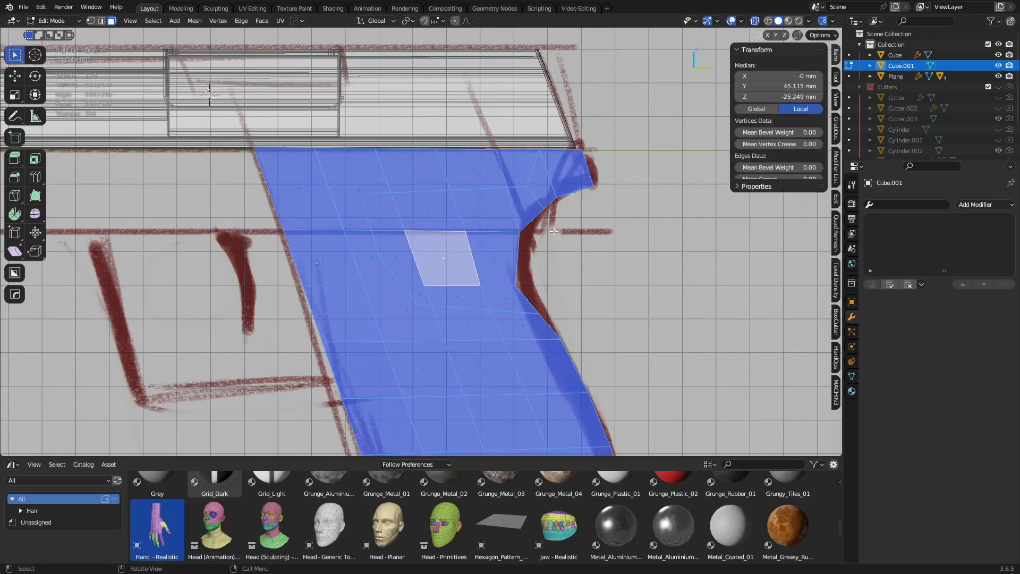
{"action": "key", "text": "alt+a"}
{"action": "key", "text": "k"}
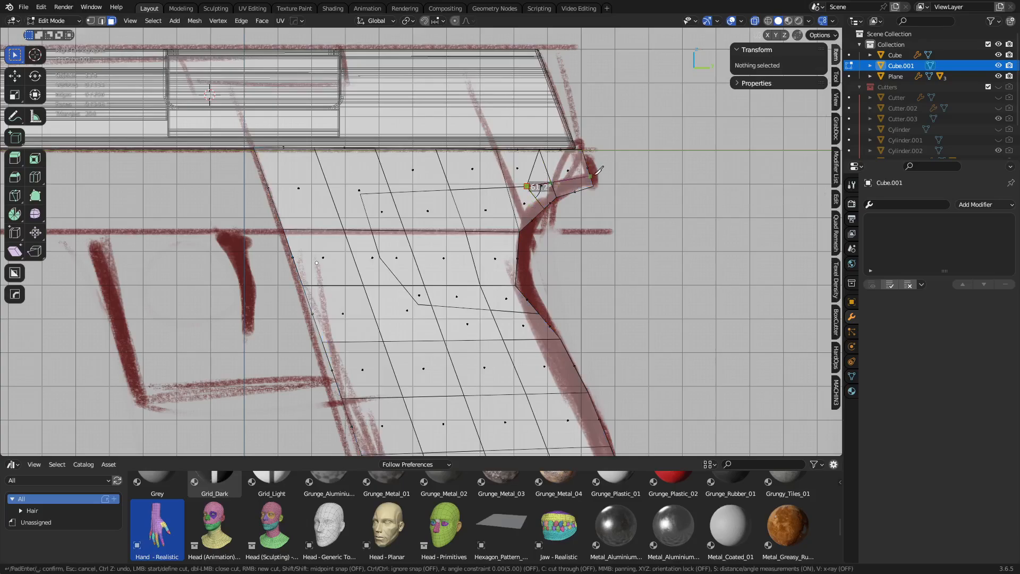
{"action": "key", "text": "c"}
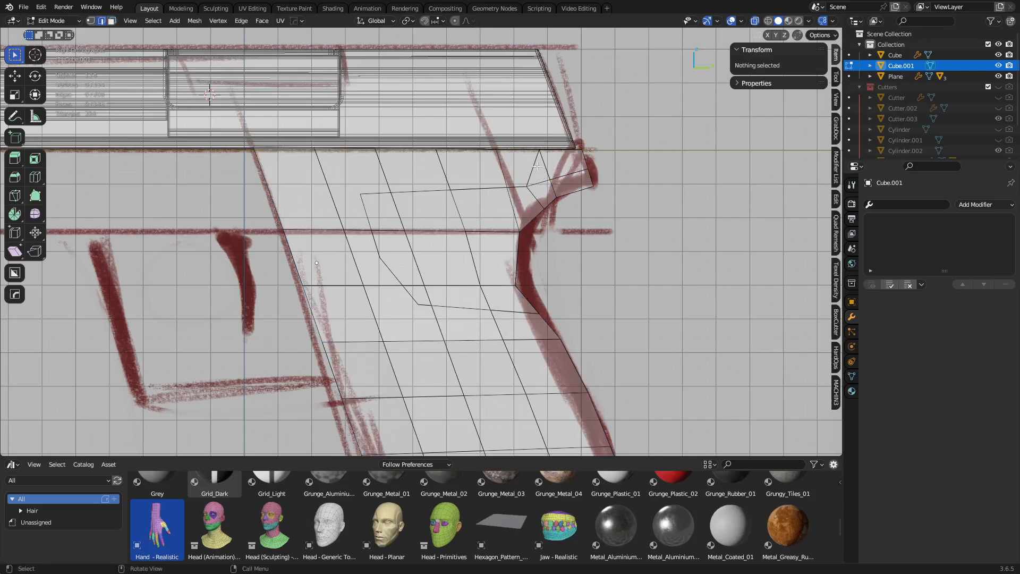
{"action": "key", "text": "Return"}
- Dissolve the cut edge joining the panel outline's upper rear corner to the grip's top edge
{"action": "key", "text": "ctrl+x"}
{"action": "scroll", "coordinate": [570, 248], "scroll_direction": "up", "scroll_amount": 2}
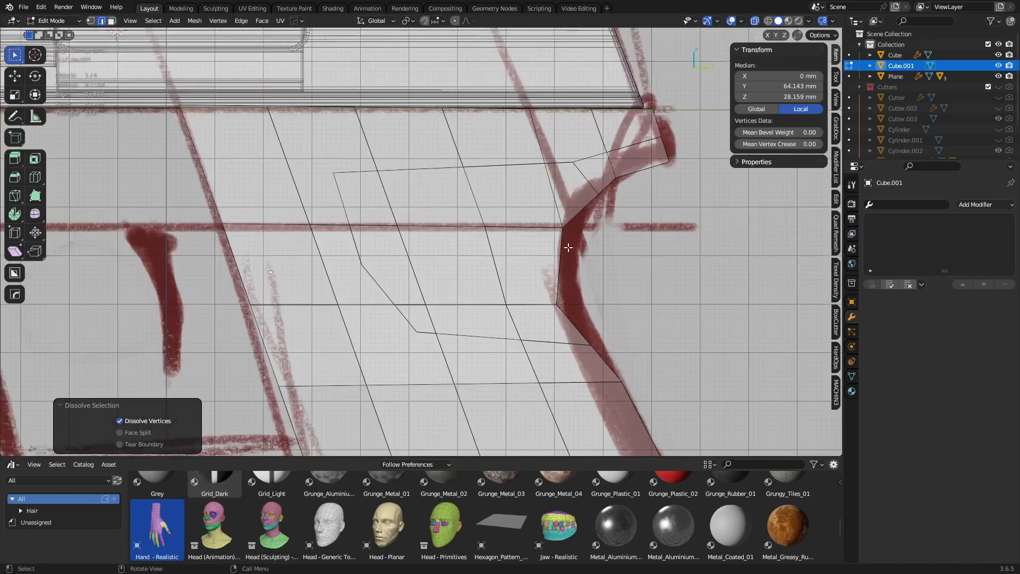
{"action": "key", "text": "1"}
{"action": "middle_click_drag", "start_coordinate": [608, 185], "coordinate": [529, 294], "text": "shift"}
{"action": "scroll", "coordinate": [548, 266], "scroll_direction": "up", "scroll_amount": 2}
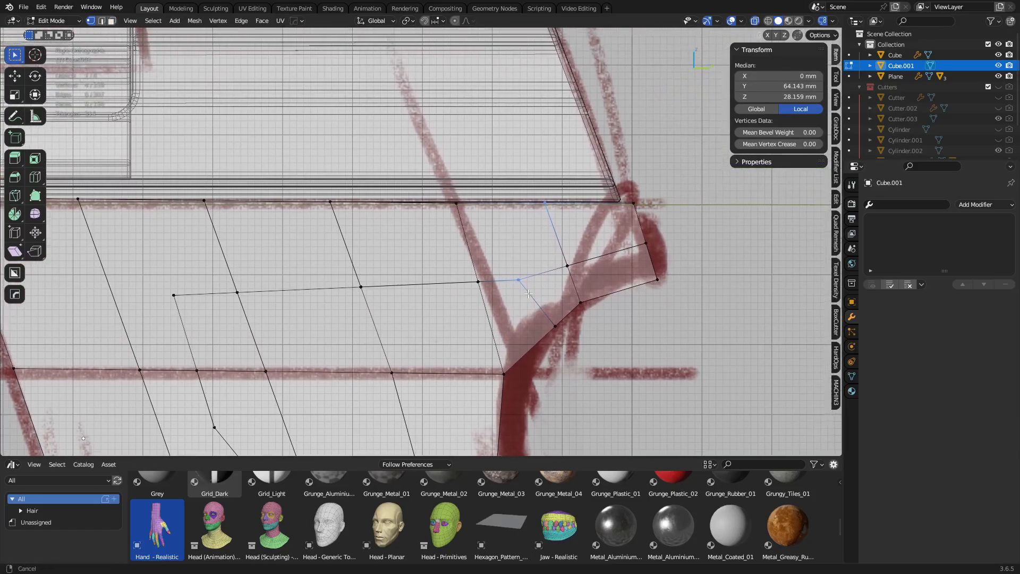
- Knife-cut through the mesh from the panel outline's upper rear corner up to the grip's top edge
{"action": "key", "text": "k"}
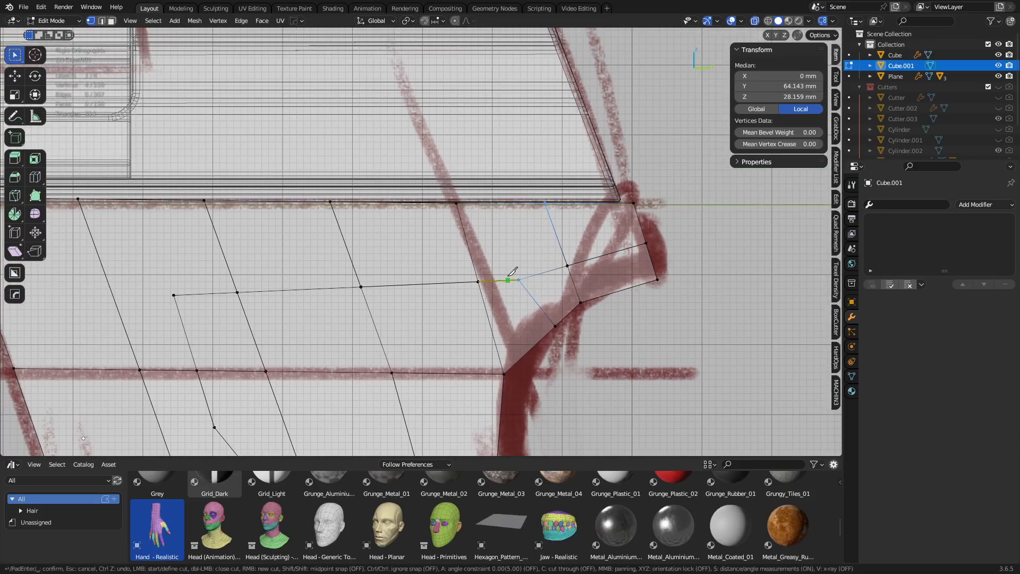
{"action": "key", "text": "c"}
{"action": "left_click", "coordinate": [495, 192]}
{"action": "key", "text": "Return"}
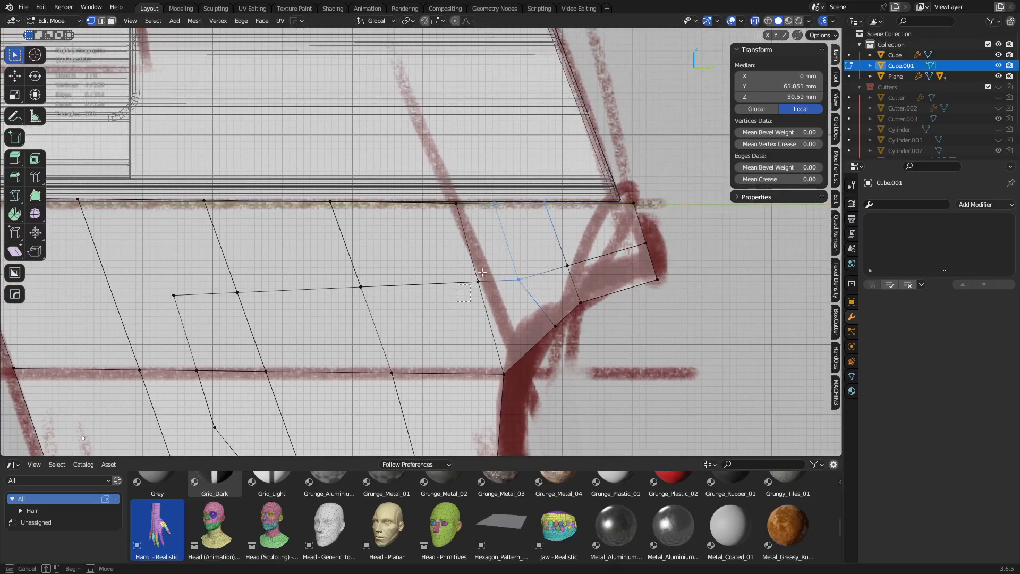
- Move the cut vertices at the tang's root up and rearward
{"action": "scroll", "coordinate": [491, 309], "scroll_direction": "down", "scroll_amount": 2}
{"action": "scroll", "coordinate": [539, 304], "scroll_direction": "up", "scroll_amount": 1}
{"action": "left_click", "coordinate": [559, 297]}
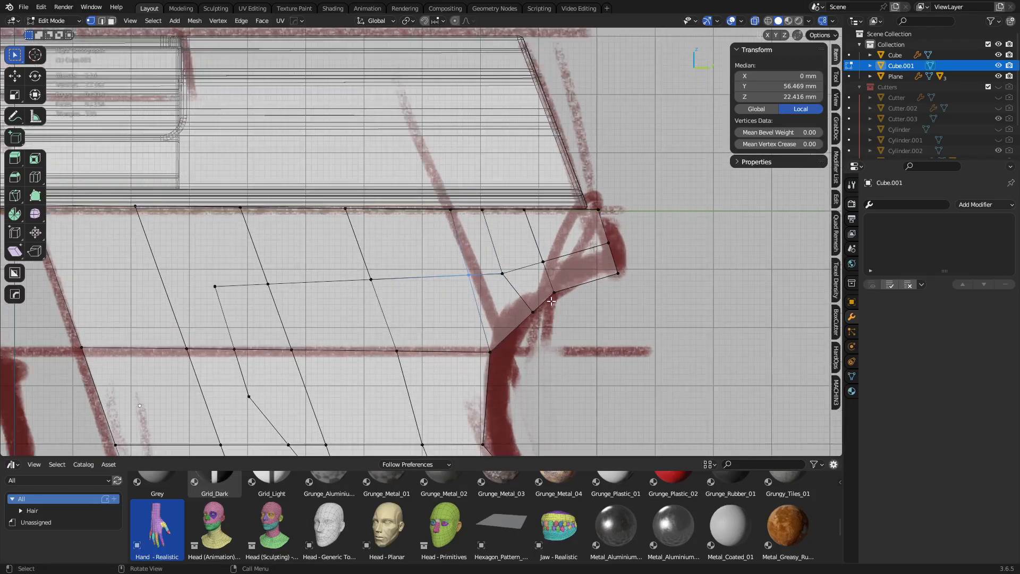
{"action": "left_click", "coordinate": [541, 259], "text": "shift"}
{"action": "key", "text": "g"}
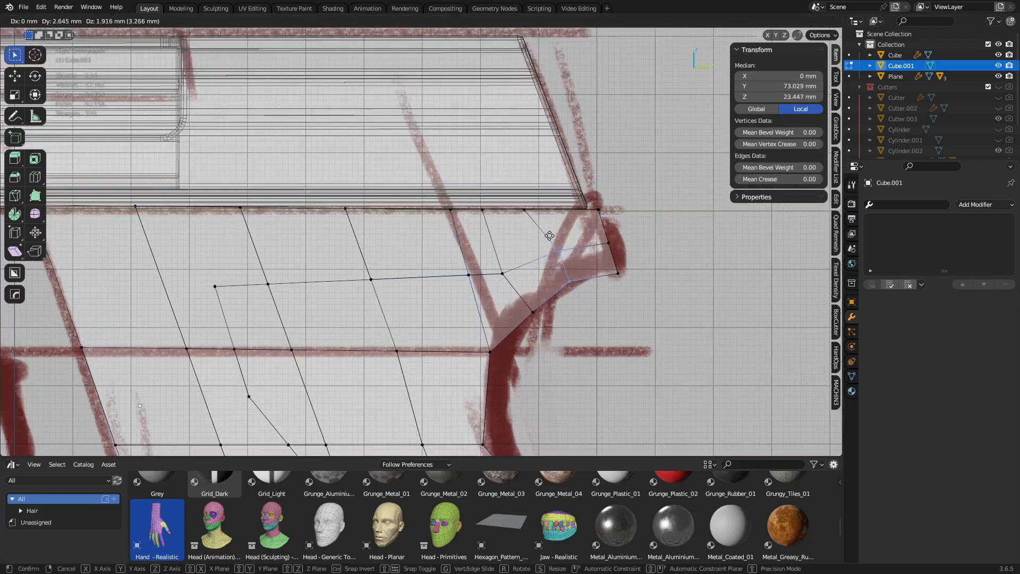
{"action": "left_click", "coordinate": [543, 240]}
- Reposition the vertices in the bend beneath the tang and at the panel outline's upper rear corner
{"action": "left_click_drag", "start_coordinate": [514, 323], "coordinate": [520, 257]}
{"action": "key", "text": "g"}
{"action": "left_click", "coordinate": [538, 286]}
{"action": "key", "text": "g"}
{"action": "left_click", "coordinate": [521, 248]}
- Raise the three vertices along the panel outline's top edge and shift them slightly forward to even out the line
{"action": "left_click_drag", "start_coordinate": [457, 285], "coordinate": [481, 263]}
{"action": "key", "text": "g"}
{"action": "left_click", "coordinate": [466, 255]}
{"action": "left_click_drag", "start_coordinate": [354, 301], "coordinate": [384, 271]}
{"action": "key", "text": "g"}
{"action": "left_click", "coordinate": [378, 261]}
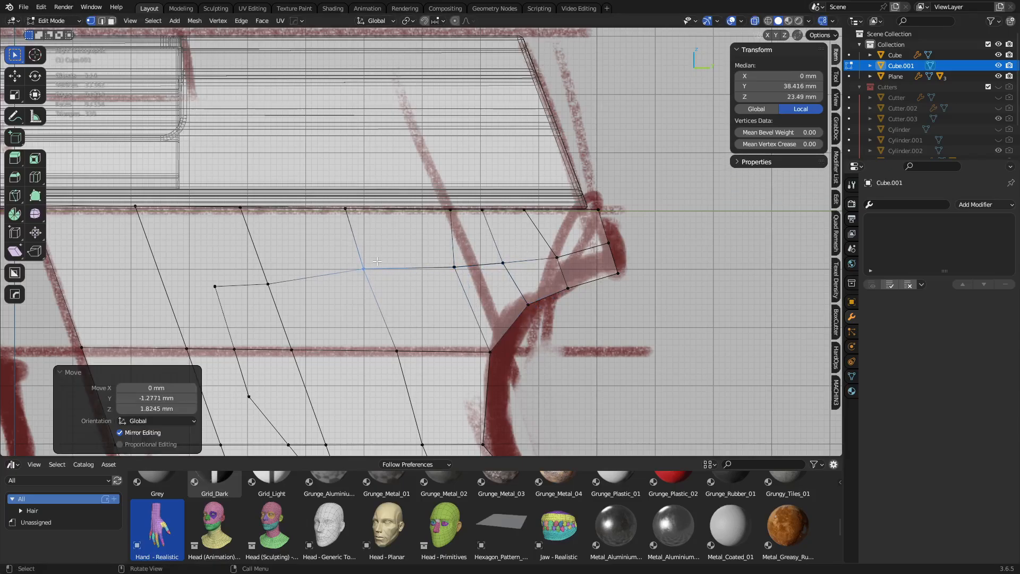
{"action": "middle_click_drag", "start_coordinate": [351, 299], "coordinate": [421, 259], "text": "shift"}
{"action": "left_click_drag", "start_coordinate": [337, 272], "coordinate": [367, 233]}
{"action": "key", "text": "g"}
{"action": "left_click", "coordinate": [365, 219]}
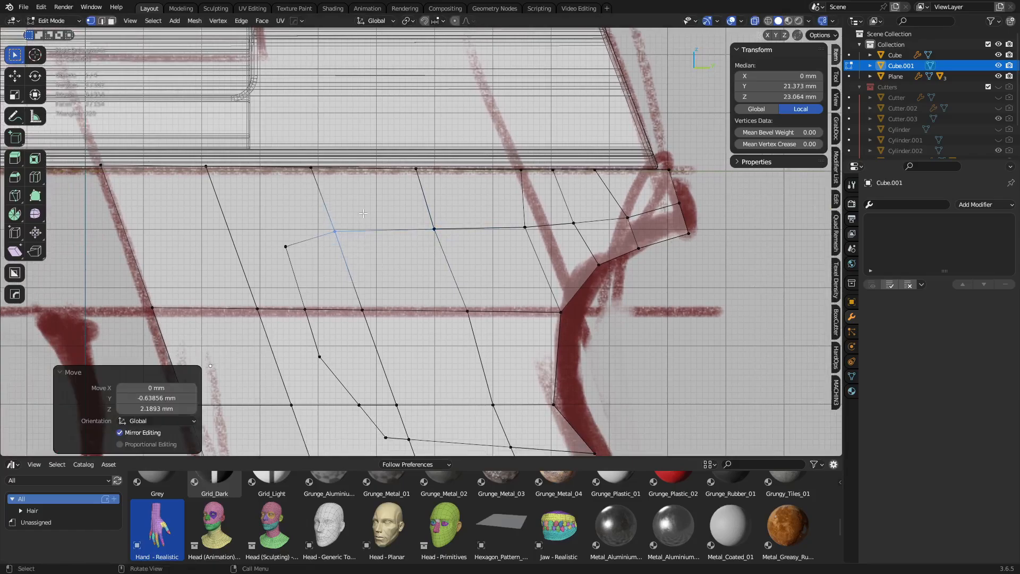
- Connect the panel outline's upper front corner to the nearest grid vertex on the grip's top edge
{"action": "middle_click_drag", "start_coordinate": [357, 257], "coordinate": [465, 265], "text": "shift"}
{"action": "left_click", "coordinate": [386, 255]}
{"action": "left_click", "coordinate": [314, 175], "text": "shift"}
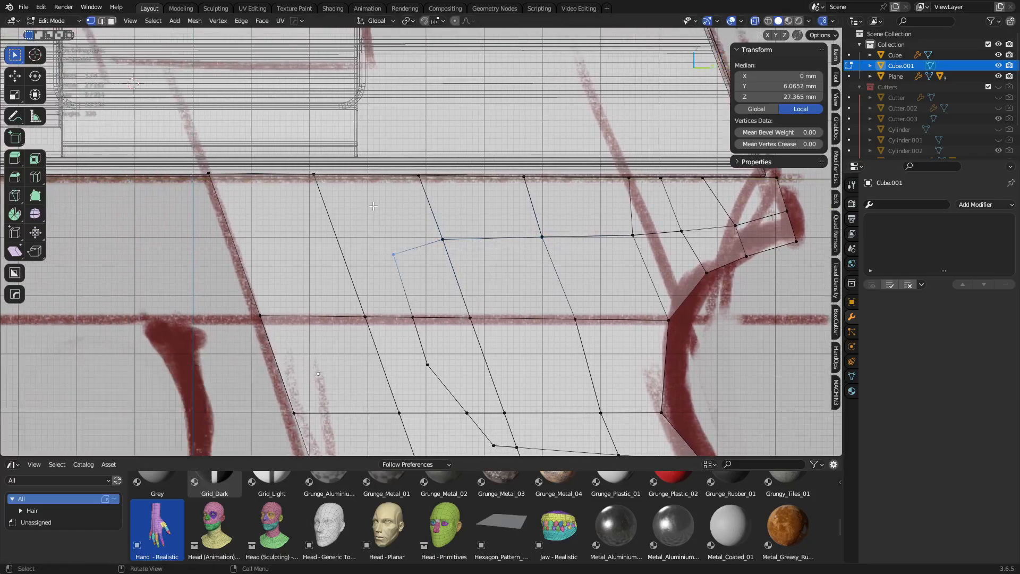
{"action": "key", "text": "f"}
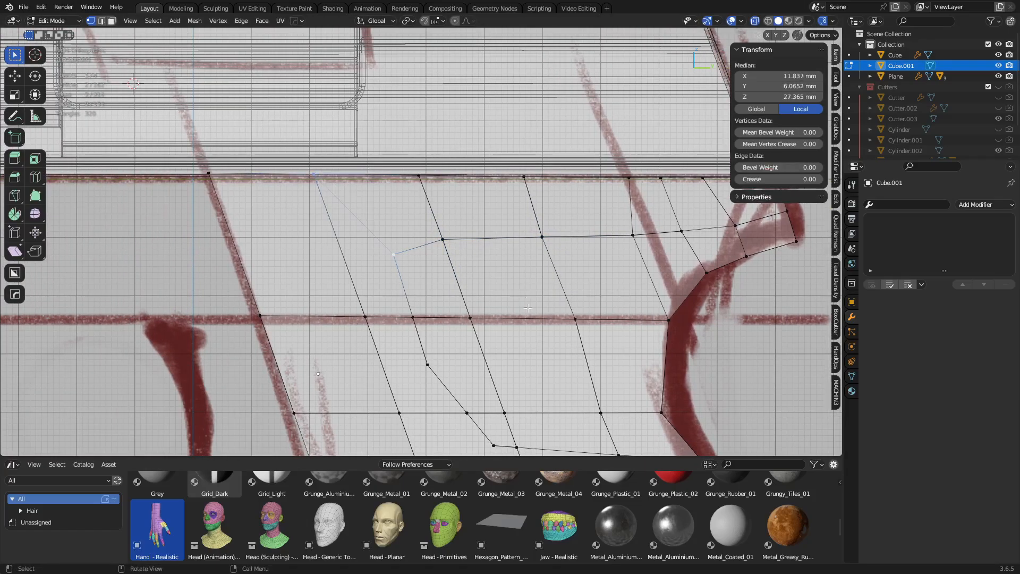
- Shift the panel outline's bottom front corner and the vertex just above it slightly forward
{"action": "middle_click_drag", "start_coordinate": [532, 340], "coordinate": [535, 222], "text": "shift"}
{"action": "left_click", "coordinate": [420, 298], "text": "shift"}
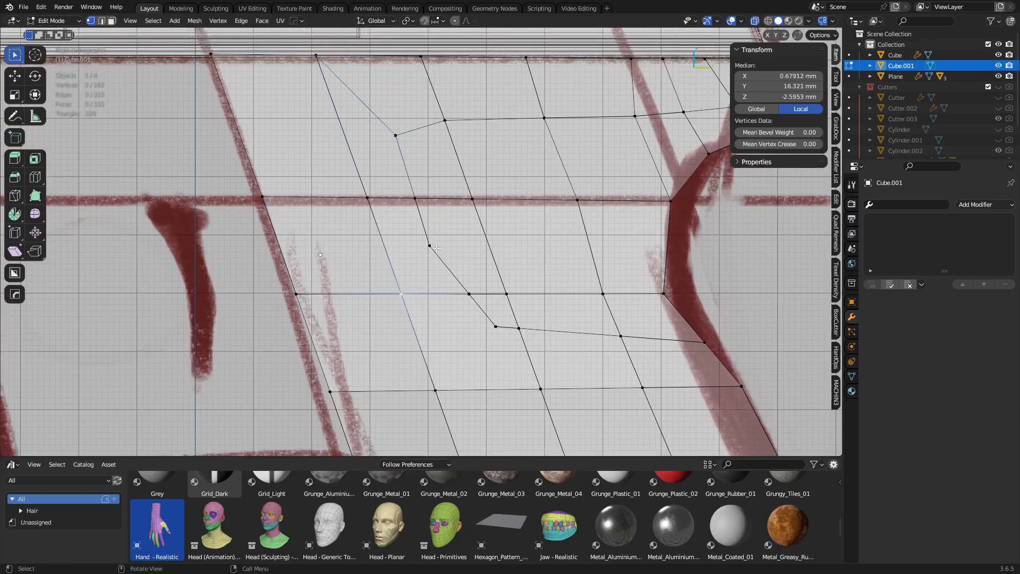
{"action": "left_click", "coordinate": [435, 248]}
{"action": "left_click", "coordinate": [405, 296], "text": "shift"}
{"action": "middle_click_drag", "start_coordinate": [471, 320], "coordinate": [453, 268], "text": "shift"}
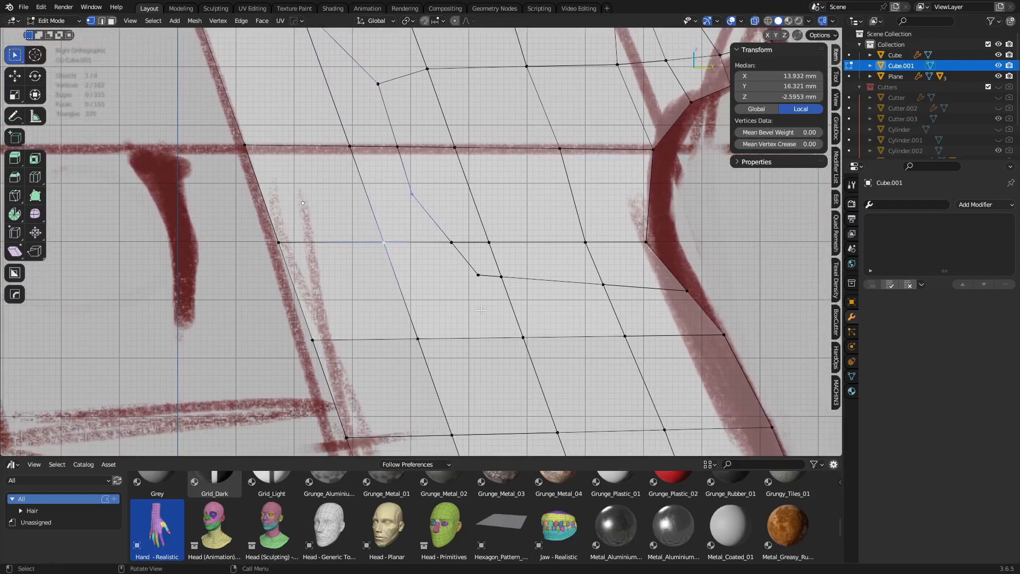
{"action": "left_click", "coordinate": [466, 275]}
{"action": "key", "text": "g"}
{"action": "right_click", "coordinate": [477, 277]}
{"action": "left_click_drag", "start_coordinate": [453, 298], "coordinate": [487, 267]}
{"action": "key", "text": "g"}
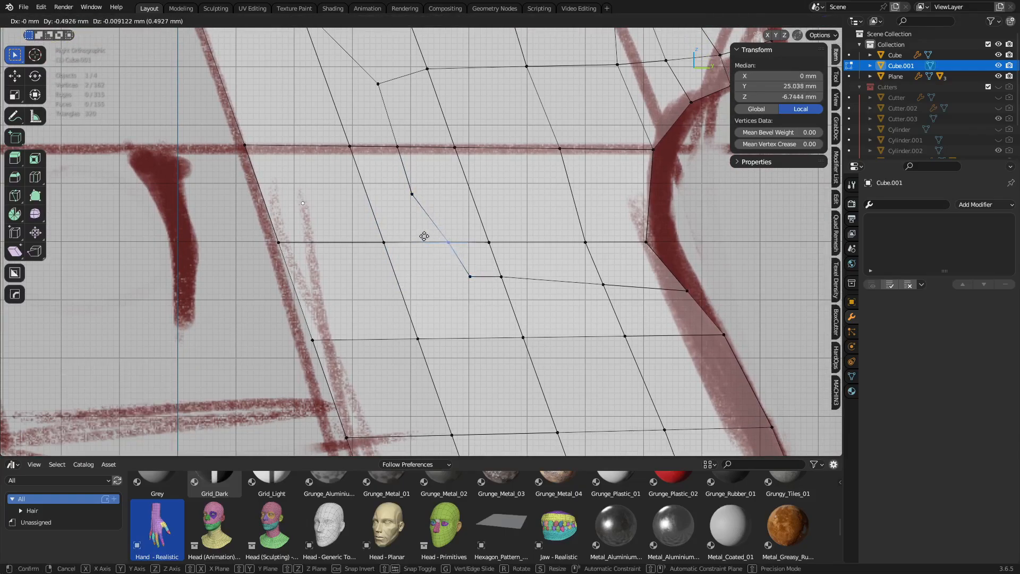
{"action": "left_click", "coordinate": [412, 237]}
- Connect the panel outline's bottom front corner to the grid vertex diagonally below and in front of it
{"action": "left_click", "coordinate": [465, 337]}
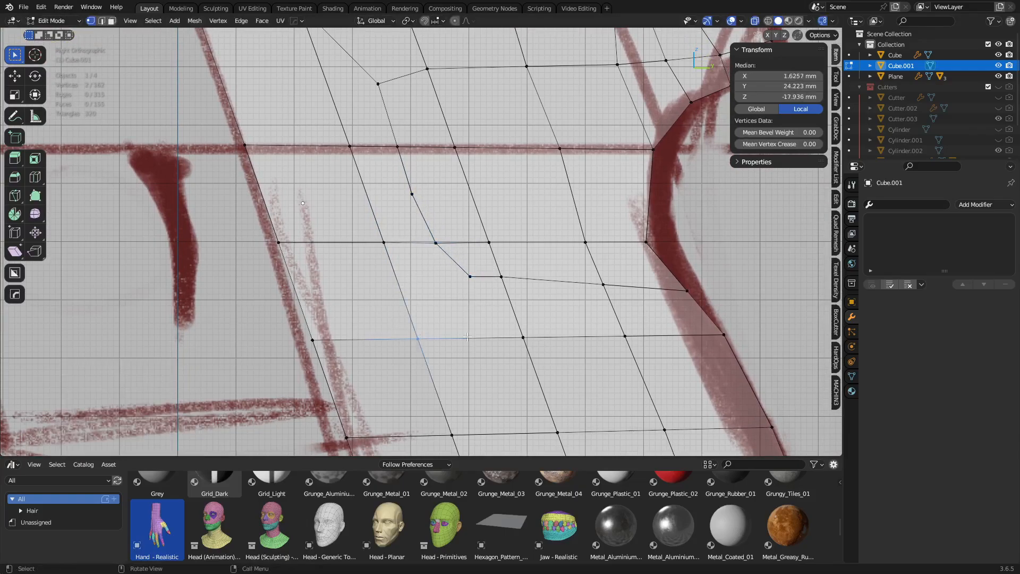
{"action": "left_click", "coordinate": [463, 279]}
{"action": "left_click", "coordinate": [424, 335], "text": "shift"}
{"action": "key", "text": "j"}
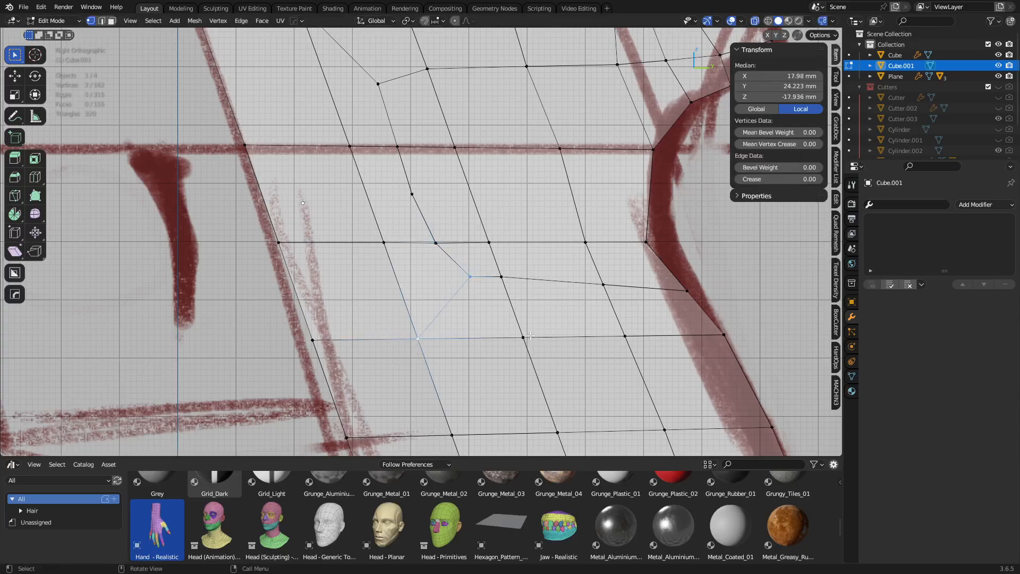
- Try to narrow the grip's rear bend by scaling its two side edges to 0.66 along X
{"action": "scroll", "coordinate": [498, 300], "scroll_direction": "down", "scroll_amount": 5}
{"action": "mouse_move", "coordinate": [498, 300]}
{"action": "middle_mouse_down"}
{"action": "mouse_move", "coordinate": [520, 289]}
{"action": "mouse_move", "coordinate": [353, 324]}
{"action": "mouse_move", "coordinate": [509, 298]}
{"action": "mouse_move", "coordinate": [484, 287]}
{"action": "middle_mouse_up"}
{"action": "key", "text": "2"}
{"action": "left_click", "coordinate": [468, 246]}
{"action": "left_click", "coordinate": [556, 238], "text": "shift"}
{"action": "key", "text": "s"}
{"action": "key", "text": "x"}
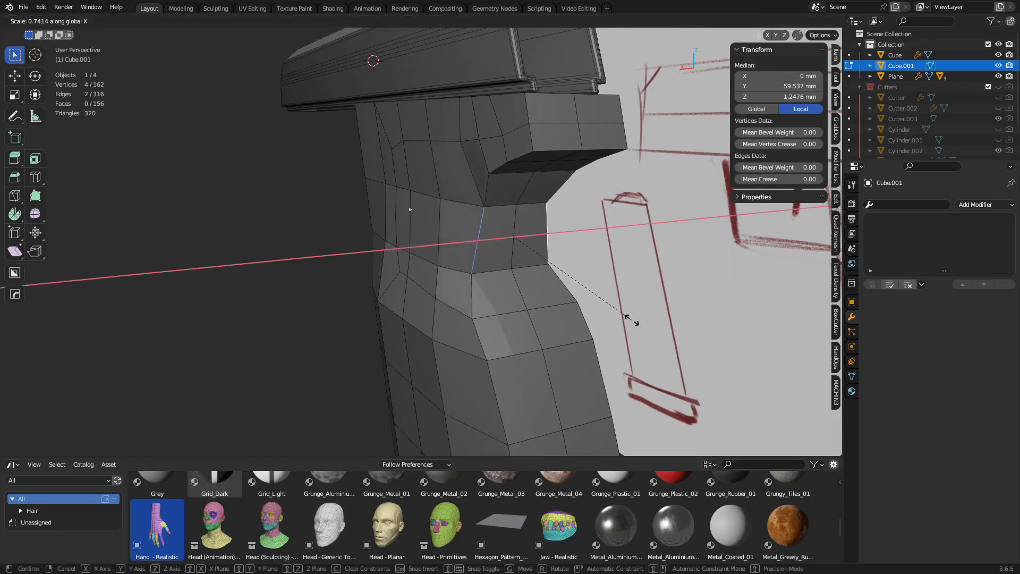
{"action": "left_click", "coordinate": [617, 314]}
{"action": "middle_click_drag", "start_coordinate": [616, 314], "coordinate": [627, 314]}
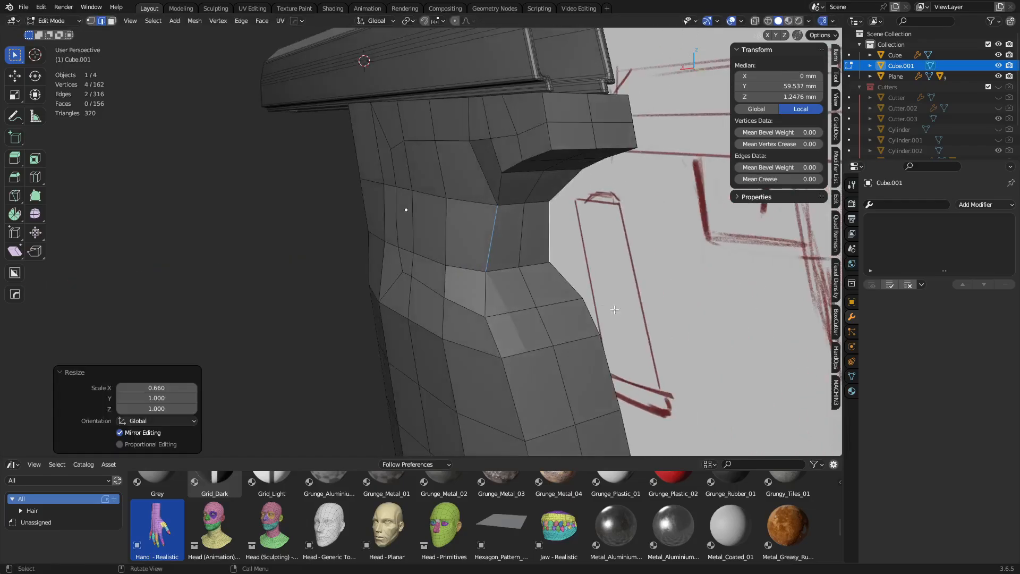
{"action": "key", "text": "ctrl+z"}
- Select the side faces around the rear bend, grow the selection over the panel area, and hide all unselected faces
{"action": "key", "text": "3"}
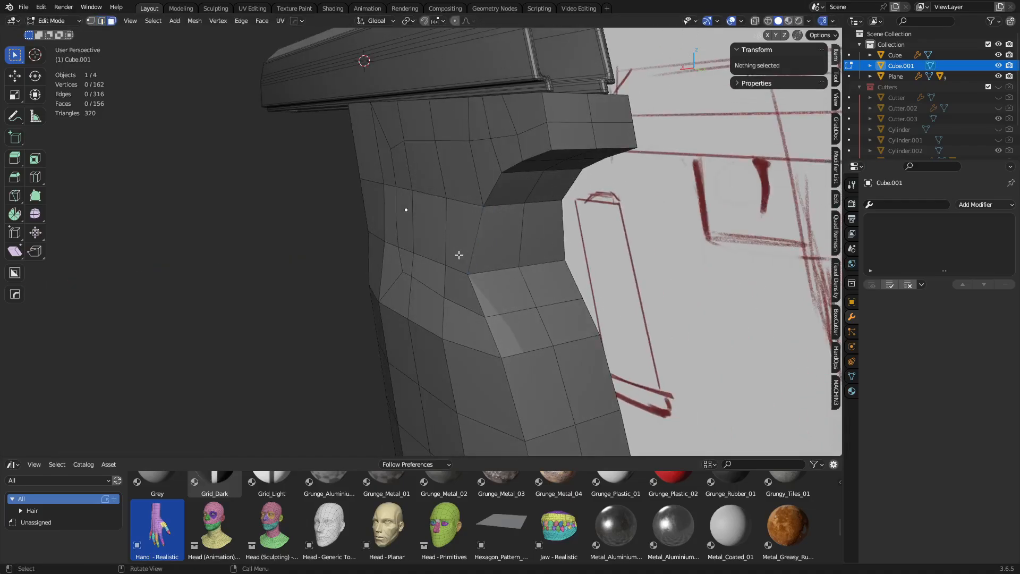
{"action": "left_click", "coordinate": [447, 246]}
{"action": "left_click", "coordinate": [435, 239]}
{"action": "middle_click_drag", "start_coordinate": [436, 239], "coordinate": [487, 283]}
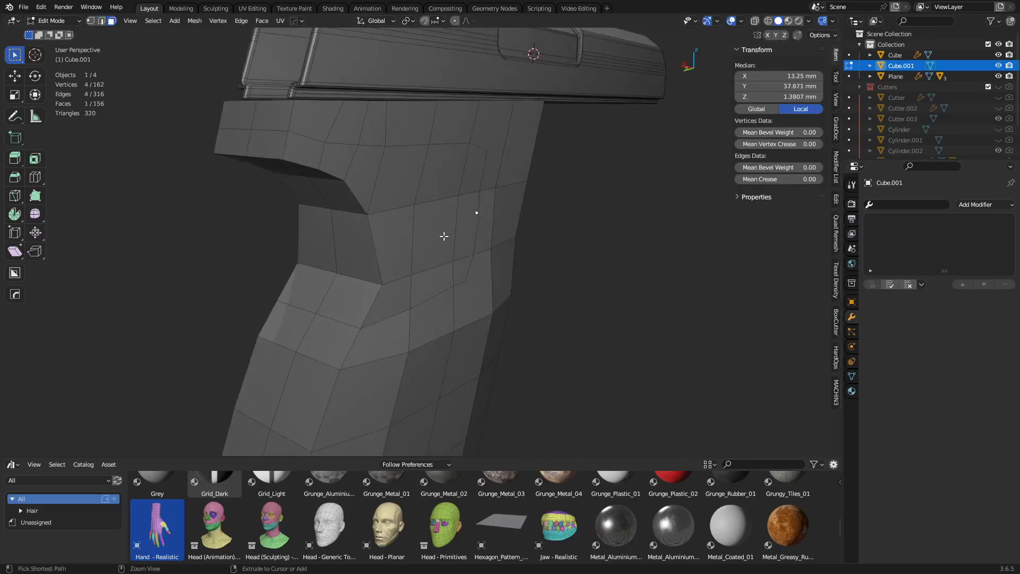
{"action": "left_click", "coordinate": [458, 230], "text": "ctrl"}
{"action": "middle_click_drag", "start_coordinate": [404, 278], "coordinate": [720, 264]}
{"action": "key", "text": "ctrl+KP_Add"}
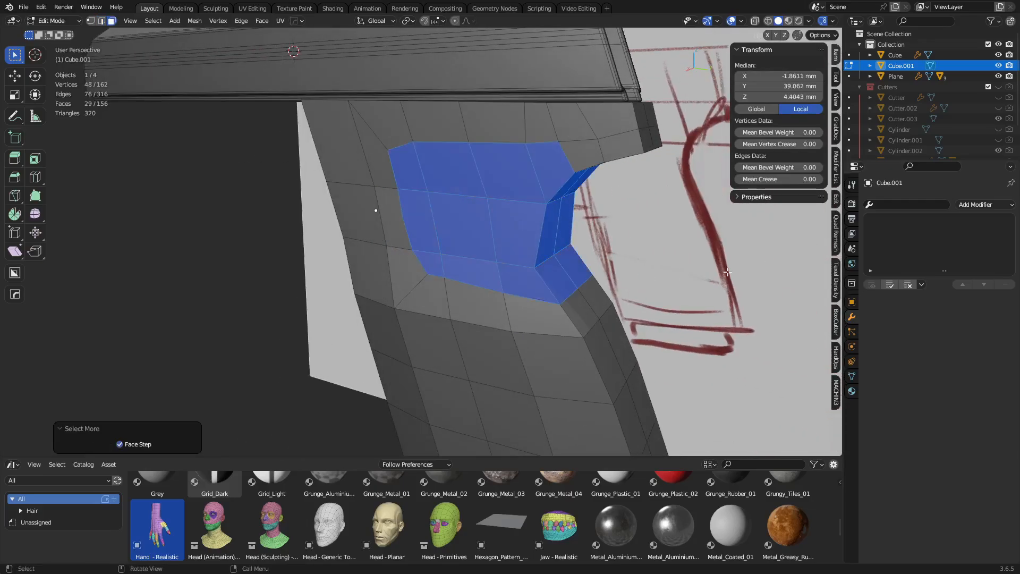
{"action": "middle_click_drag", "start_coordinate": [741, 302], "coordinate": [501, 262]}
{"action": "key", "text": "shift+h"}
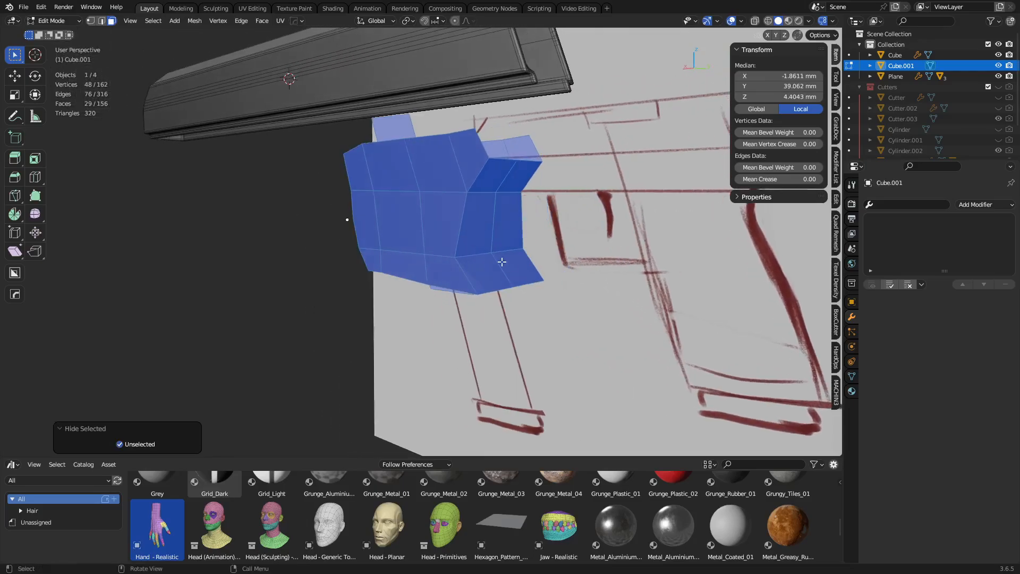
- Try to scale only the two rear bend faces to 0.618 along X with smooth proportional editing
{"action": "left_click", "coordinate": [473, 231]}
{"action": "left_click", "coordinate": [504, 220], "text": "shift"}
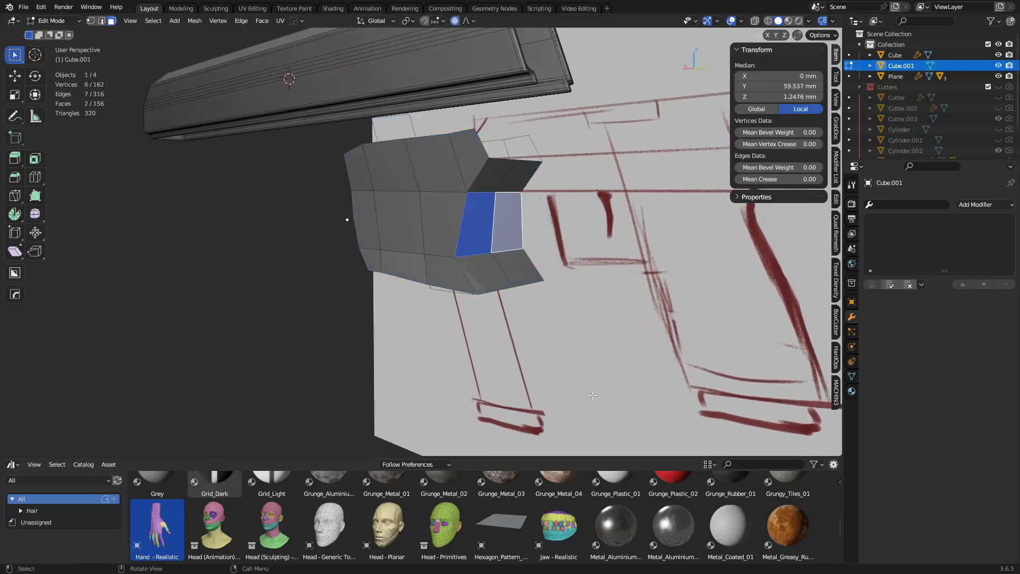
{"action": "key", "text": "s"}
{"action": "key", "text": "x"}
{"action": "scroll", "coordinate": [569, 372], "scroll_direction": "up", "scroll_amount": 3}
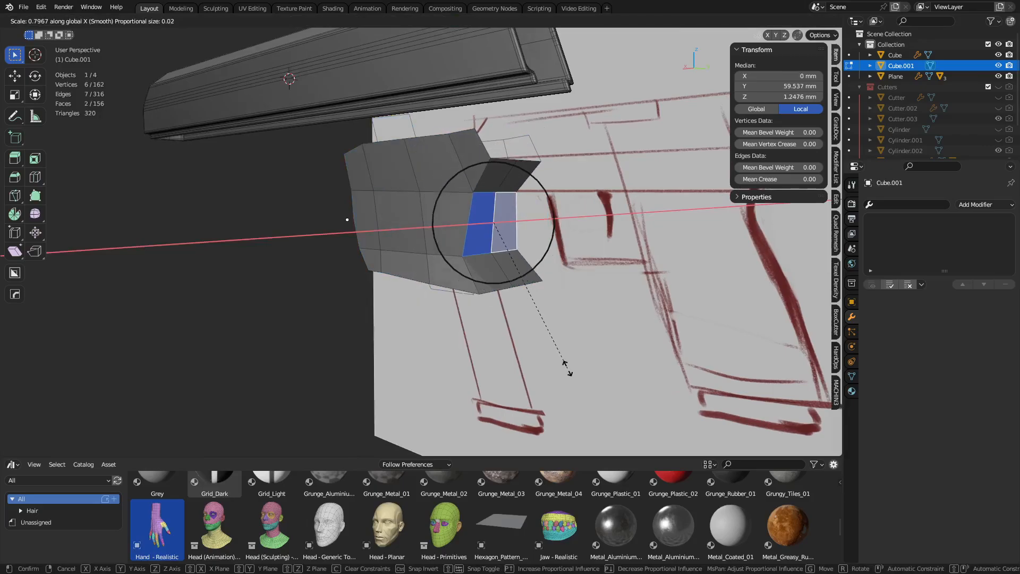
{"action": "left_click", "coordinate": [498, 293]}
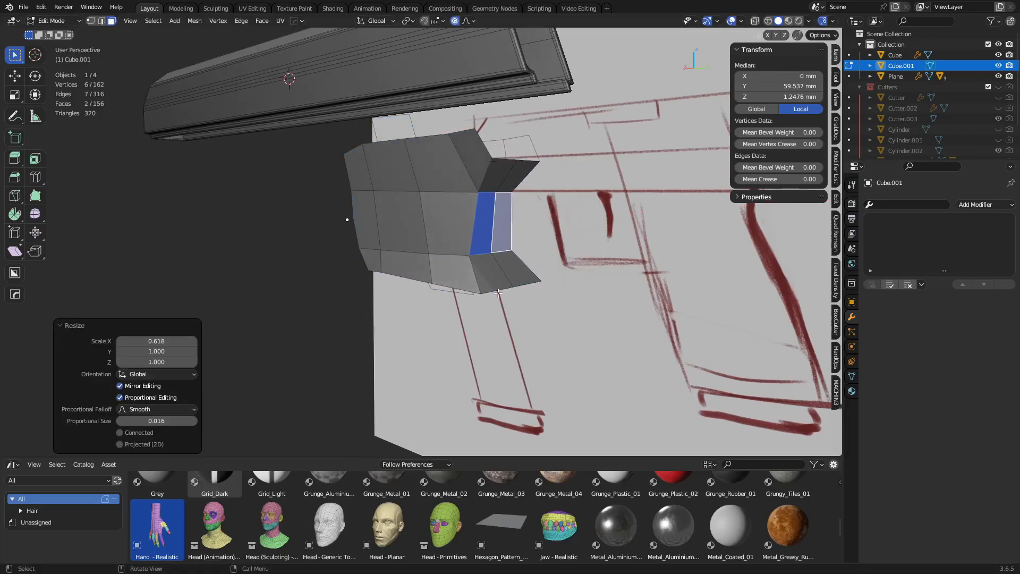
{"action": "key", "text": "ctrl+z"}
- Add the adjoining face on each side to the rear bend selection and scale it to 0.618 along X with proportional editing
{"action": "left_click", "coordinate": [455, 229], "text": "shift"}
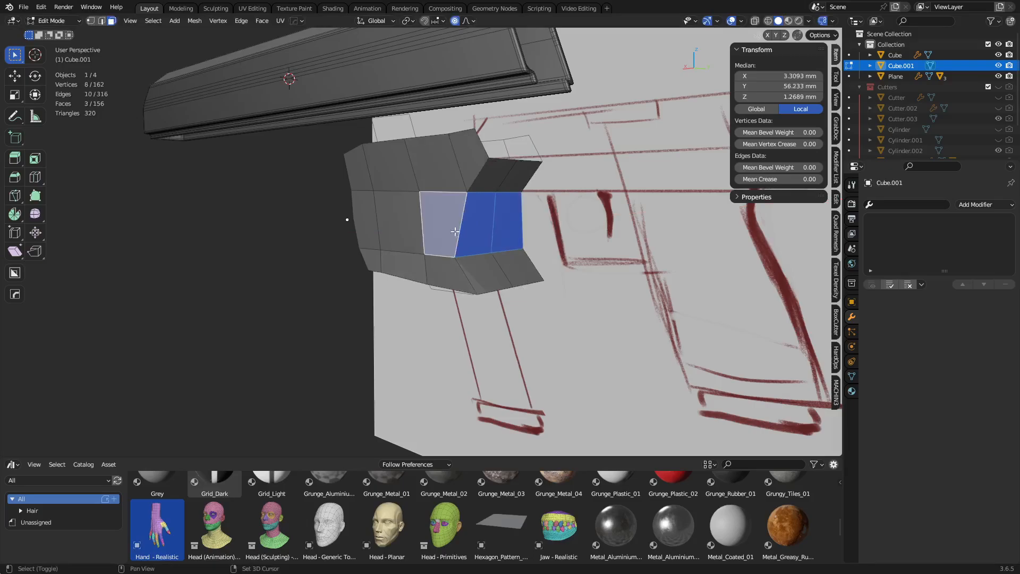
{"action": "middle_click_drag", "start_coordinate": [481, 303], "coordinate": [390, 308]}
{"action": "left_click", "coordinate": [432, 233], "text": "shift"}
{"action": "key", "text": "s"}
{"action": "key", "text": "x"}
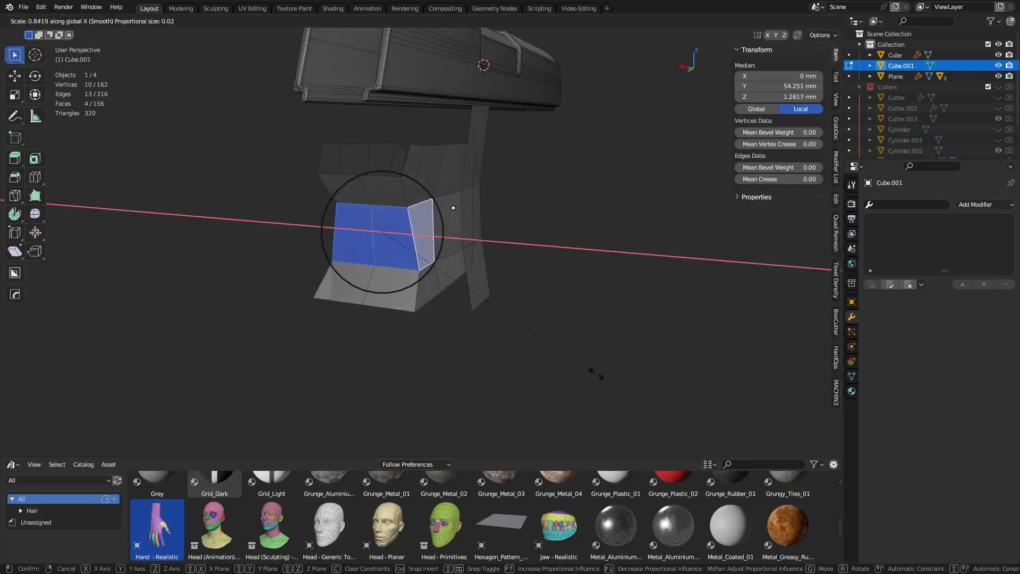
{"action": "left_click", "coordinate": [537, 340]}
{"action": "middle_click_drag", "start_coordinate": [473, 328], "coordinate": [372, 353]}
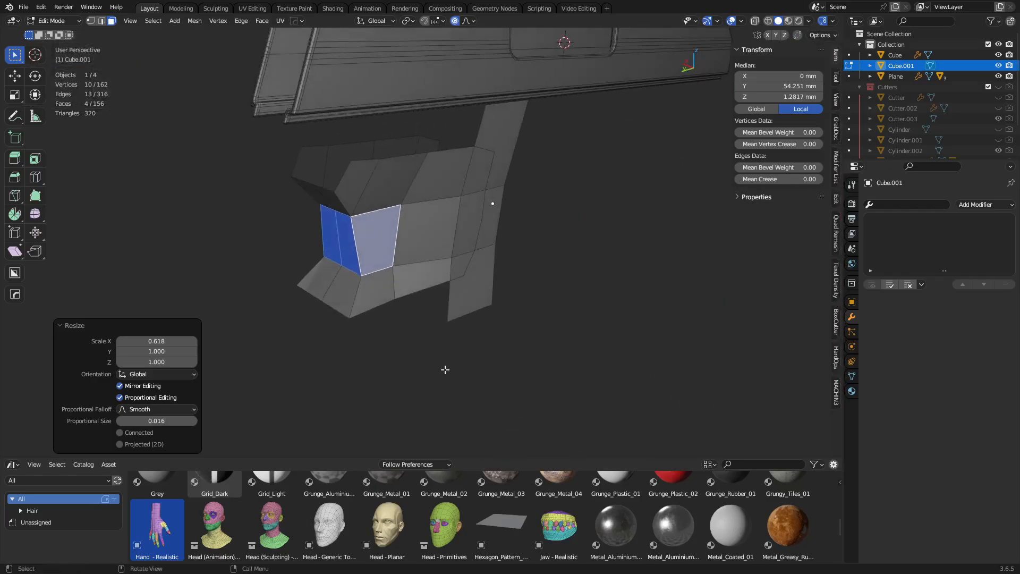
- Reveal the grip's hidden faces and symmetrize the mesh across X
{"action": "key", "text": "l"}
{"action": "key", "text": "KP_Divide"}
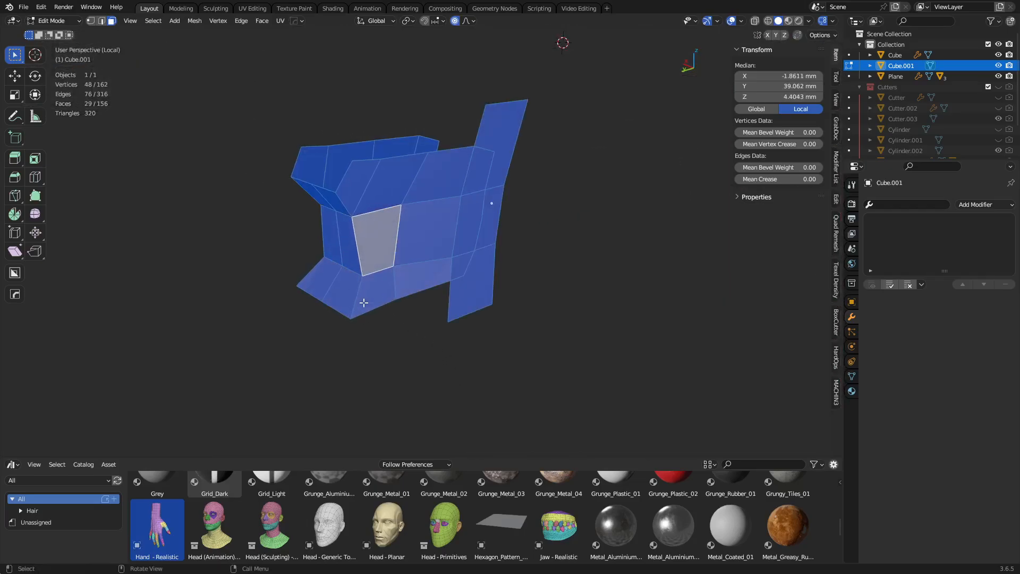
{"action": "key", "text": "KP_Divide"}
{"action": "key", "text": "alt+space"}
{"action": "left_click", "coordinate": [519, 272]}
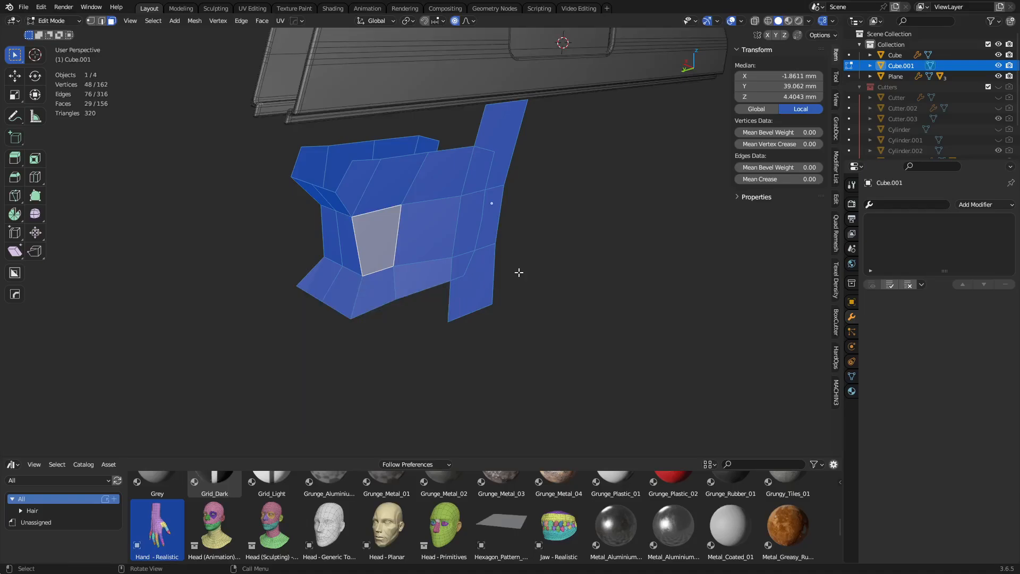
{"action": "key", "text": "alt+h"}
{"action": "middle_click_drag", "start_coordinate": [399, 299], "coordinate": [339, 304]}
{"action": "key", "text": "alt+x"}
- In Object Mode, shade the grip smooth and add a Subdivision modifier at level 2
{"action": "key", "text": "Tab"}
{"action": "middle_click_drag", "start_coordinate": [497, 297], "coordinate": [397, 291]}
{"action": "scroll", "coordinate": [528, 311], "scroll_direction": "down", "scroll_amount": 4}
{"action": "middle_click_drag", "start_coordinate": [528, 311], "coordinate": [429, 310]}
{"action": "right_click", "coordinate": [445, 298]}
{"action": "mouse_move", "coordinate": [446, 298]}
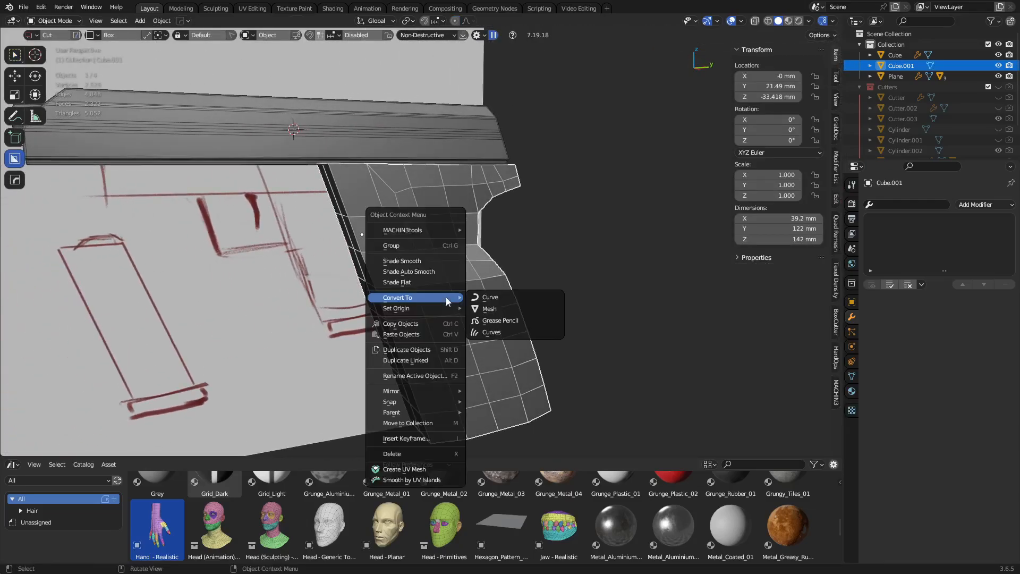
{"action": "left_click", "coordinate": [430, 262]}
{"action": "key", "text": "ctrl+2"}
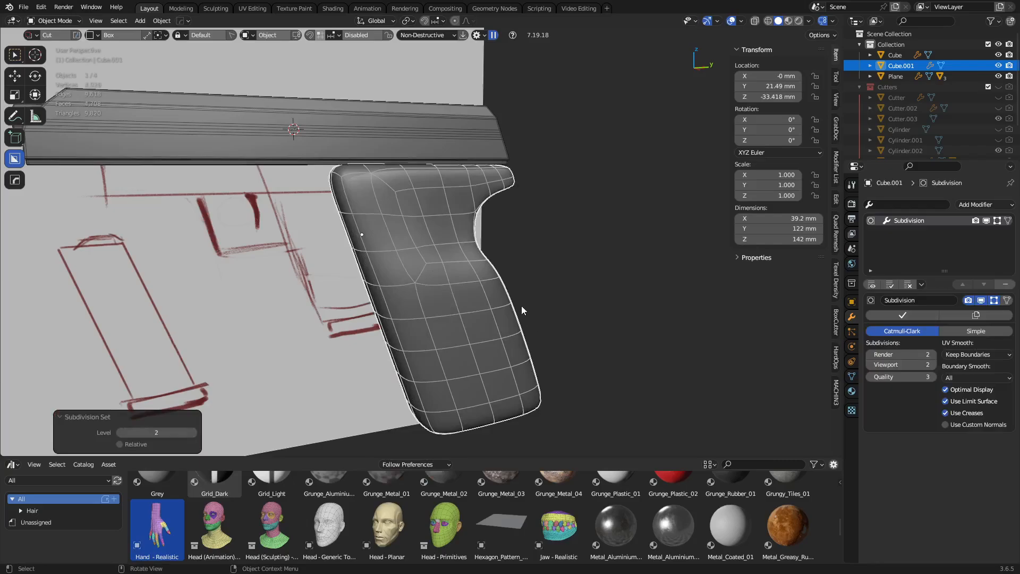
- Return to Edit Mode in the right side view and turn off the Subdivision modifier's Edit Mode display
{"action": "middle_click_drag", "start_coordinate": [521, 307], "coordinate": [419, 309], "text": "alt"}
{"action": "scroll", "coordinate": [462, 297], "scroll_direction": "up", "scroll_amount": 1}
{"action": "key", "text": "ctrl+Tab"}
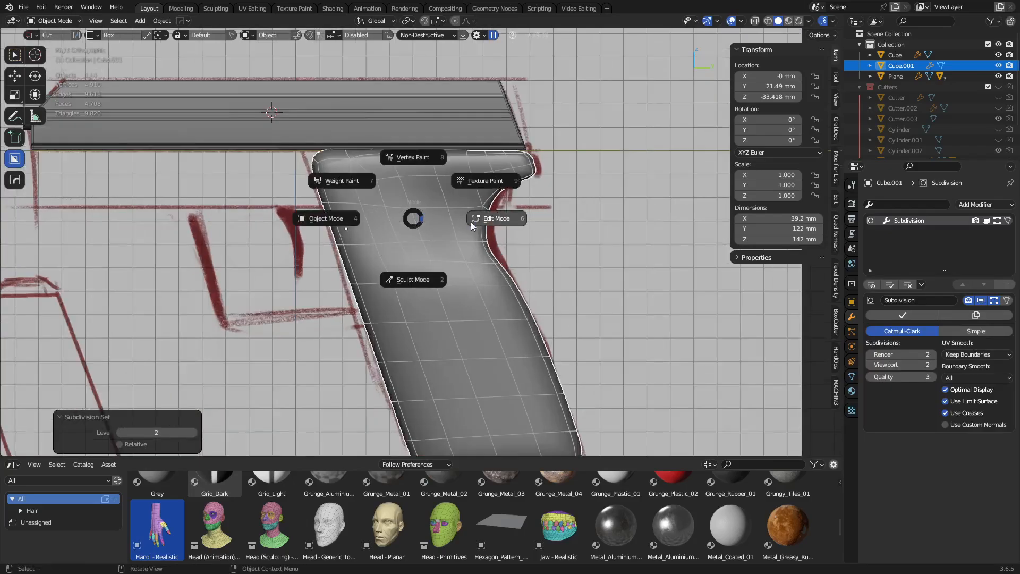
{"action": "left_click", "coordinate": [472, 223]}
{"action": "middle_click_drag", "start_coordinate": [314, 232], "coordinate": [386, 275], "text": "shift"}
{"action": "left_click", "coordinate": [995, 304]}
- Extrude the grip's two upper front faces about 118 mm forward along Y beneath the slide
{"action": "middle_click_drag", "start_coordinate": [467, 284], "coordinate": [483, 307], "text": "shift"}
{"action": "key", "text": "alt+z"}
{"action": "middle_click_drag", "start_coordinate": [422, 302], "coordinate": [469, 277]}
{"action": "key", "text": "alt+z"}
{"action": "left_click", "coordinate": [441, 254]}
{"action": "left_click", "coordinate": [457, 263], "text": "shift"}
{"action": "middle_click_drag", "start_coordinate": [505, 306], "coordinate": [555, 320]}
{"action": "key", "text": "e"}
{"action": "key", "text": "y"}
{"action": "left_click", "coordinate": [301, 314]}
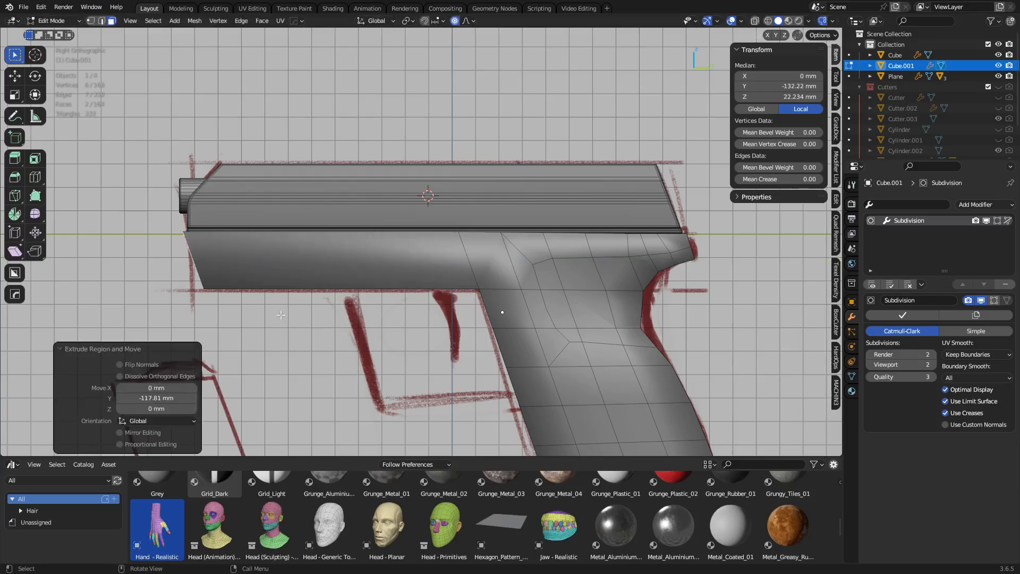
- Move the extruded frame's front end back about 1.8 mm along Y to align it with the reference sketch
{"action": "key", "text": "g"}
{"action": "key", "text": "y"}
{"action": "left_click", "coordinate": [300, 312]}
{"action": "key", "text": "alt+z"}
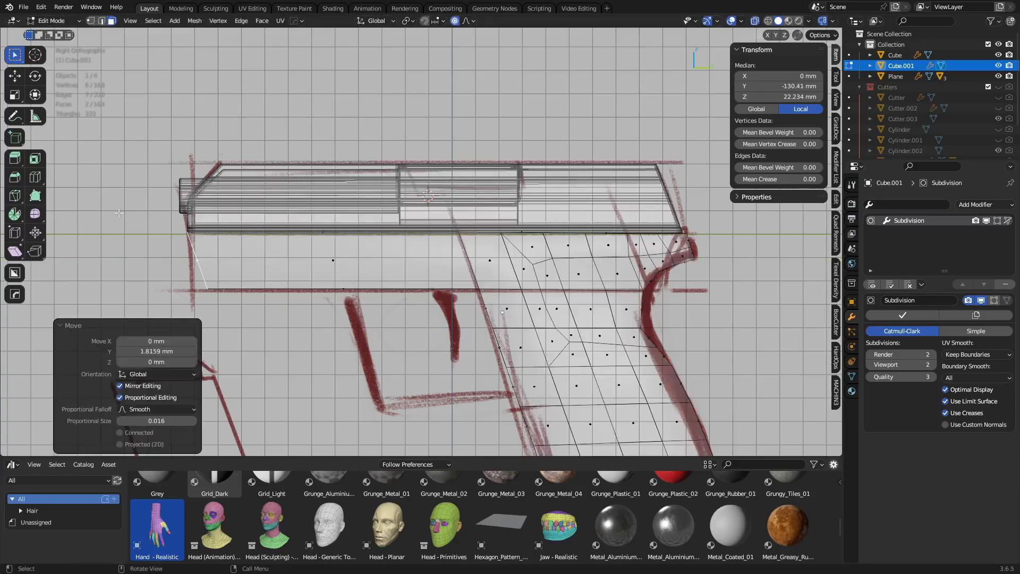
{"action": "key", "text": "alt+z"}
- Try to add two lengthwise loop cuts around the extruded frame and the grip's upper section
{"action": "mouse_move", "coordinate": [485, 322]}
{"action": "middle_mouse_down"}
{"action": "mouse_move", "coordinate": [476, 327]}
{"action": "mouse_move", "coordinate": [451, 307]}
{"action": "mouse_move", "coordinate": [461, 308]}
{"action": "mouse_move", "coordinate": [298, 234]}
{"action": "middle_mouse_up"}
{"action": "key", "text": "1"}
{"action": "key", "text": "ctrl+r"}
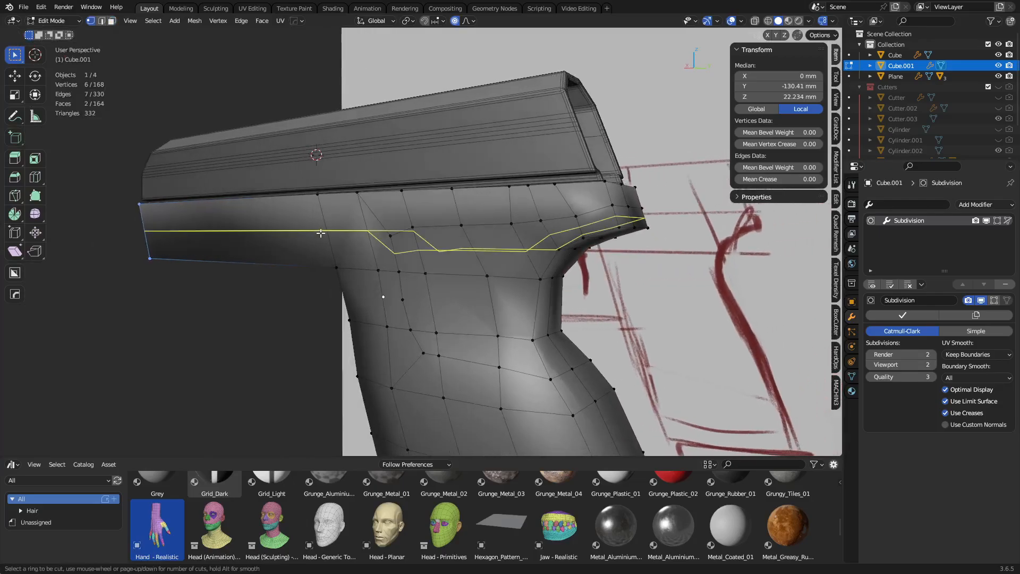
{"action": "scroll", "coordinate": [320, 233], "scroll_direction": "up", "scroll_amount": 1}
{"action": "left_click", "coordinate": [320, 233]}
{"action": "right_click", "coordinate": [320, 233]}
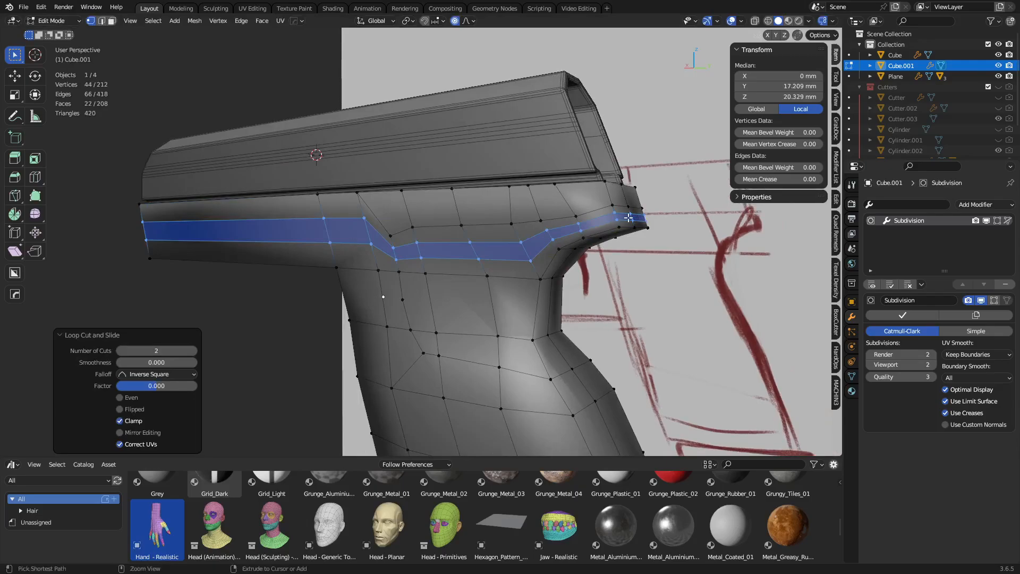
{"action": "key", "text": "ctrl+z"}
{"action": "middle_click_drag", "start_coordinate": [512, 296], "coordinate": [591, 292]}
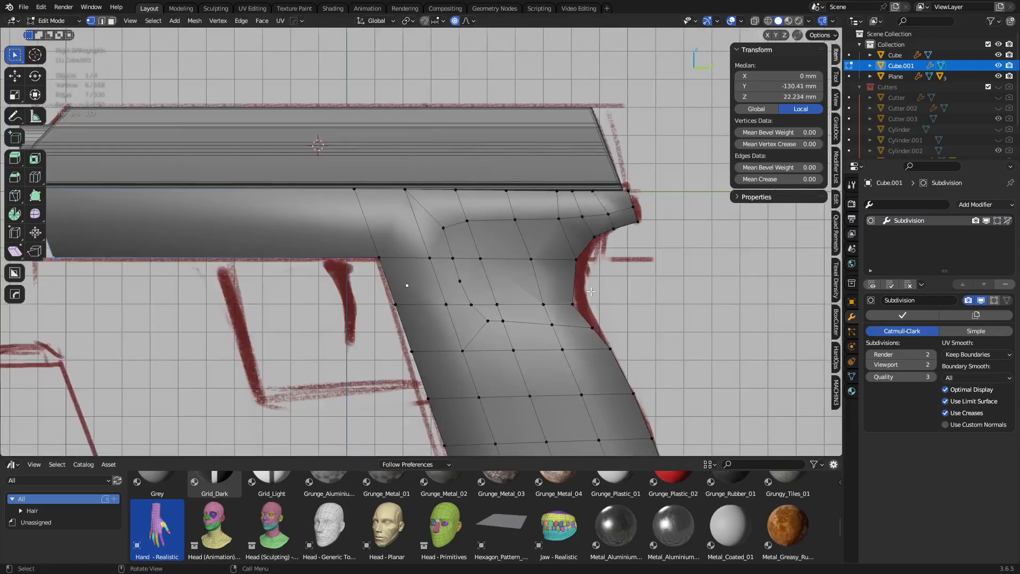
- Knife-cut a line from the extruded frame's front end along its lower side and down the front of the grip to its base
{"action": "middle_click_drag", "start_coordinate": [434, 282], "coordinate": [487, 264], "text": "shift"}
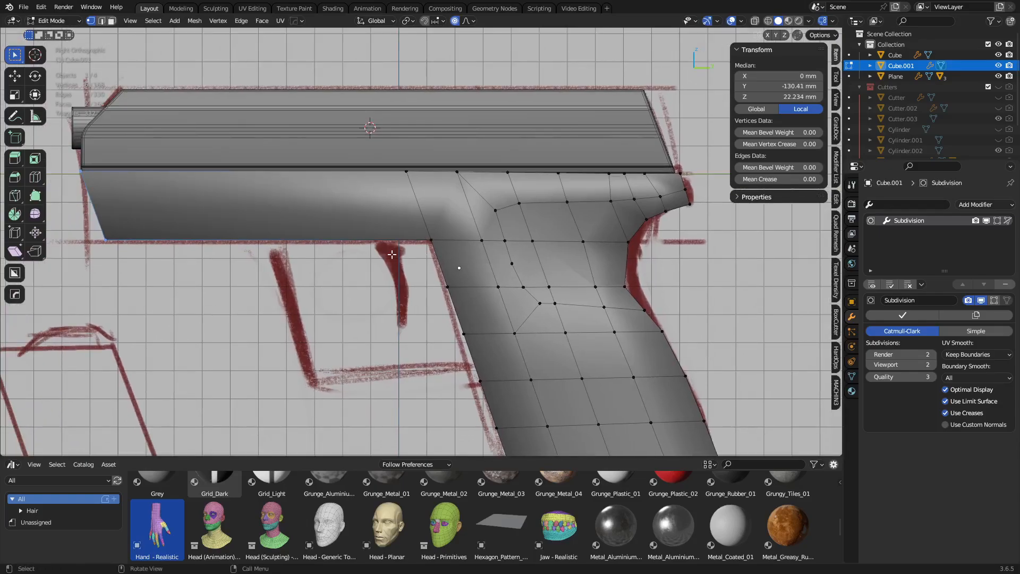
{"action": "key", "text": "a"}
{"action": "key", "text": "a"}
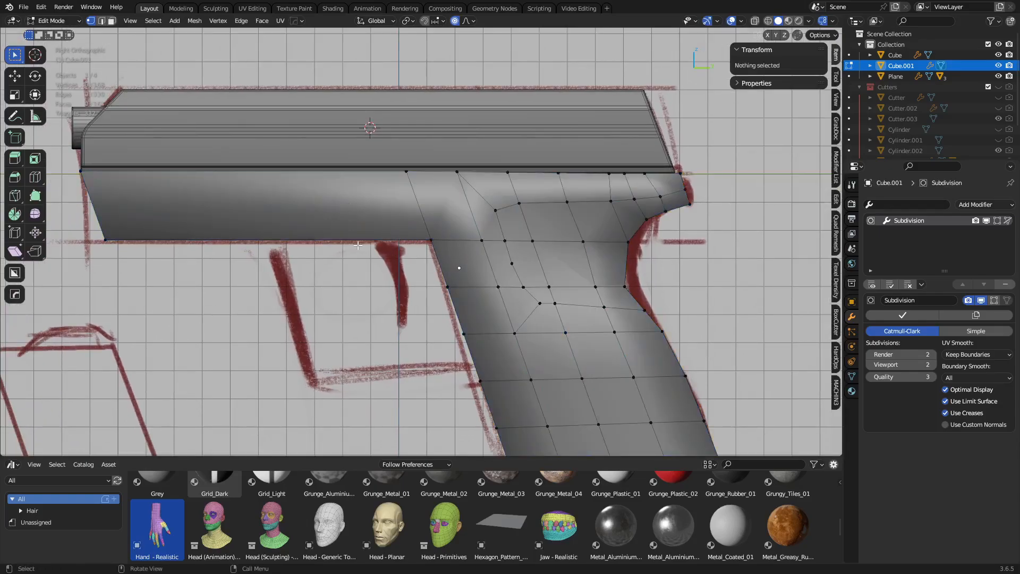
{"action": "key", "text": "alt+z"}
{"action": "scroll", "coordinate": [358, 245], "scroll_direction": "down", "scroll_amount": 1}
{"action": "middle_click_drag", "start_coordinate": [366, 249], "coordinate": [403, 175], "text": "shift"}
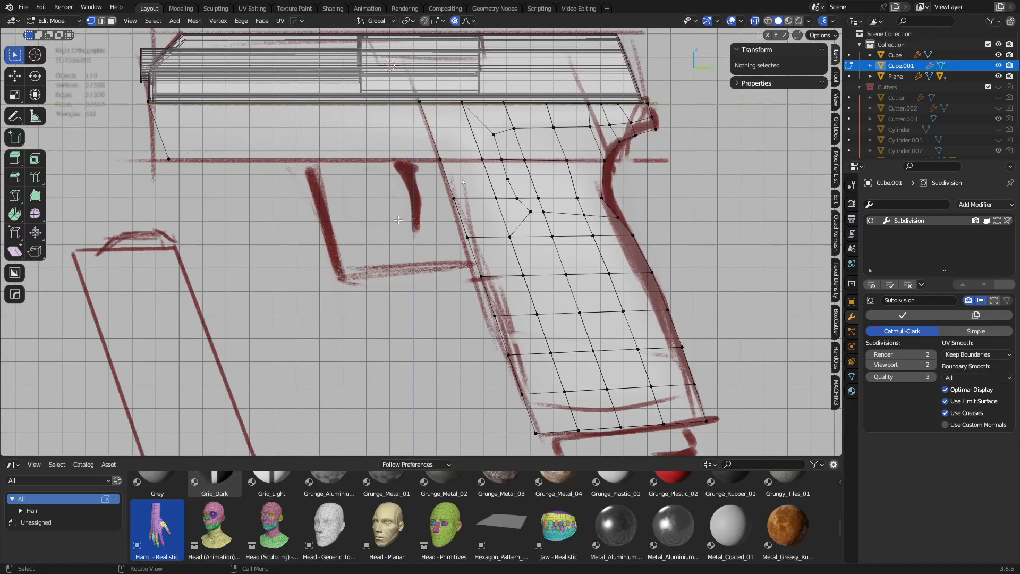
{"action": "key", "text": "k"}
{"action": "left_click", "coordinate": [161, 139]}
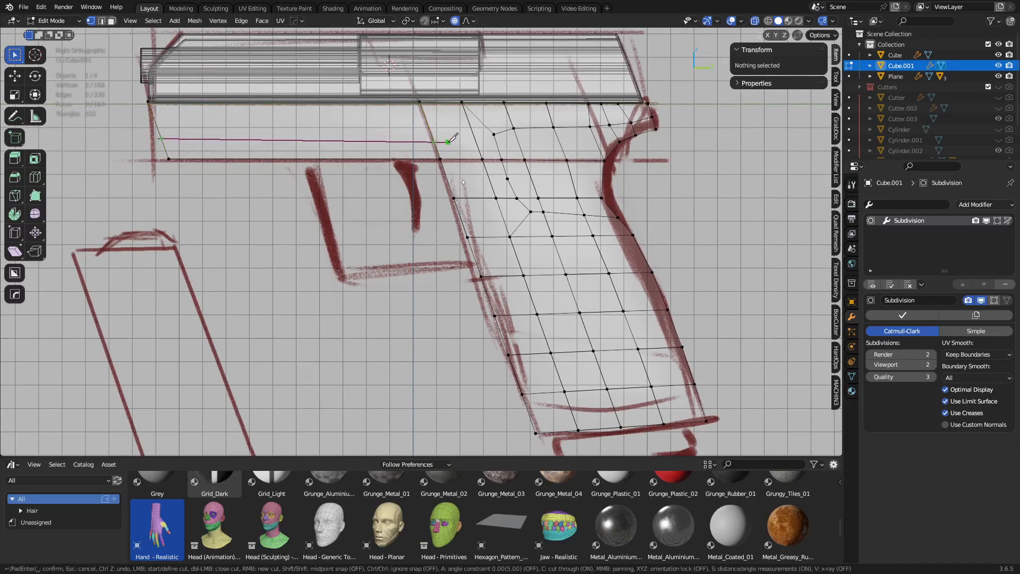
{"action": "left_click", "coordinate": [450, 140]}
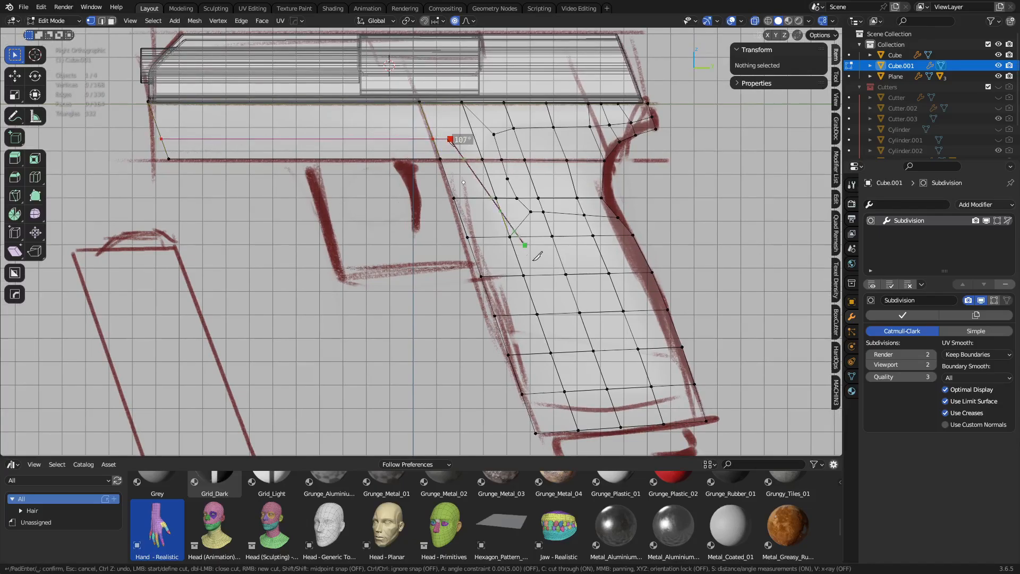
{"action": "left_click", "coordinate": [556, 436]}
{"action": "key", "text": "Return"}
- Try to move the new edge path on the front side of the grip inward along X with proportional editing
{"action": "key", "text": "alt+z"}
{"action": "middle_click_drag", "start_coordinate": [481, 303], "coordinate": [604, 320]}
{"action": "key", "text": "2"}
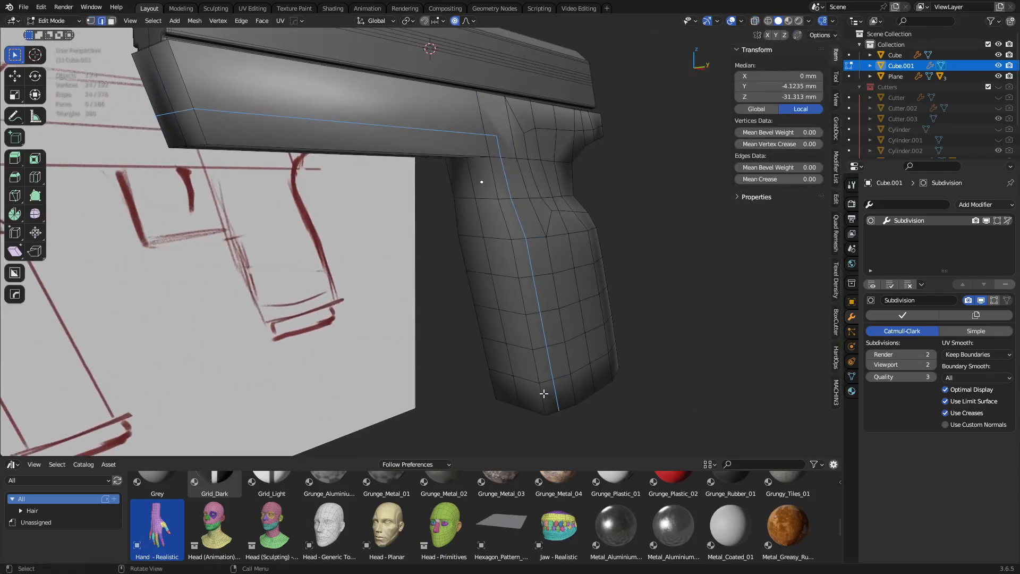
{"action": "left_click", "coordinate": [543, 398]}
{"action": "left_click", "coordinate": [494, 185], "text": "ctrl"}
{"action": "key", "text": "g"}
{"action": "key", "text": "x"}
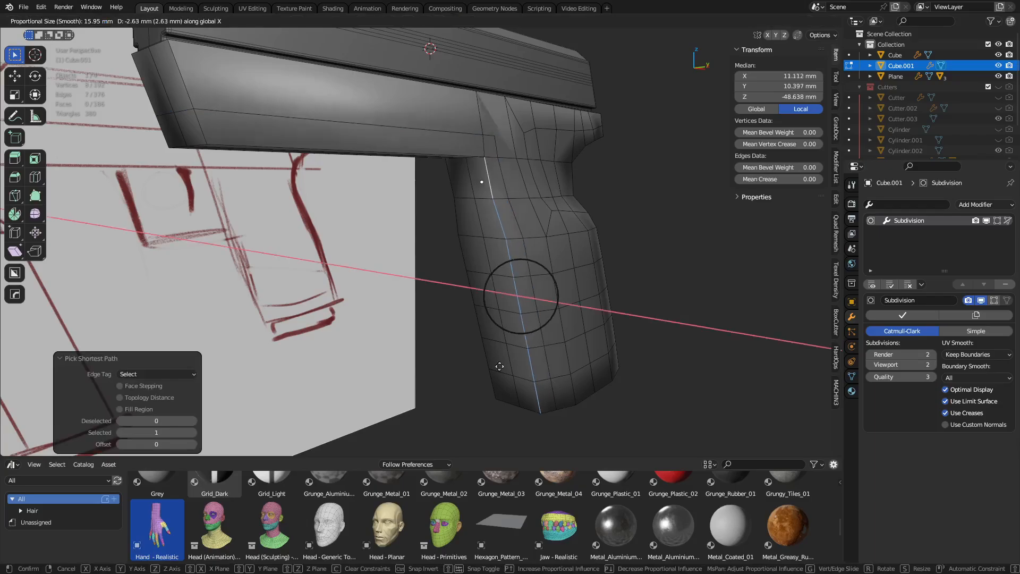
{"action": "right_click", "coordinate": [458, 352]}
{"action": "mouse_move", "coordinate": [481, 270]}
{"action": "middle_mouse_down"}
{"action": "mouse_move", "coordinate": [454, 274]}
{"action": "mouse_move", "coordinate": [449, 250]}
{"action": "middle_mouse_up"}
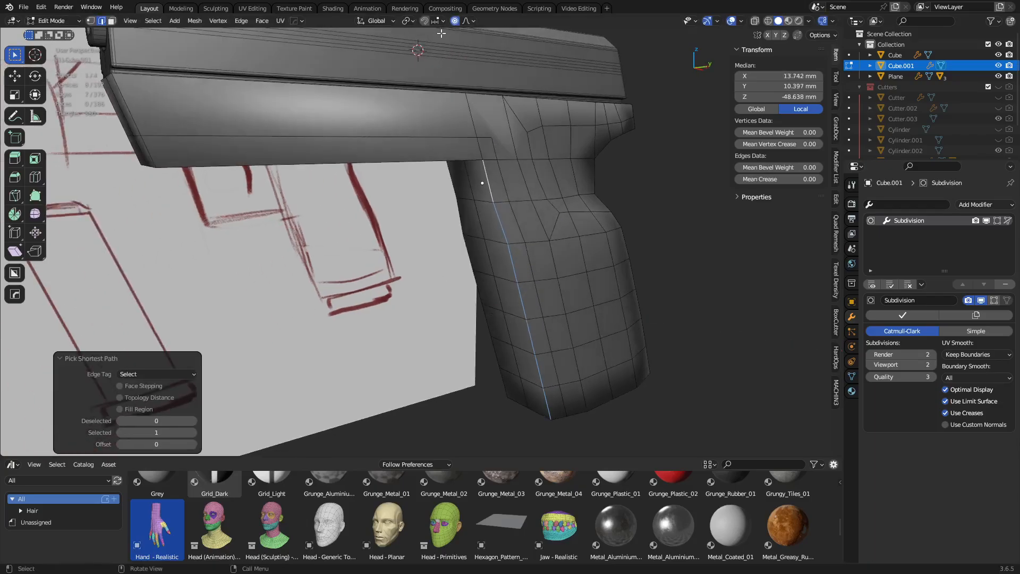
- In the right side view, knife-cut from the corner of the frame's lengthwise cut to the nearby junction on the grip's upper edge flow
{"action": "key", "text": "KP_3"}
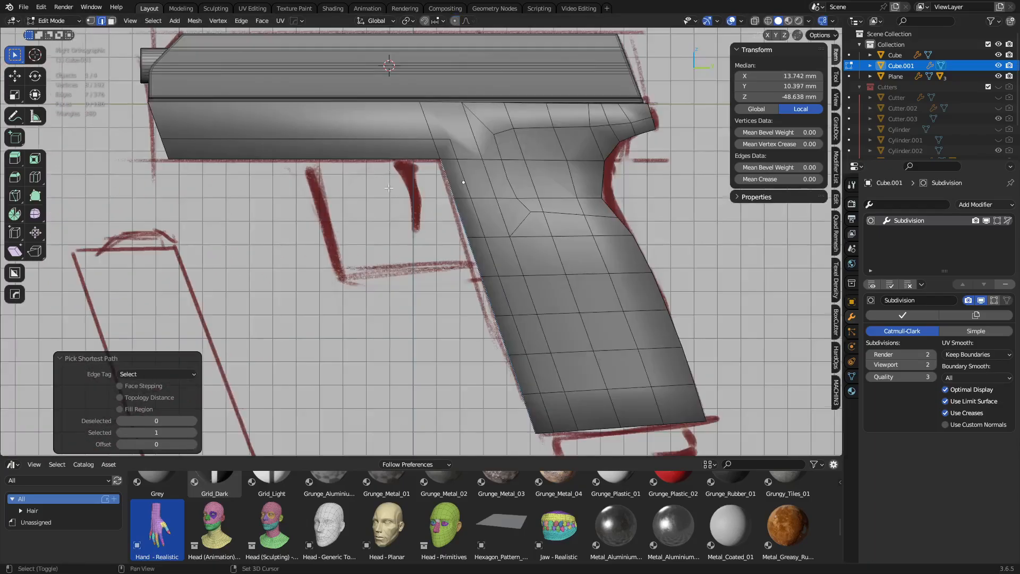
{"action": "scroll", "coordinate": [390, 240], "scroll_direction": "up", "scroll_amount": 2}
{"action": "key", "text": "KP_5"}
{"action": "key", "text": "KP_5"}
{"action": "middle_click_drag", "start_coordinate": [393, 240], "coordinate": [396, 268], "text": "shift"}
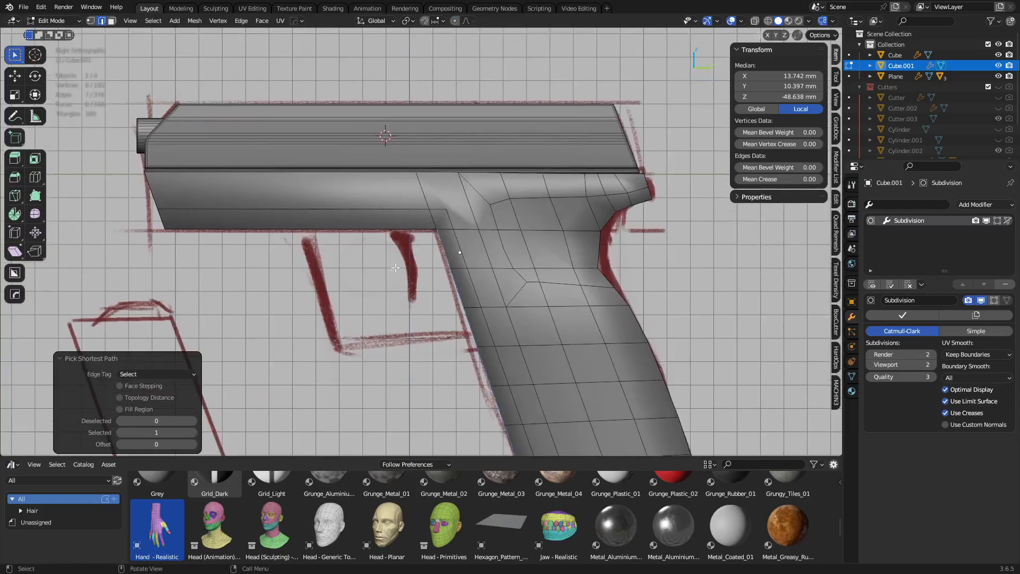
{"action": "key", "text": "j"}
{"action": "key", "text": "k"}
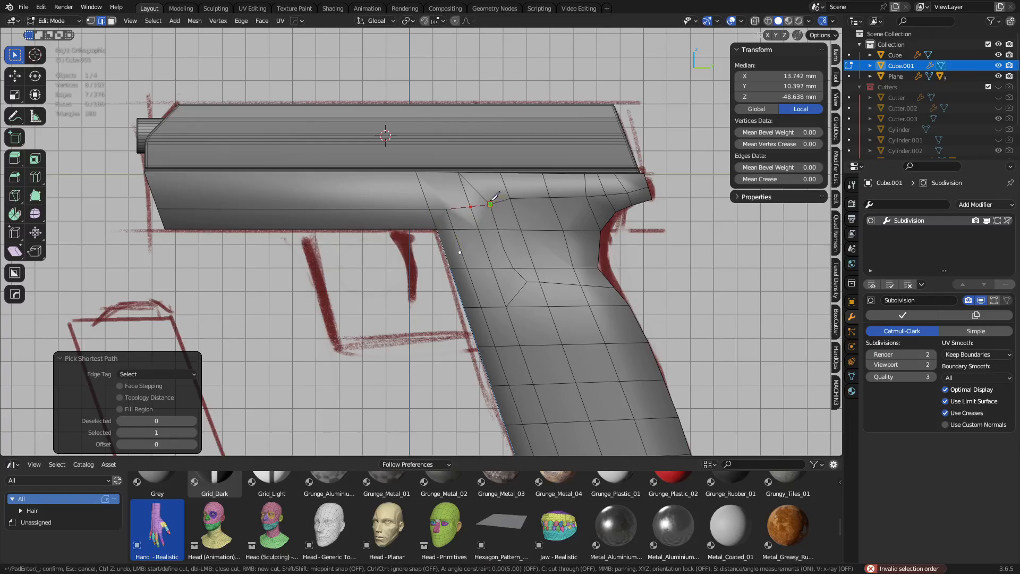
{"action": "key", "text": "Return"}
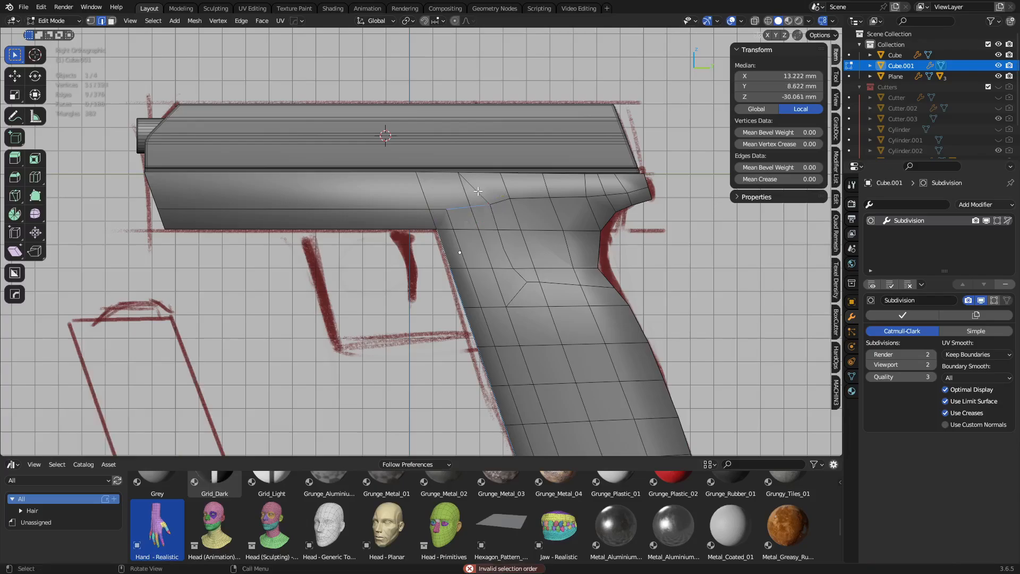
- Dissolve the diagonal edge between the new cut and the frame's top edge and replace it with straighter cuts
{"action": "key", "text": "ctrl+x"}
{"action": "key", "text": "k"}
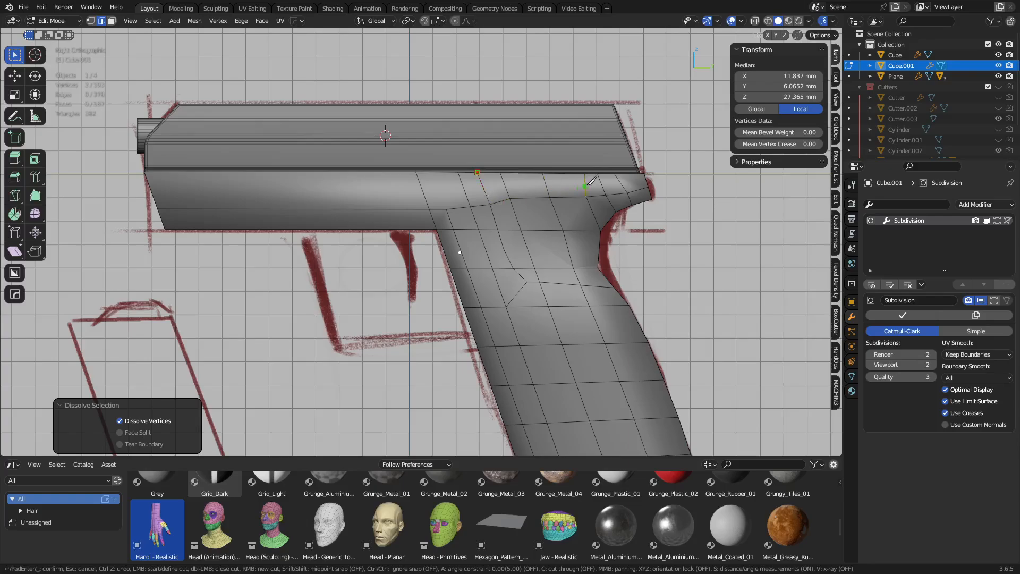
{"action": "key", "text": "Escape"}
{"action": "key", "text": "ctrl+z"}
- Add one centered lengthwise loop cut along the upper band of the extruded frame's side
{"action": "key", "text": "ctrl+r"}
{"action": "left_click", "coordinate": [410, 184]}
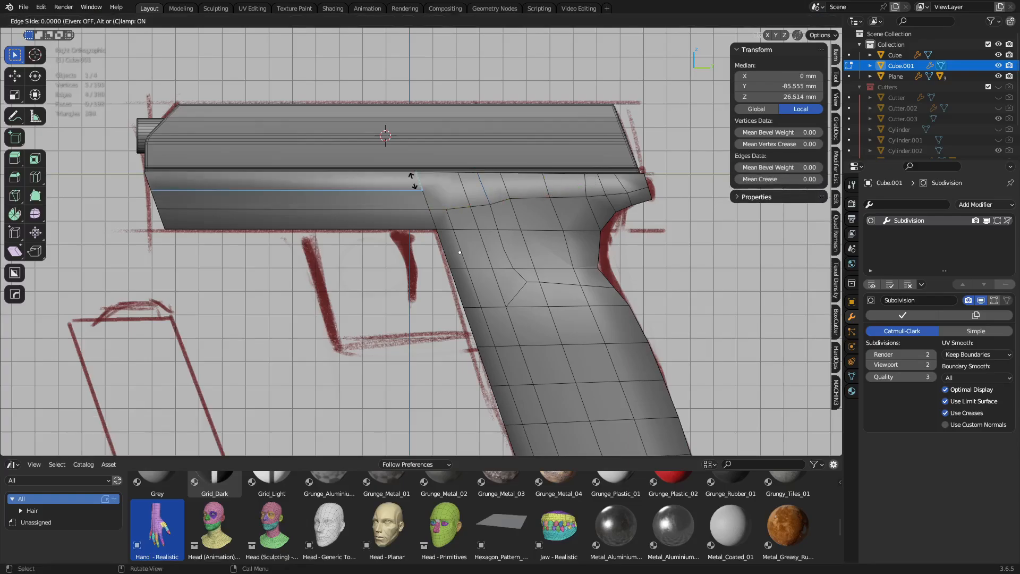
{"action": "right_click", "coordinate": [413, 181]}
{"action": "scroll", "coordinate": [460, 201], "scroll_direction": "up", "scroll_amount": 1}
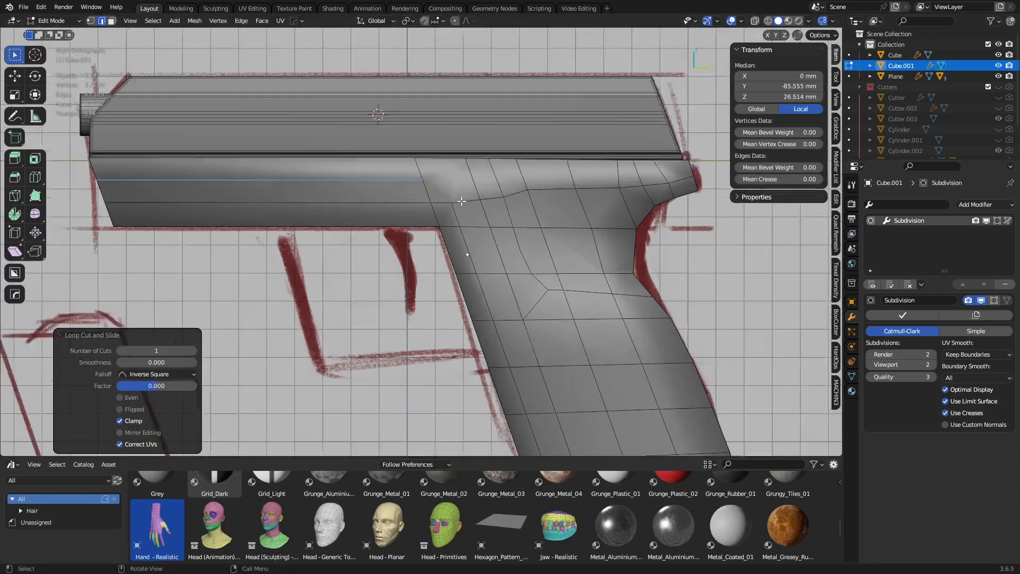
- Knife-cut from the rear end of the new lengthwise loop up to the mesh's top edge above the grip
{"action": "scroll", "coordinate": [461, 201], "scroll_direction": "up", "scroll_amount": 2}
{"action": "key", "text": "k"}
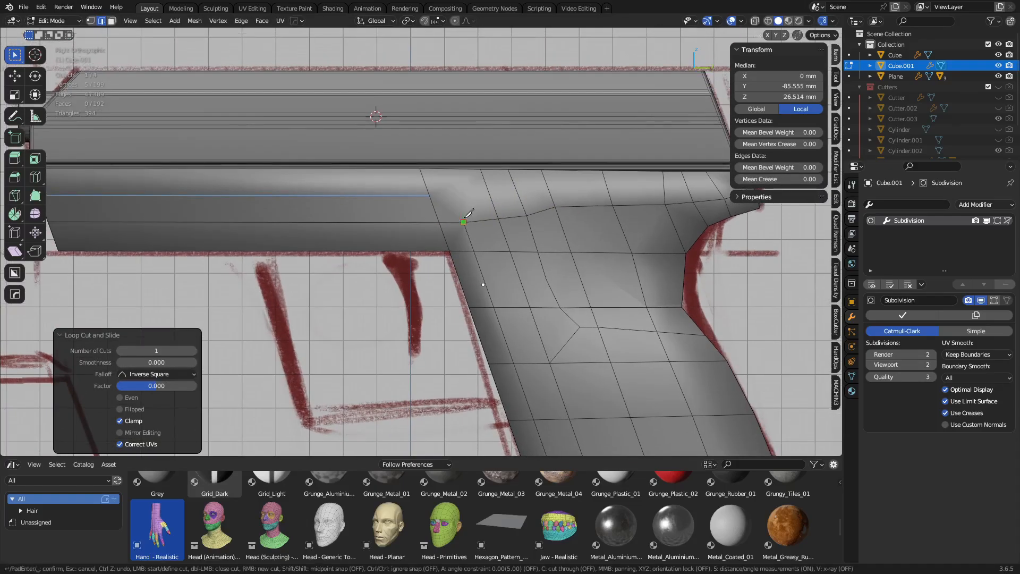
{"action": "left_click", "coordinate": [455, 198]}
{"action": "left_click", "coordinate": [483, 170]}
{"action": "key", "text": "Return"}
- Symmetrize the whole frame and grip mesh and switch to Object Mode
{"action": "scroll", "coordinate": [475, 220], "scroll_direction": "down", "scroll_amount": 4}
{"action": "key", "text": "a"}
{"action": "middle_click_drag", "start_coordinate": [487, 255], "coordinate": [611, 269]}
{"action": "key", "text": "alt+x"}
{"action": "key", "text": "ctrl+Tab"}
{"action": "left_click", "coordinate": [318, 255]}
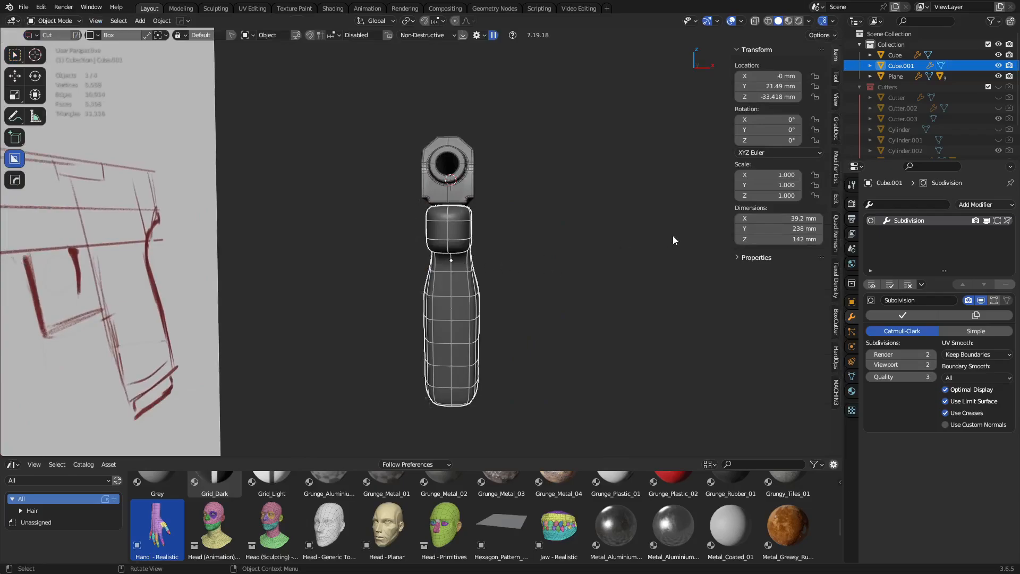
- In Edit Mode with X-ray on, add a series of evenly spaced crosswise loop cuts along the extruded frame ahead of the grip
{"action": "key", "text": "KP_3"}
{"action": "key", "text": "ctrl+Tab"}
{"action": "left_click", "coordinate": [367, 245]}
{"action": "key", "text": "alt+z"}
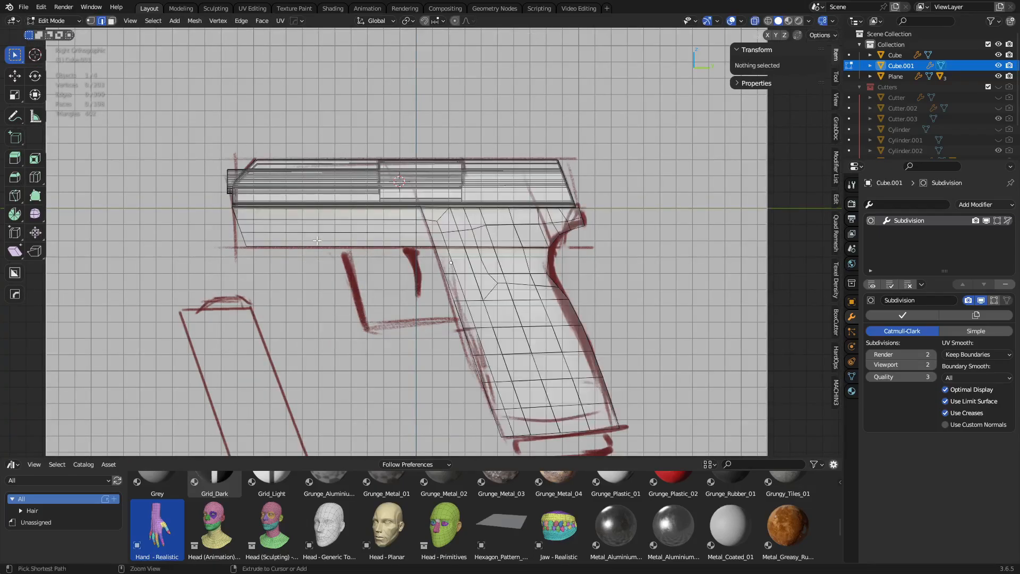
{"action": "key", "text": "ctrl+r"}
{"action": "scroll", "coordinate": [317, 241], "scroll_direction": "up", "scroll_amount": 2}
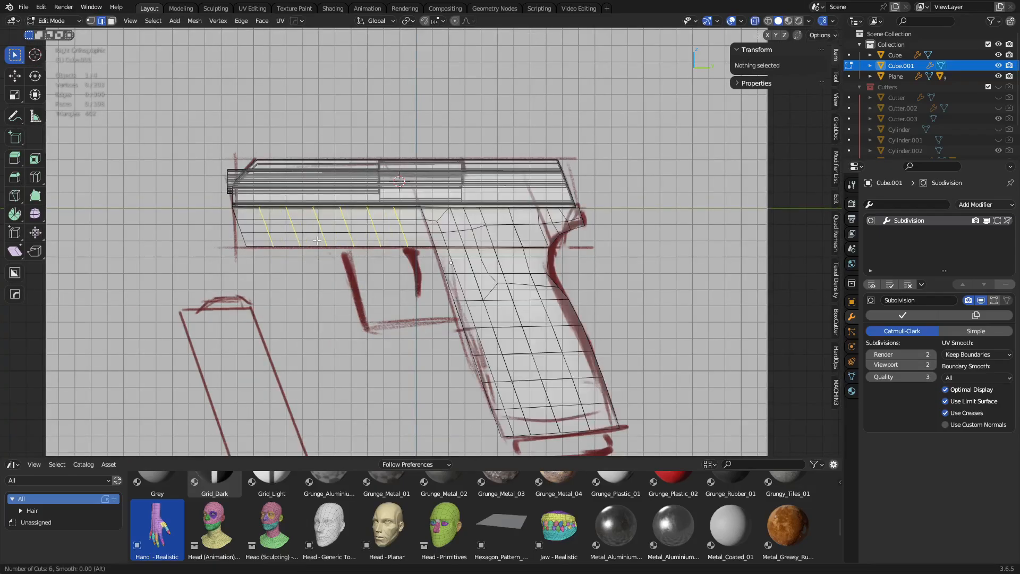
{"action": "left_click", "coordinate": [316, 240]}
{"action": "right_click", "coordinate": [317, 241]}
- Straighten the frame's slanted front end by aligning its vertices to the minimum Y, move them forward along Y, and return to Object Mode
{"action": "key", "text": "1"}
{"action": "left_click_drag", "start_coordinate": [225, 260], "coordinate": [228, 254]}
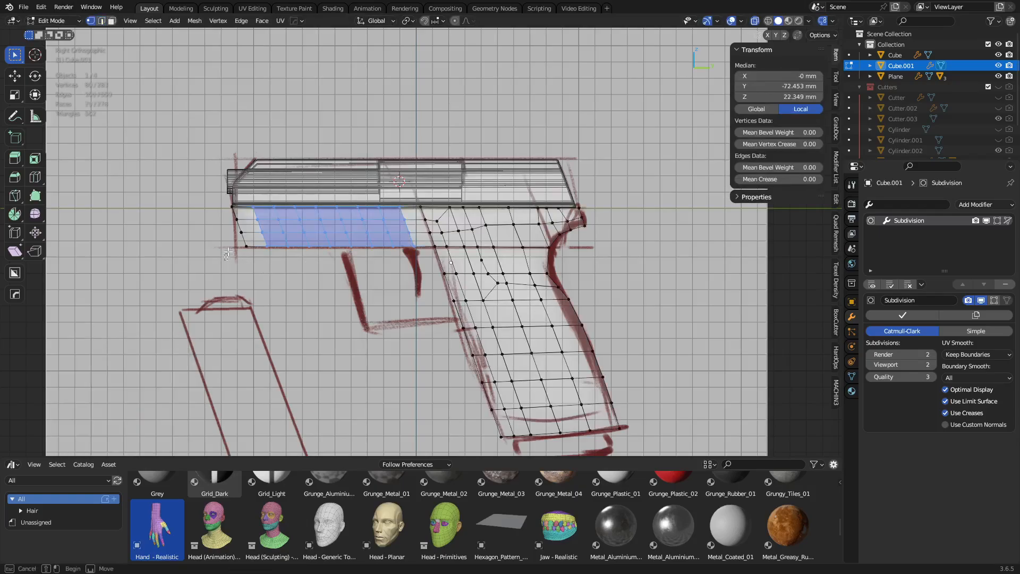
{"action": "left_click_drag", "start_coordinate": [248, 198], "coordinate": [252, 193]}
{"action": "key", "text": "alt+a"}
{"action": "left_click", "coordinate": [191, 196]}
{"action": "key", "text": "g"}
{"action": "key", "text": "y"}
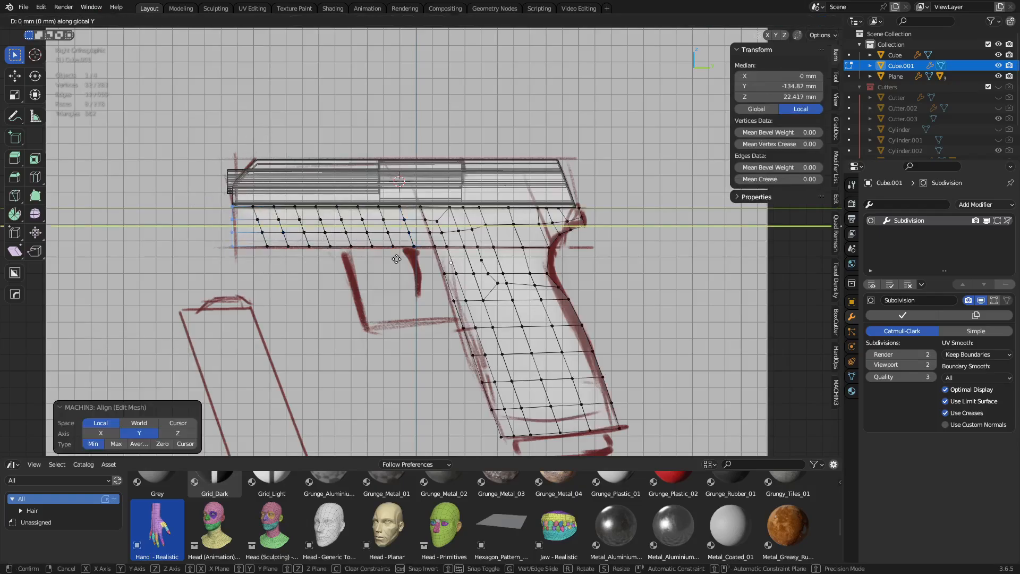
{"action": "left_click", "coordinate": [312, 259]}
{"action": "key", "text": "alt+z"}
{"action": "key", "text": "ctrl+Tab"}
{"action": "left_click", "coordinate": [290, 260]}
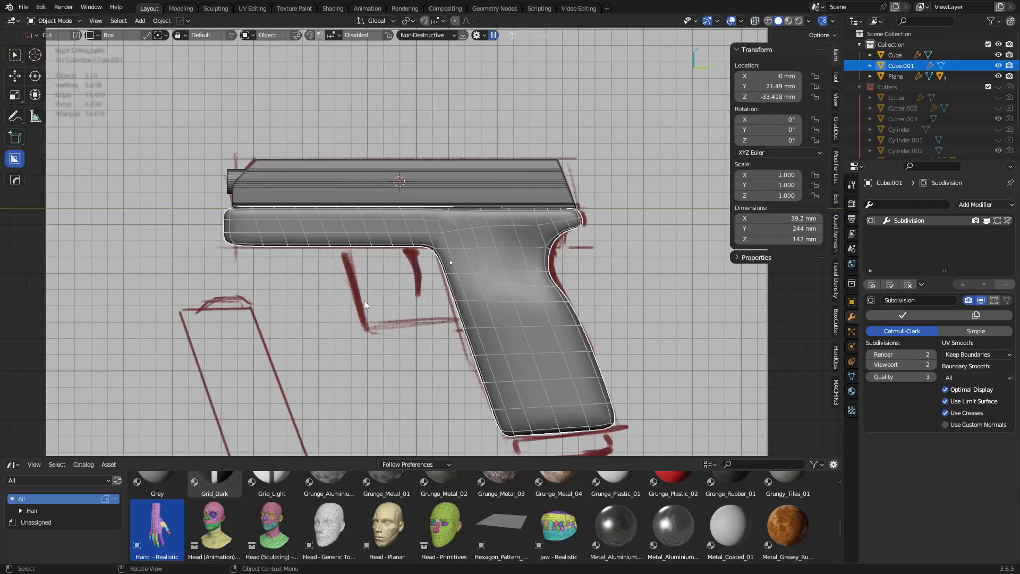
- Add an evenly offset loop cut close to the frame's front end to sharpen that edge, and return to Object Mode
{"action": "left_click", "coordinate": [365, 301]}
{"action": "left_click", "coordinate": [263, 230]}
{"action": "key", "text": "ctrl+Tab"}
{"action": "left_click", "coordinate": [311, 231]}
{"action": "key", "text": "ctrl+r"}
{"action": "left_click", "coordinate": [242, 234]}
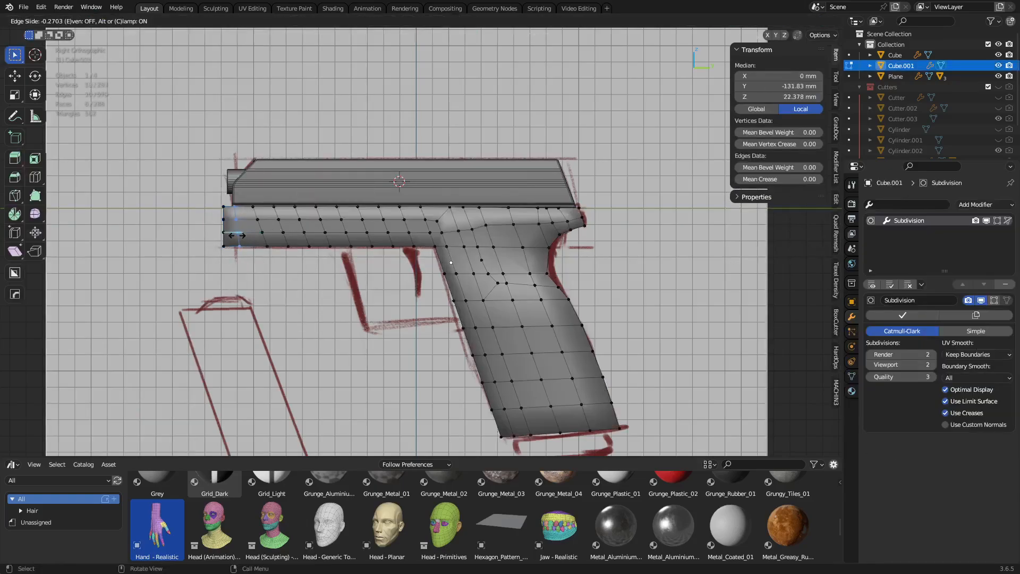
{"action": "key", "text": "e"}
{"action": "left_click", "coordinate": [226, 235]}
{"action": "key", "text": "ctrl+Tab"}
{"action": "left_click", "coordinate": [190, 238]}
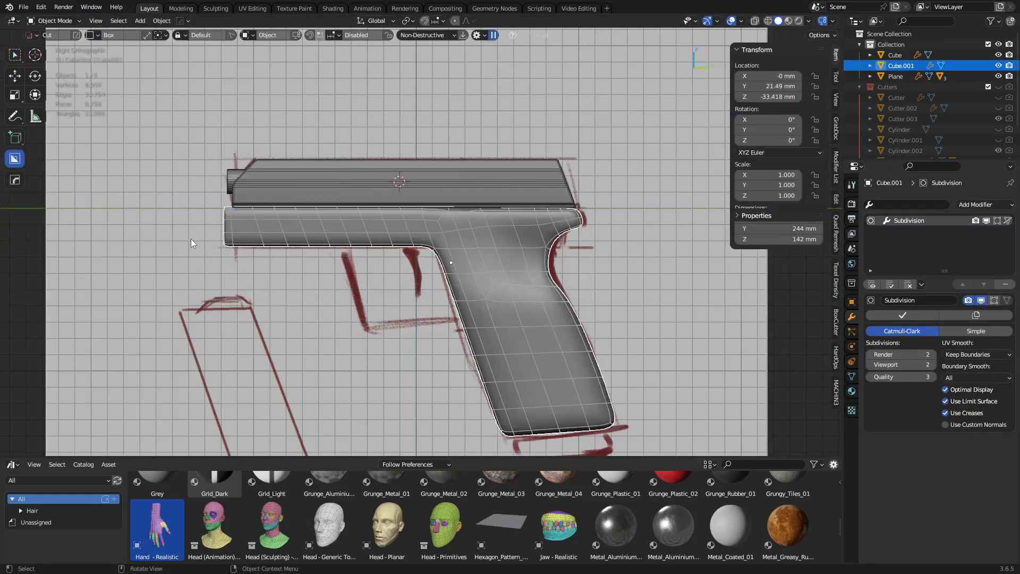
- Reselect the frame and grip mesh and set BoxCutter's cutting shape to Ngon
{"action": "key", "text": "alt+z"}
{"action": "key", "text": "alt+z"}
{"action": "left_click", "coordinate": [299, 275]}
{"action": "scroll", "coordinate": [409, 288], "scroll_direction": "down", "scroll_amount": 1}
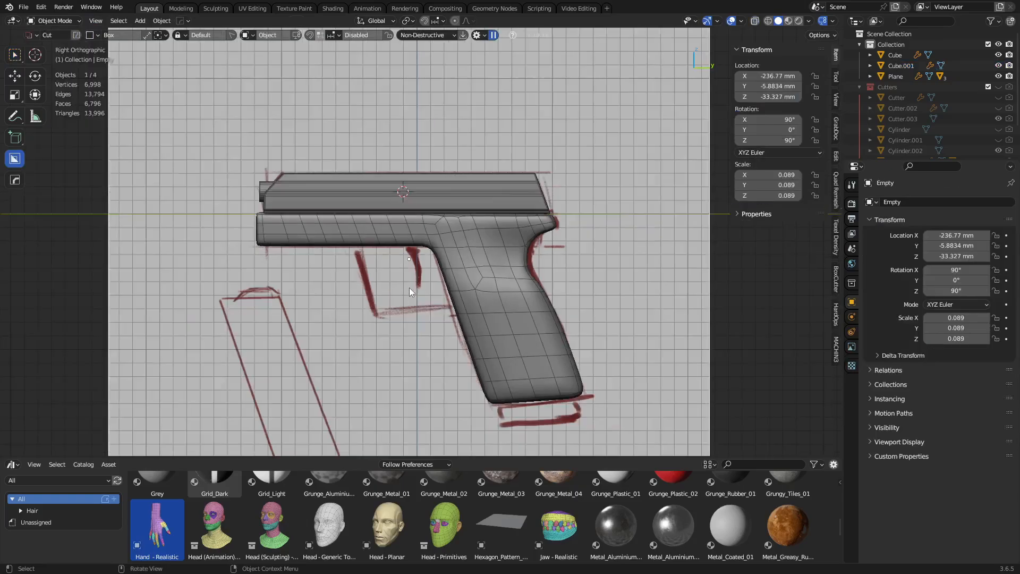
{"action": "left_click", "coordinate": [447, 274]}
{"action": "scroll", "coordinate": [373, 261], "scroll_direction": "up", "scroll_amount": 4}
{"action": "key", "text": "d"}
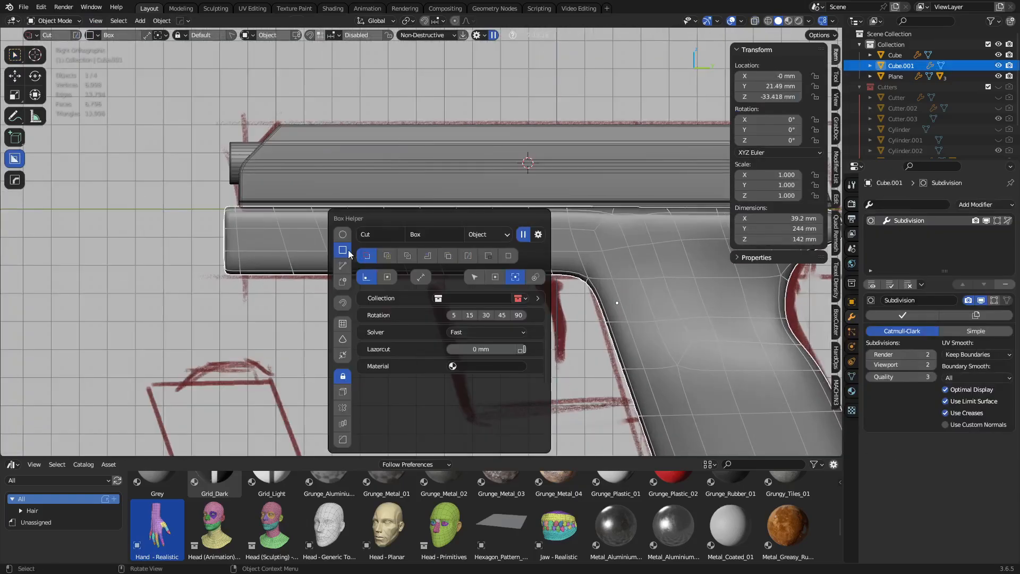
{"action": "left_click", "coordinate": [342, 265]}
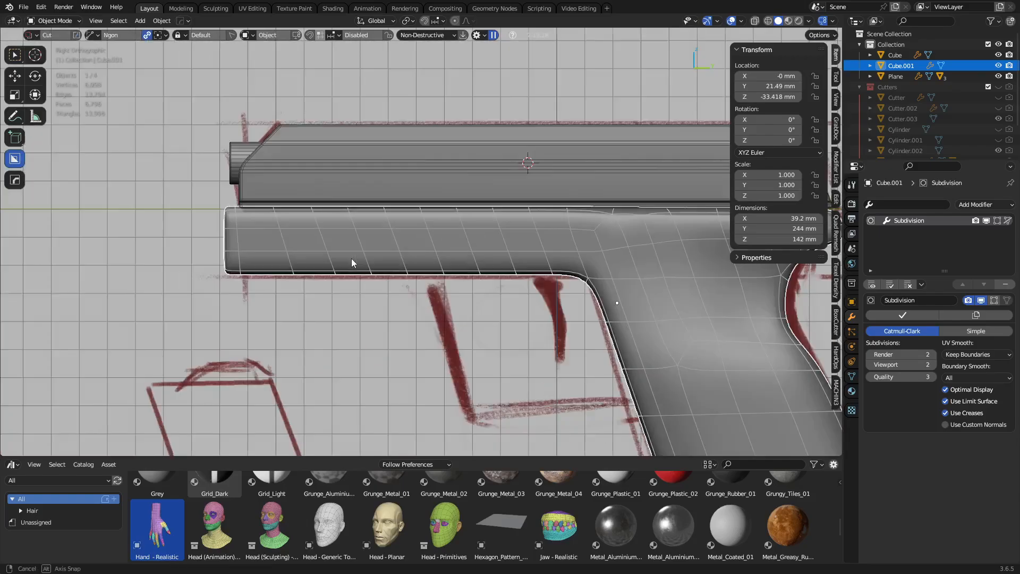
{"action": "middle_click_drag", "start_coordinate": [352, 259], "coordinate": [436, 271], "text": "shift"}
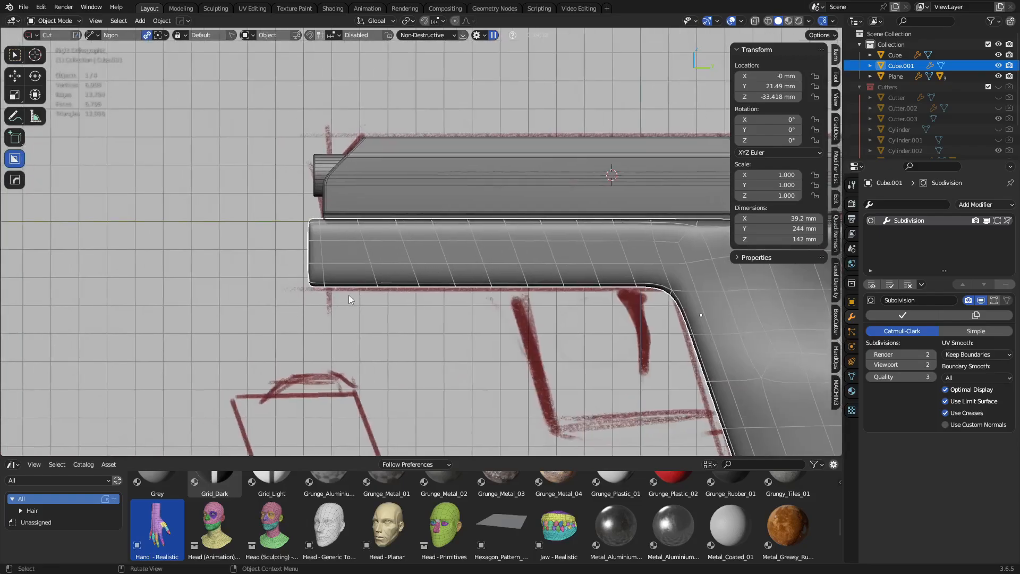
- Symmetrize the frame and grip mesh again in Edit Mode and return to Object Mode
{"action": "middle_click_drag", "start_coordinate": [349, 295], "coordinate": [312, 282]}
{"action": "key", "text": "Tab"}
{"action": "key", "text": "alt+x"}
{"action": "key", "text": "Tab"}
{"action": "key", "text": "ctrl+d"}
- Draw an Ngon boolean cut that trims the frame's front end to a slant, running down and back from beneath the slide's front
{"action": "left_click", "coordinate": [323, 284]}
{"action": "left_click", "coordinate": [305, 303]}
{"action": "left_click", "coordinate": [352, 300]}
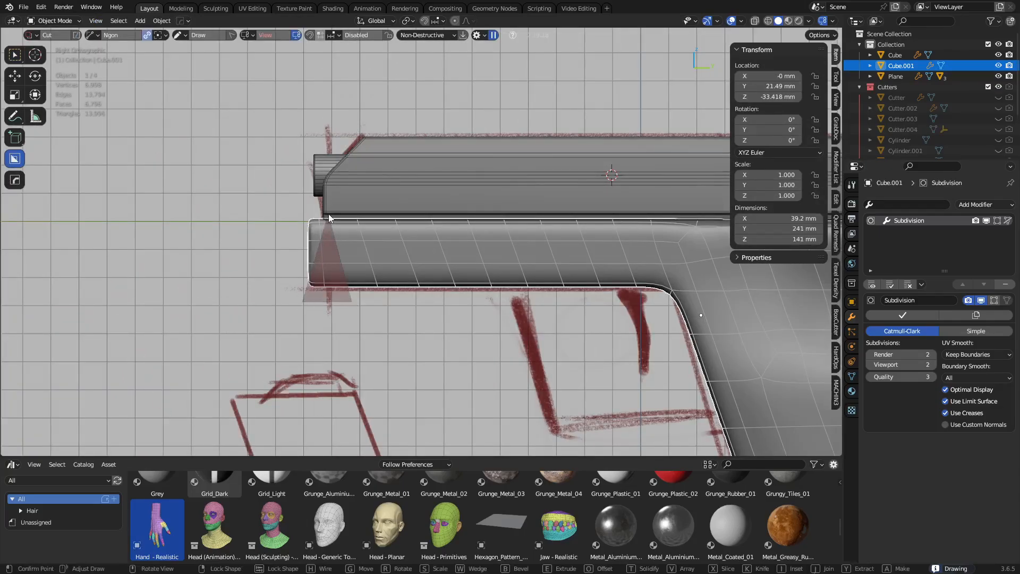
{"action": "left_click", "coordinate": [327, 211]}
{"action": "key", "text": "space"}
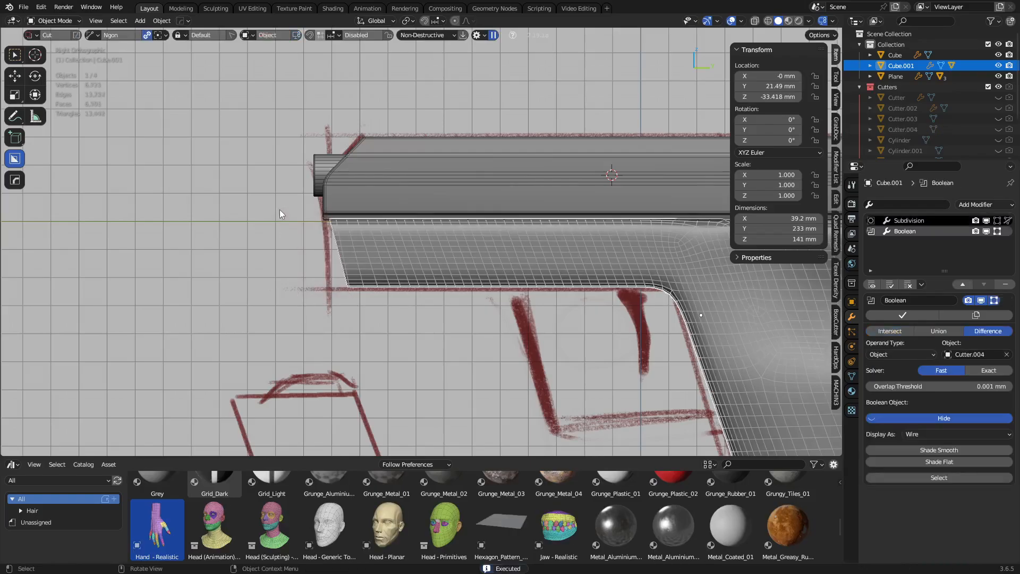
- Reveal the front boolean cutter and move it along Y to adjust the frame's slanted front end
{"action": "middle_click_drag", "start_coordinate": [349, 257], "coordinate": [488, 311]}
{"action": "key", "text": "shift+q"}
{"action": "left_click", "coordinate": [519, 323]}
{"action": "key", "text": "g"}
{"action": "key", "text": "y"}
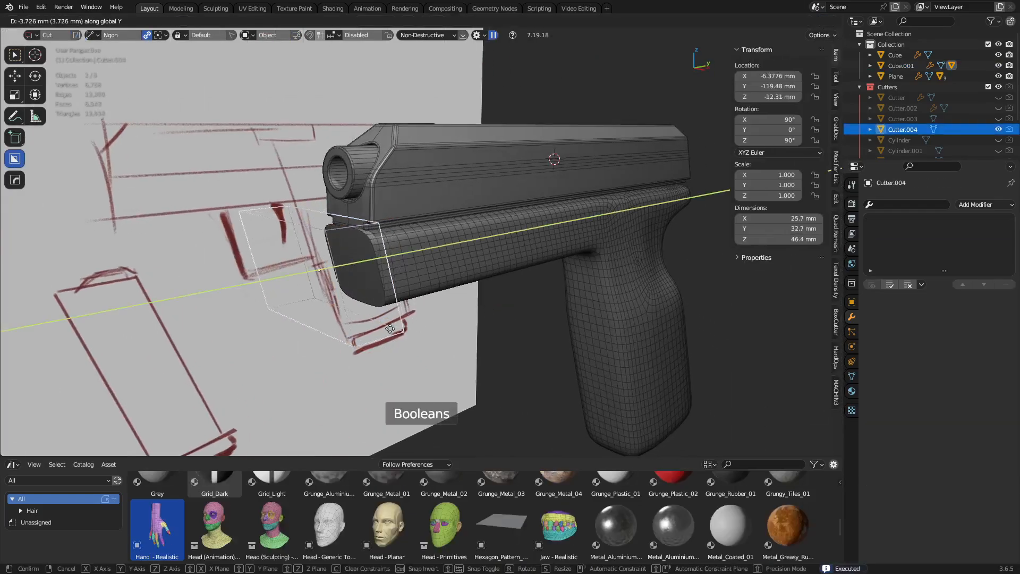
{"action": "left_click", "coordinate": [420, 300]}
- Align the front cutter's location to the frame mesh on X only, and select the cutter
{"action": "middle_click_drag", "start_coordinate": [419, 299], "coordinate": [452, 260]}
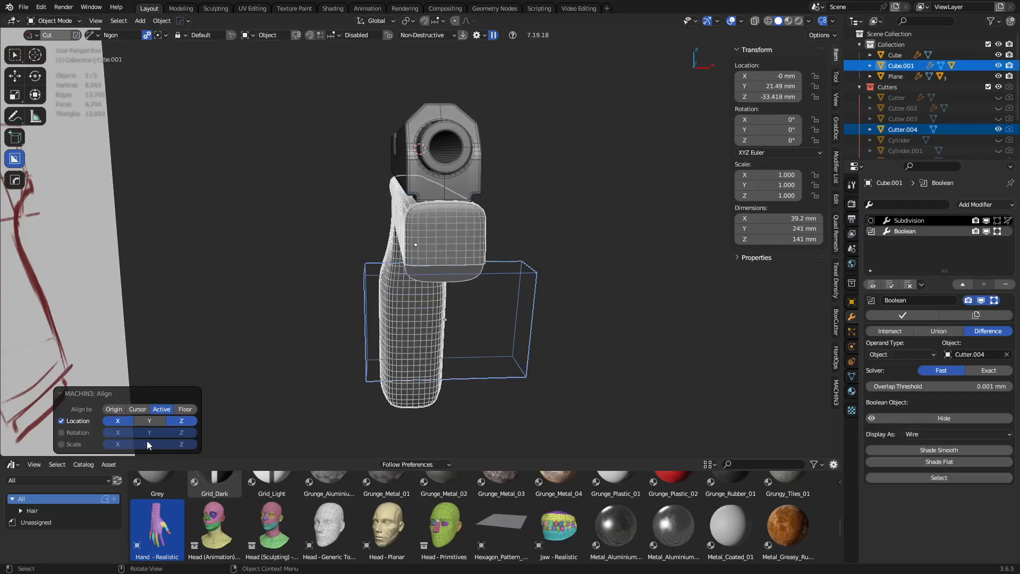
{"action": "left_click", "coordinate": [183, 424]}
{"action": "left_click", "coordinate": [518, 305]}
- Enter Edit Mode on the front cutter and add a centered loop cut dividing it into left and right halves
{"action": "key", "text": "Tab"}
{"action": "middle_click_drag", "start_coordinate": [517, 305], "coordinate": [433, 333]}
{"action": "left_click", "coordinate": [524, 315]}
{"action": "scroll", "coordinate": [432, 327], "scroll_direction": "up", "scroll_amount": 2}
{"action": "key", "text": "ctrl+r"}
{"action": "left_click", "coordinate": [419, 267]}
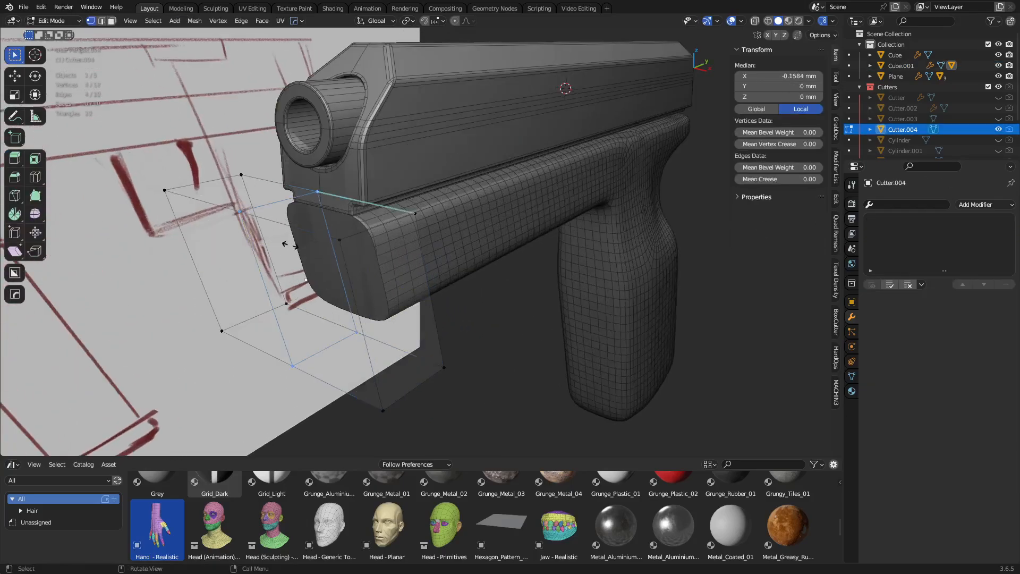
{"action": "right_click", "coordinate": [420, 267]}
- Bevel the cutter's center loop into a wide middle strip and switch to face selection
{"action": "middle_click_drag", "start_coordinate": [420, 267], "coordinate": [457, 284]}
{"action": "key", "text": "ctrl+b"}
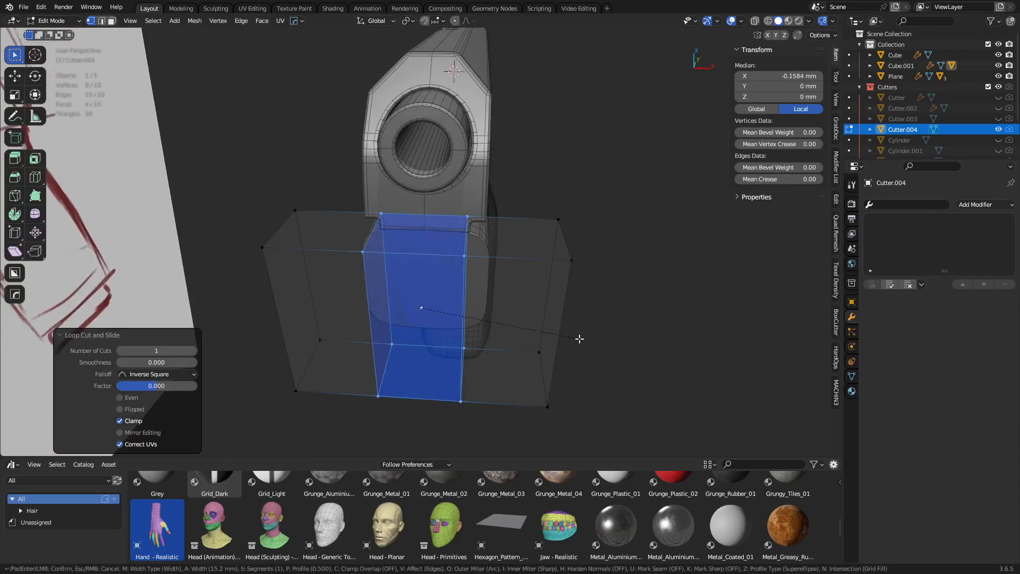
{"action": "left_click", "coordinate": [625, 349]}
{"action": "middle_click_drag", "start_coordinate": [624, 349], "coordinate": [429, 357]}
{"action": "key", "text": "3"}
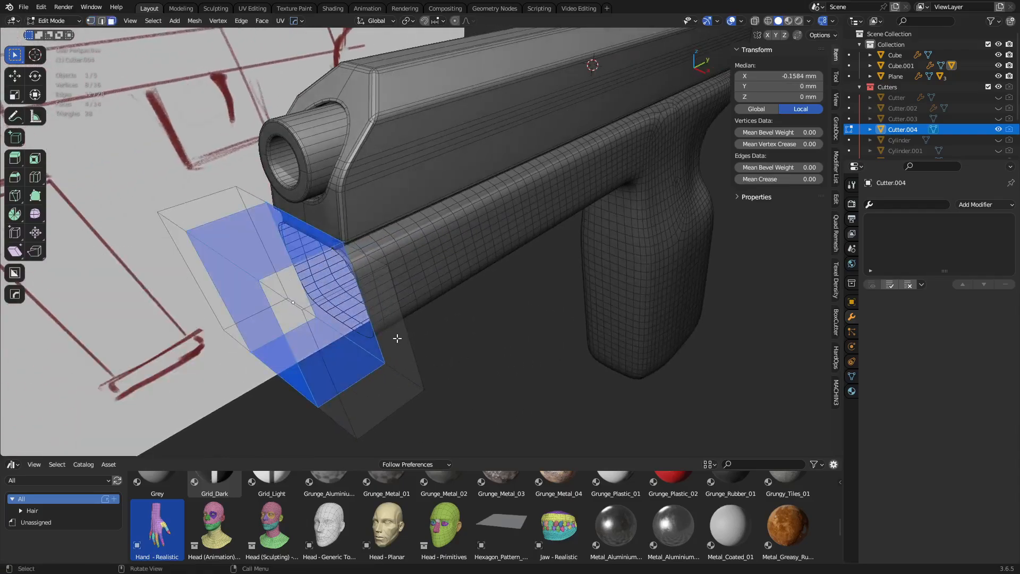
- Extrude the outer side strip of the front cutter's rear face about 10.4 mm along Y and shift it along X
{"action": "left_click", "coordinate": [397, 338]}
{"action": "key", "text": "alt+z"}
{"action": "left_click", "coordinate": [391, 330]}
{"action": "key", "text": "alt+z"}
{"action": "key", "text": "e"}
{"action": "key", "text": "y"}
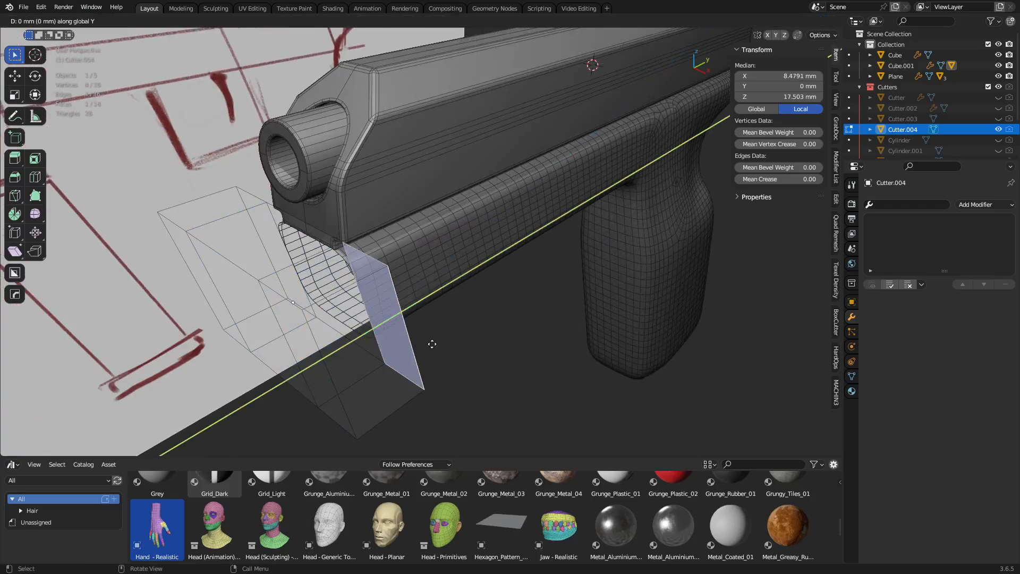
{"action": "left_click", "coordinate": [480, 343]}
{"action": "middle_click_drag", "start_coordinate": [460, 346], "coordinate": [521, 341]}
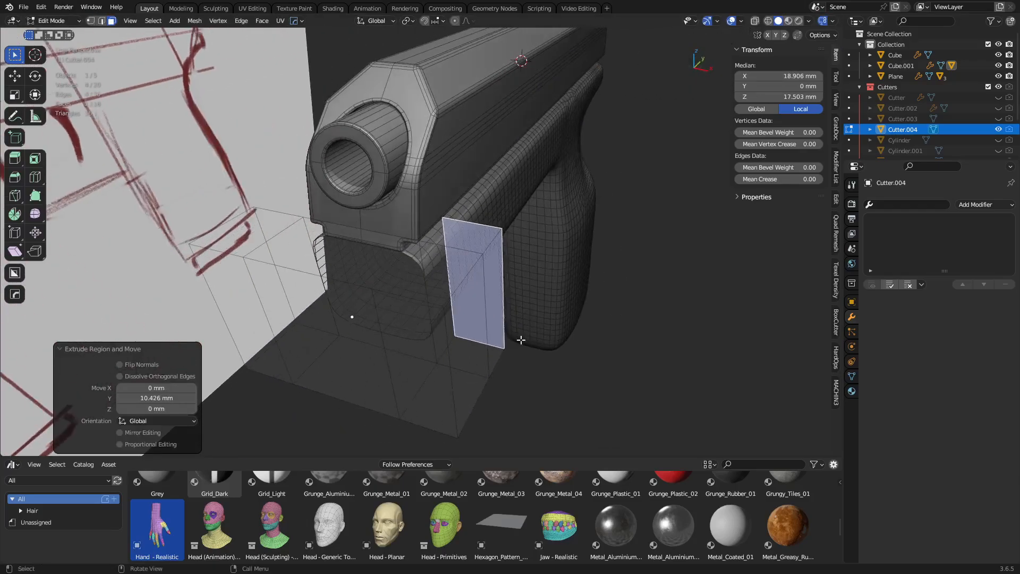
{"action": "key", "text": "g"}
{"action": "key", "text": "x"}
{"action": "left_click", "coordinate": [561, 345]}
- Bevel the cutter's inner vertical corner edge beside the extrusion with a 15.3 mm width and 10 segments
{"action": "key", "text": "2"}
{"action": "left_click", "coordinate": [437, 304]}
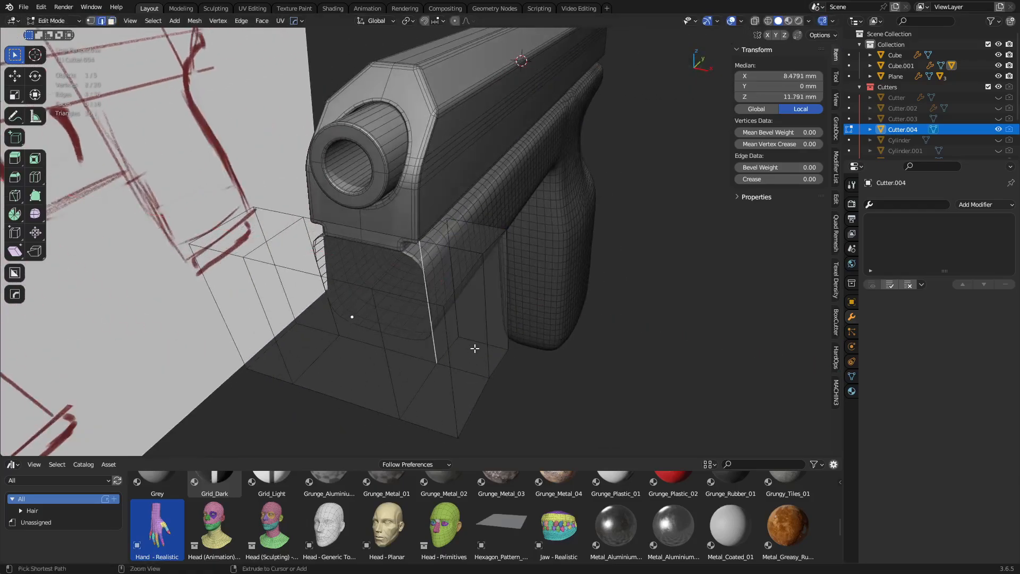
{"action": "key", "text": "ctrl+b"}
{"action": "scroll", "coordinate": [505, 356], "scroll_direction": "up", "scroll_amount": 2}
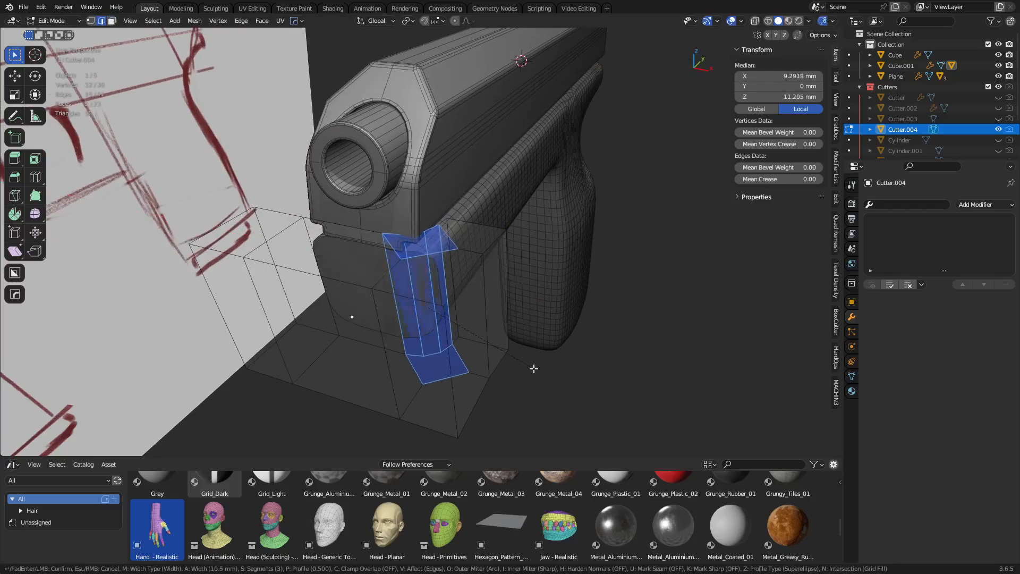
{"action": "scroll", "coordinate": [548, 376], "scroll_direction": "up", "scroll_amount": 4}
{"action": "left_click", "coordinate": [552, 378]}
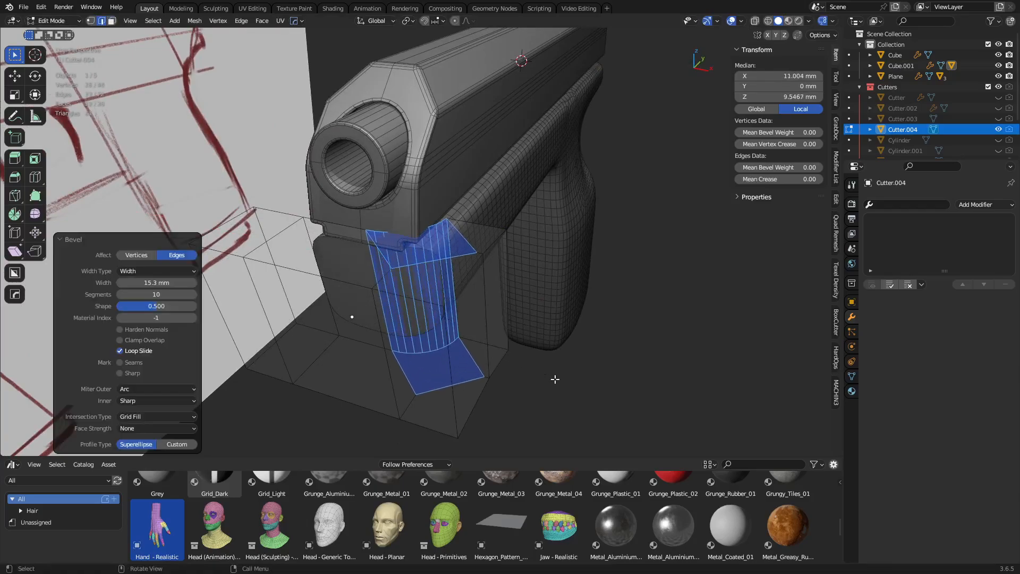
- Symmetrize the whole cutter mesh across X, return to Object Mode and hide the Cutters collection
{"action": "key", "text": "Tab"}
{"action": "key", "text": "a"}
{"action": "left_click", "coordinate": [480, 384]}
{"action": "key", "text": "ctrl+Tab"}
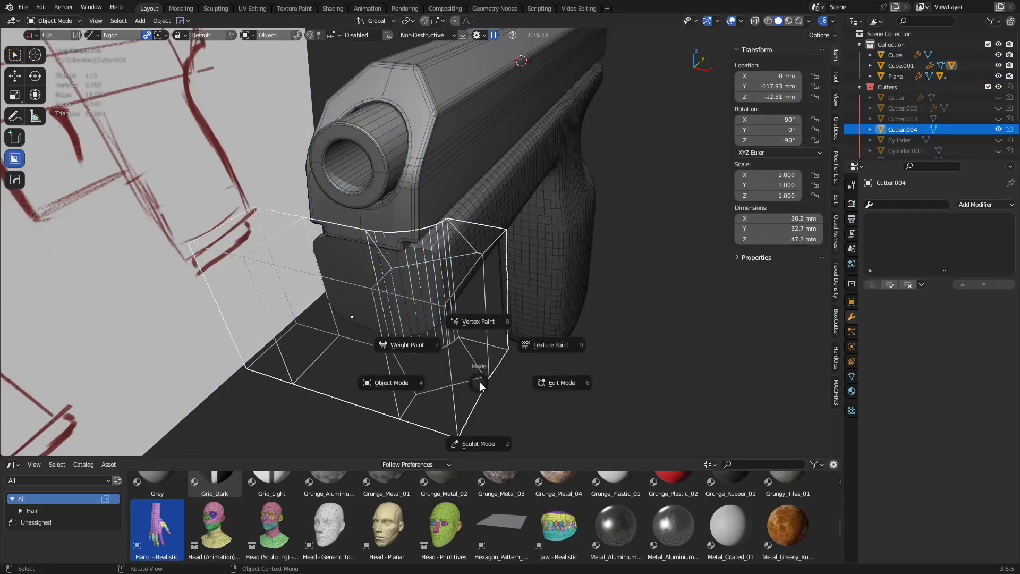
{"action": "left_click", "coordinate": [559, 381]}
{"action": "key", "text": "a"}
{"action": "middle_click_drag", "start_coordinate": [585, 339], "coordinate": [633, 352]}
{"action": "key", "text": "alt+x"}
{"action": "key", "text": "ctrl+Tab"}
{"action": "left_click", "coordinate": [400, 342]}
{"action": "key", "text": "shift+2"}
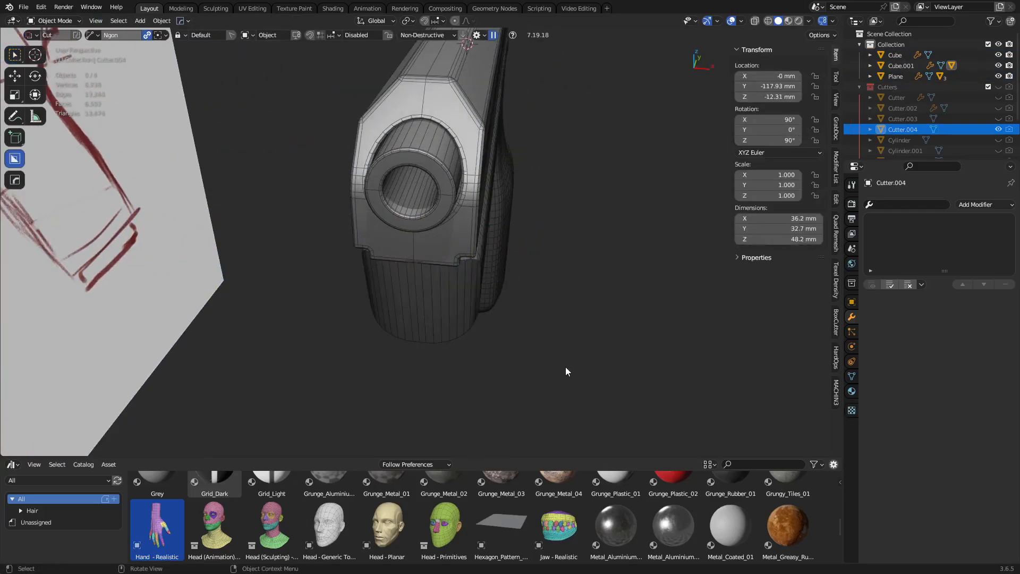
{"action": "middle_click_drag", "start_coordinate": [566, 367], "coordinate": [534, 251]}
{"action": "middle_click_drag", "start_coordinate": [534, 251], "coordinate": [371, 262]}
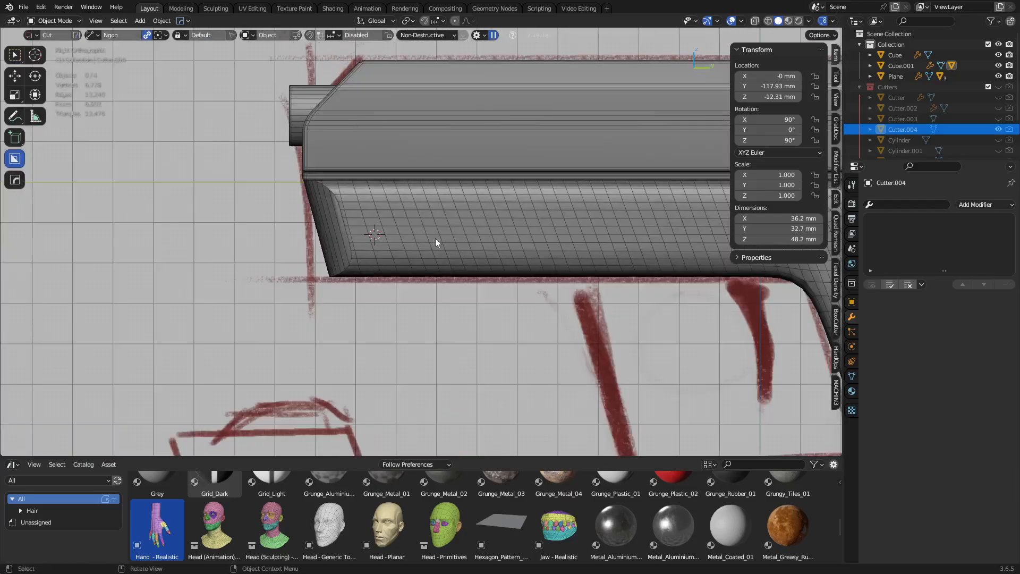
- Add a cube with a size of 10 mm at the 3D cursor on the frame's side near its front end
{"action": "middle_click_drag", "start_coordinate": [436, 238], "coordinate": [585, 291]}
{"action": "key", "text": "shift+a"}
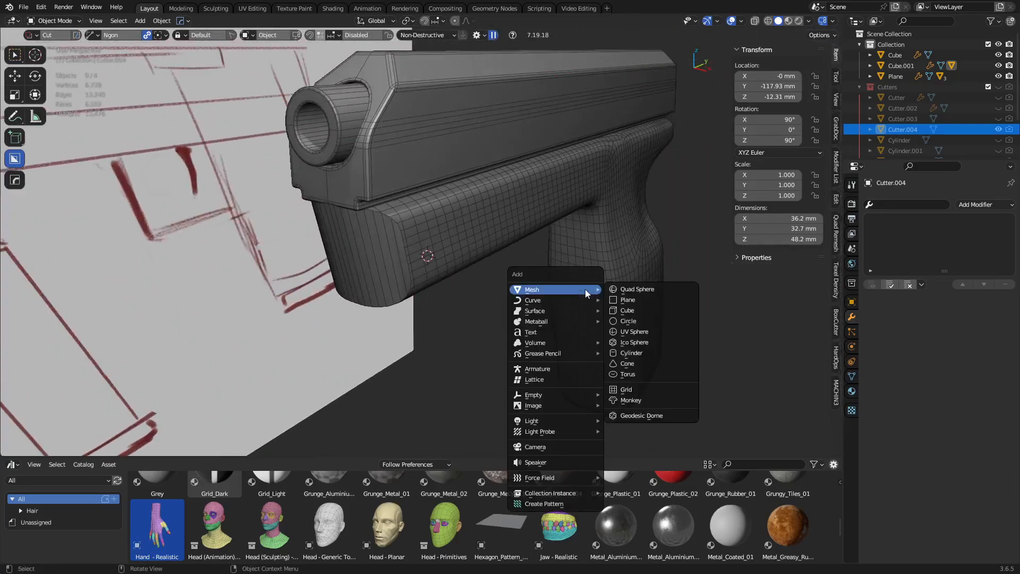
{"action": "left_click", "coordinate": [625, 311]}
{"action": "left_click", "coordinate": [158, 356]}
{"action": "type", "text": "1"}
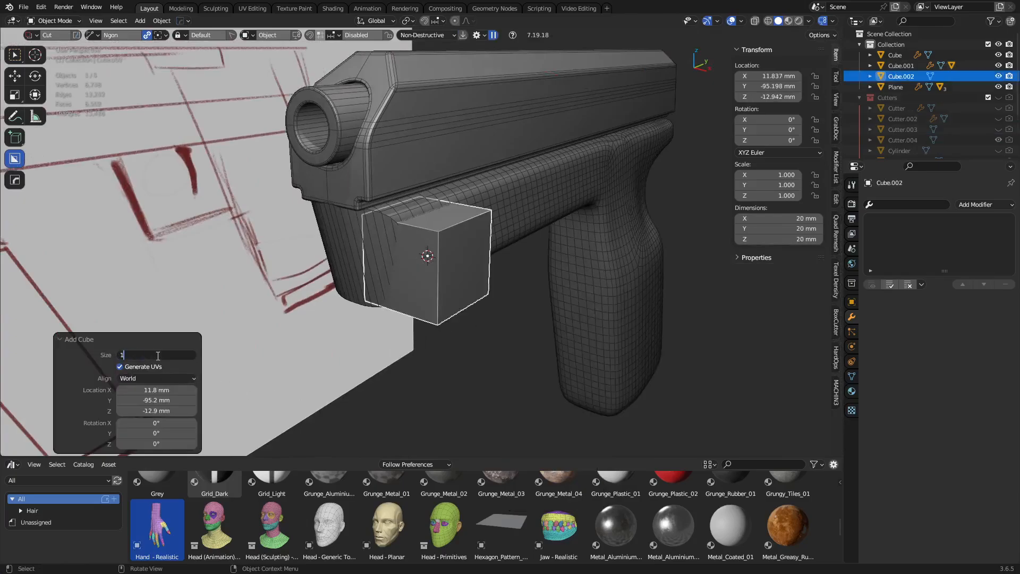
{"action": "type", "text": "0"}
{"action": "key", "text": "Return"}
- Enter Edit Mode on the cube and move its front face along Y beyond the frame's front end
{"action": "key", "text": "ctrl+Tab"}
{"action": "left_click", "coordinate": [492, 315]}
{"action": "left_click", "coordinate": [424, 272]}
{"action": "key", "text": "g"}
{"action": "key", "text": "g"}
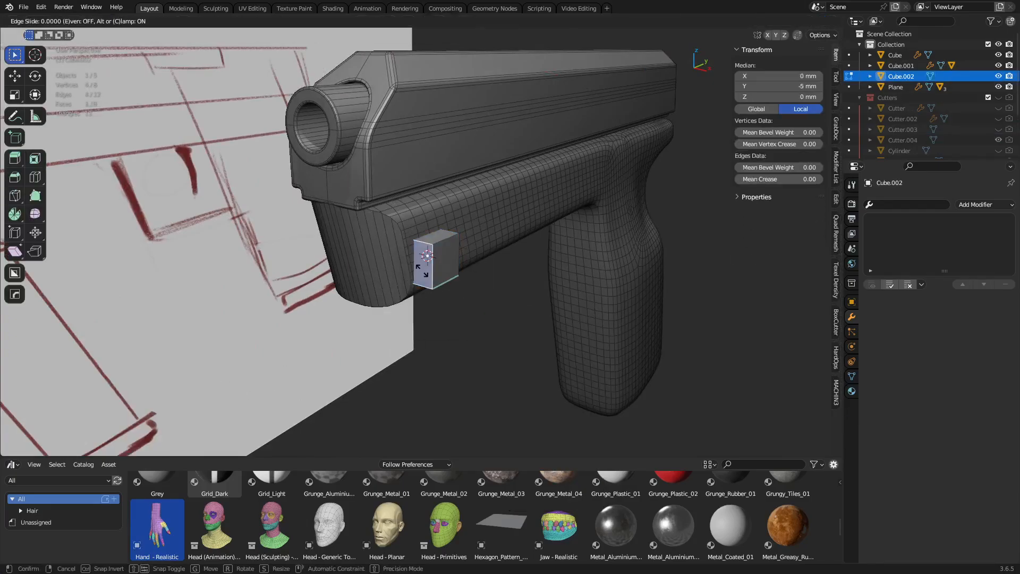
{"action": "key", "text": "Escape"}
{"action": "key", "text": "g"}
{"action": "key", "text": "y"}
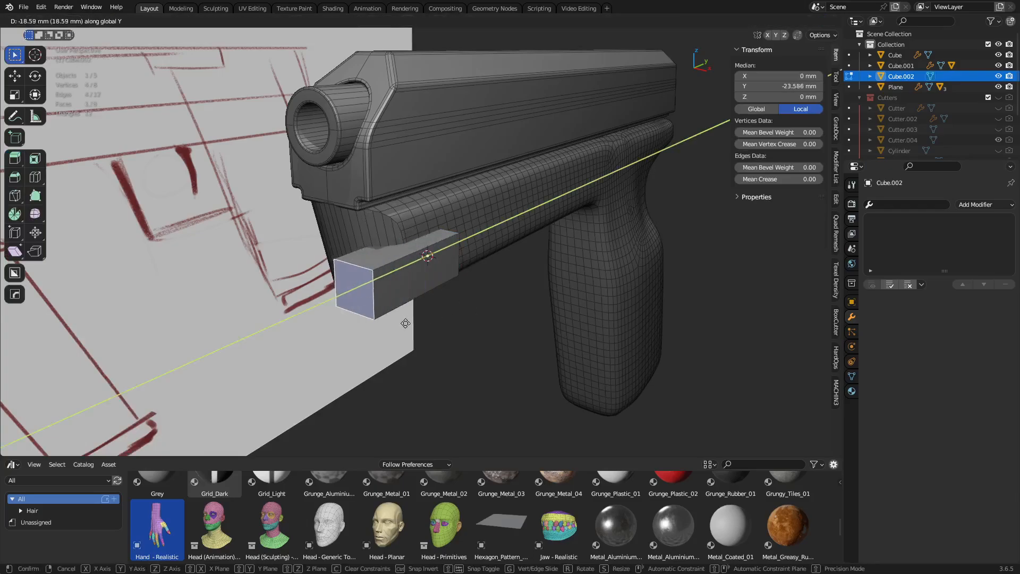
{"action": "left_click", "coordinate": [322, 361]}
- Slant the block's rear end by moving its upper rear edge about 9.6 mm along Y
{"action": "middle_click_drag", "start_coordinate": [570, 287], "coordinate": [355, 255]}
{"action": "left_click", "coordinate": [369, 240]}
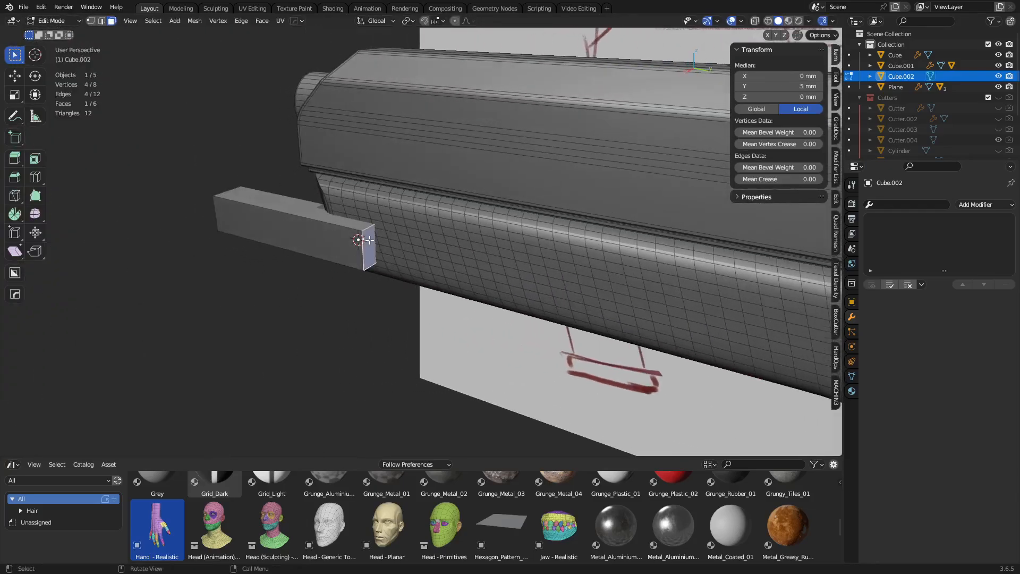
{"action": "key", "text": "alt+z"}
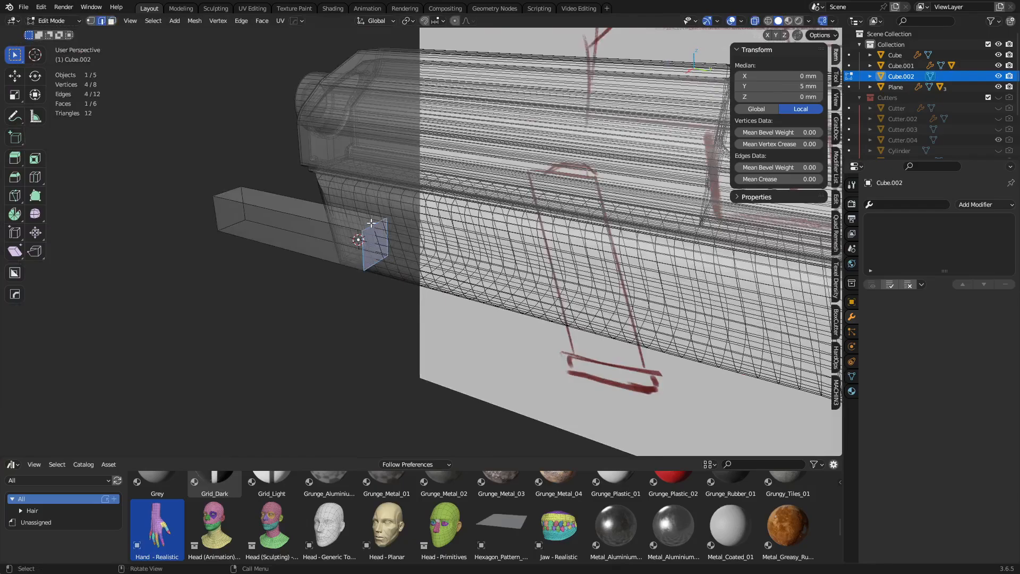
{"action": "left_click", "coordinate": [372, 223]}
{"action": "key", "text": "g"}
{"action": "key", "text": "y"}
{"action": "left_click", "coordinate": [422, 276]}
{"action": "middle_click_drag", "start_coordinate": [407, 268], "coordinate": [388, 236]}
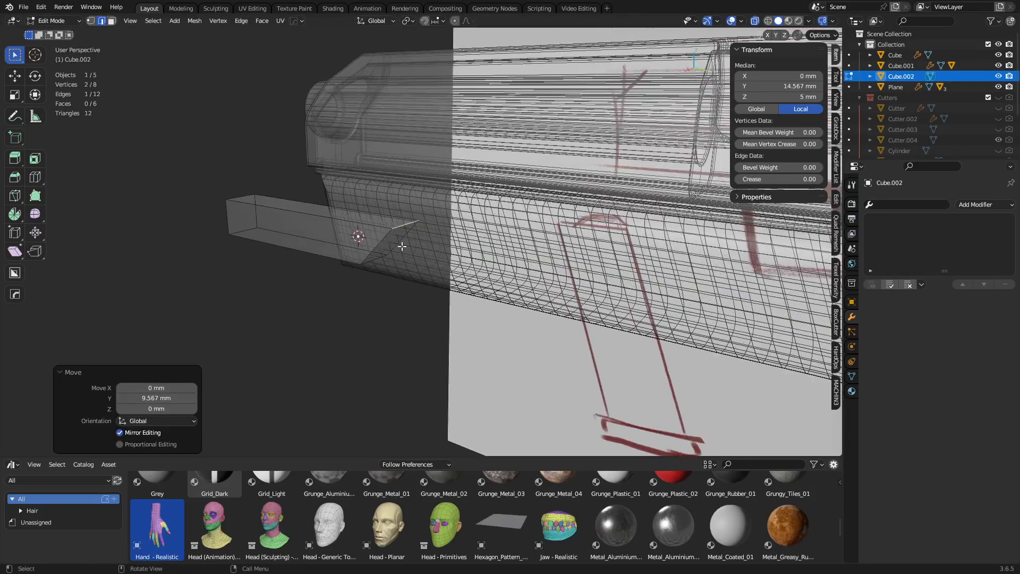
{"action": "left_click", "coordinate": [401, 243]}
{"action": "key", "text": "ctrl+b"}
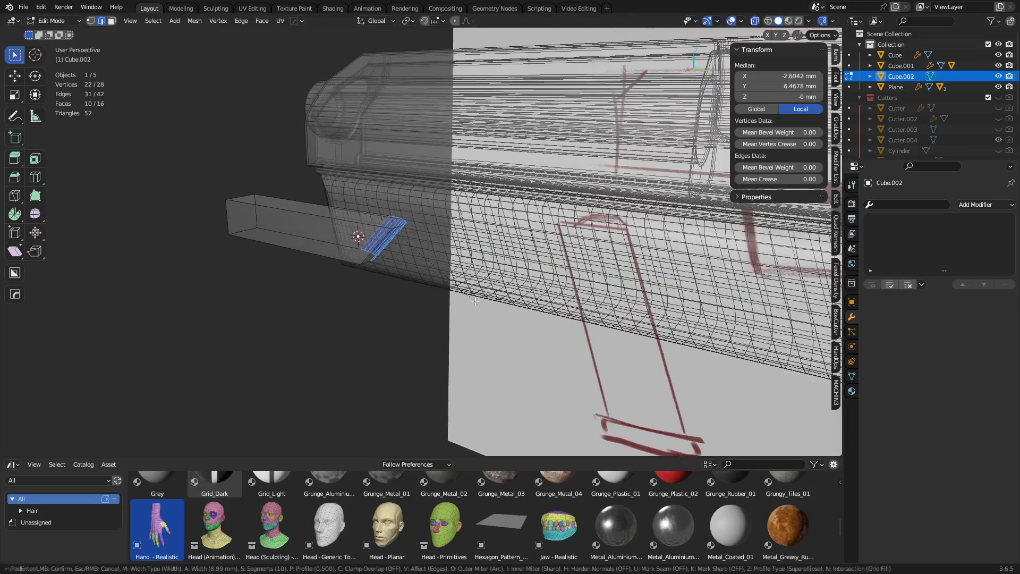
{"action": "key", "text": "Escape"}
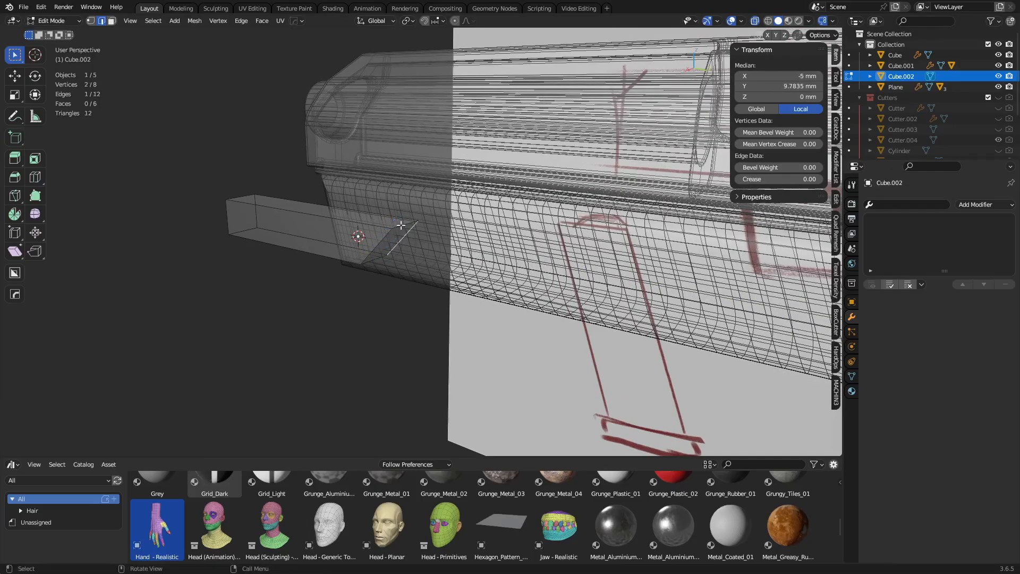
- Bevel the block's two rear edges 3.13 mm, bevel the edge loop around its inner side, both with 10 segments, and return to Object Mode
{"action": "key", "text": "ctrl+b"}
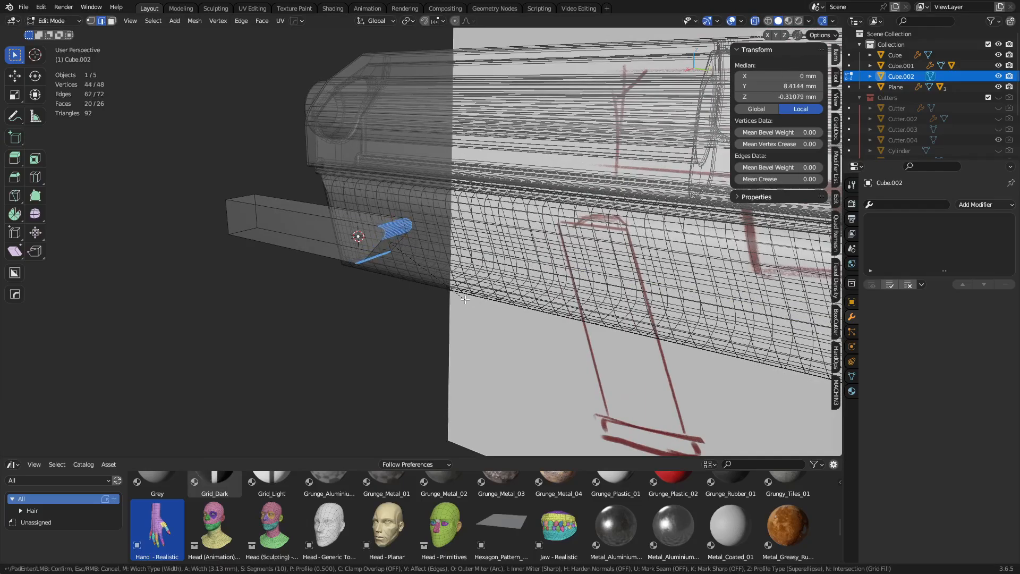
{"action": "left_click", "coordinate": [465, 299]}
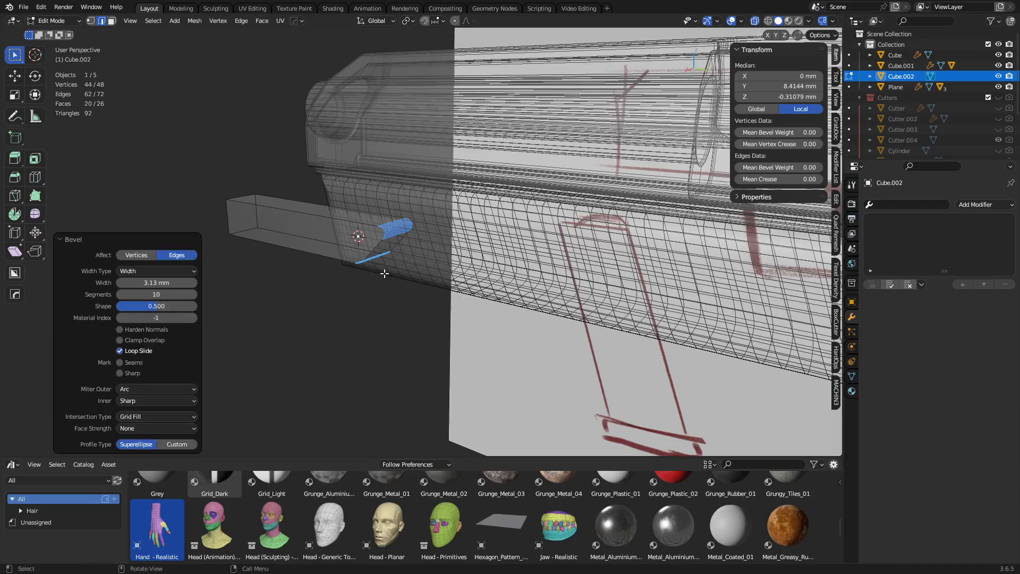
{"action": "left_click", "coordinate": [401, 244], "text": "alt"}
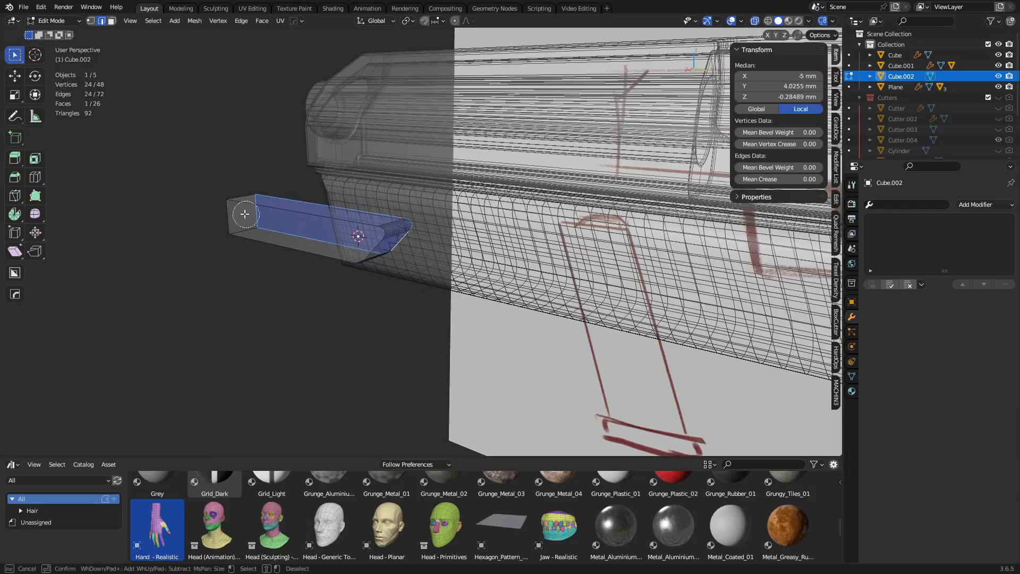
{"action": "left_click", "coordinate": [260, 226], "text": "shift"}
{"action": "key", "text": "ctrl+b"}
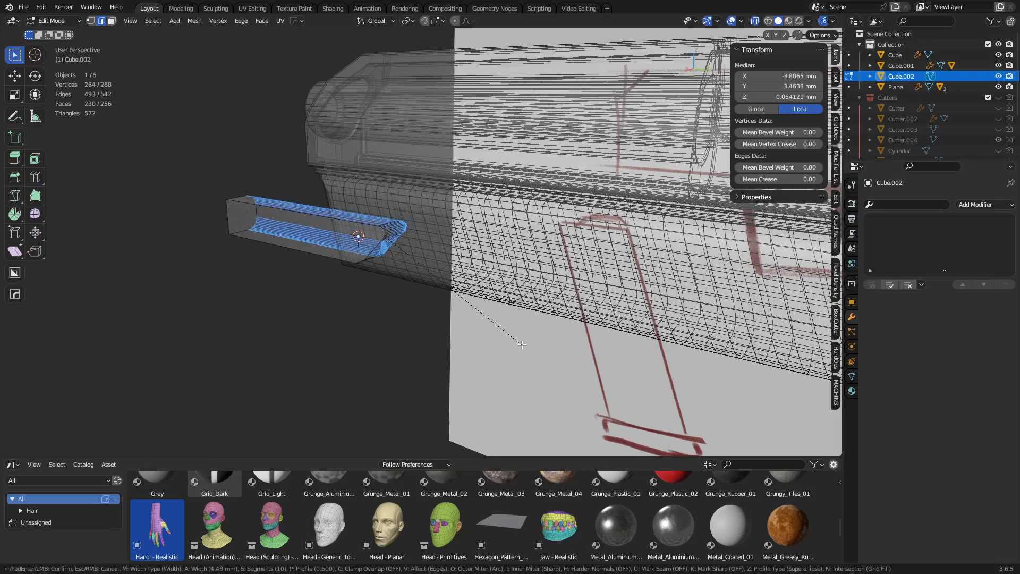
{"action": "left_click", "coordinate": [507, 338]}
{"action": "key", "text": "ctrl+Tab"}
{"action": "left_click", "coordinate": [456, 351]}
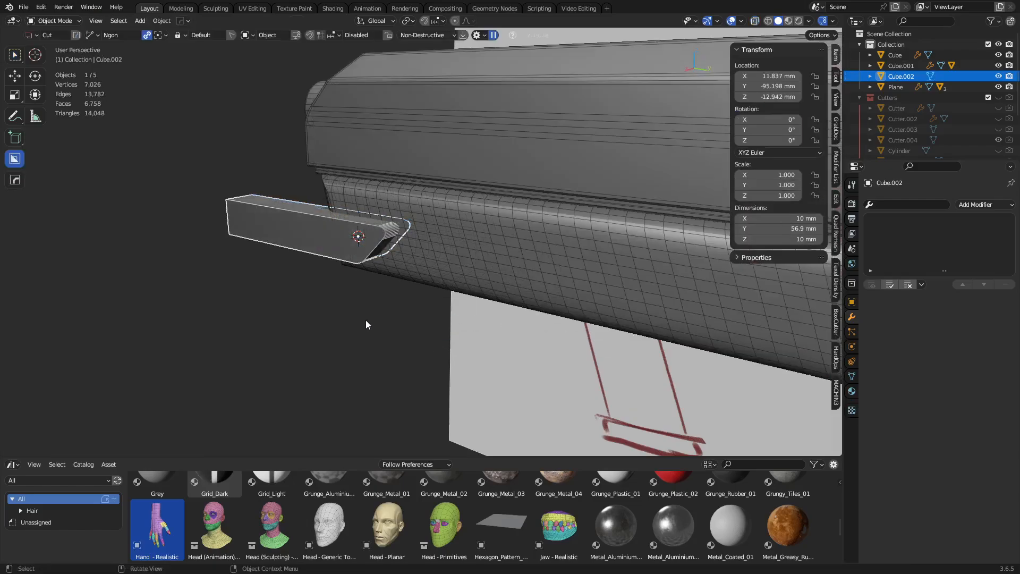
- Subtract the block from the frame with a fast-solver Boolean difference and hide the older front cutter
{"action": "middle_click_drag", "start_coordinate": [365, 322], "coordinate": [629, 367]}
{"action": "key", "text": "ctrl+KP_Subtract"}
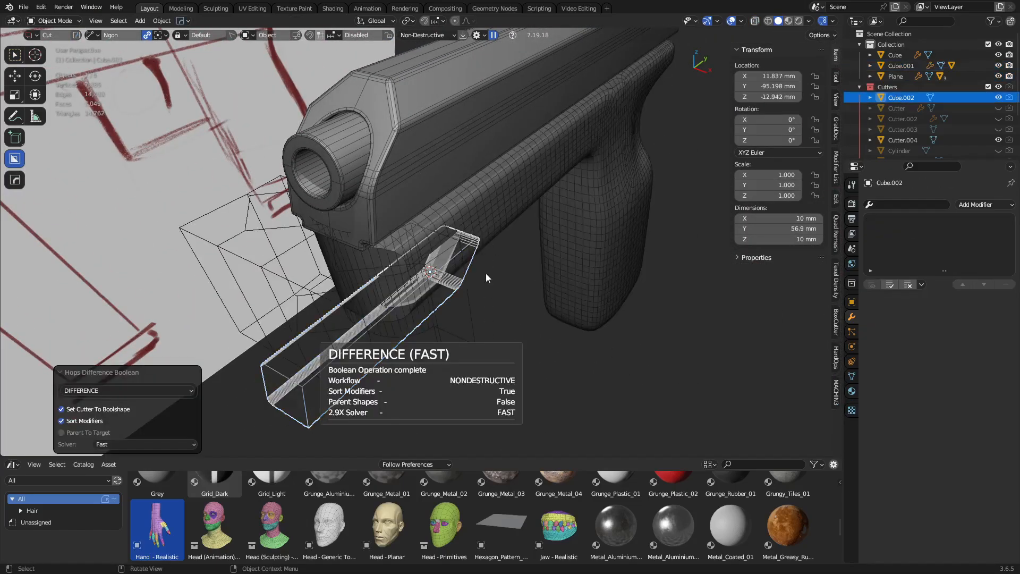
{"action": "middle_click_drag", "start_coordinate": [461, 279], "coordinate": [346, 346], "text": "alt"}
{"action": "left_click", "coordinate": [381, 326]}
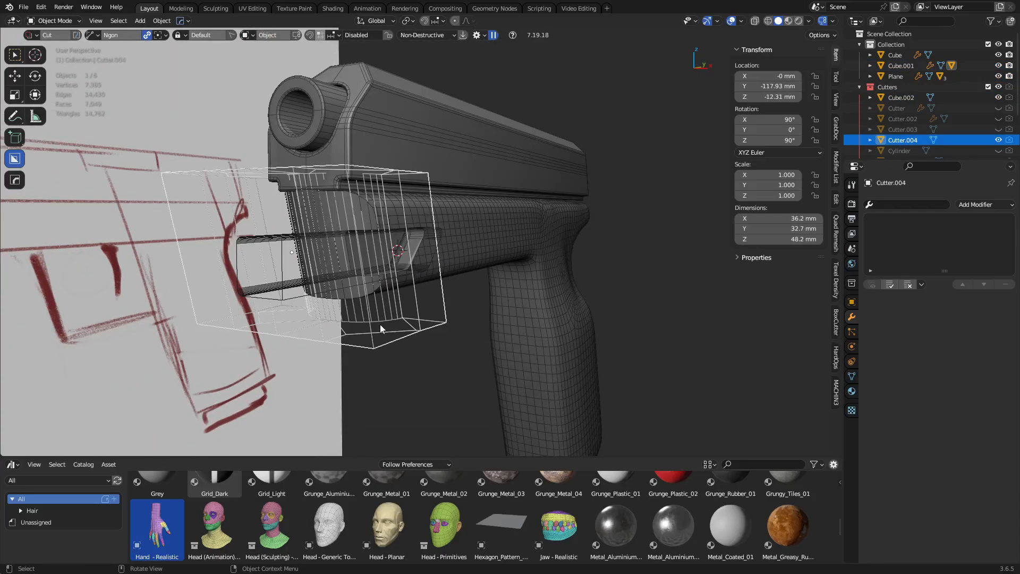
{"action": "key", "text": "h"}
- Select the block cutter and move it about 16.1 mm along Y toward the grip to lengthen the side recess
{"action": "left_click", "coordinate": [313, 294]}
{"action": "middle_click_drag", "start_coordinate": [408, 317], "coordinate": [417, 348]}
{"action": "scroll", "coordinate": [424, 316], "scroll_direction": "up", "scroll_amount": 3}
{"action": "key", "text": "g"}
{"action": "key", "text": "y"}
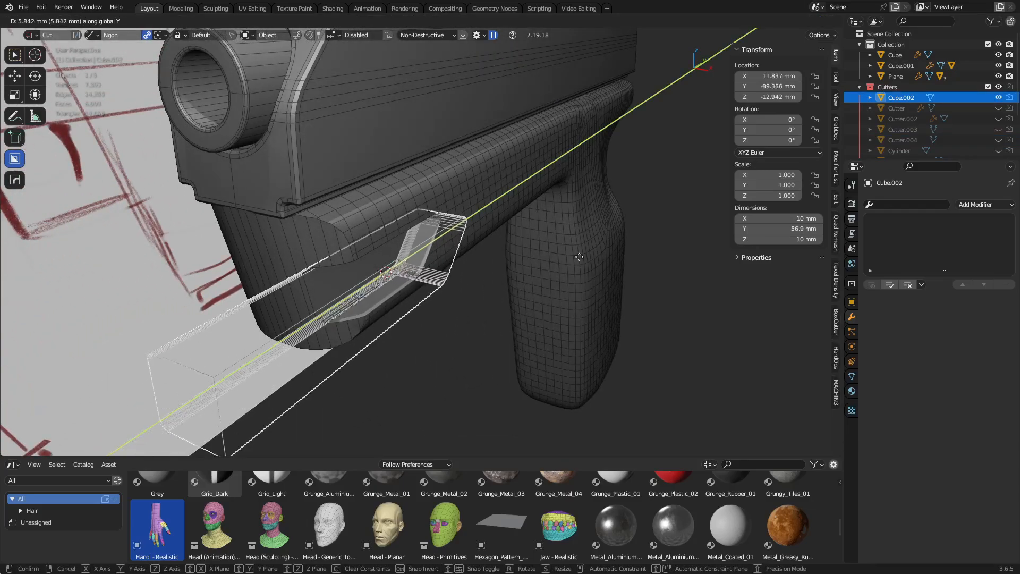
{"action": "key", "text": "Return"}
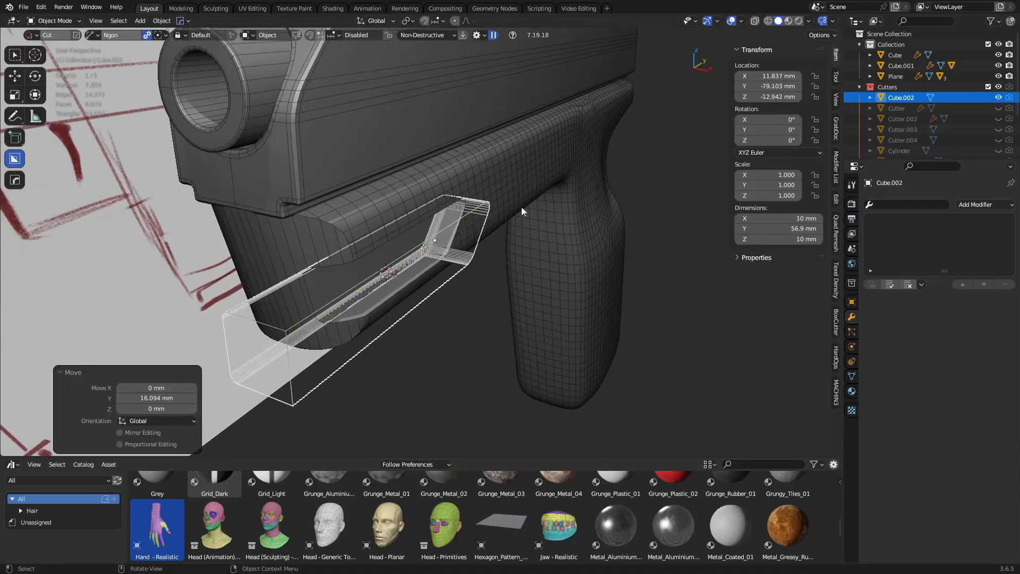
- Reposition the block cutter slightly downward and outward in the front view in Object Mode
{"action": "key", "text": "ctrl+Tab"}
{"action": "left_click", "coordinate": [504, 271]}
{"action": "middle_click_drag", "start_coordinate": [506, 269], "coordinate": [580, 215]}
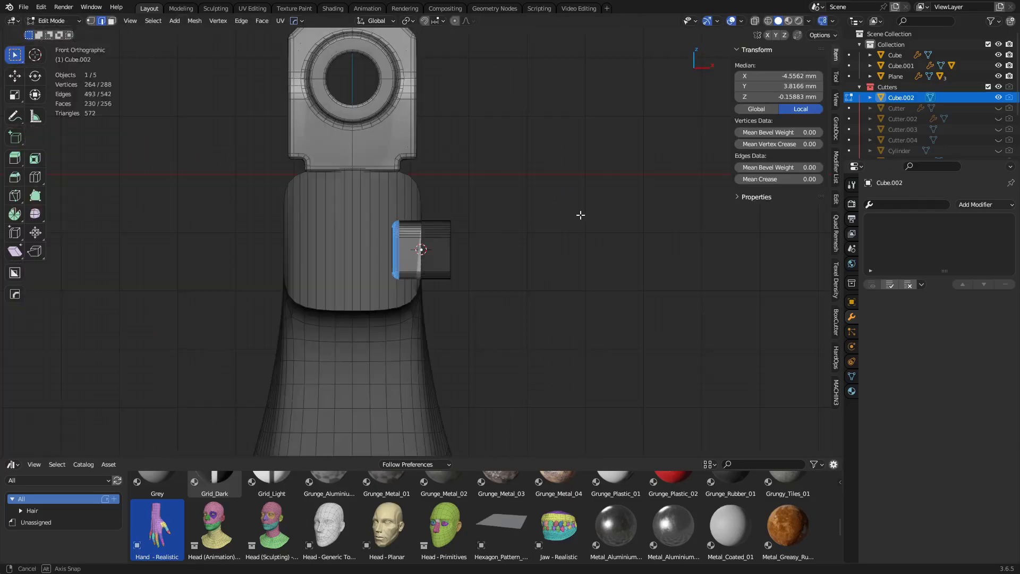
{"action": "left_click", "coordinate": [506, 242]}
{"action": "key", "text": "g"}
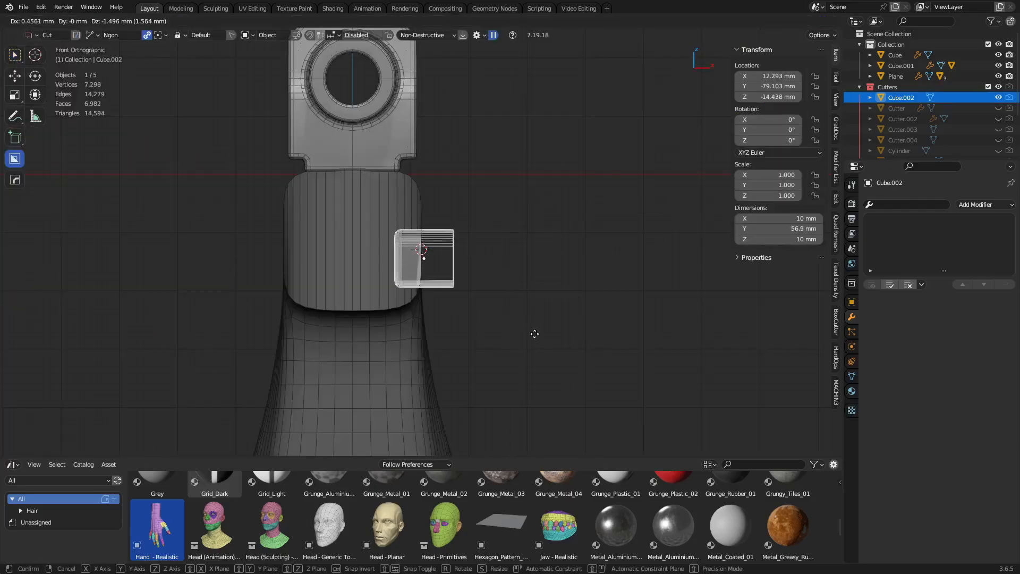
{"action": "left_click", "coordinate": [558, 344]}
- Mirror the block cutter across the frame's X axis to cut the same recess on the opposite side
{"action": "middle_click_drag", "start_coordinate": [575, 287], "coordinate": [458, 316]}
{"action": "left_click", "coordinate": [371, 272], "text": "shift"}
{"action": "key", "text": "alt+shift+x"}
{"action": "left_click", "coordinate": [576, 288]}
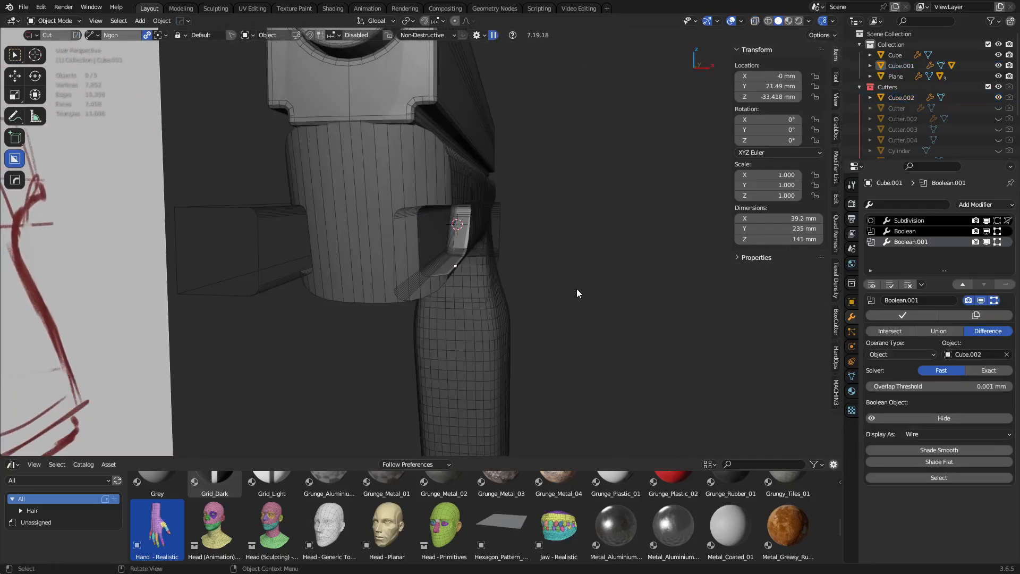
- Add a 10 mm cube and move it in the side view to the frame's underside above the sketched trigger guard's front
{"action": "middle_click_drag", "start_coordinate": [576, 289], "coordinate": [513, 244]}
{"action": "scroll", "coordinate": [404, 283], "scroll_direction": "down", "scroll_amount": 2}
{"action": "key", "text": "shift+a"}
{"action": "mouse_move", "coordinate": [341, 268]}
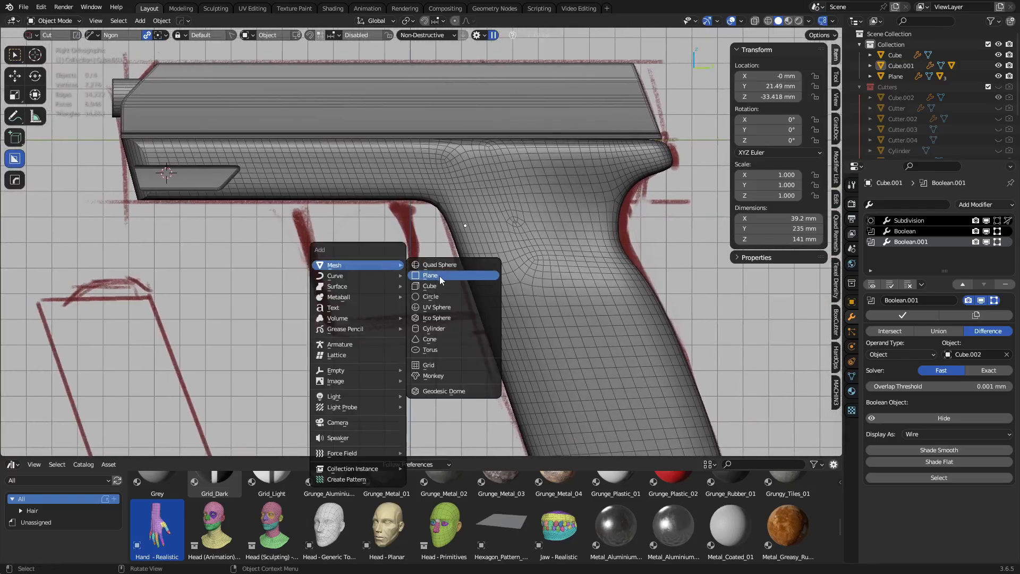
{"action": "left_click", "coordinate": [439, 276]}
{"action": "middle_click_drag", "start_coordinate": [110, 178], "coordinate": [195, 194], "text": "shift"}
{"action": "key", "text": "g"}
{"action": "left_click", "coordinate": [314, 223]}
- Enter Edit Mode on the new cube and lengthen it by moving its rear vertices along Y toward the grip
{"action": "key", "text": "ctrl+Tab"}
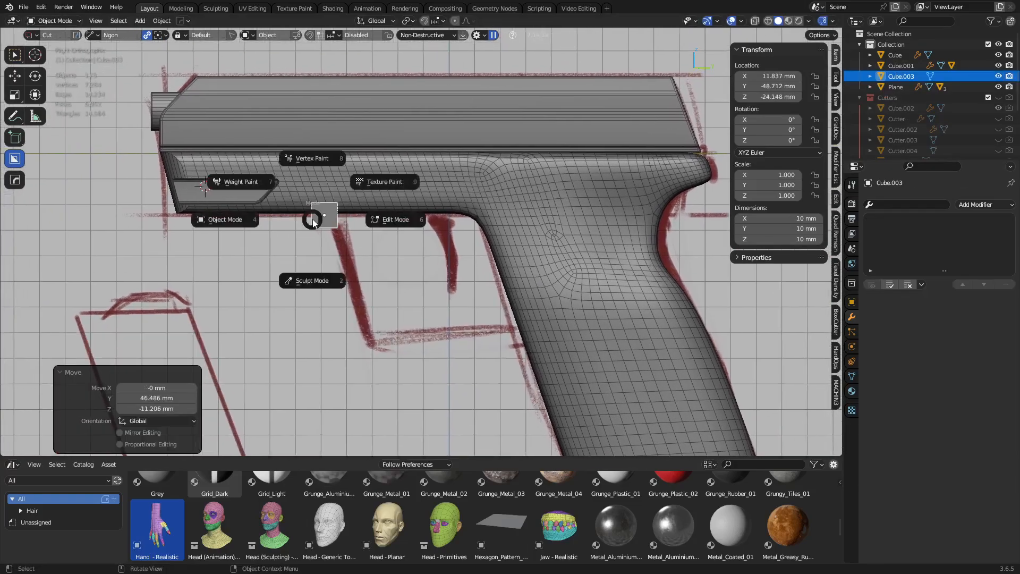
{"action": "left_click", "coordinate": [395, 221]}
{"action": "key", "text": "alt+z"}
{"action": "left_click_drag", "start_coordinate": [354, 229], "coordinate": [326, 187]}
{"action": "key", "text": "g"}
{"action": "key", "text": "y"}
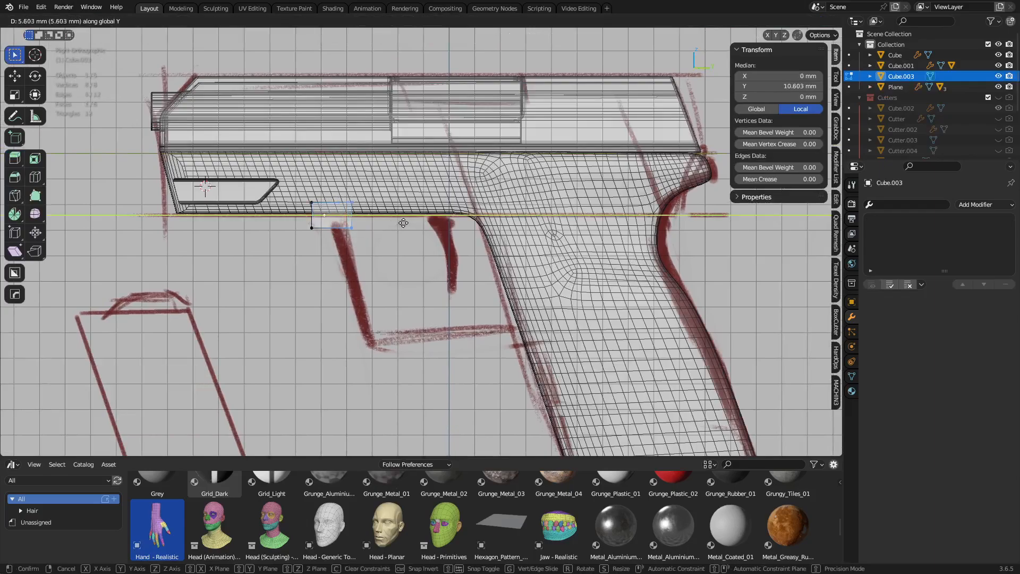
{"action": "left_click", "coordinate": [406, 223]}
- Scale down the cube's bottom face and move it about 2.8 mm along Y
{"action": "left_click_drag", "start_coordinate": [374, 223], "coordinate": [373, 224]}
{"action": "key", "text": "s"}
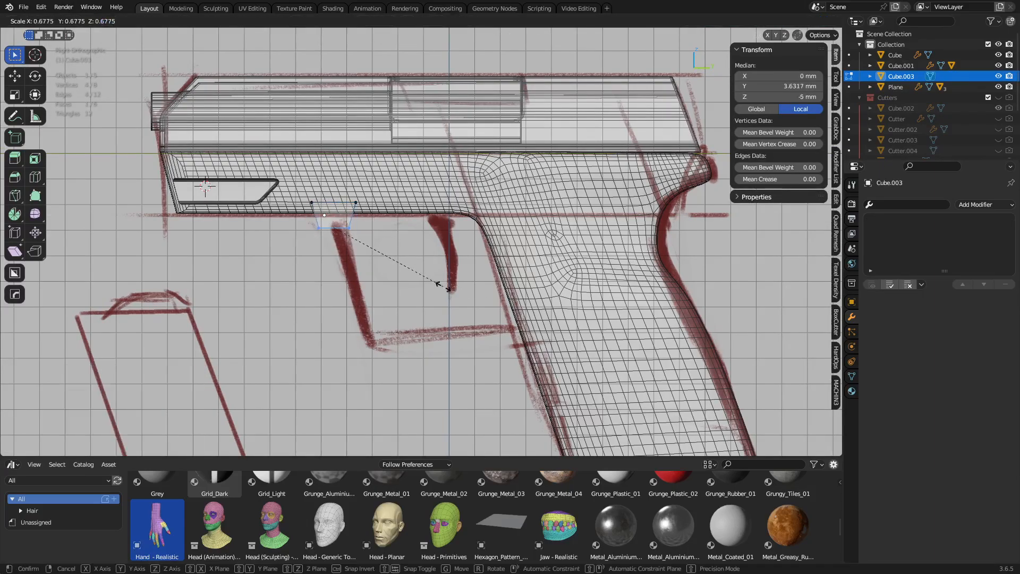
{"action": "left_click", "coordinate": [428, 281]}
{"action": "key", "text": "g"}
{"action": "key", "text": "y"}
{"action": "left_click", "coordinate": [499, 278]}
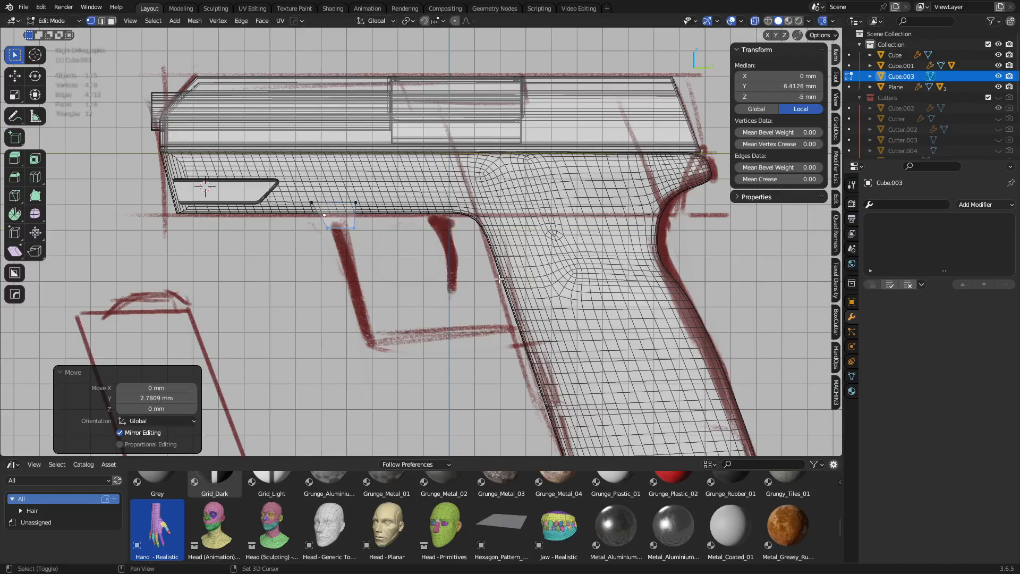
- Extrude the guard's bottom face downward and shift it about 11.6 mm along Y, following the sketched front leg
{"action": "left_click", "coordinate": [342, 228]}
{"action": "key", "text": "e"}
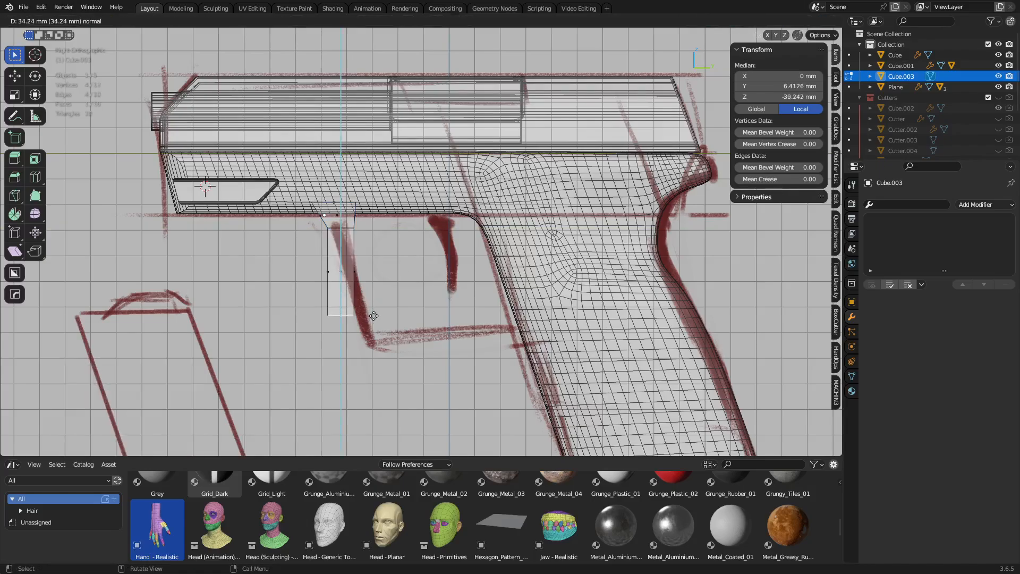
{"action": "left_click", "coordinate": [366, 326]}
{"action": "key", "text": "g"}
{"action": "left_click", "coordinate": [405, 353]}
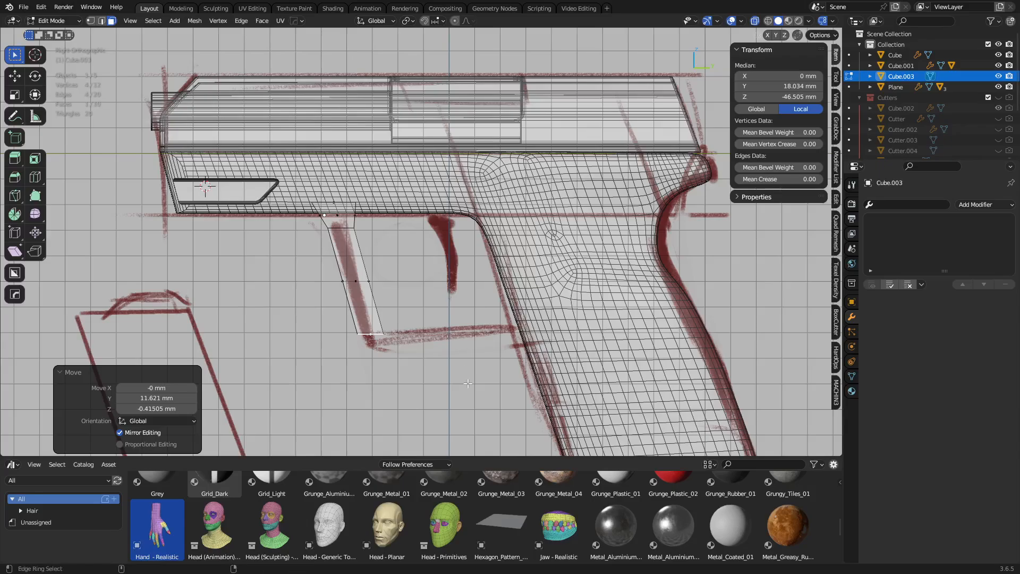
- Tilt the front leg's bottom face with an edge-constrained rotation to form a mitred corner
{"action": "key", "text": "ctrl+shift+alt+s"}
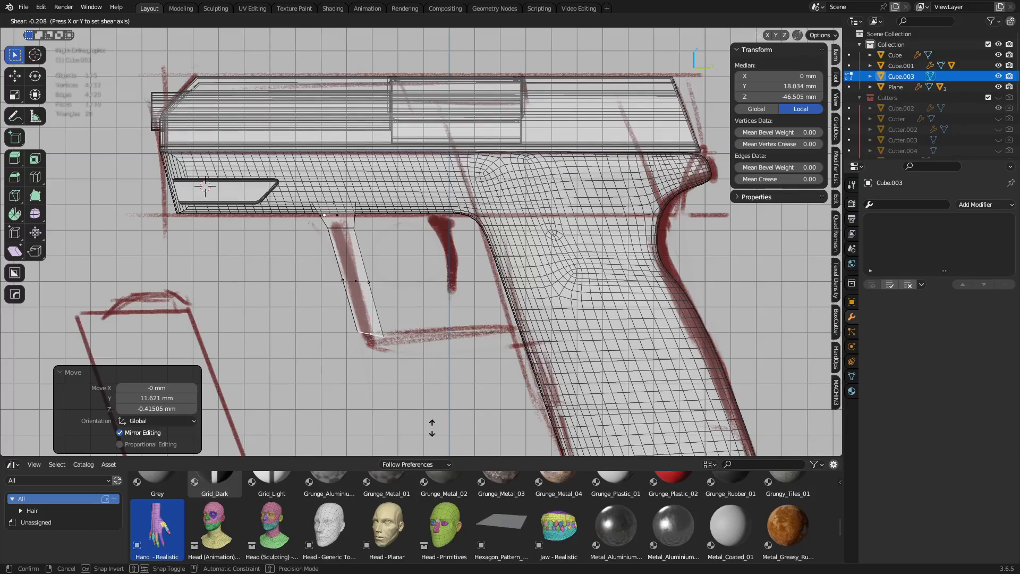
{"action": "key", "text": "Escape"}
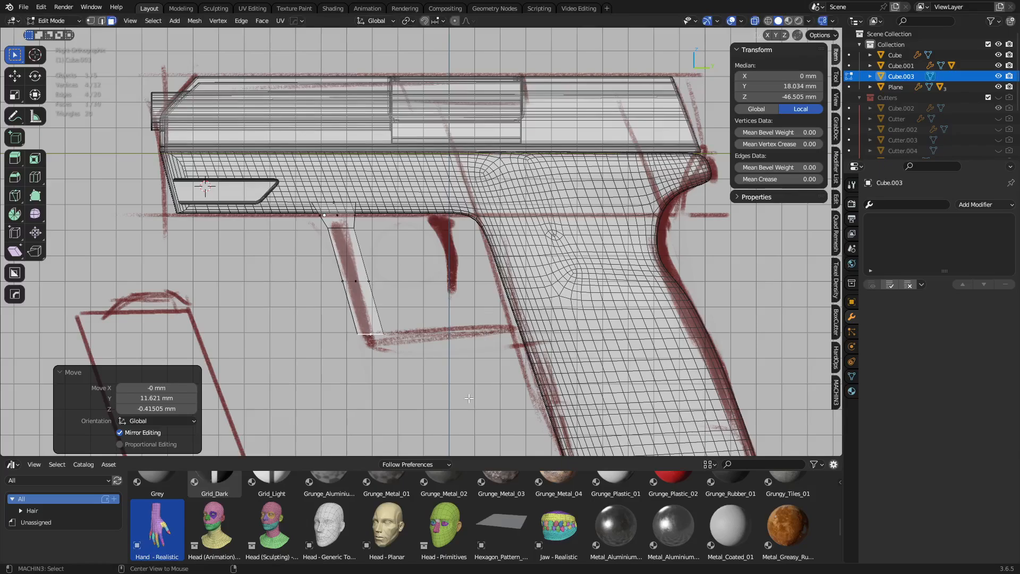
{"action": "key", "text": "ctrl+alt+r"}
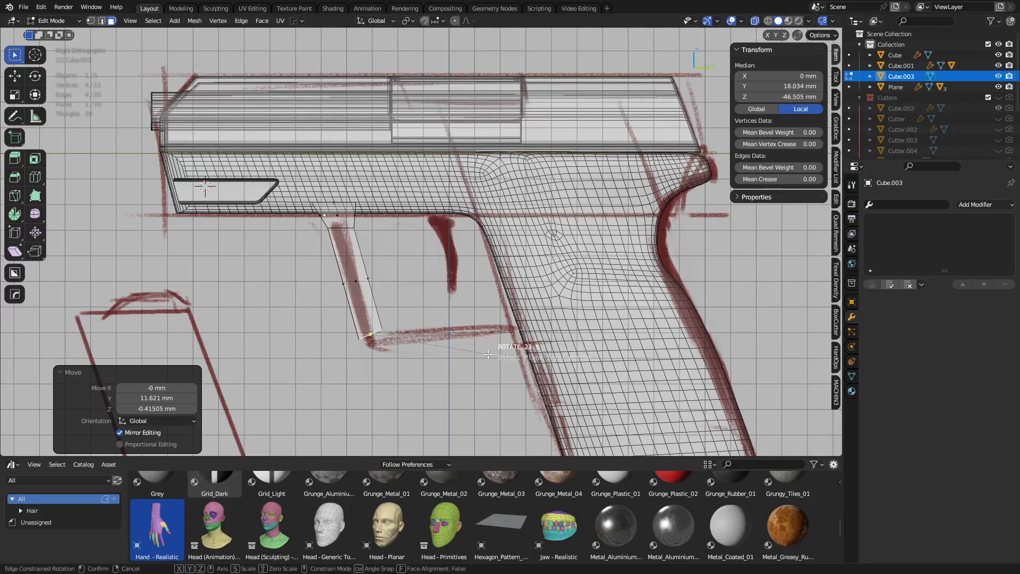
{"action": "left_click", "coordinate": [481, 324]}
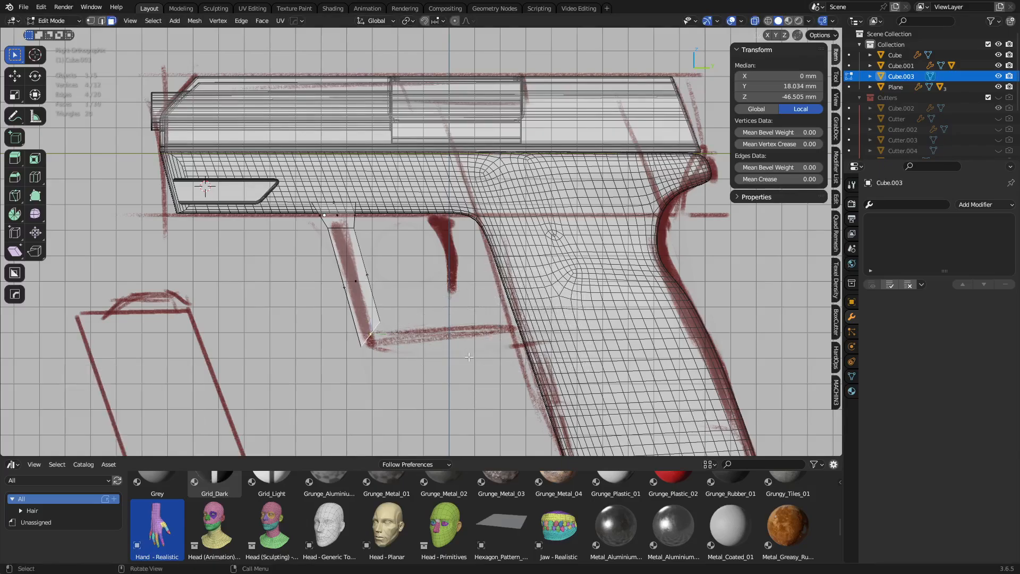
- Extrude the tilted face about 51.7 mm along Y toward the grip and align its end vertices vertically
{"action": "key", "text": "g"}
{"action": "key", "text": "y"}
{"action": "left_click", "coordinate": [602, 366]}
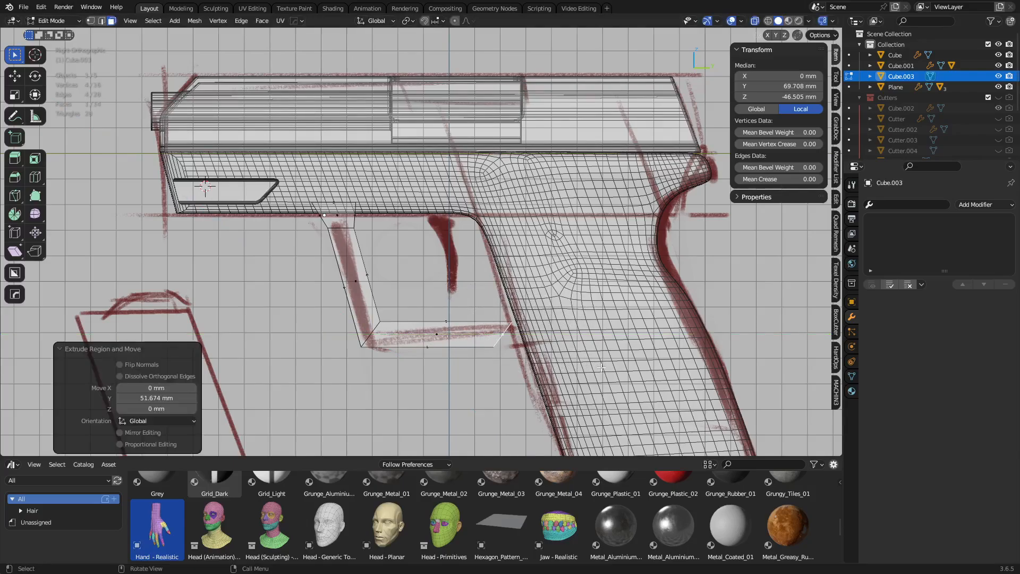
{"action": "key", "text": "alt+a"}
{"action": "left_click", "coordinate": [663, 372]}
- Select the lower bar's bottom vertices and raise them slightly along Z
{"action": "middle_click_drag", "start_coordinate": [579, 369], "coordinate": [552, 355], "text": "shift"}
{"action": "key", "text": "1"}
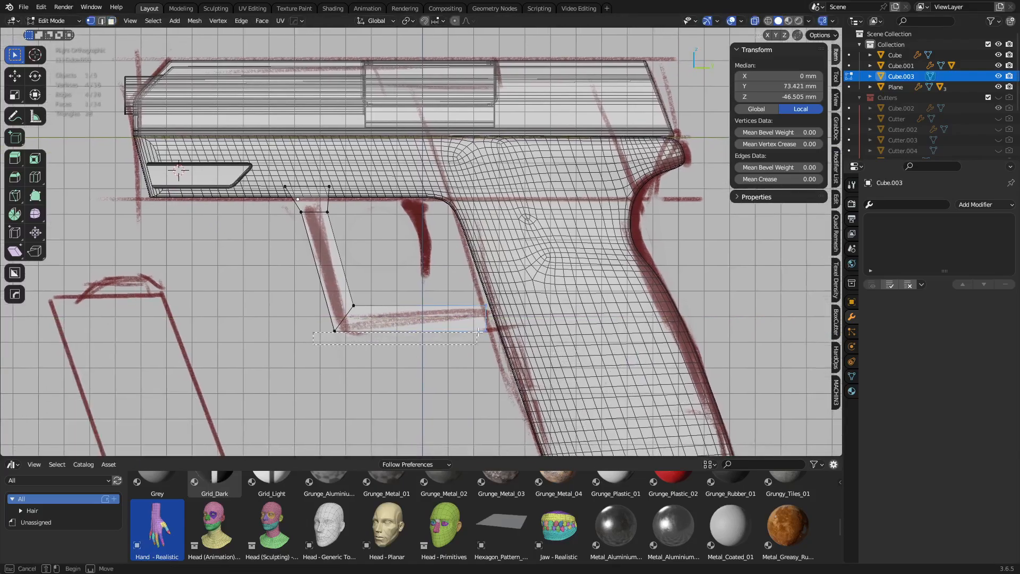
{"action": "left_click_drag", "start_coordinate": [478, 332], "coordinate": [501, 299]}
{"action": "key", "text": "g"}
{"action": "key", "text": "z"}
{"action": "left_click", "coordinate": [497, 313]}
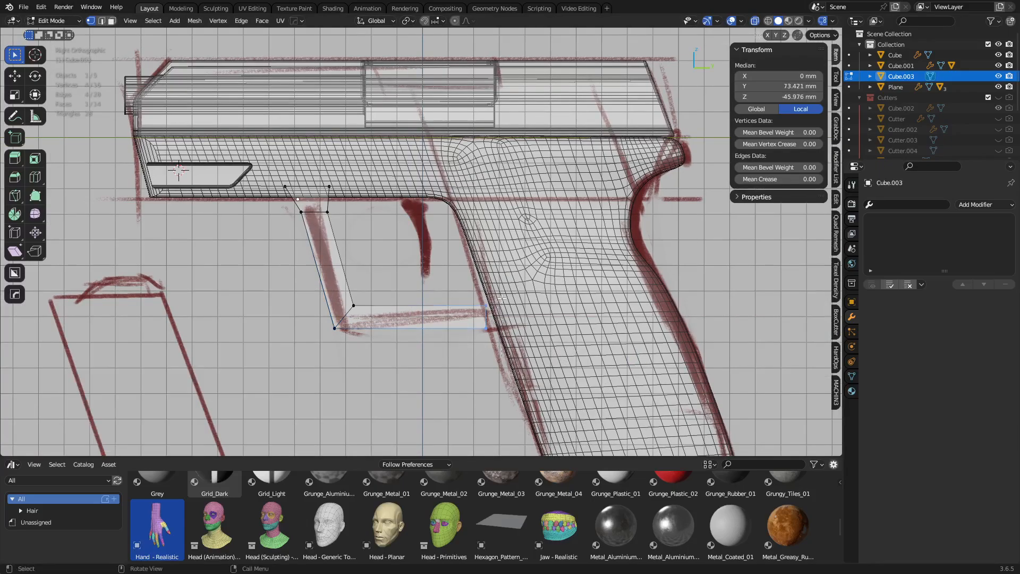
- Move the lower bar's end vertices along Y into the grip and return to Object Mode
{"action": "key", "text": "g"}
{"action": "key", "text": "y"}
{"action": "left_click", "coordinate": [513, 299]}
{"action": "key", "text": "alt+z"}
{"action": "key", "text": "ctrl+Tab"}
{"action": "left_click", "coordinate": [520, 304]}
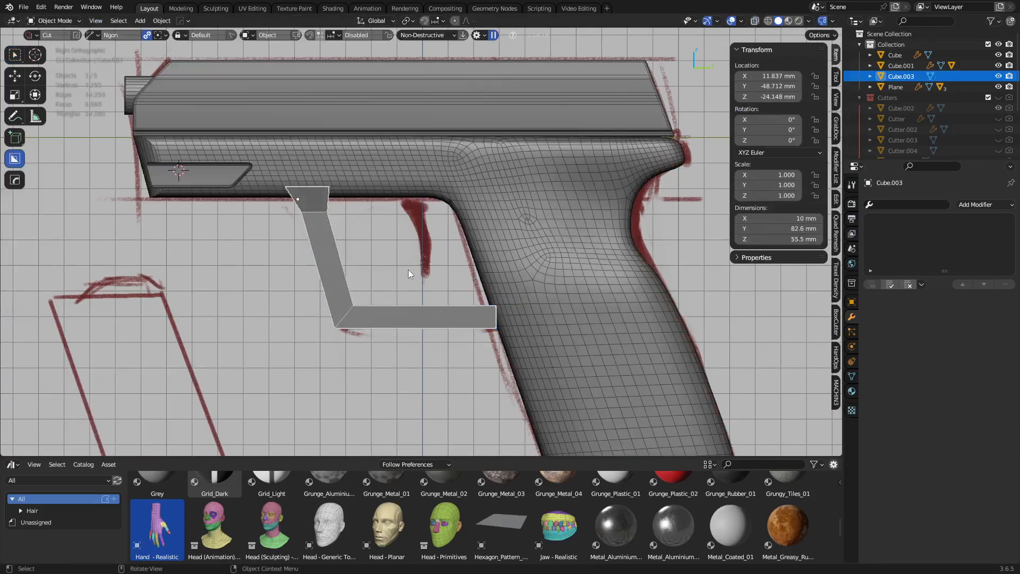
- Centre the trigger guard at 0 mm on X and snap the 3D cursor to it
{"action": "middle_click_drag", "start_coordinate": [408, 274], "coordinate": [459, 314]}
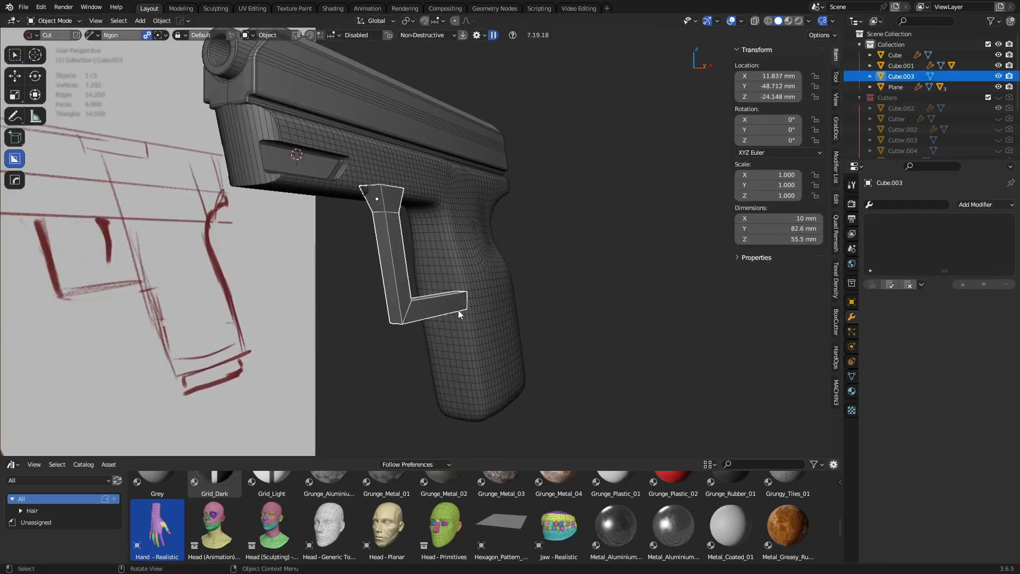
{"action": "left_click", "coordinate": [468, 342], "text": "shift"}
{"action": "key", "text": "alt+a"}
{"action": "left_click", "coordinate": [408, 316]}
{"action": "key", "text": "shift+s"}
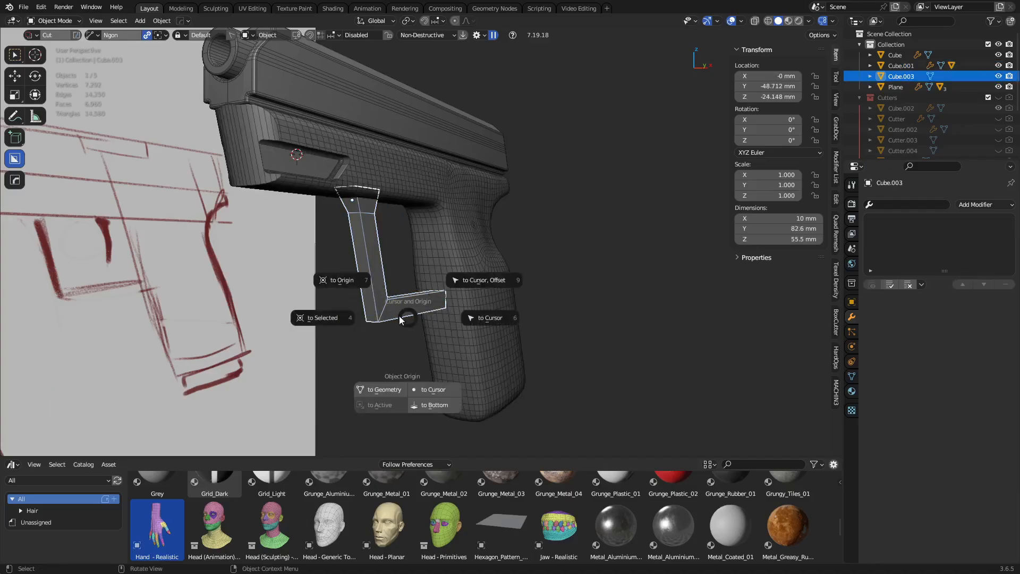
{"action": "left_click", "coordinate": [337, 317]}
- Widen the whole trigger guard mesh along X to about 14.4 mm and return to Object Mode
{"action": "middle_click_drag", "start_coordinate": [336, 318], "coordinate": [420, 322]}
{"action": "scroll", "coordinate": [467, 308], "scroll_direction": "up", "scroll_amount": 2}
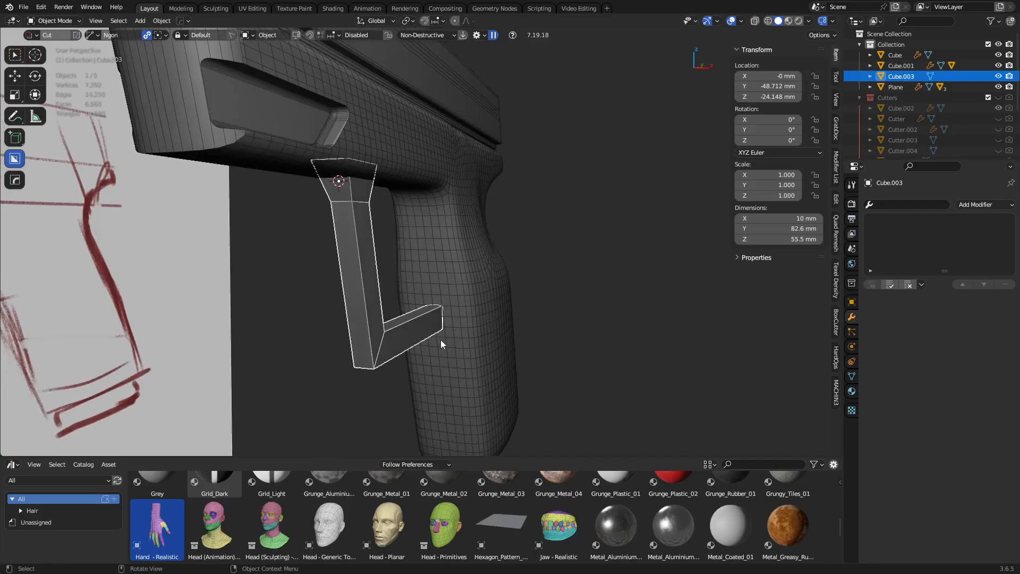
{"action": "key", "text": "Tab"}
{"action": "key", "text": "s"}
{"action": "key", "text": "x"}
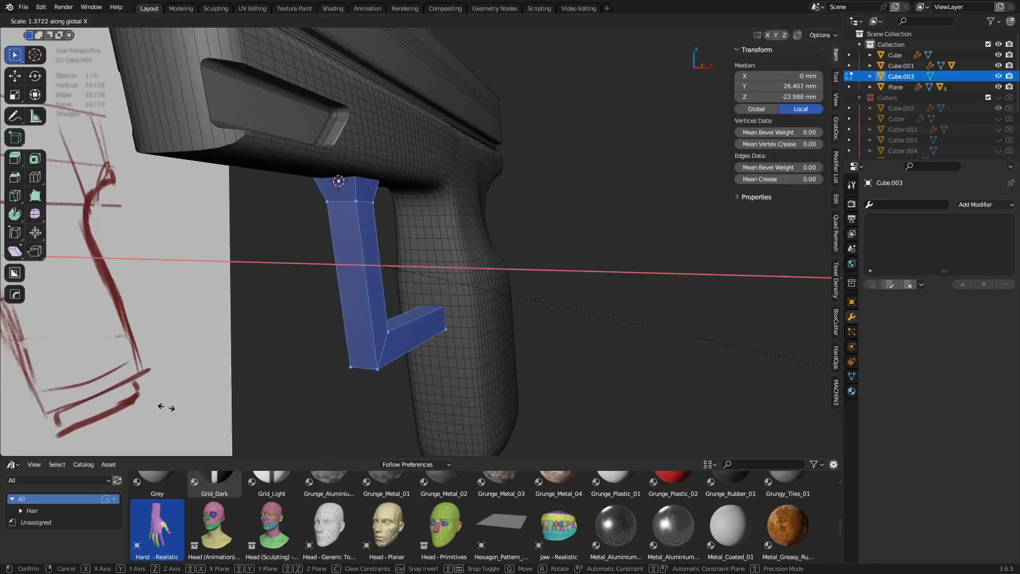
{"action": "left_click", "coordinate": [166, 408]}
{"action": "key", "text": "ctrl+Tab"}
{"action": "left_click", "coordinate": [521, 368]}
- Add a HardOps bevel with a 0.9 mm offset to the trigger guard and set its segments to 4
{"action": "middle_click_drag", "start_coordinate": [491, 350], "coordinate": [453, 337]}
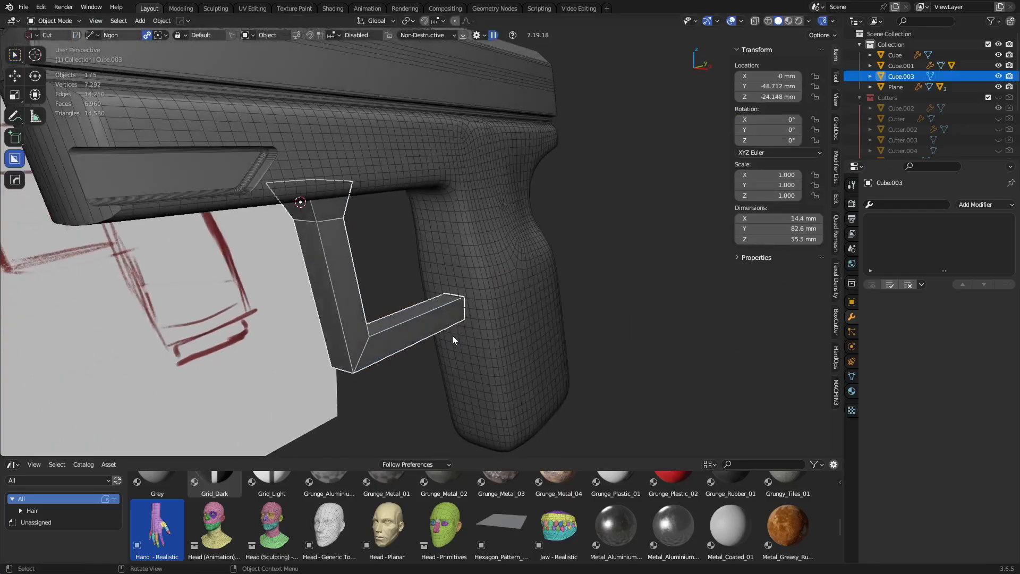
{"action": "right_click", "coordinate": [452, 339]}
{"action": "key", "text": "q"}
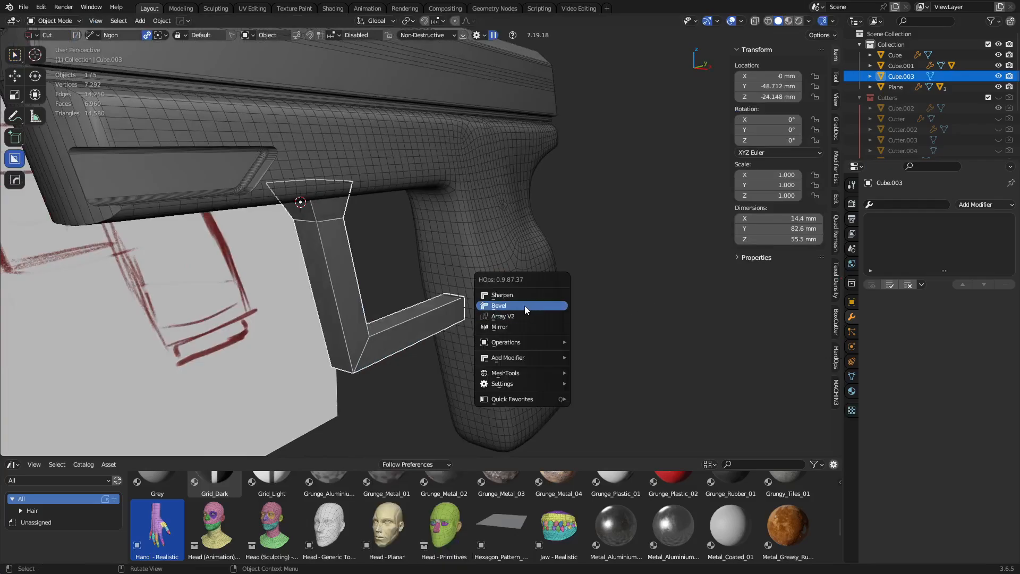
{"action": "left_click", "coordinate": [522, 308]}
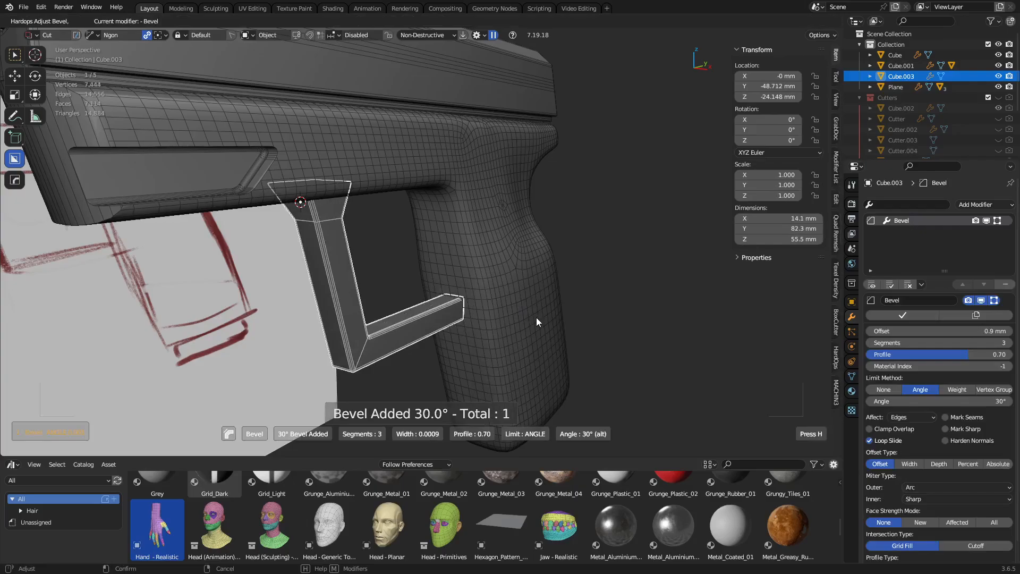
{"action": "left_click", "coordinate": [537, 317]}
{"action": "left_click", "coordinate": [938, 343]}
{"action": "type", "text": "4"}
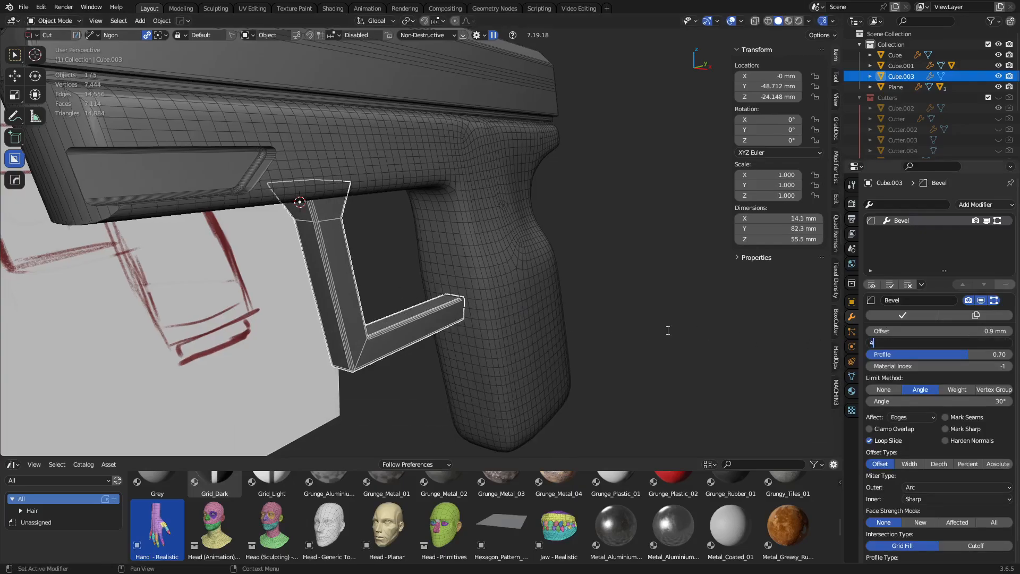
{"action": "key", "text": "Return"}
- Enter Edit Mode on the guard and add a centred loop cut across its lower bar
{"action": "key", "text": "Tab"}
{"action": "left_click", "coordinate": [543, 331]}
{"action": "key", "text": "ctrl+r"}
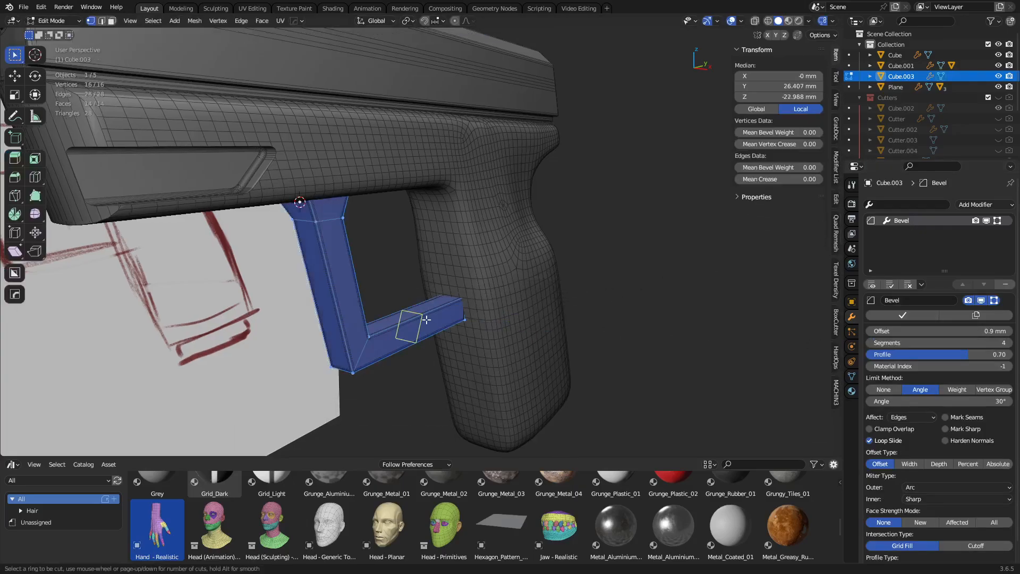
{"action": "left_click", "coordinate": [427, 320]}
{"action": "right_click", "coordinate": [432, 321]}
- Select the lower bar's end vertices at the grip and scale them about 2.4 times along X
{"action": "key", "text": "alt+z"}
{"action": "middle_click_drag", "start_coordinate": [533, 322], "coordinate": [464, 340]}
{"action": "left_click_drag", "start_coordinate": [463, 356], "coordinate": [544, 254]}
{"action": "key", "text": "alt+z"}
{"action": "middle_click_drag", "start_coordinate": [508, 335], "coordinate": [567, 350]}
{"action": "key", "text": "s"}
{"action": "key", "text": "x"}
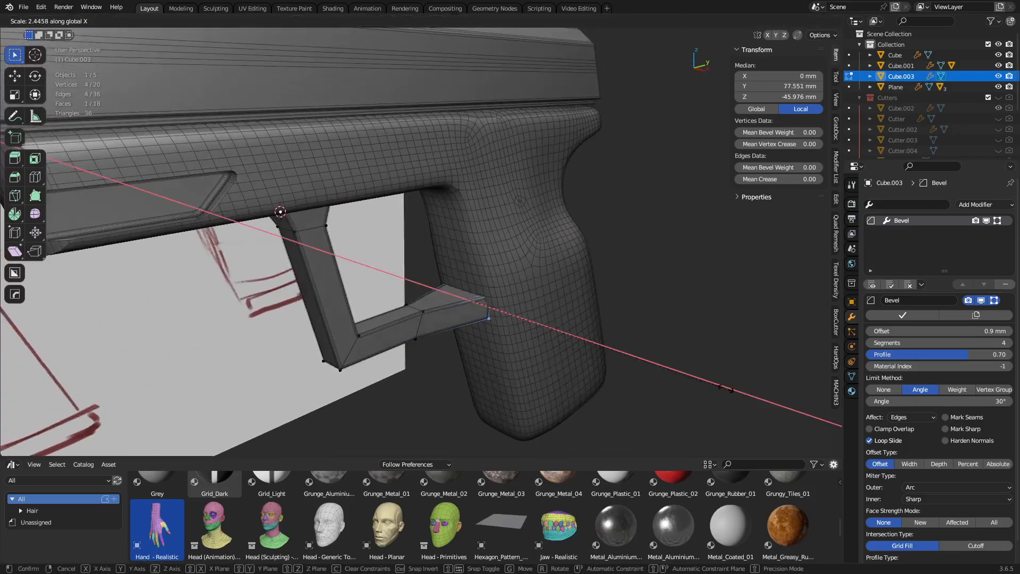
{"action": "left_click", "coordinate": [726, 389]}
- Try to bevel the guard's lower front corner loop about 10.4 mm wide with 10 segments
{"action": "left_click", "coordinate": [354, 347]}
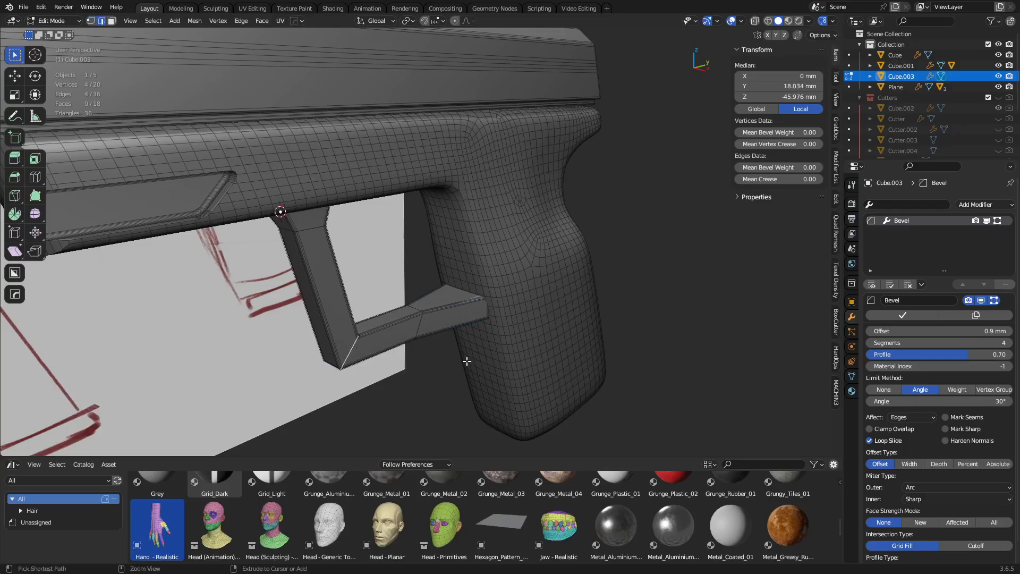
{"action": "key", "text": "ctrl+b"}
{"action": "scroll", "coordinate": [470, 371], "scroll_direction": "down", "scroll_amount": 9}
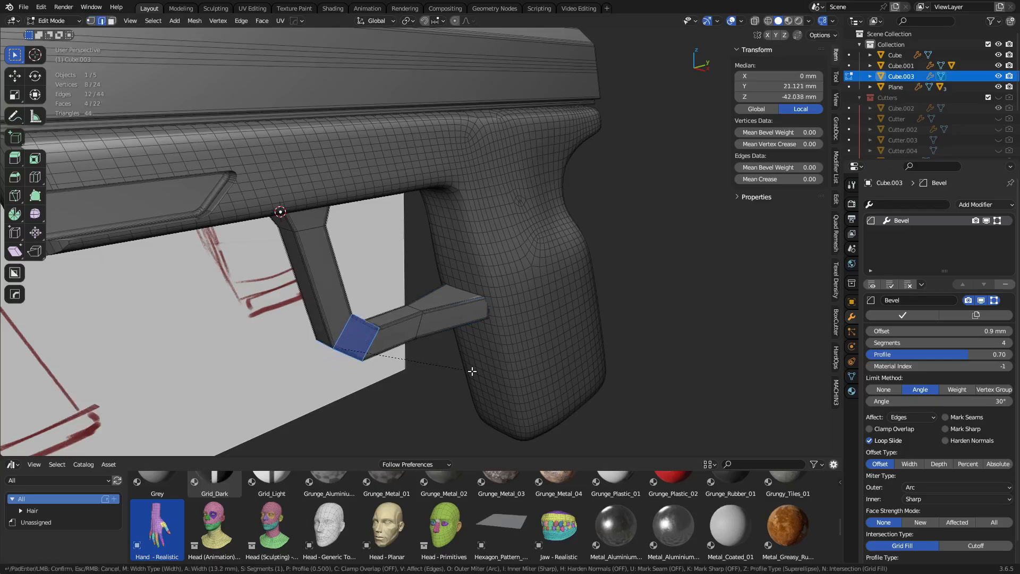
{"action": "right_click", "coordinate": [472, 371]}
{"action": "middle_click_drag", "start_coordinate": [562, 354], "coordinate": [433, 313]}
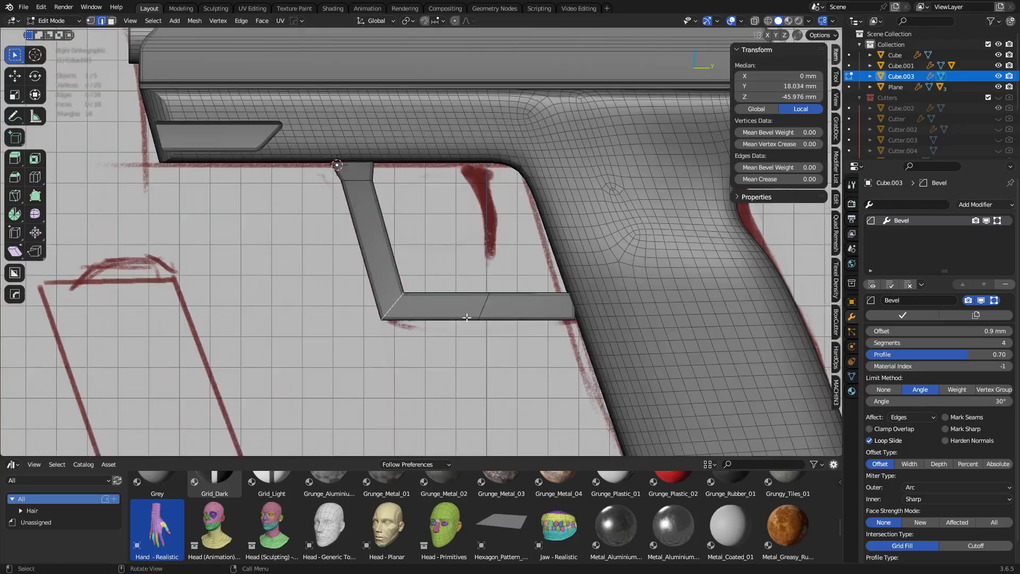
{"action": "scroll", "coordinate": [467, 315], "scroll_direction": "up", "scroll_amount": 4}
{"action": "key", "text": "ctrl+b"}
{"action": "left_click", "coordinate": [548, 345]}
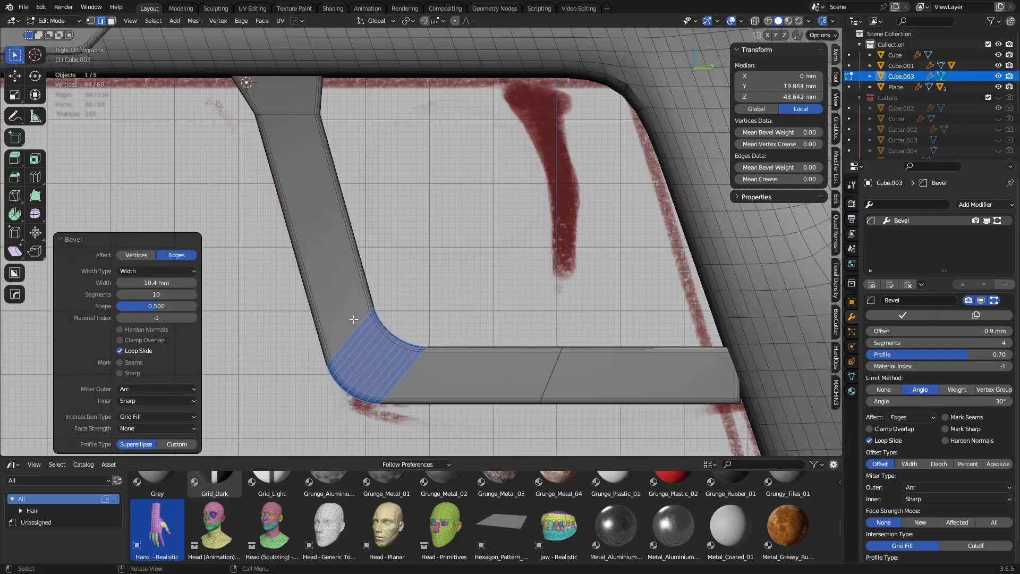
{"action": "key", "text": "ctrl+z"}
- Knife-cut straight through the lower bar vertically and the front leg horizontally, on either side of the guard's corner
{"action": "middle_click_drag", "start_coordinate": [427, 357], "coordinate": [486, 308], "text": "shift"}
{"action": "key", "text": "alt+z"}
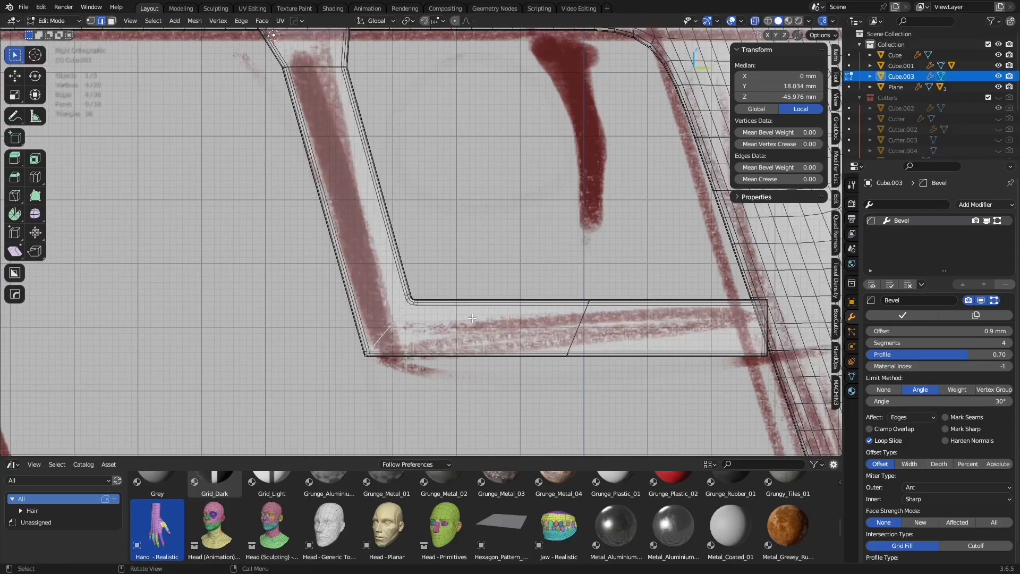
{"action": "key", "text": "alt+a"}
{"action": "key", "text": "k"}
{"action": "key", "text": "c"}
{"action": "key", "text": "a"}
{"action": "left_click", "coordinate": [452, 283]}
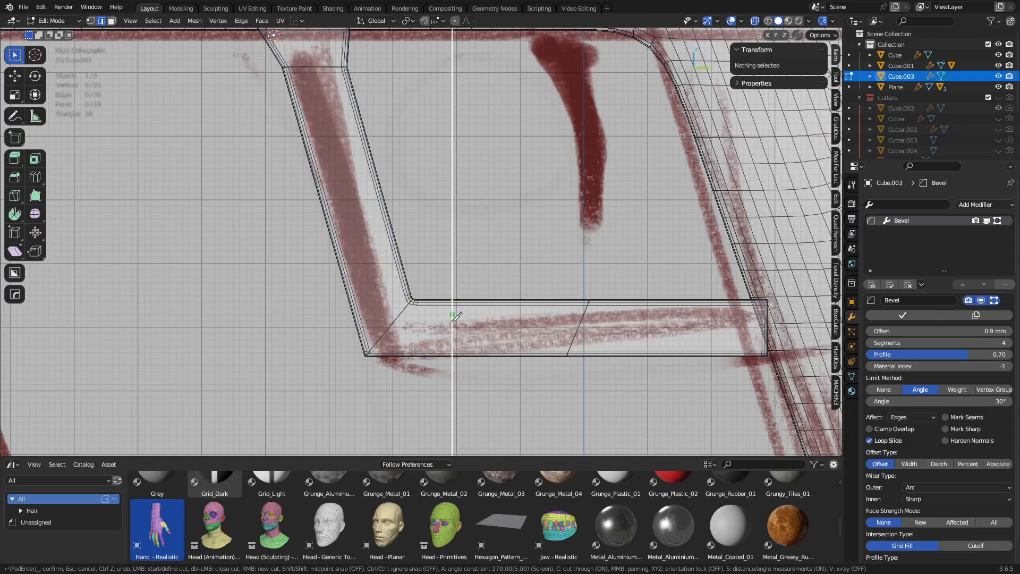
{"action": "left_click", "coordinate": [454, 317]}
{"action": "left_click", "coordinate": [440, 265]}
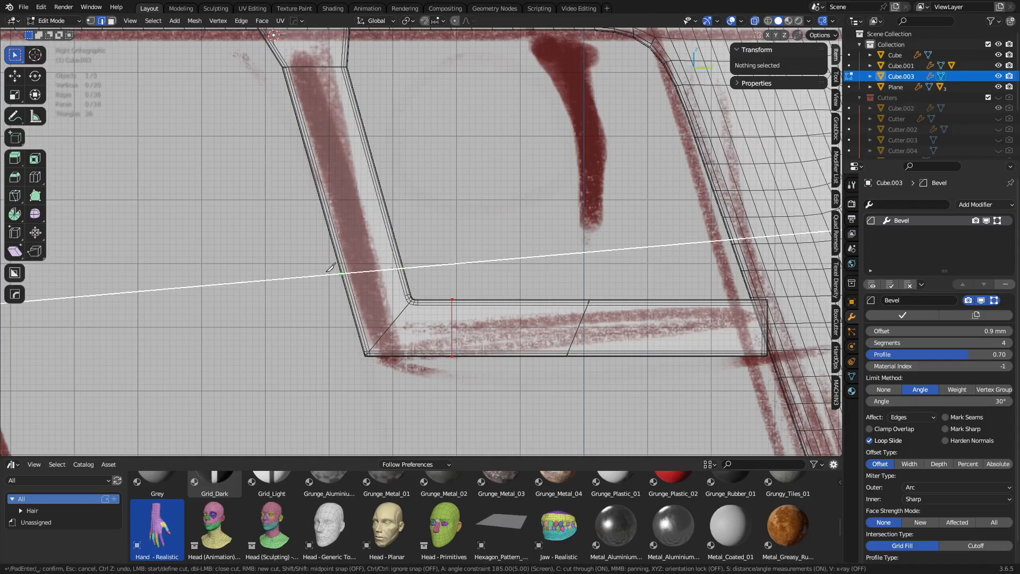
{"action": "left_click", "coordinate": [291, 262]}
{"action": "right_click", "coordinate": [291, 262]}
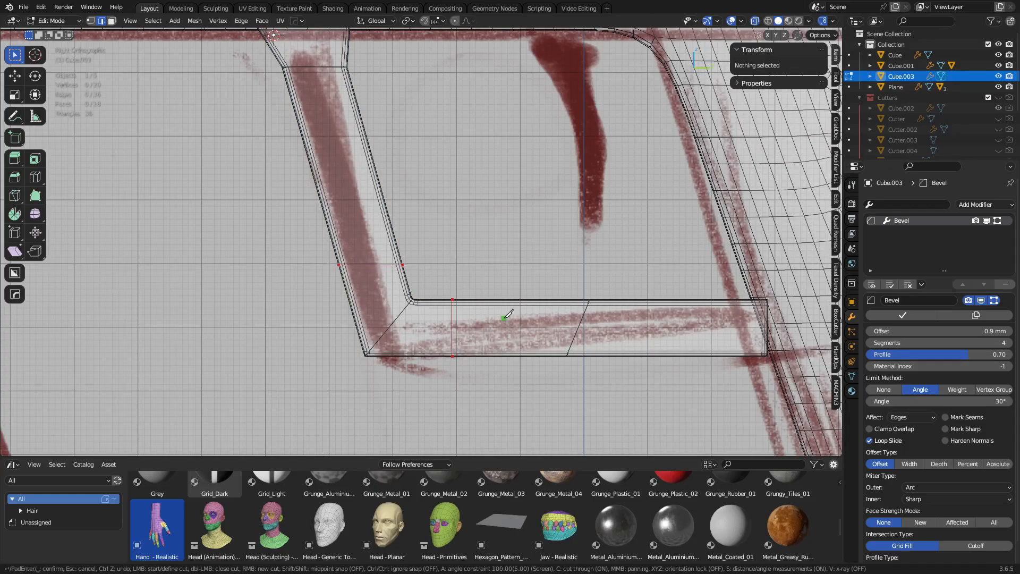
{"action": "key", "text": "Return"}
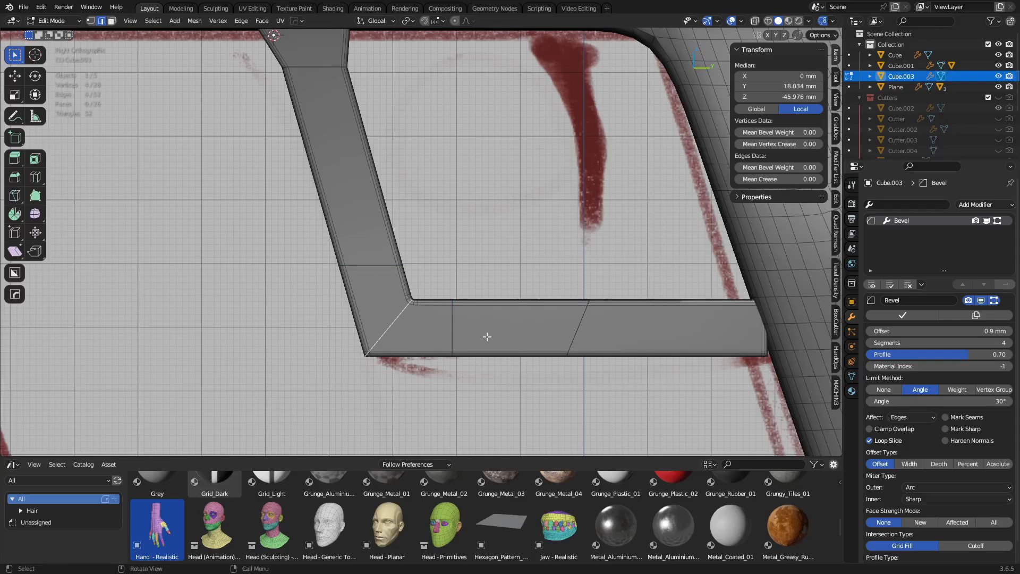
- Bevel the guard's corner loop with 10 segments, using the Percent width type at 100%
{"action": "key", "text": "ctrl+b"}
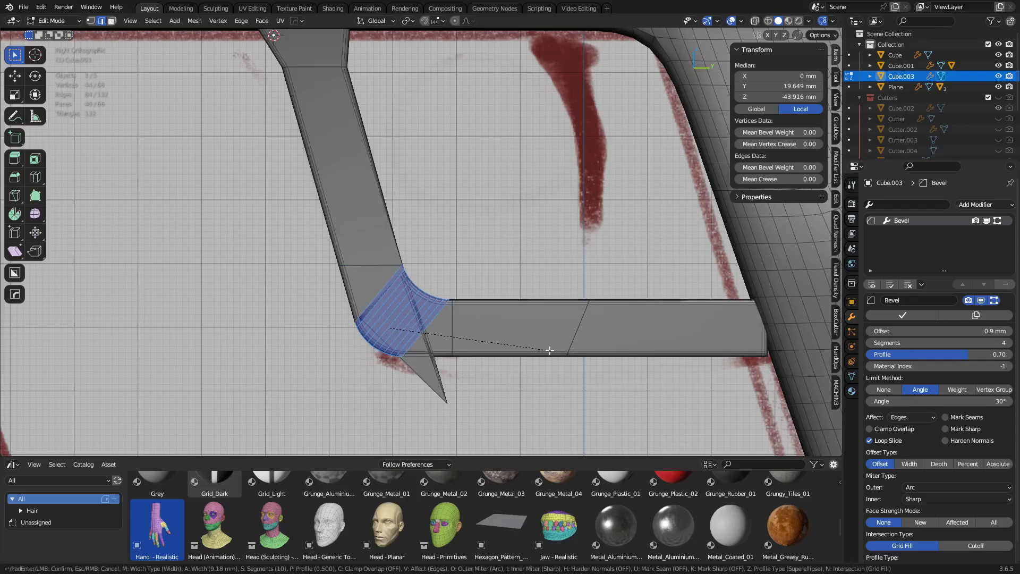
{"action": "key", "text": "Escape"}
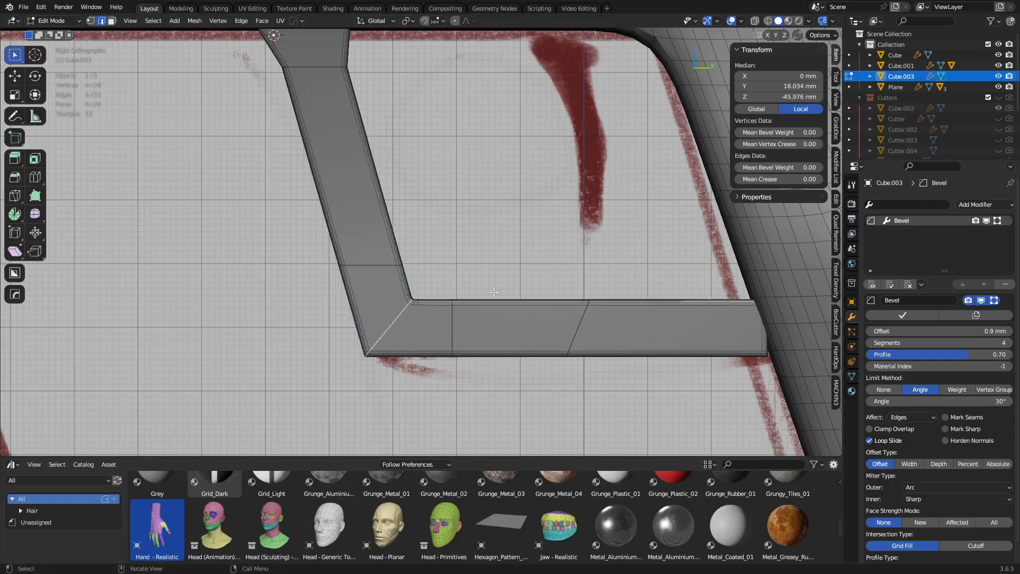
{"action": "key", "text": "ctrl+b"}
{"action": "left_click", "coordinate": [285, 308]}
{"action": "left_click", "coordinate": [148, 272]}
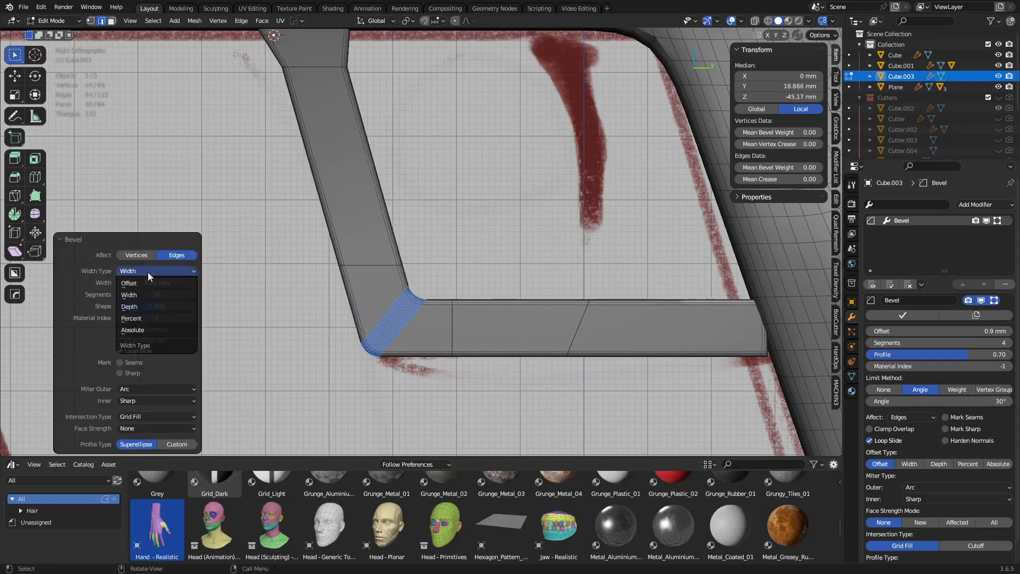
{"action": "left_click", "coordinate": [157, 319]}
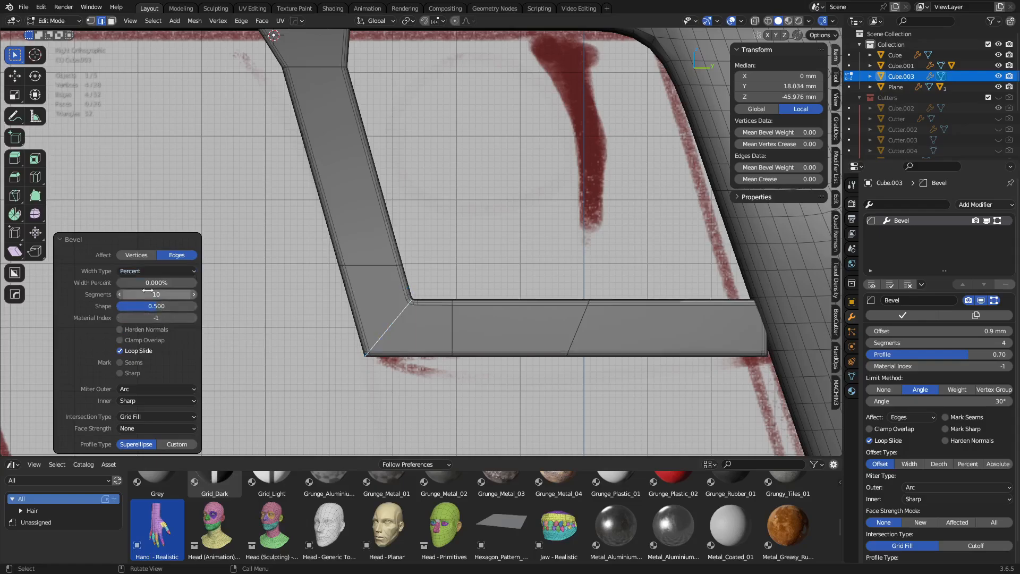
{"action": "left_click_drag", "start_coordinate": [154, 283], "coordinate": [197, 283]}
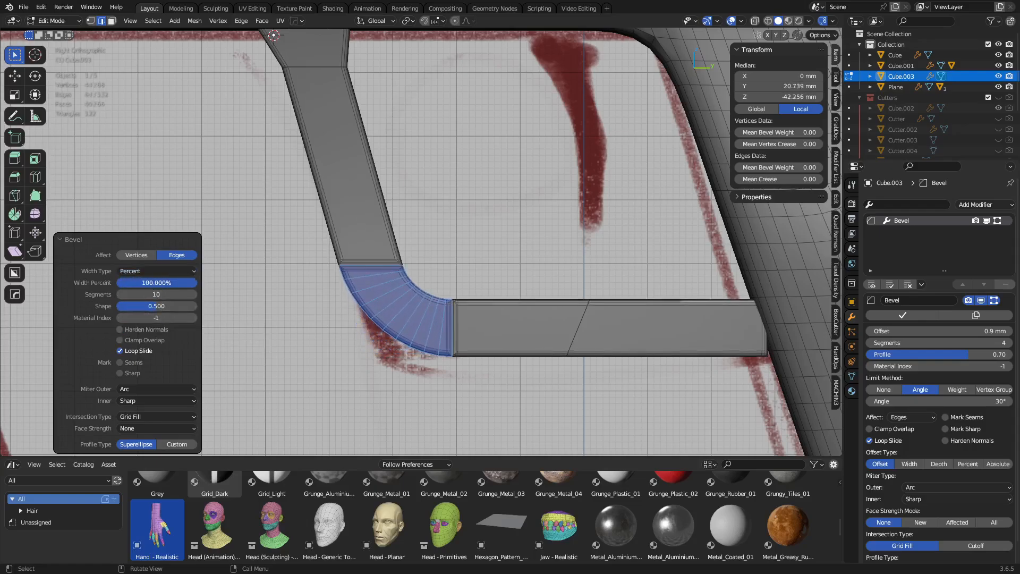
- Merge all of the trigger guard's vertices by distance and return to object mode
{"action": "key", "text": "a"}
{"action": "key", "text": "m"}
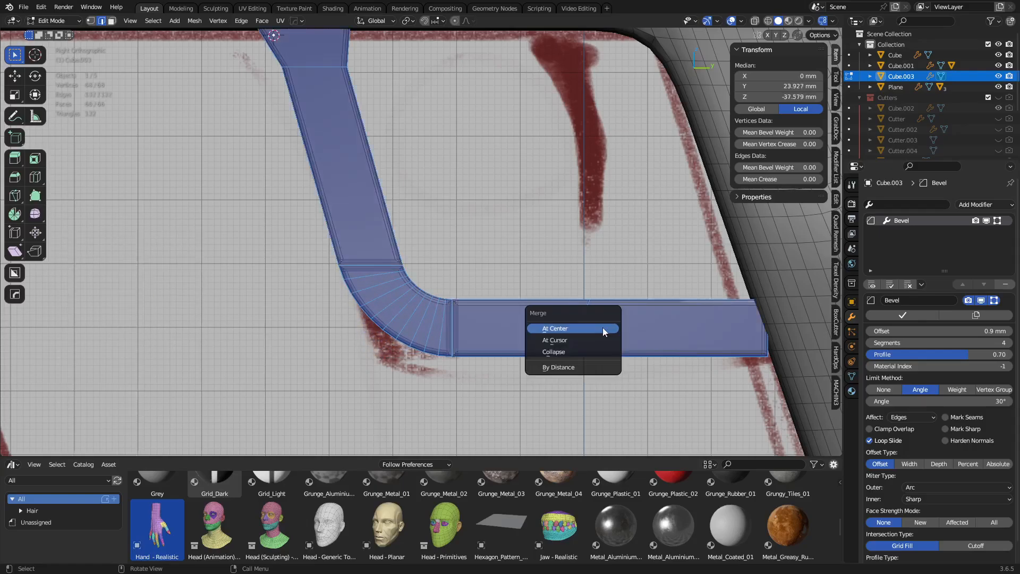
{"action": "left_click", "coordinate": [597, 366]}
{"action": "key", "text": "Tab"}
{"action": "left_click", "coordinate": [505, 365]}
{"action": "left_click", "coordinate": [430, 203]}
- Bevel the slanted edge loop in the guard's lower bar about 10.1 mm wide with 10 segments
{"action": "scroll", "coordinate": [438, 239], "scroll_direction": "down", "scroll_amount": 5}
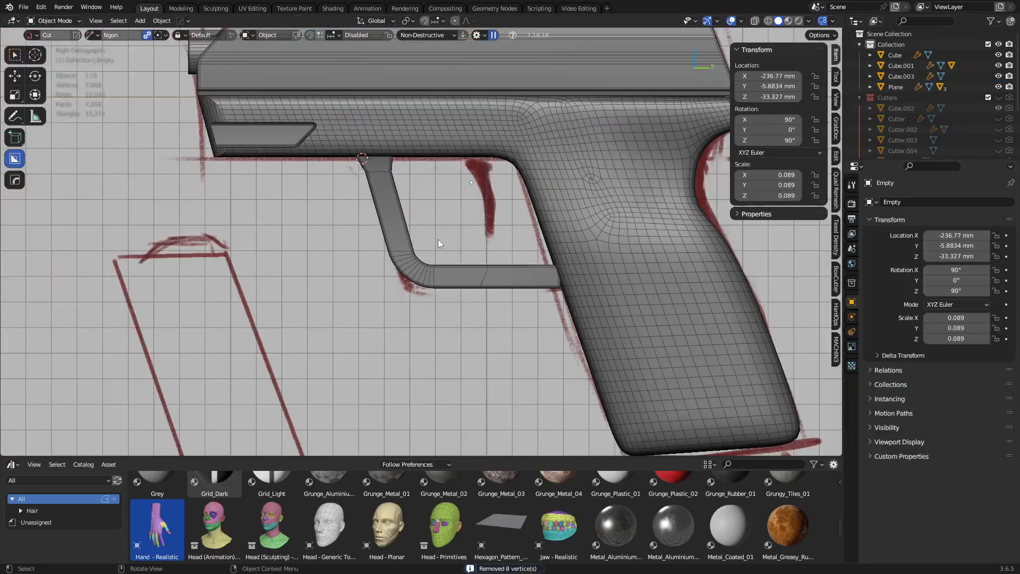
{"action": "middle_click_drag", "start_coordinate": [439, 242], "coordinate": [421, 288]}
{"action": "left_click", "coordinate": [420, 288]}
{"action": "scroll", "coordinate": [420, 288], "scroll_direction": "up", "scroll_amount": 4}
{"action": "key", "text": "Tab"}
{"action": "left_click", "coordinate": [479, 295]}
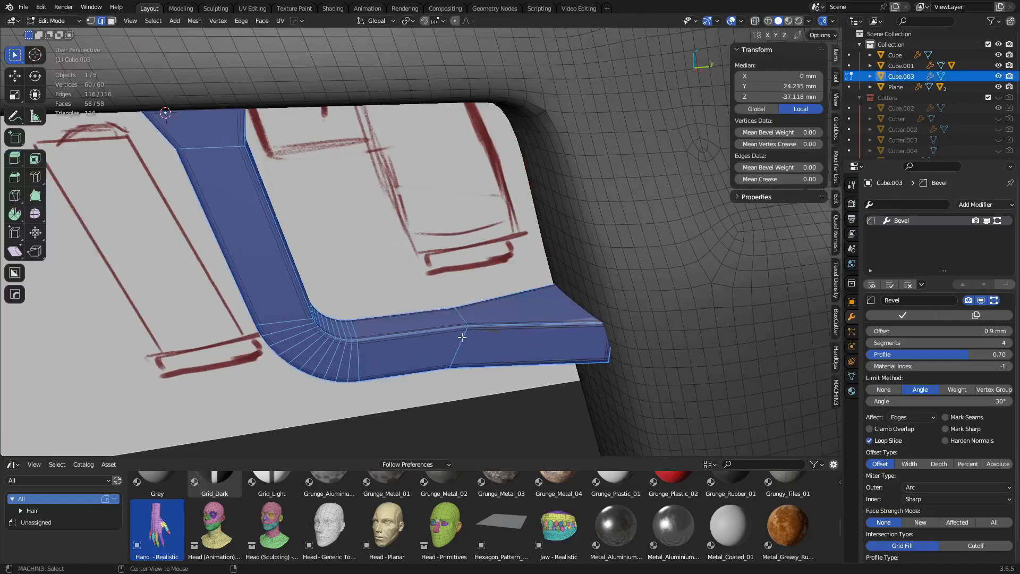
{"action": "left_click", "coordinate": [463, 337], "text": "alt"}
{"action": "key", "text": "ctrl+b"}
{"action": "left_click", "coordinate": [151, 330]}
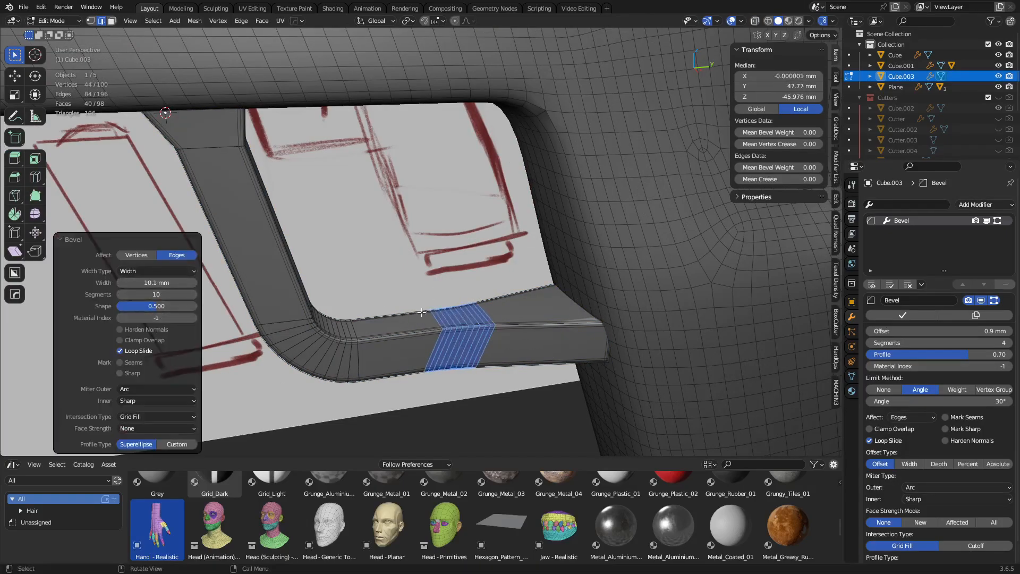
- Switch editing from the trigger guard to the frame and dissolve the surplus vertex around the upper grip
{"action": "scroll", "coordinate": [576, 303], "scroll_direction": "down", "scroll_amount": 8}
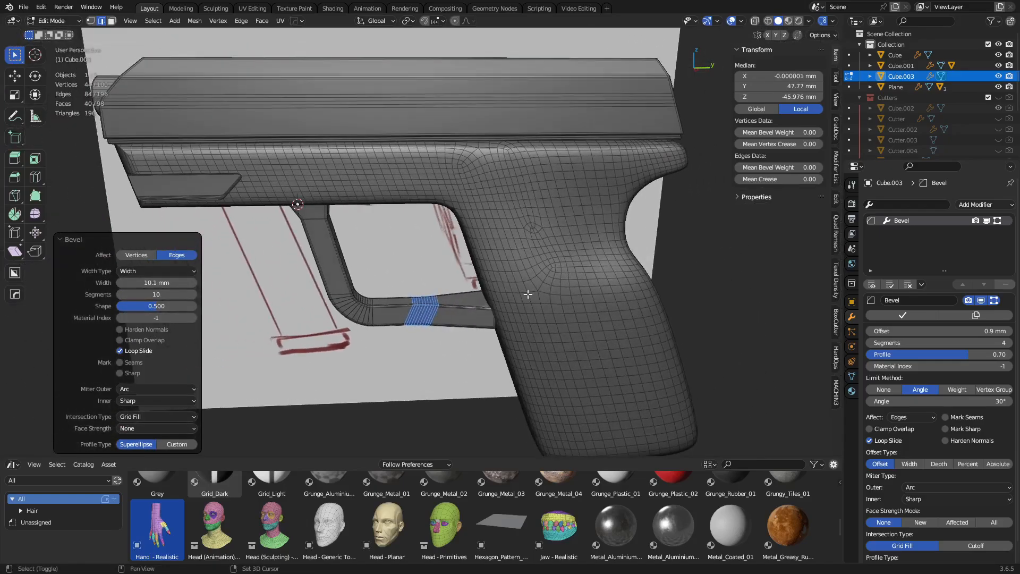
{"action": "middle_click_drag", "start_coordinate": [528, 294], "coordinate": [463, 297], "text": "shift"}
{"action": "key", "text": "Tab"}
{"action": "left_click", "coordinate": [415, 297]}
{"action": "left_click", "coordinate": [467, 269]}
{"action": "key", "text": "Tab"}
{"action": "left_click", "coordinate": [506, 271]}
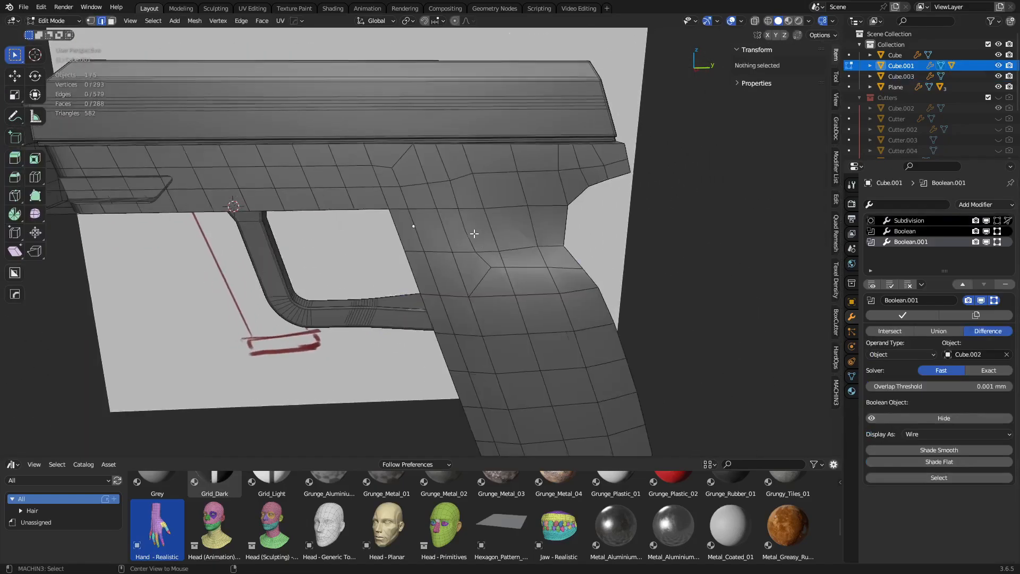
{"action": "middle_click", "coordinate": [474, 233], "text": "alt"}
{"action": "scroll", "coordinate": [444, 249], "scroll_direction": "up", "scroll_amount": 3}
{"action": "key", "text": "ctrl+x"}
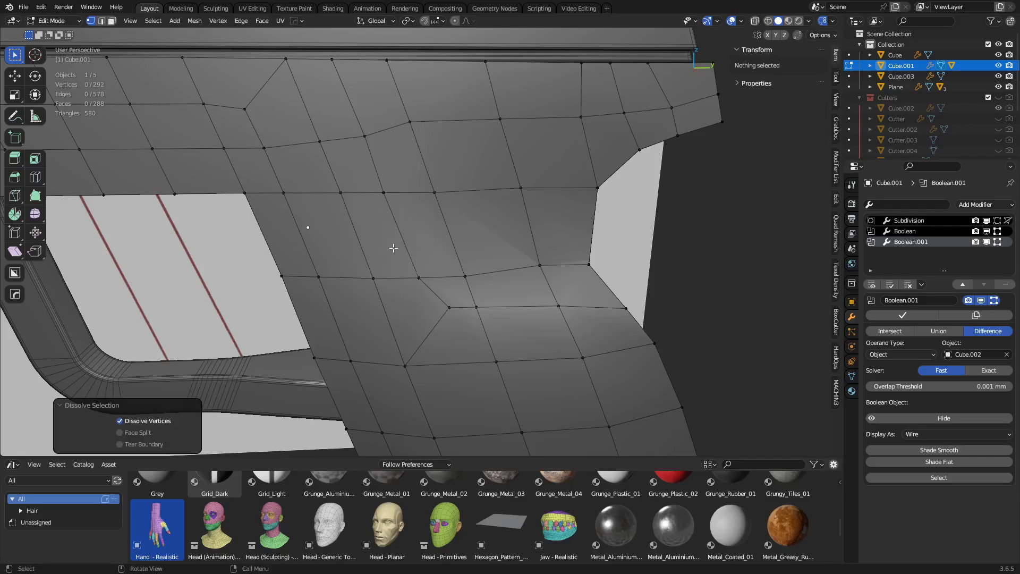
- Symmetrize the whole frame mesh and return to object mode
{"action": "key", "text": "a"}
{"action": "scroll", "coordinate": [394, 247], "scroll_direction": "down", "scroll_amount": 5}
{"action": "middle_click_drag", "start_coordinate": [404, 252], "coordinate": [558, 287]}
{"action": "key", "text": "alt+x"}
{"action": "key", "text": "Tab"}
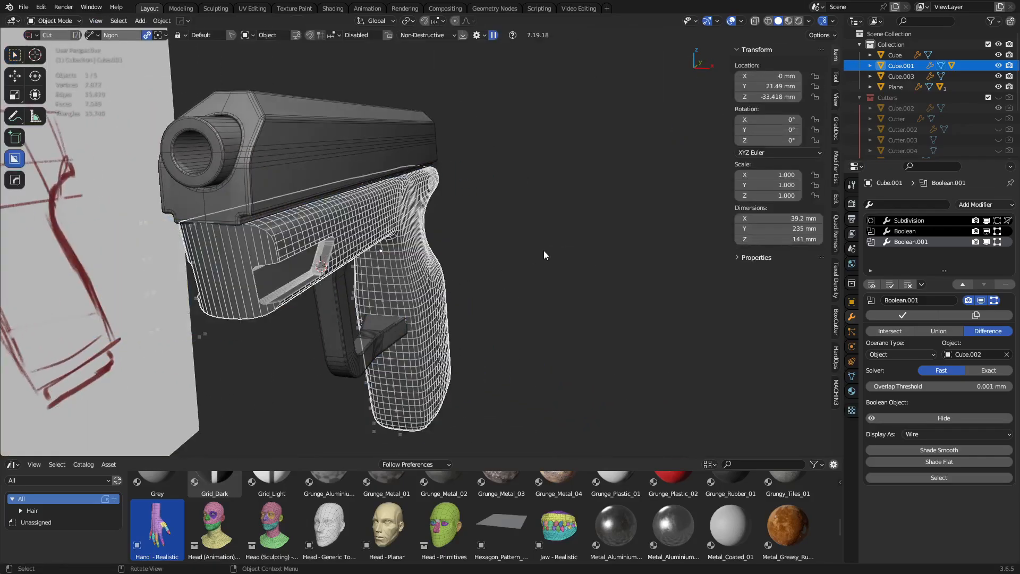
- Add a 10 mm cube and move it over the middle of the grip, at about Y 74.8 mm and Z -86.1 mm
{"action": "left_click", "coordinate": [544, 250]}
{"action": "middle_click_drag", "start_coordinate": [544, 250], "coordinate": [382, 311]}
{"action": "key", "text": "alt+z"}
{"action": "middle_click_drag", "start_coordinate": [531, 354], "coordinate": [450, 253], "text": "shift"}
{"action": "key", "text": "alt+z"}
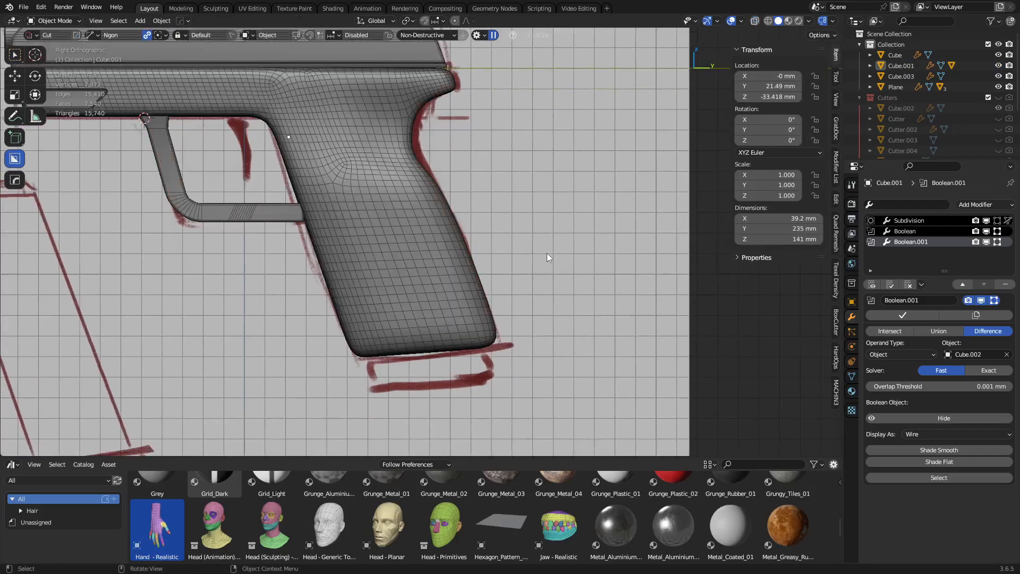
{"action": "middle_click_drag", "start_coordinate": [547, 255], "coordinate": [476, 298]}
{"action": "left_click", "coordinate": [435, 282]}
{"action": "middle_click_drag", "start_coordinate": [476, 299], "coordinate": [469, 290]}
{"action": "middle_click_drag", "start_coordinate": [493, 341], "coordinate": [423, 279]}
{"action": "key", "text": "shift+a"}
{"action": "mouse_move", "coordinate": [457, 284]}
{"action": "left_click", "coordinate": [542, 307]}
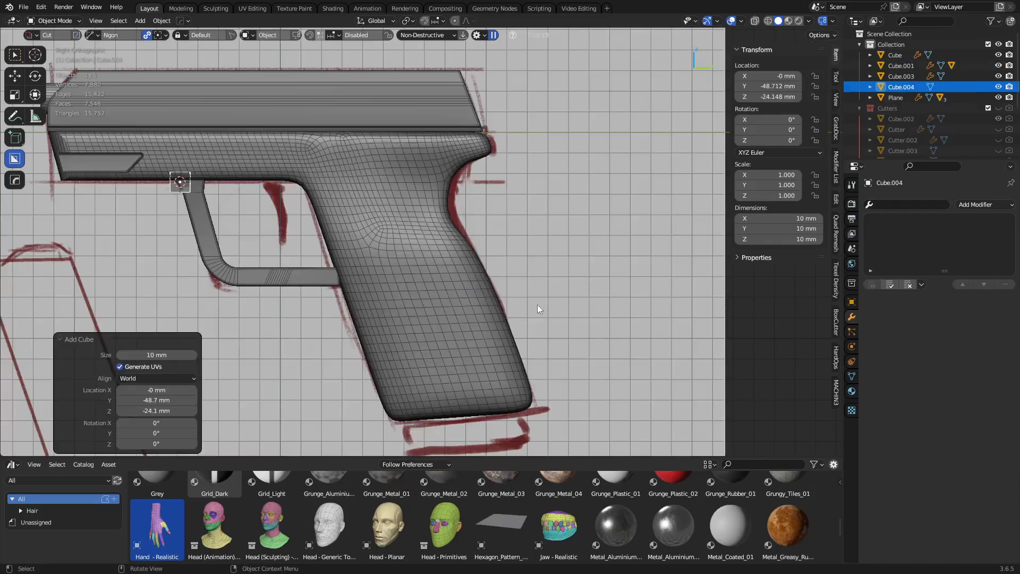
{"action": "scroll", "coordinate": [539, 307], "scroll_direction": "down", "scroll_amount": 3}
{"action": "key", "text": "g"}
{"action": "left_click", "coordinate": [487, 298]}
- Scale the new cube's mesh up about 7.57 times in edit mode
{"action": "key", "text": "ctrl+Tab"}
{"action": "left_click", "coordinate": [556, 306]}
{"action": "key", "text": "s"}
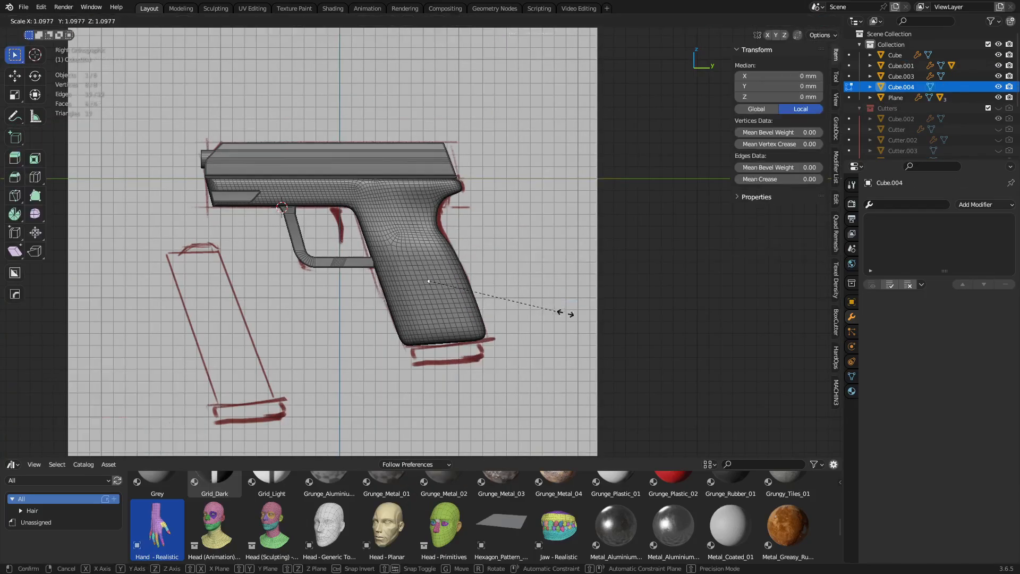
{"action": "left_click", "coordinate": [530, 352]}
- Divide the cube into a grid with 5 vertical and 8 horizontal centred loop cuts
{"action": "scroll", "coordinate": [438, 321], "scroll_direction": "up", "scroll_amount": 4}
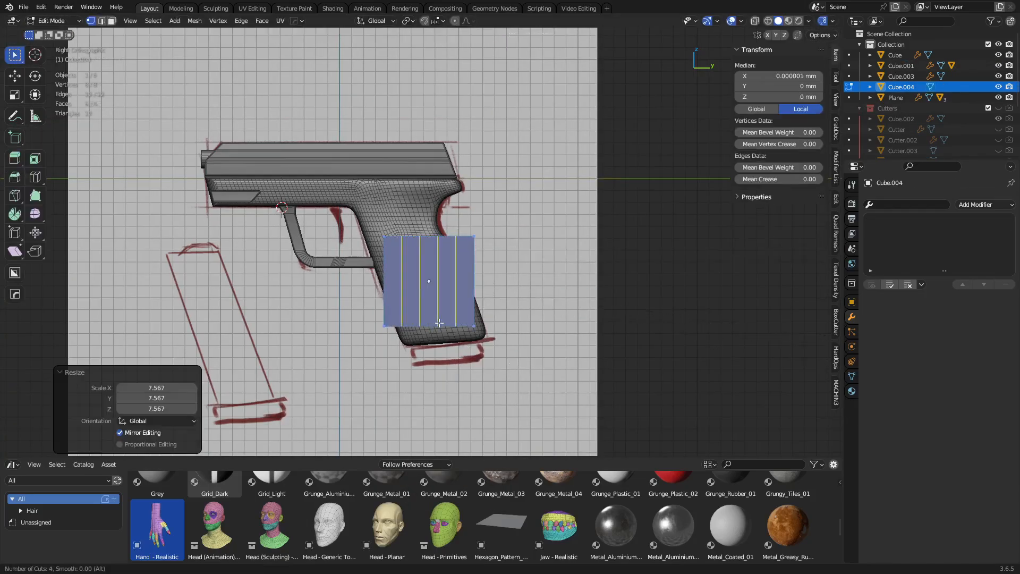
{"action": "left_click", "coordinate": [439, 324]}
{"action": "right_click", "coordinate": [439, 323]}
{"action": "key", "text": "ctrl+r"}
{"action": "scroll", "coordinate": [445, 298], "scroll_direction": "up", "scroll_amount": 7}
{"action": "left_click", "coordinate": [444, 297]}
{"action": "right_click", "coordinate": [445, 297]}
{"action": "key", "text": "ctrl+Tab"}
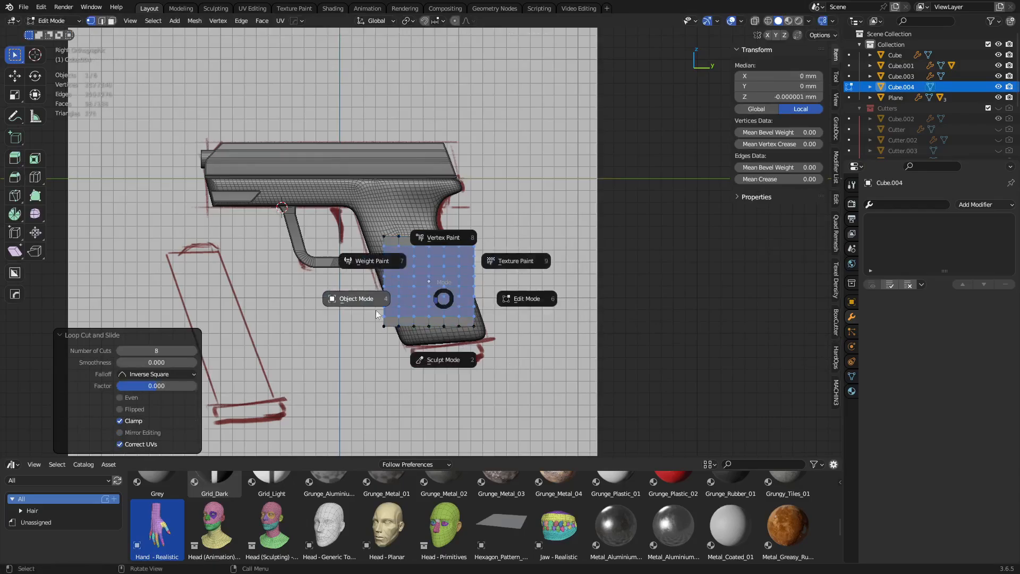
{"action": "left_click", "coordinate": [382, 314]}
{"action": "key", "text": "ctrl+Tab"}
{"action": "left_click", "coordinate": [495, 349]}
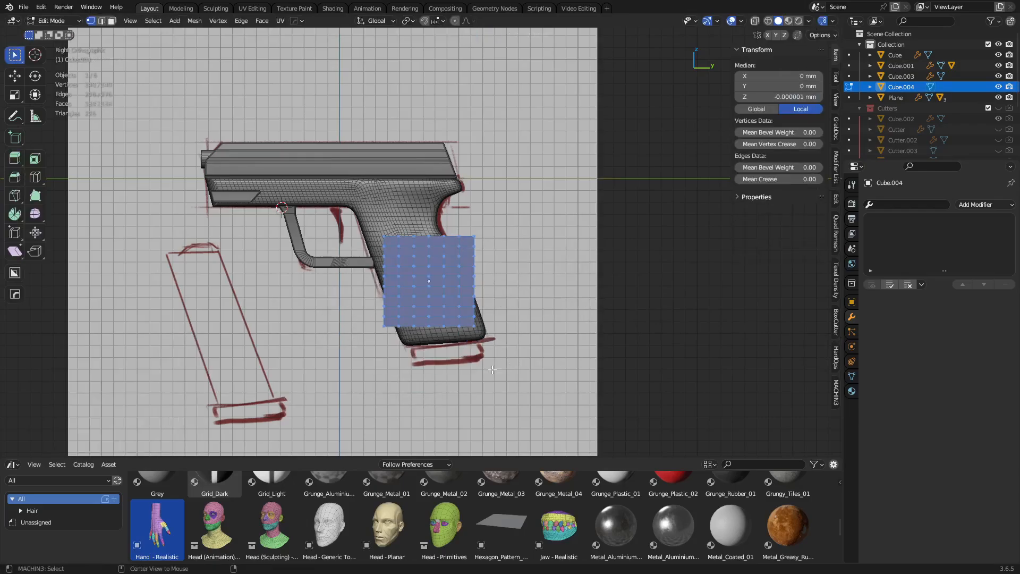
- Shear the block by about 0.45 to follow the grip's slant and move it over the grip
{"action": "key", "text": "alt+z"}
{"action": "key", "text": "shift+ctrl+alt+s"}
{"action": "left_click", "coordinate": [655, 331]}
{"action": "key", "text": "g"}
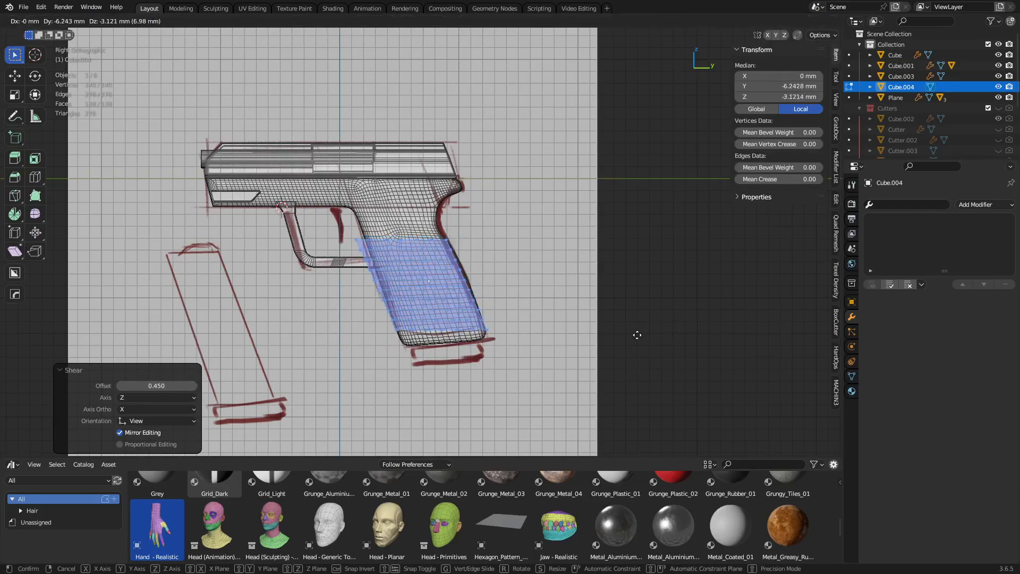
{"action": "left_click", "coordinate": [633, 334]}
- Scale the block to about 0.833, shear it by about -0.084 and reposition it within the grip's outline
{"action": "key", "text": "s"}
{"action": "left_click", "coordinate": [603, 327]}
{"action": "key", "text": "g"}
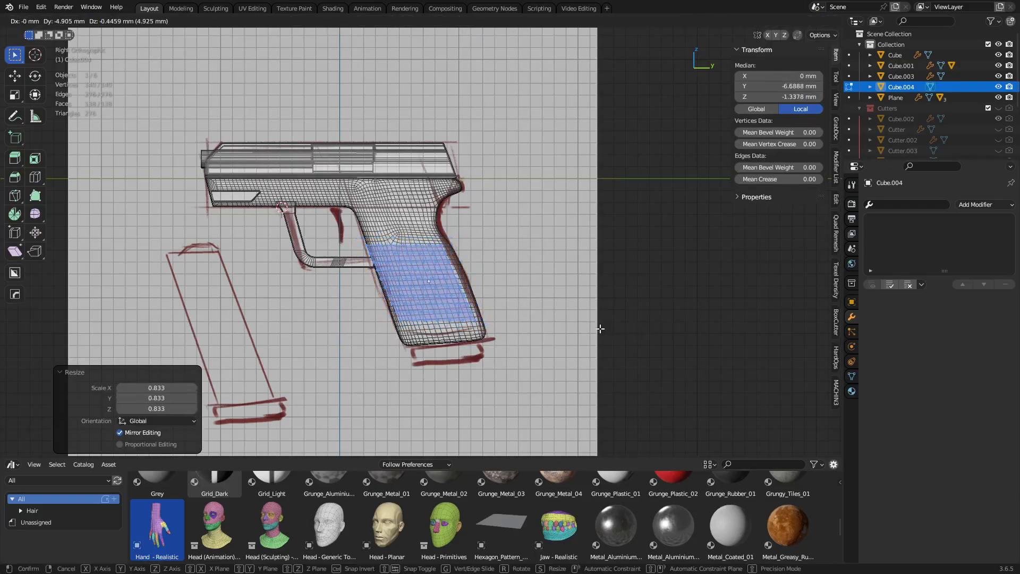
{"action": "left_click", "coordinate": [600, 328]}
{"action": "key", "text": "shift+ctrl+alt+s"}
{"action": "left_click", "coordinate": [567, 344]}
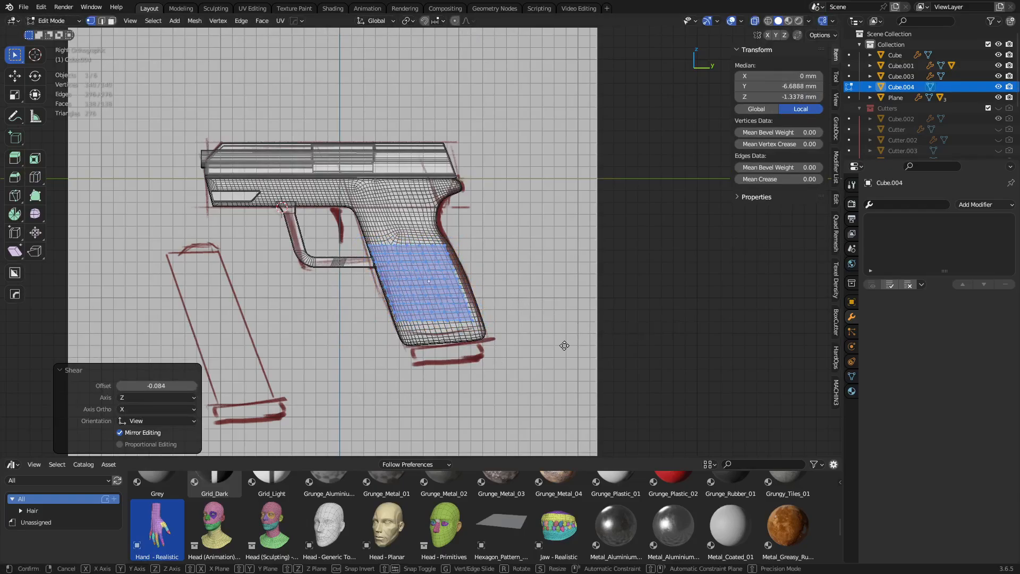
{"action": "key", "text": "g"}
{"action": "left_click", "coordinate": [557, 343]}
- Return to object mode and give the block a level 2 Subdivision modifier
{"action": "key", "text": "alt+z"}
{"action": "middle_click_drag", "start_coordinate": [513, 344], "coordinate": [559, 382]}
{"action": "scroll", "coordinate": [562, 364], "scroll_direction": "up", "scroll_amount": 2}
{"action": "key", "text": "ctrl+Tab"}
{"action": "left_click", "coordinate": [487, 381]}
{"action": "key", "text": "ctrl+2"}
- Move the block about 40.3 mm along X, out of the grip's side
{"action": "key", "text": "g"}
{"action": "key", "text": "y"}
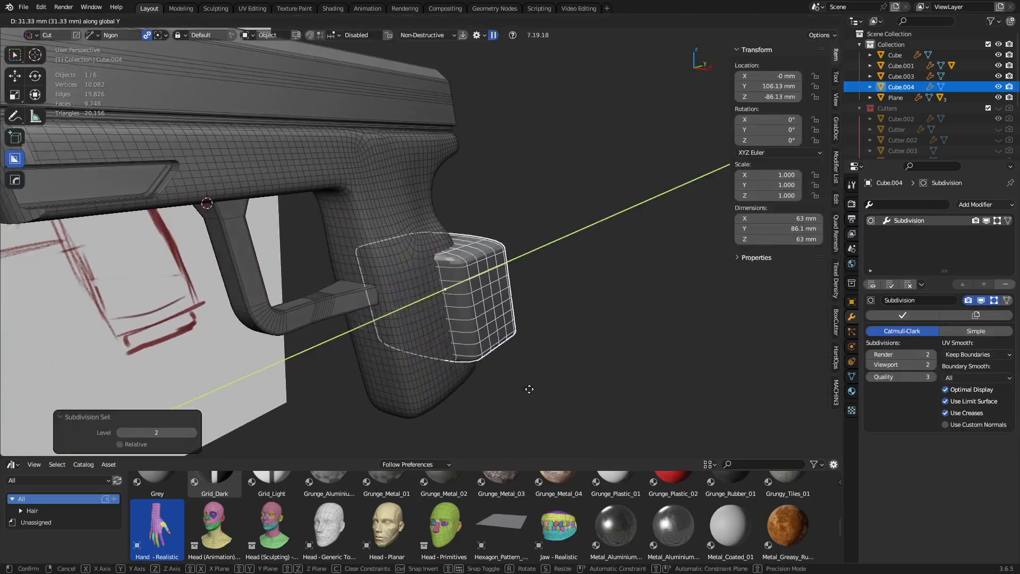
{"action": "key", "text": "x"}
{"action": "left_click", "coordinate": [555, 393]}
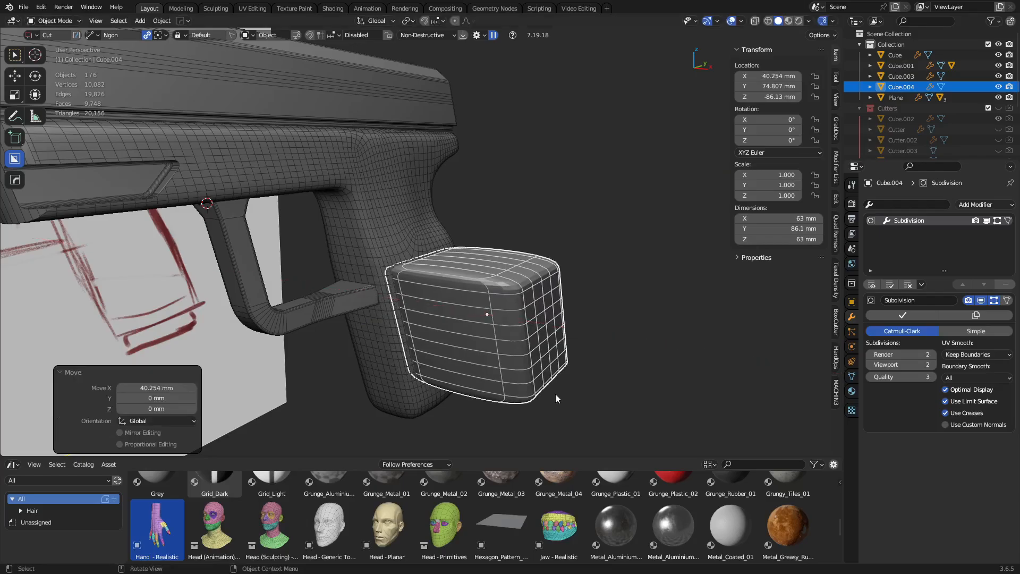
- Flatten the block's mesh along X to about 7.1 mm thick
{"action": "key", "text": "Tab"}
{"action": "key", "text": "s"}
{"action": "key", "text": "x"}
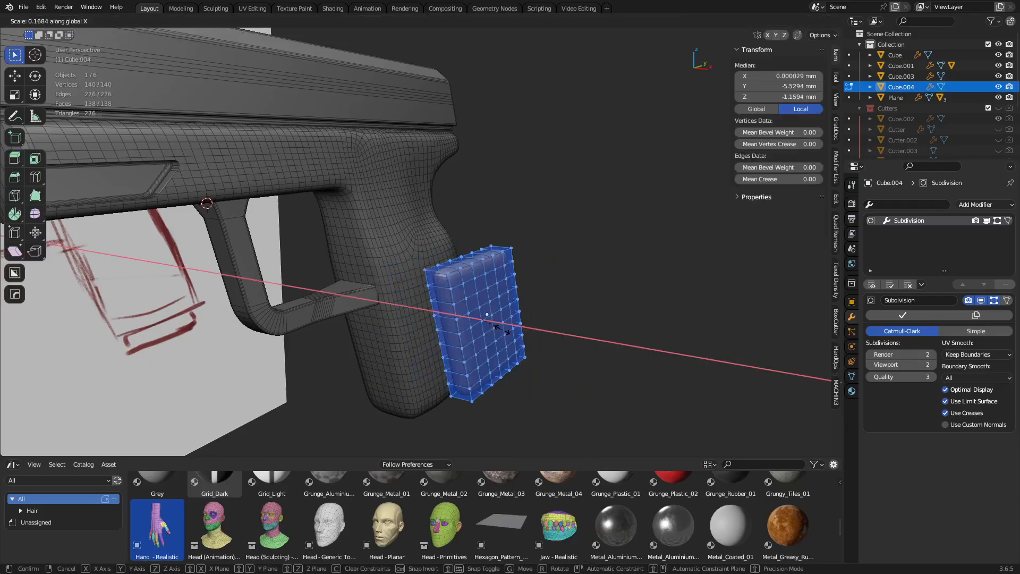
{"action": "left_click", "coordinate": [496, 325]}
{"action": "key", "text": "Tab"}
- Move the flat block about -24.1 mm along X so it sits in the grip's side surface
{"action": "key", "text": "g"}
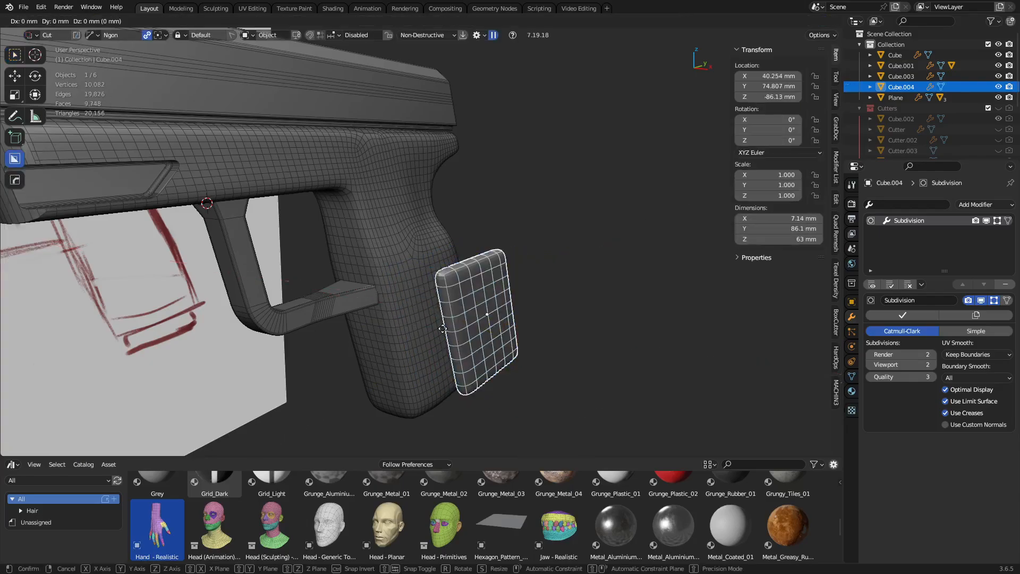
{"action": "key", "text": "x"}
{"action": "left_click", "coordinate": [16, 212]}
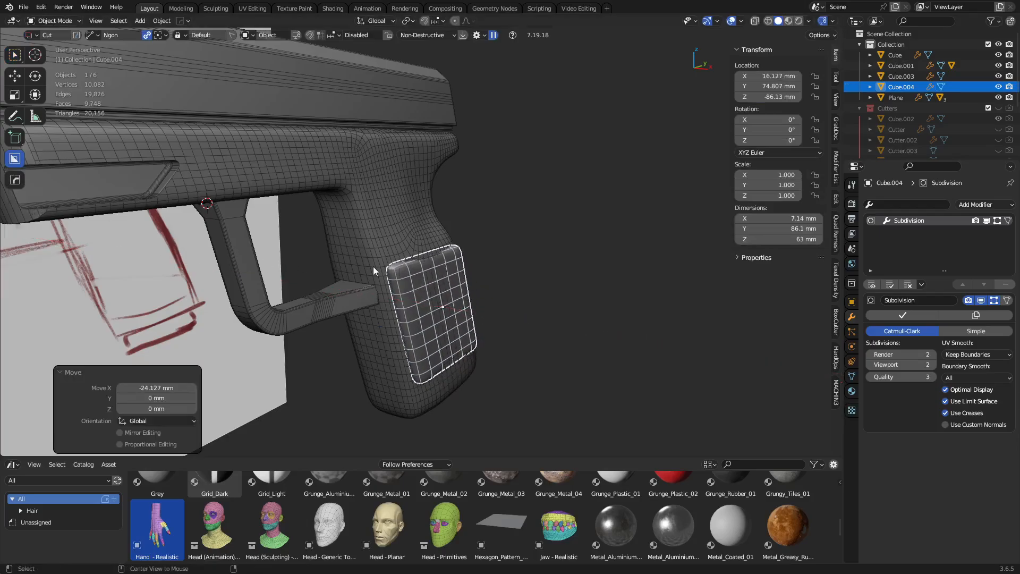
- Move the block's central vertical edge loop about 1.7 mm along X with smooth proportional editing at size 0.046
{"action": "key", "text": "alt+z"}
{"action": "scroll", "coordinate": [510, 308], "scroll_direction": "up", "scroll_amount": 2}
{"action": "key", "text": "alt+z"}
{"action": "key", "text": "shift+z"}
{"action": "key", "text": "alt+z"}
{"action": "middle_click_drag", "start_coordinate": [573, 334], "coordinate": [409, 295]}
{"action": "key", "text": "Tab"}
{"action": "left_click", "coordinate": [508, 292]}
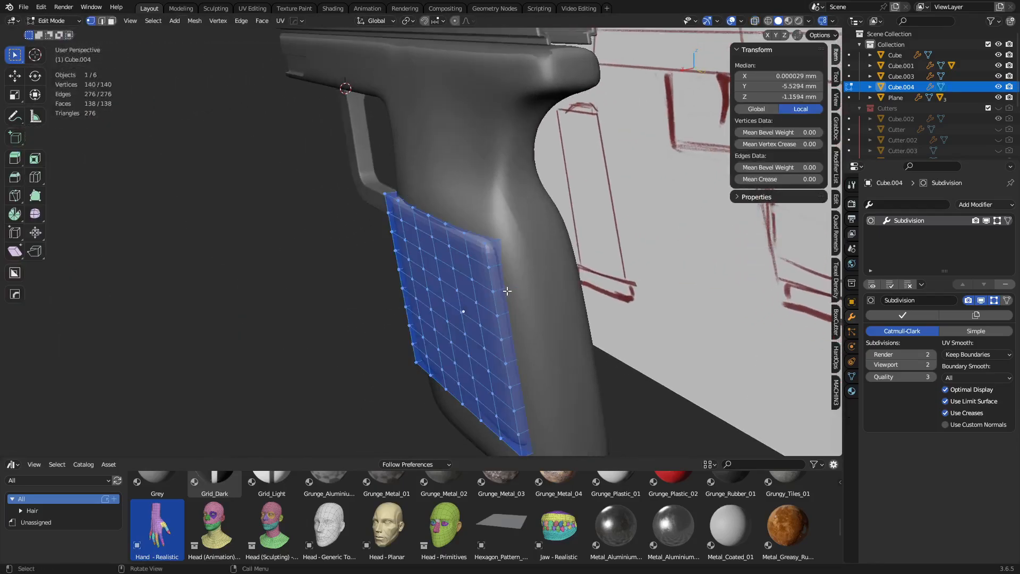
{"action": "left_click", "coordinate": [438, 268], "text": "alt"}
{"action": "key", "text": "g"}
{"action": "key", "text": "y"}
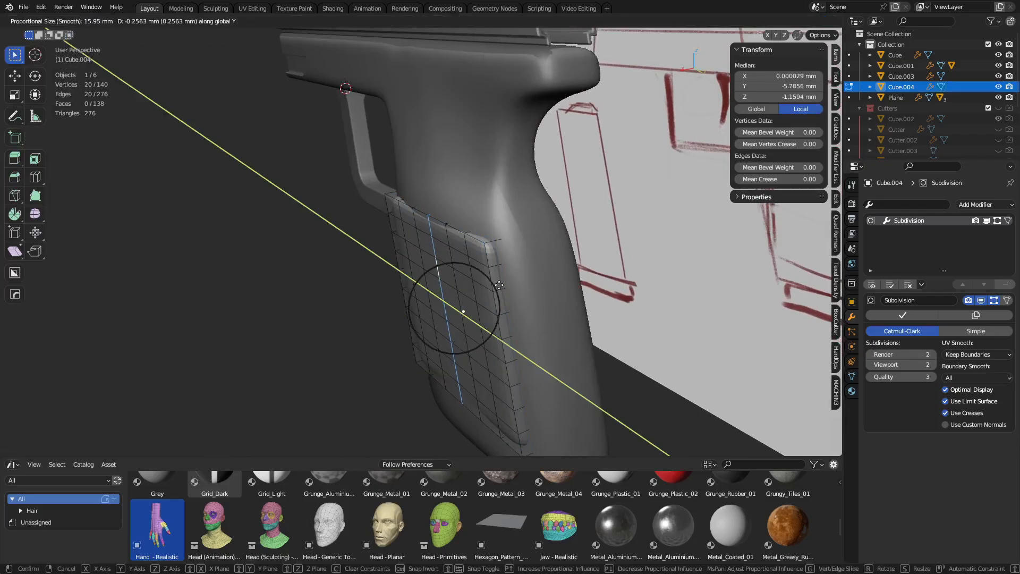
{"action": "key", "text": "x"}
{"action": "scroll", "coordinate": [463, 295], "scroll_direction": "down", "scroll_amount": 11}
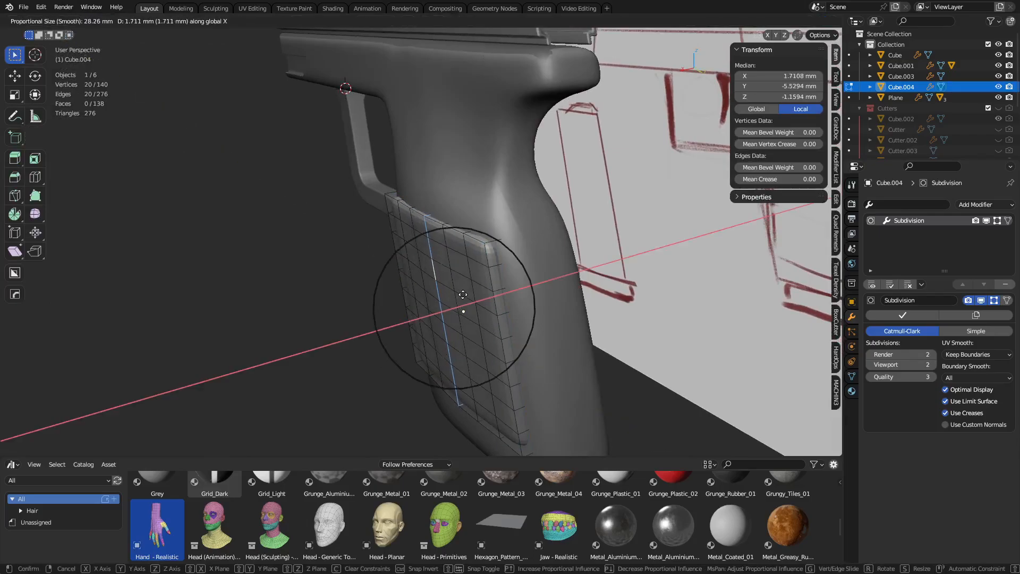
{"action": "left_click", "coordinate": [463, 294]}
- Return to object mode and shade the grip block smooth
{"action": "key", "text": "ctrl+Tab"}
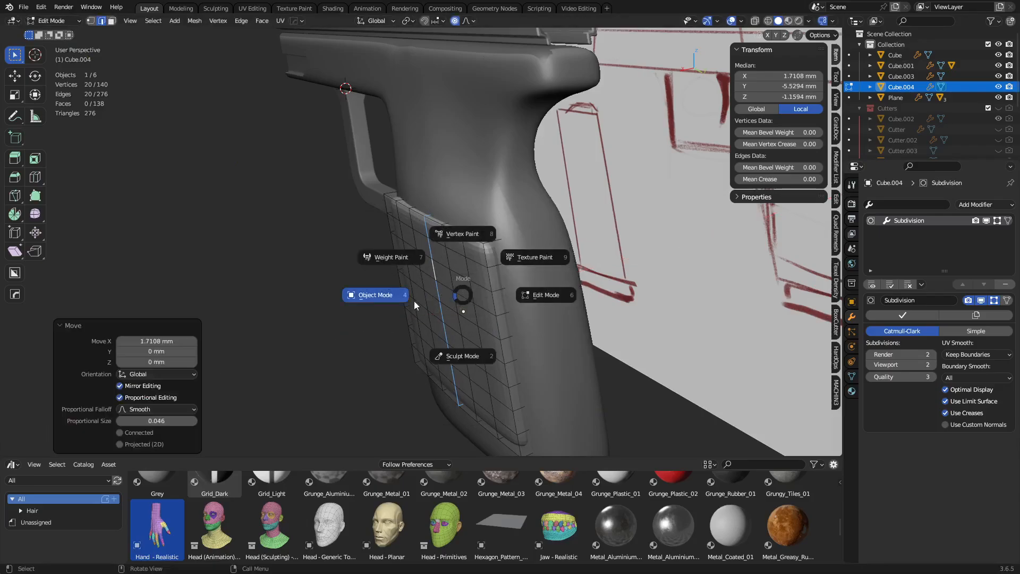
{"action": "left_click", "coordinate": [414, 301]}
{"action": "middle_click_drag", "start_coordinate": [424, 299], "coordinate": [585, 293]}
{"action": "middle_click_drag", "start_coordinate": [362, 289], "coordinate": [436, 332]}
{"action": "right_click", "coordinate": [474, 274]}
{"action": "left_click", "coordinate": [474, 273]}
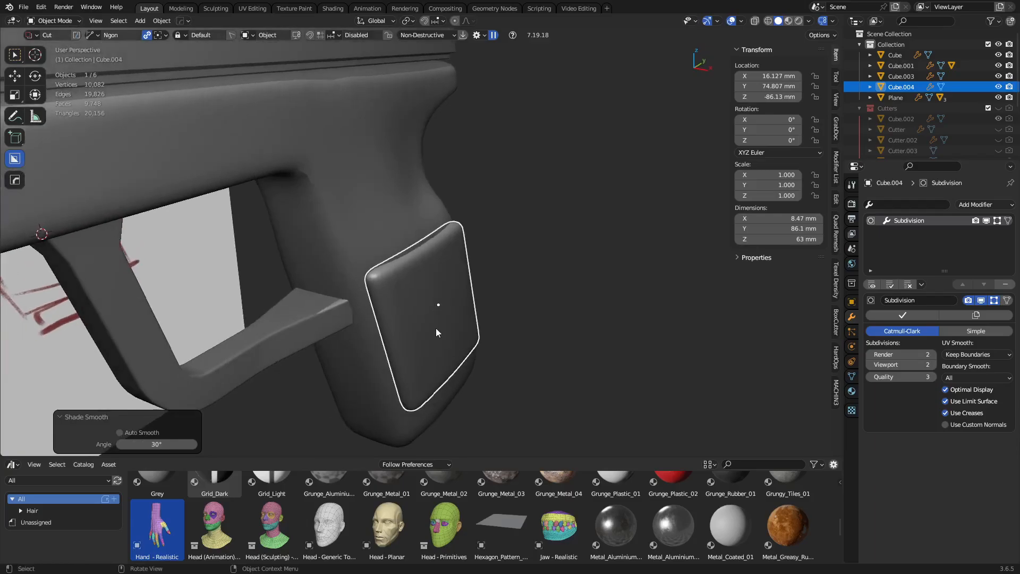
- Subtract the grip block from the frame with a fast Difference boolean
{"action": "left_click", "coordinate": [387, 257], "text": "shift"}
{"action": "key", "text": "ctrl+KP_Subtract"}
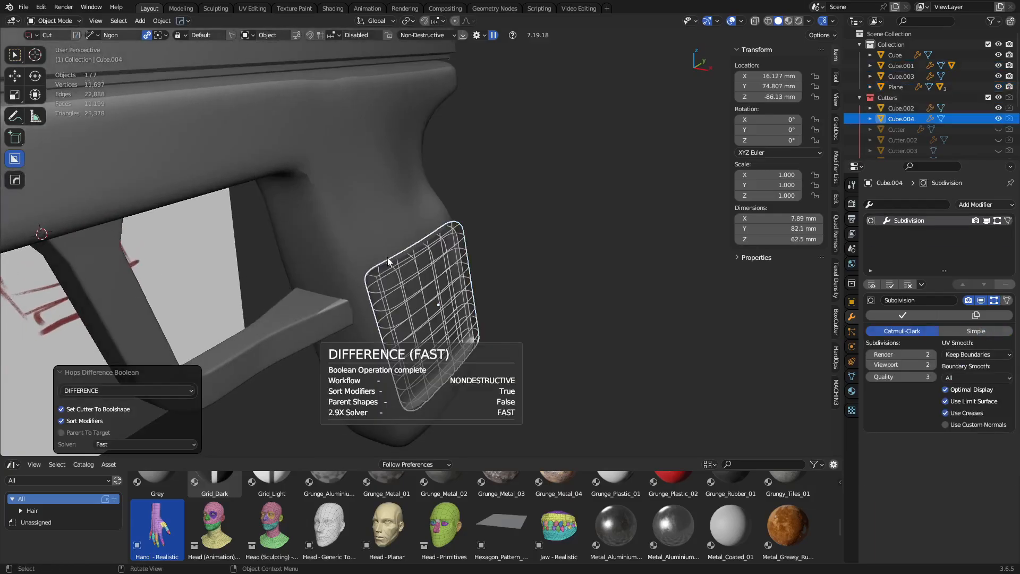
{"action": "left_click", "coordinate": [633, 341]}
- Step through the frame's booleans to reveal and select the grip recess cutter
{"action": "middle_click_drag", "start_coordinate": [633, 342], "coordinate": [414, 192]}
{"action": "middle_click_drag", "start_coordinate": [561, 271], "coordinate": [505, 276]}
{"action": "left_click", "coordinate": [505, 276]}
{"action": "key", "text": "ctrl+shift+grave"}
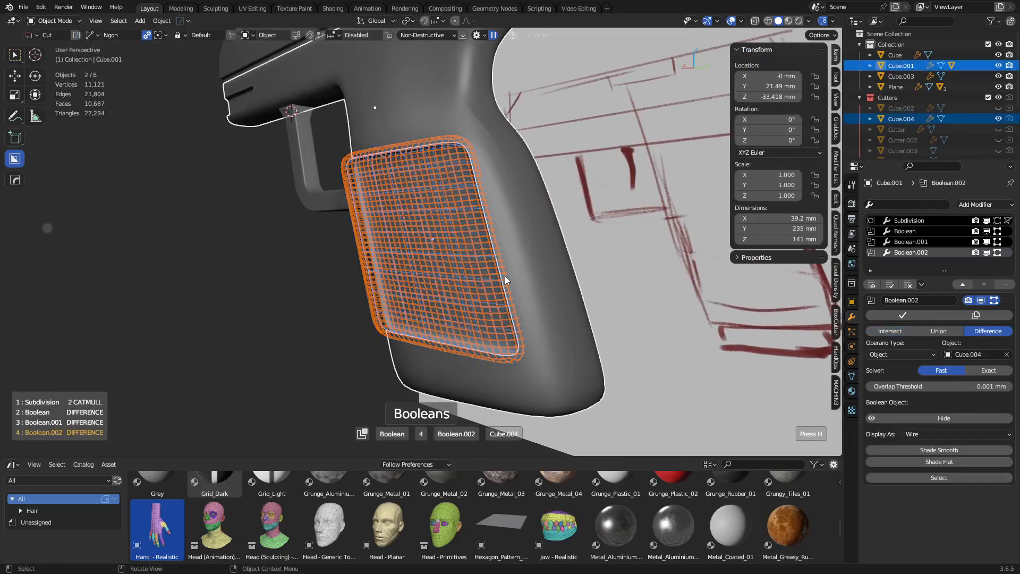
{"action": "left_click", "coordinate": [505, 277]}
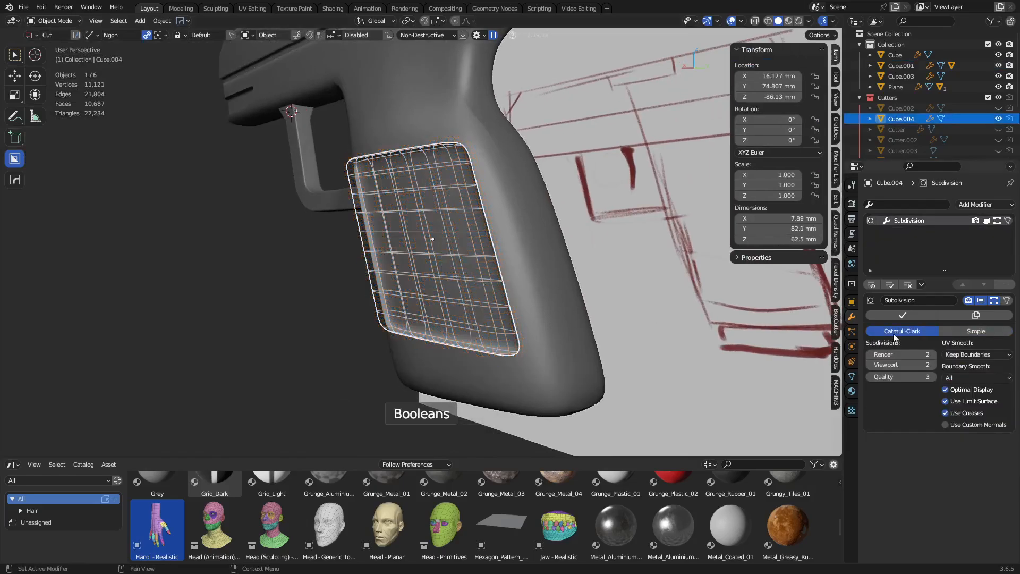
- Try other viewport subdivision levels on the grip recess cutter
{"action": "left_click", "coordinate": [868, 365]}
{"action": "left_click", "coordinate": [929, 365]}
{"action": "left_click", "coordinate": [929, 365]}
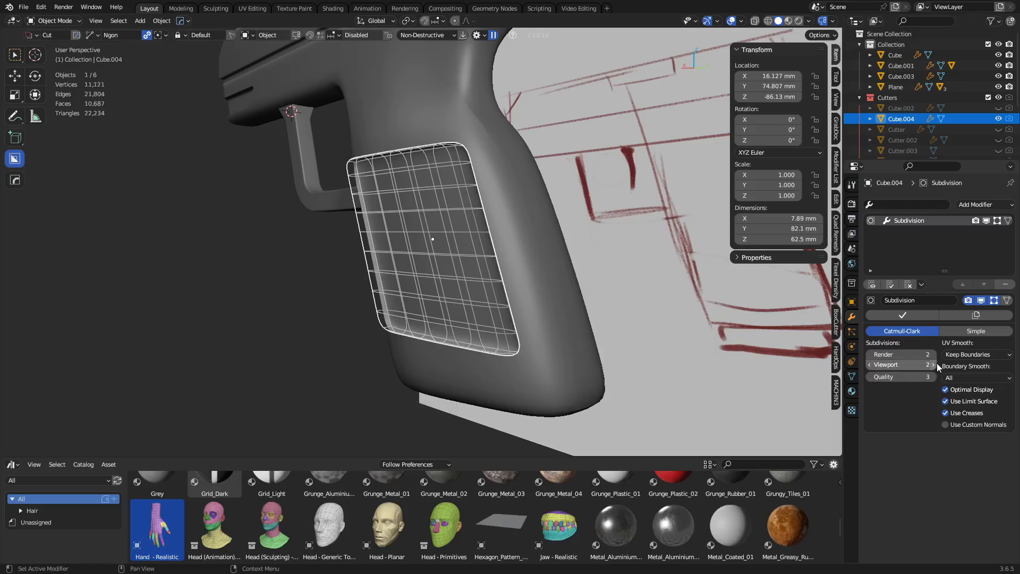
{"action": "left_click", "coordinate": [872, 368]}
- Insert centred edge loops around the thin side faces of the grip recess cutter
{"action": "key", "text": "KP_3"}
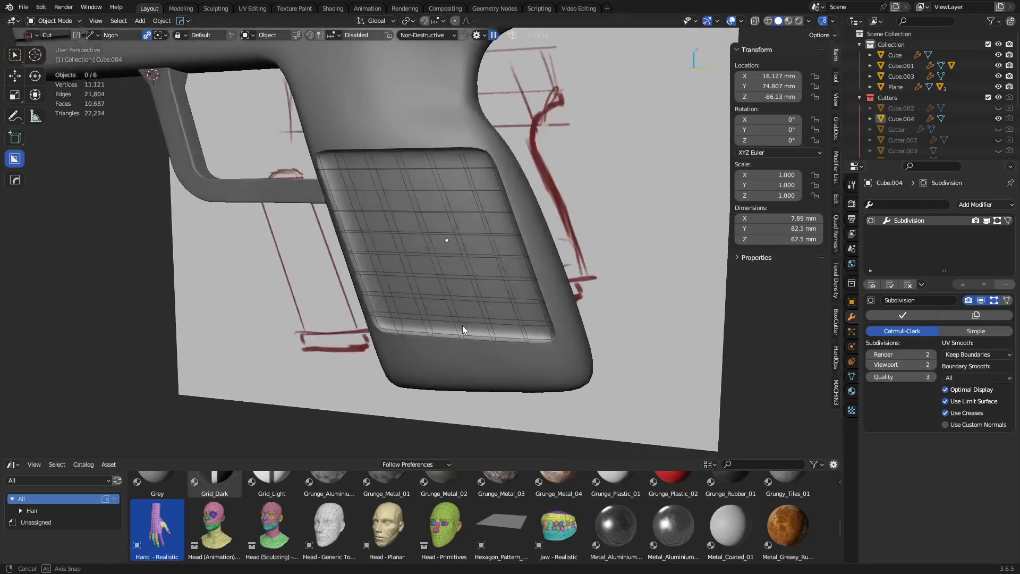
{"action": "left_click", "coordinate": [471, 313]}
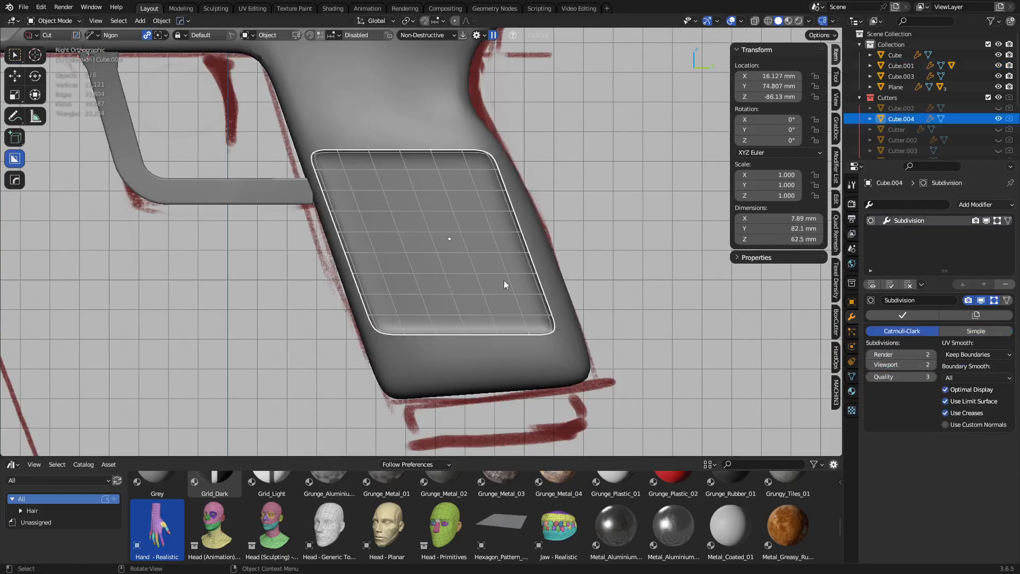
{"action": "middle_click_drag", "start_coordinate": [504, 280], "coordinate": [415, 292]}
{"action": "key", "text": "ctrl+Tab"}
{"action": "left_click", "coordinate": [499, 291]}
{"action": "middle_click_drag", "start_coordinate": [542, 290], "coordinate": [486, 294]}
{"action": "key", "text": "ctrl+r"}
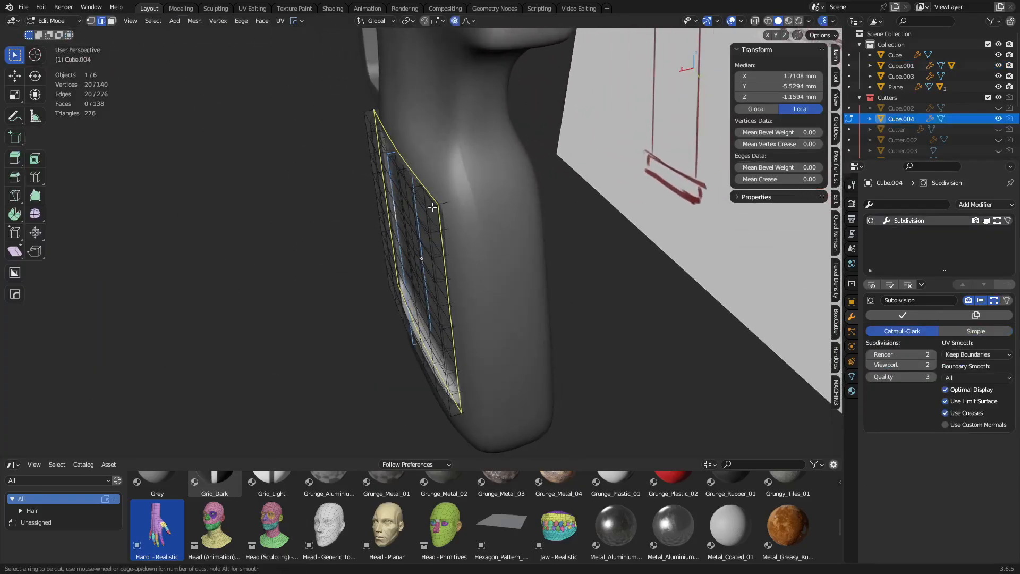
{"action": "scroll", "coordinate": [433, 207], "scroll_direction": "up", "scroll_amount": 1}
{"action": "left_click", "coordinate": [432, 207]}
{"action": "right_click", "coordinate": [432, 207]}
{"action": "key", "text": "Tab"}
{"action": "left_click", "coordinate": [469, 310]}
{"action": "key", "text": "Tab"}
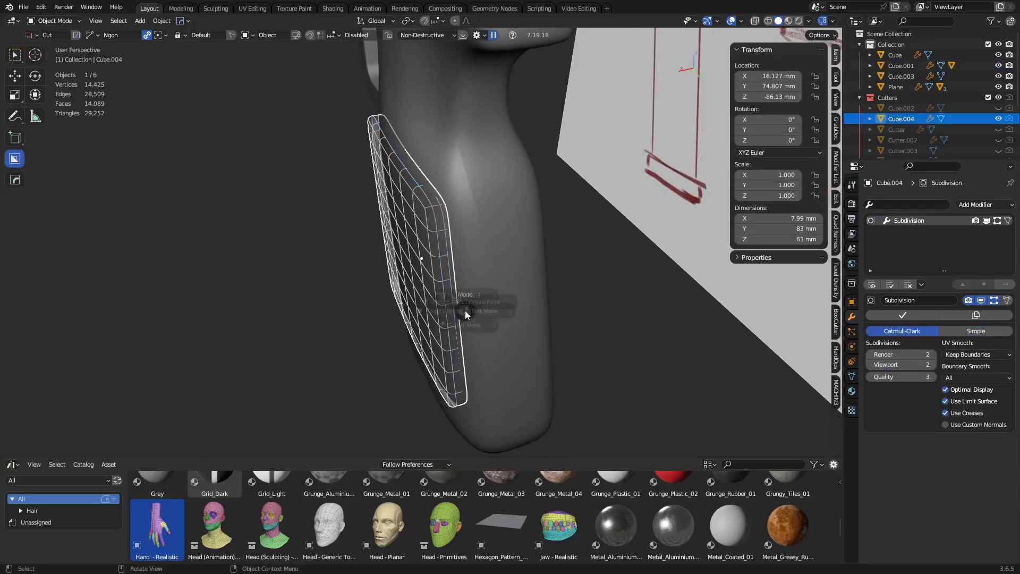
- Select the face loop around the grip recess cutter's thin side in mesh editing, and clear the selection
{"action": "left_click", "coordinate": [450, 335]}
{"action": "key", "text": "3"}
{"action": "left_click", "coordinate": [452, 351], "text": "alt"}
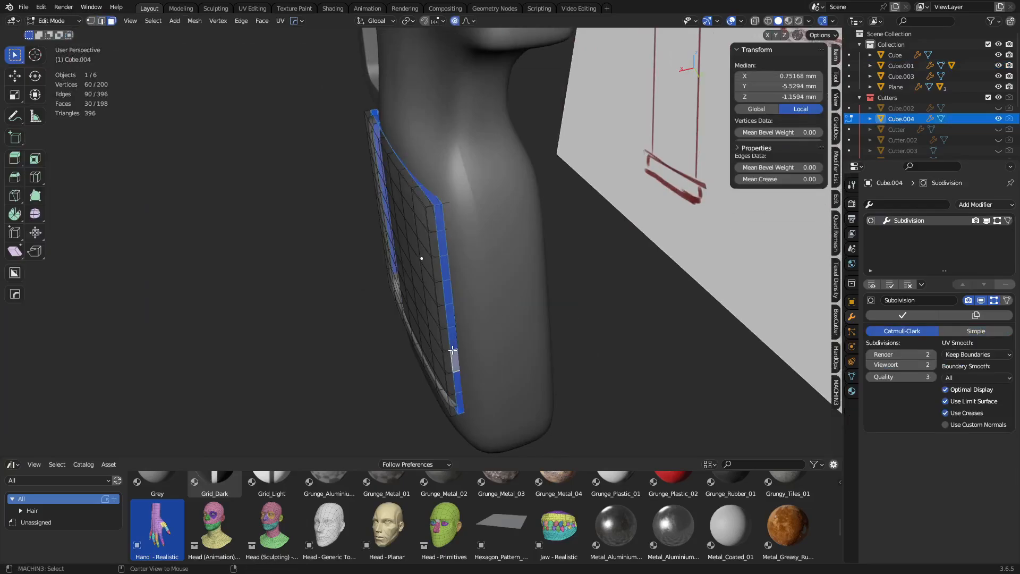
{"action": "middle_click_drag", "start_coordinate": [445, 329], "coordinate": [595, 211], "text": "alt"}
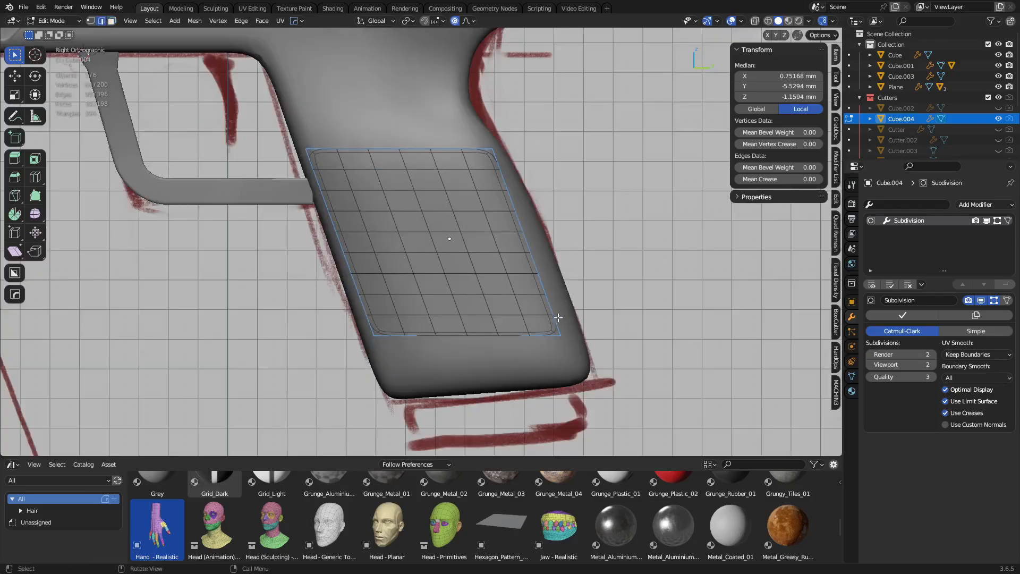
{"action": "key", "text": "alt+a"}
{"action": "key", "text": "a"}
{"action": "key", "text": "alt+a"}
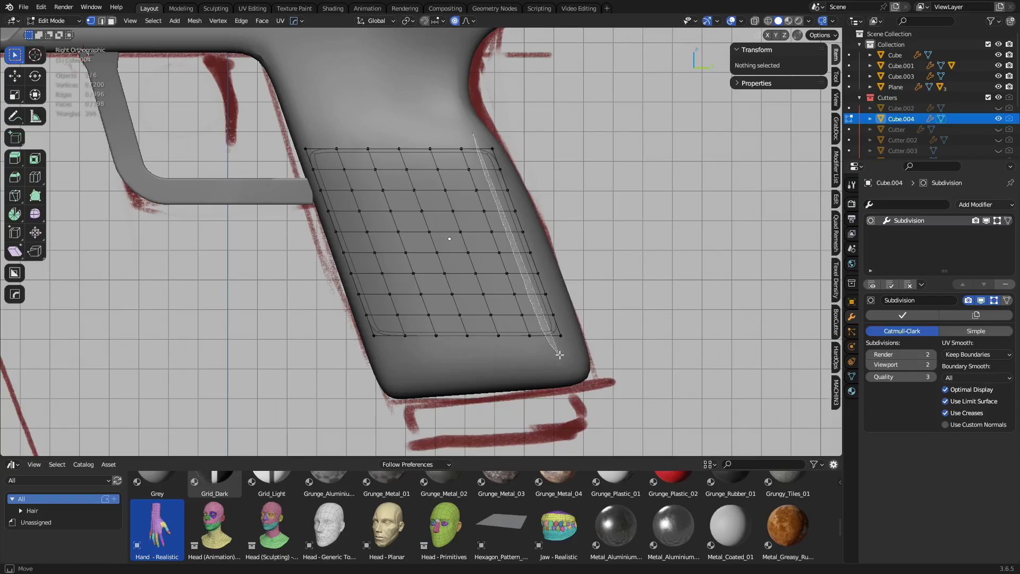
- Move the vertex column on the cutter's rear outer edge inward along X with proportional editing
{"action": "right_click_drag", "start_coordinate": [560, 355], "coordinate": [558, 351], "text": "ctrl"}
{"action": "mouse_move", "coordinate": [609, 252]}
{"action": "middle_mouse_down"}
{"action": "mouse_move", "coordinate": [583, 288]}
{"action": "mouse_move", "coordinate": [551, 298]}
{"action": "middle_mouse_up"}
{"action": "key", "text": "g"}
{"action": "key", "text": "y"}
{"action": "key", "text": "x"}
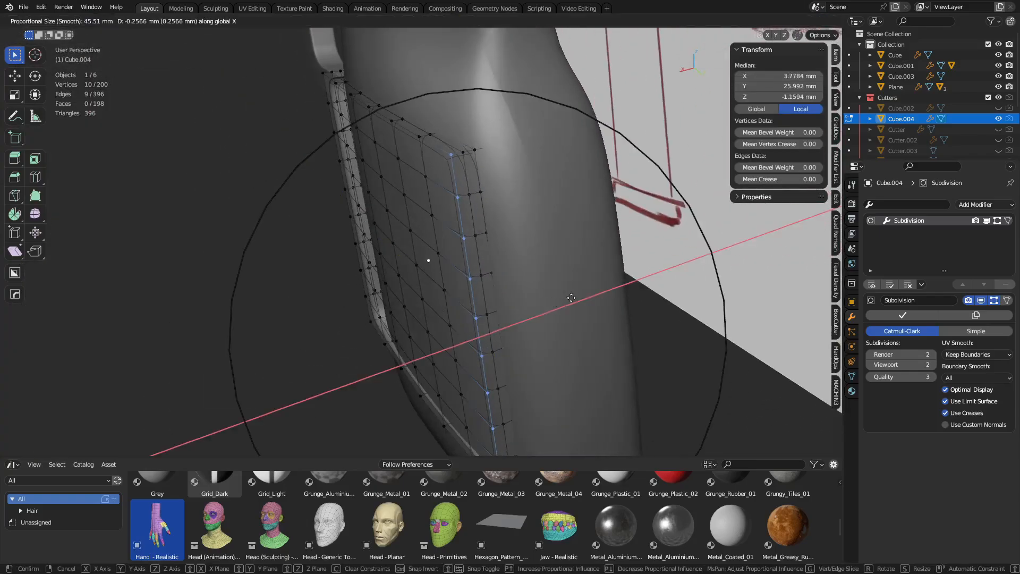
{"action": "left_click", "coordinate": [502, 291]}
{"action": "middle_click_drag", "start_coordinate": [502, 291], "coordinate": [467, 285]}
{"action": "key", "text": "g"}
{"action": "key", "text": "x"}
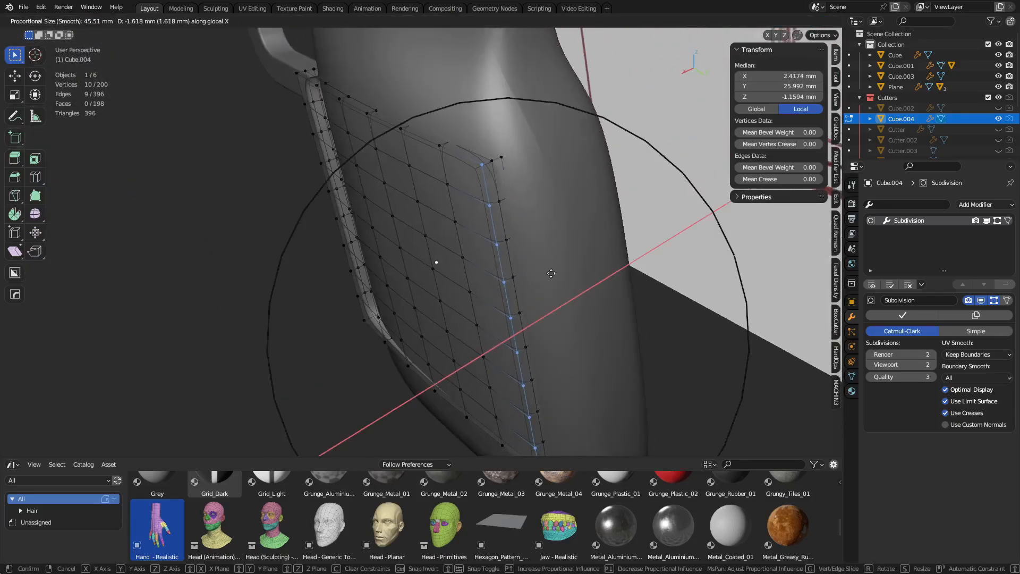
{"action": "scroll", "coordinate": [551, 274], "scroll_direction": "up", "scroll_amount": 6}
{"action": "left_click", "coordinate": [531, 279]}
- Move the vertex column on the cutter's front edge, nearest the trigger guard, along X with proportional editing
{"action": "middle_click_drag", "start_coordinate": [532, 279], "coordinate": [382, 187]}
{"action": "key", "text": "alt+a"}
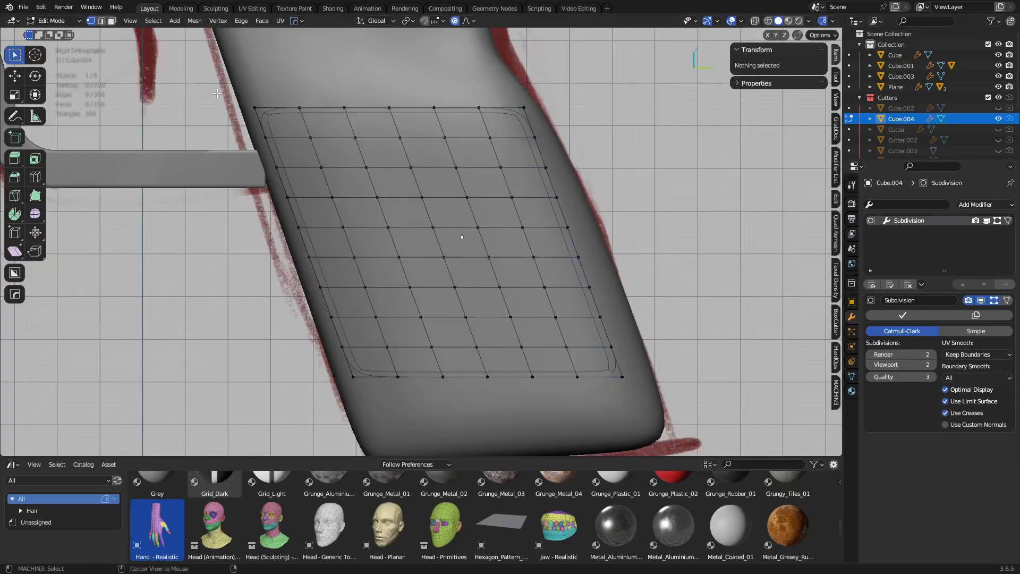
{"action": "key", "text": "alt+z"}
{"action": "mouse_move", "coordinate": [285, 147]}
{"action": "right_mouse_down", "text": "ctrl"}
{"action": "mouse_move", "coordinate": [341, 278]}
{"action": "mouse_move", "coordinate": [303, 396]}
{"action": "right_mouse_up", "text": "ctrl"}
{"action": "key", "text": "alt+z"}
{"action": "mouse_move", "coordinate": [330, 264]}
{"action": "middle_mouse_down"}
{"action": "mouse_move", "coordinate": [531, 338]}
{"action": "mouse_move", "coordinate": [590, 346]}
{"action": "mouse_move", "coordinate": [522, 331]}
{"action": "mouse_move", "coordinate": [557, 341]}
{"action": "mouse_move", "coordinate": [529, 332]}
{"action": "mouse_move", "coordinate": [462, 352]}
{"action": "middle_mouse_up"}
{"action": "key", "text": "g"}
{"action": "key", "text": "x"}
{"action": "left_click", "coordinate": [545, 343]}
- Select all faces on the grip recess cutter's outer side as one filled region
{"action": "key", "text": "ctrl+Tab"}
{"action": "left_click", "coordinate": [435, 329]}
{"action": "key", "text": "ctrl+Tab"}
{"action": "left_click", "coordinate": [611, 323]}
{"action": "key", "text": "alt+z"}
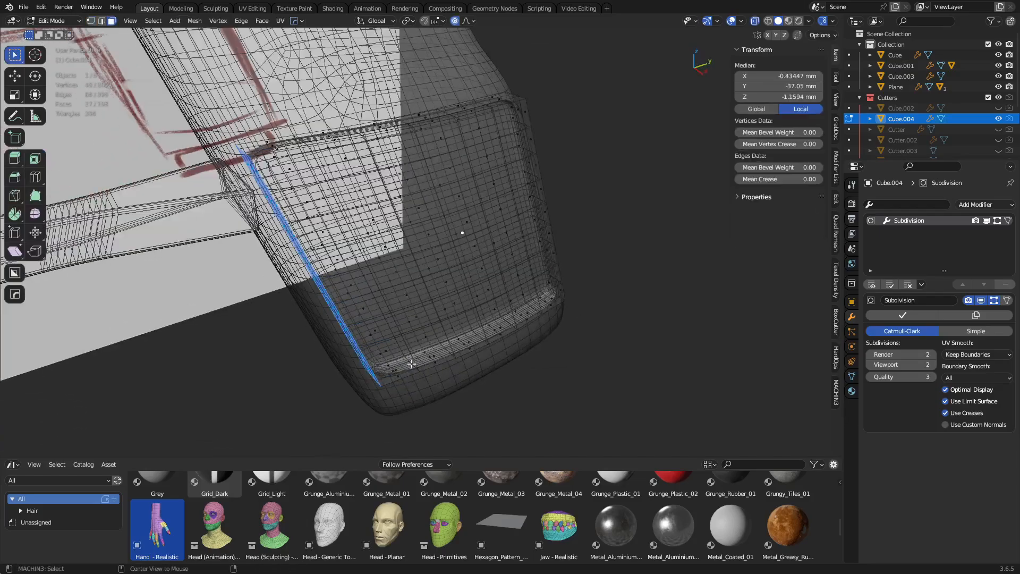
{"action": "key", "text": "alt+z"}
{"action": "middle_click_drag", "start_coordinate": [608, 326], "coordinate": [648, 315]}
{"action": "left_click", "coordinate": [358, 383]}
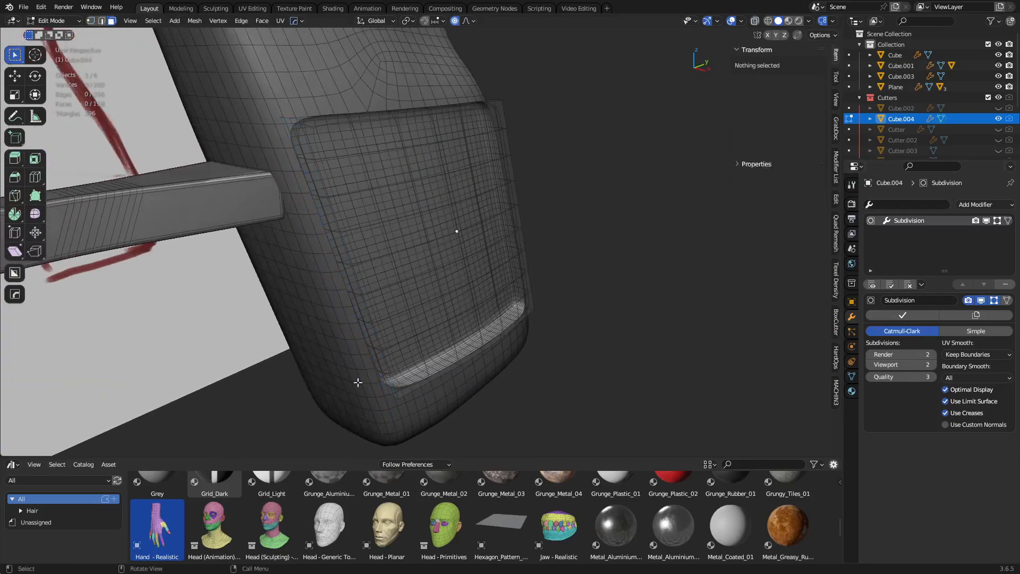
{"action": "left_click", "coordinate": [407, 374]}
{"action": "left_click", "coordinate": [494, 118], "text": "ctrl+shift"}
{"action": "middle_click_drag", "start_coordinate": [493, 118], "coordinate": [551, 271]}
- Scale the selected outer faces up by about 1.13 with a small proportional-editing radius
{"action": "key", "text": "s"}
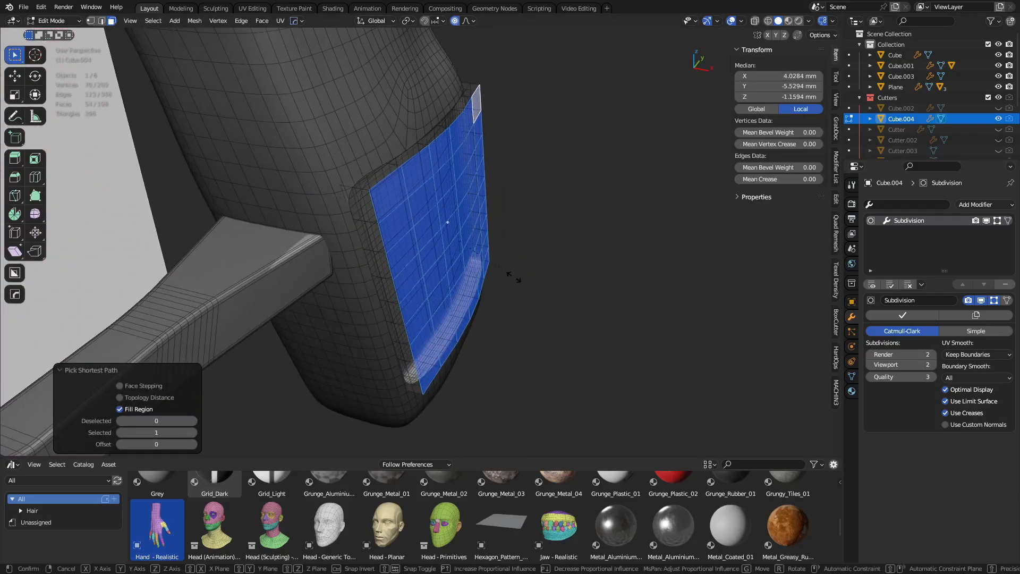
{"action": "right_click", "coordinate": [512, 268]}
{"action": "middle_click_drag", "start_coordinate": [573, 278], "coordinate": [547, 298]}
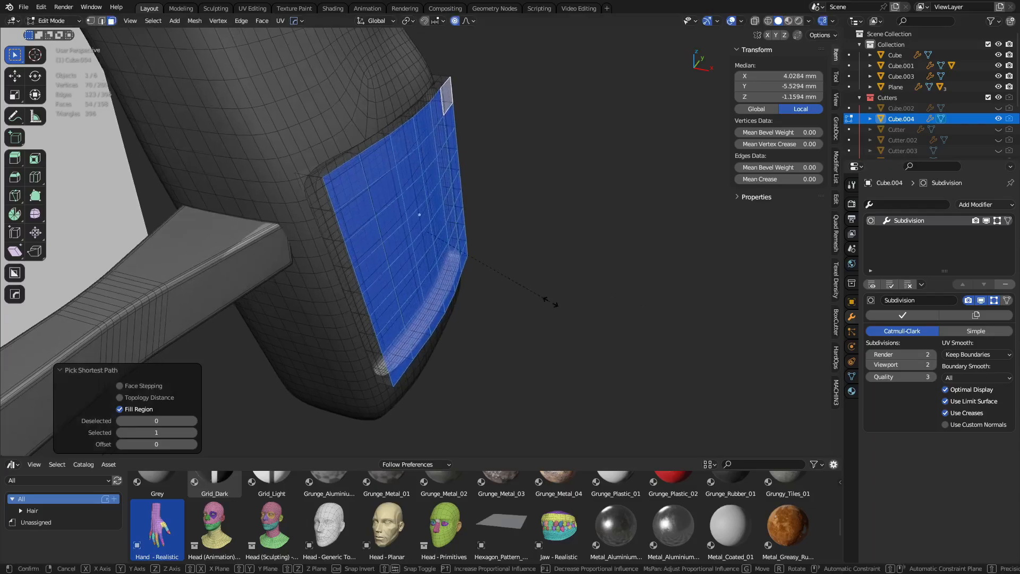
{"action": "key", "text": "s"}
{"action": "scroll", "coordinate": [558, 300], "scroll_direction": "up", "scroll_amount": 4}
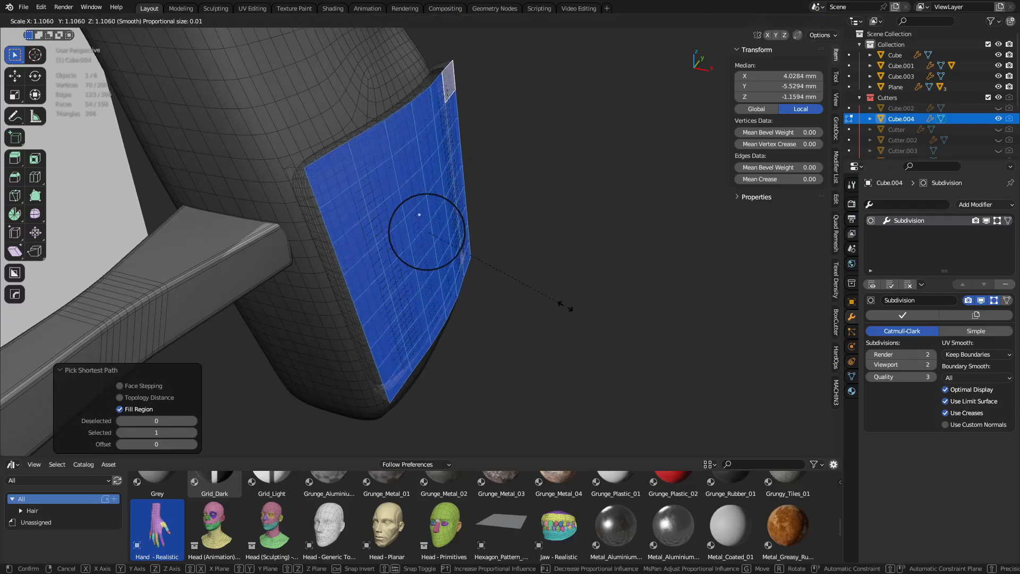
{"action": "scroll", "coordinate": [580, 308], "scroll_direction": "up", "scroll_amount": 2}
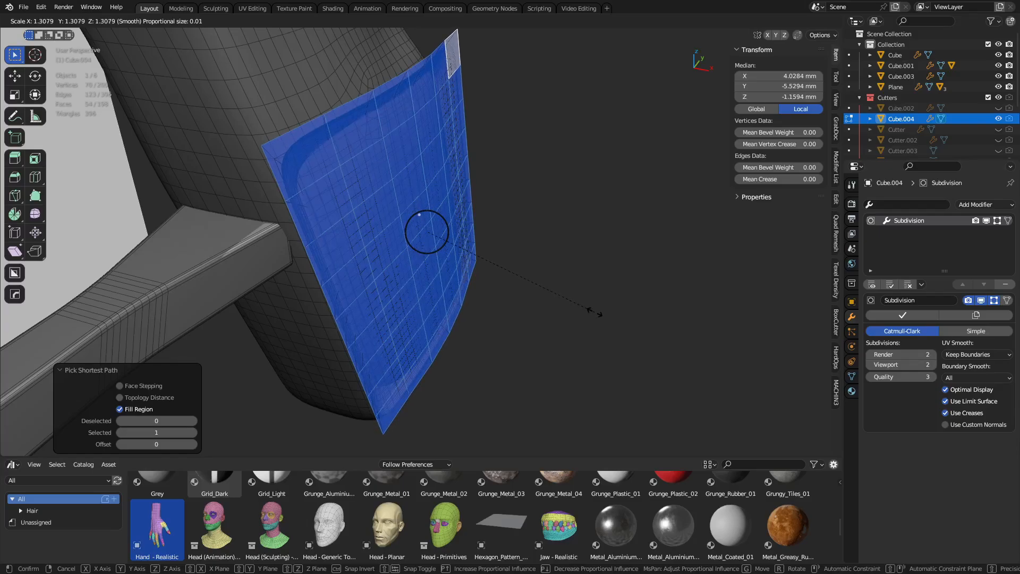
{"action": "scroll", "coordinate": [594, 312], "scroll_direction": "down", "scroll_amount": 2}
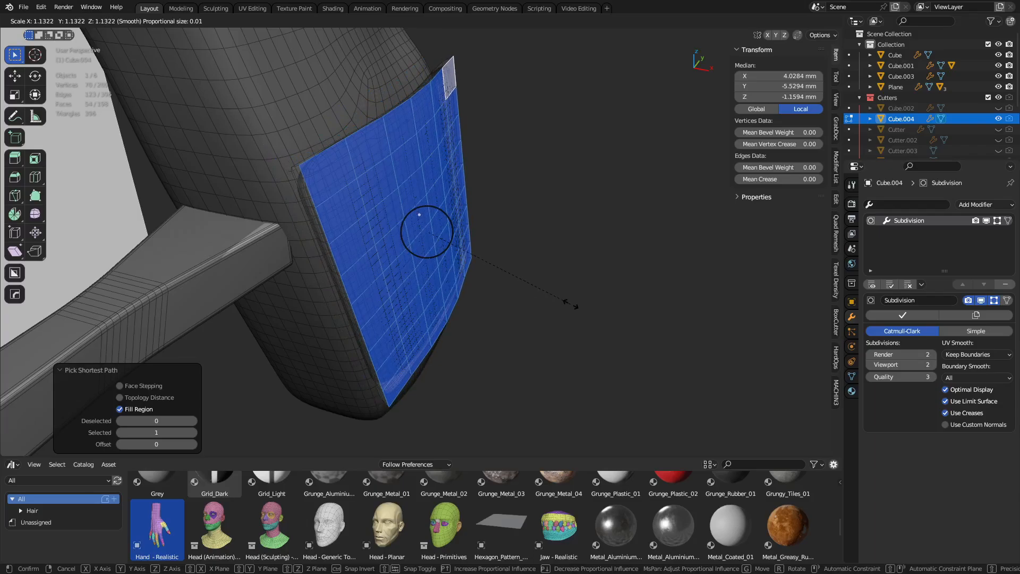
{"action": "left_click", "coordinate": [574, 301]}
- Add a Simple Deform modifier to the grip recess cutter, set to Taper with a factor of 0.244
{"action": "key", "text": "Tab"}
{"action": "left_click", "coordinate": [501, 302]}
{"action": "middle_click_drag", "start_coordinate": [645, 288], "coordinate": [491, 295]}
{"action": "left_click", "coordinate": [483, 274]}
{"action": "key", "text": "alt+z"}
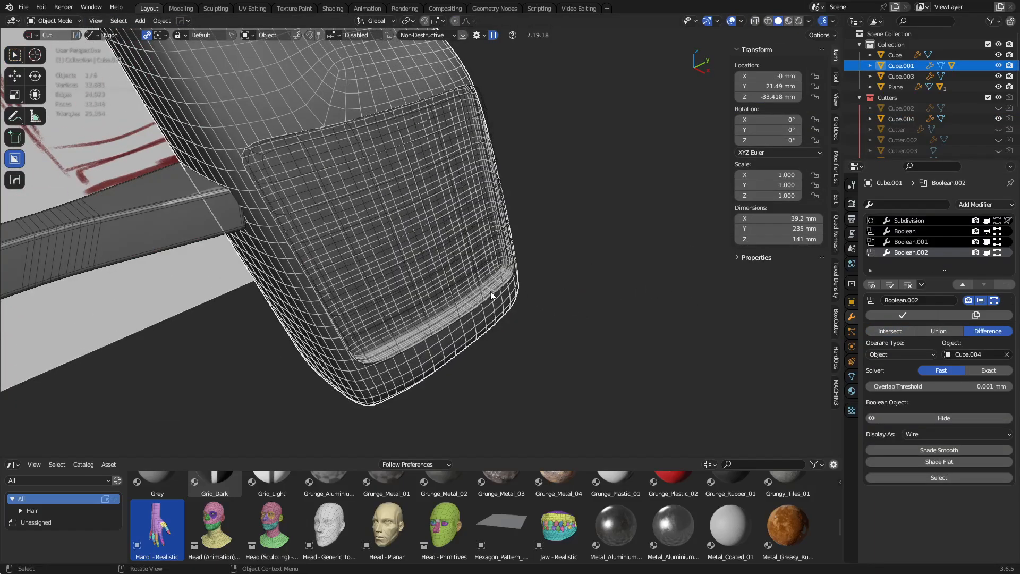
{"action": "left_click", "coordinate": [485, 295]}
{"action": "left_click", "coordinate": [1000, 205]}
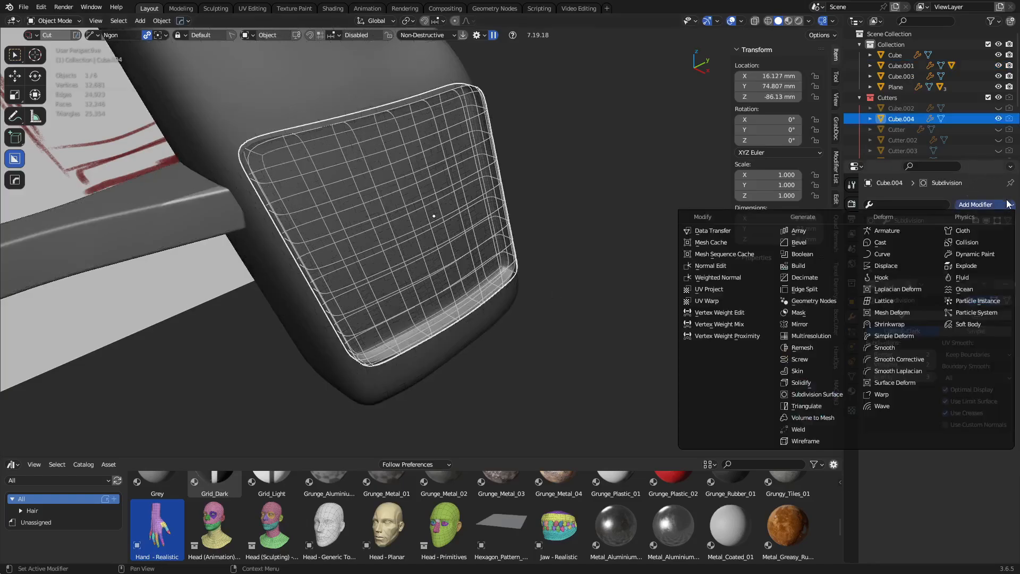
{"action": "left_click", "coordinate": [898, 336]}
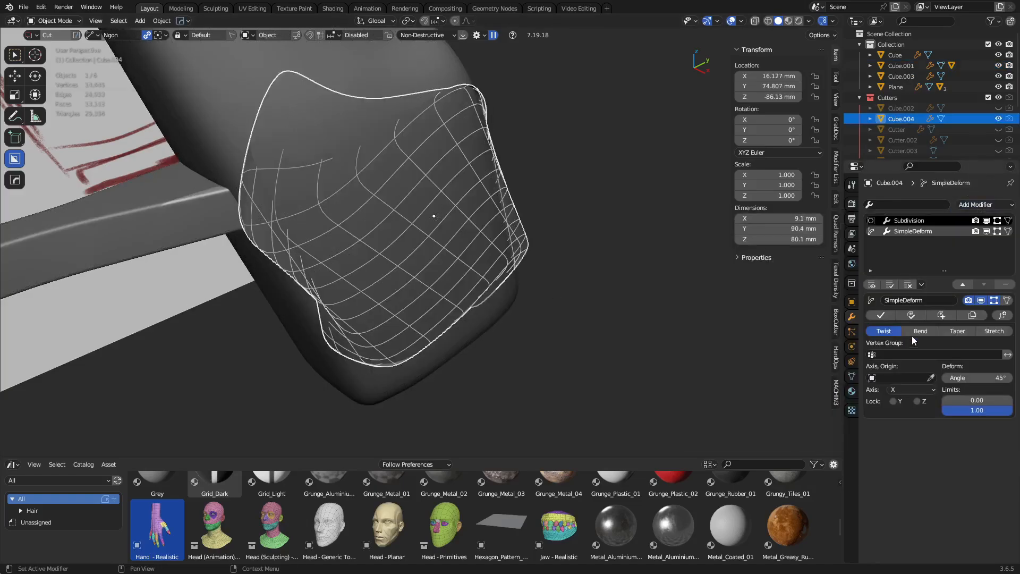
{"action": "left_click", "coordinate": [951, 332]}
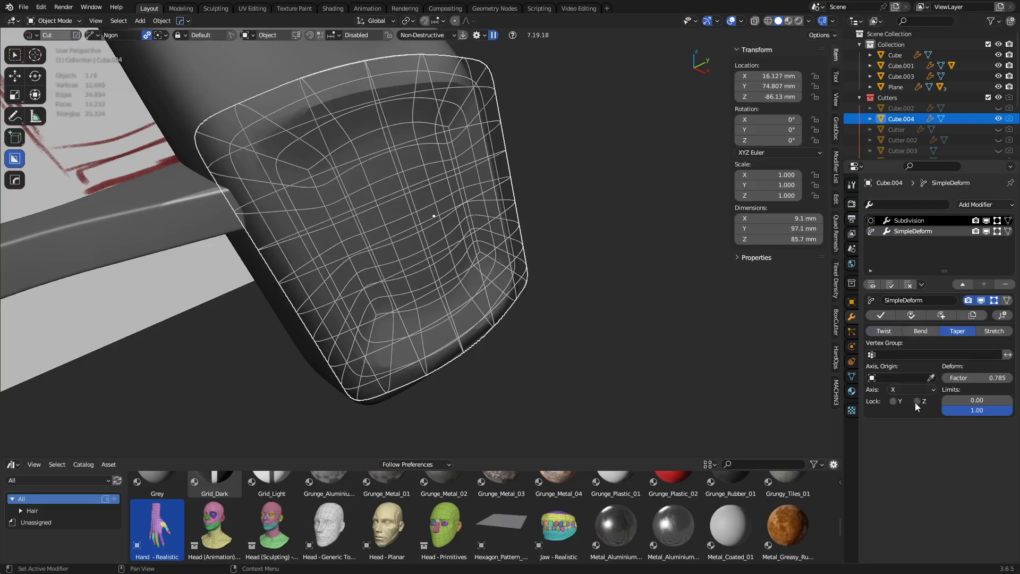
{"action": "left_click_drag", "start_coordinate": [985, 378], "coordinate": [918, 378]}
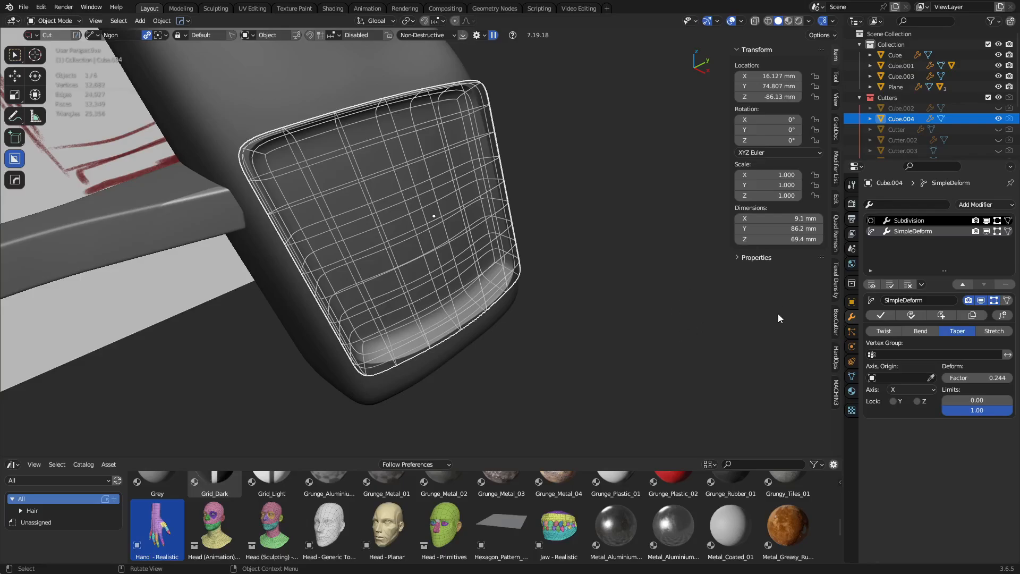
{"action": "middle_click_drag", "start_coordinate": [674, 302], "coordinate": [532, 293]}
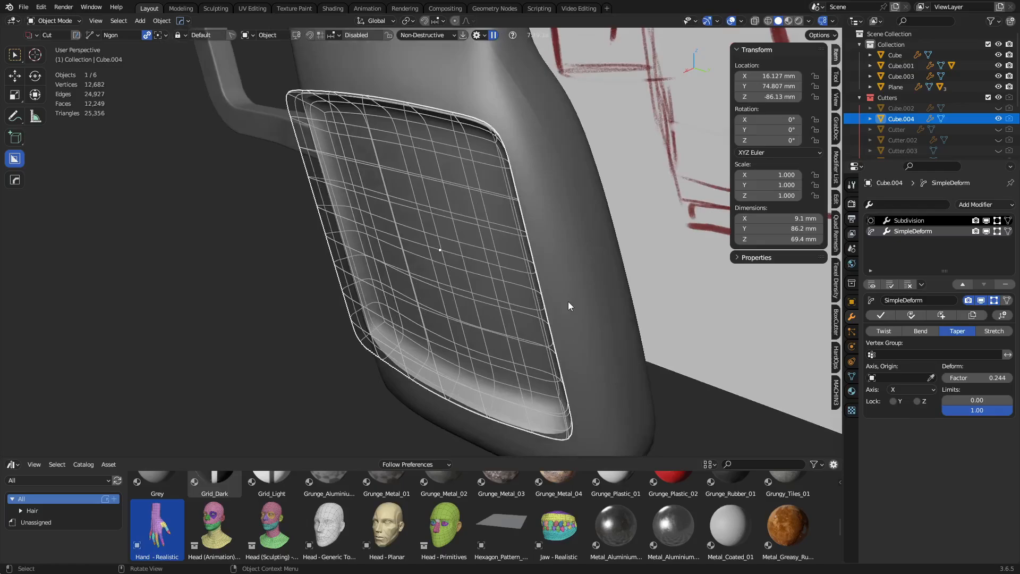
- Add a Lattice modifier with its own lattice cage to the cutter and set U, V and W to 3
{"action": "left_click", "coordinate": [977, 204]}
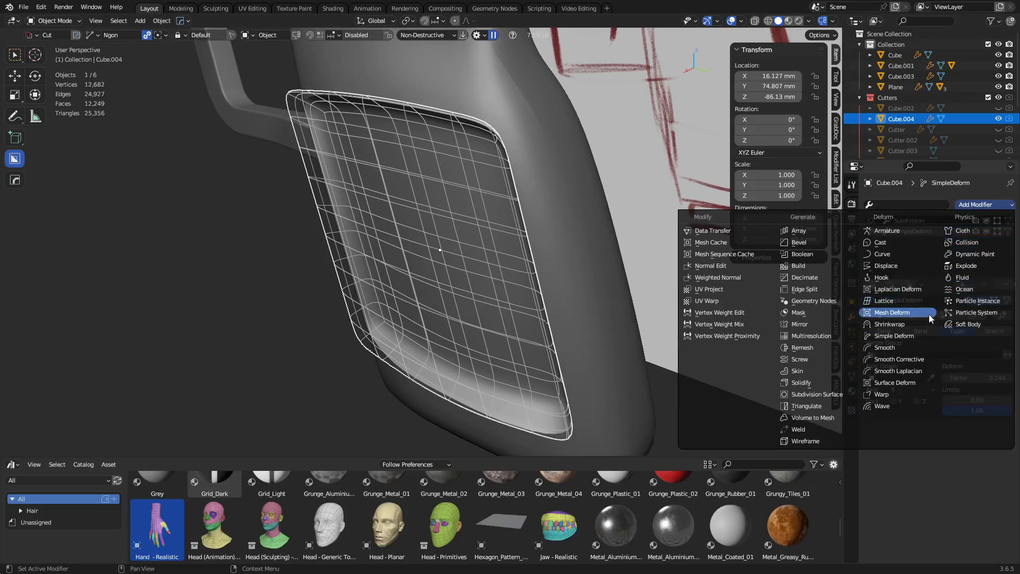
{"action": "left_click", "coordinate": [954, 493]}
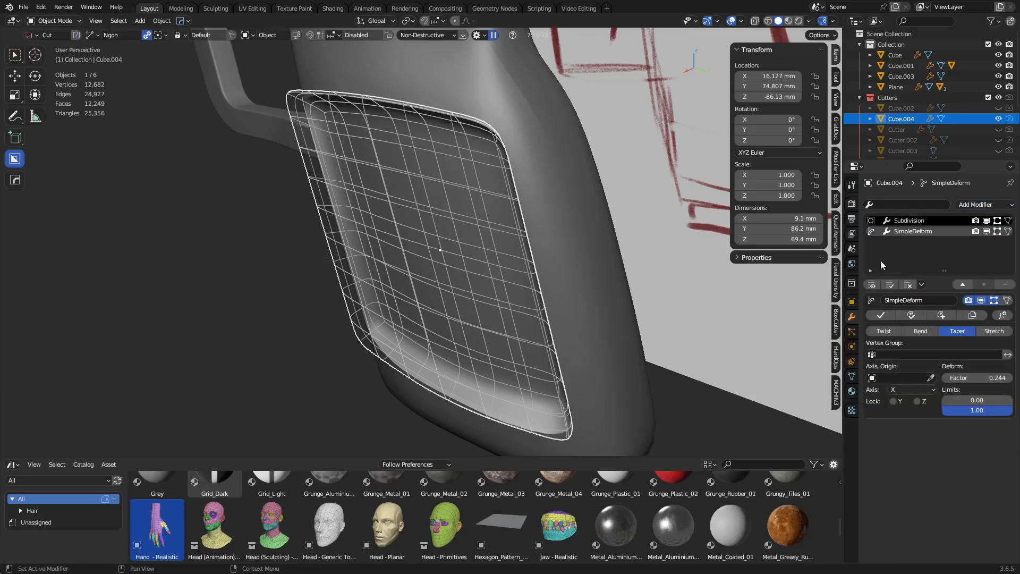
{"action": "left_click", "coordinate": [977, 205]}
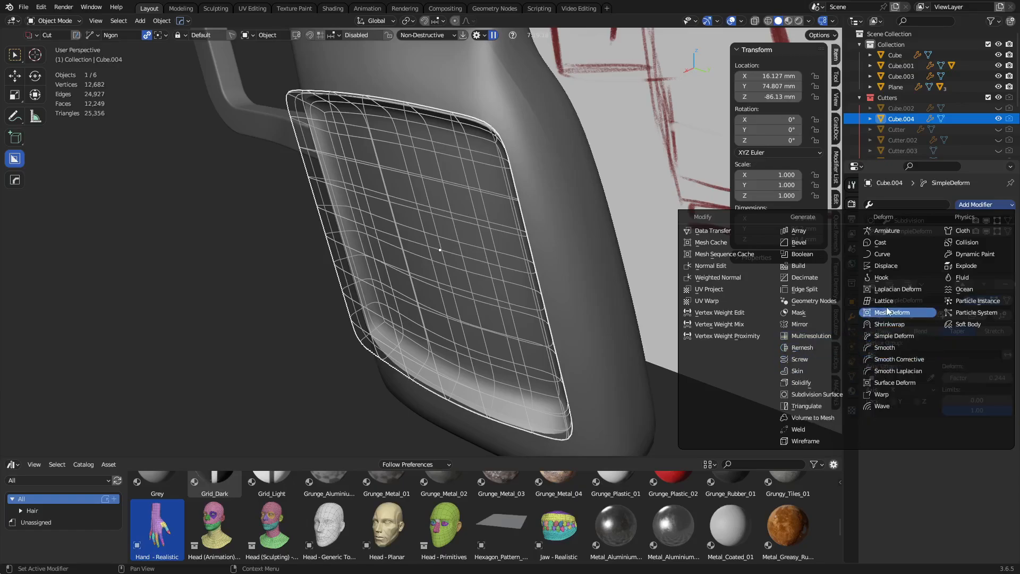
{"action": "left_click", "coordinate": [886, 301]}
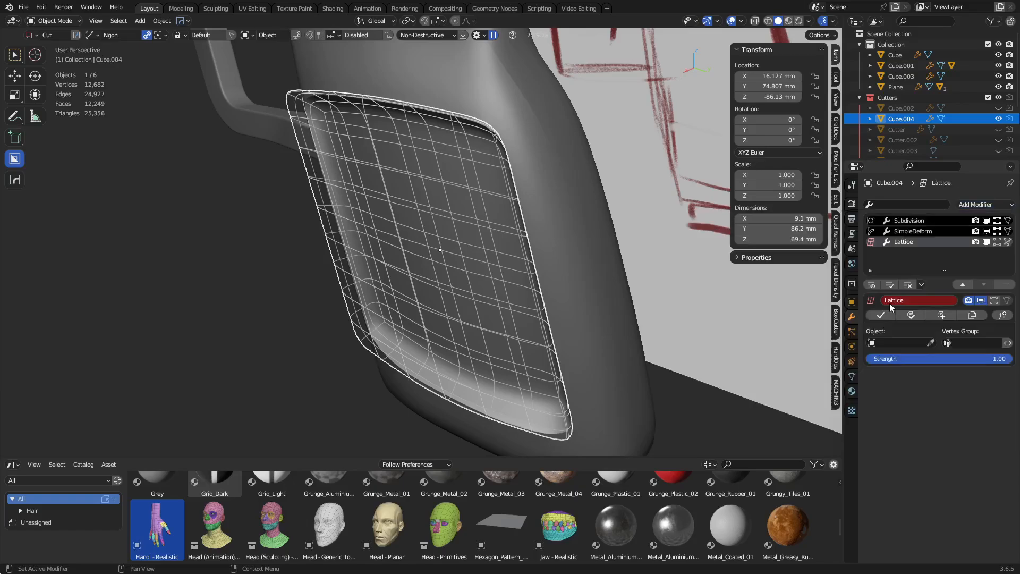
{"action": "left_click", "coordinate": [1003, 316]}
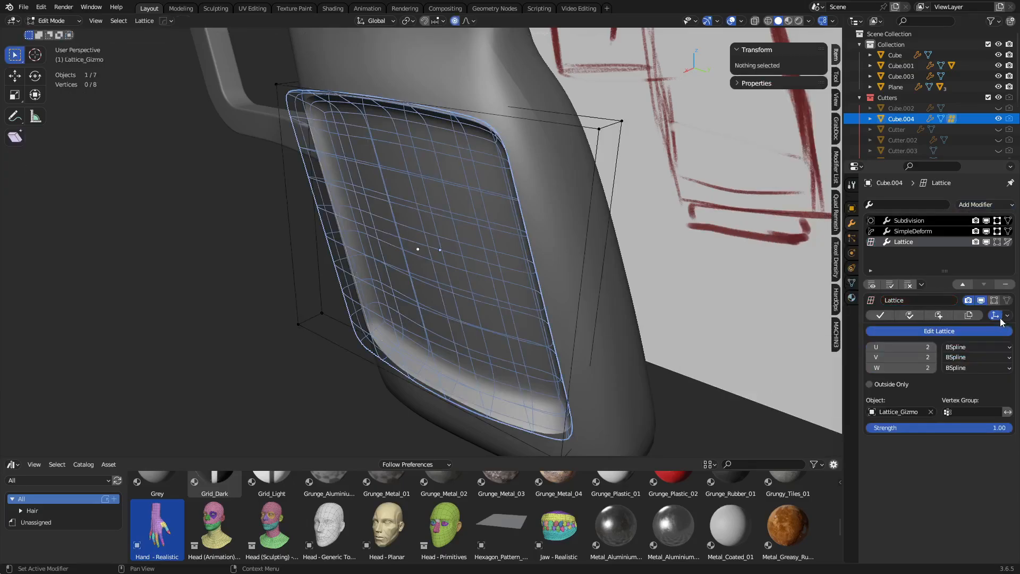
{"action": "middle_click_drag", "start_coordinate": [460, 335], "coordinate": [575, 343]}
{"action": "scroll", "coordinate": [549, 336], "scroll_direction": "up", "scroll_amount": 2}
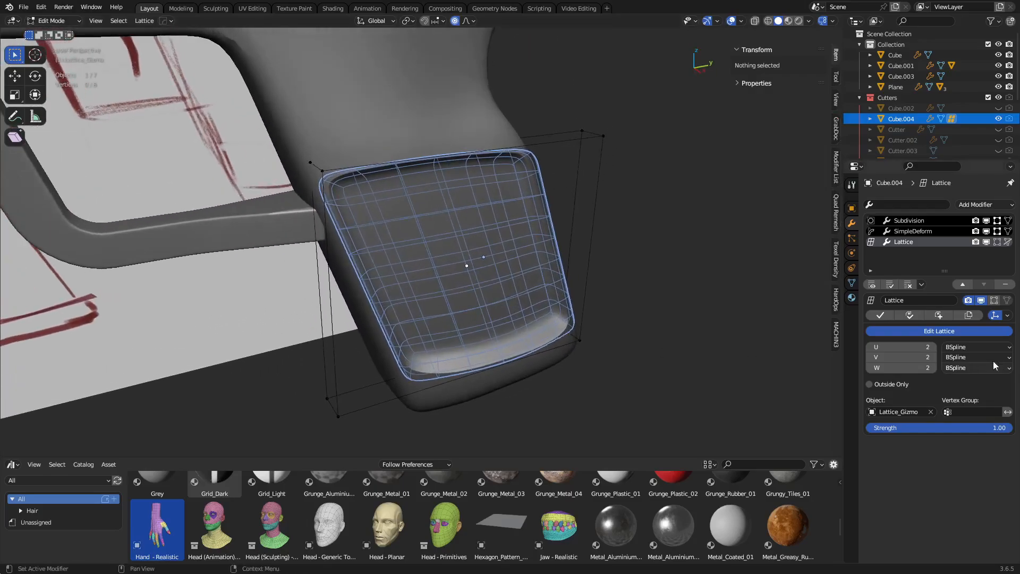
{"action": "left_click", "coordinate": [934, 358]}
{"action": "left_click", "coordinate": [935, 368]}
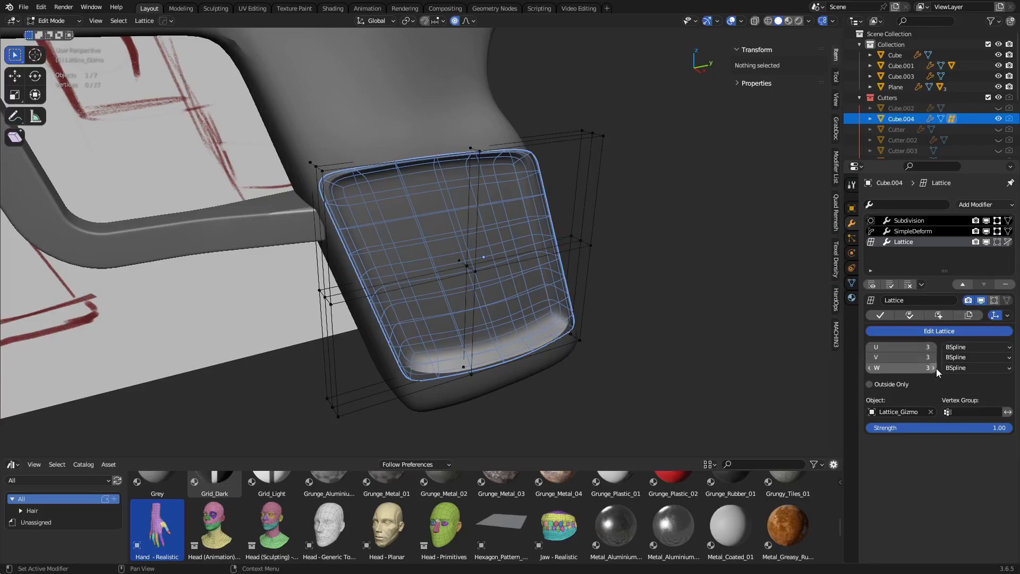
- Edit the lattice cage and move its middle column of points outward about 3.67 mm along X
{"action": "key", "text": "Tab"}
{"action": "left_click", "coordinate": [490, 330]}
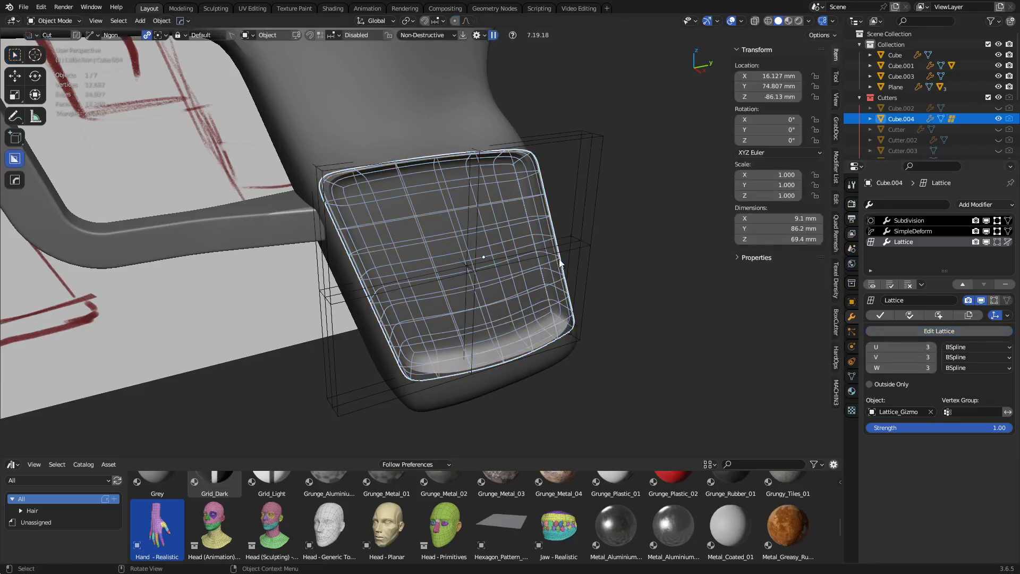
{"action": "left_click", "coordinate": [579, 246]}
{"action": "key", "text": "Tab"}
{"action": "left_click", "coordinate": [567, 277]}
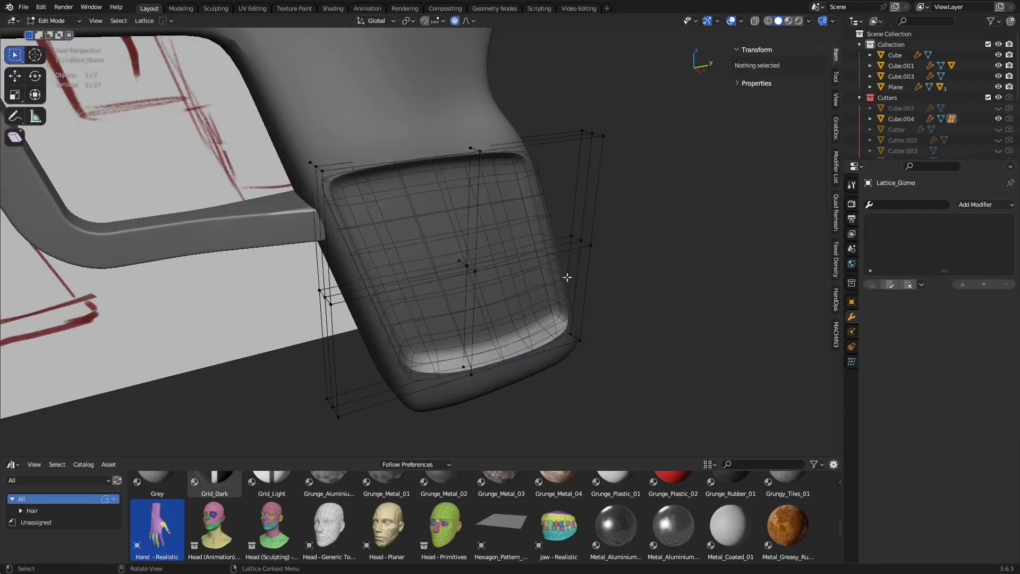
{"action": "key", "text": "alt+z"}
{"action": "left_click_drag", "start_coordinate": [440, 396], "coordinate": [446, 244]}
{"action": "middle_click_drag", "start_coordinate": [500, 146], "coordinate": [514, 296]}
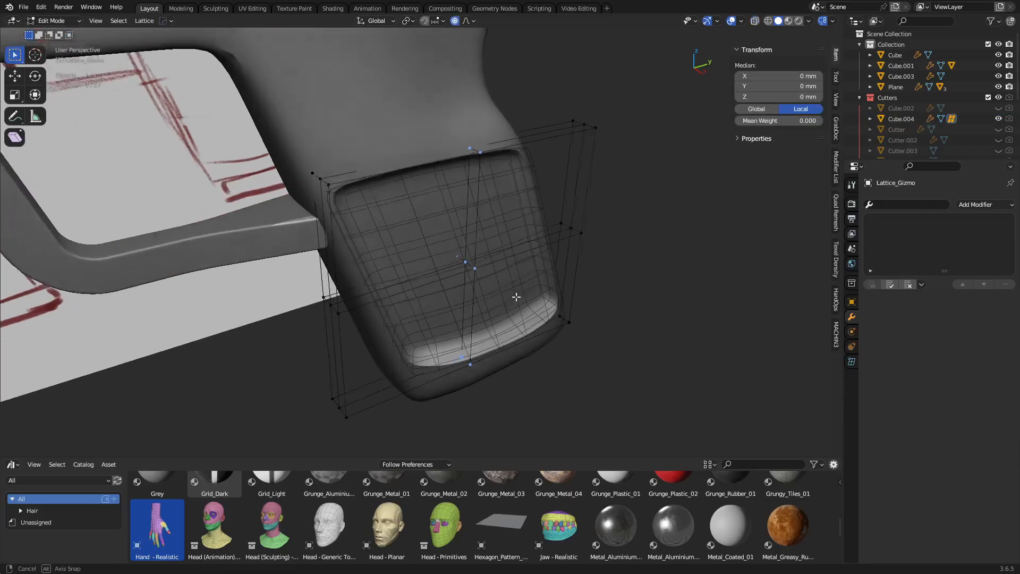
{"action": "key", "text": "g"}
{"action": "key", "text": "y"}
{"action": "key", "text": "x"}
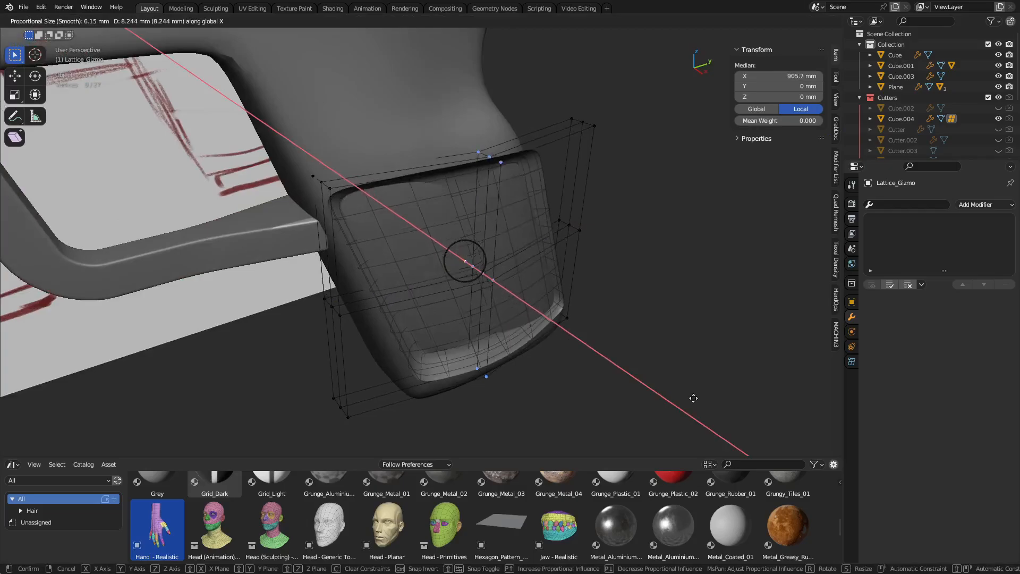
{"action": "left_click", "coordinate": [583, 355]}
- Move the lattice's rear column of points inward about 1.64 mm along X
{"action": "middle_click_drag", "start_coordinate": [523, 348], "coordinate": [471, 369]}
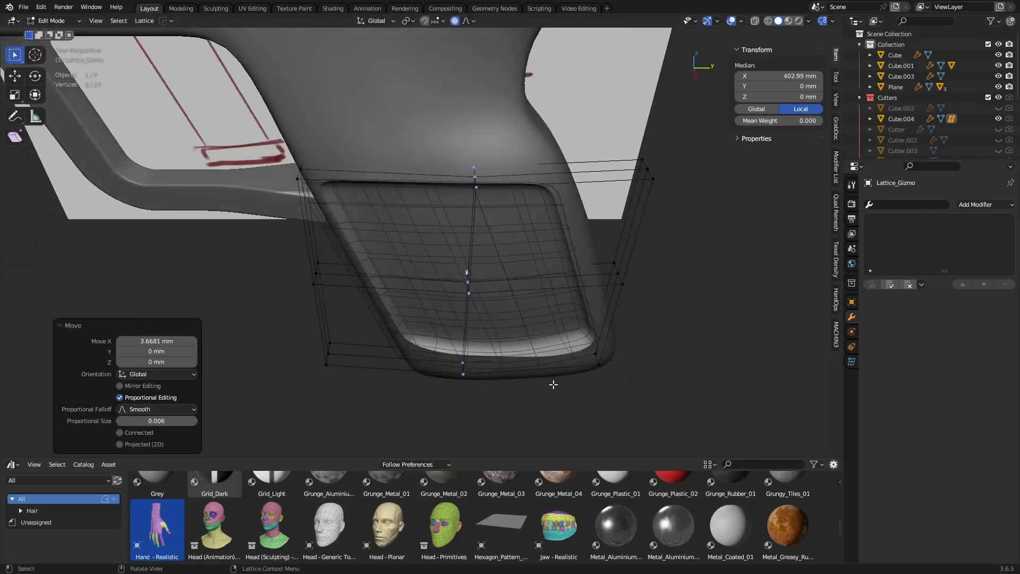
{"action": "left_click_drag", "start_coordinate": [553, 384], "coordinate": [684, 123]}
{"action": "key", "text": "g"}
{"action": "key", "text": "x"}
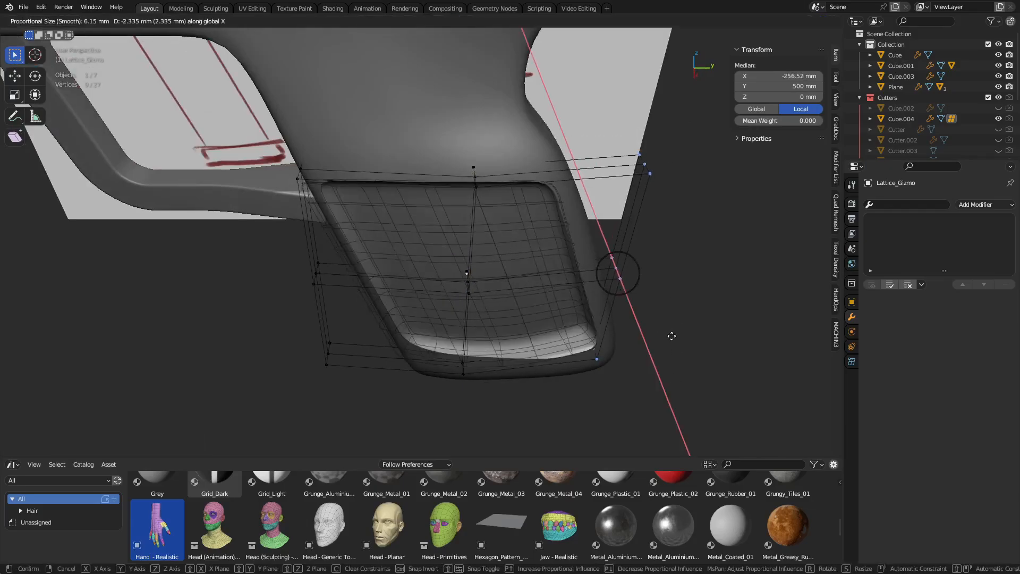
{"action": "left_click", "coordinate": [681, 349]}
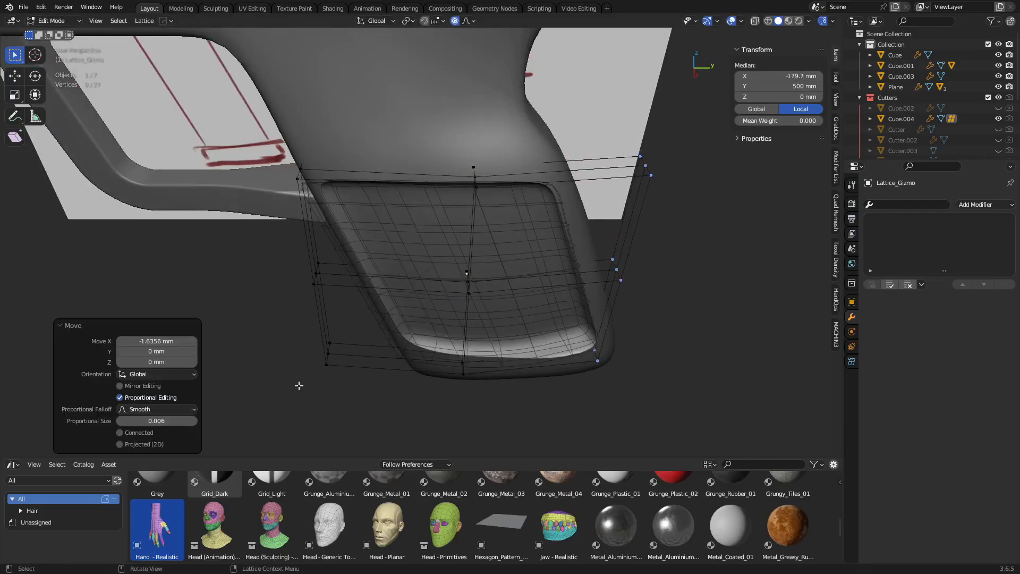
- Move the lattice's front column of points inward about 1.07 mm along X
{"action": "left_click_drag", "start_coordinate": [299, 385], "coordinate": [341, 336]}
{"action": "key", "text": "g"}
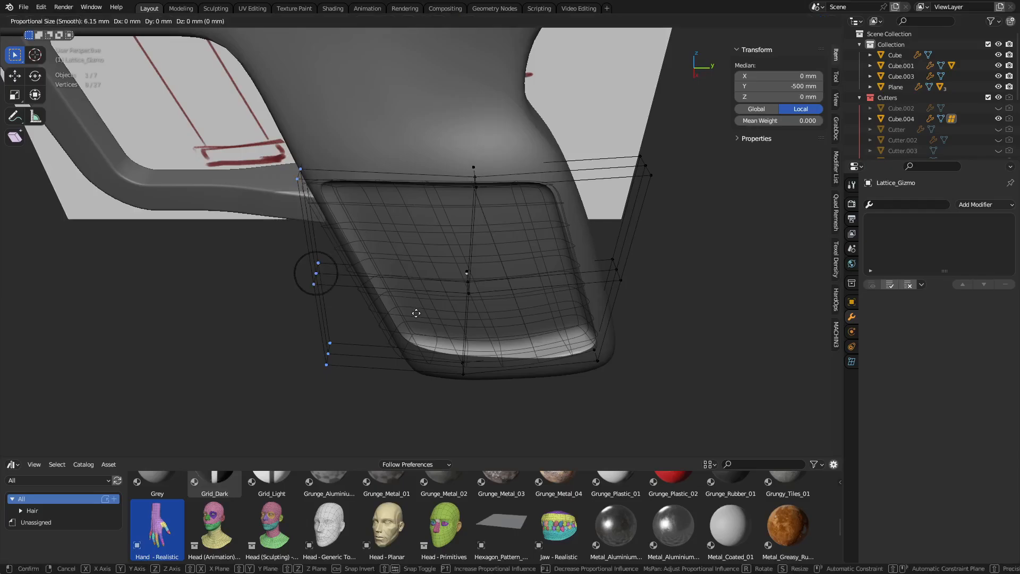
{"action": "key", "text": "x"}
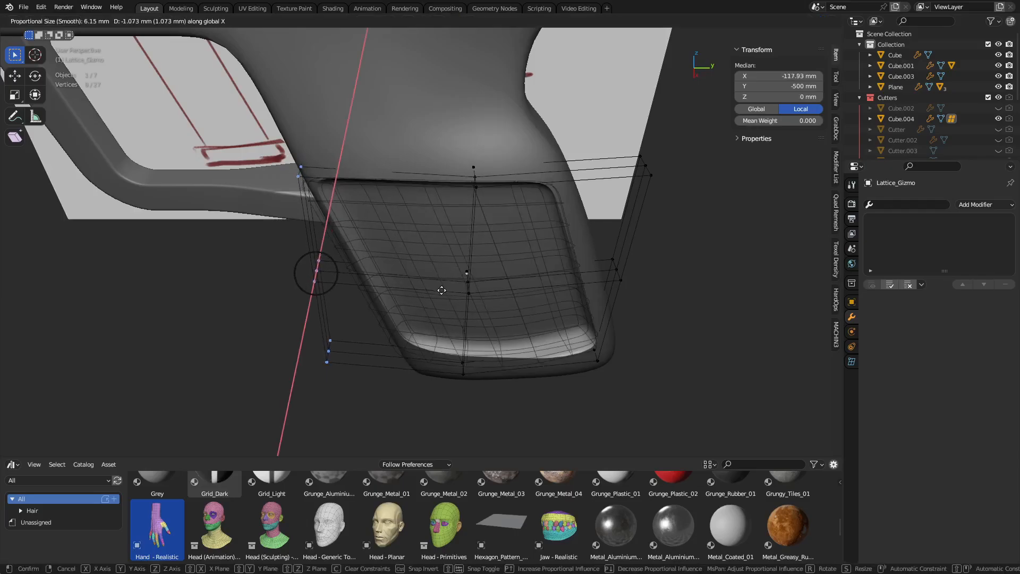
{"action": "left_click", "coordinate": [441, 291]}
{"action": "middle_click_drag", "start_coordinate": [441, 290], "coordinate": [536, 331]}
{"action": "left_click", "coordinate": [435, 335]}
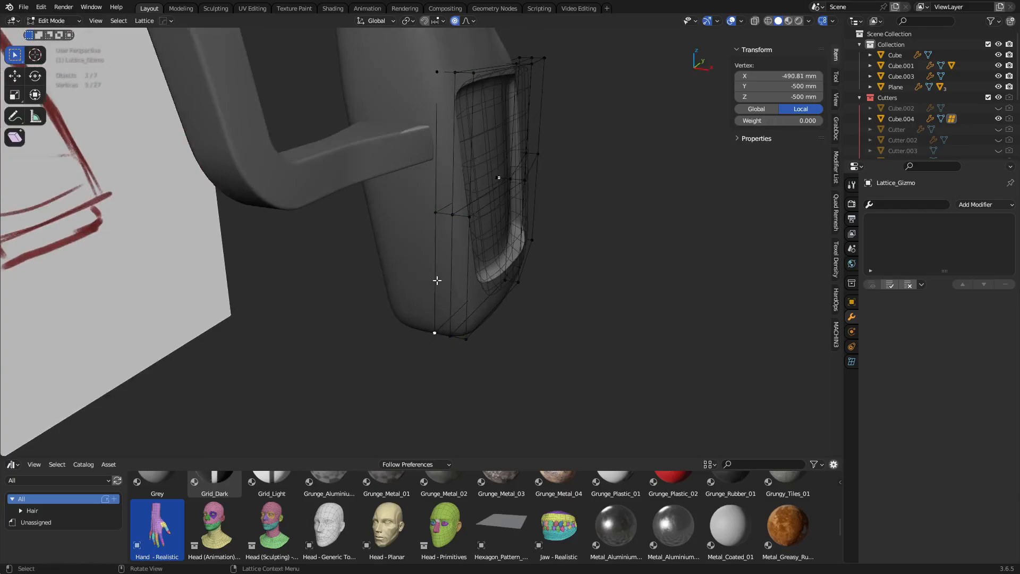
{"action": "key", "text": "g"}
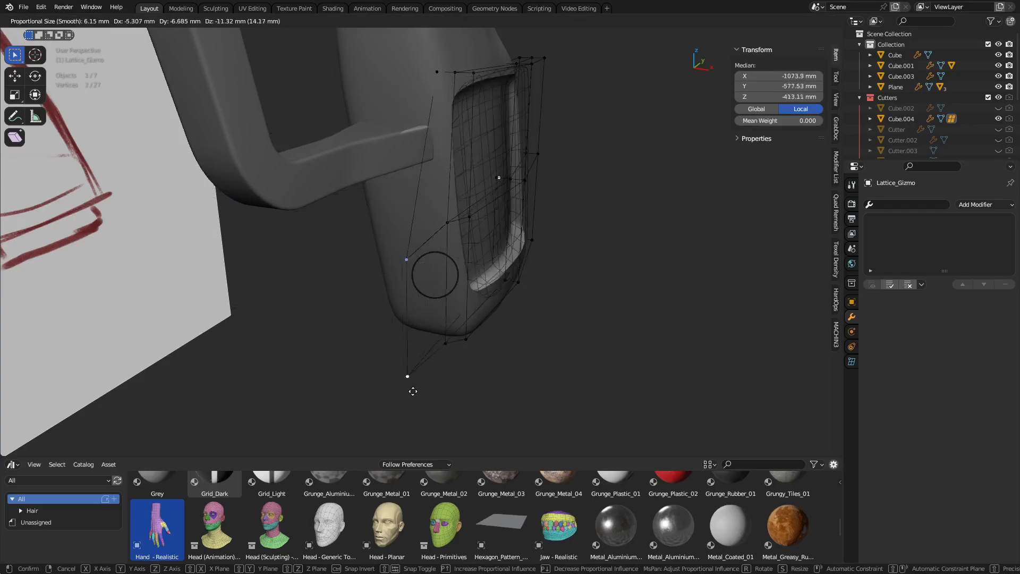
{"action": "right_click", "coordinate": [440, 341]}
{"action": "middle_click_drag", "start_coordinate": [461, 322], "coordinate": [588, 333]}
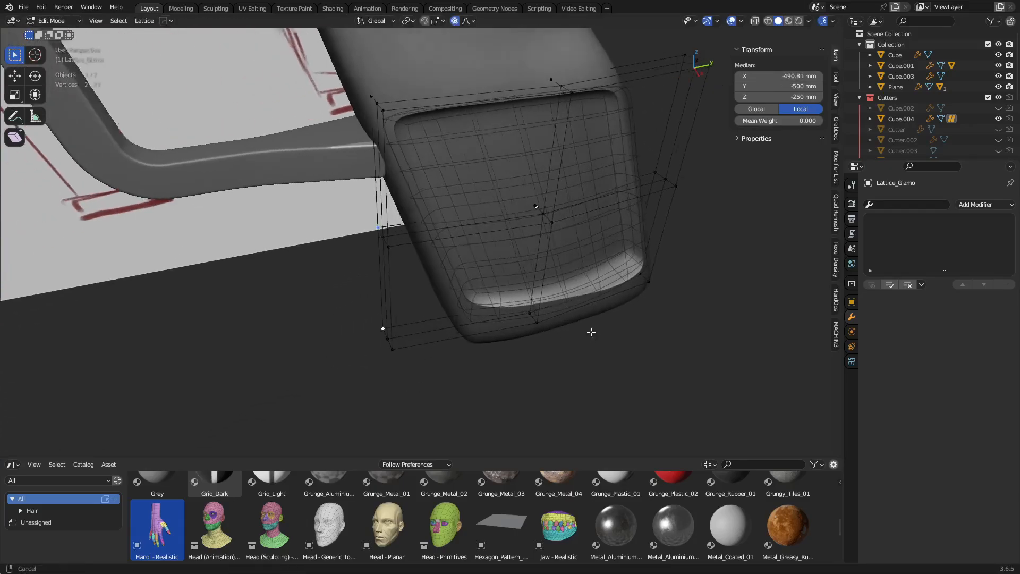
{"action": "key", "text": "Tab"}
{"action": "key", "text": "s"}
{"action": "key", "text": "x"}
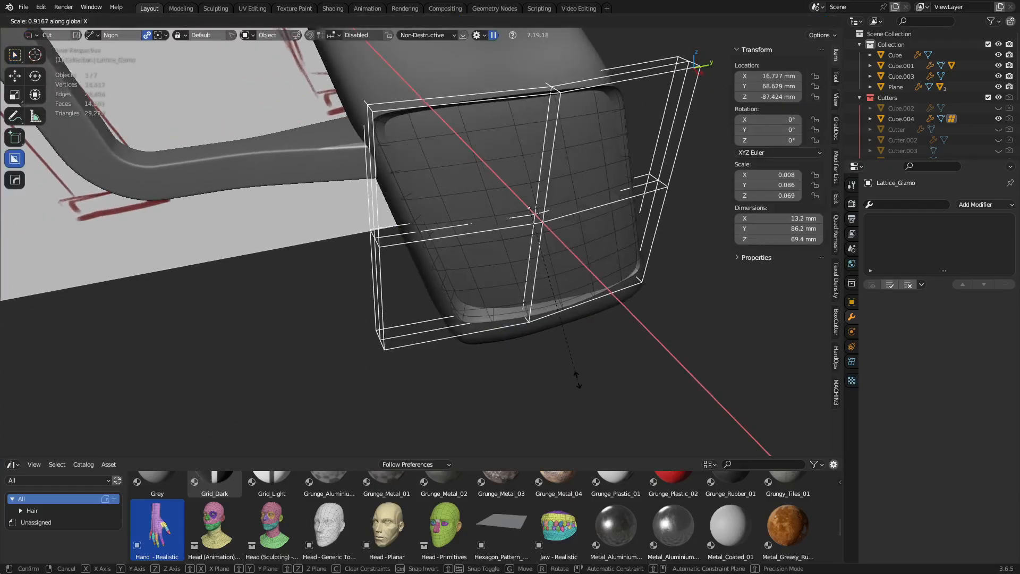
{"action": "key", "text": "y"}
{"action": "right_click", "coordinate": [572, 377]}
{"action": "key", "text": "Tab"}
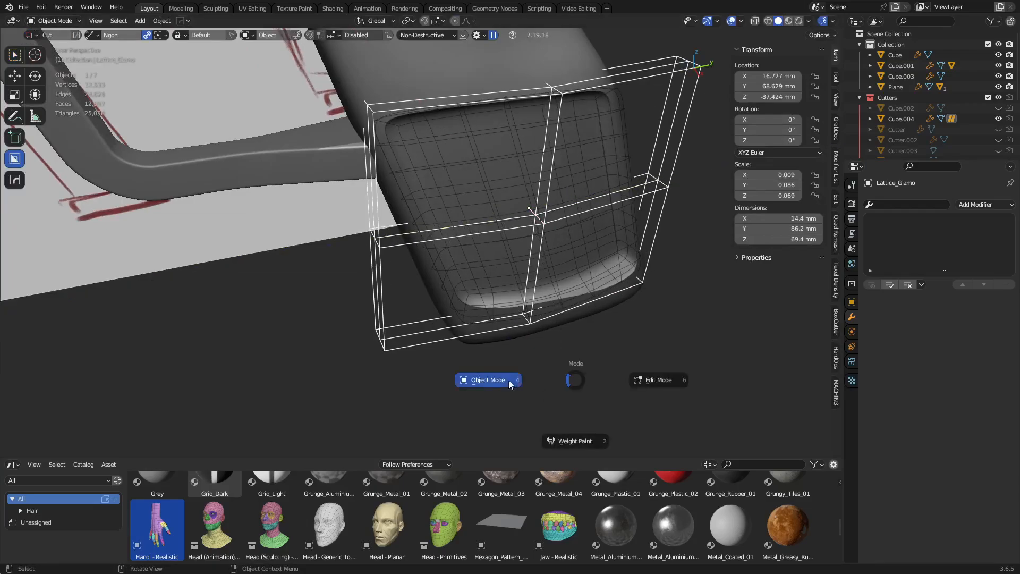
{"action": "left_click", "coordinate": [506, 380]}
{"action": "left_click", "coordinate": [499, 308]}
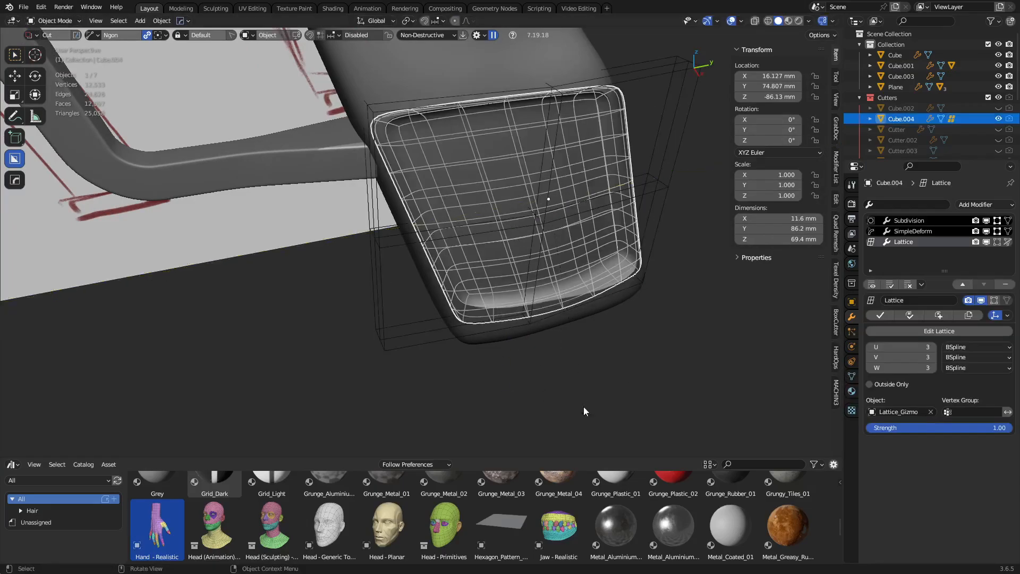
- Scale all points of the lattice cage by about 0.788 along Y in Edit Mode
{"action": "left_click", "coordinate": [429, 341]}
{"action": "key", "text": "Tab"}
{"action": "key", "text": "s"}
{"action": "key", "text": "y"}
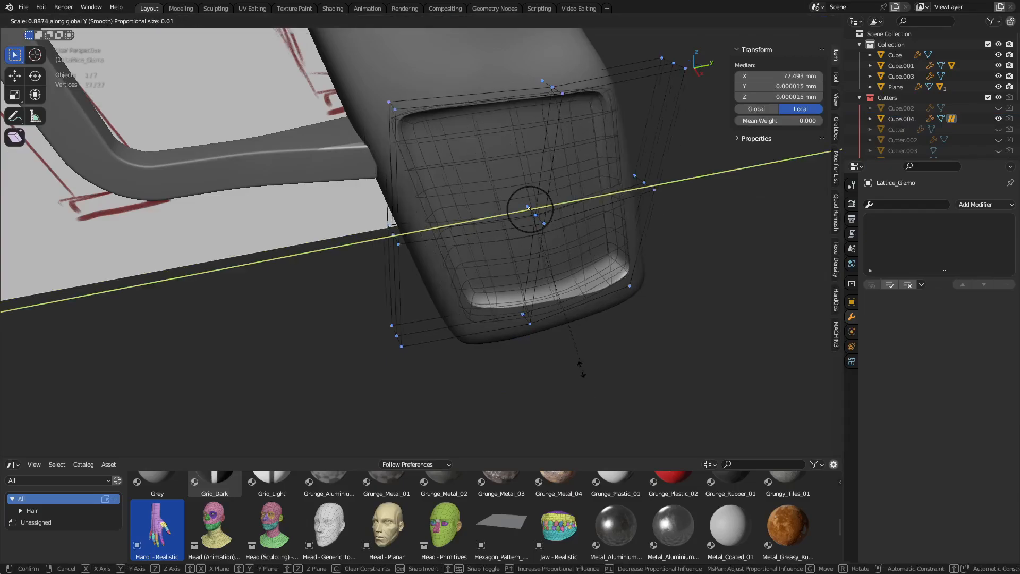
{"action": "left_click", "coordinate": [567, 358]}
- In the right orthographic view with X-ray on, shear the lattice's front column of points to follow the grip's slanted front edge
{"action": "key", "text": "KP_3"}
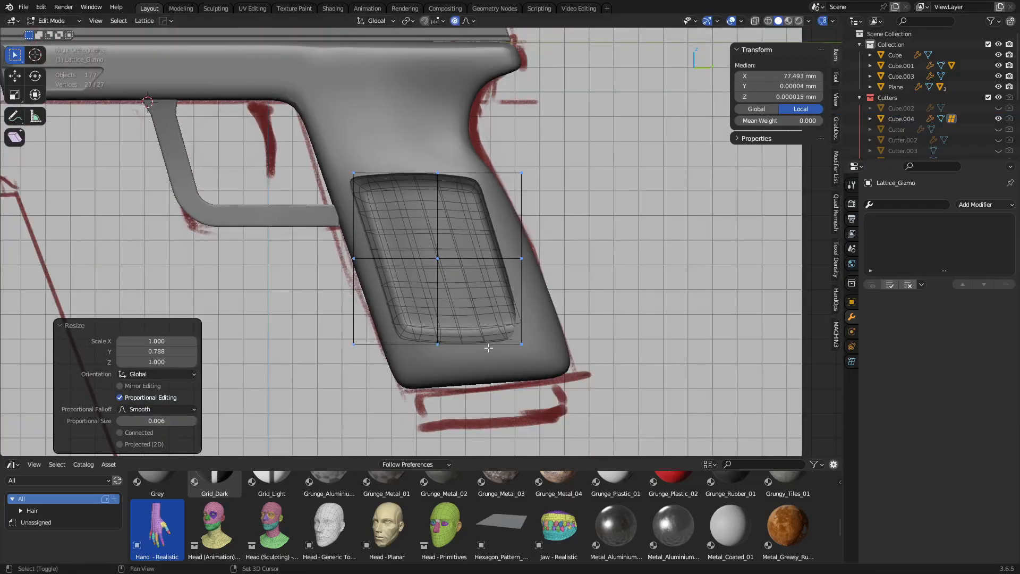
{"action": "key", "text": "ctrl+Tab"}
{"action": "key", "text": "ctrl+Tab"}
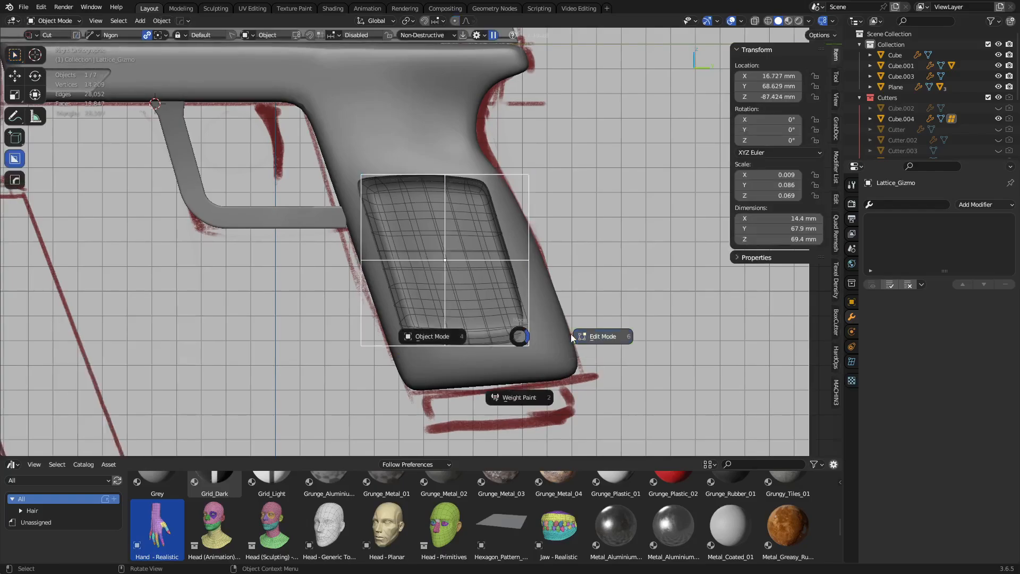
{"action": "left_click", "coordinate": [572, 337]}
{"action": "left_click_drag", "start_coordinate": [367, 164], "coordinate": [366, 360]}
{"action": "key", "text": "alt+z"}
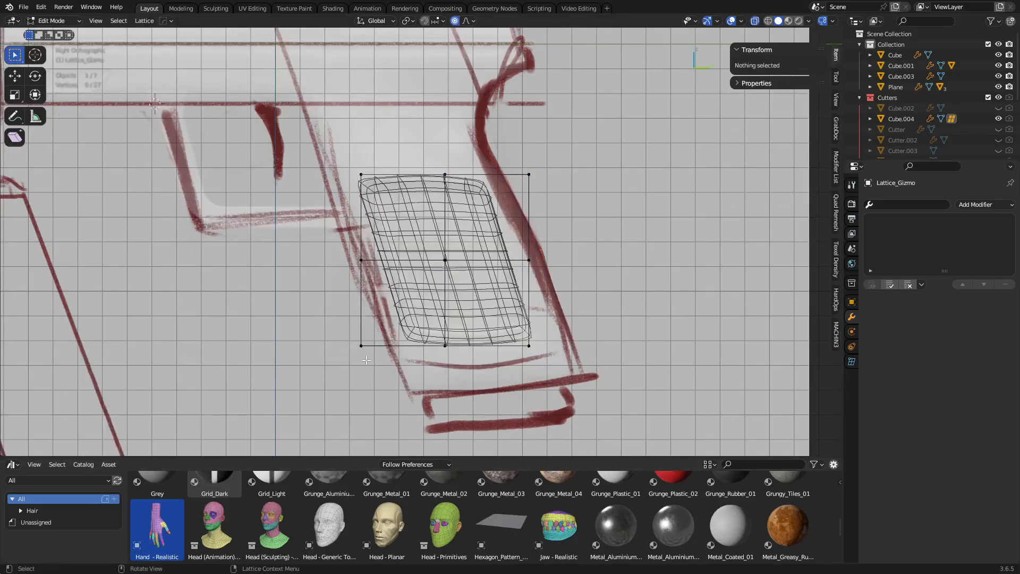
{"action": "left_click_drag", "start_coordinate": [391, 163], "coordinate": [391, 164]}
{"action": "key", "text": "shift+ctrl+alt+s"}
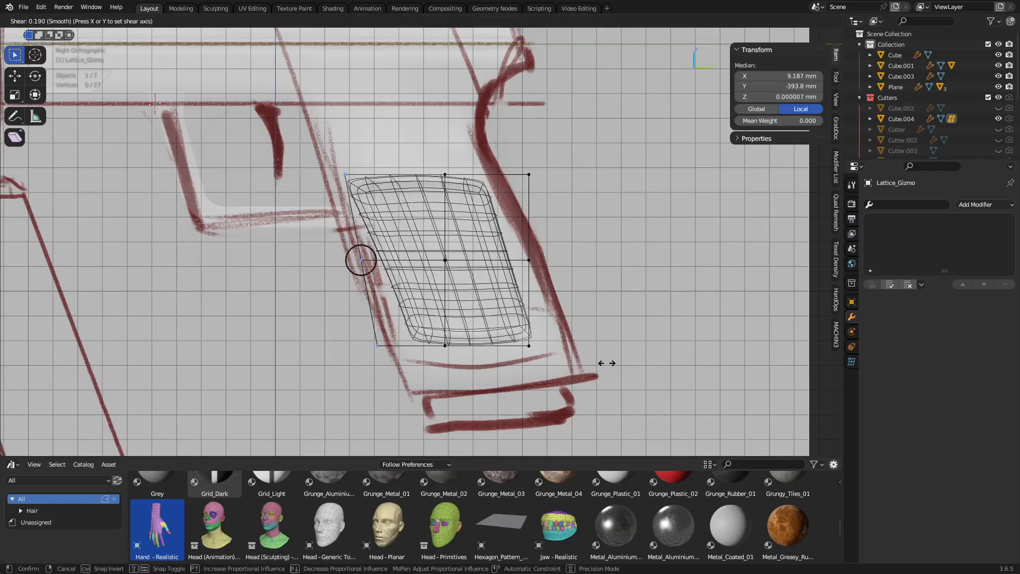
{"action": "left_click", "coordinate": [595, 367]}
- Move the lattice's upper front corner points down and rearward, and raise its top middle points slightly
{"action": "left_click_drag", "start_coordinate": [370, 155], "coordinate": [370, 155]}
{"action": "key", "text": "g"}
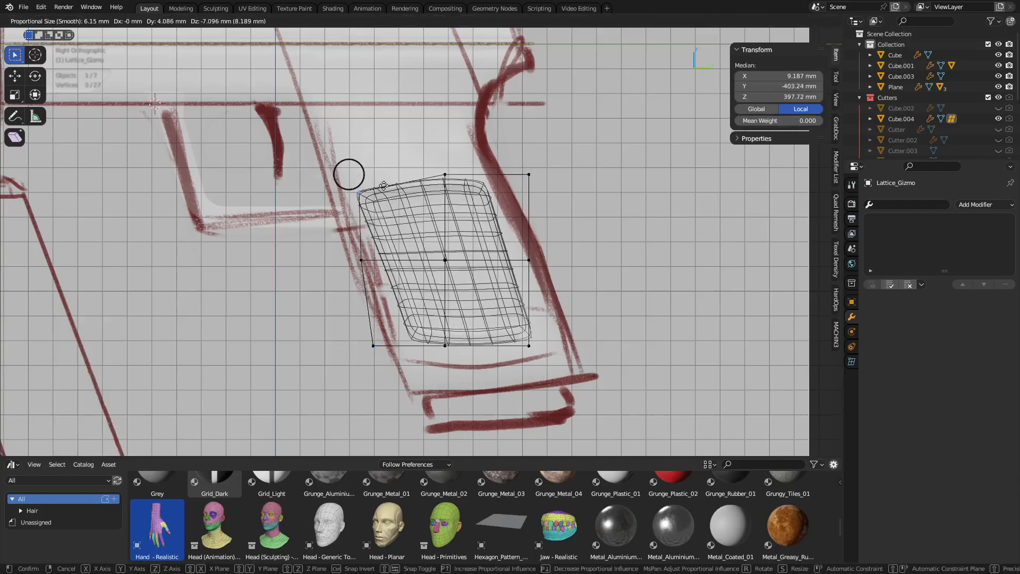
{"action": "left_click", "coordinate": [384, 192]}
{"action": "left_click_drag", "start_coordinate": [415, 192], "coordinate": [449, 161]}
{"action": "key", "text": "g"}
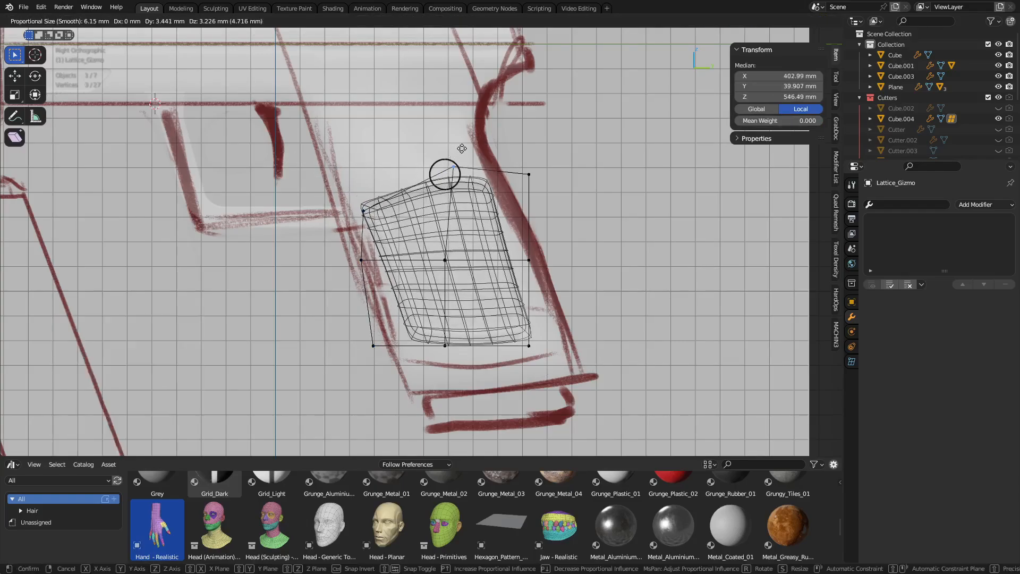
{"action": "left_click", "coordinate": [448, 156]}
- Move the lattice's rear middle points about 8.6 mm in Y and 1.5 mm in Z, and its lower rear corner rearward and down
{"action": "left_click_drag", "start_coordinate": [513, 281], "coordinate": [573, 234]}
{"action": "key", "text": "g"}
{"action": "left_click", "coordinate": [597, 228]}
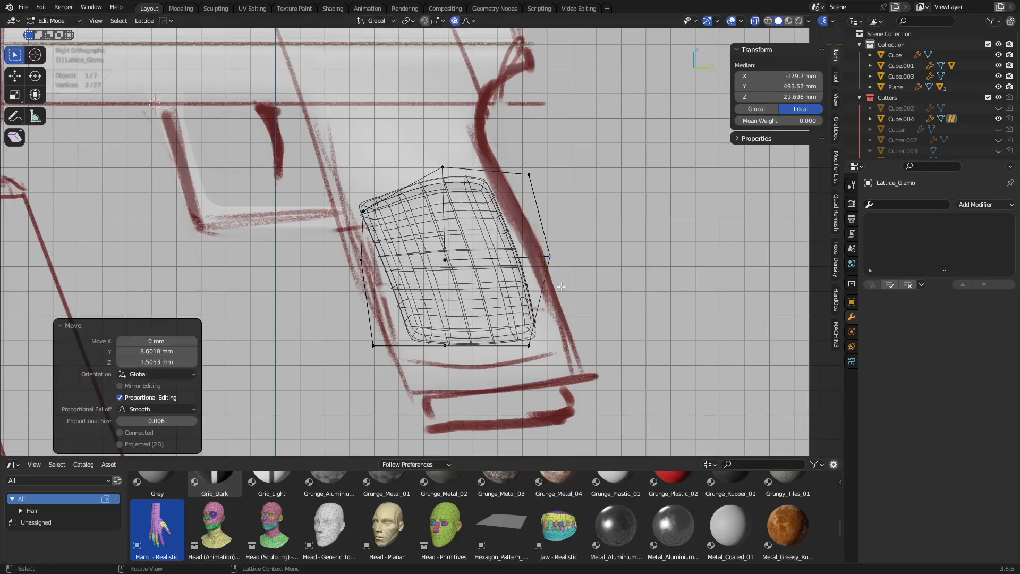
{"action": "left_click_drag", "start_coordinate": [508, 363], "coordinate": [568, 322]}
{"action": "key", "text": "g"}
{"action": "left_click", "coordinate": [591, 337]}
- Lower the lattice's bottom middle points toward the sketched curve and its lower front corner points about 9.7 mm in Z
{"action": "left_click_drag", "start_coordinate": [425, 367], "coordinate": [462, 330]}
{"action": "key", "text": "g"}
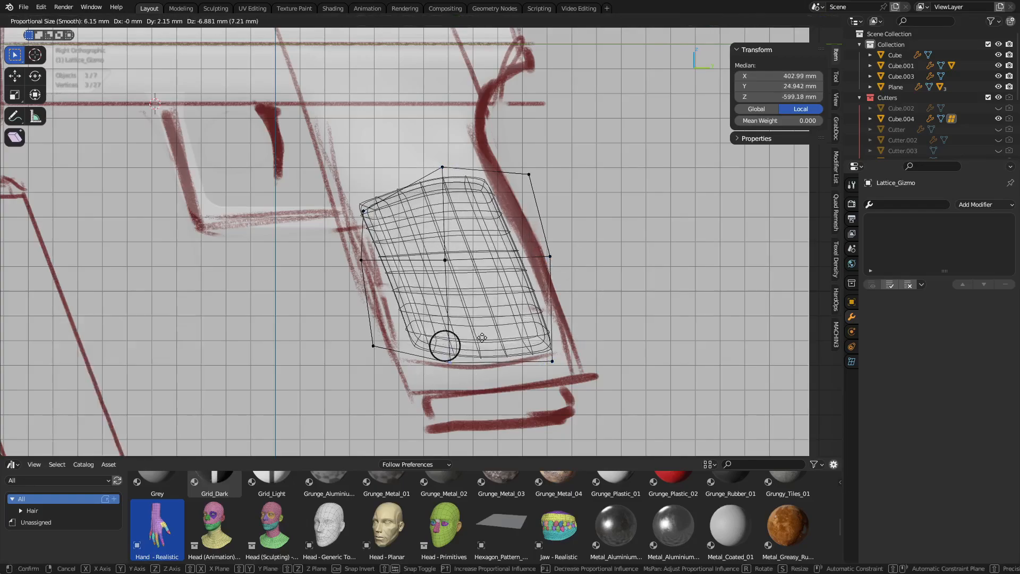
{"action": "left_click", "coordinate": [480, 352]}
{"action": "left_click_drag", "start_coordinate": [388, 327], "coordinate": [388, 326]}
{"action": "key", "text": "g"}
{"action": "left_click", "coordinate": [413, 351]}
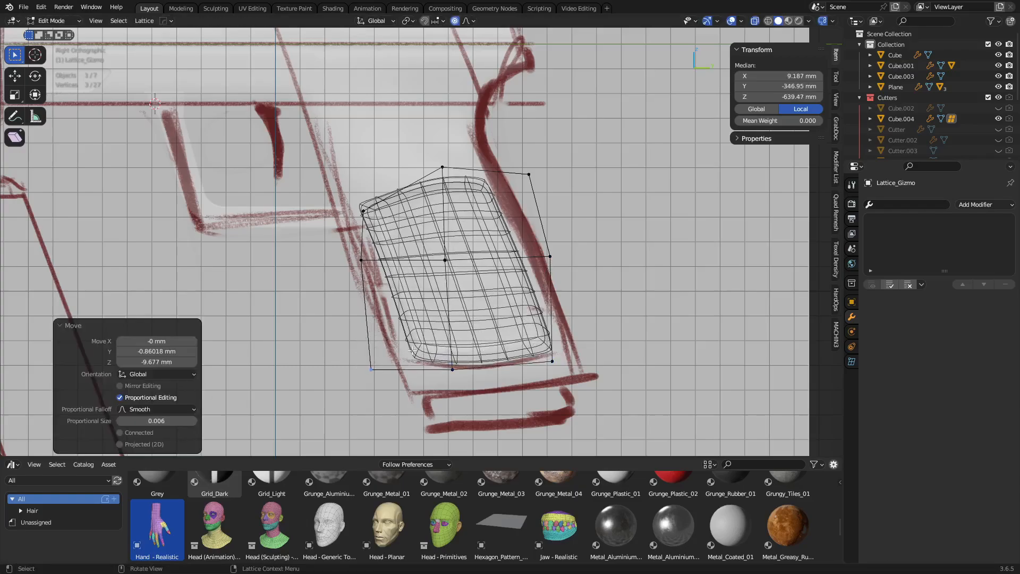
- Move the lattice's centre points about 1.3 mm in Y and -1.7 mm in Z, finishing the cage edit with X-ray off
{"action": "left_click_drag", "start_coordinate": [466, 244], "coordinate": [465, 245]}
{"action": "key", "text": "g"}
{"action": "left_click", "coordinate": [441, 203]}
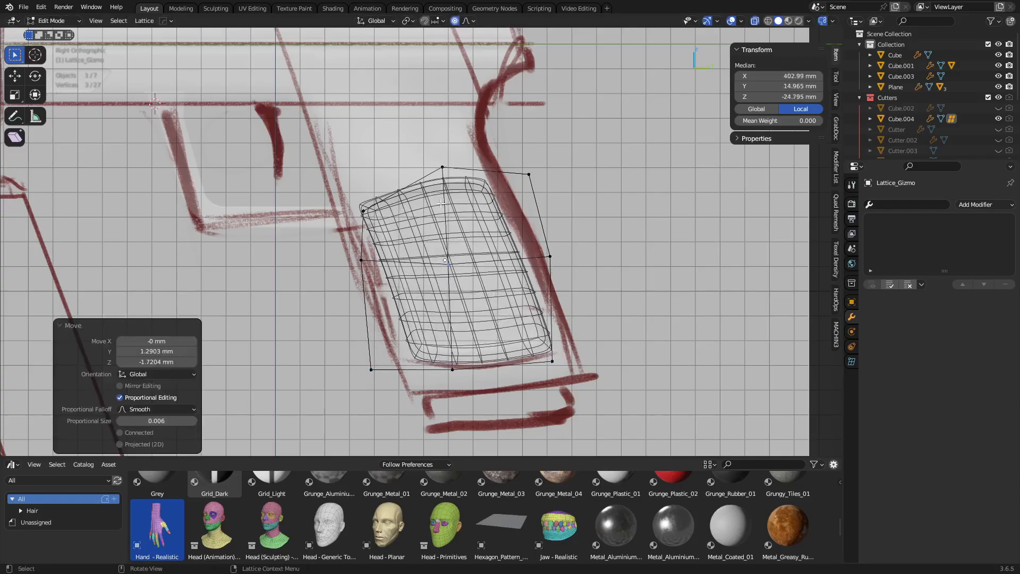
{"action": "key", "text": "Tab"}
{"action": "key", "text": "alt+z"}
{"action": "middle_click_drag", "start_coordinate": [512, 291], "coordinate": [480, 299]}
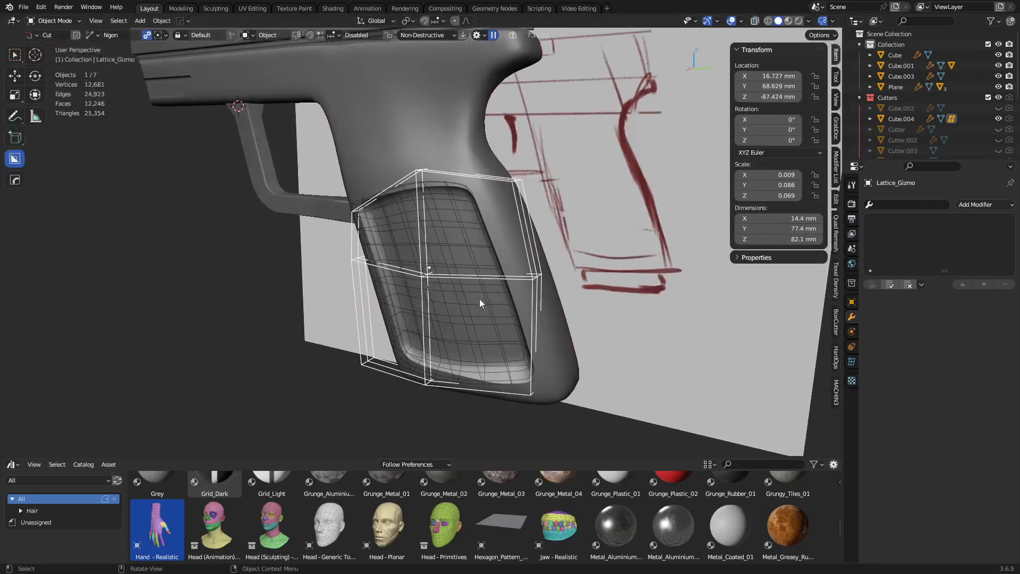
- Hide the lattice cage and move the recess cutter about 1.8 mm outward along X
{"action": "key", "text": "shift+2"}
{"action": "middle_click_drag", "start_coordinate": [499, 251], "coordinate": [471, 287]}
{"action": "left_click", "coordinate": [423, 320]}
{"action": "key", "text": "g"}
{"action": "key", "text": "x"}
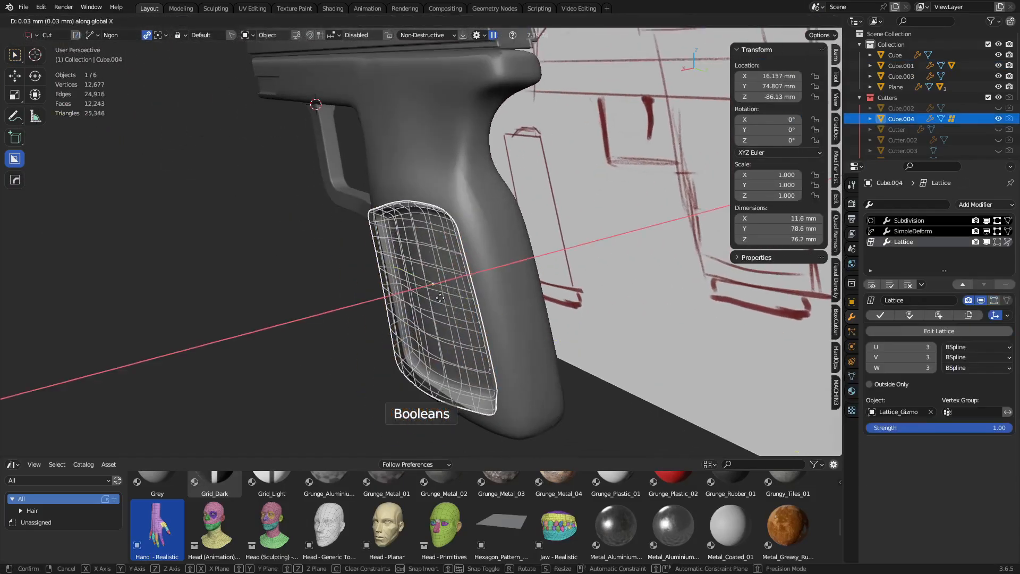
{"action": "left_click", "coordinate": [444, 297]}
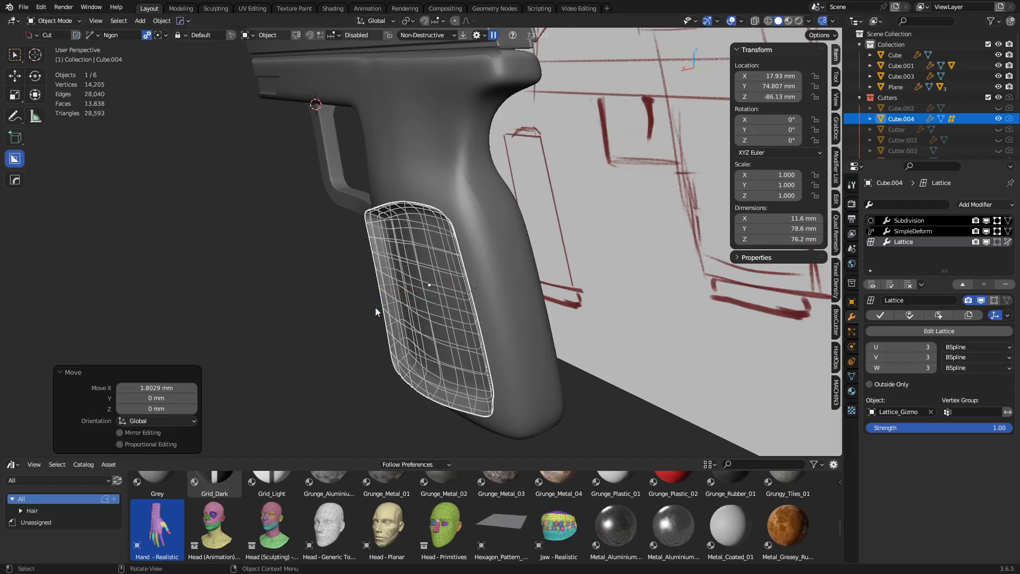
- Hide the cutters to check the recess from the front, and undo back to before the cutter's last X move
{"action": "key", "text": "h"}
{"action": "middle_click_drag", "start_coordinate": [310, 311], "coordinate": [530, 330]}
{"action": "left_click", "coordinate": [455, 305]}
{"action": "key", "text": "ctrl+Tab"}
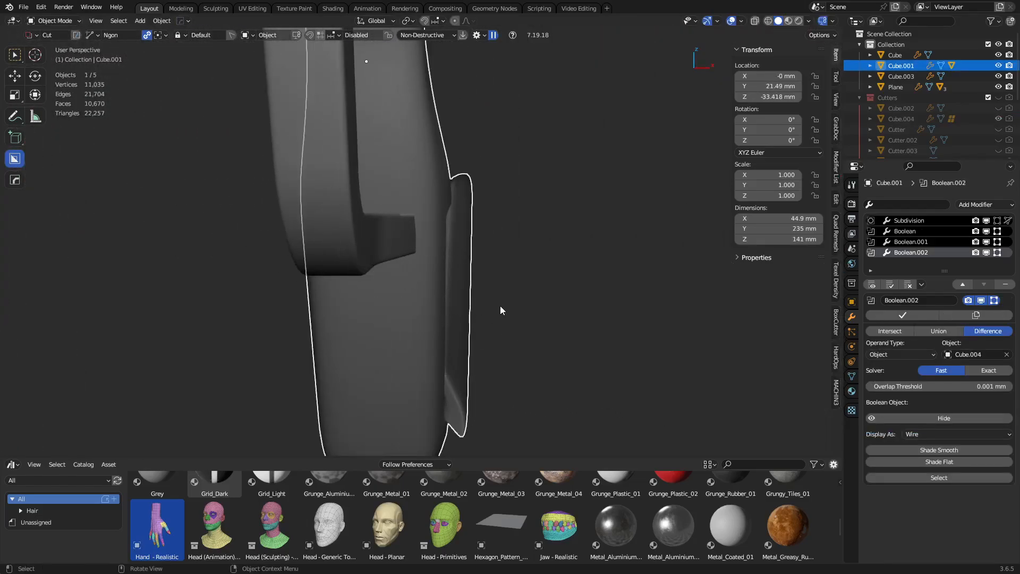
{"action": "key", "text": "ctrl+z"}
{"action": "key", "text": "ctrl+z"}
{"action": "key", "text": "ctrl+z"}
{"action": "key", "text": "ctrl+z"}
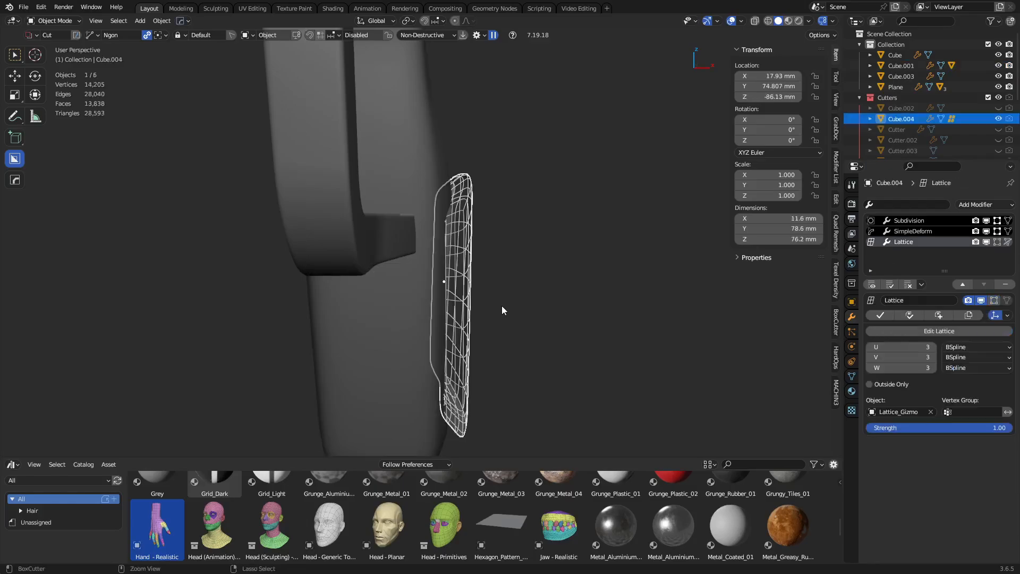
- Move the recess cutter outward along X to about 18.19 mm and hide the cutters
{"action": "key", "text": "g"}
{"action": "key", "text": "x"}
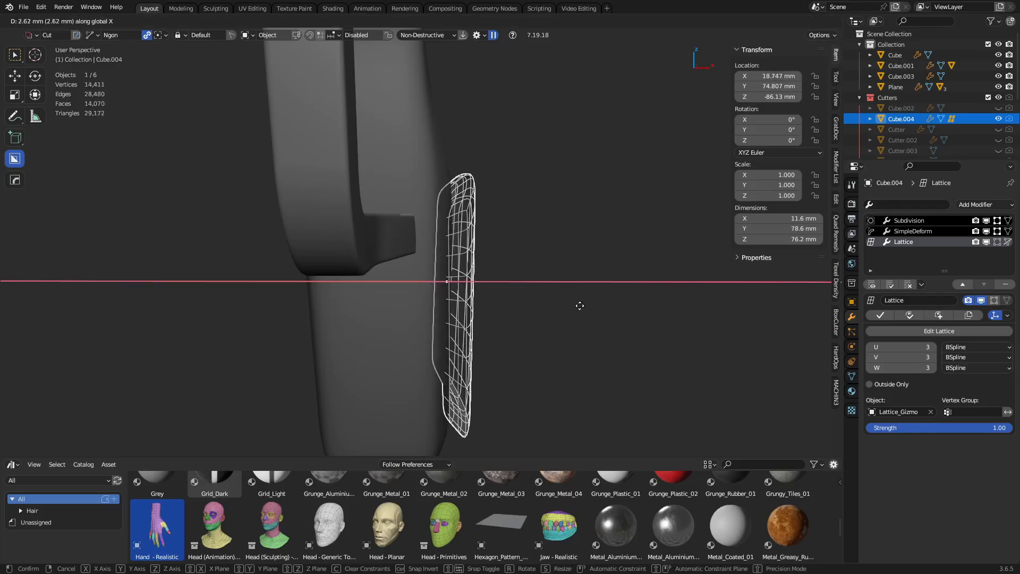
{"action": "left_click", "coordinate": [569, 309]}
{"action": "middle_click_drag", "start_coordinate": [569, 306], "coordinate": [448, 286]}
{"action": "key", "text": "ctrl+Tab"}
{"action": "key", "text": "1"}
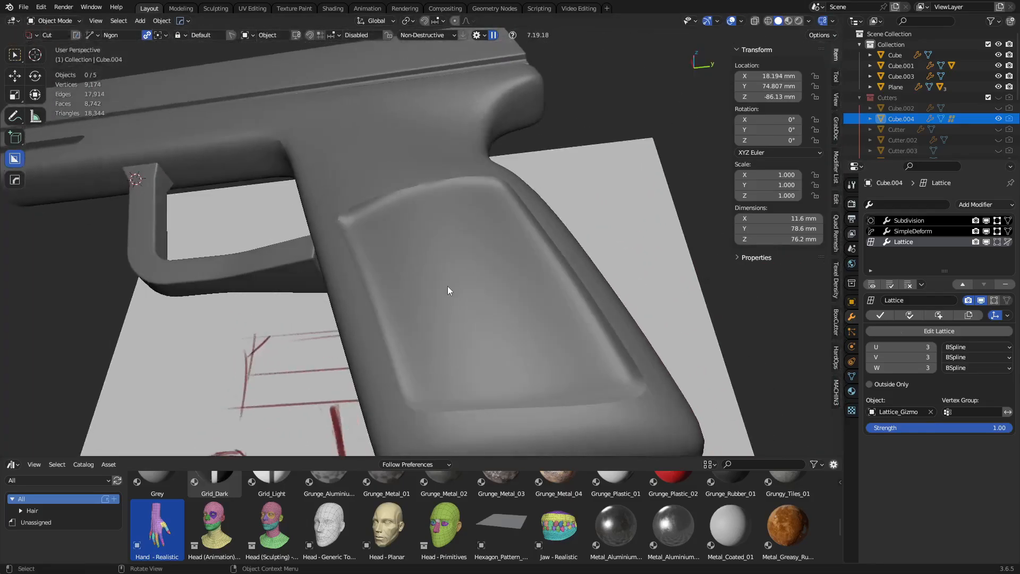
- Show the cutters again and move the recess cutter about 0.2 mm inward along X
{"action": "left_click", "coordinate": [537, 315]}
{"action": "key", "text": "ctrl+shift+b"}
{"action": "left_click", "coordinate": [537, 315]}
{"action": "key", "text": "g"}
{"action": "key", "text": "x"}
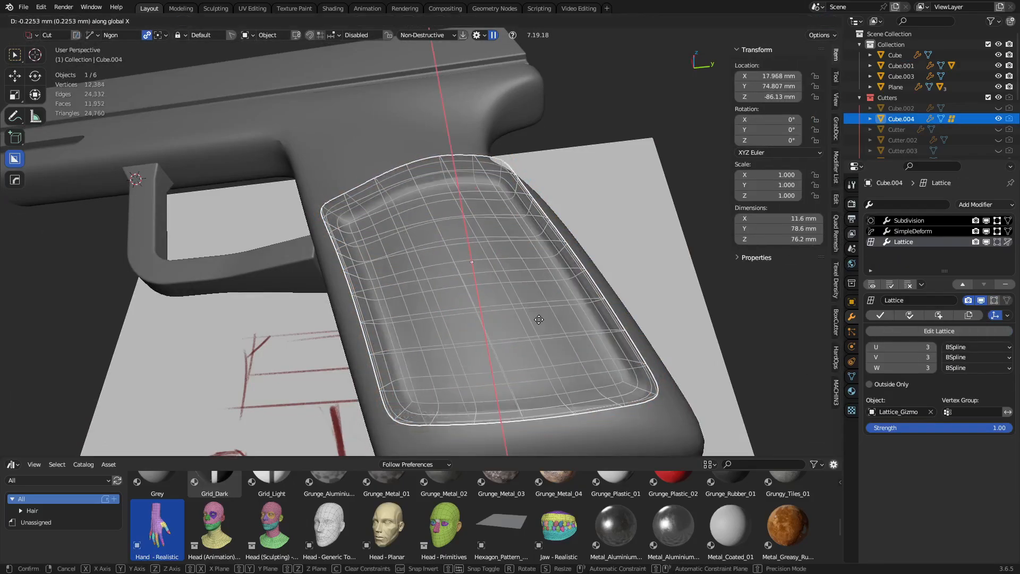
{"action": "left_click", "coordinate": [540, 320]}
{"action": "key", "text": "ctrl+Tab"}
- Set the solver of the frame's recess boolean to Exact and hide the cutters
{"action": "left_click", "coordinate": [356, 130]}
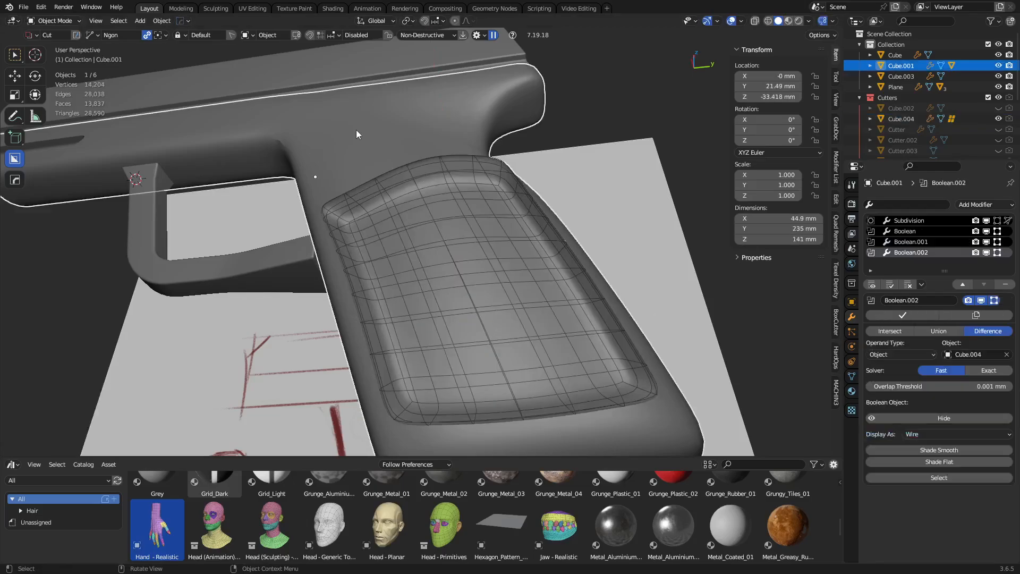
{"action": "left_click", "coordinate": [992, 370]}
{"action": "key", "text": "shift+2"}
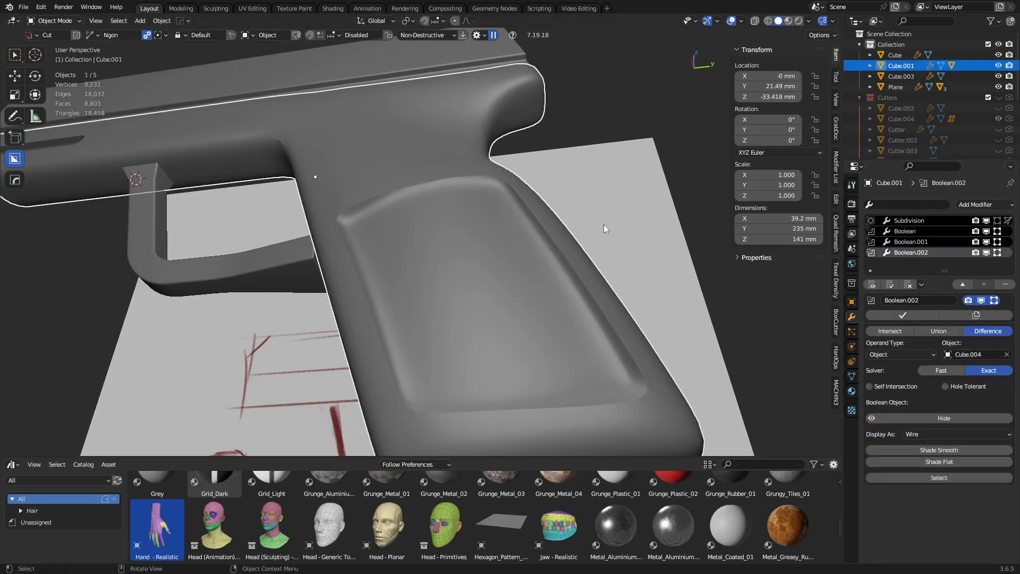
- Examine the frame's grip recess from several angles, including its wireframe, with the cutters hidden
{"action": "middle_click_drag", "start_coordinate": [604, 224], "coordinate": [429, 304]}
{"action": "middle_click_drag", "start_coordinate": [467, 207], "coordinate": [497, 198]}
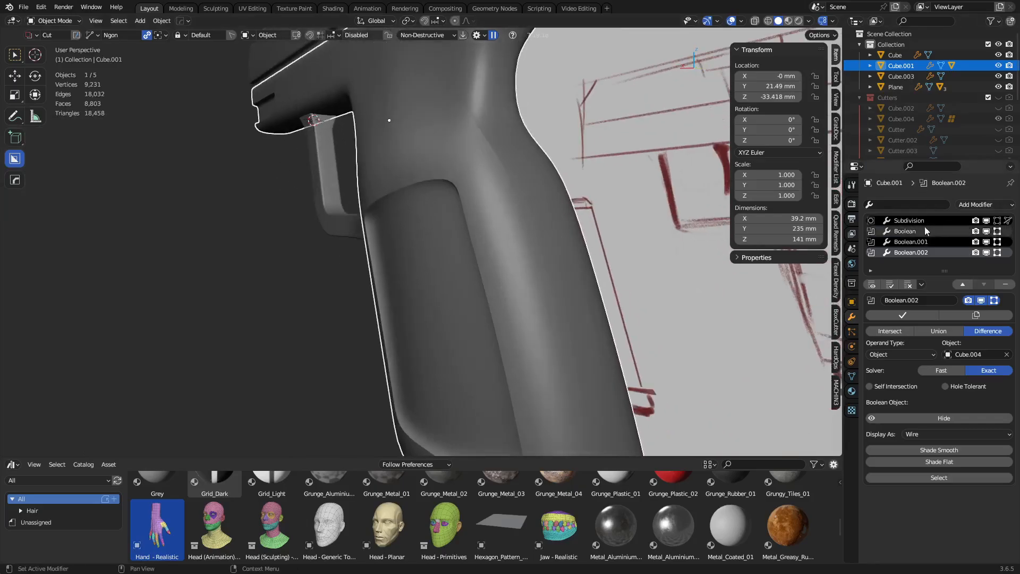
{"action": "middle_click_drag", "start_coordinate": [468, 297], "coordinate": [434, 252]}
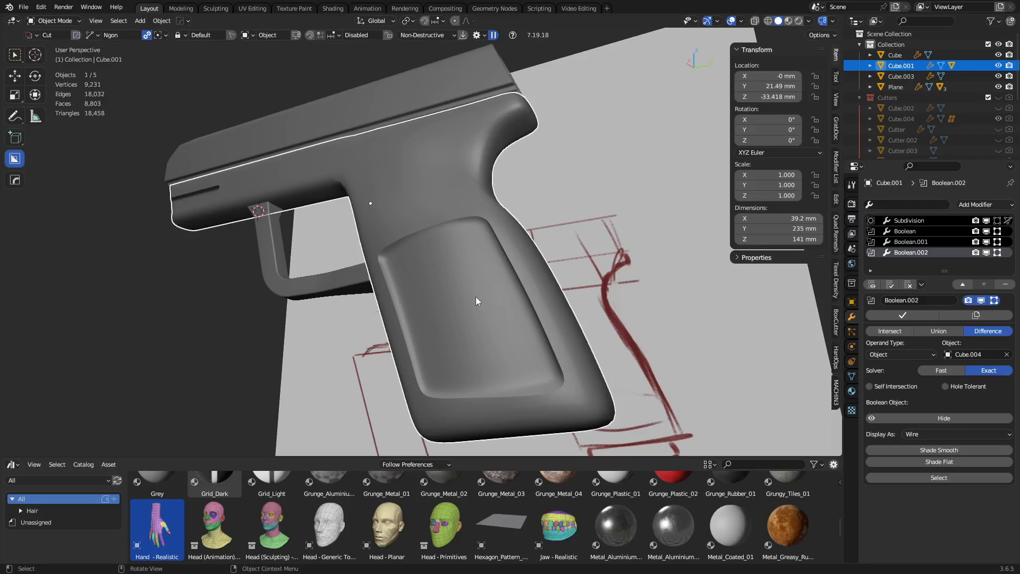
{"action": "middle_click", "coordinate": [454, 231], "text": "alt"}
{"action": "key", "text": "a"}
{"action": "key", "text": "a"}
{"action": "middle_click", "coordinate": [426, 237], "text": "alt"}
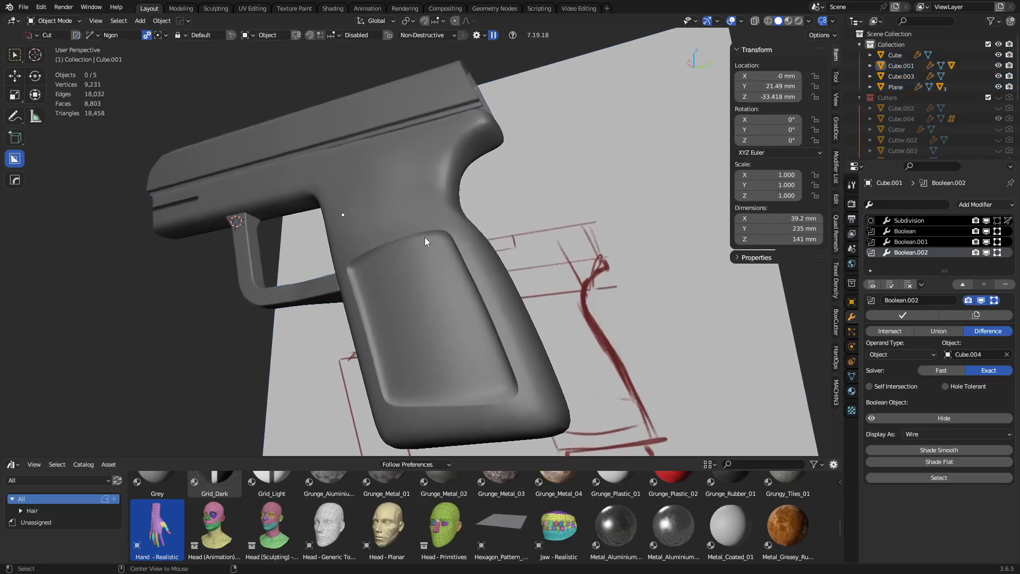
{"action": "middle_click_drag", "start_coordinate": [425, 237], "coordinate": [460, 129]}
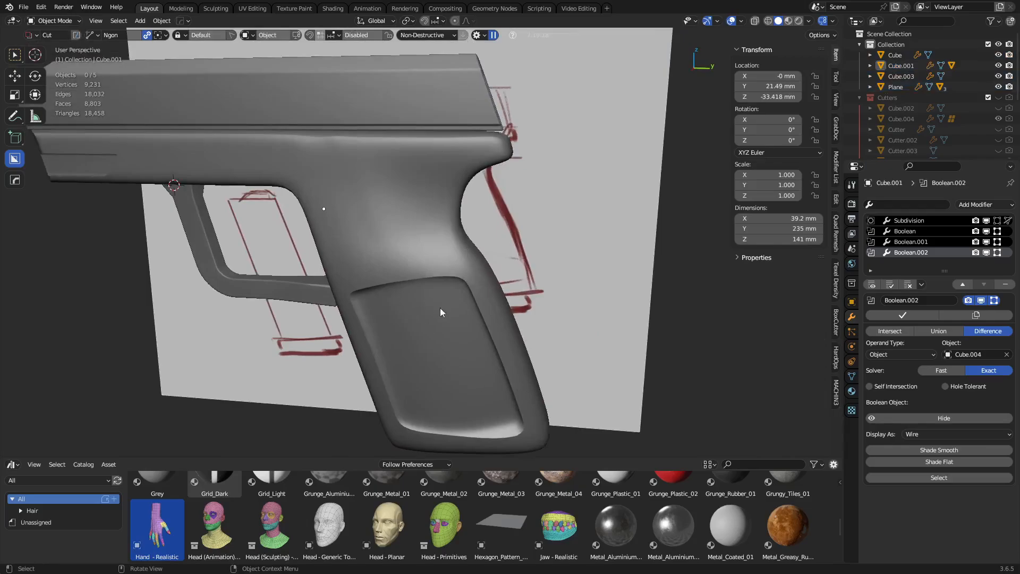
{"action": "middle_click_drag", "start_coordinate": [502, 361], "coordinate": [407, 261]}
{"action": "left_click", "coordinate": [407, 261]}
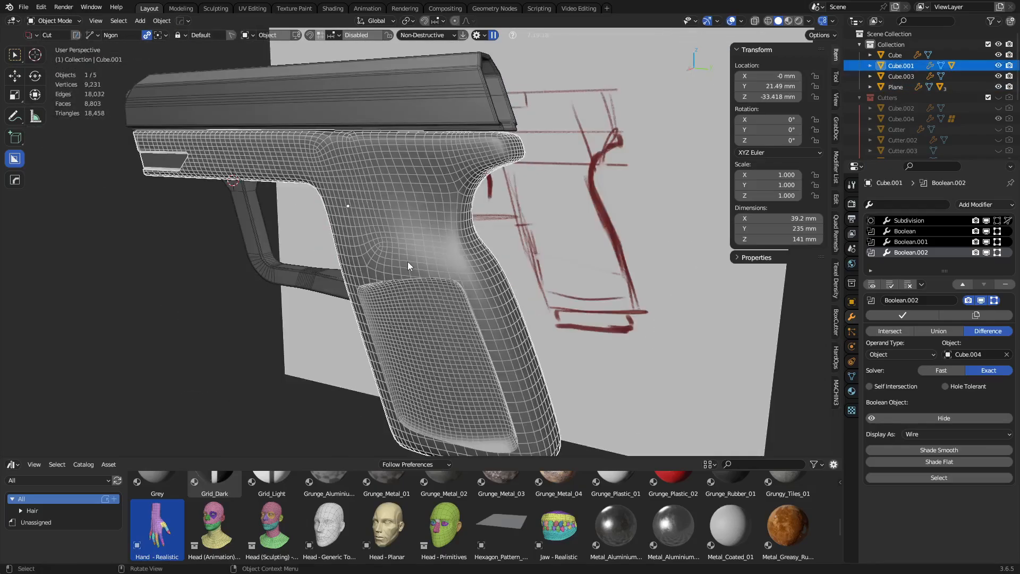
{"action": "key", "text": "shift+z"}
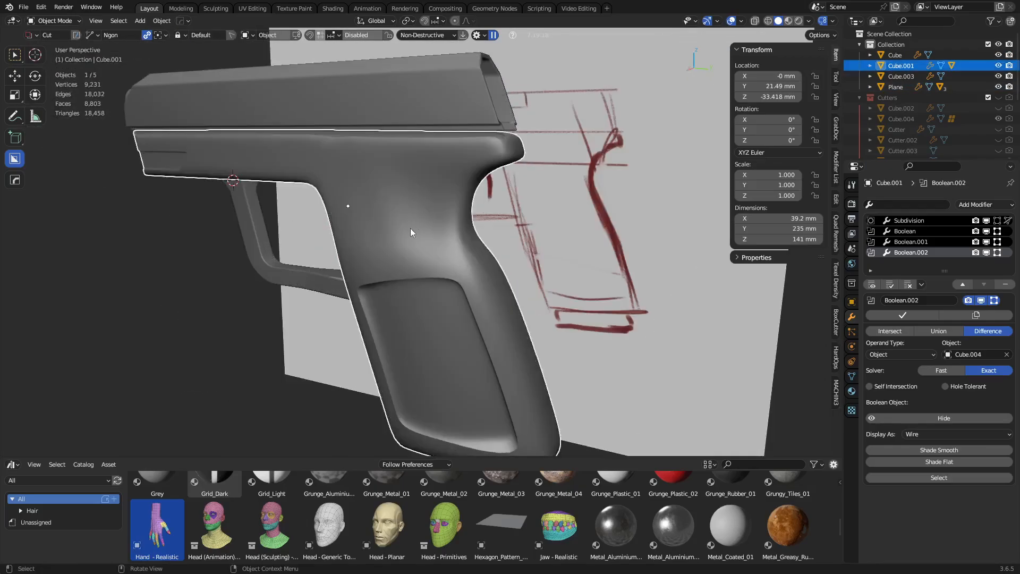
- Examine the whole pistol and the frame's grip recess against the reference sketch from the side and at an angle
{"action": "key", "text": "a"}
{"action": "key", "text": "a"}
{"action": "middle_click_drag", "start_coordinate": [446, 225], "coordinate": [489, 280], "text": "alt"}
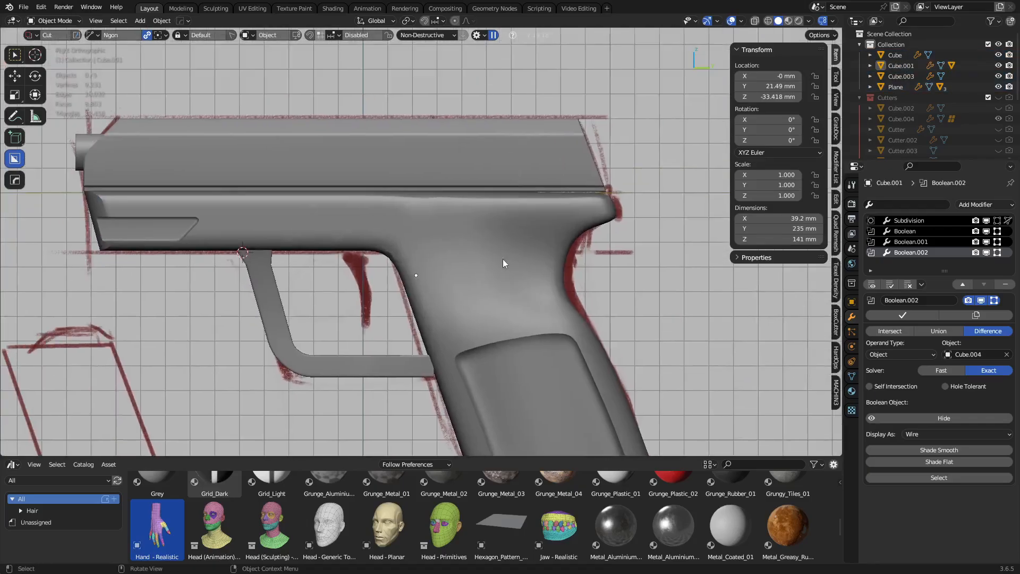
{"action": "middle_click_drag", "start_coordinate": [556, 283], "coordinate": [340, 285]}
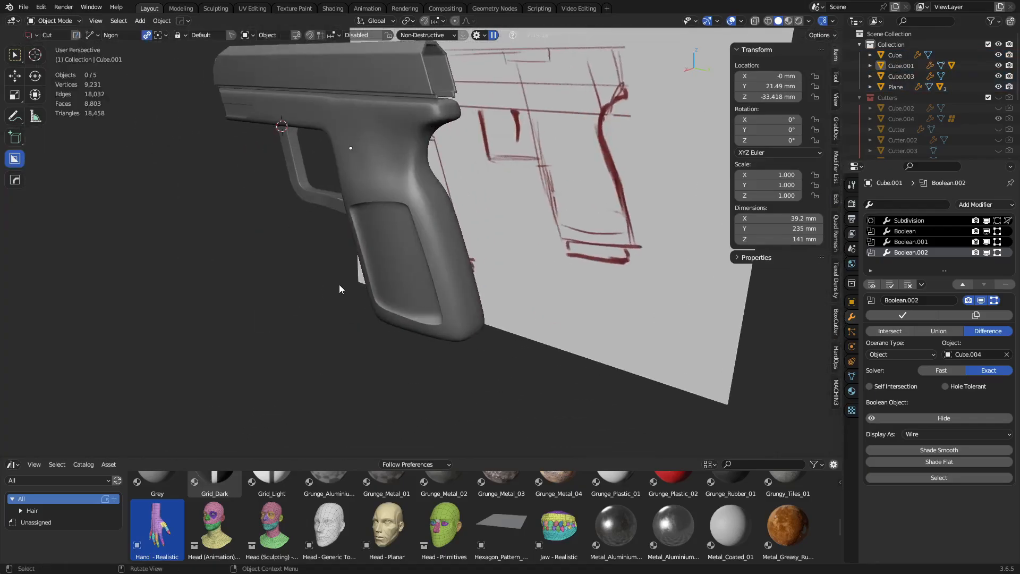
{"action": "scroll", "coordinate": [345, 286], "scroll_direction": "up", "scroll_amount": 3}
{"action": "mouse_move", "coordinate": [424, 301]}
{"action": "middle_mouse_down"}
{"action": "mouse_move", "coordinate": [413, 299]}
{"action": "mouse_move", "coordinate": [436, 304]}
{"action": "mouse_move", "coordinate": [465, 248]}
{"action": "mouse_move", "coordinate": [397, 347]}
{"action": "mouse_move", "coordinate": [421, 377]}
{"action": "mouse_move", "coordinate": [444, 310]}
{"action": "middle_mouse_up"}
{"action": "scroll", "coordinate": [448, 281], "scroll_direction": "down", "scroll_amount": 5}
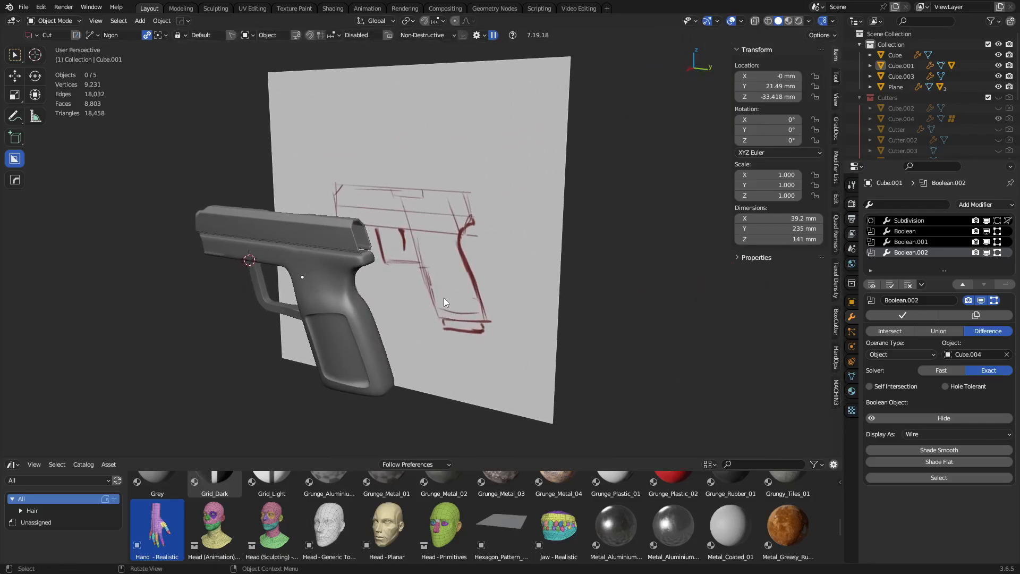
{"action": "left_click", "coordinate": [443, 299]}
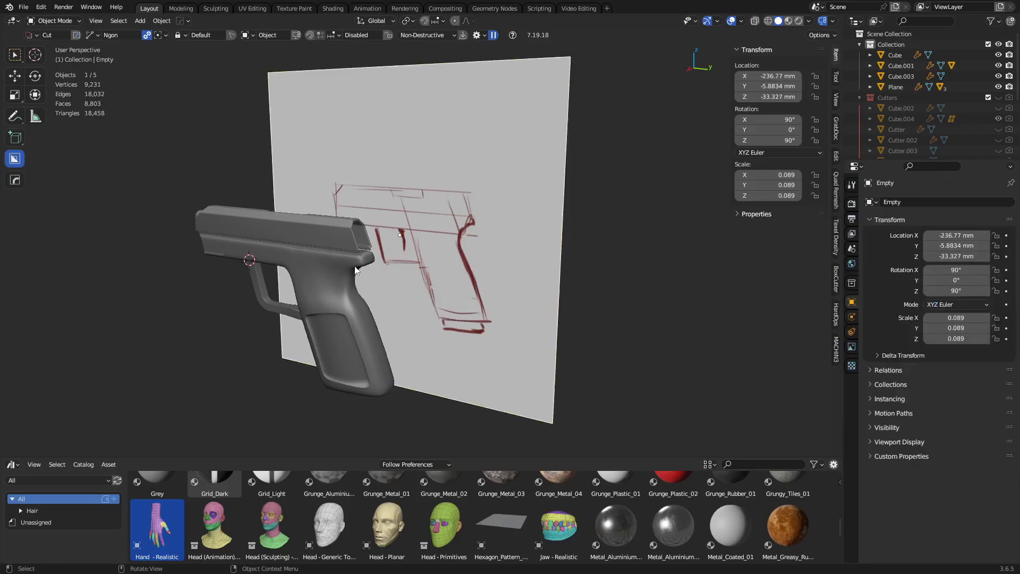
{"action": "mouse_move", "coordinate": [355, 270]}
{"action": "middle_mouse_down"}
{"action": "mouse_move", "coordinate": [387, 292]}
{"action": "mouse_move", "coordinate": [394, 270]}
{"action": "mouse_move", "coordinate": [435, 315]}
{"action": "mouse_move", "coordinate": [460, 301]}
{"action": "middle_mouse_up"}
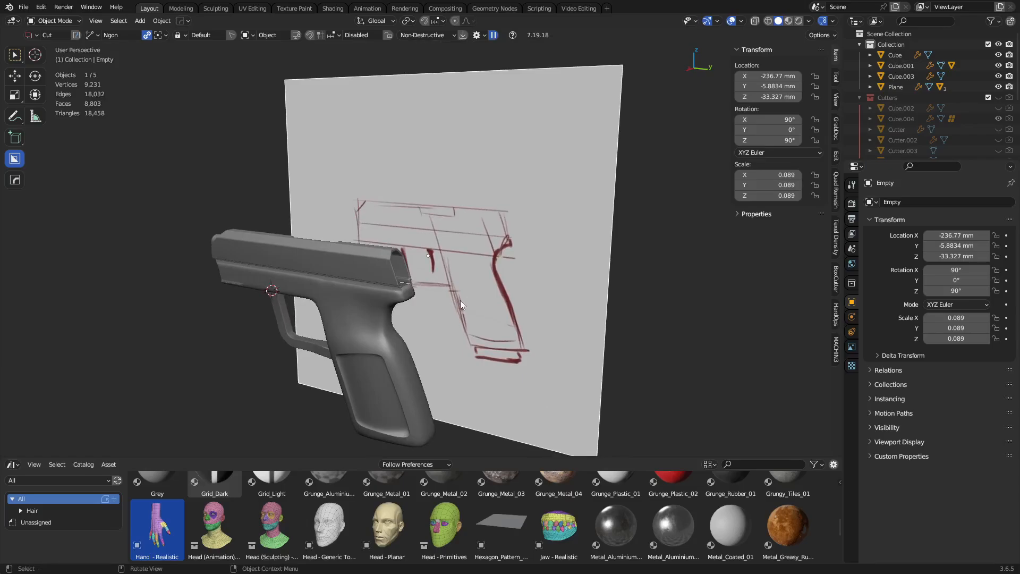
{"action": "left_click", "coordinate": [358, 326]}
{"action": "key", "text": "g"}
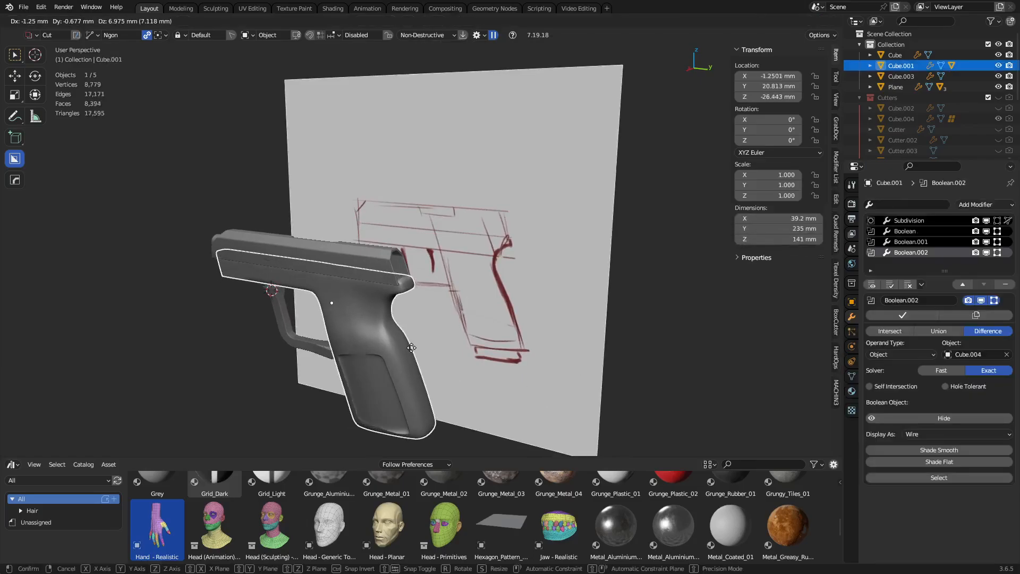
{"action": "right_click", "coordinate": [355, 346]}
{"action": "left_click", "coordinate": [359, 270]}
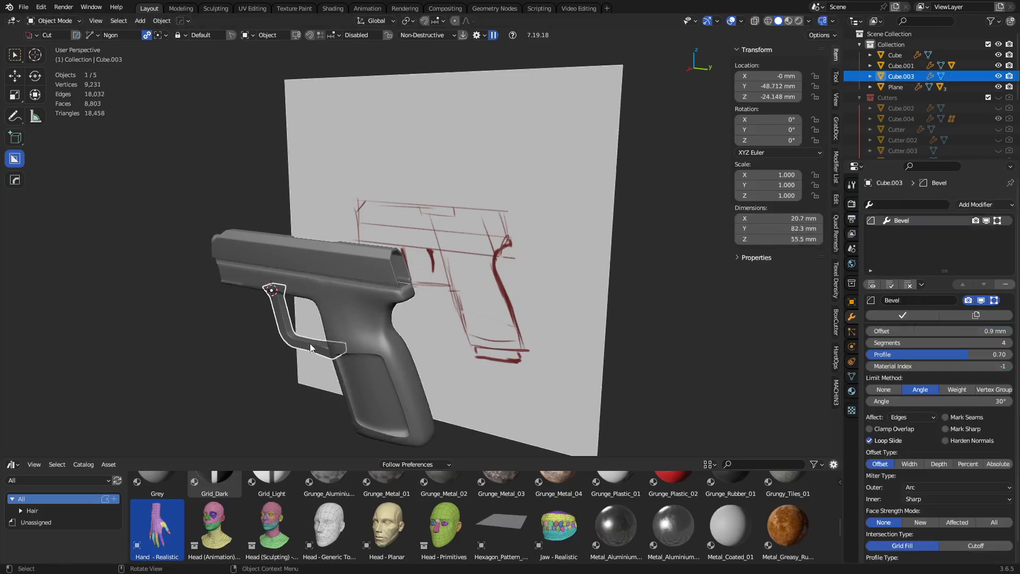
{"action": "key", "text": "g"}
{"action": "right_click", "coordinate": [364, 270]}
- Duplicate the frame in place and convert the duplicate to a mesh
{"action": "left_click", "coordinate": [386, 356]}
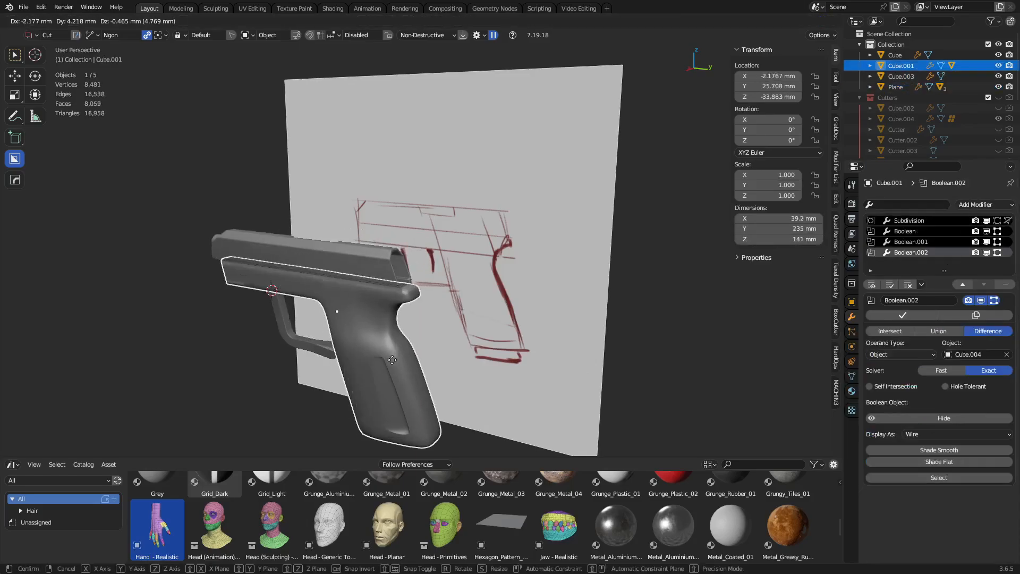
{"action": "middle_click_drag", "start_coordinate": [367, 381], "coordinate": [445, 330]}
{"action": "scroll", "coordinate": [468, 328], "scroll_direction": "up", "scroll_amount": 2}
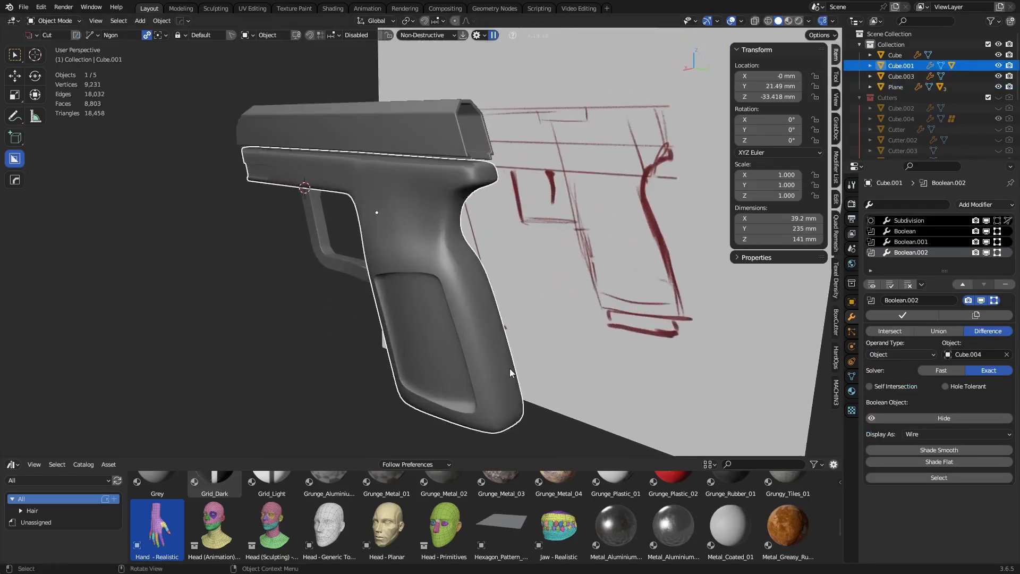
{"action": "middle_click_drag", "start_coordinate": [451, 225], "coordinate": [552, 334]}
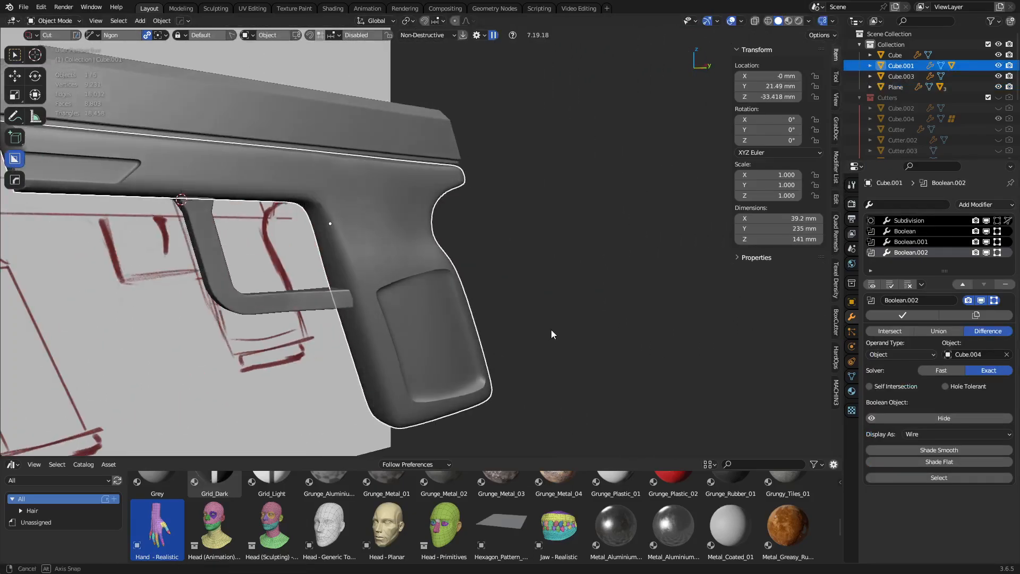
{"action": "middle_click_drag", "start_coordinate": [415, 318], "coordinate": [460, 263], "text": "shift"}
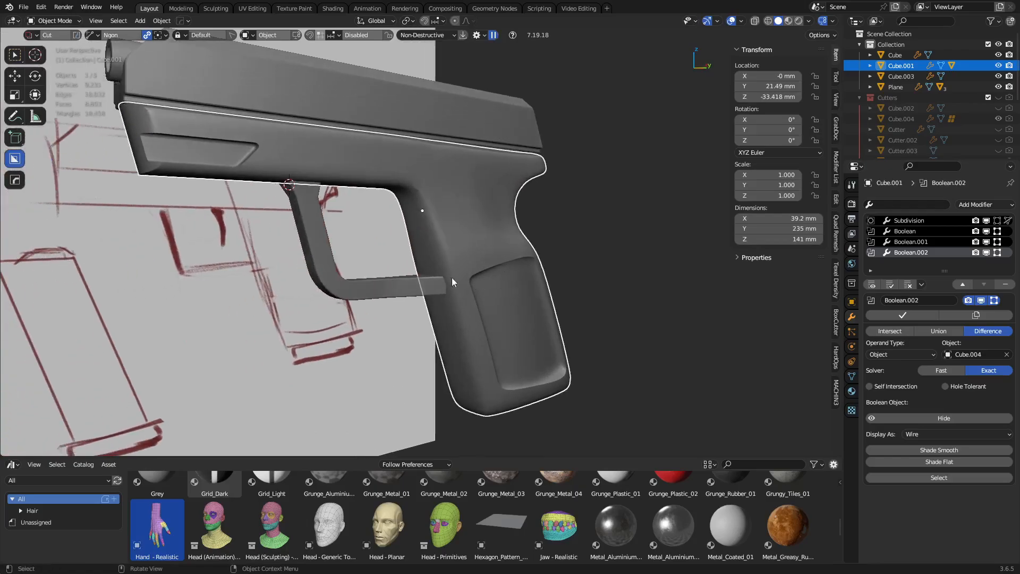
{"action": "middle_click_drag", "start_coordinate": [583, 316], "coordinate": [508, 346]}
{"action": "middle_click_drag", "start_coordinate": [509, 346], "coordinate": [403, 251], "text": "shift"}
{"action": "key", "text": "shift+d"}
{"action": "right_click", "coordinate": [437, 244]}
{"action": "right_click", "coordinate": [449, 244]}
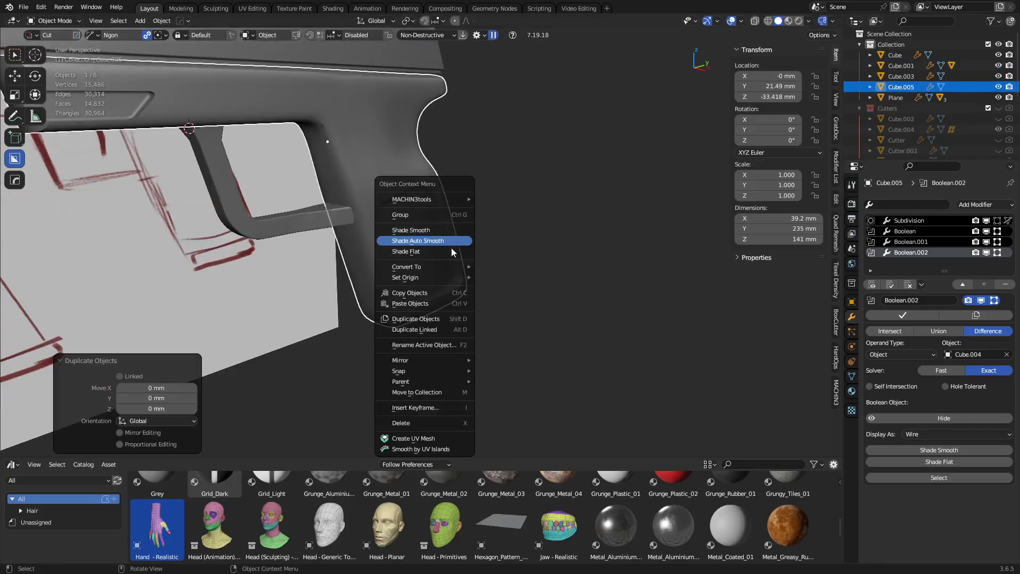
{"action": "mouse_move", "coordinate": [454, 265]}
- Move the converted frame copy about 141 mm along X, clear of the original pistol
{"action": "key", "text": "g"}
{"action": "key", "text": "x"}
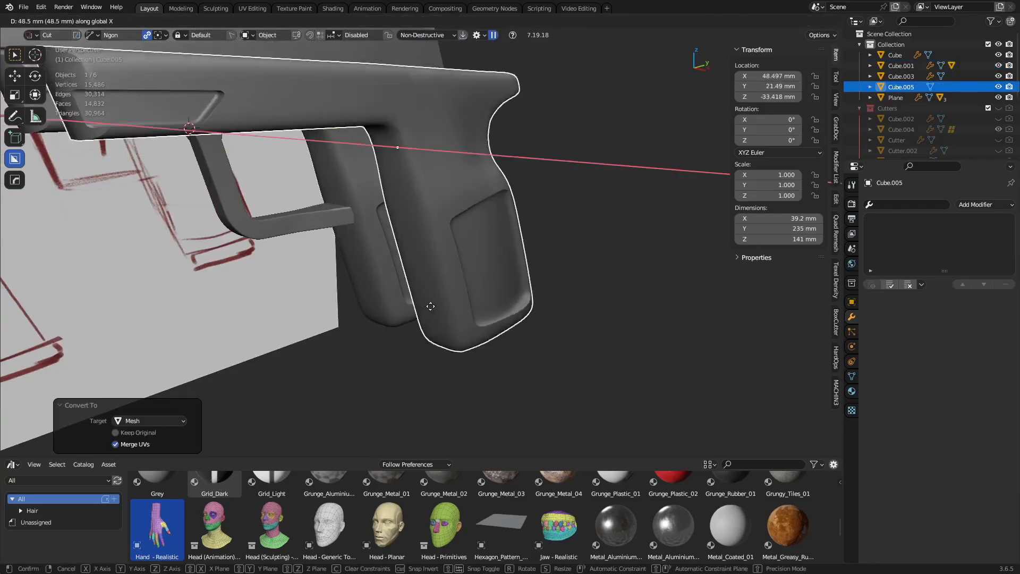
{"action": "left_click", "coordinate": [585, 350]}
- Add a Remesh modifier in Voxel mode to the frame copy and reduce its voxel size to 1 mm
{"action": "scroll", "coordinate": [587, 340], "scroll_direction": "down", "scroll_amount": 4}
{"action": "middle_click_drag", "start_coordinate": [591, 323], "coordinate": [564, 326], "text": "shift"}
{"action": "scroll", "coordinate": [493, 326], "scroll_direction": "up", "scroll_amount": 4}
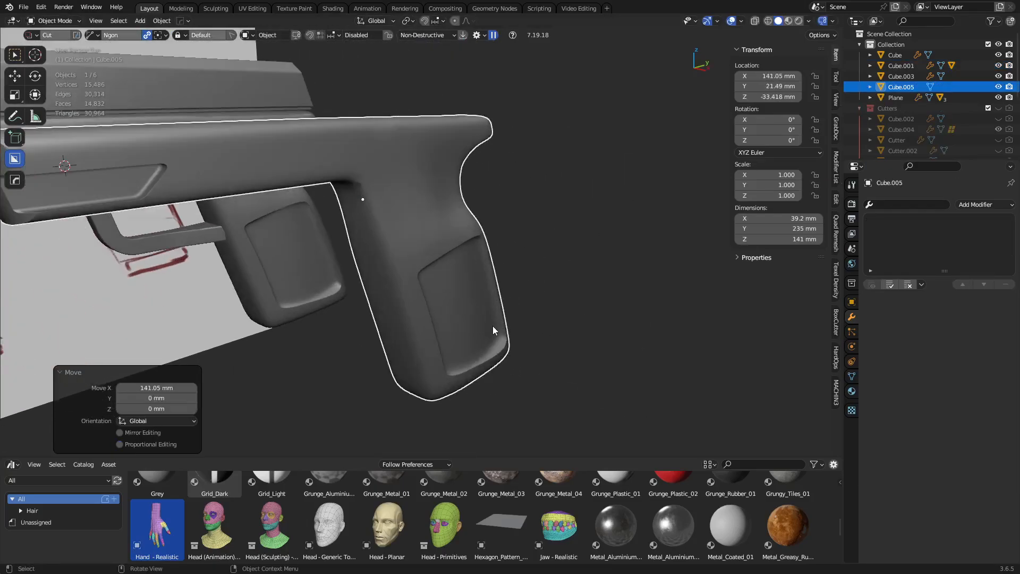
{"action": "middle_click_drag", "start_coordinate": [492, 326], "coordinate": [404, 308]}
{"action": "left_click", "coordinate": [978, 205]}
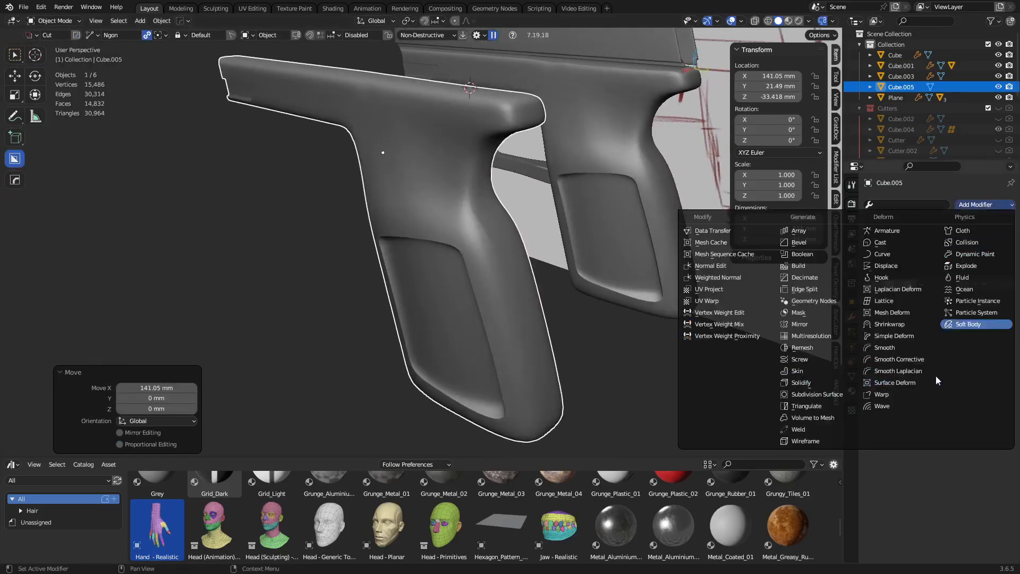
{"action": "left_click", "coordinate": [823, 348]}
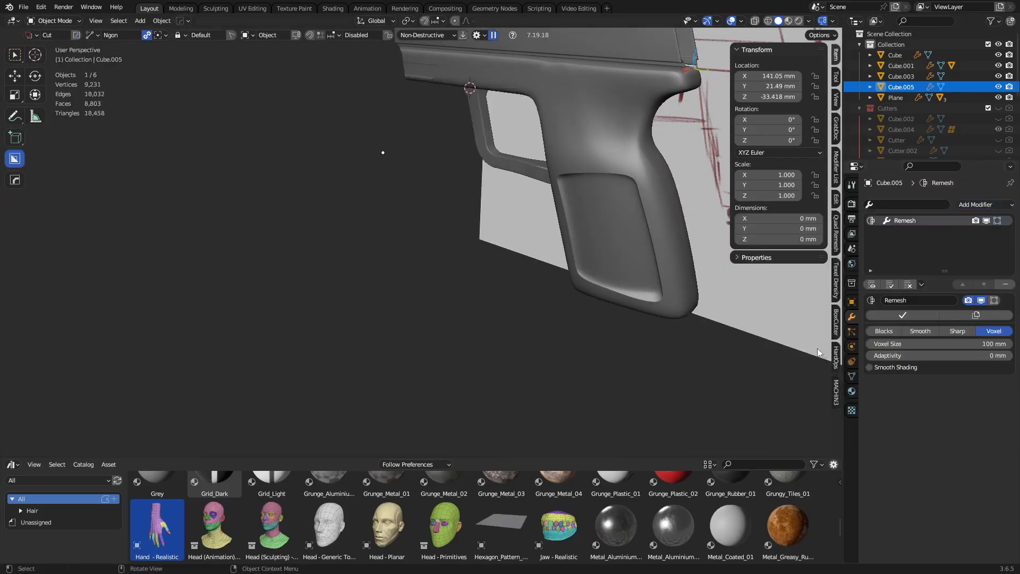
{"action": "left_click", "coordinate": [869, 344]}
{"action": "left_click", "coordinate": [870, 344]}
{"action": "left_click", "coordinate": [870, 344]}
{"action": "left_click", "coordinate": [869, 344]}
{"action": "left_click", "coordinate": [870, 344]}
{"action": "left_click", "coordinate": [869, 344]}
{"action": "left_click", "coordinate": [869, 344]}
{"action": "left_click", "coordinate": [869, 344]}
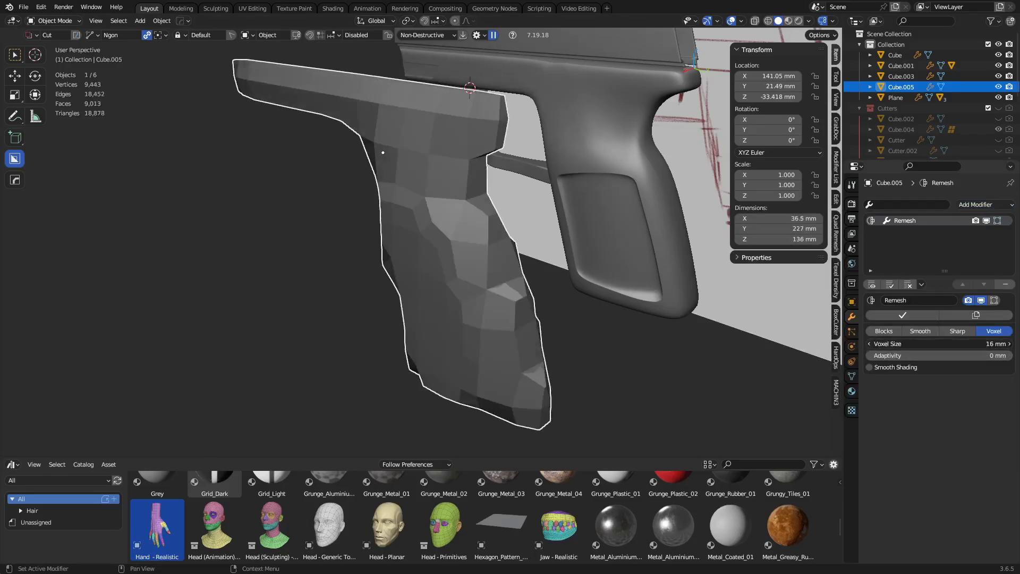
{"action": "left_click", "coordinate": [869, 344]}
{"action": "left_click", "coordinate": [870, 344]}
{"action": "left_click", "coordinate": [870, 344]}
{"action": "left_click", "coordinate": [870, 345]}
{"action": "left_click", "coordinate": [870, 345]}
{"action": "left_click", "coordinate": [869, 345]}
{"action": "left_click", "coordinate": [869, 344]}
{"action": "left_click", "coordinate": [870, 344]}
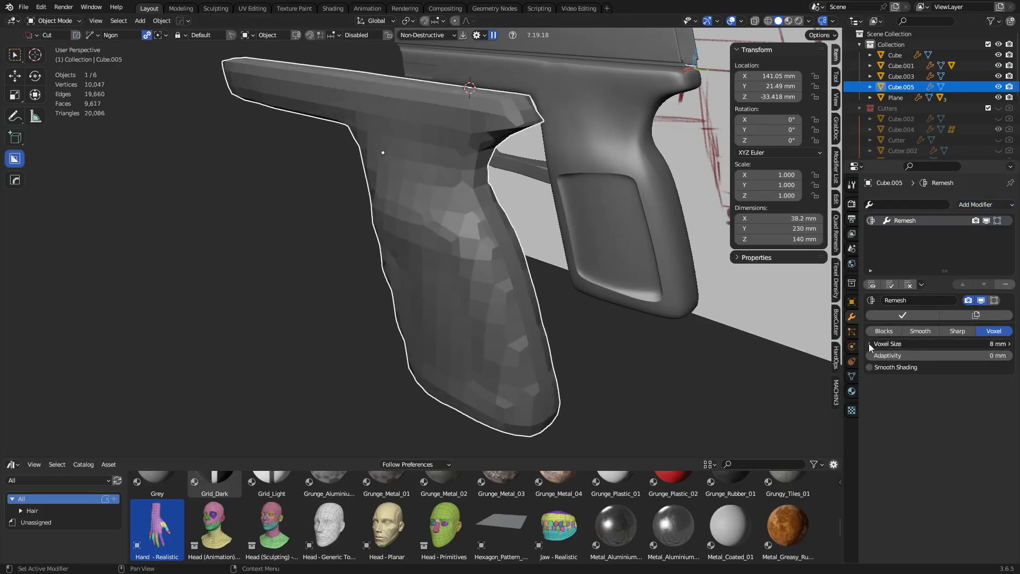
{"action": "left_click", "coordinate": [870, 344]}
{"action": "left_click", "coordinate": [869, 344]}
{"action": "left_click", "coordinate": [869, 344]}
{"action": "left_click", "coordinate": [870, 344]}
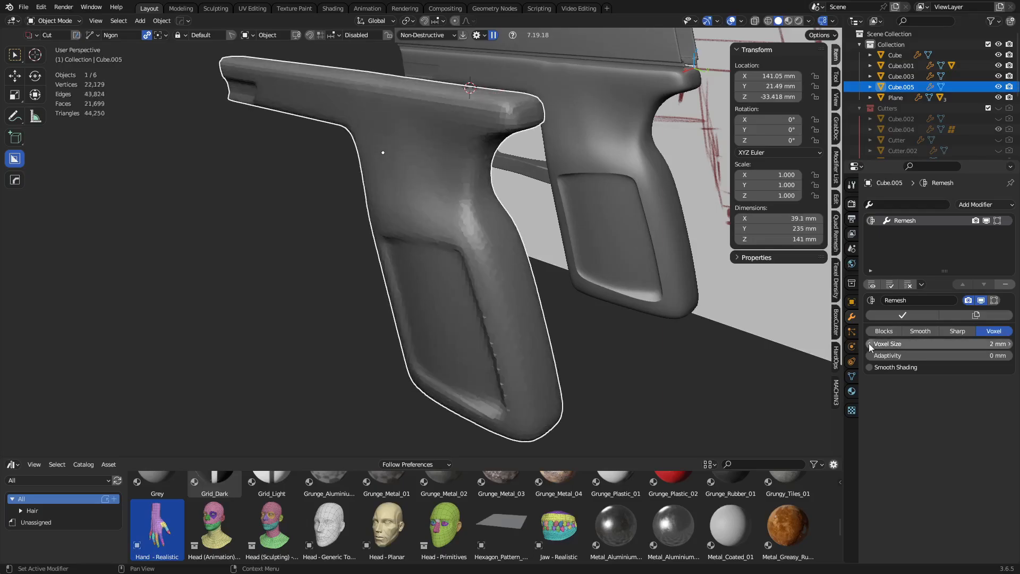
{"action": "left_click", "coordinate": [870, 344]}
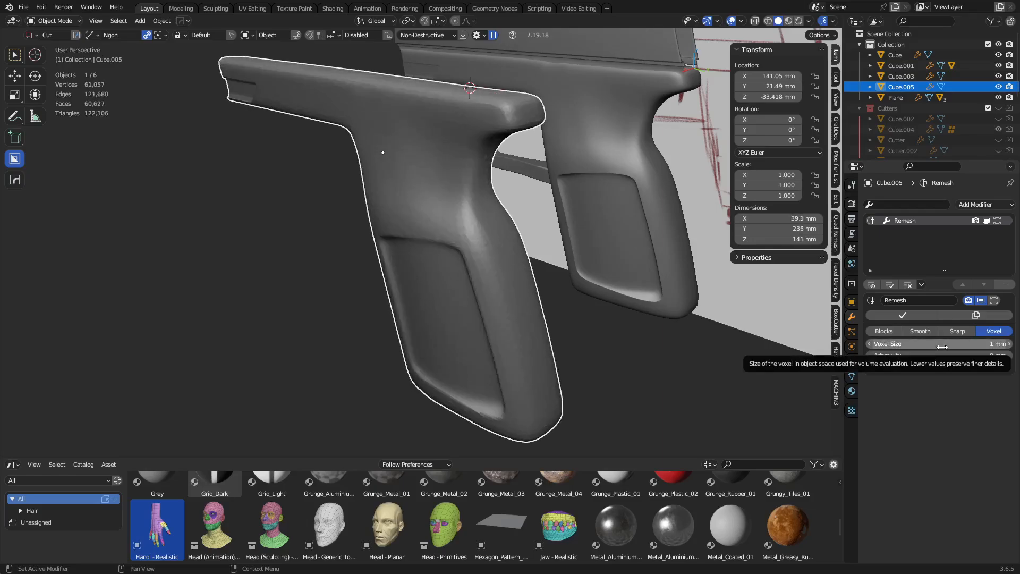
- Check the remeshed copy's wireframe and set the Remesh voxel size to 0.5 mm
{"action": "key", "text": "shift+z"}
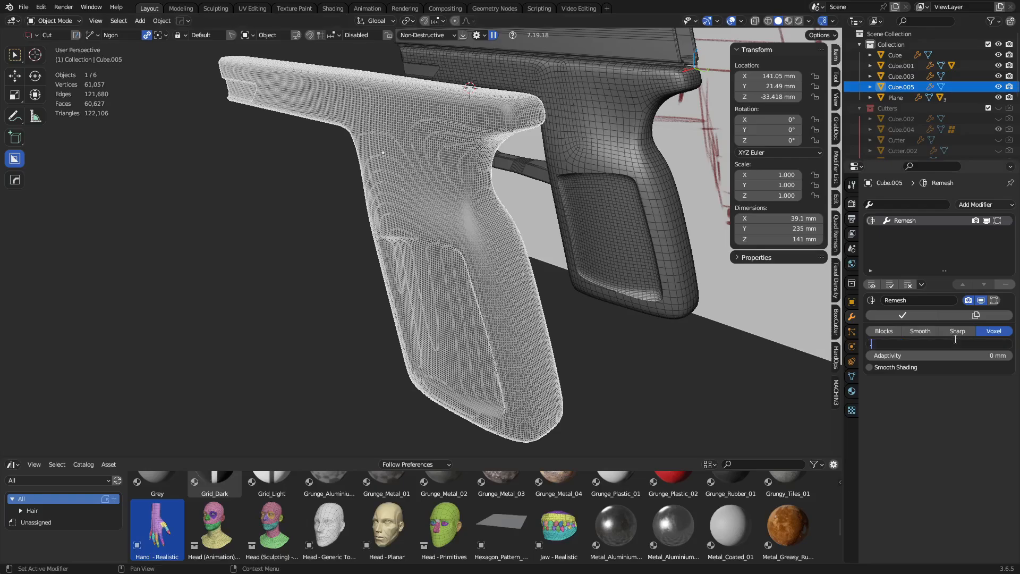
{"action": "left_click", "coordinate": [956, 339]}
{"action": "type", "text": ".5"}
{"action": "key", "text": "Return"}
{"action": "key", "text": "shift+z"}
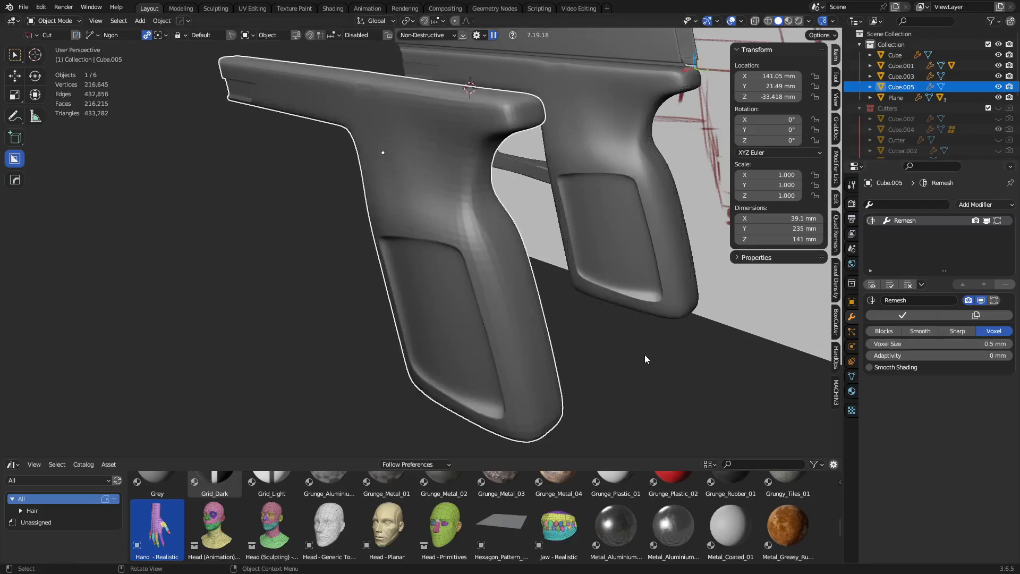
- Shade the frame copy smooth and enable smooth shading in its Remesh modifier
{"action": "middle_click_drag", "start_coordinate": [645, 355], "coordinate": [559, 341]}
{"action": "right_click", "coordinate": [503, 297]}
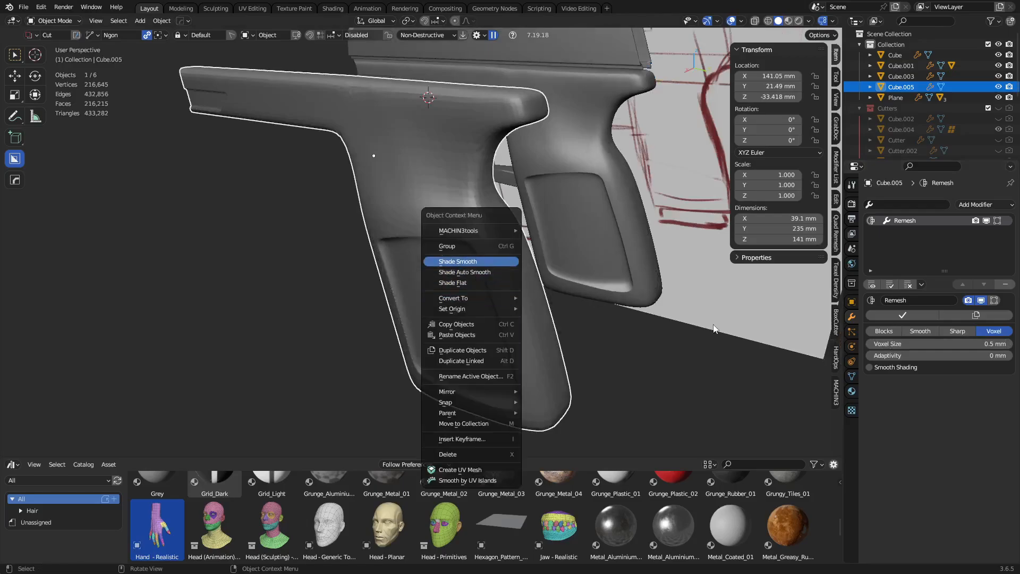
{"action": "left_click", "coordinate": [491, 264]}
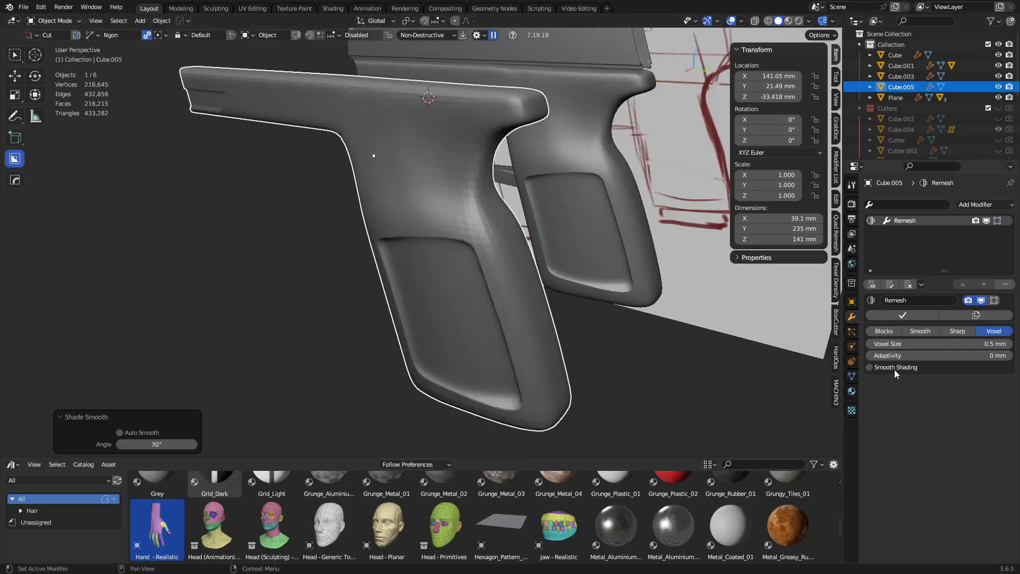
- Add a Smooth modifier to the frame copy with a factor of 1 and 25 repeats
{"action": "left_click", "coordinate": [989, 204]}
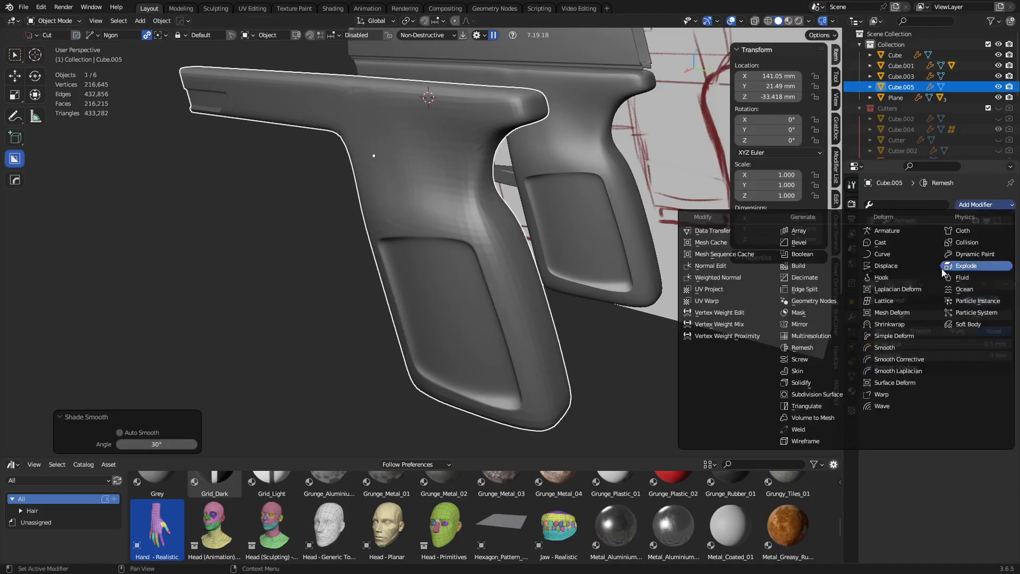
{"action": "left_click", "coordinate": [896, 349]}
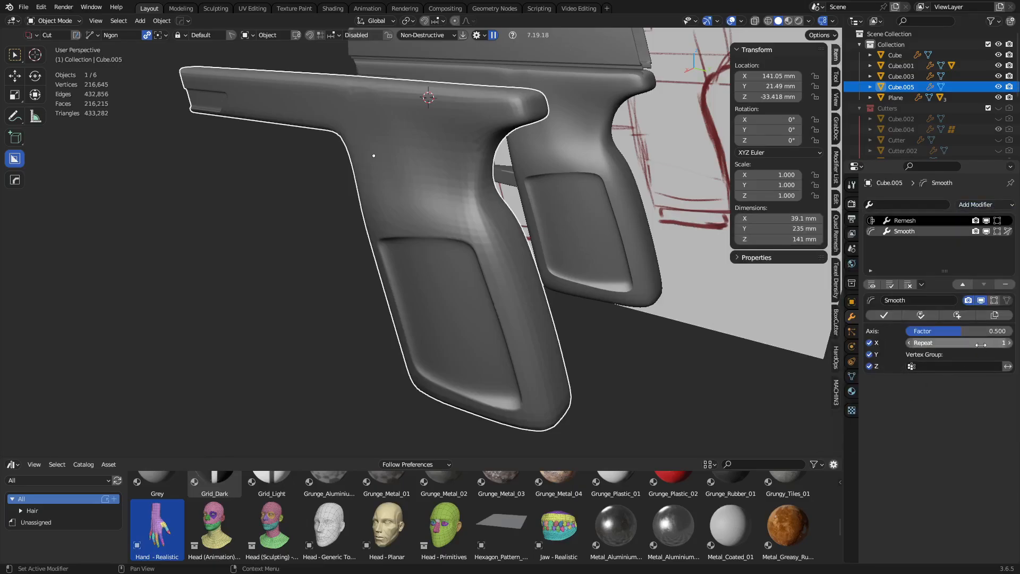
{"action": "type", "text": "15"}
{"action": "key", "text": "Return"}
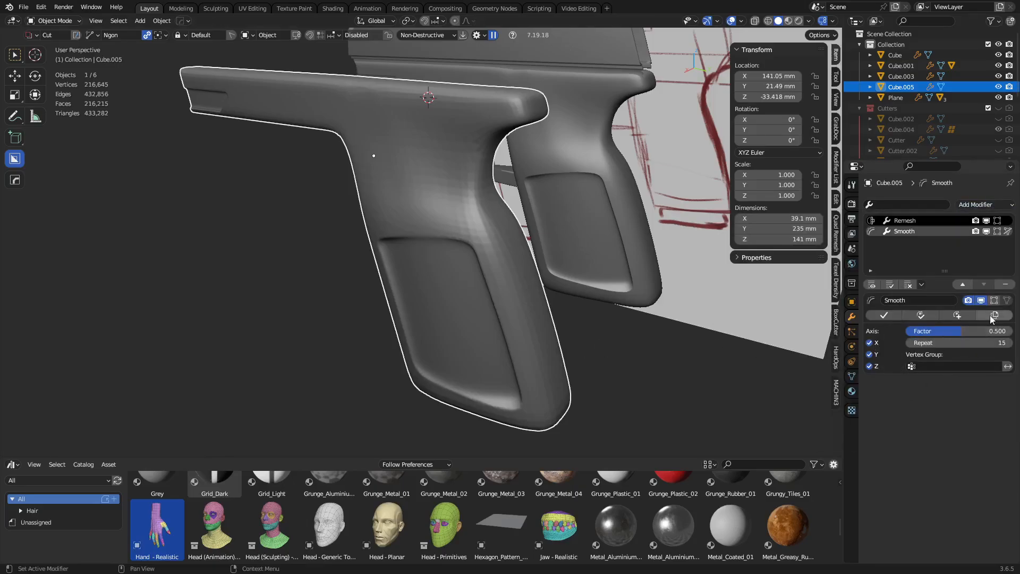
{"action": "key", "text": "Return"}
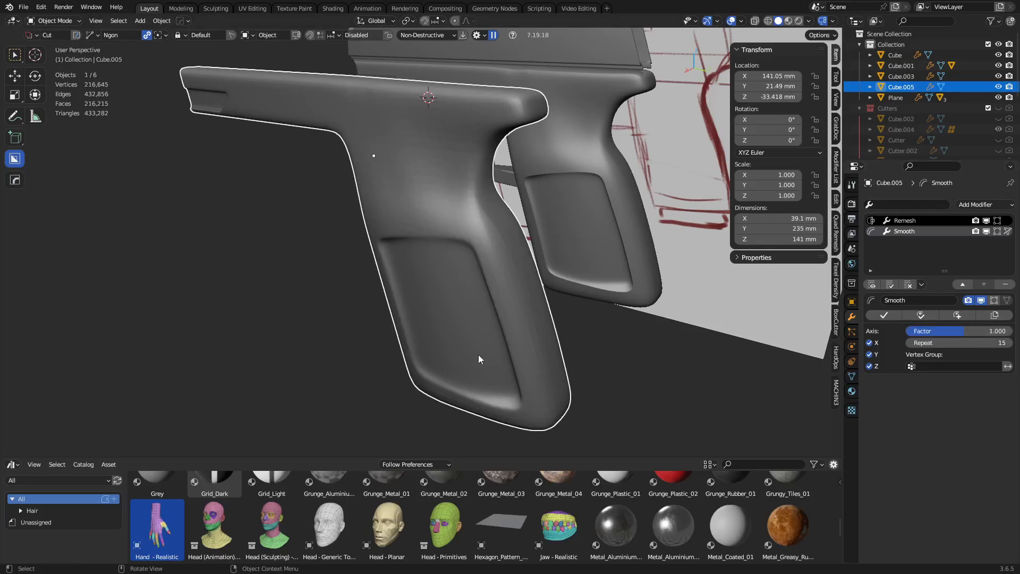
{"action": "middle_click_drag", "start_coordinate": [480, 360], "coordinate": [505, 358]}
{"action": "key", "text": "Return"}
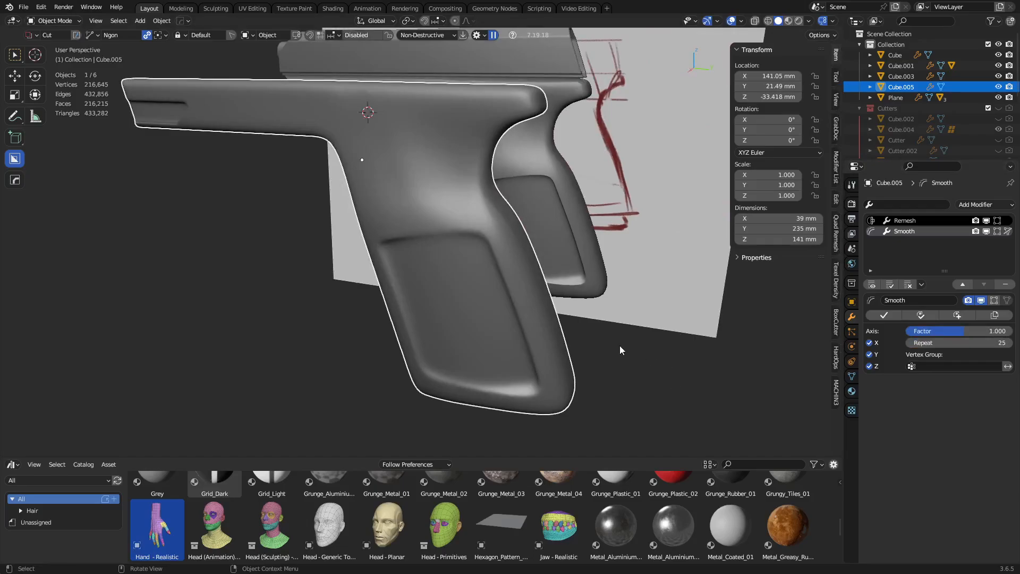
- Examine the softened edges of the frame copy from several angles and review its Remesh settings
{"action": "middle_click_drag", "start_coordinate": [620, 349], "coordinate": [620, 302]}
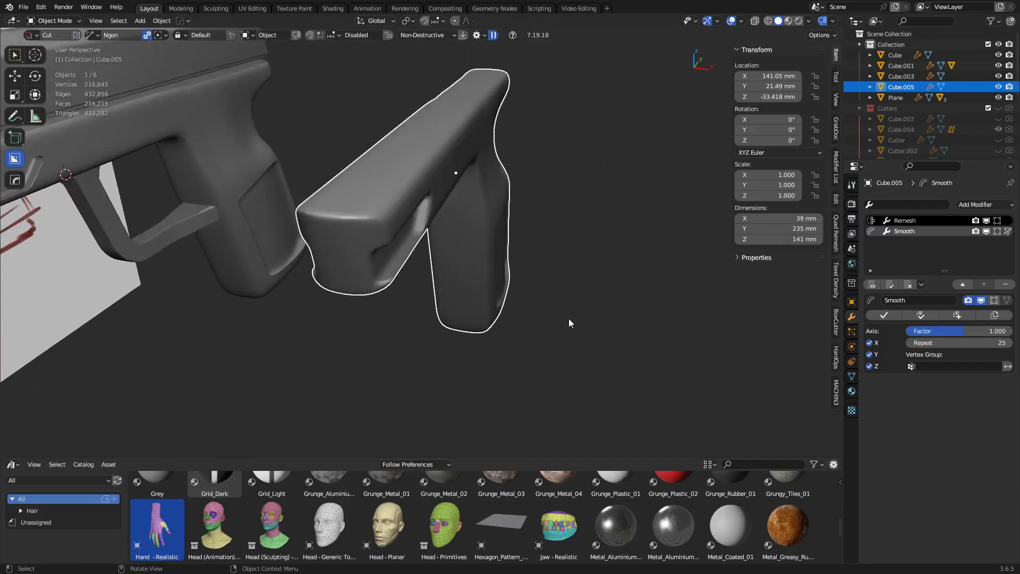
{"action": "middle_click_drag", "start_coordinate": [569, 323], "coordinate": [419, 233]}
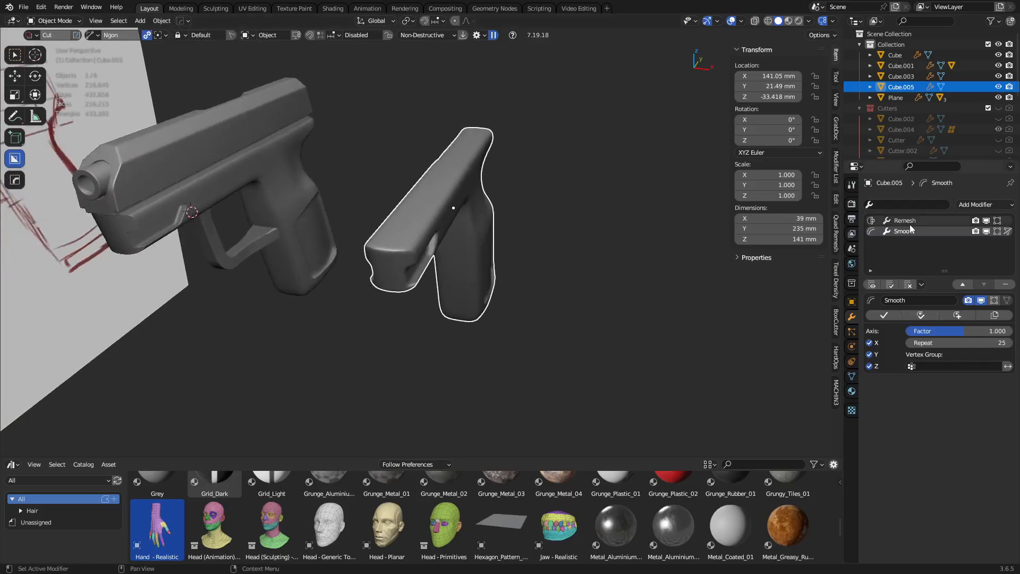
{"action": "left_click", "coordinate": [906, 221]}
{"action": "scroll", "coordinate": [423, 257], "scroll_direction": "up", "scroll_amount": 2}
{"action": "middle_click_drag", "start_coordinate": [423, 258], "coordinate": [388, 231]}
{"action": "middle_click_drag", "start_coordinate": [525, 282], "coordinate": [607, 279]}
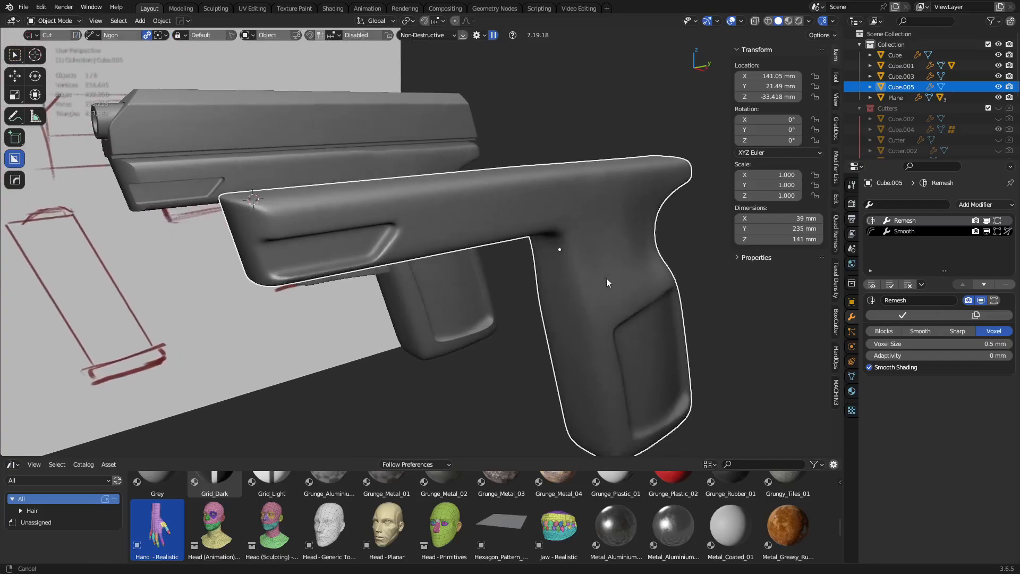
{"action": "middle_click_drag", "start_coordinate": [707, 317], "coordinate": [497, 278]}
{"action": "middle_click_drag", "start_coordinate": [637, 300], "coordinate": [464, 252], "text": "shift"}
{"action": "mouse_move", "coordinate": [590, 343]}
{"action": "middle_mouse_down"}
{"action": "mouse_move", "coordinate": [462, 268]}
{"action": "mouse_move", "coordinate": [492, 292]}
{"action": "mouse_move", "coordinate": [436, 180]}
{"action": "middle_mouse_up"}
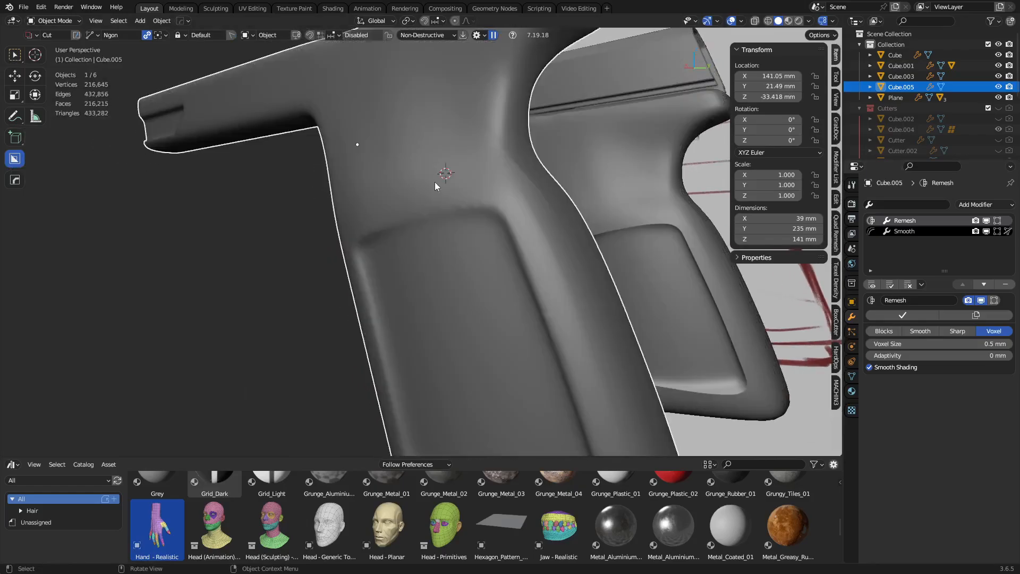
- Add a Decimate modifier with a collapse ratio of 0.6 to the smoothed frame copy
{"action": "left_click", "coordinate": [977, 207]}
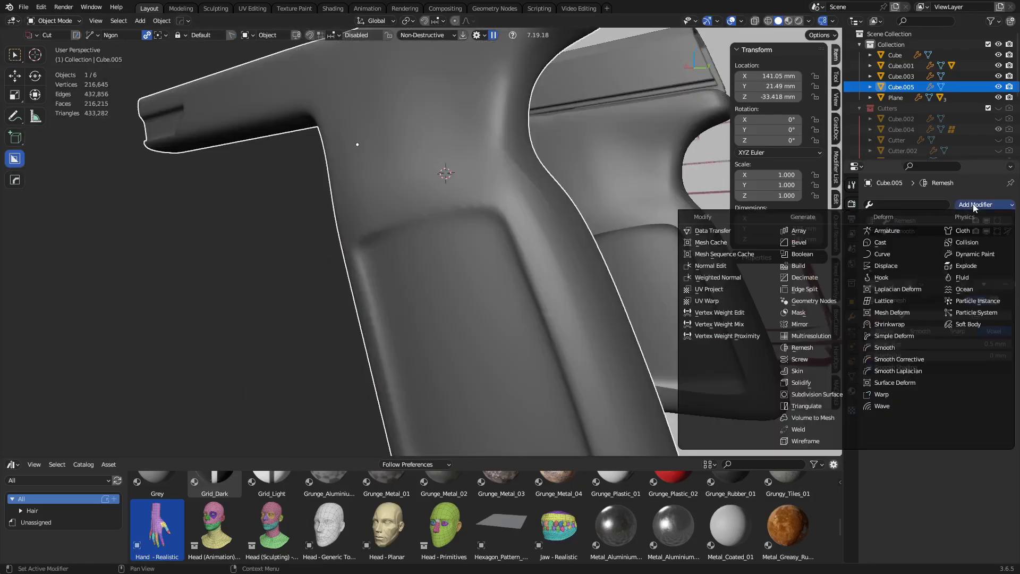
{"action": "left_click", "coordinate": [813, 277]}
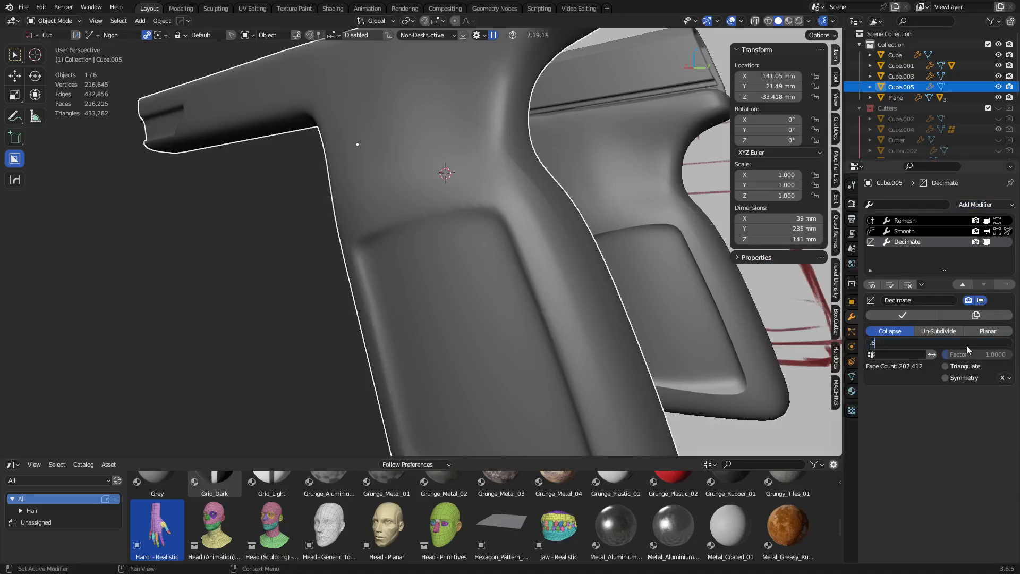
{"action": "key", "text": "Return"}
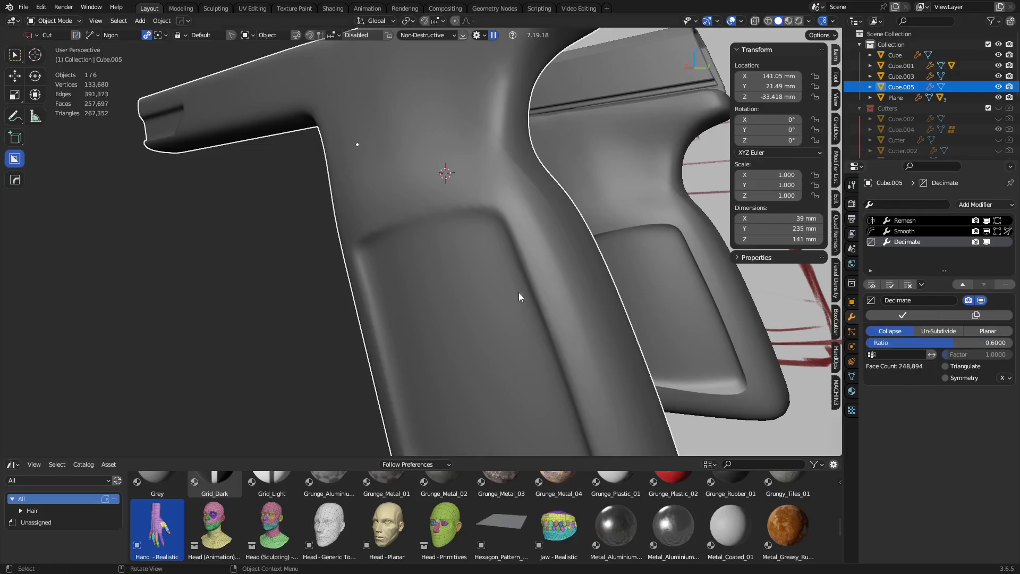
{"action": "middle_click_drag", "start_coordinate": [519, 293], "coordinate": [518, 262]}
{"action": "right_click", "coordinate": [518, 263]}
{"action": "mouse_move", "coordinate": [515, 301]}
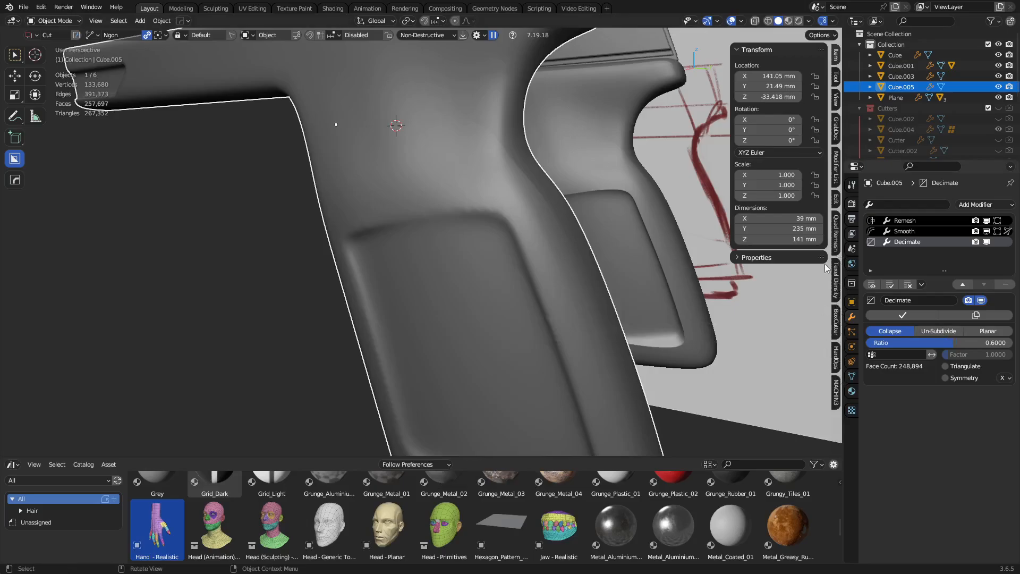
- Remesh the frame copy with Quad Remesher using an adaptive size of 100% and a quad count of 200000
{"action": "left_click", "coordinate": [838, 237]}
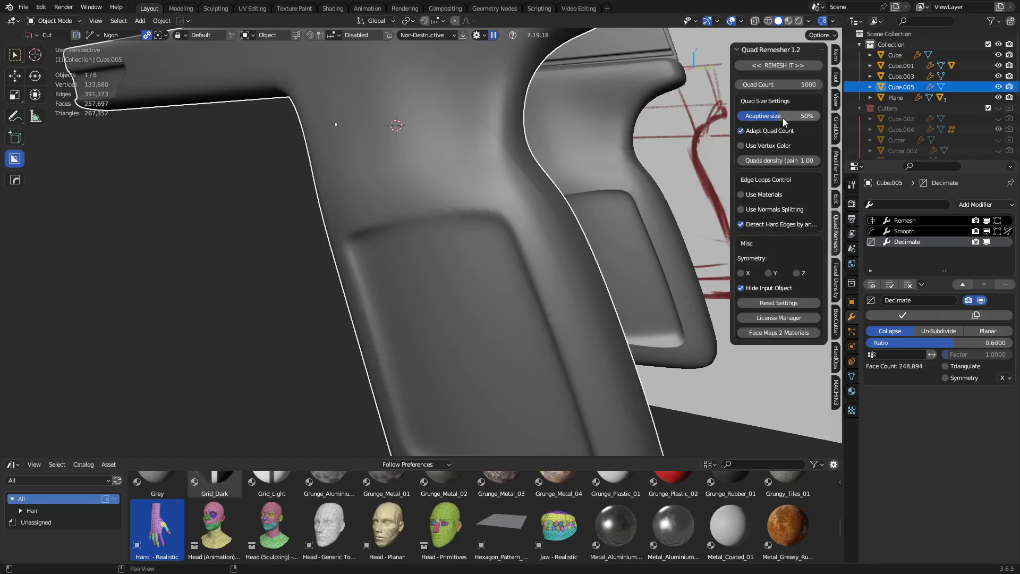
{"action": "left_click_drag", "start_coordinate": [779, 115], "coordinate": [819, 116]}
{"action": "left_click", "coordinate": [799, 84]}
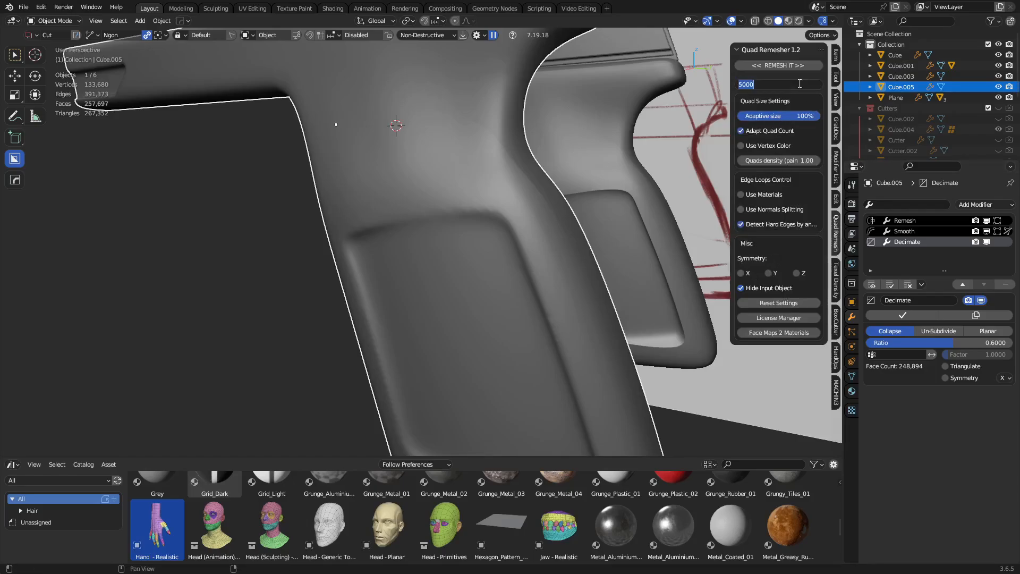
{"action": "type", "text": "1"}
{"action": "key", "text": "ctrl+a"}
{"action": "key", "text": "Return"}
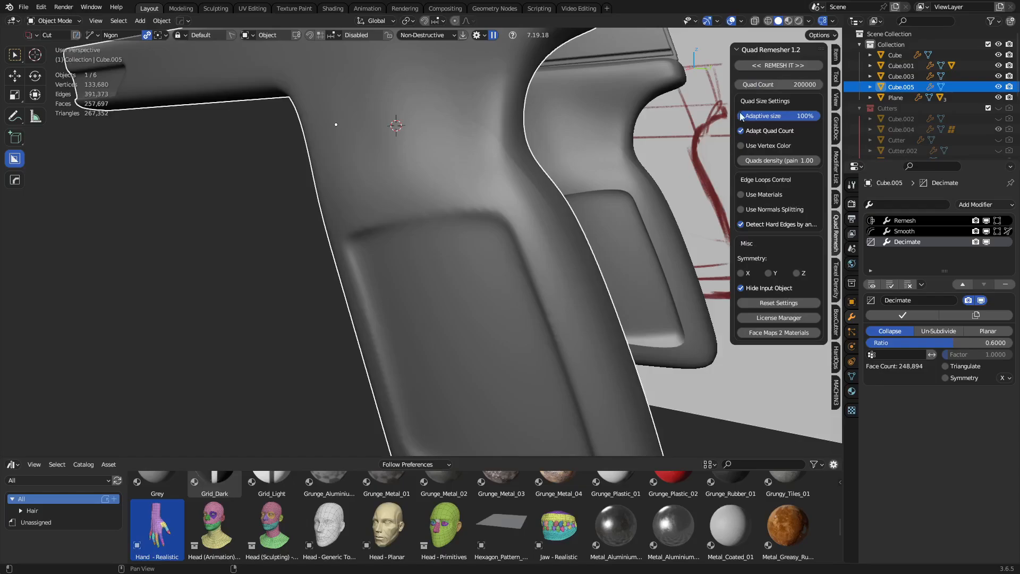
{"action": "left_click", "coordinate": [799, 70]}
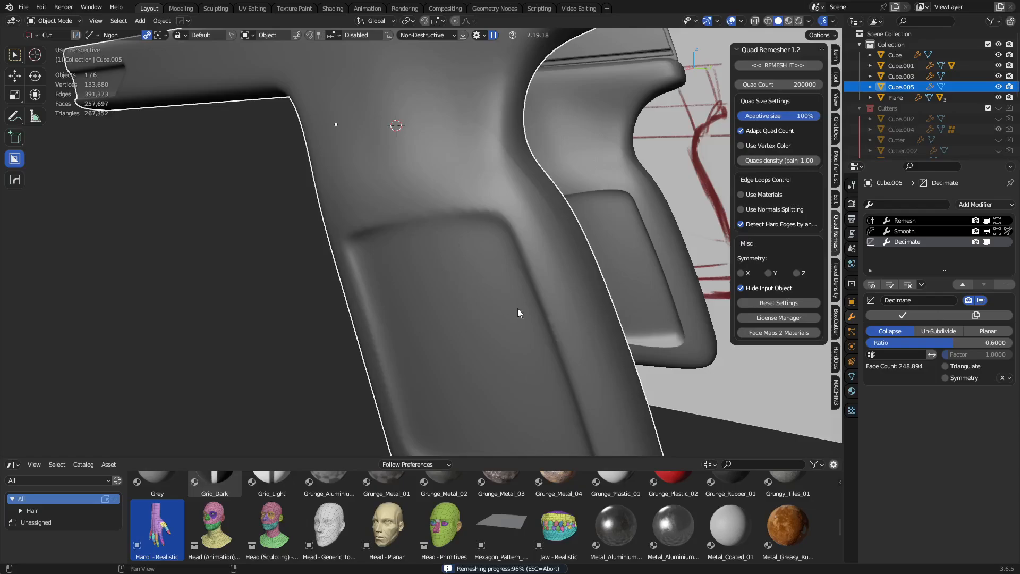
- Examine the quad wireframe of the retopologized frame around the grip, the rear curve and the underside corner
{"action": "middle_click_drag", "start_coordinate": [458, 281], "coordinate": [451, 282]}
{"action": "key", "text": "shift+w"}
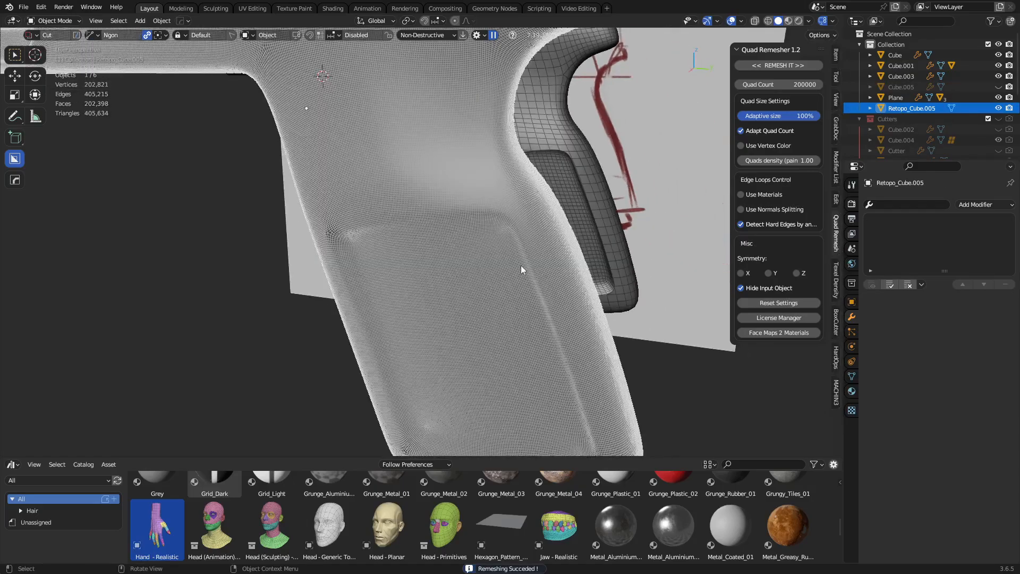
{"action": "key", "text": "shift+w"}
{"action": "middle_click", "coordinate": [374, 135], "text": "alt"}
{"action": "scroll", "coordinate": [503, 233], "scroll_direction": "up", "scroll_amount": 1}
{"action": "key", "text": "shift+w"}
{"action": "middle_click", "coordinate": [499, 183], "text": "alt"}
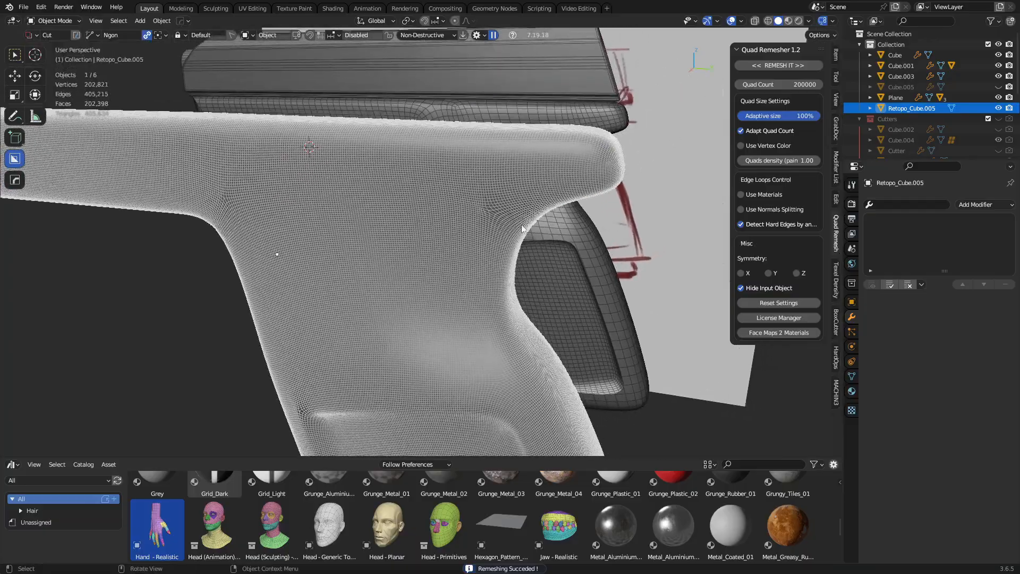
{"action": "scroll", "coordinate": [522, 226], "scroll_direction": "up", "scroll_amount": 2}
{"action": "middle_click_drag", "start_coordinate": [522, 225], "coordinate": [483, 269]}
{"action": "scroll", "coordinate": [442, 228], "scroll_direction": "up", "scroll_amount": 3}
{"action": "scroll", "coordinate": [442, 227], "scroll_direction": "up", "scroll_amount": 2}
{"action": "scroll", "coordinate": [376, 241], "scroll_direction": "down", "scroll_amount": 4}
{"action": "scroll", "coordinate": [388, 244], "scroll_direction": "up", "scroll_amount": 2}
{"action": "middle_click", "coordinate": [329, 234], "text": "alt"}
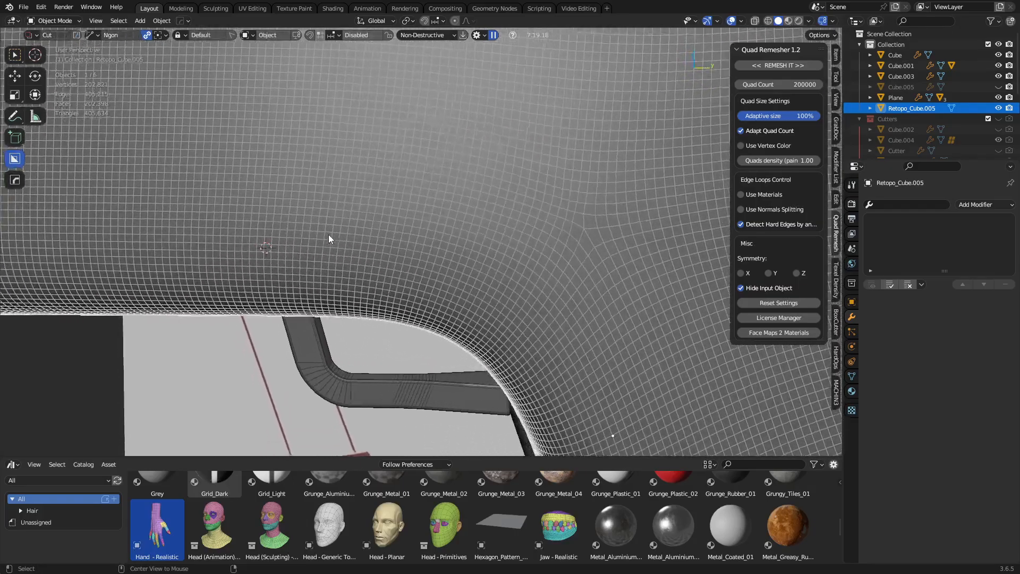
{"action": "scroll", "coordinate": [329, 235], "scroll_direction": "down", "scroll_amount": 4}
{"action": "middle_click_drag", "start_coordinate": [372, 235], "coordinate": [439, 218]}
- Examine the shaded surface and wireframe of the retopologized frame around its front recess and grip panel
{"action": "key", "text": "shift+z"}
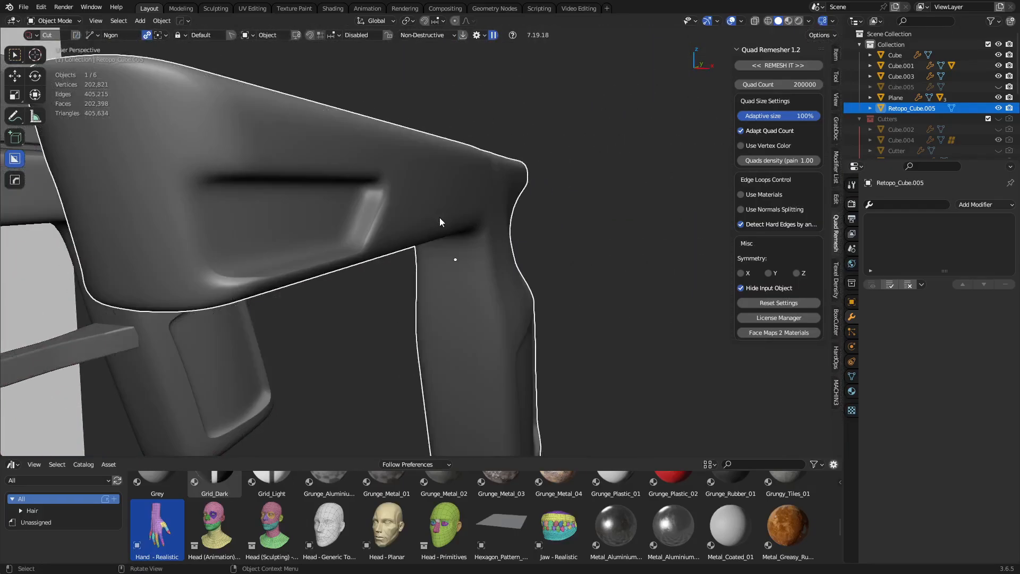
{"action": "middle_click_drag", "start_coordinate": [513, 237], "coordinate": [473, 241]}
{"action": "middle_click", "coordinate": [595, 332], "text": "alt"}
{"action": "scroll", "coordinate": [594, 333], "scroll_direction": "up", "scroll_amount": 2}
{"action": "middle_click_drag", "start_coordinate": [595, 333], "coordinate": [420, 365]}
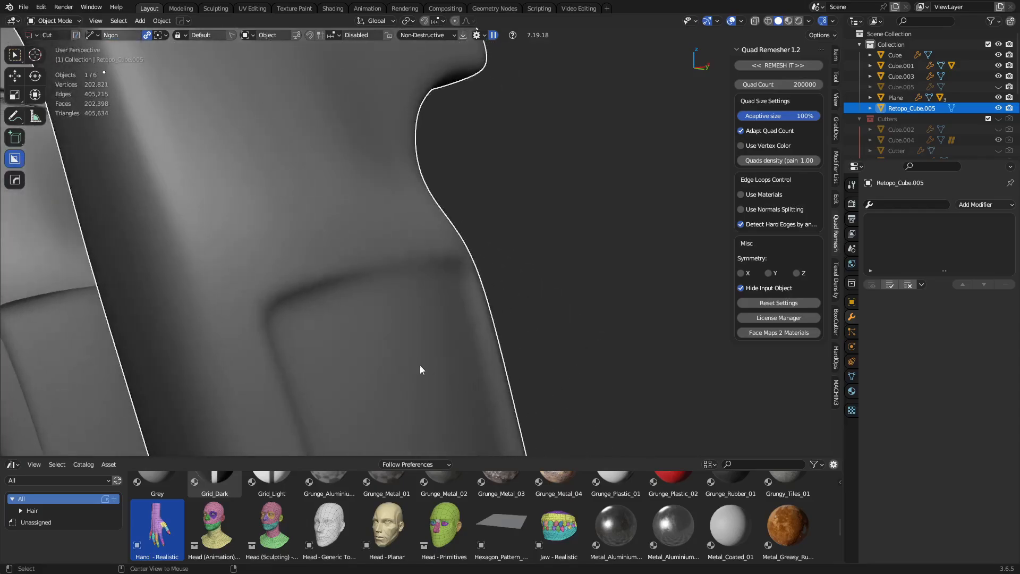
{"action": "middle_click", "coordinate": [422, 364], "text": "alt"}
{"action": "key", "text": "shift+z"}
{"action": "middle_click_drag", "start_coordinate": [433, 261], "coordinate": [396, 194]}
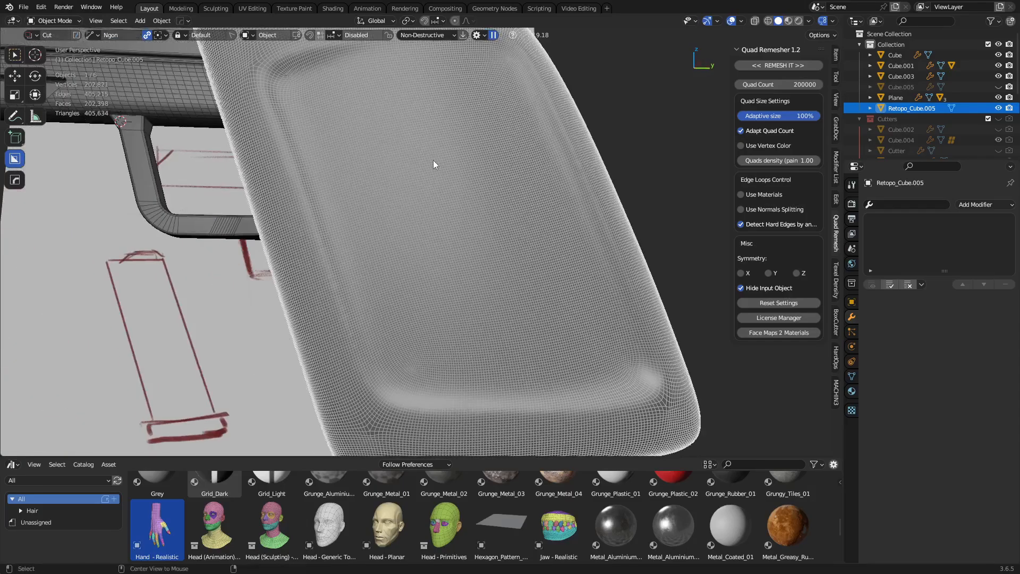
{"action": "middle_click", "coordinate": [433, 161], "text": "alt"}
{"action": "mouse_move", "coordinate": [433, 160]}
{"action": "middle_mouse_down"}
{"action": "mouse_move", "coordinate": [514, 226]}
{"action": "mouse_move", "coordinate": [445, 275]}
{"action": "mouse_move", "coordinate": [429, 263]}
{"action": "mouse_move", "coordinate": [456, 280]}
{"action": "mouse_move", "coordinate": [600, 232]}
{"action": "middle_mouse_up"}
{"action": "key", "text": "shift+z"}
- Add a Multiresolution modifier to the retopologized frame and subdivide it to level 2
{"action": "left_click", "coordinate": [976, 205]}
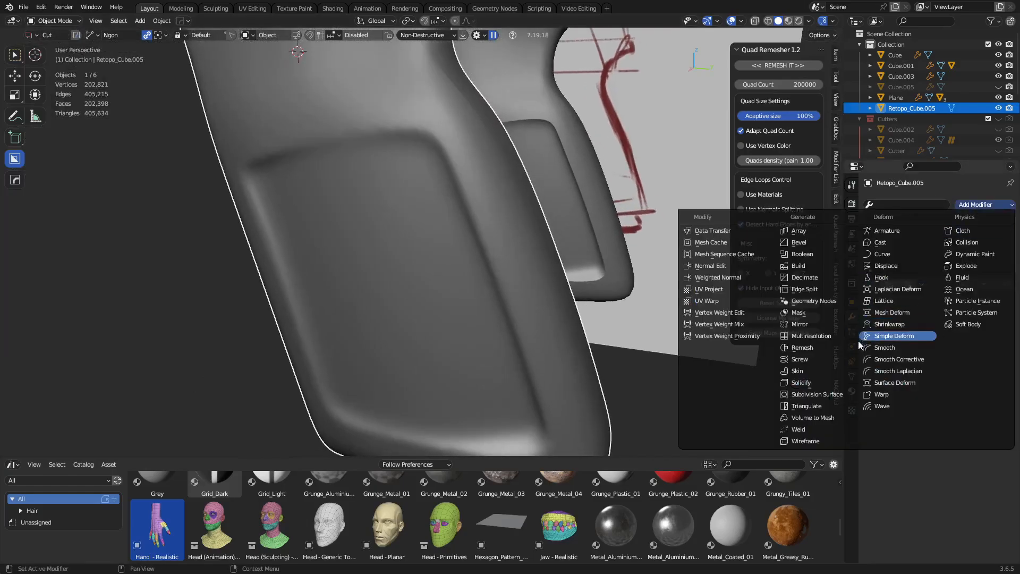
{"action": "left_click", "coordinate": [829, 336]}
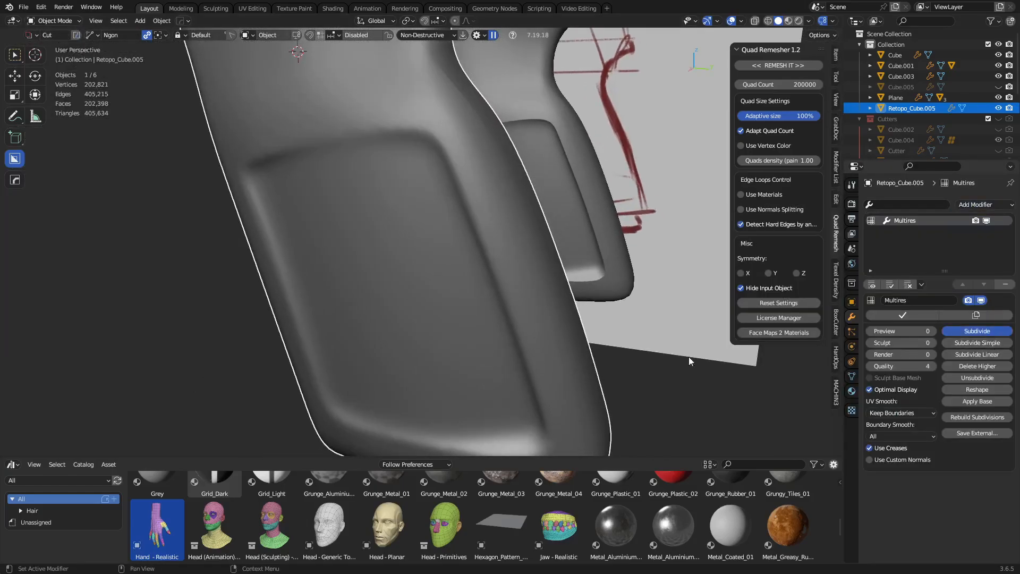
{"action": "scroll", "coordinate": [475, 285], "scroll_direction": "down", "scroll_amount": 3}
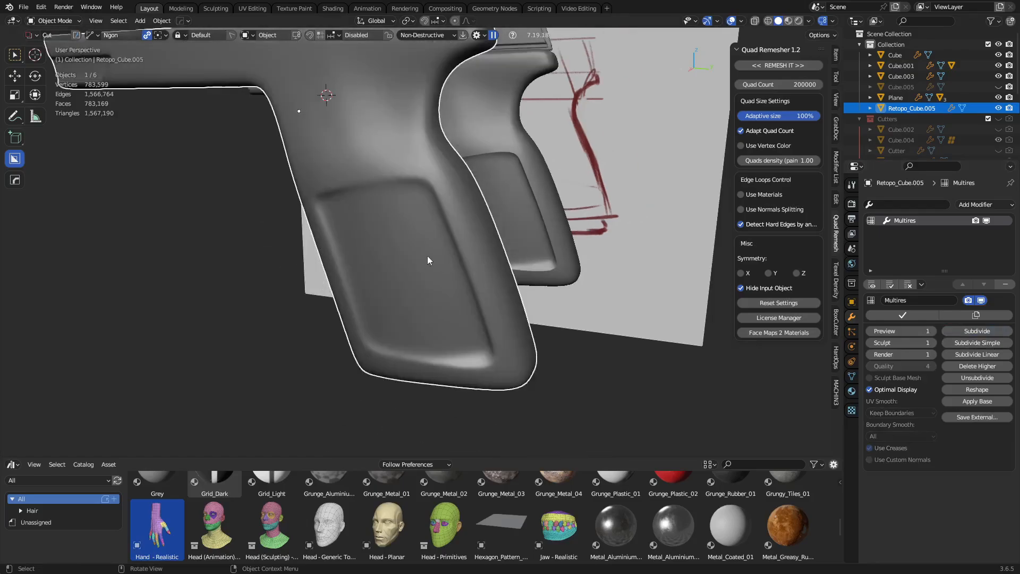
{"action": "scroll", "coordinate": [599, 277], "scroll_direction": "up", "scroll_amount": 2}
{"action": "middle_click_drag", "start_coordinate": [322, 216], "coordinate": [420, 281]}
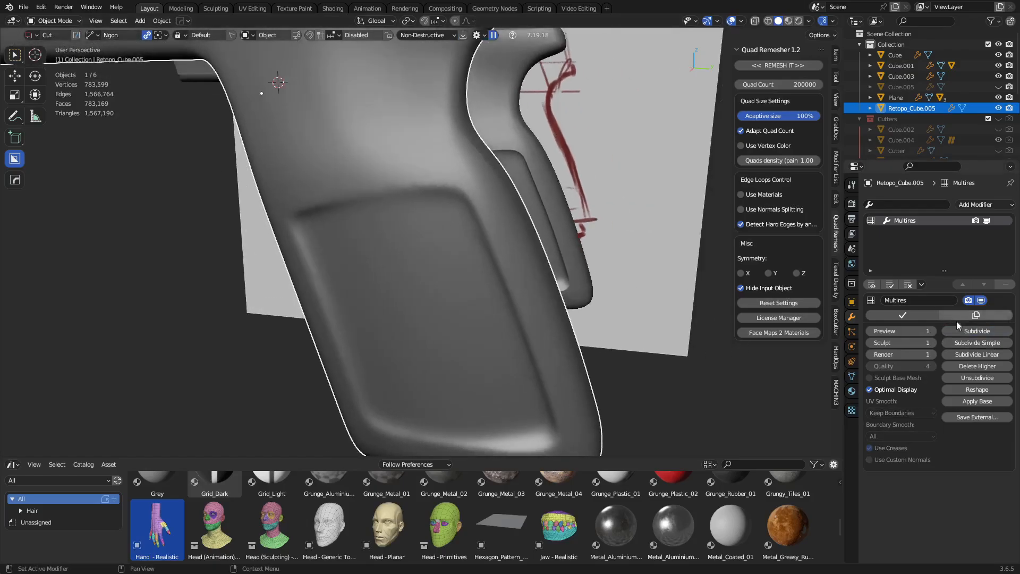
{"action": "left_click", "coordinate": [976, 332]}
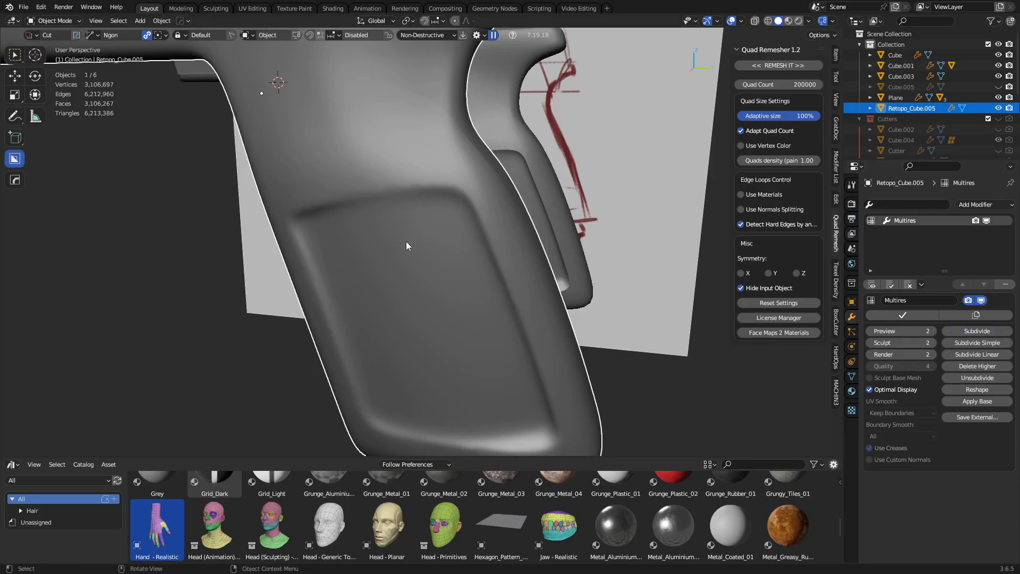
- Switch the retopologized frame to Sculpt Mode and set up the Smooth brush with a strength of 1.000 and a larger radius
{"action": "middle_click_drag", "start_coordinate": [406, 241], "coordinate": [471, 245]}
{"action": "key", "text": "ctrl+Tab"}
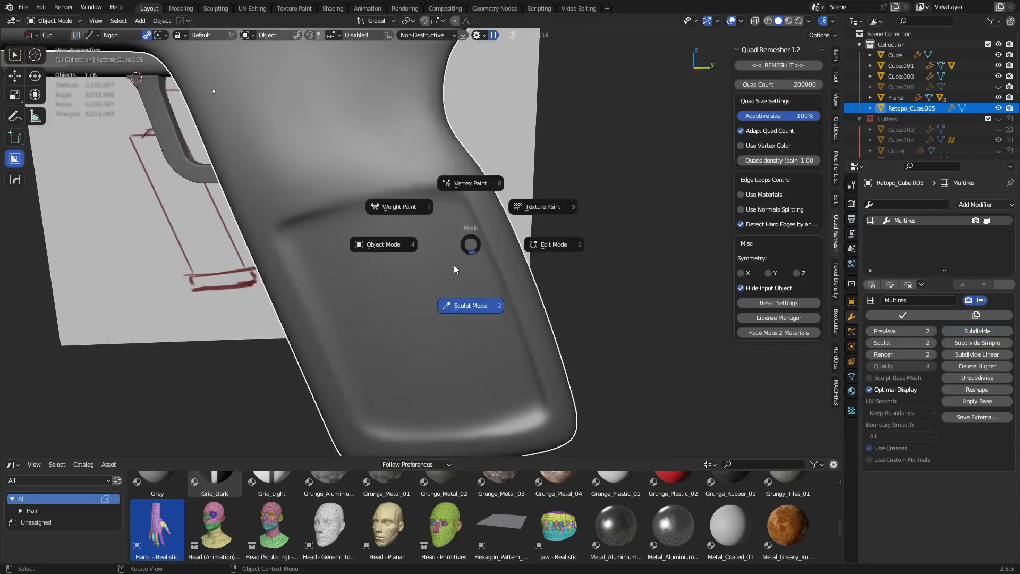
{"action": "left_click", "coordinate": [502, 312]}
{"action": "mouse_move", "coordinate": [376, 228]}
{"action": "middle_mouse_down"}
{"action": "mouse_move", "coordinate": [467, 278]}
{"action": "mouse_move", "coordinate": [506, 271]}
{"action": "mouse_move", "coordinate": [417, 232]}
{"action": "middle_mouse_up"}
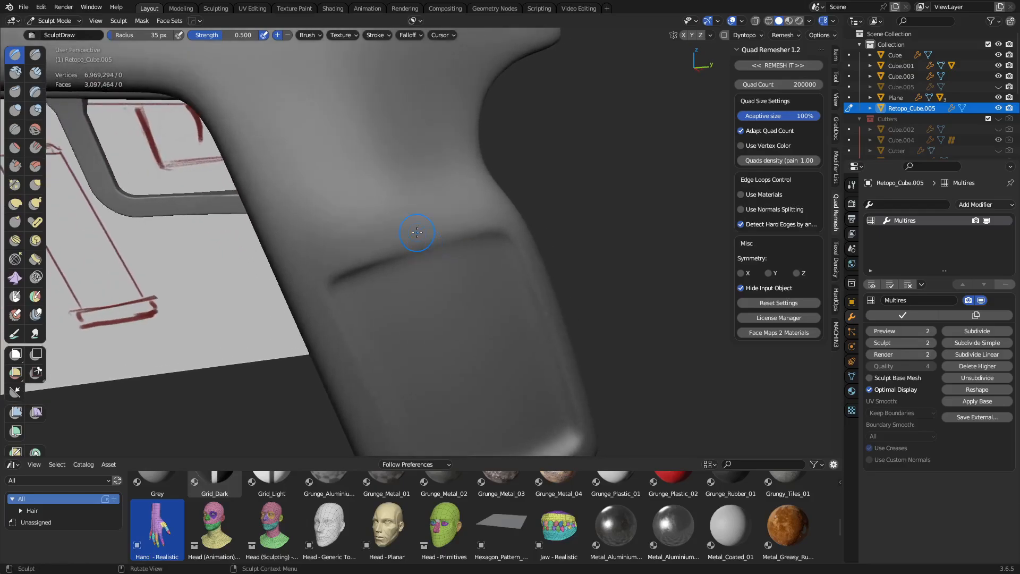
{"action": "key", "text": "f"}
{"action": "left_click", "coordinate": [377, 260]}
{"action": "left_click", "coordinate": [35, 129]}
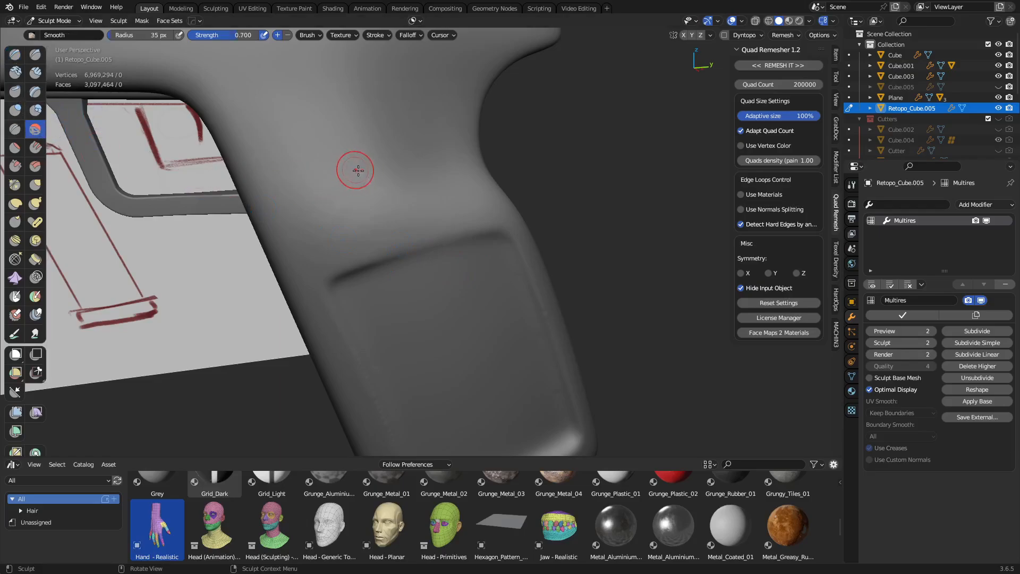
{"action": "key", "text": "shift+f"}
{"action": "left_click", "coordinate": [486, 211]}
{"action": "key", "text": "f"}
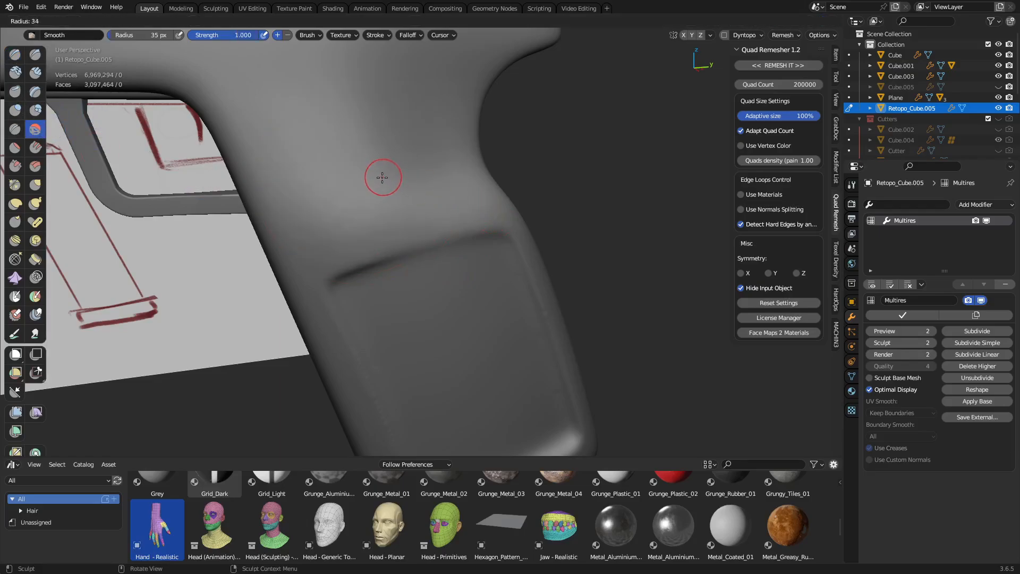
{"action": "left_click", "coordinate": [401, 192]}
- Smooth the surface along the upper edge of the grip panel recess
{"action": "middle_click_drag", "start_coordinate": [388, 246], "coordinate": [417, 240]}
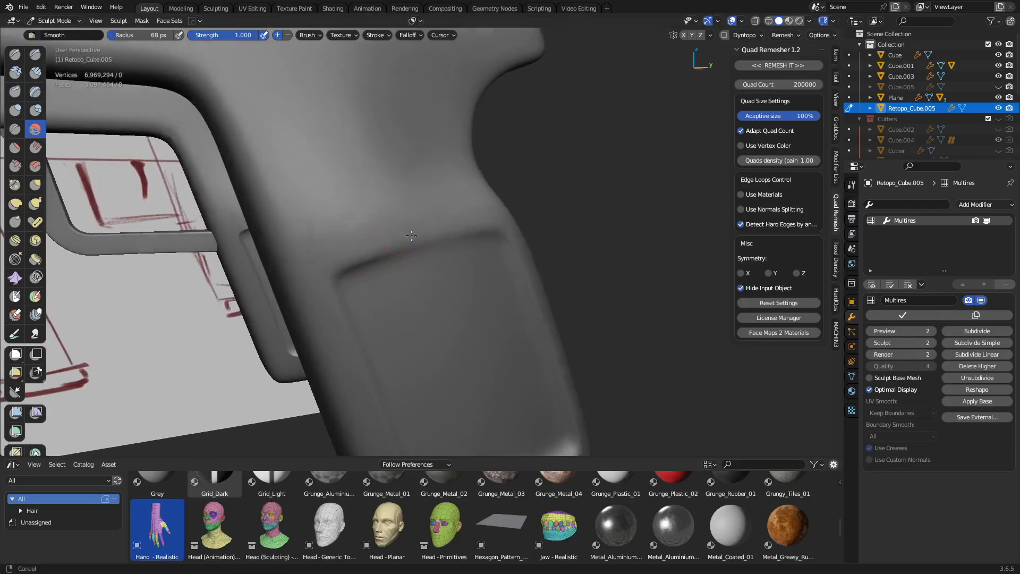
{"action": "middle_click_drag", "start_coordinate": [397, 183], "coordinate": [413, 247], "text": "shift"}
{"action": "middle_click_drag", "start_coordinate": [398, 246], "coordinate": [443, 233]}
{"action": "mouse_move", "coordinate": [444, 233]}
{"action": "left_mouse_down"}
{"action": "mouse_move", "coordinate": [320, 195]}
{"action": "mouse_move", "coordinate": [340, 249]}
{"action": "left_mouse_up"}
{"action": "mouse_move", "coordinate": [478, 291]}
{"action": "middle_mouse_down"}
{"action": "mouse_move", "coordinate": [480, 269]}
{"action": "mouse_move", "coordinate": [463, 278]}
{"action": "mouse_move", "coordinate": [421, 266]}
{"action": "mouse_move", "coordinate": [428, 244]}
{"action": "mouse_move", "coordinate": [419, 257]}
{"action": "middle_mouse_up"}
- Reduce the Smooth brush radius to 32 px and soften the ridge running down the back of the grip
{"action": "key", "text": "f"}
{"action": "left_click", "coordinate": [449, 284]}
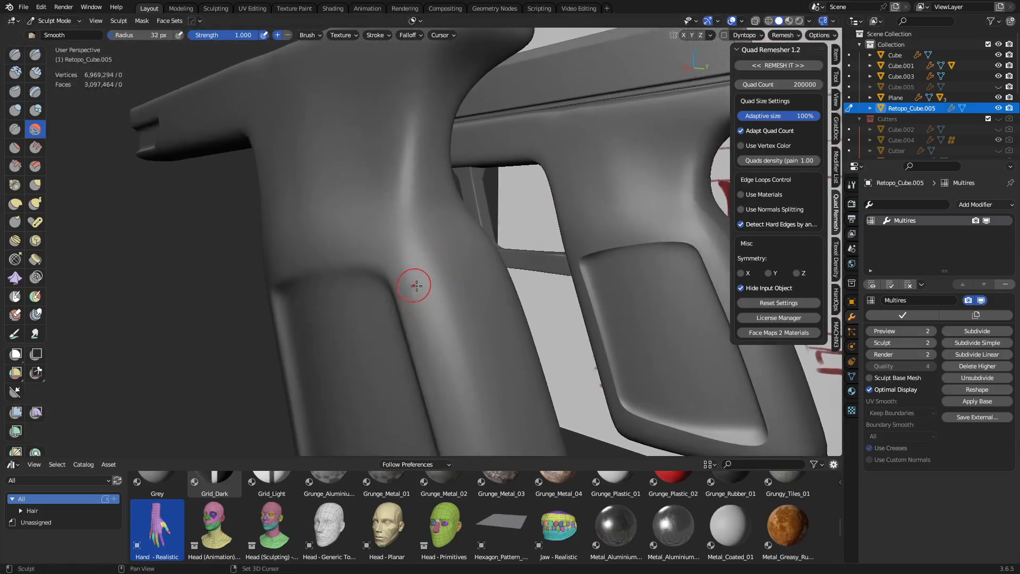
{"action": "key", "text": "shift+f"}
{"action": "left_click", "coordinate": [425, 289]}
{"action": "mouse_move", "coordinate": [412, 303]}
{"action": "middle_mouse_down"}
{"action": "mouse_move", "coordinate": [425, 313]}
{"action": "mouse_move", "coordinate": [425, 290]}
{"action": "middle_mouse_up"}
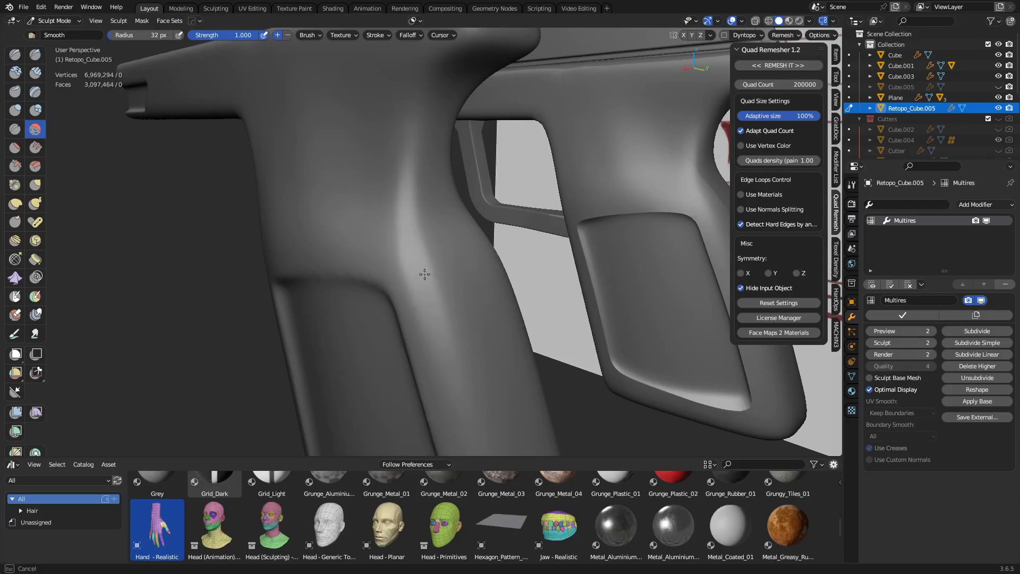
{"action": "mouse_move", "coordinate": [444, 381]}
{"action": "middle_mouse_down"}
{"action": "mouse_move", "coordinate": [468, 234]}
{"action": "mouse_move", "coordinate": [553, 262]}
{"action": "mouse_move", "coordinate": [492, 301]}
{"action": "mouse_move", "coordinate": [469, 290]}
{"action": "middle_mouse_up"}
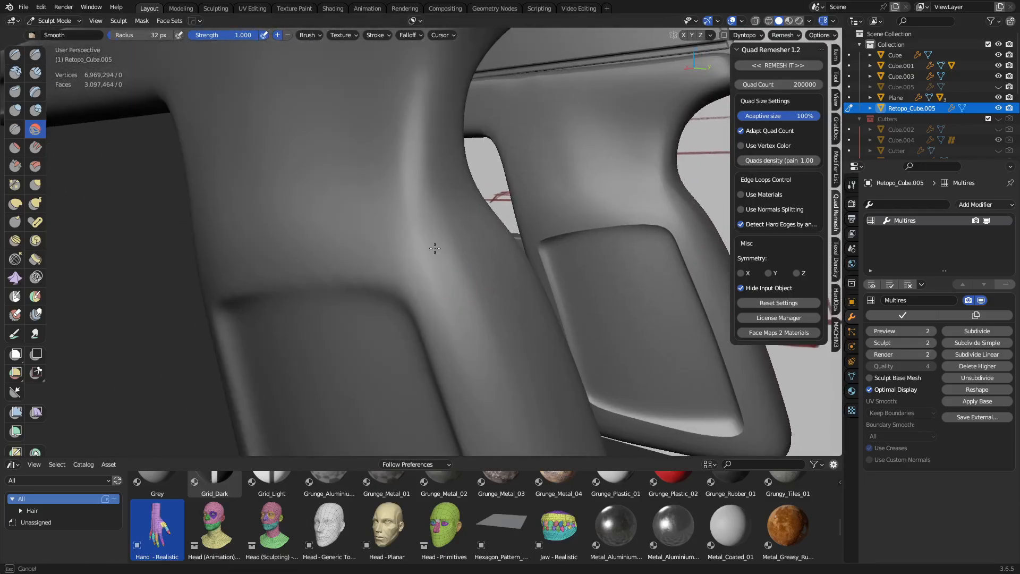
{"action": "middle_click_drag", "start_coordinate": [481, 373], "coordinate": [423, 237]}
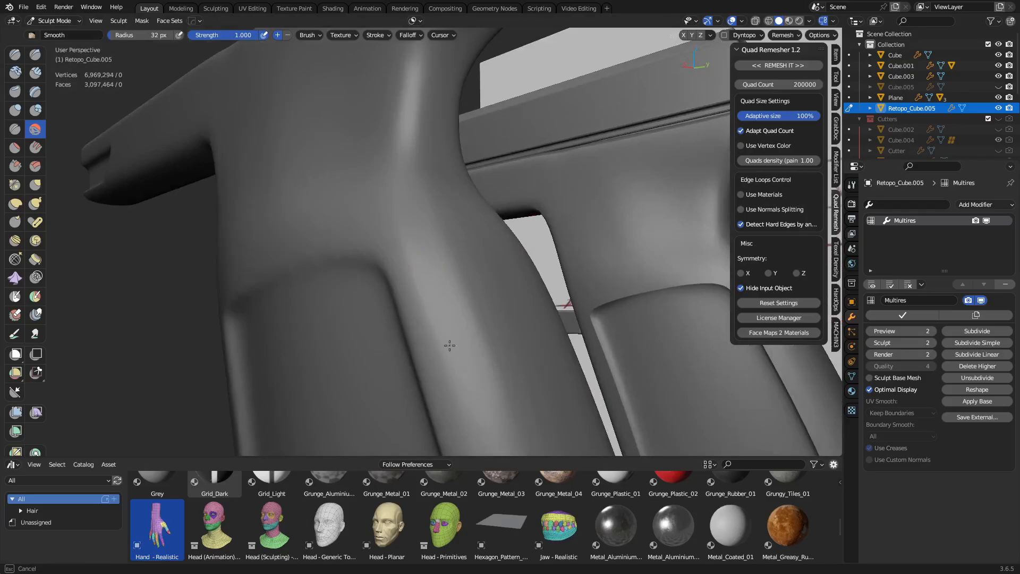
{"action": "mouse_move", "coordinate": [464, 349]}
{"action": "middle_mouse_down"}
{"action": "mouse_move", "coordinate": [429, 303]}
{"action": "mouse_move", "coordinate": [408, 188]}
{"action": "middle_mouse_up"}
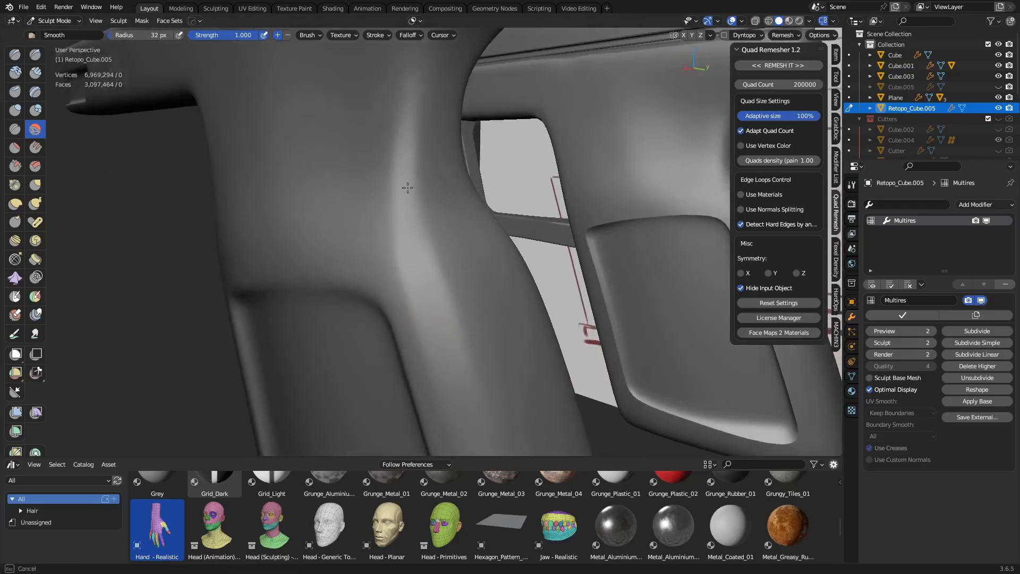
{"action": "mouse_move", "coordinate": [410, 251]}
{"action": "middle_mouse_down"}
{"action": "mouse_move", "coordinate": [399, 246]}
{"action": "mouse_move", "coordinate": [443, 341]}
{"action": "mouse_move", "coordinate": [481, 287]}
{"action": "mouse_move", "coordinate": [499, 280]}
{"action": "middle_mouse_up"}
- Carve two curved creases meeting in a wedge on the frame's side above the grip with the Draw Sharp brush
{"action": "left_click", "coordinate": [36, 55]}
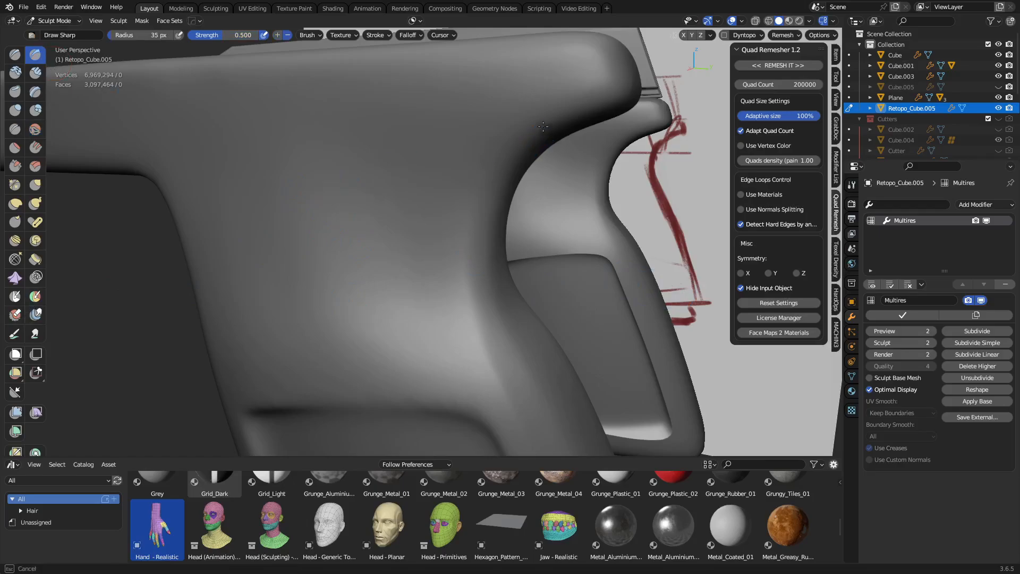
{"action": "mouse_move", "coordinate": [528, 121]}
{"action": "left_mouse_down"}
{"action": "mouse_move", "coordinate": [279, 234]}
{"action": "mouse_move", "coordinate": [313, 218]}
{"action": "left_mouse_up"}
{"action": "left_click", "coordinate": [15, 315]}
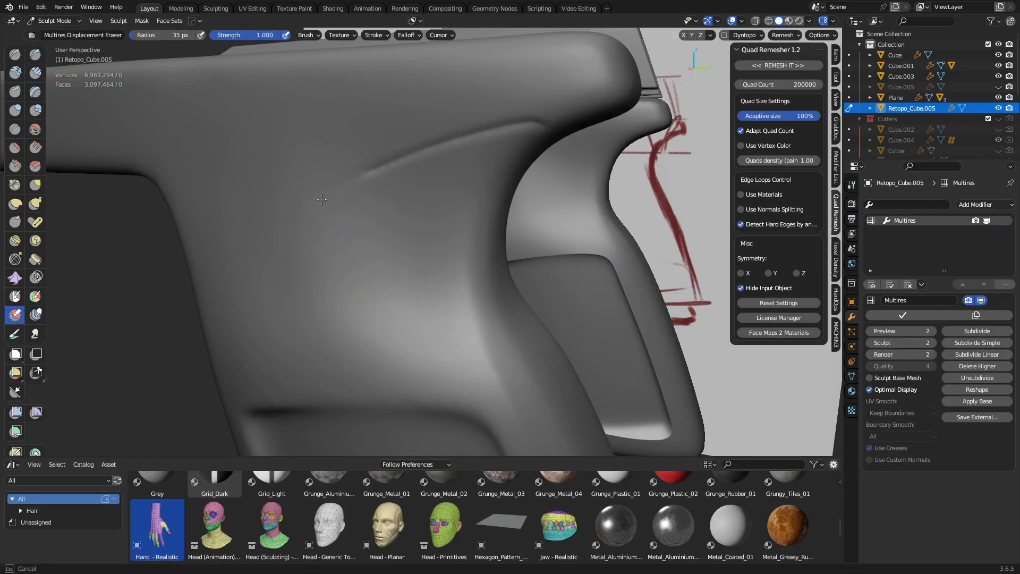
{"action": "left_click", "coordinate": [35, 54]}
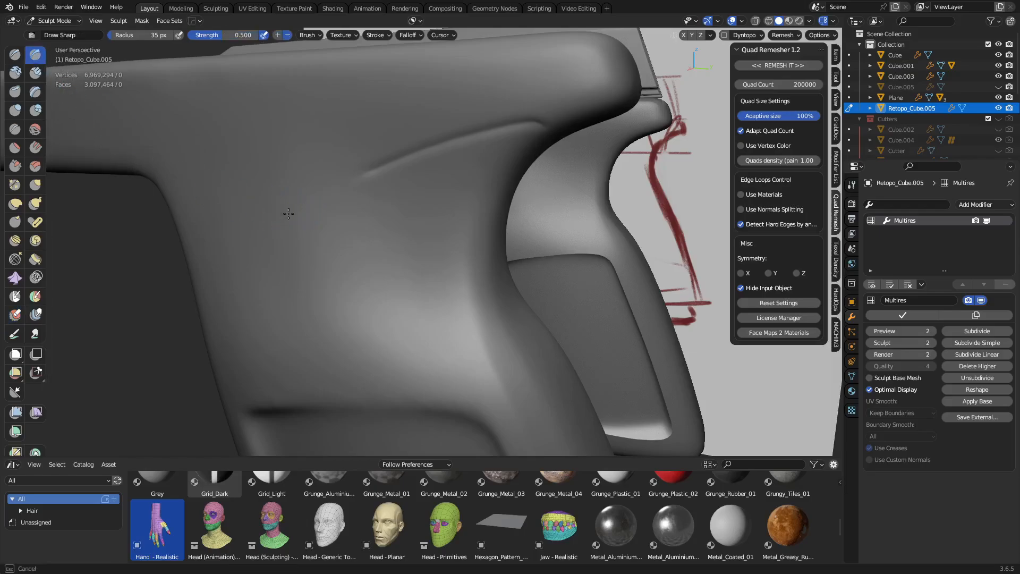
{"action": "left_click_drag", "start_coordinate": [288, 213], "coordinate": [547, 121]}
{"action": "key", "text": "ctrl+z"}
{"action": "key", "text": "ctrl+z"}
{"action": "left_click_drag", "start_coordinate": [296, 217], "coordinate": [470, 292]}
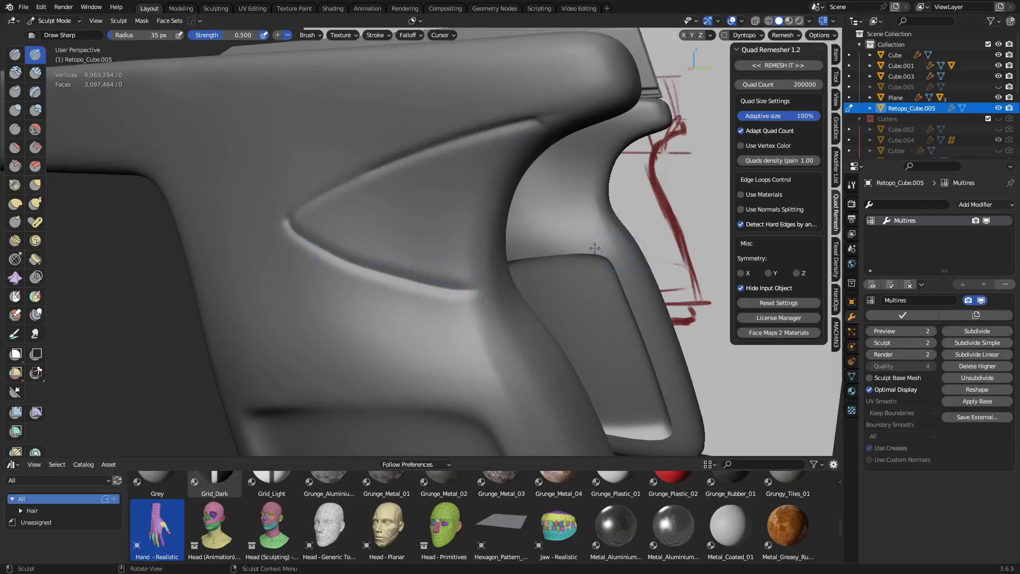
- Smooth inside the wedge-shaped creases and retrace the upper crease from its tip with the Draw Sharp brush
{"action": "left_click", "coordinate": [35, 129]}
{"action": "mouse_move", "coordinate": [376, 239]}
{"action": "left_mouse_down"}
{"action": "mouse_move", "coordinate": [494, 283]}
{"action": "mouse_move", "coordinate": [343, 267]}
{"action": "mouse_move", "coordinate": [287, 228]}
{"action": "mouse_move", "coordinate": [487, 155]}
{"action": "mouse_move", "coordinate": [492, 142]}
{"action": "left_mouse_up"}
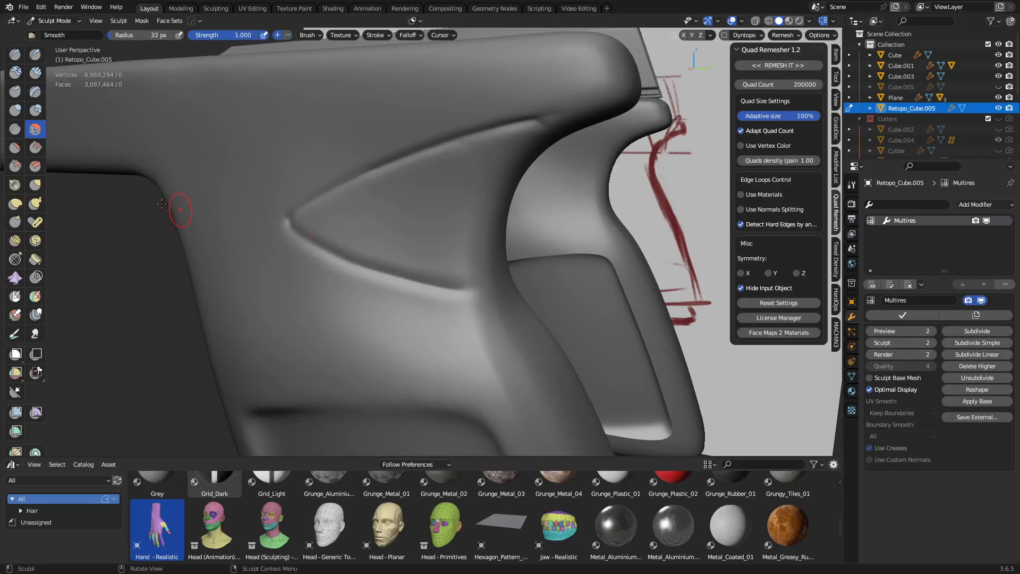
{"action": "left_click", "coordinate": [35, 55]}
{"action": "left_click_drag", "start_coordinate": [285, 216], "coordinate": [456, 149]}
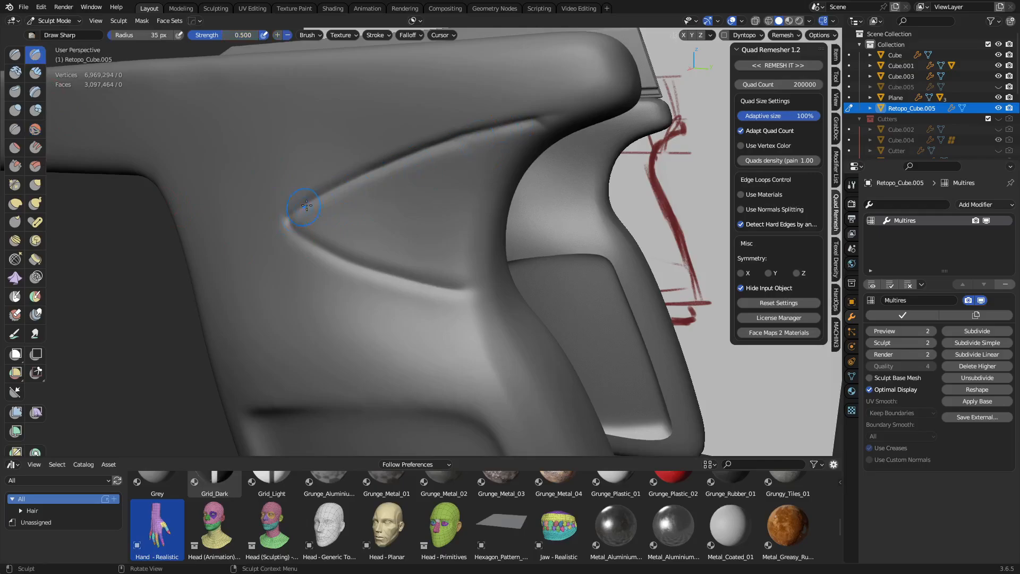
- Sharpen both wedge creases above the grip with the Draw Sharp brush and extend the lower crease toward the grip's back edge
{"action": "left_click_drag", "start_coordinate": [297, 218], "coordinate": [484, 128]}
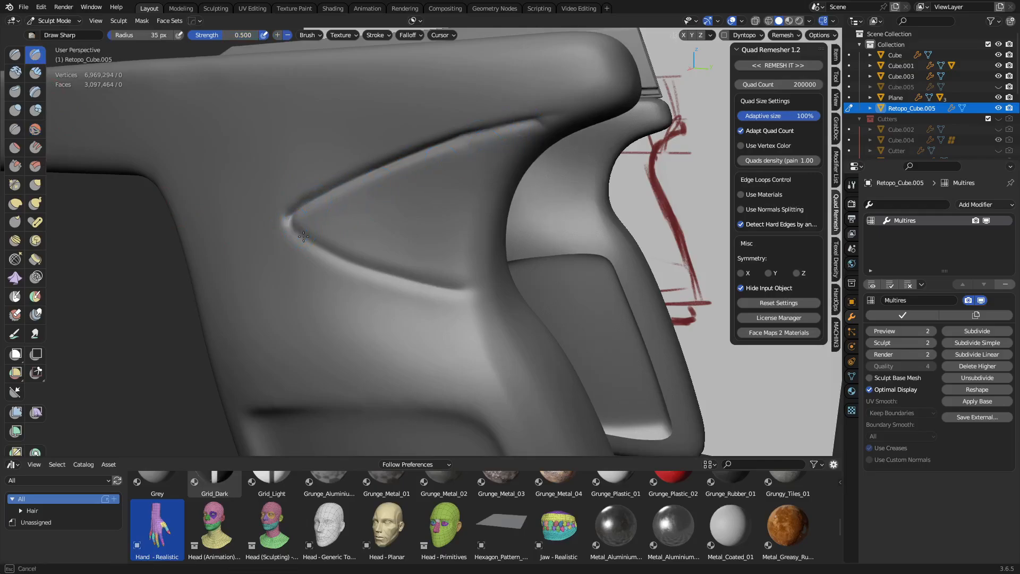
{"action": "left_click_drag", "start_coordinate": [292, 226], "coordinate": [477, 288]}
{"action": "middle_click_drag", "start_coordinate": [490, 296], "coordinate": [415, 285]}
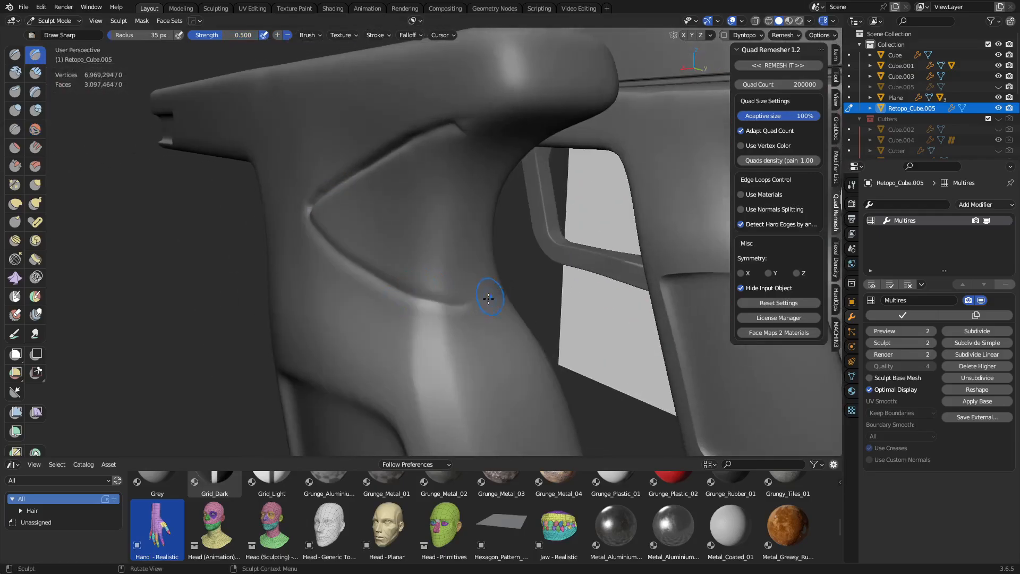
{"action": "left_click_drag", "start_coordinate": [404, 292], "coordinate": [465, 296]}
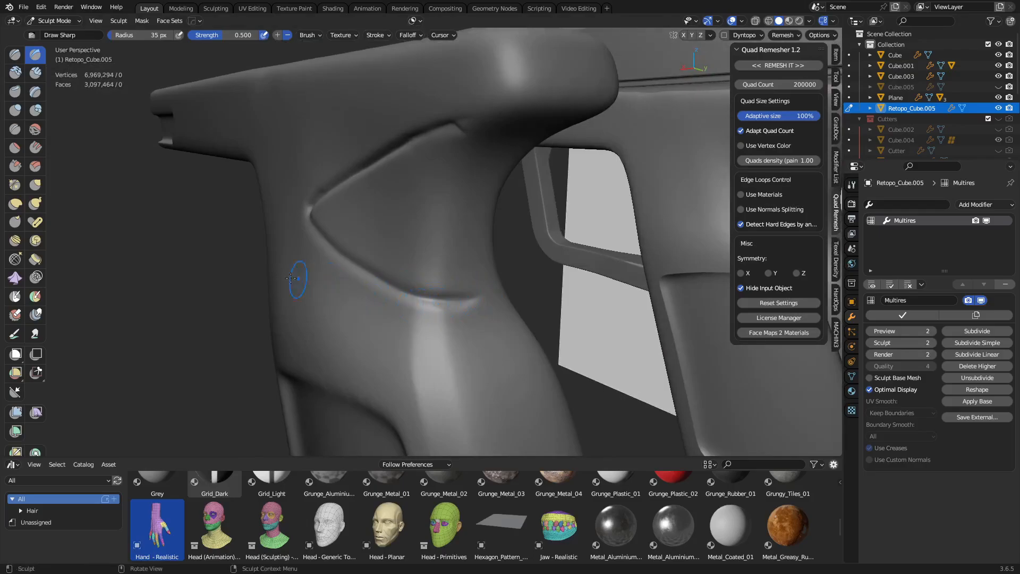
- Work the back of the wedge recess with Clay Strips strokes and smooth the surface around and below the lower crease
{"action": "left_click", "coordinate": [35, 71]}
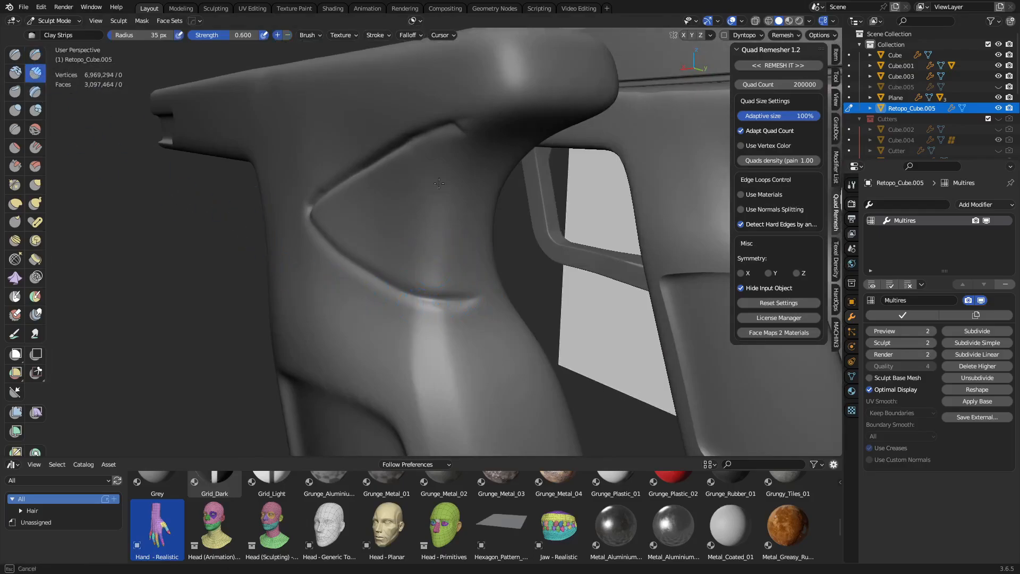
{"action": "left_click_drag", "start_coordinate": [444, 169], "coordinate": [445, 159]}
{"action": "left_click_drag", "start_coordinate": [442, 176], "coordinate": [435, 274]}
{"action": "left_click", "coordinate": [35, 129]}
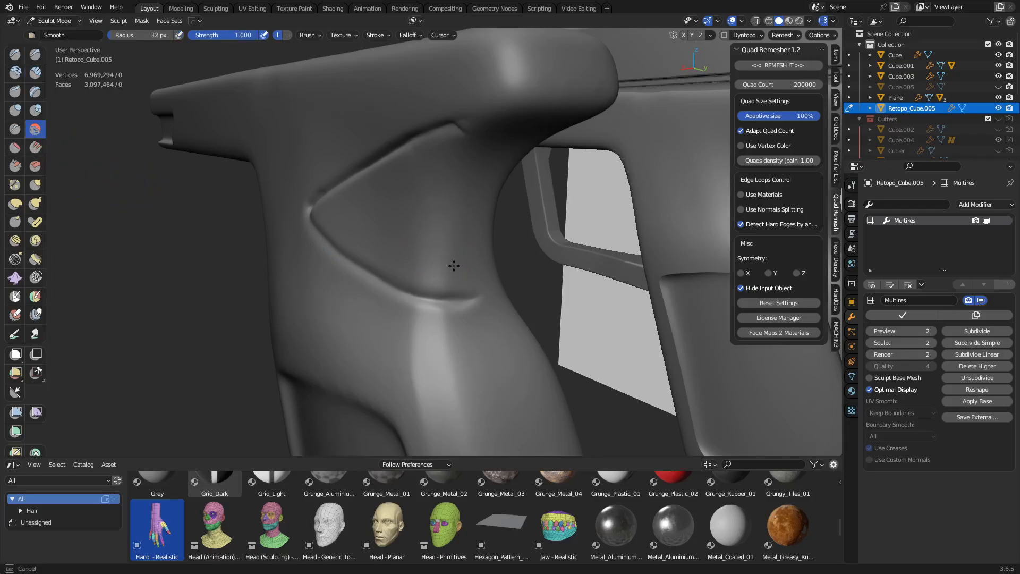
{"action": "mouse_move", "coordinate": [479, 317]}
{"action": "left_mouse_down"}
{"action": "mouse_move", "coordinate": [450, 309]}
{"action": "mouse_move", "coordinate": [424, 319]}
{"action": "mouse_move", "coordinate": [426, 309]}
{"action": "mouse_move", "coordinate": [479, 324]}
{"action": "left_mouse_up"}
{"action": "middle_click_drag", "start_coordinate": [383, 317], "coordinate": [455, 299]}
{"action": "left_click_drag", "start_coordinate": [215, 264], "coordinate": [217, 263]}
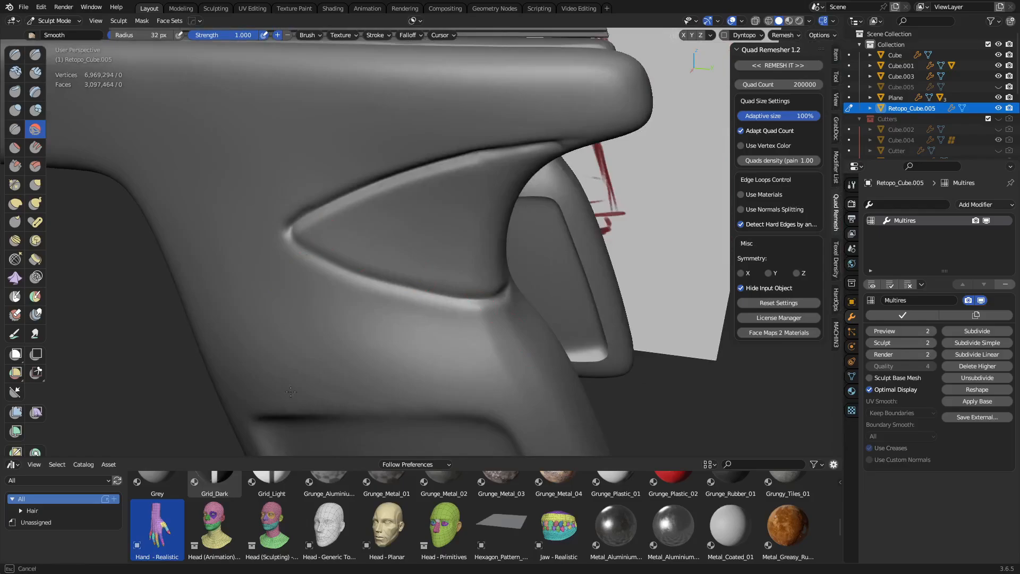
{"action": "left_click_drag", "start_coordinate": [441, 396], "coordinate": [398, 366]}
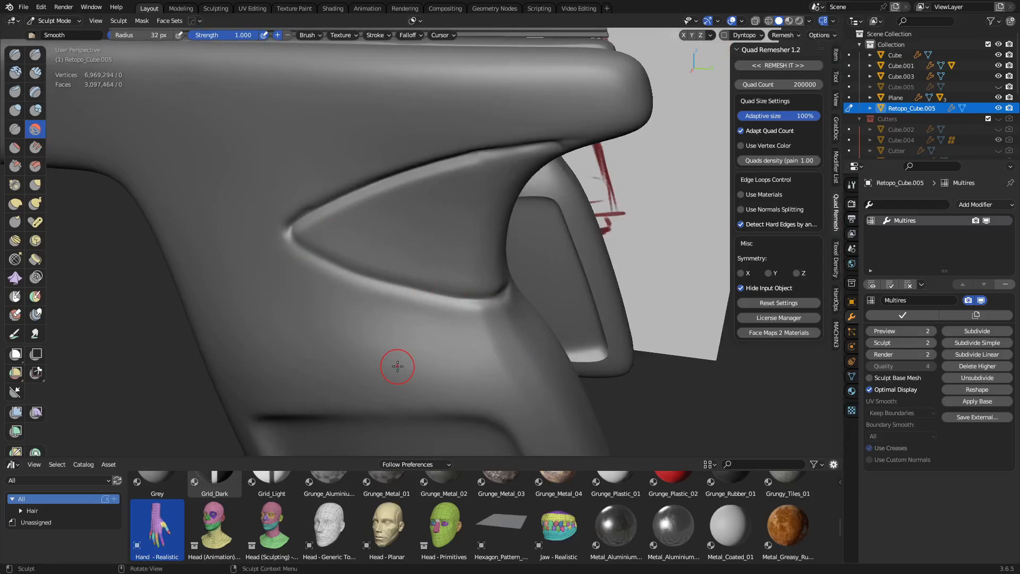
- Return the sculpted frame to Object Mode and set its viewport subdivision level to 1
{"action": "key", "text": "ctrl+Tab"}
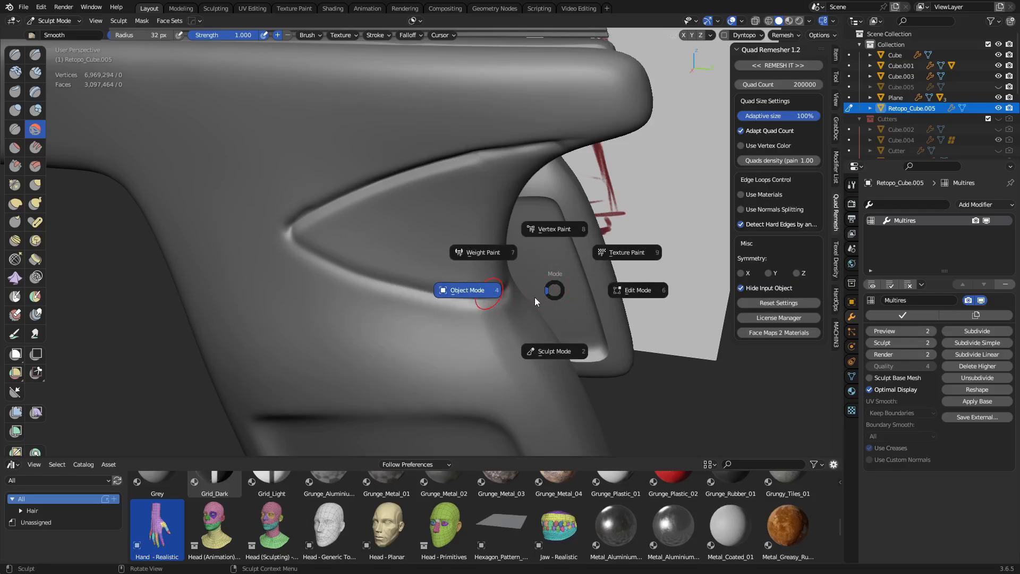
{"action": "left_click", "coordinate": [534, 298]}
{"action": "scroll", "coordinate": [535, 298], "scroll_direction": "down", "scroll_amount": 7}
{"action": "middle_click_drag", "start_coordinate": [544, 301], "coordinate": [415, 266]}
{"action": "scroll", "coordinate": [378, 253], "scroll_direction": "up", "scroll_amount": 5}
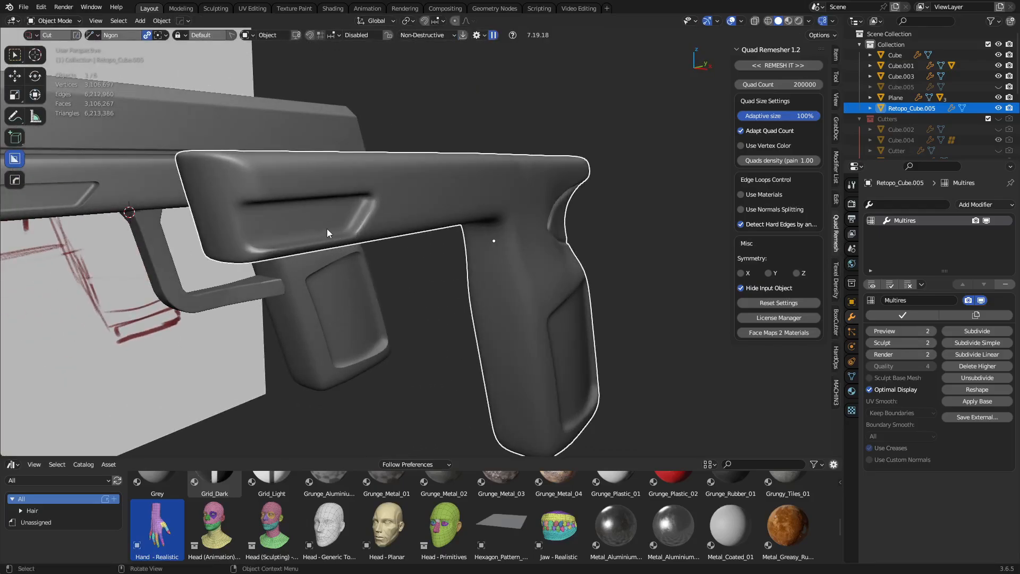
{"action": "key", "text": "ctrl+1"}
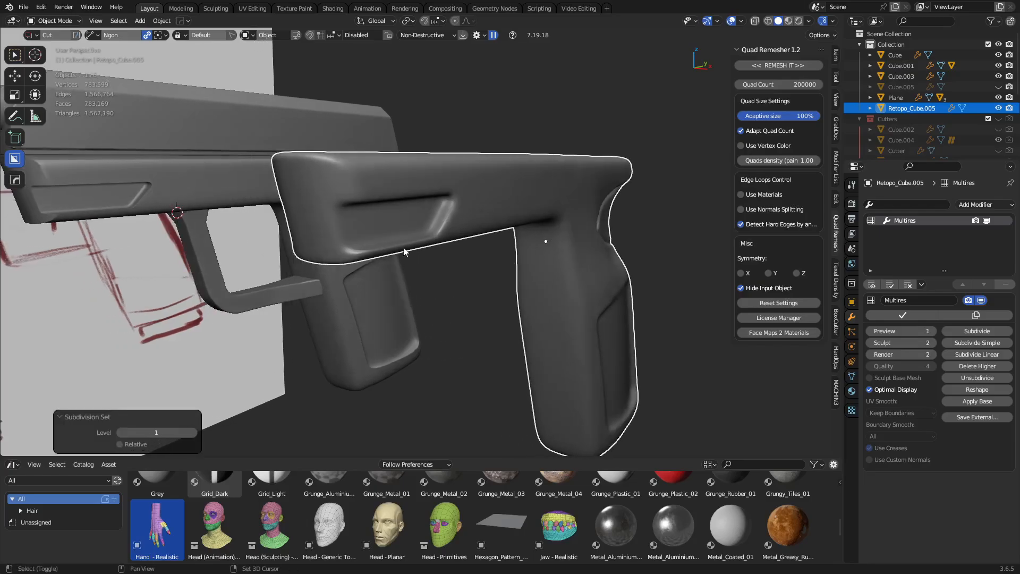
{"action": "scroll", "coordinate": [403, 247], "scroll_direction": "down", "scroll_amount": 1}
{"action": "scroll", "coordinate": [425, 237], "scroll_direction": "down", "scroll_amount": 2}
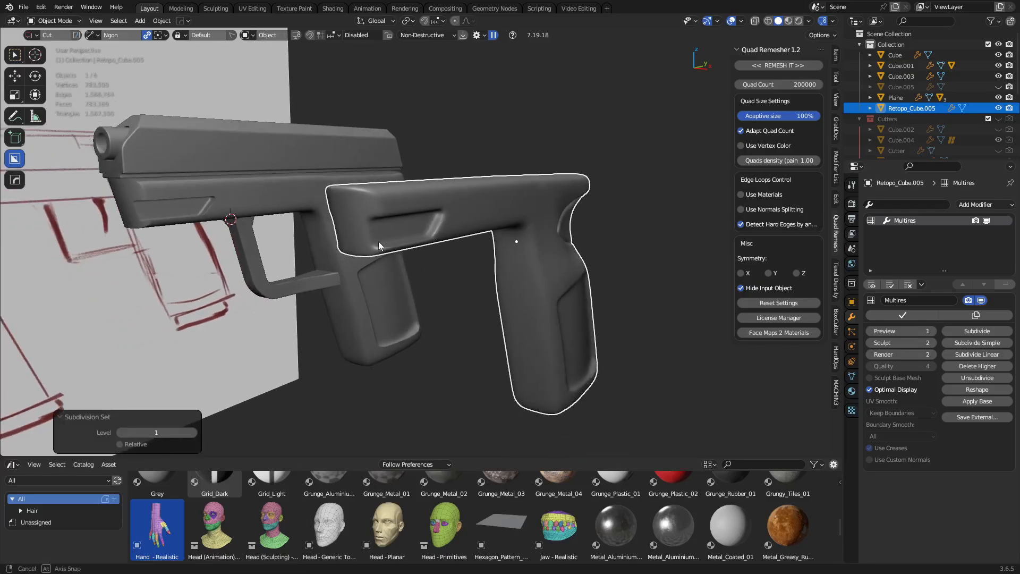
- Clear the selection and examine the sculpted frame beside the original pistol from both ends
{"action": "middle_click_drag", "start_coordinate": [379, 241], "coordinate": [526, 295]}
{"action": "key", "text": "a"}
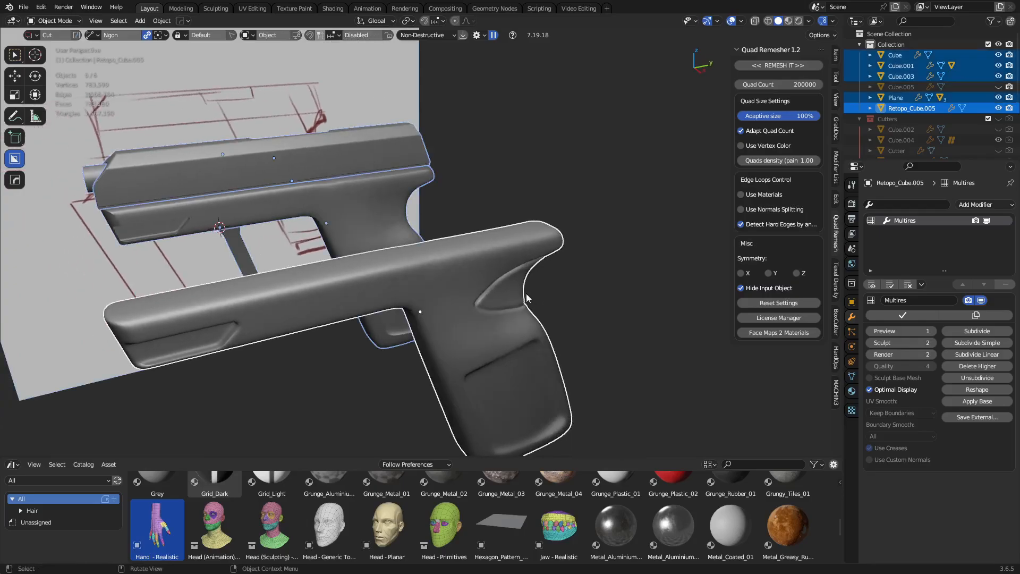
{"action": "key", "text": "a"}
{"action": "middle_click_drag", "start_coordinate": [591, 322], "coordinate": [602, 298], "text": "shift"}
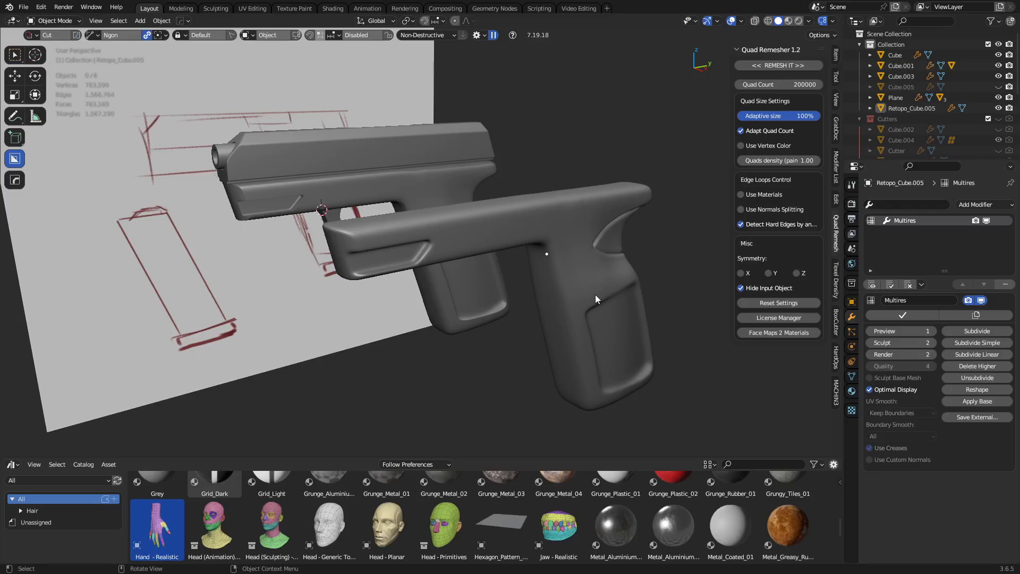
{"action": "middle_click_drag", "start_coordinate": [551, 314], "coordinate": [482, 315]}
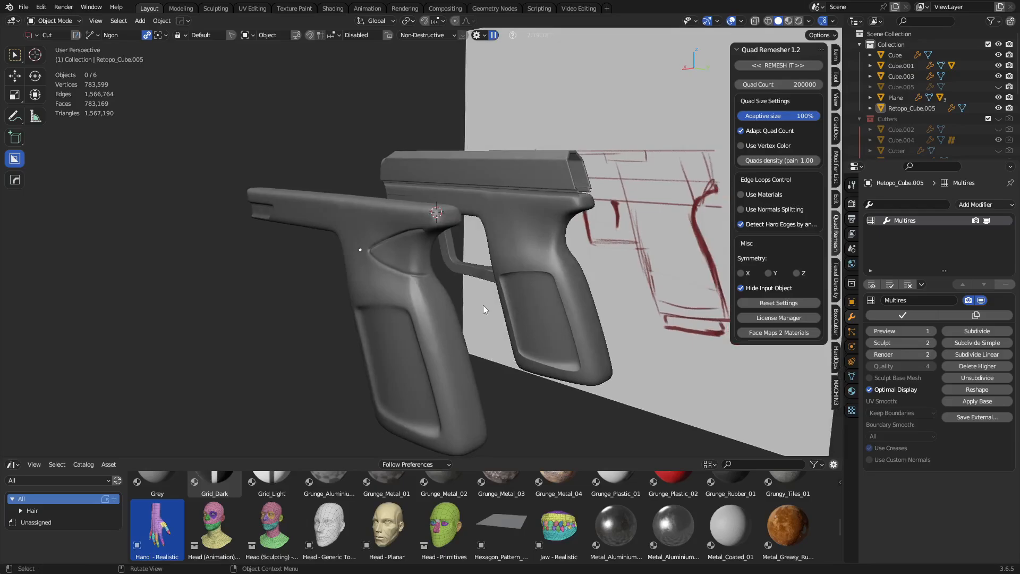
- Compare the sculpted frame with the original one, examining the original's base mesh in Edit Mode and the slide above it
{"action": "left_click", "coordinate": [435, 309]}
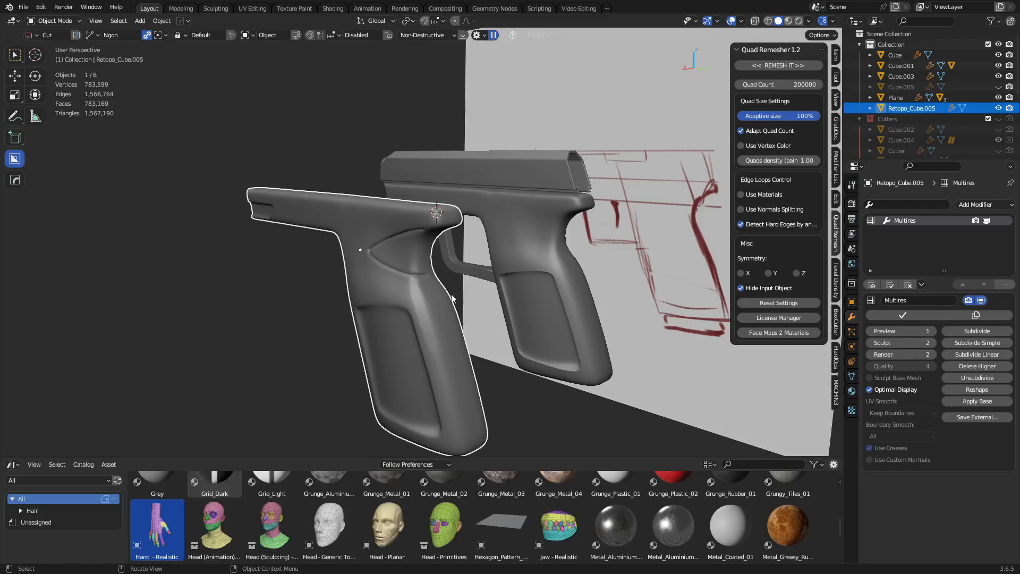
{"action": "left_click", "coordinate": [563, 257]}
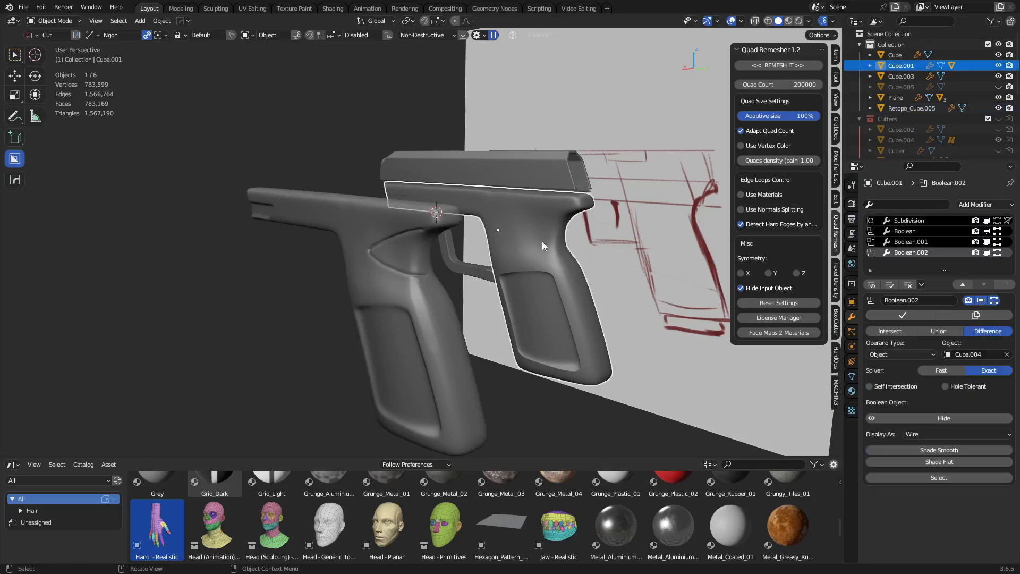
{"action": "key", "text": "Tab"}
{"action": "key", "text": "1"}
{"action": "key", "text": "ctrl+Tab"}
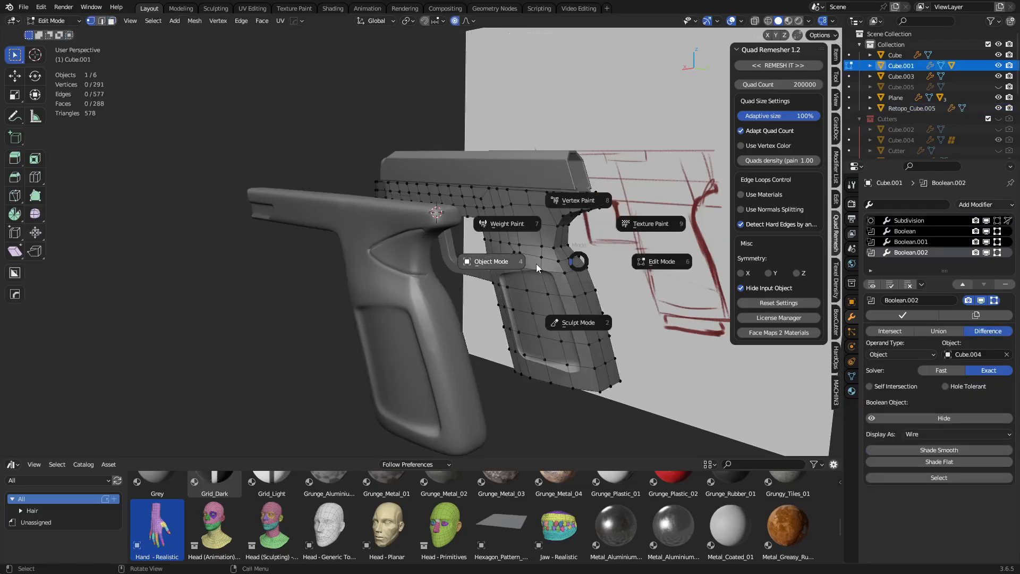
{"action": "left_click", "coordinate": [537, 264]}
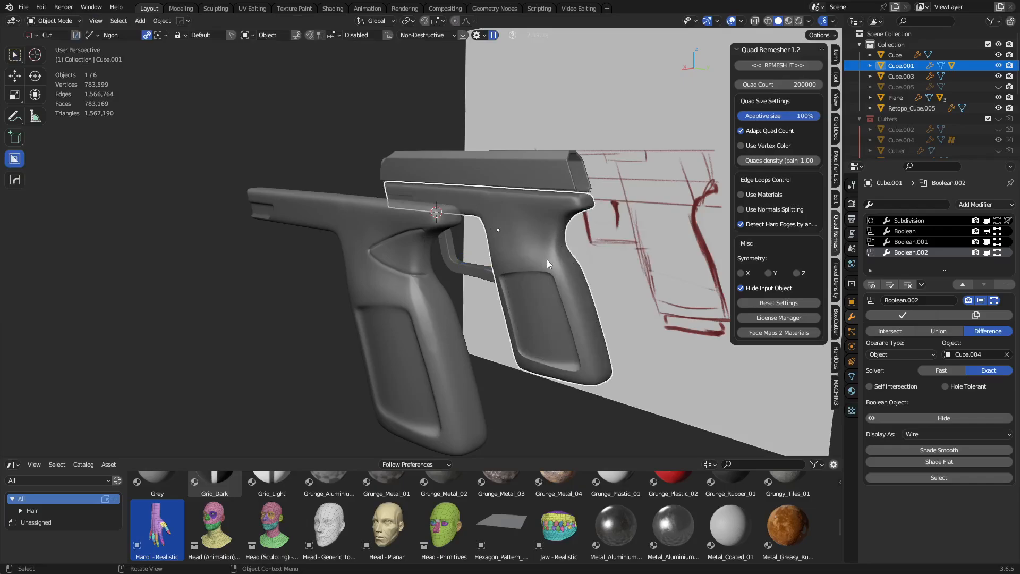
{"action": "key", "text": "Tab"}
{"action": "key", "text": "ctrl+Tab"}
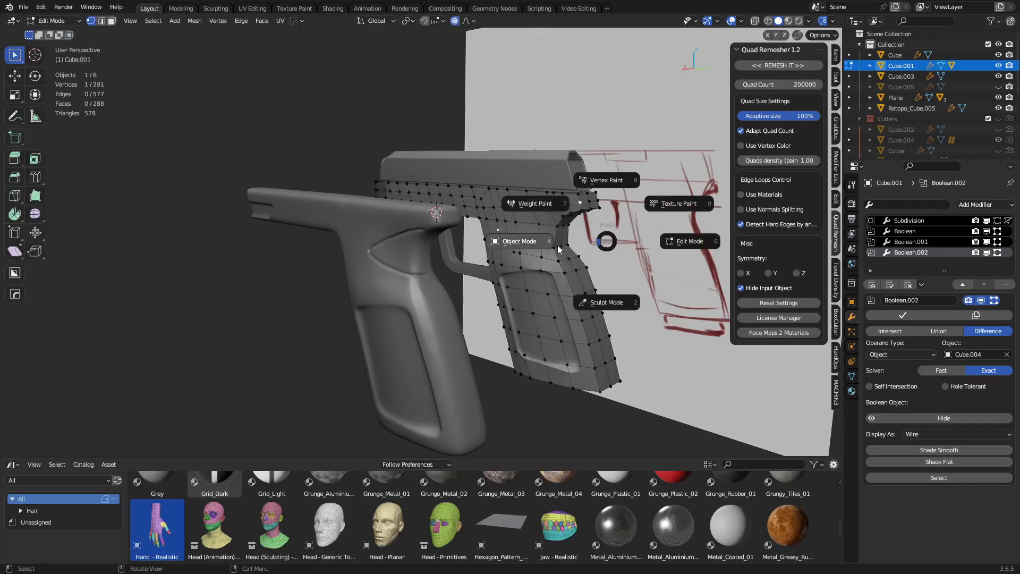
{"action": "left_click", "coordinate": [537, 249]}
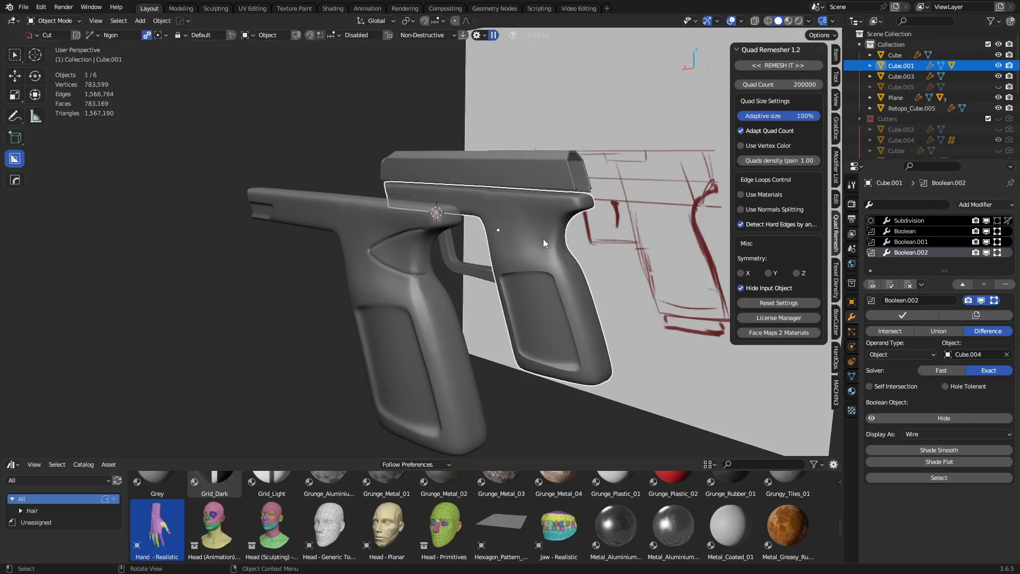
{"action": "left_click", "coordinate": [559, 168]}
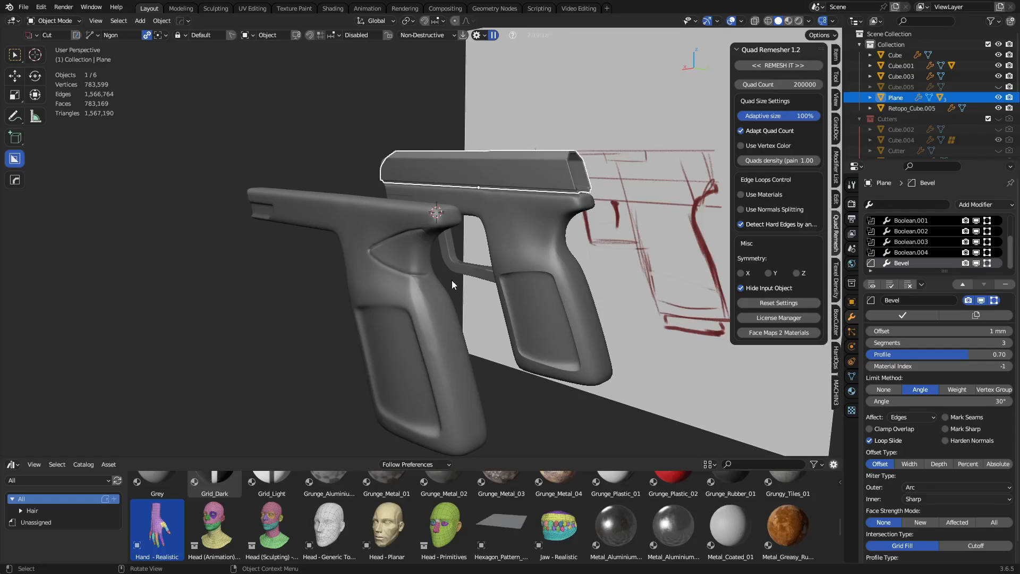
{"action": "left_click", "coordinate": [224, 371]}
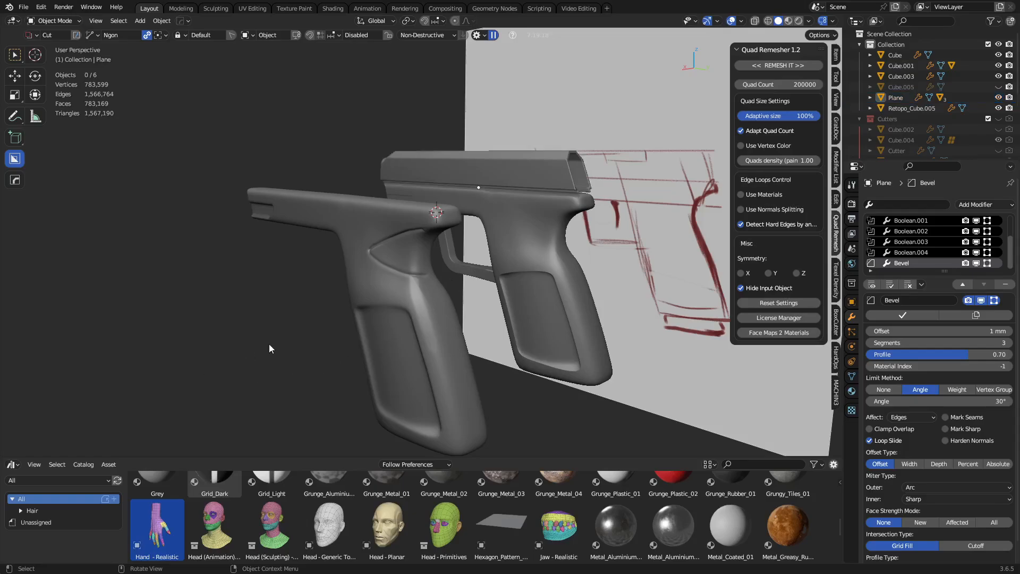
{"action": "middle_click_drag", "start_coordinate": [269, 344], "coordinate": [493, 332]}
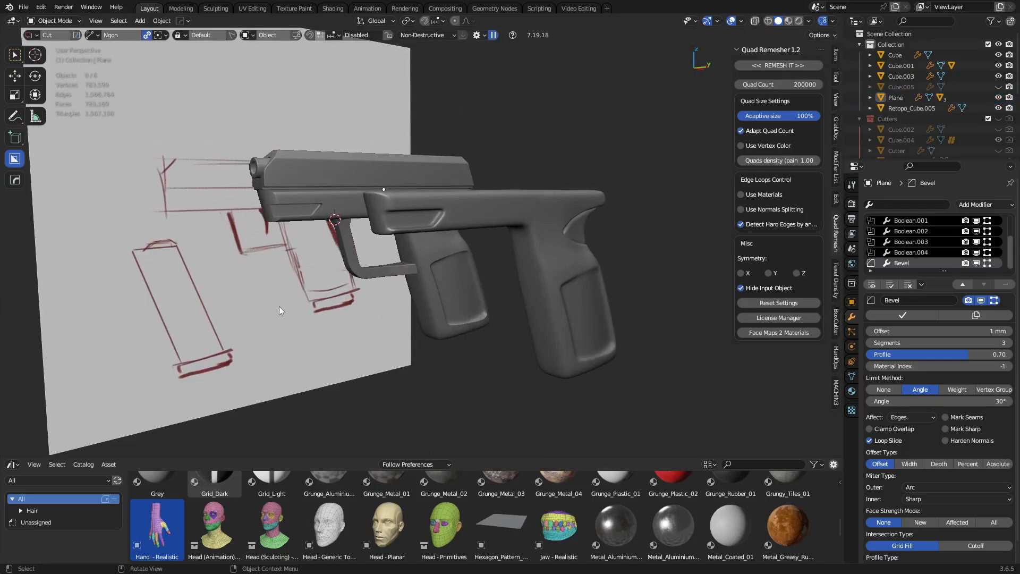